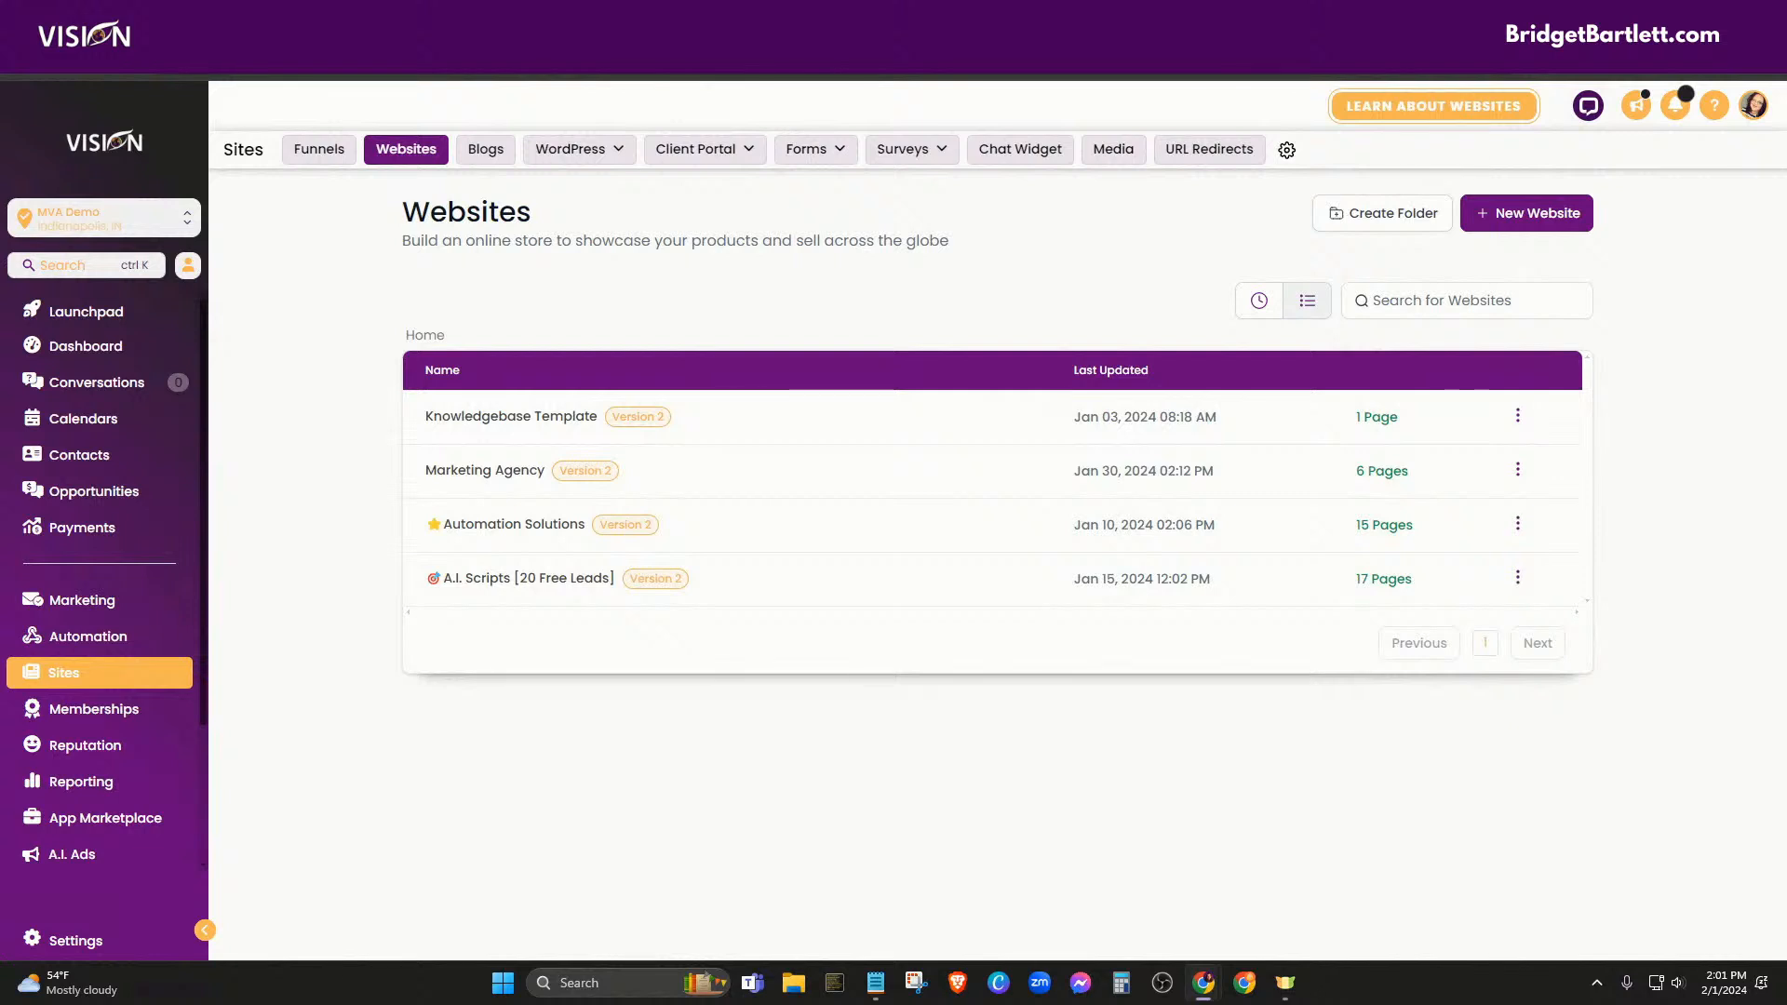
Preview the Marketing Agency site's live Home page and its Request a Consultation popup form
{"action": "left_click", "coordinate": [468, 475]}
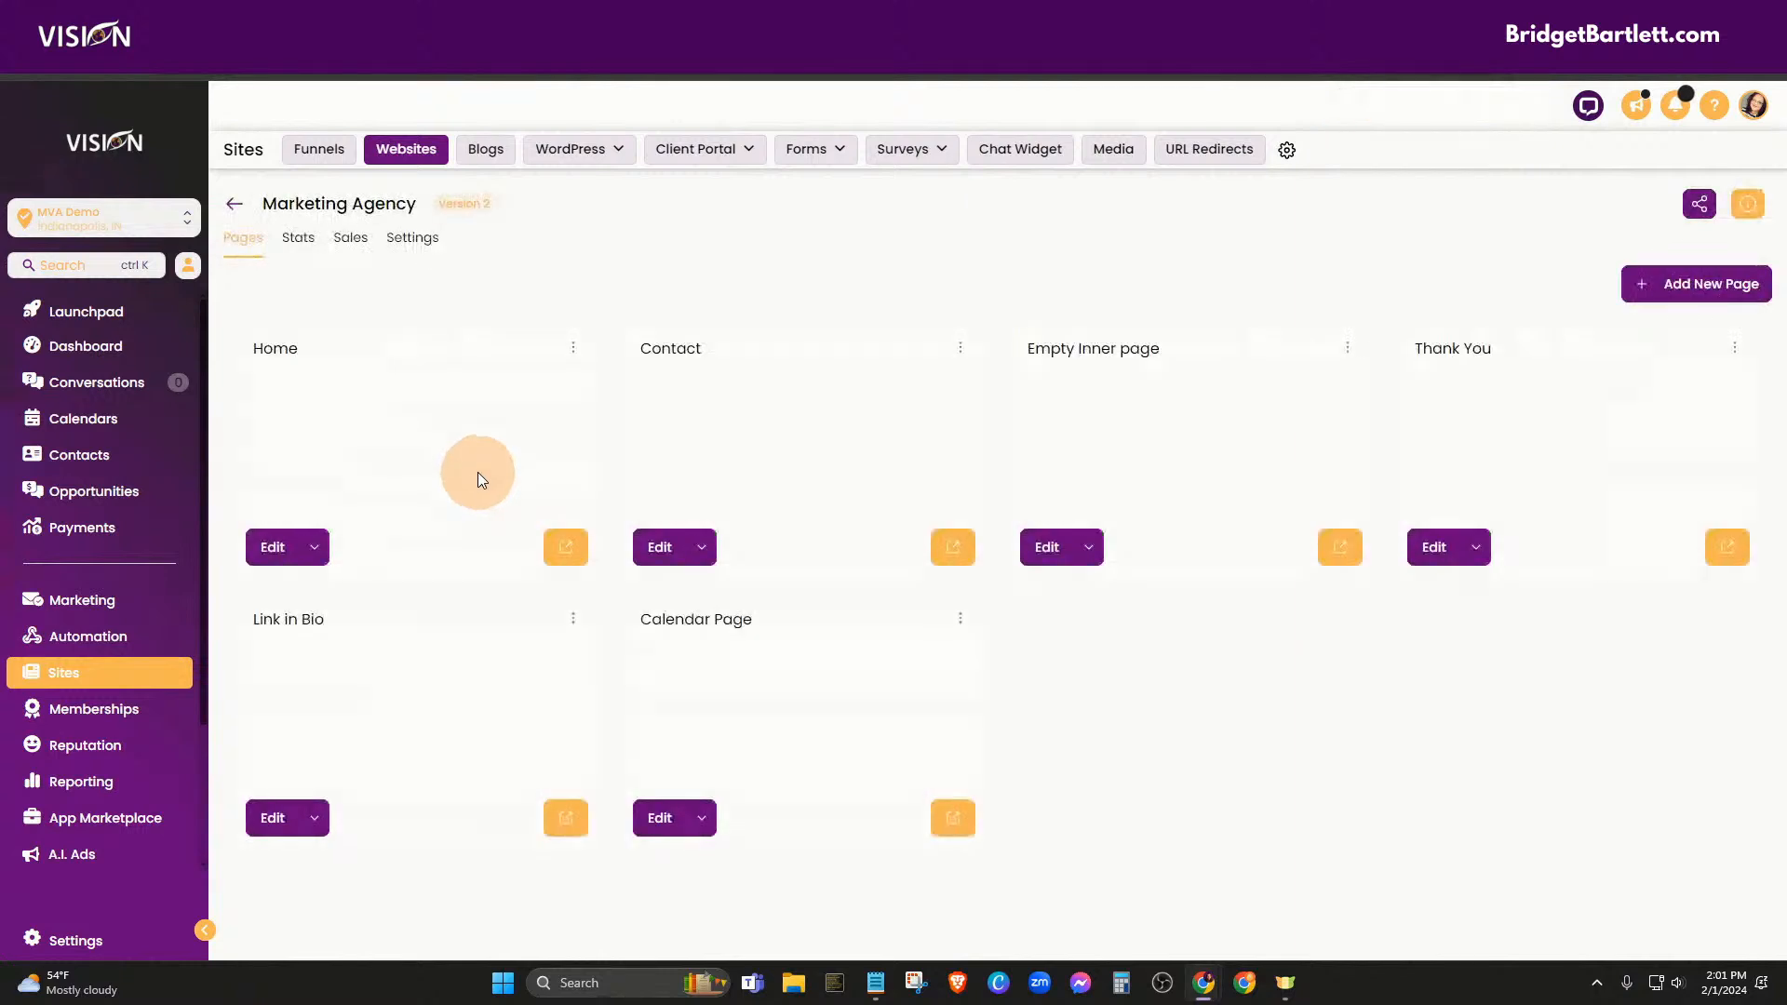
{"action": "left_click", "coordinate": [573, 550]}
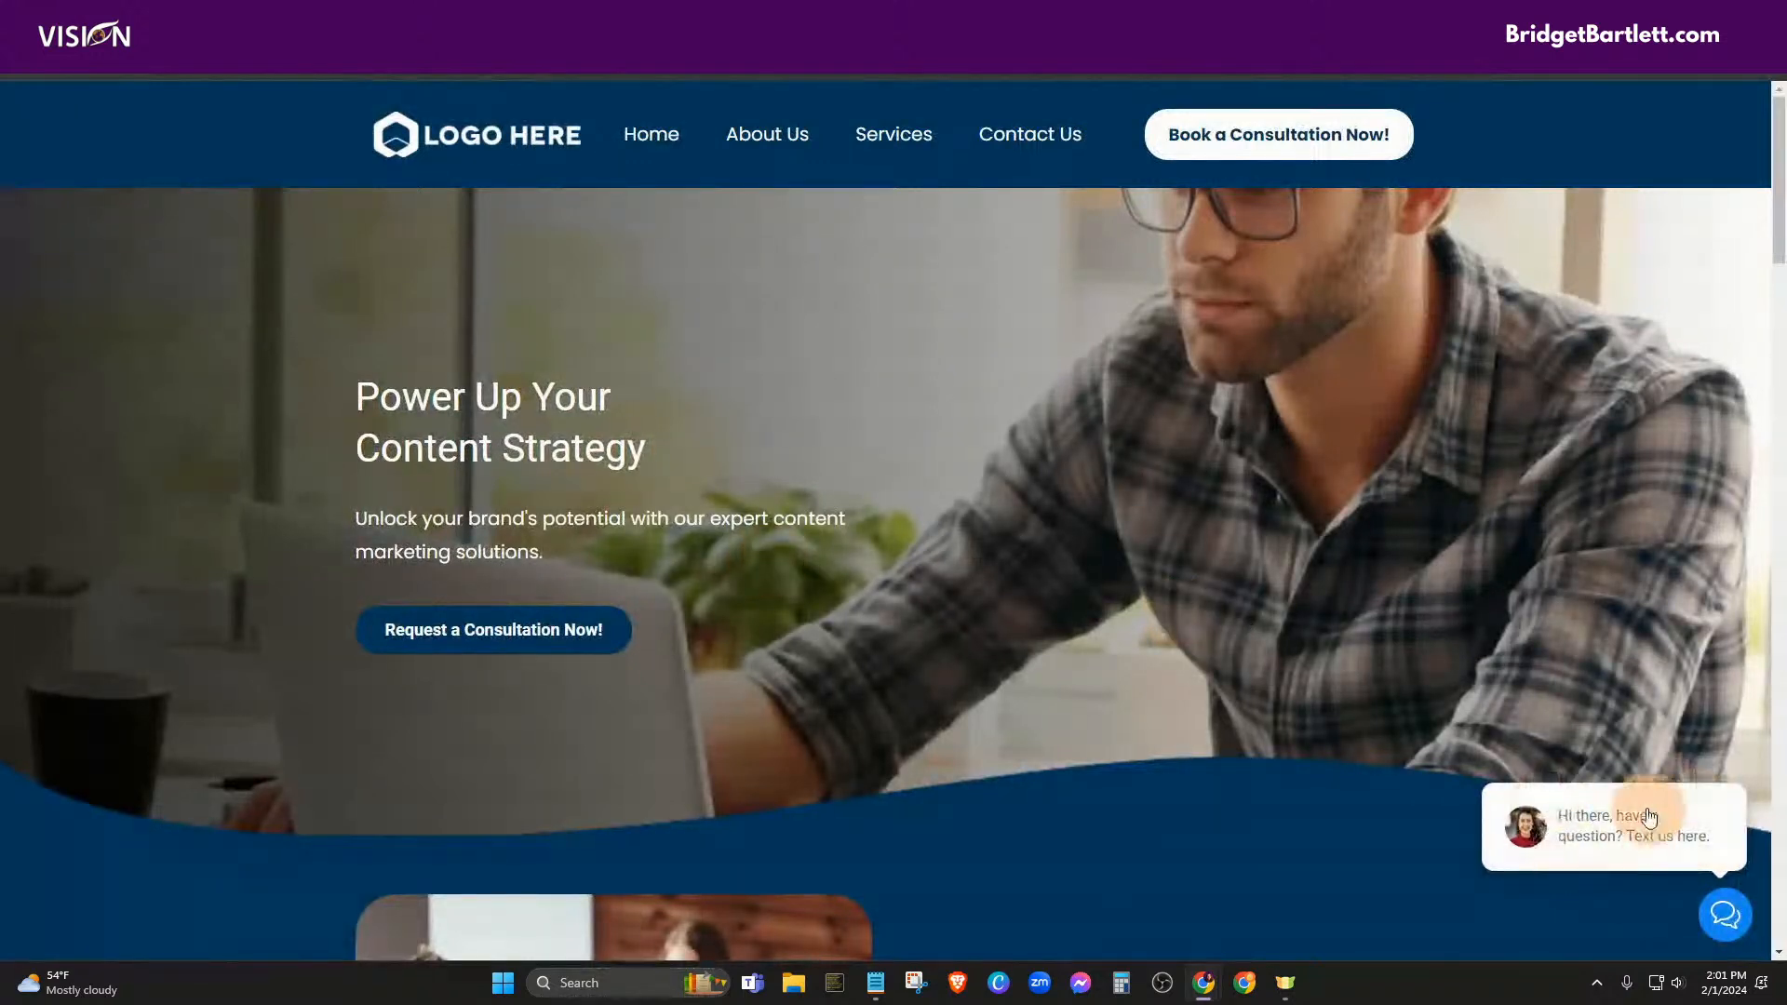
{"action": "left_click", "coordinate": [388, 630]}
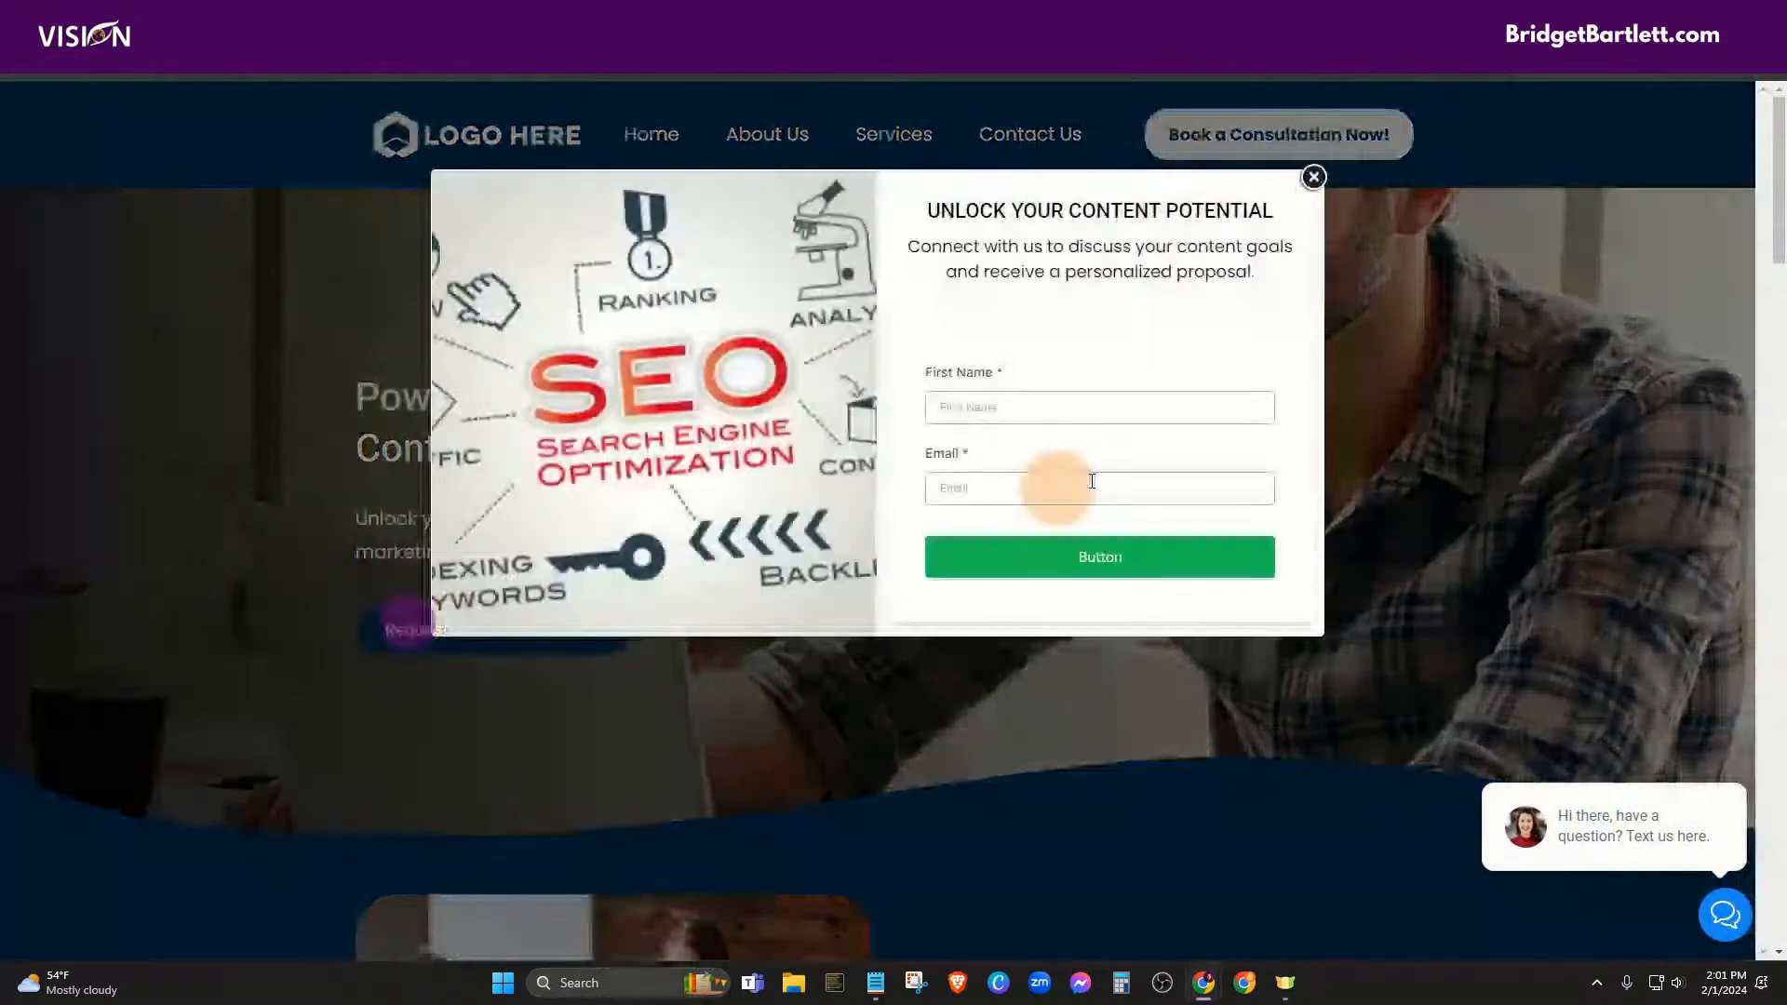
{"action": "left_click", "coordinate": [1313, 177]}
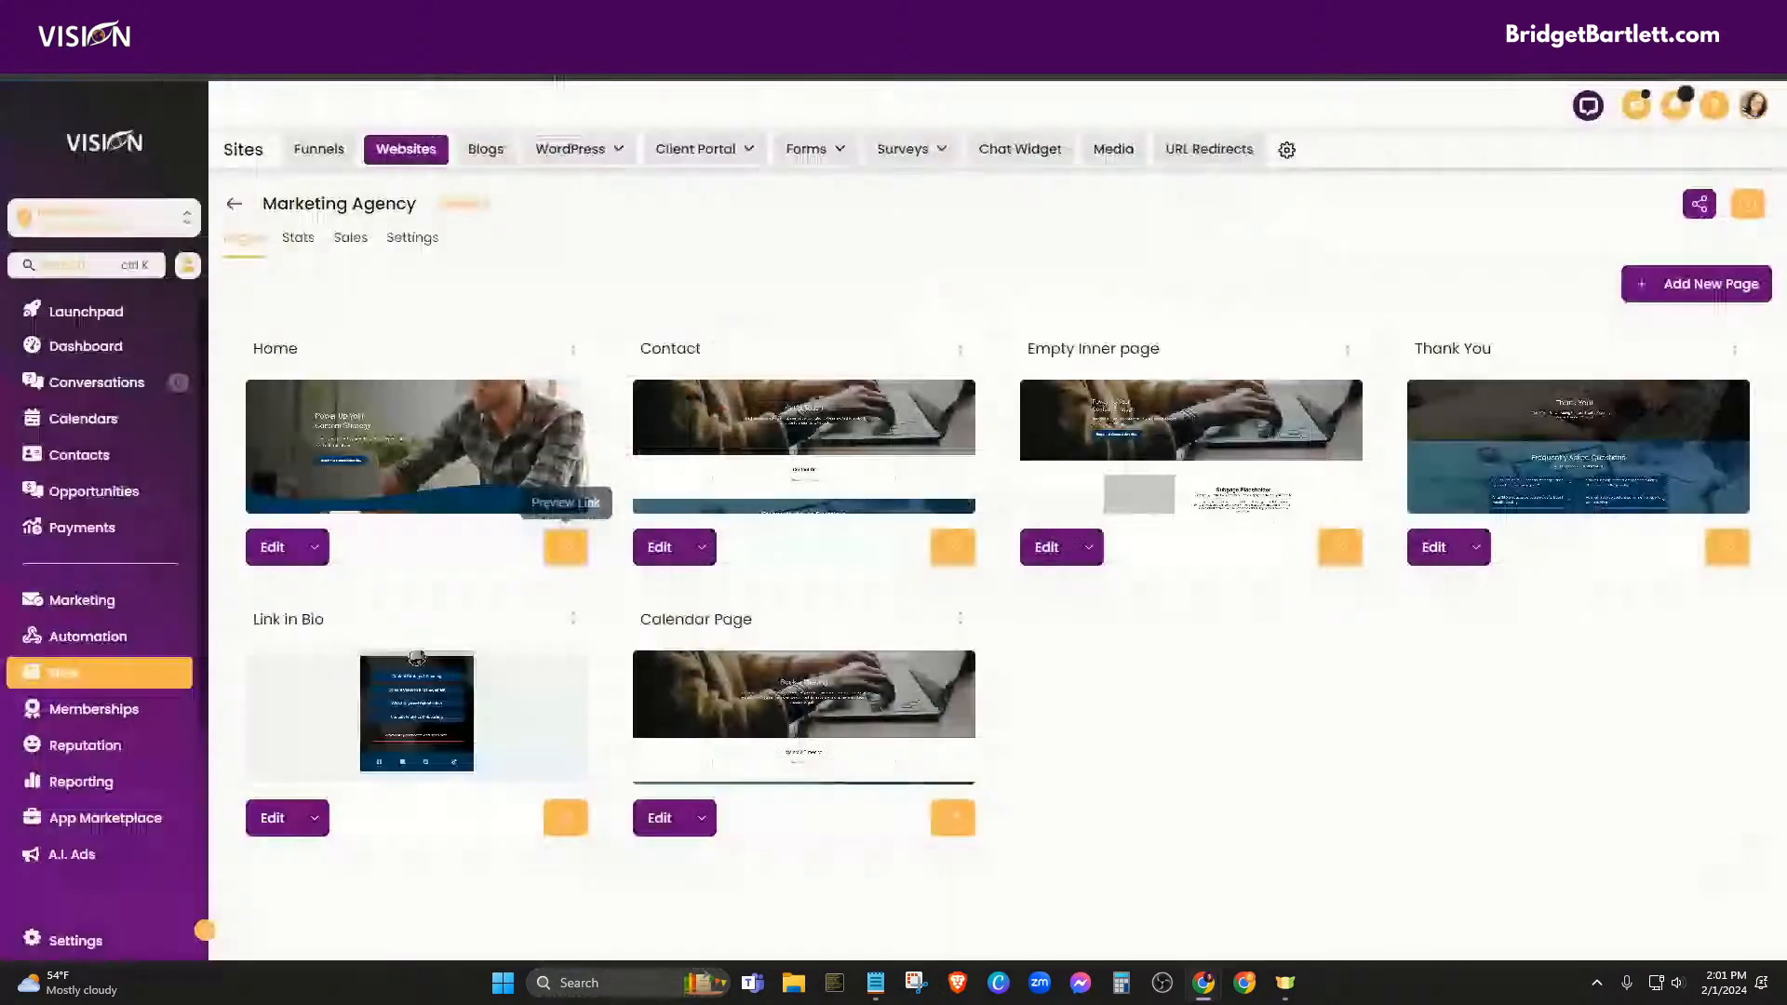
Review the Test contact's page visits and website lead tag, then go to Automation
{"action": "left_click", "coordinate": [80, 456]}
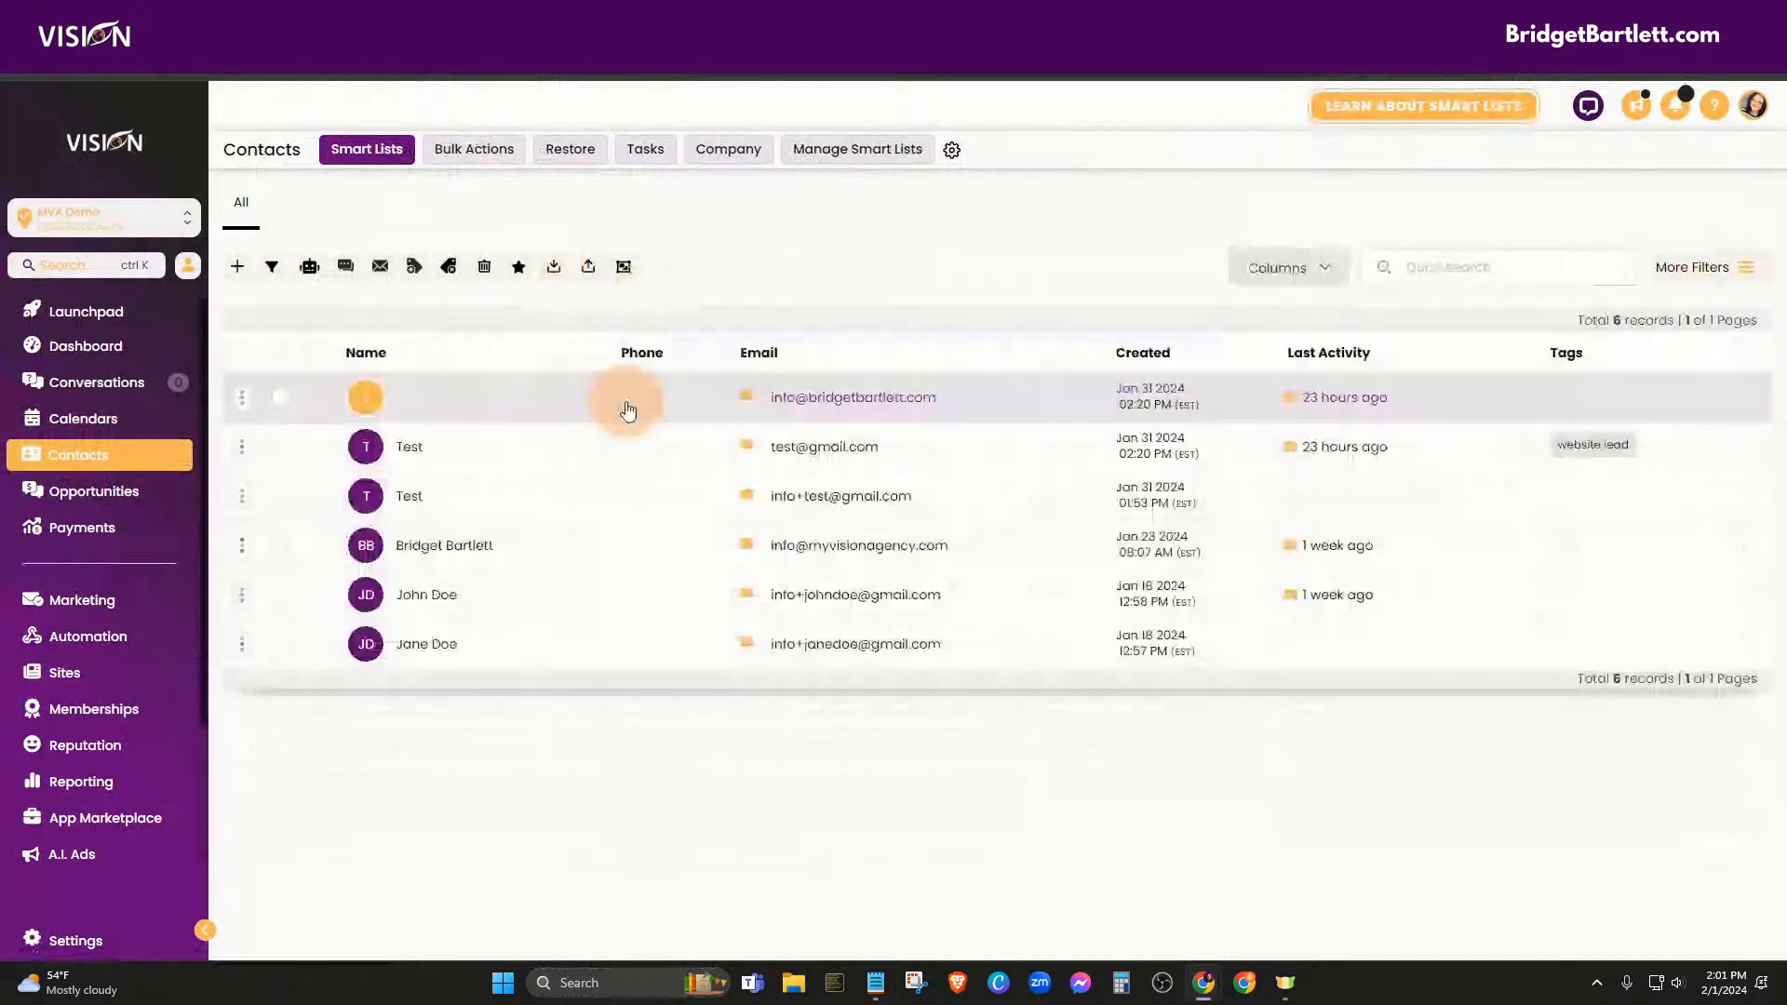
{"action": "left_click", "coordinate": [434, 470]}
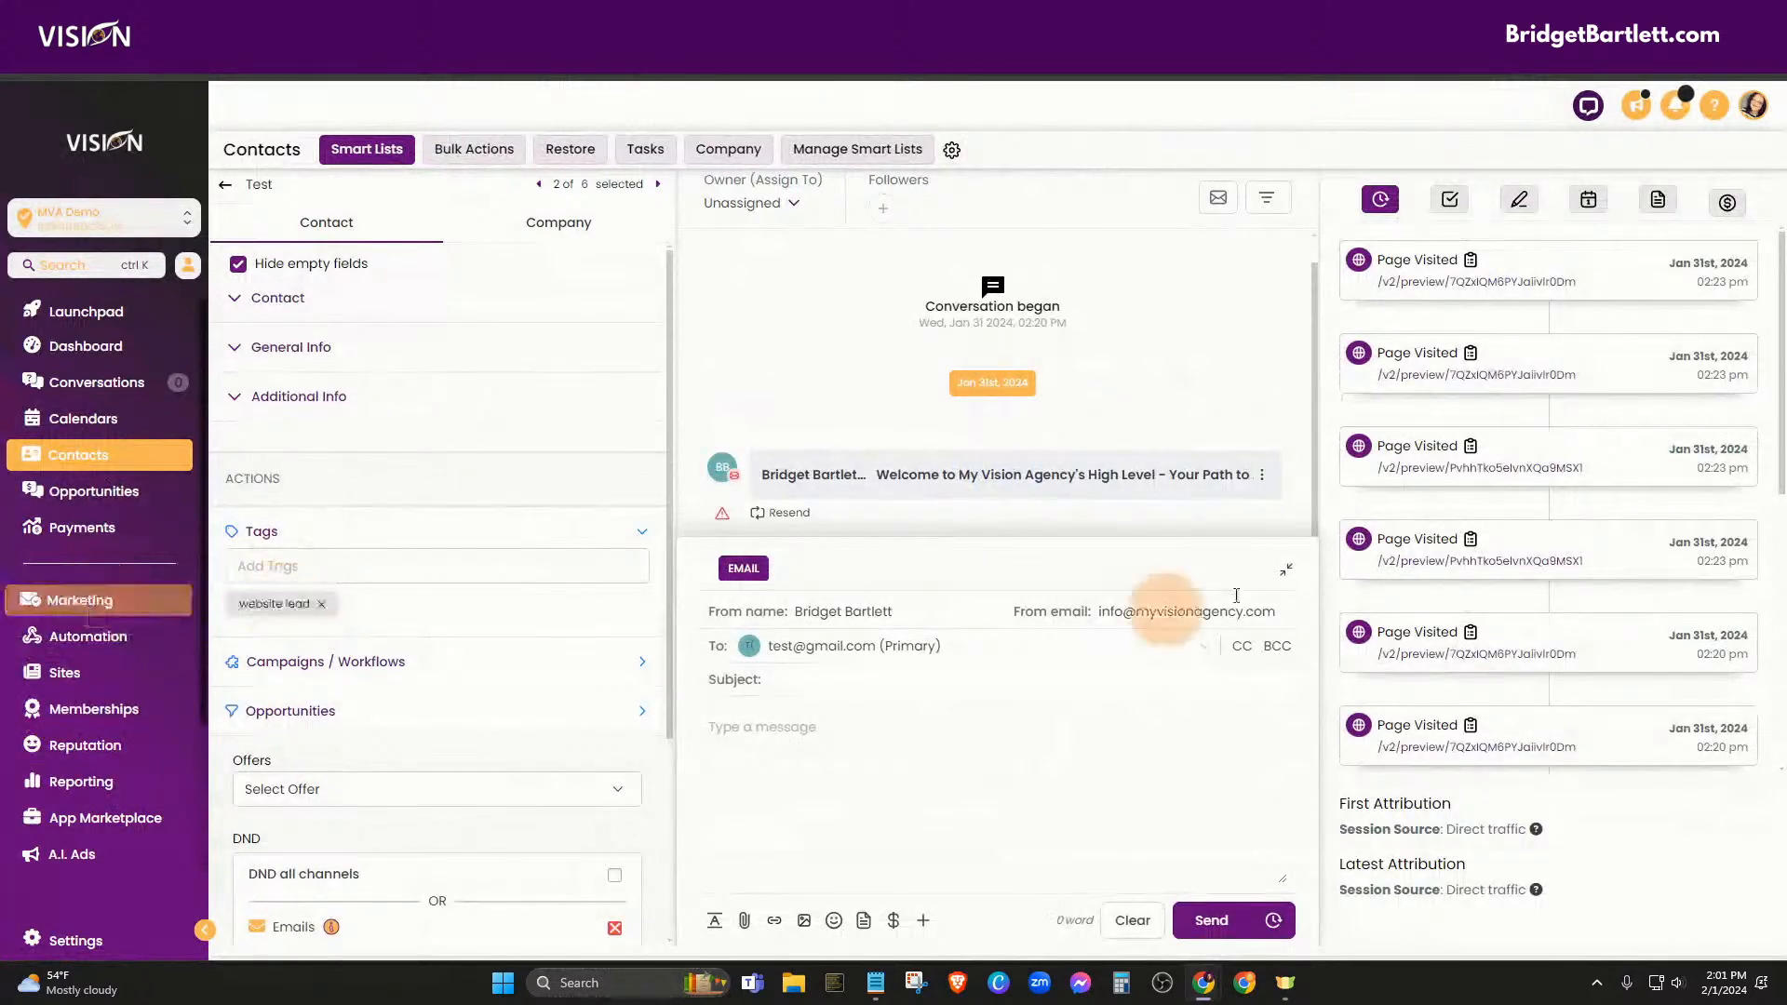
{"action": "left_click", "coordinate": [58, 638]}
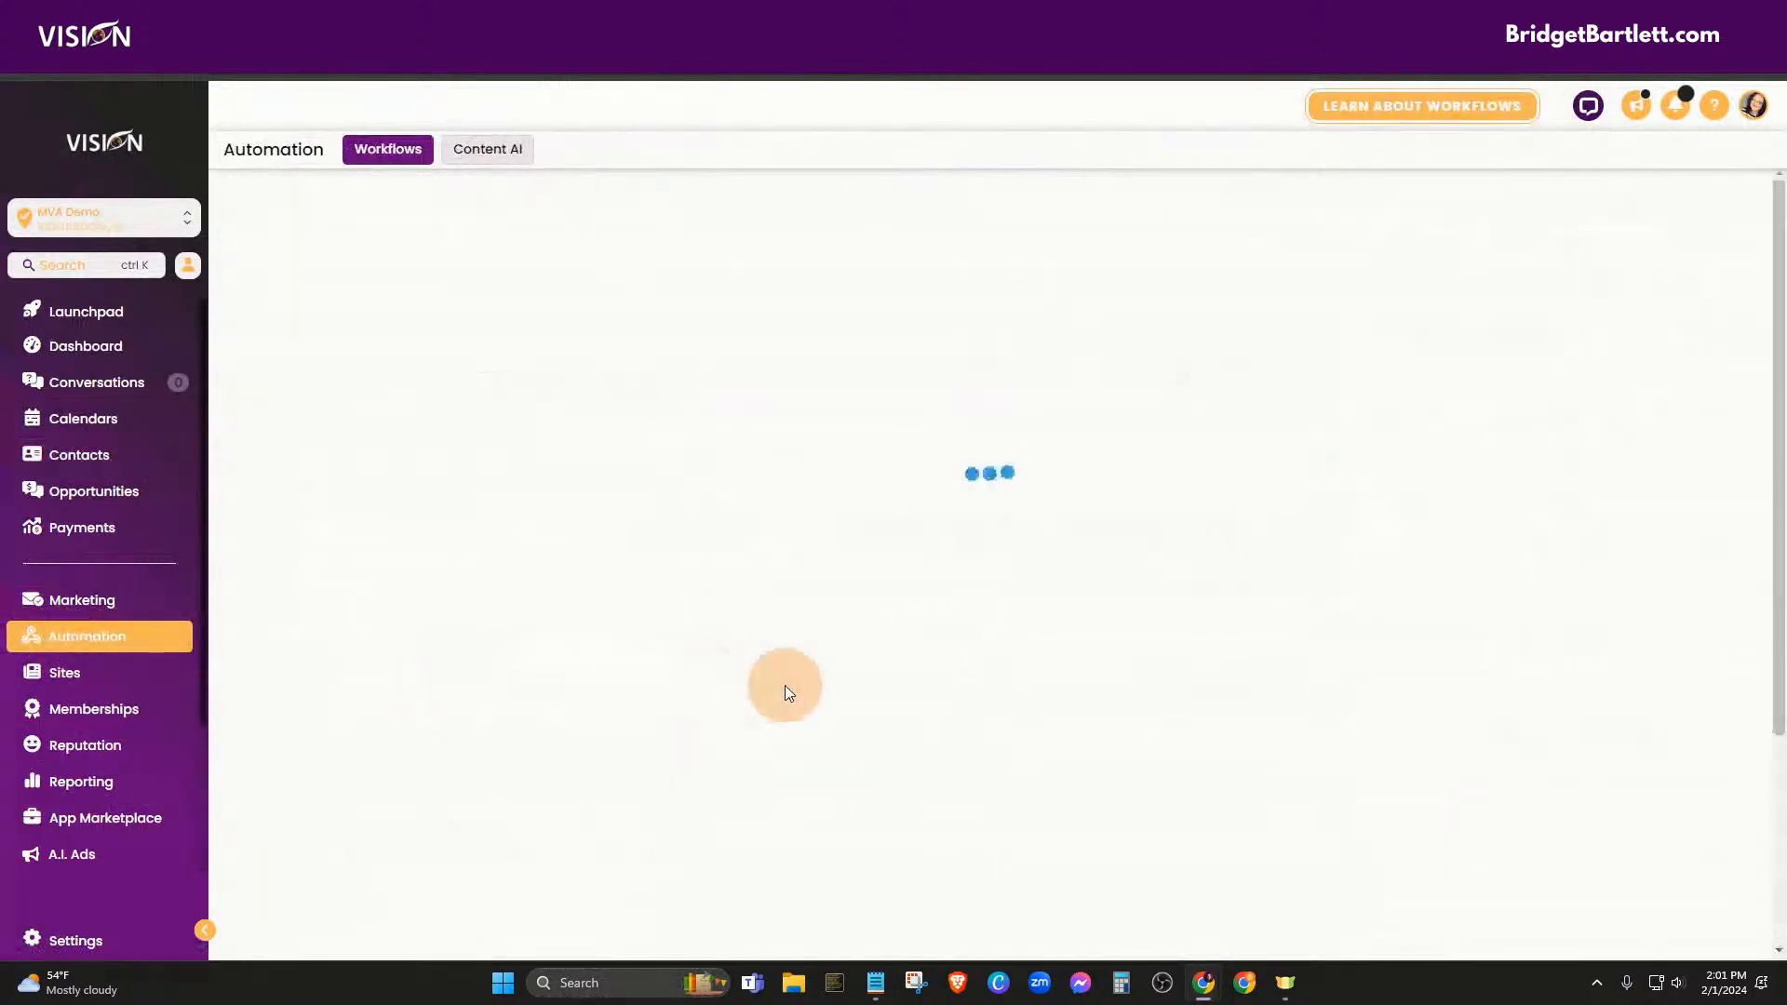
{"action": "scroll", "coordinate": [763, 696], "scroll_direction": "down", "scroll_amount": 2}
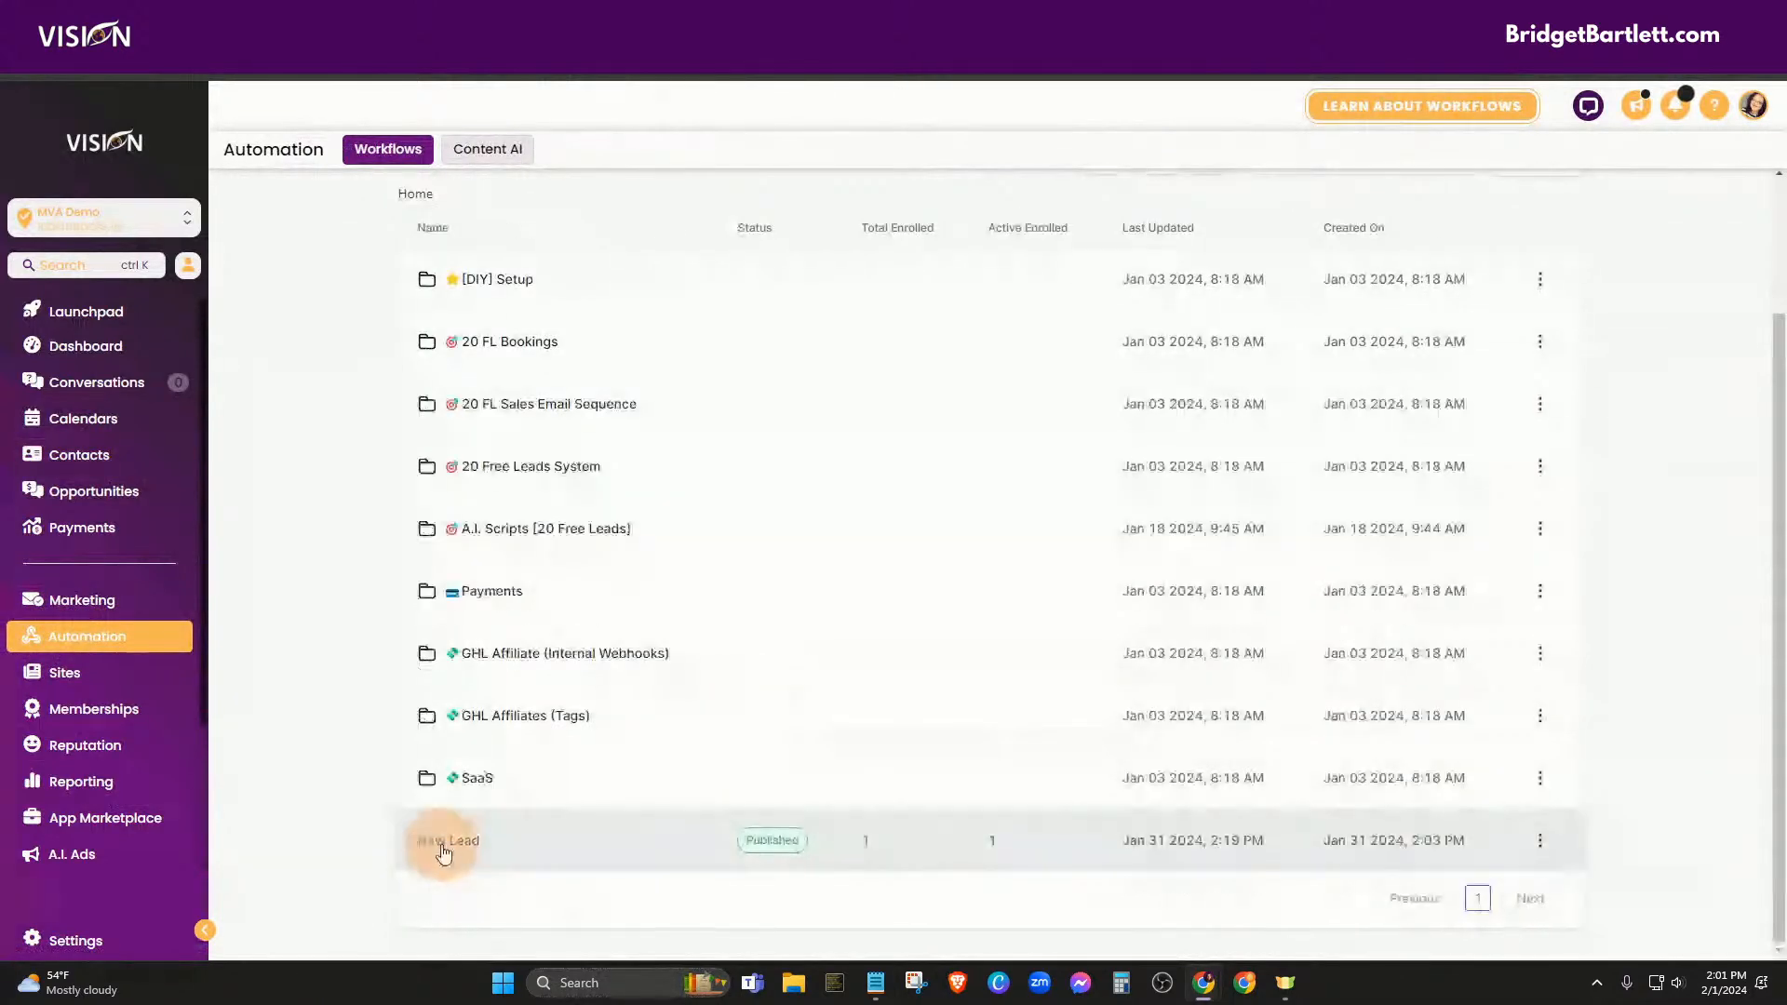
{"action": "left_click", "coordinate": [444, 843]}
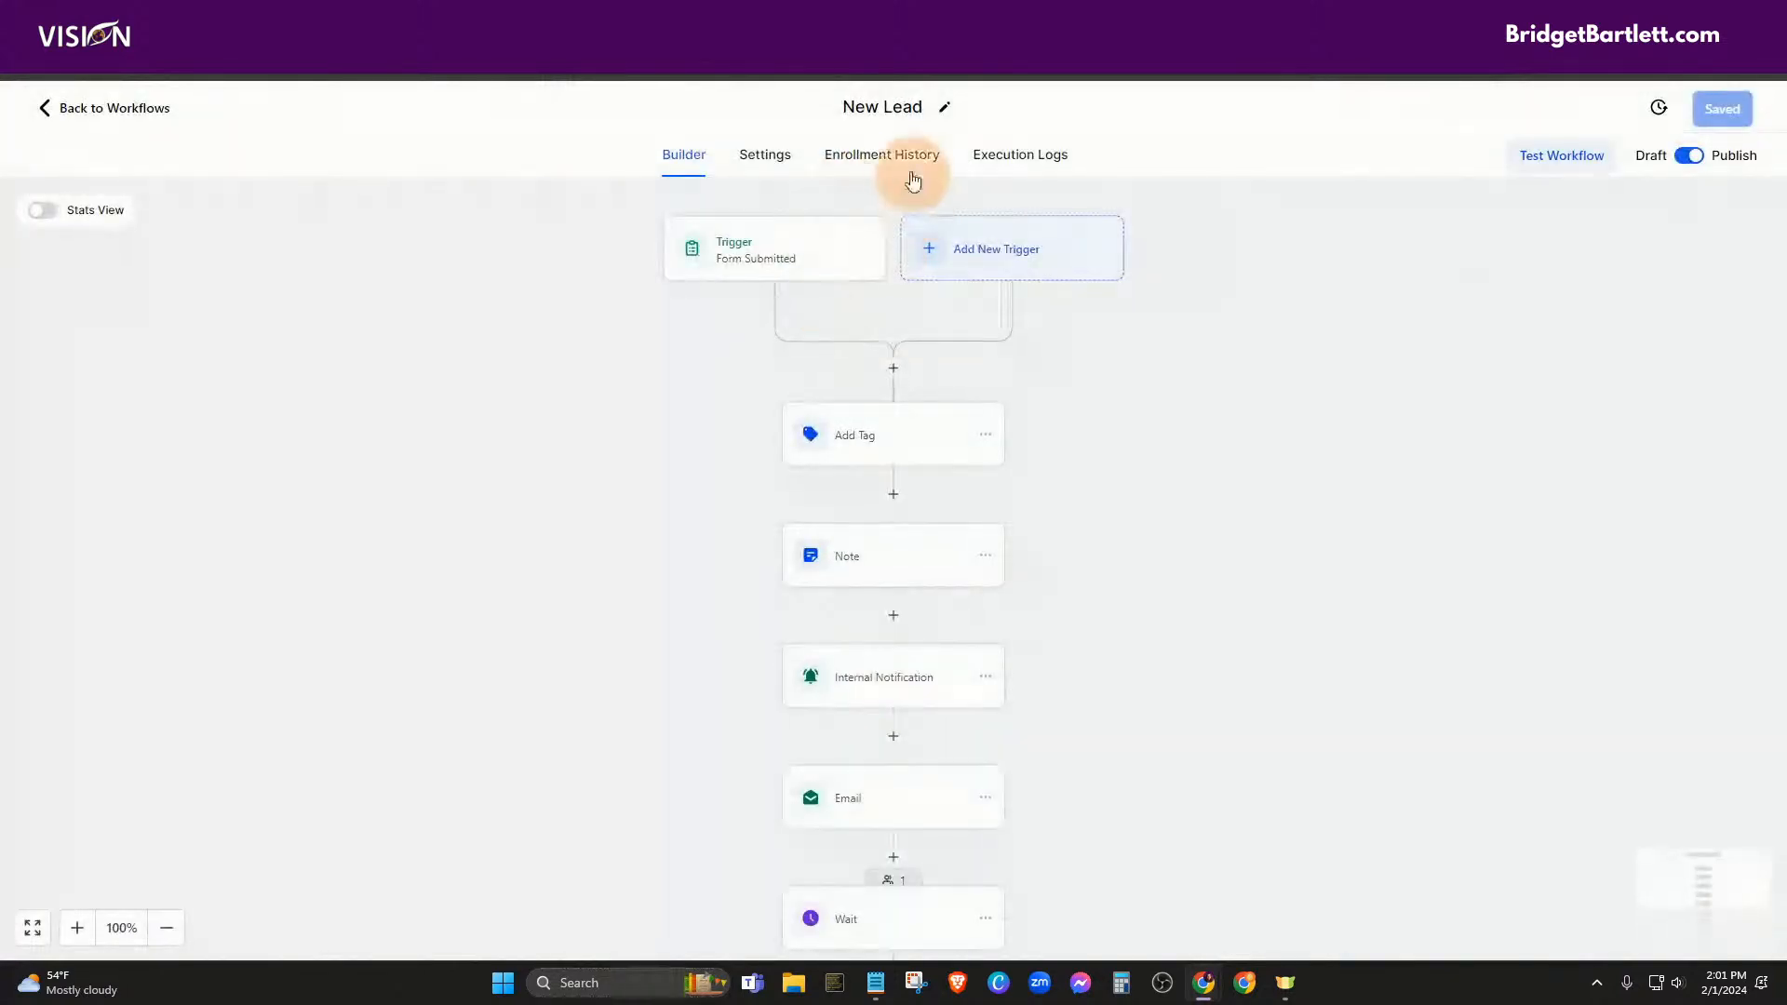
{"action": "scroll", "coordinate": [989, 707], "scroll_direction": "down", "scroll_amount": 2}
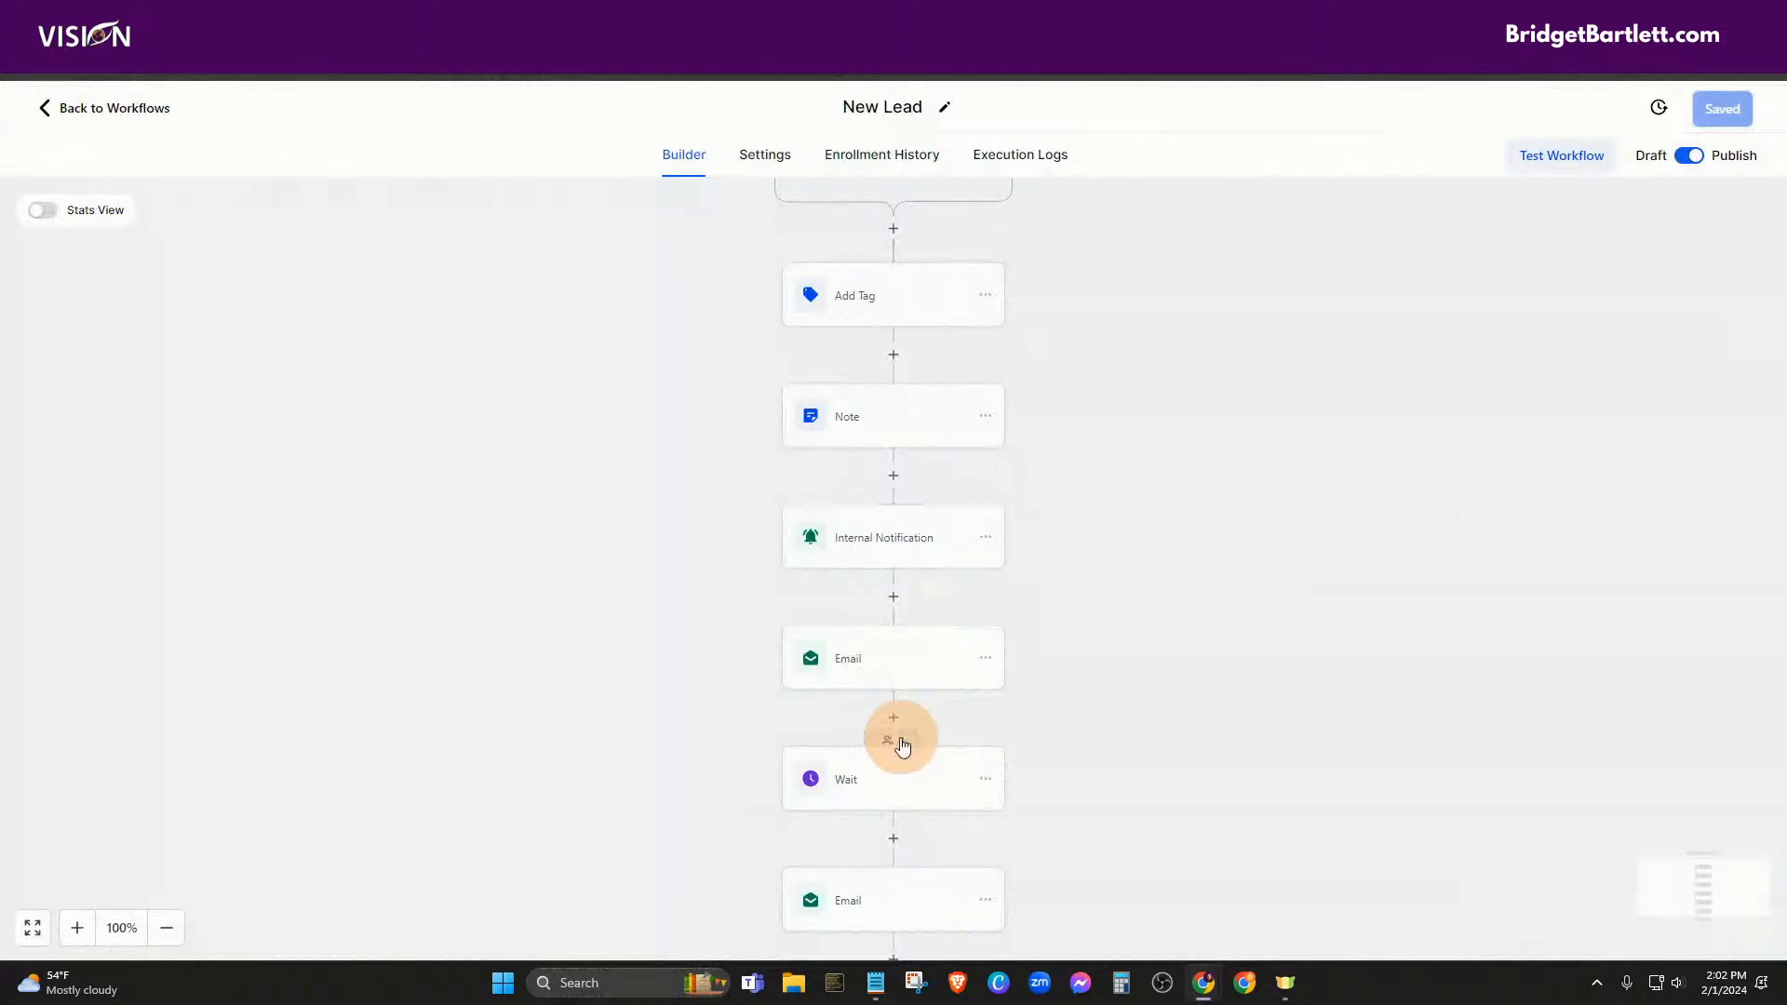
{"action": "scroll", "coordinate": [902, 745], "scroll_direction": "down", "scroll_amount": 2}
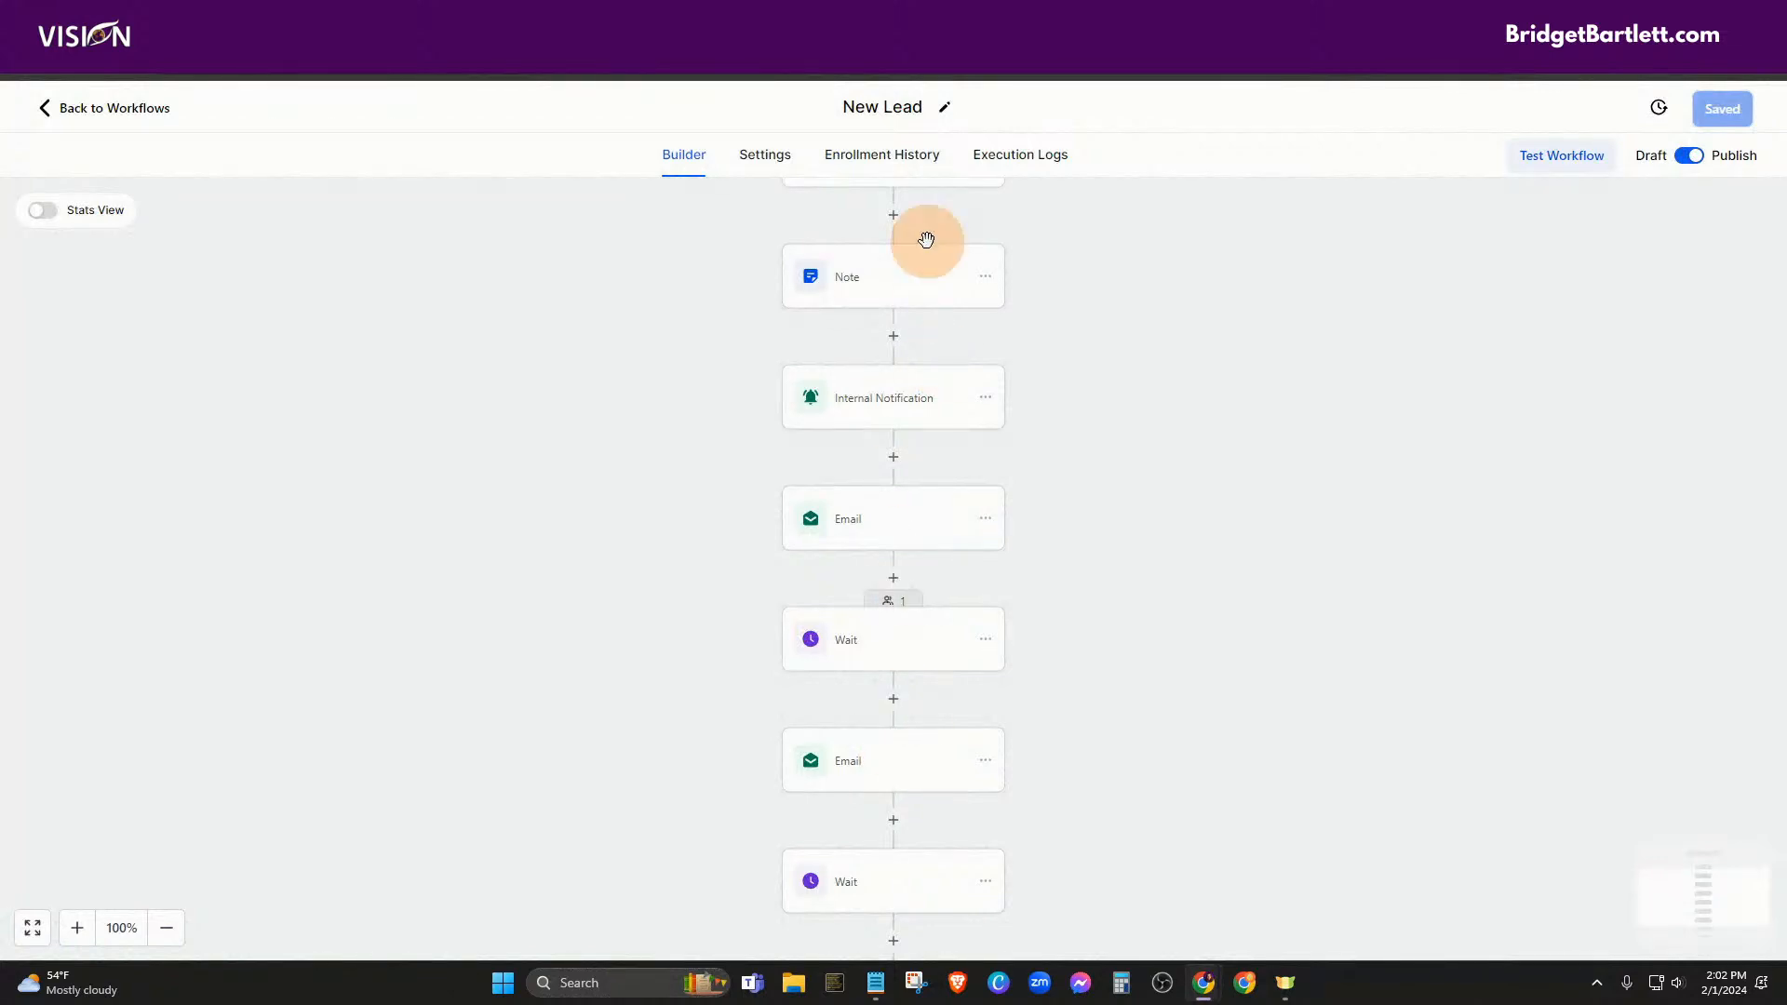
{"action": "left_click", "coordinate": [920, 163]}
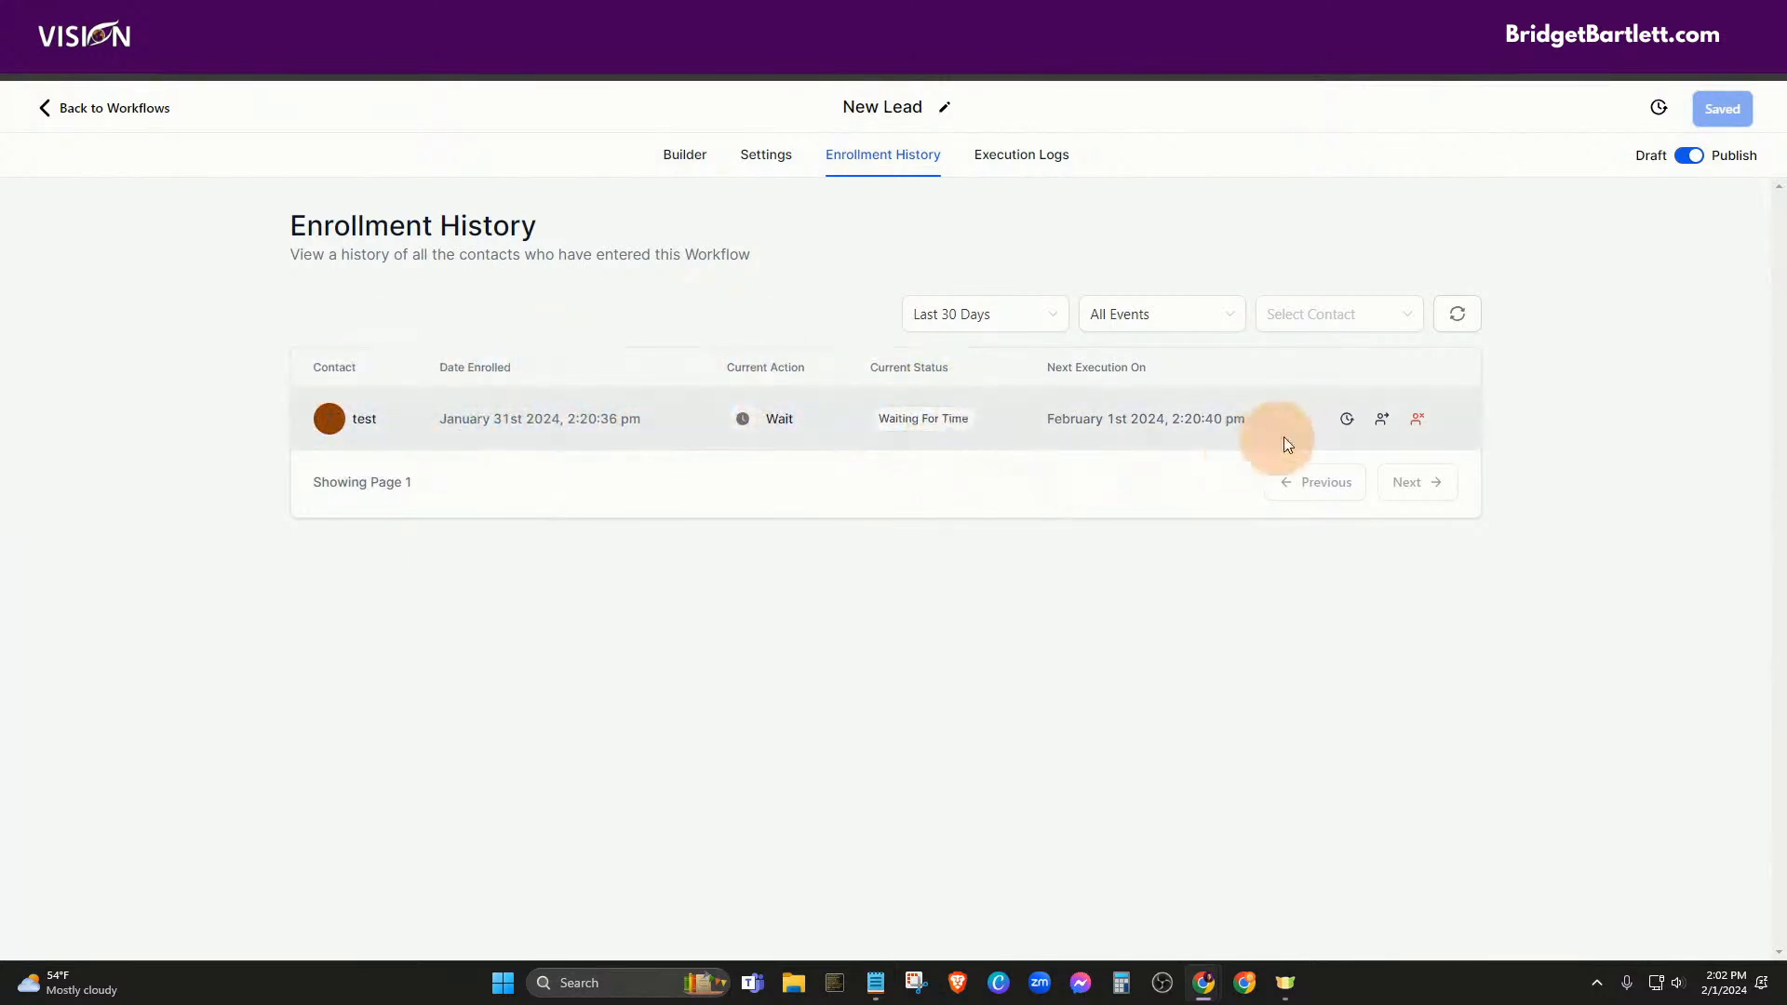
{"action": "left_click", "coordinate": [1346, 419]}
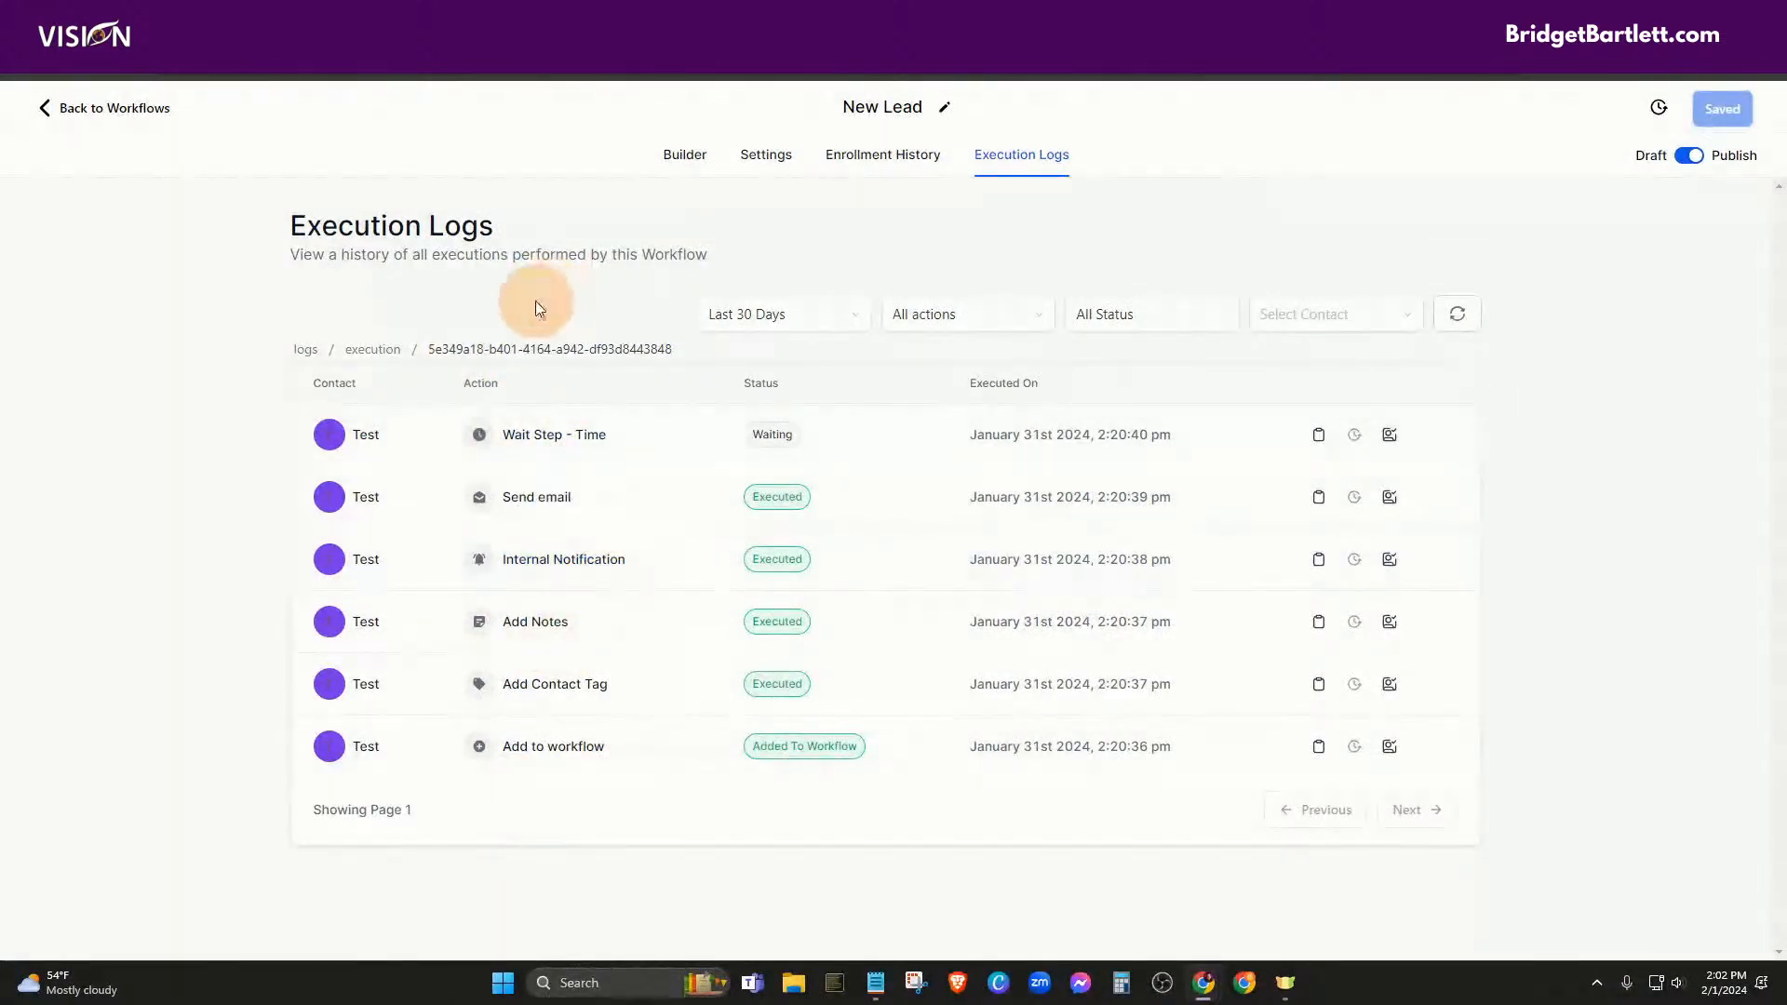
{"action": "left_click", "coordinate": [149, 112]}
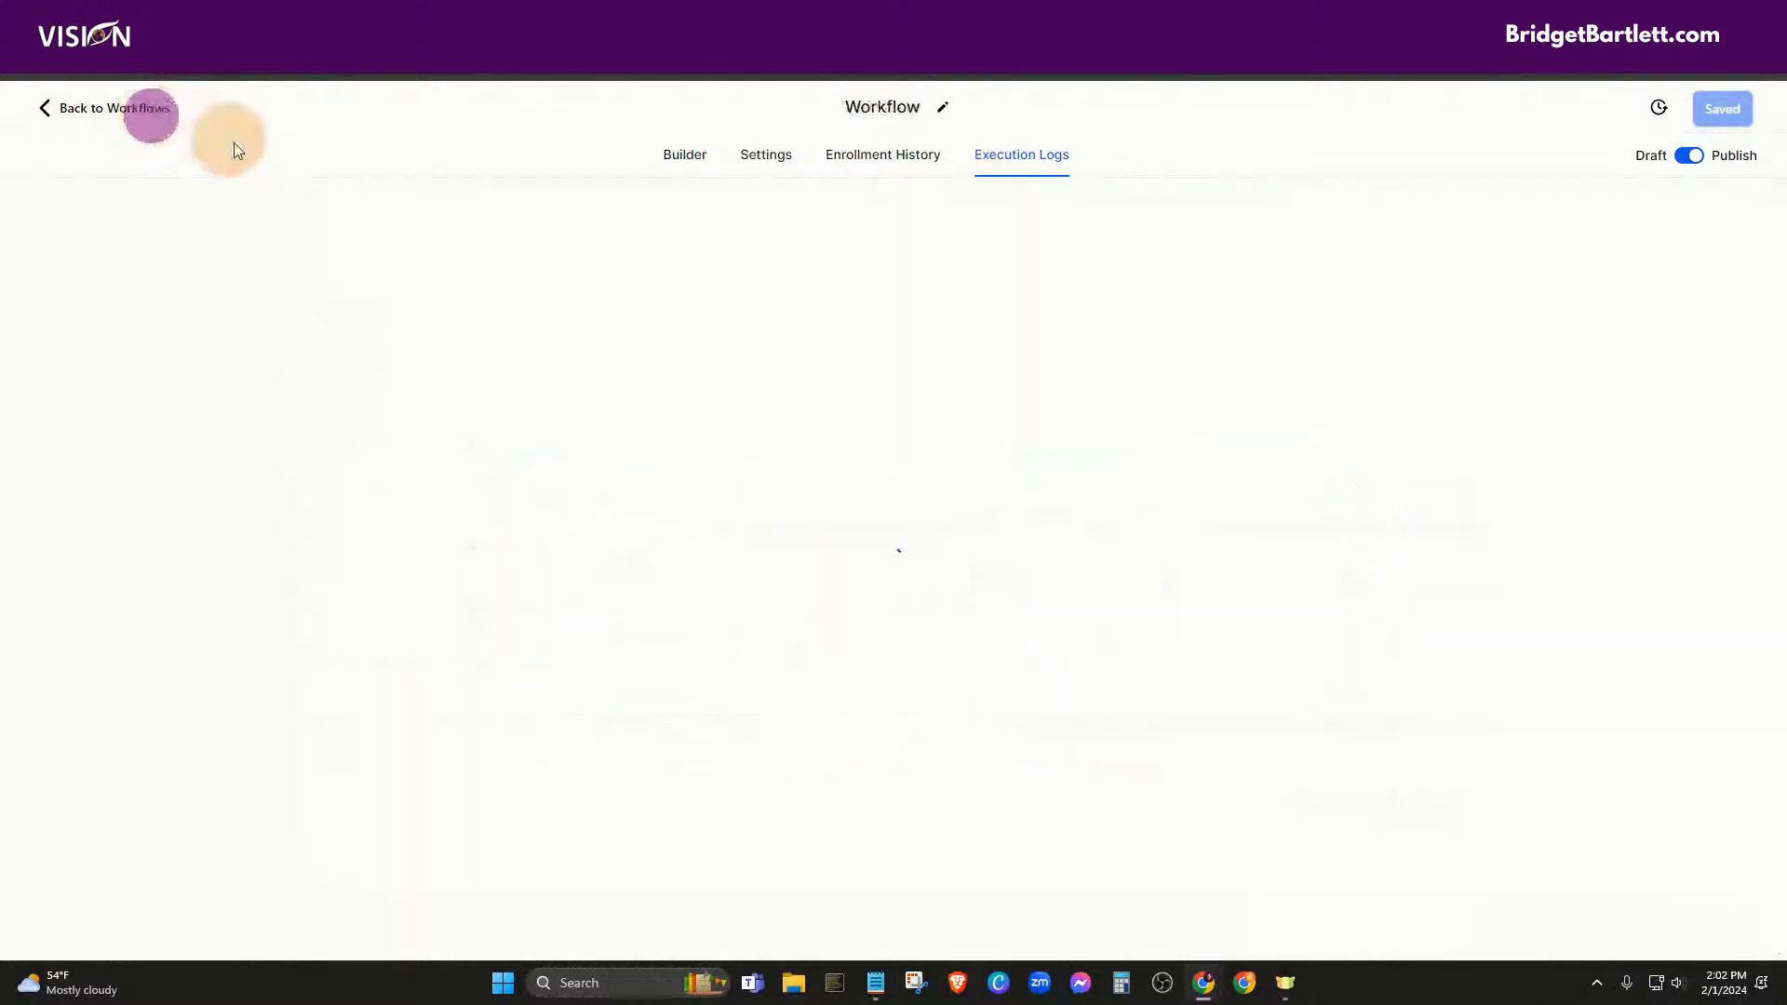
{"action": "scroll", "coordinate": [491, 785], "scroll_direction": "down", "scroll_amount": 1}
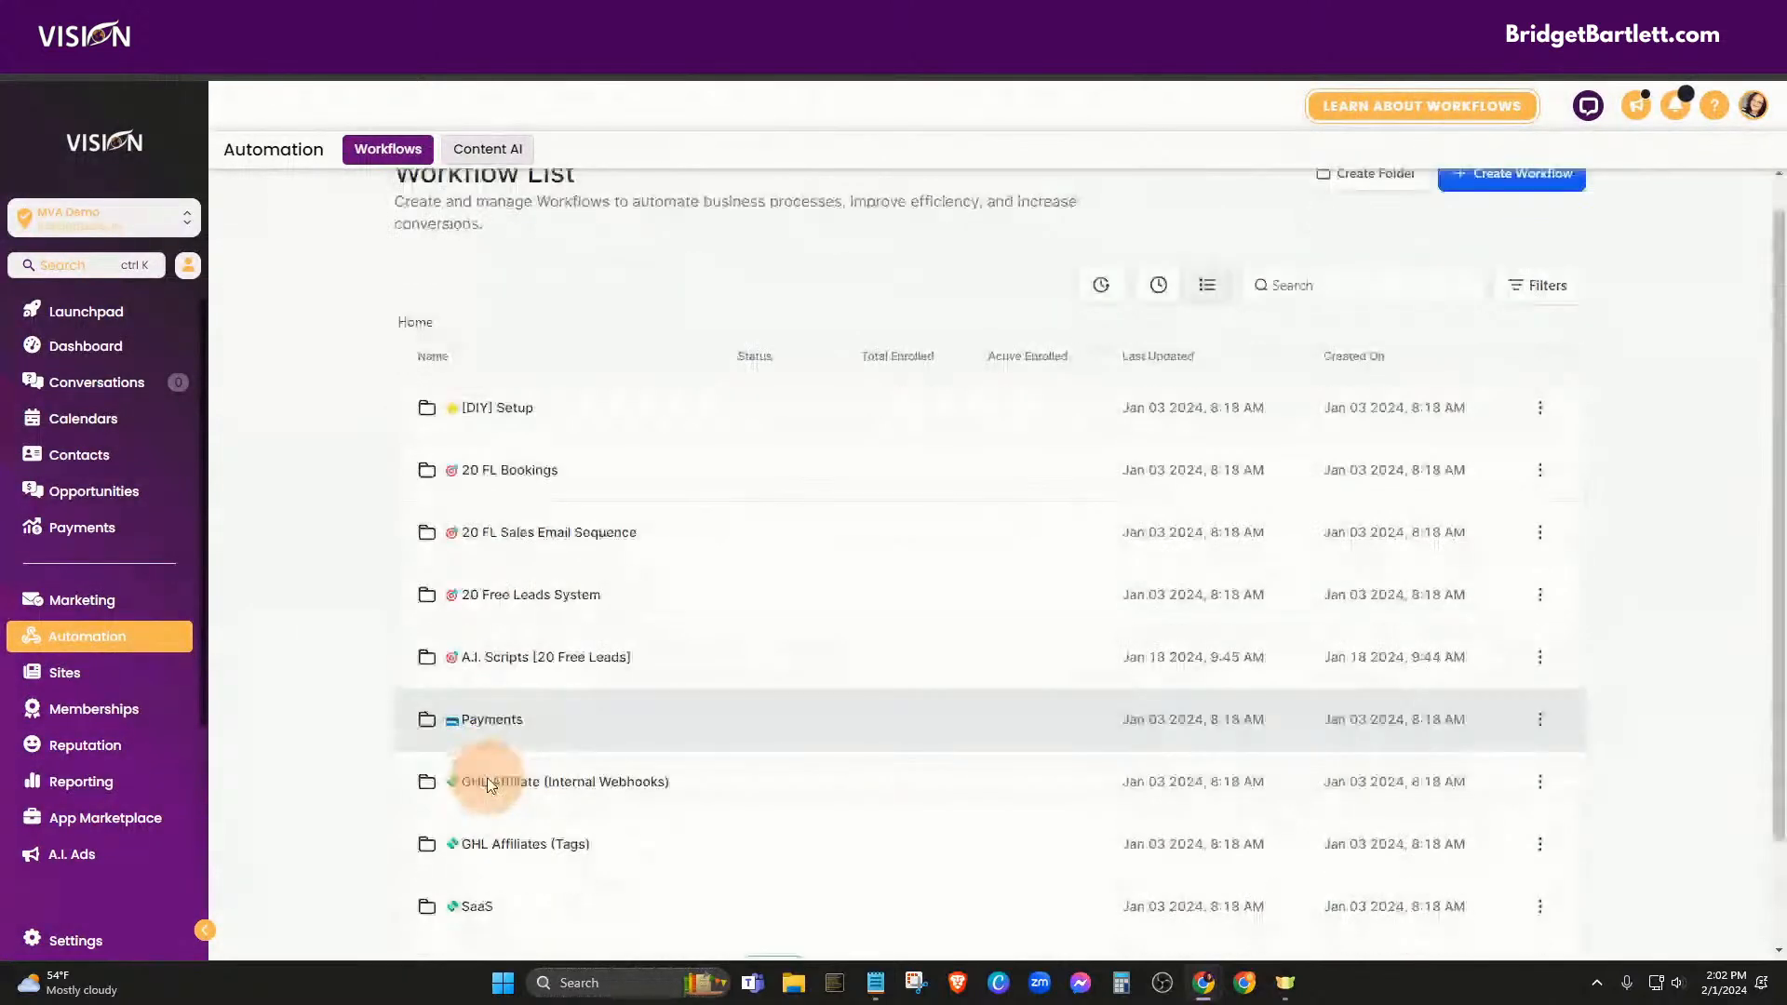
{"action": "scroll", "coordinate": [491, 785], "scroll_direction": "down", "scroll_amount": 2}
{"action": "left_click", "coordinate": [466, 845]}
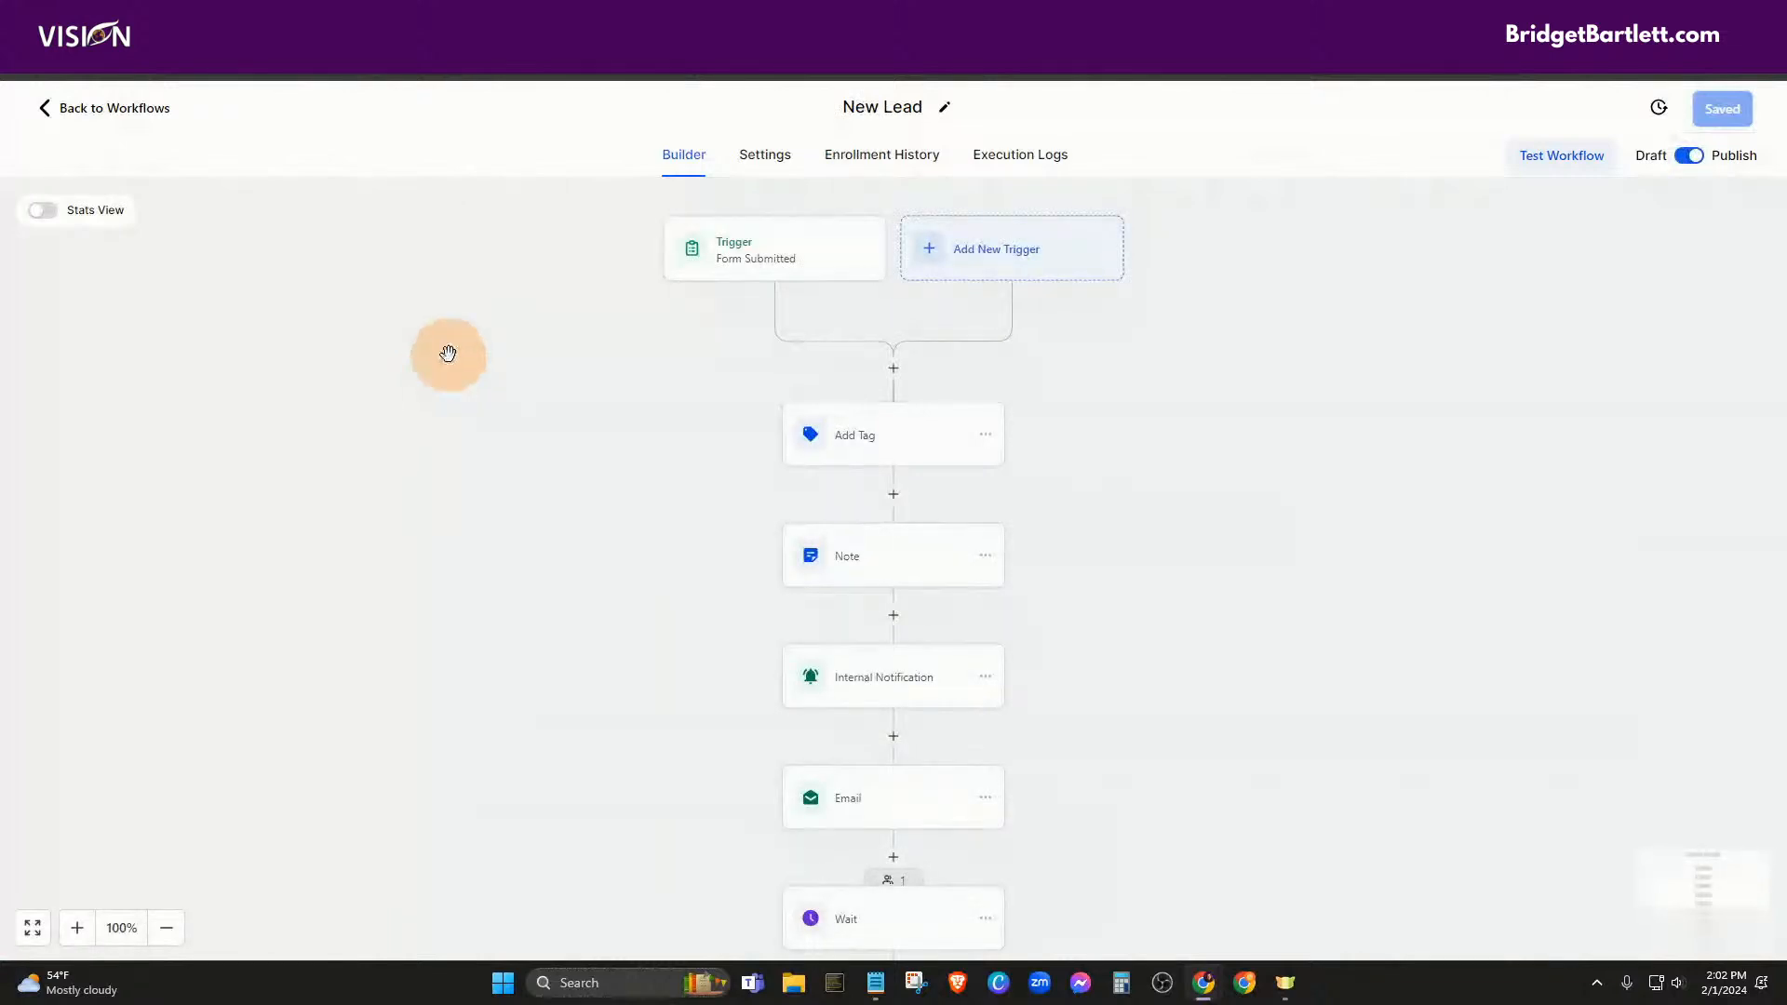
{"action": "left_click", "coordinate": [726, 248]}
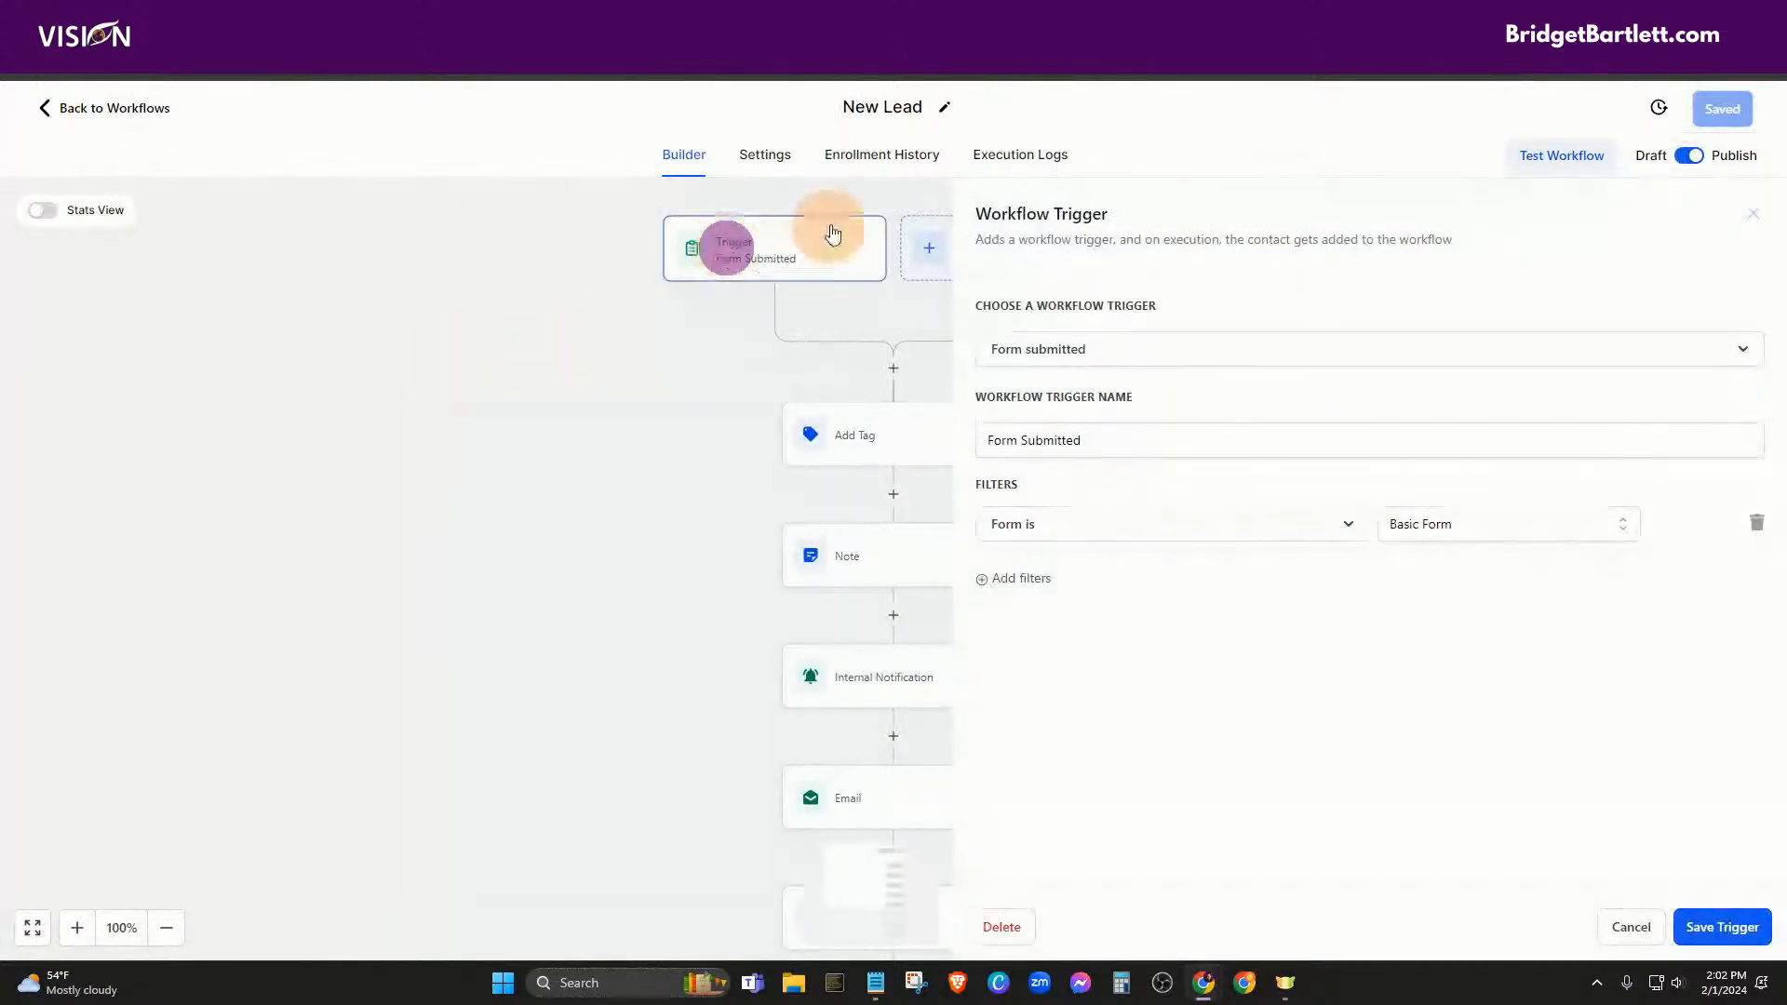
{"action": "left_click", "coordinate": [1631, 927]}
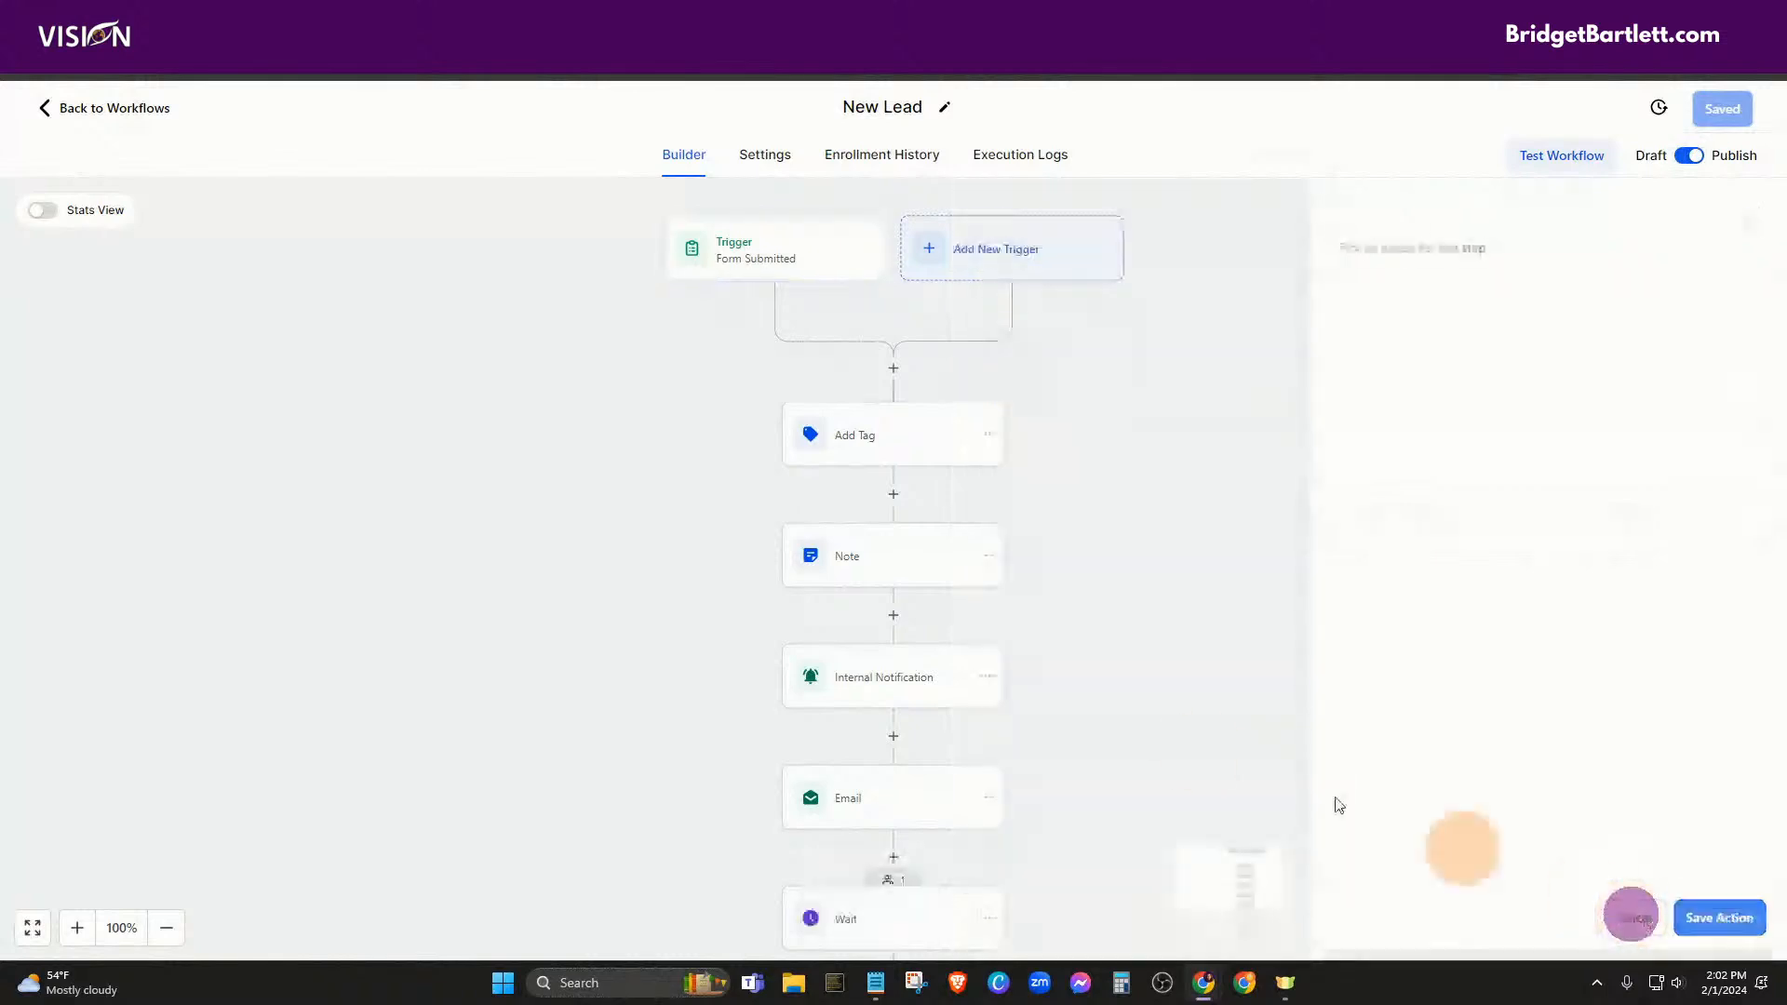
{"action": "left_click", "coordinate": [850, 434]}
{"action": "left_click", "coordinate": [883, 563]}
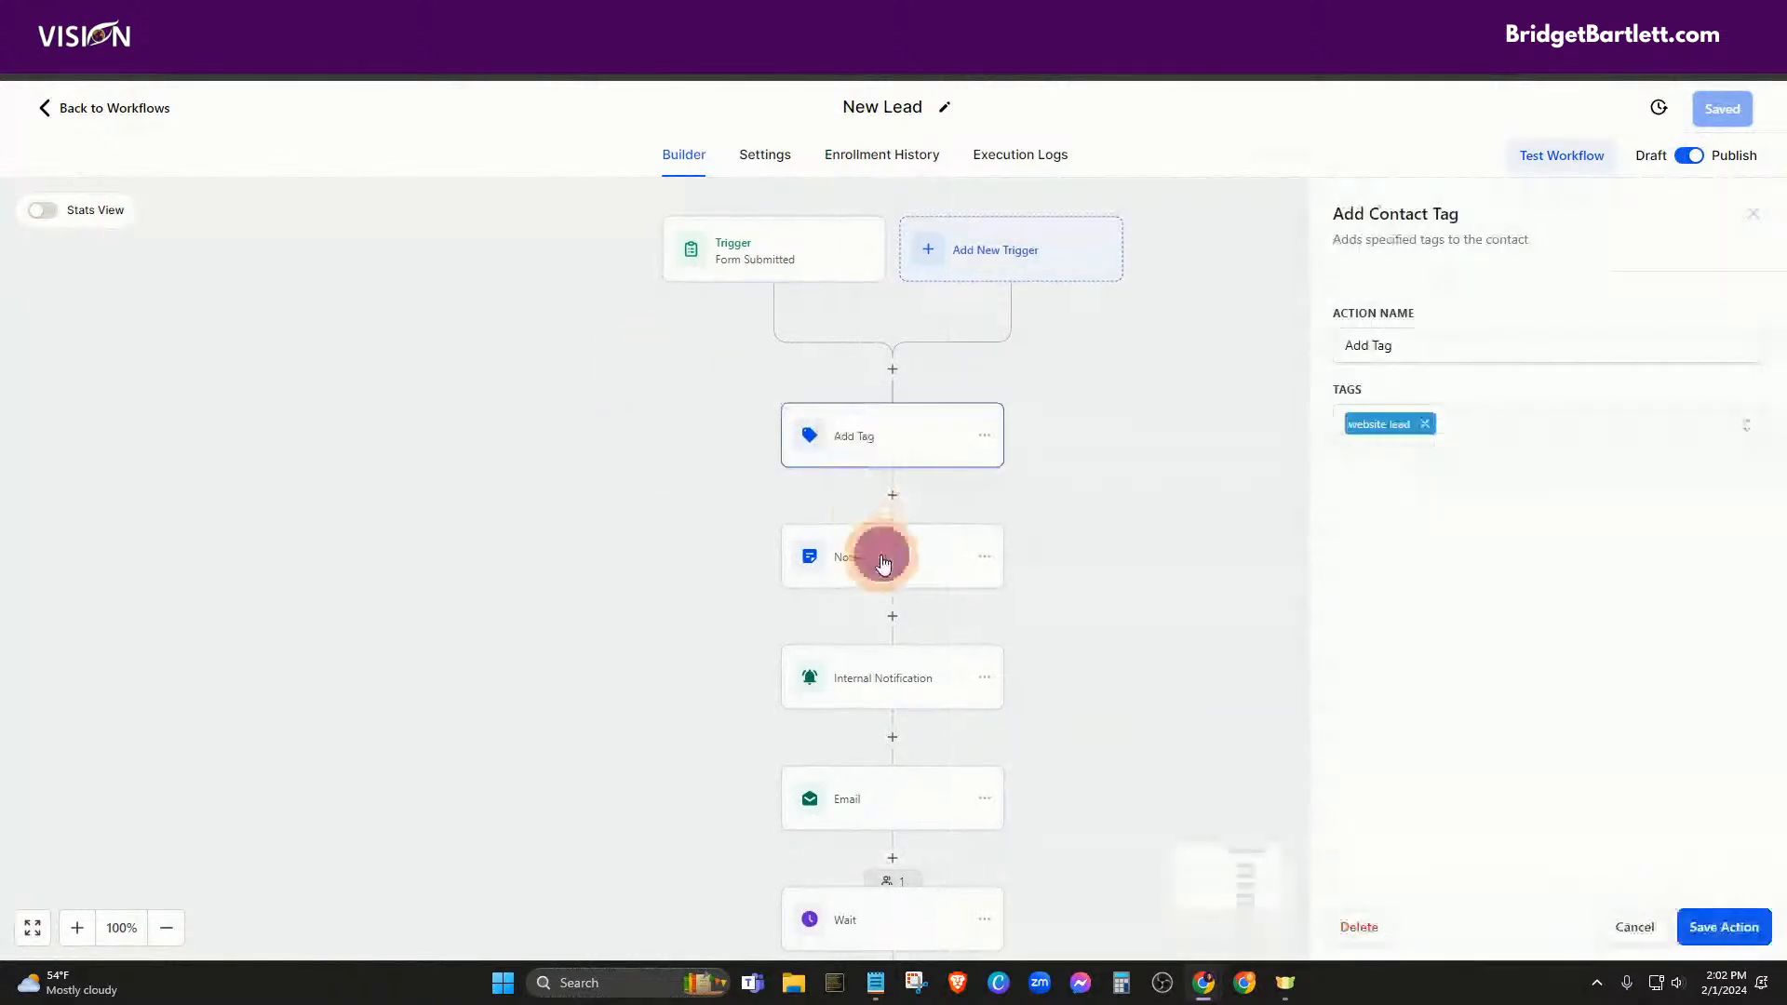
{"action": "left_click", "coordinate": [867, 683]}
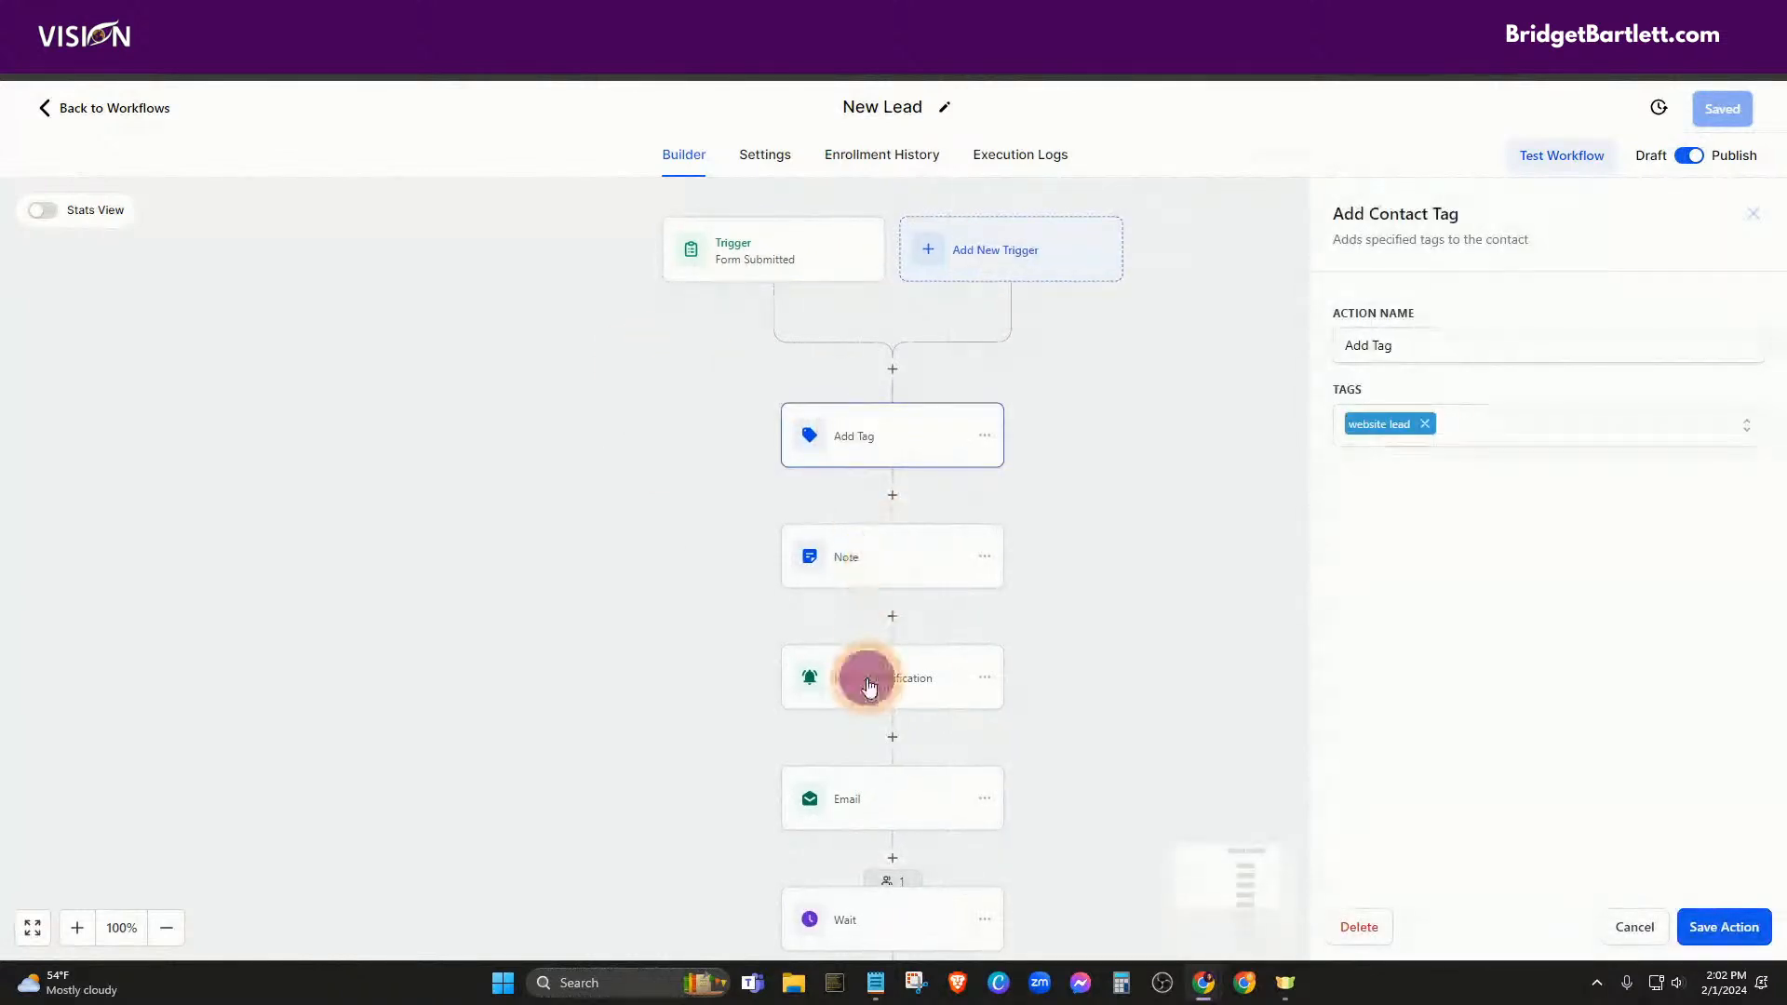
{"action": "scroll", "coordinate": [950, 712], "scroll_direction": "down", "scroll_amount": 2}
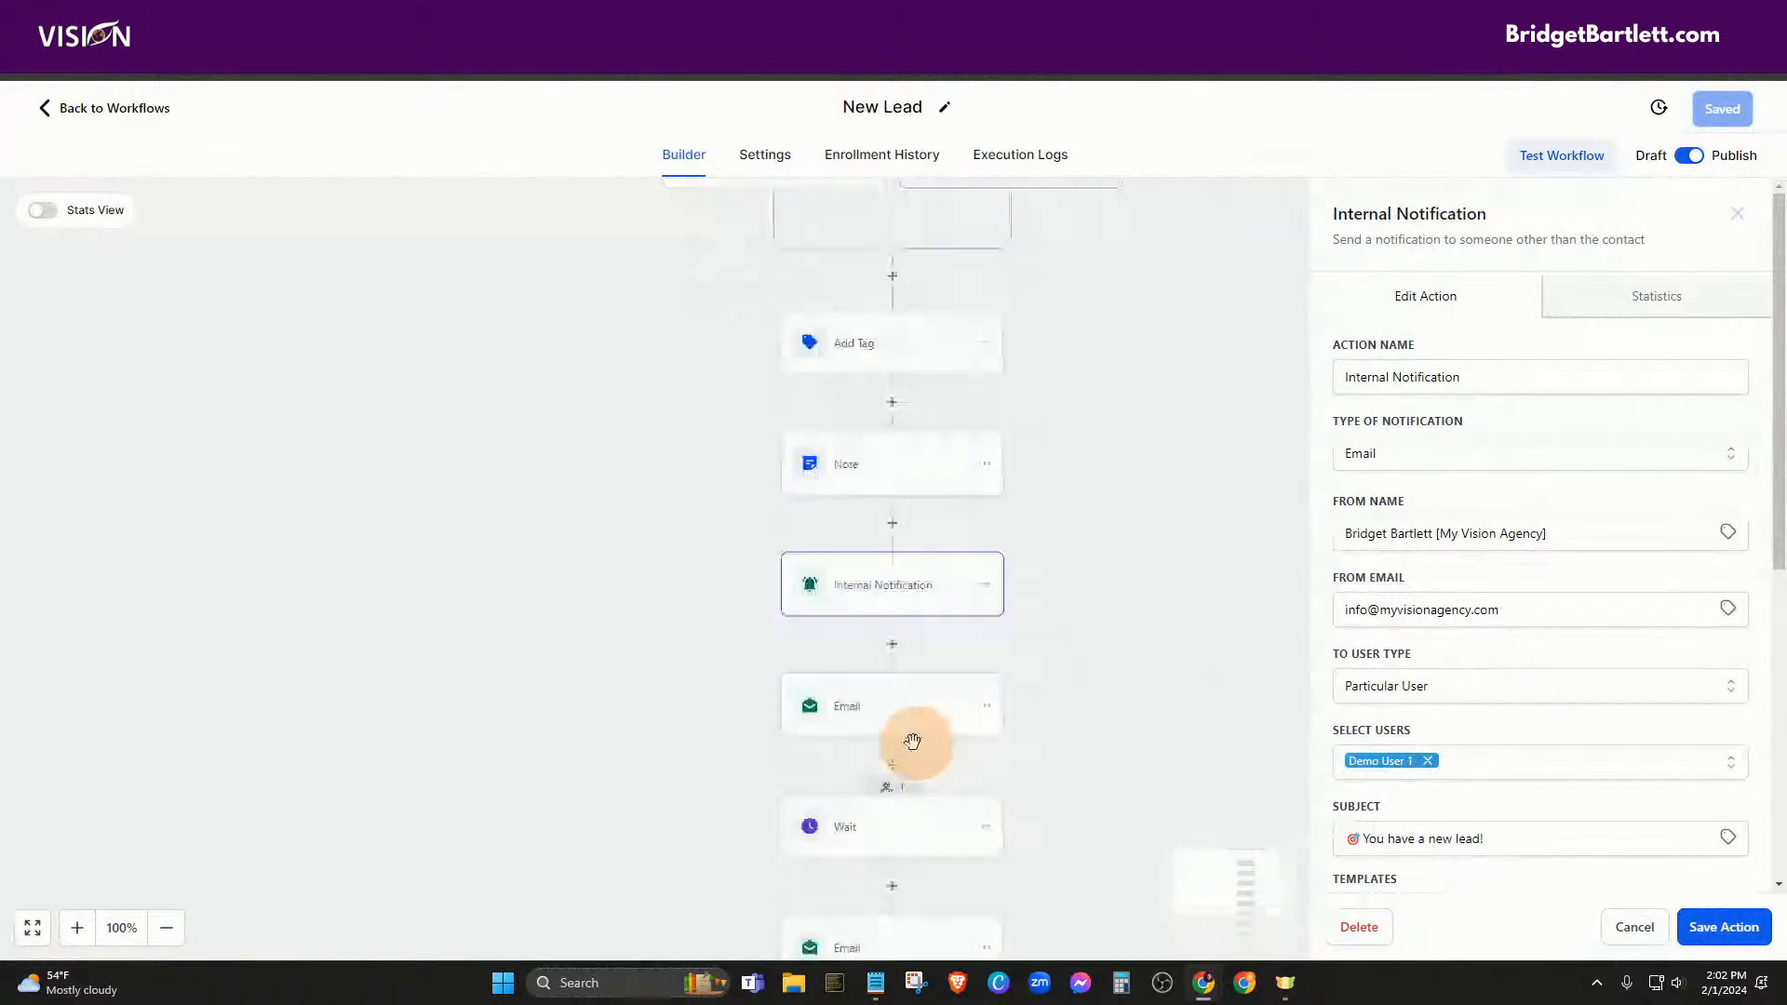
{"action": "scroll", "coordinate": [1535, 633], "scroll_direction": "down", "scroll_amount": 6}
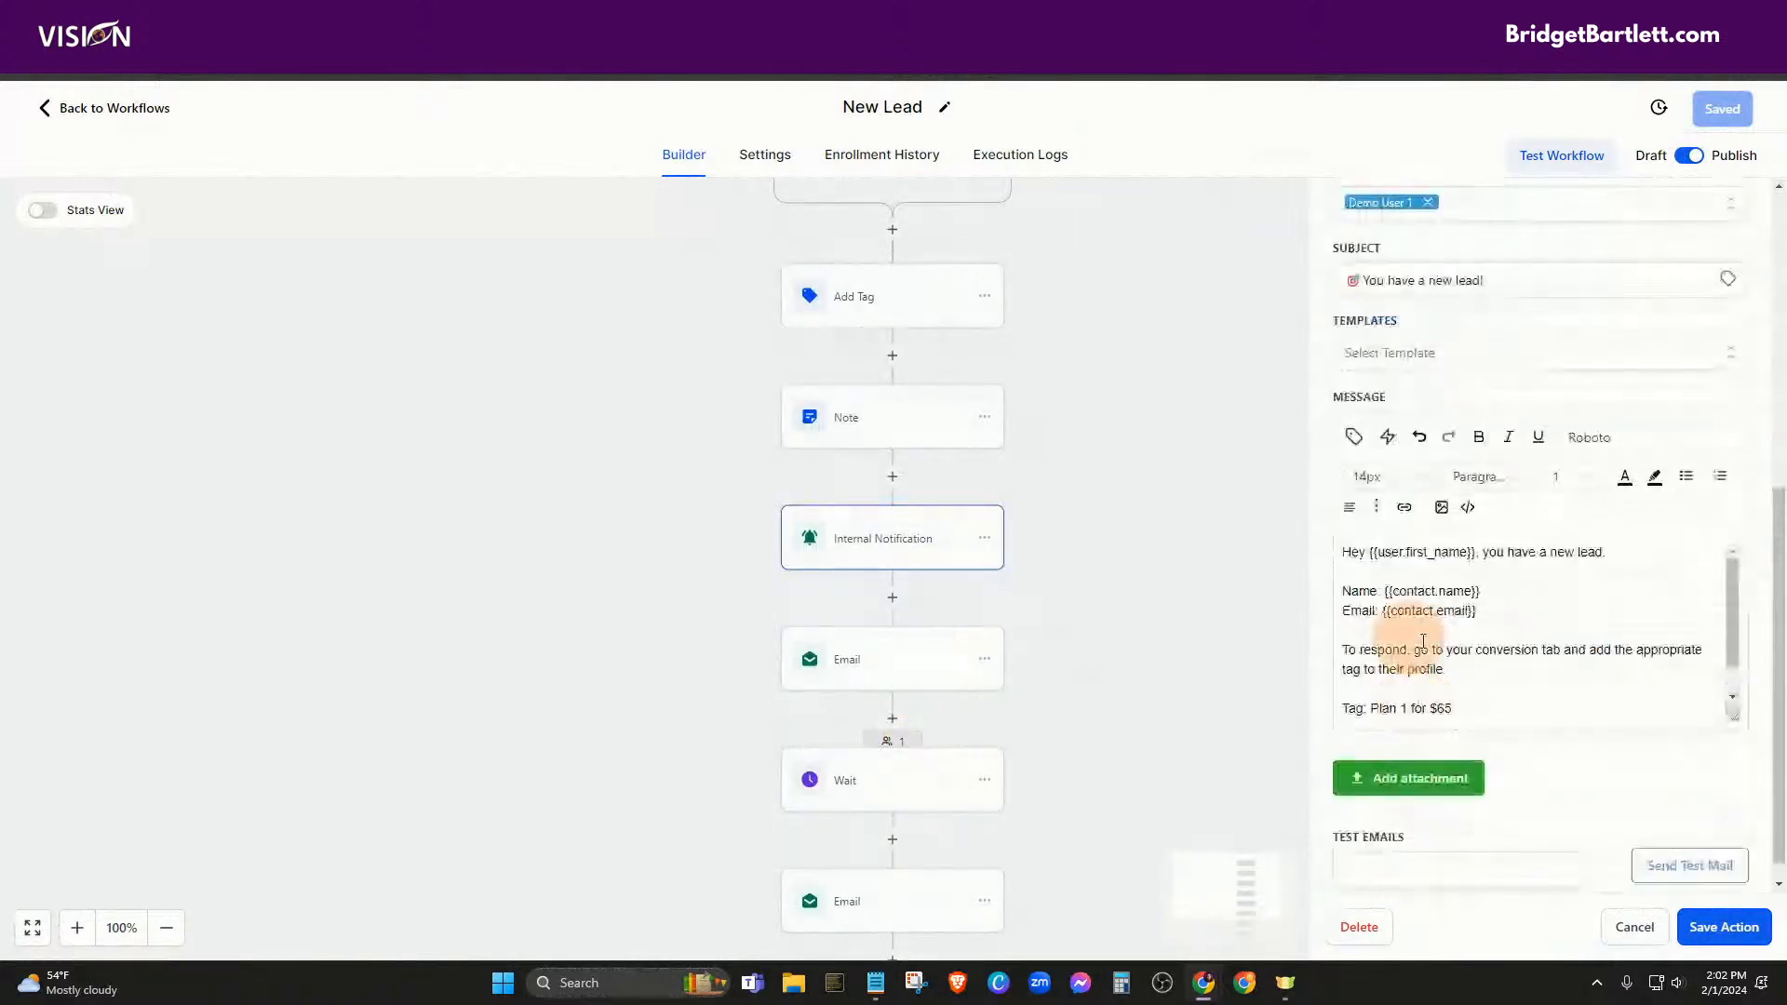
{"action": "left_click", "coordinate": [875, 672]}
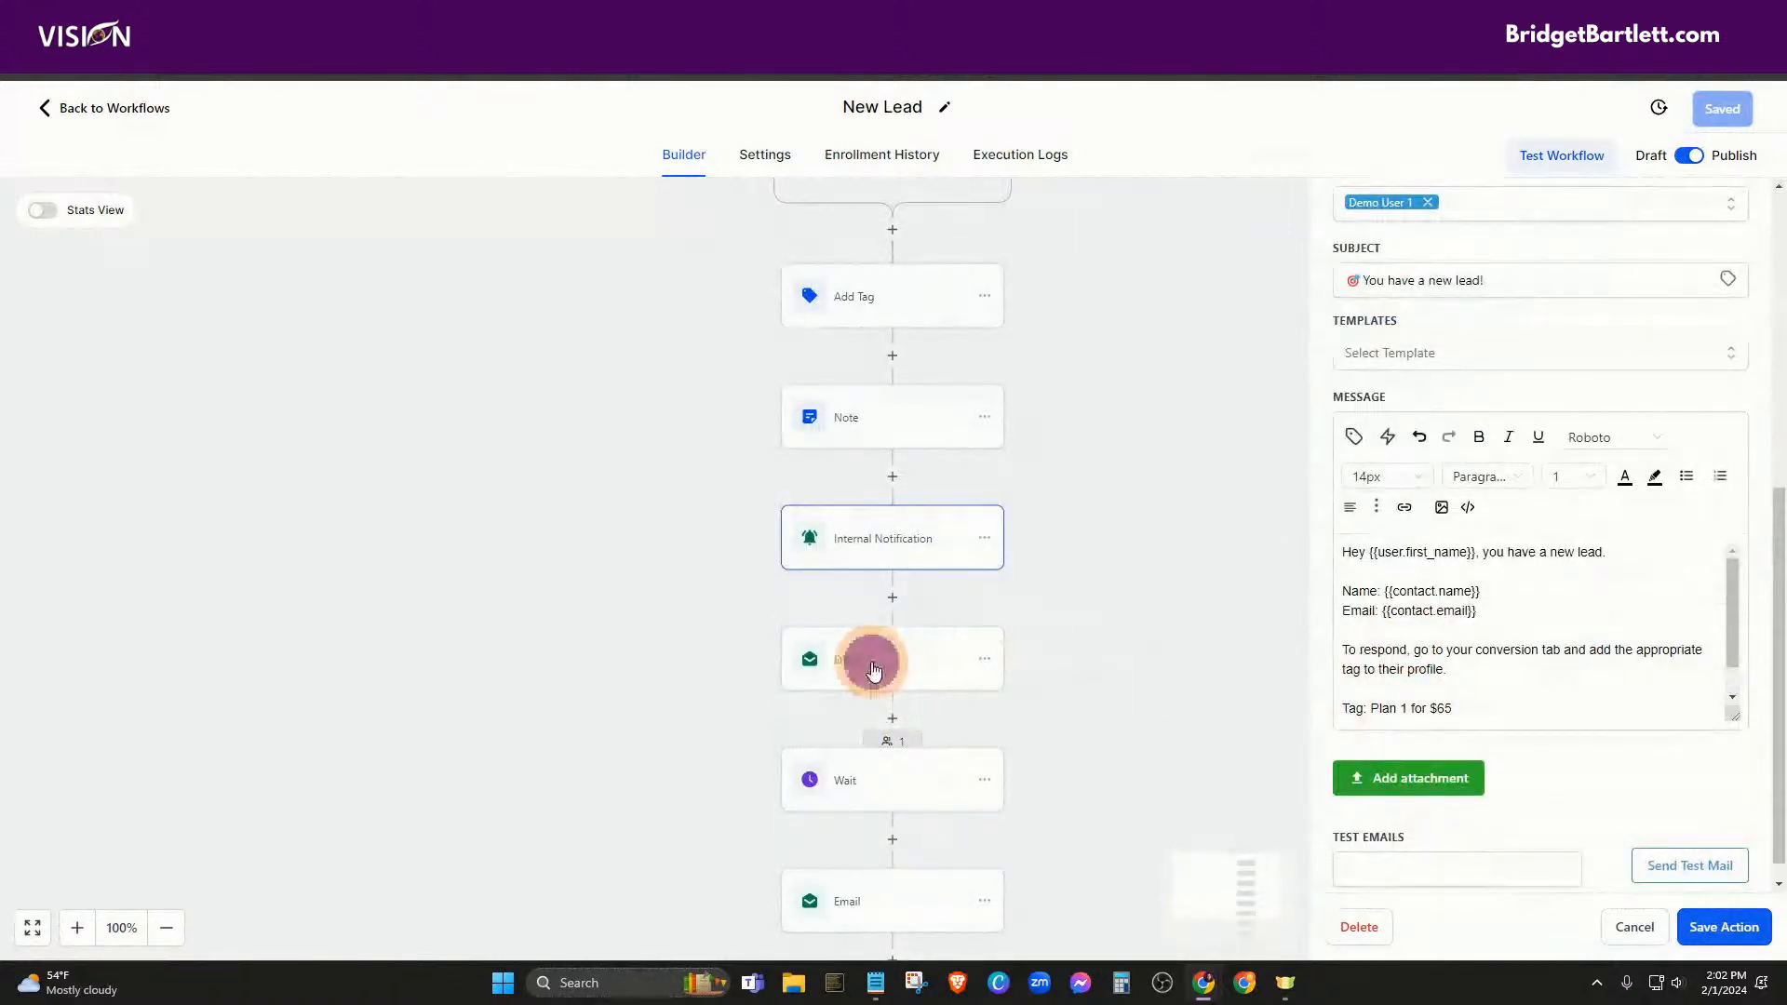
{"action": "left_click", "coordinate": [873, 666]}
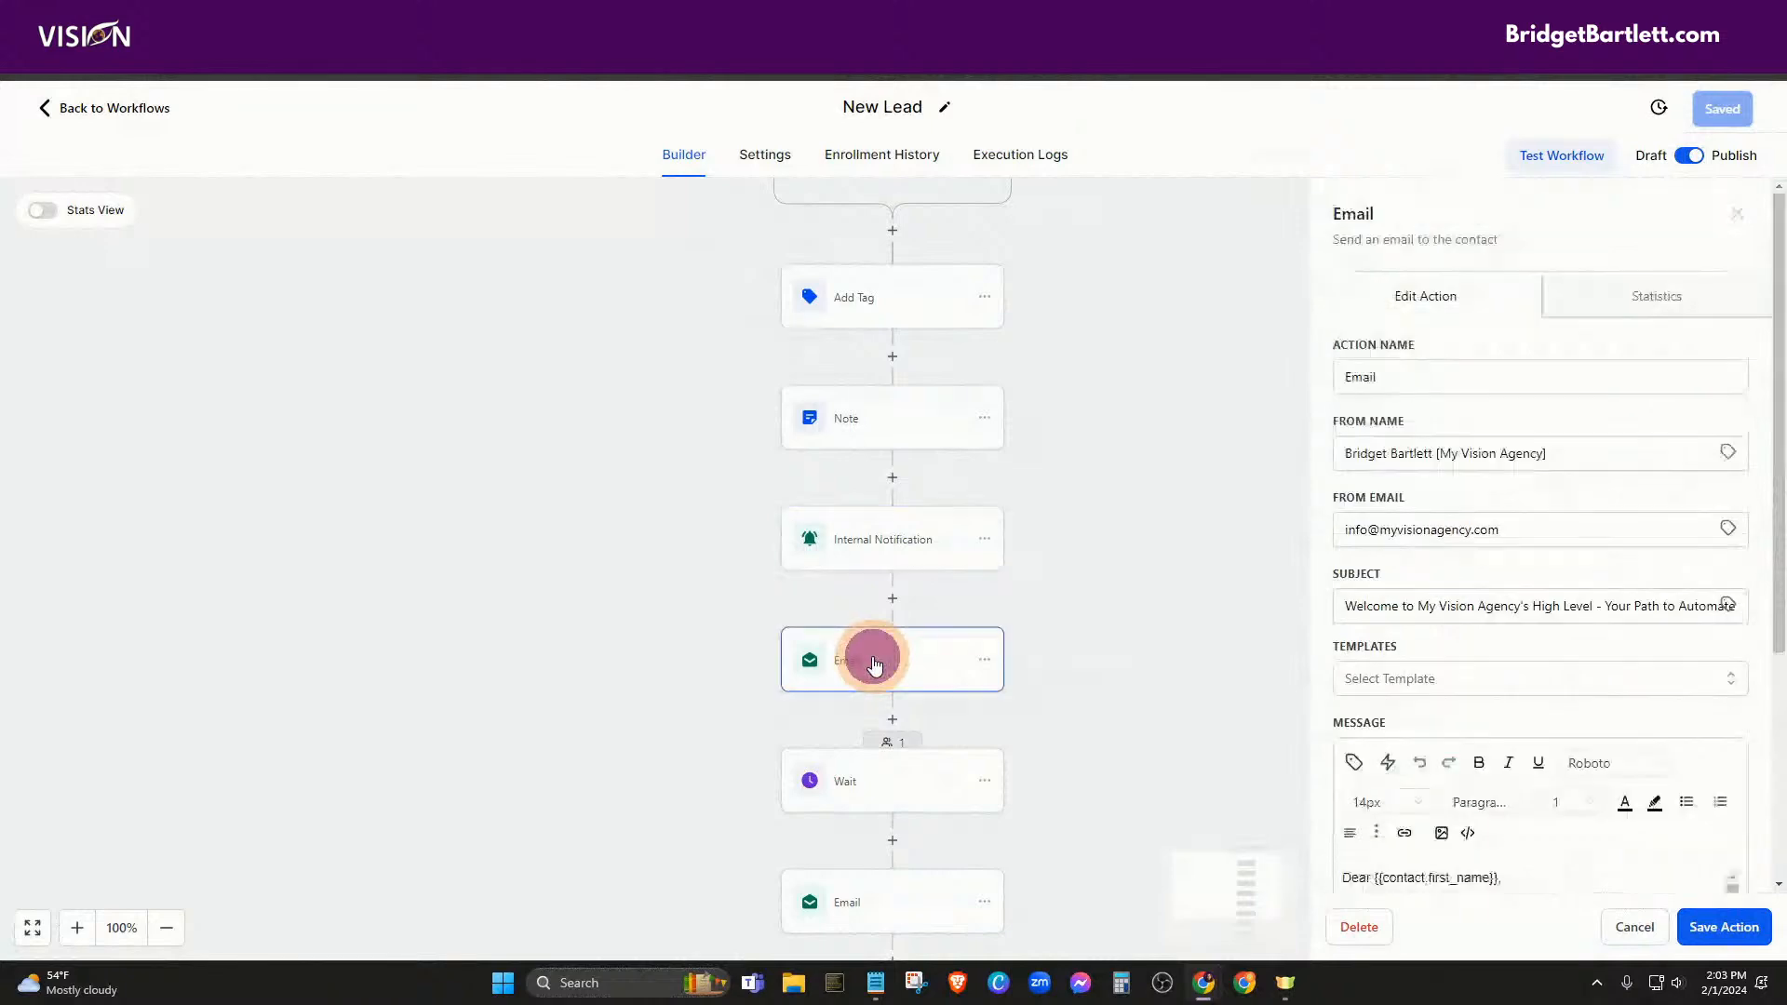
{"action": "scroll", "coordinate": [1512, 458], "scroll_direction": "down", "scroll_amount": 4}
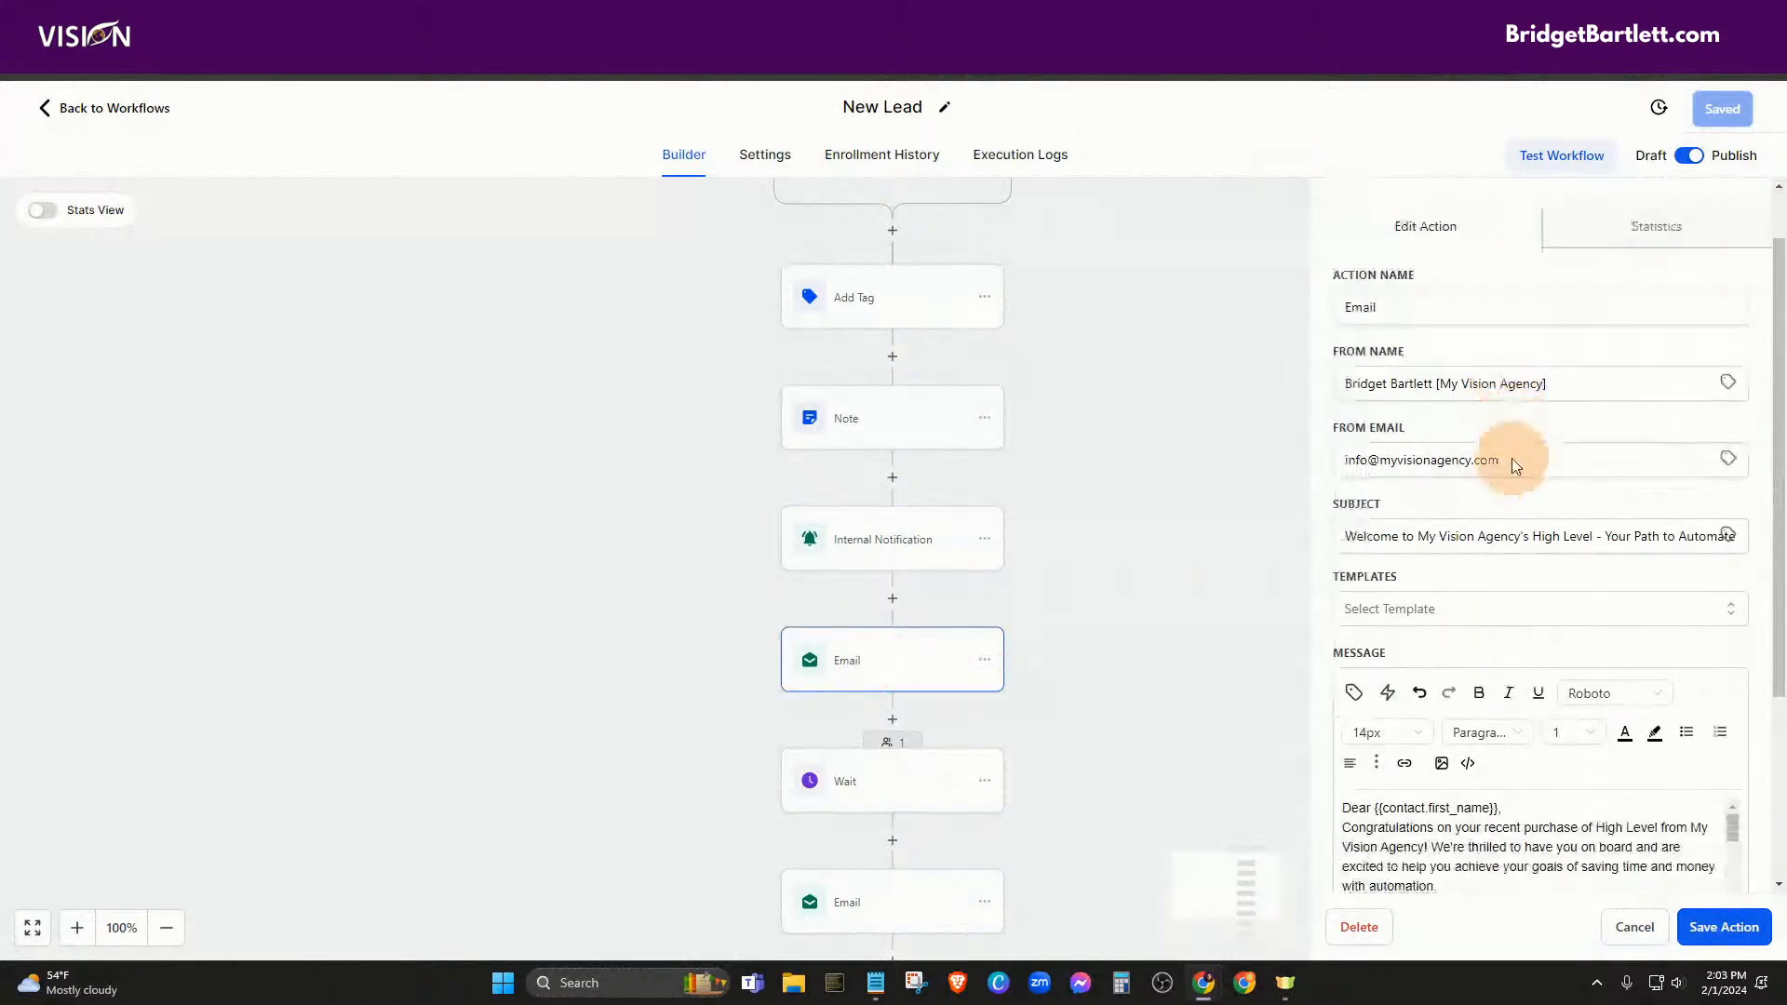
{"action": "scroll", "coordinate": [885, 772], "scroll_direction": "down", "scroll_amount": 5}
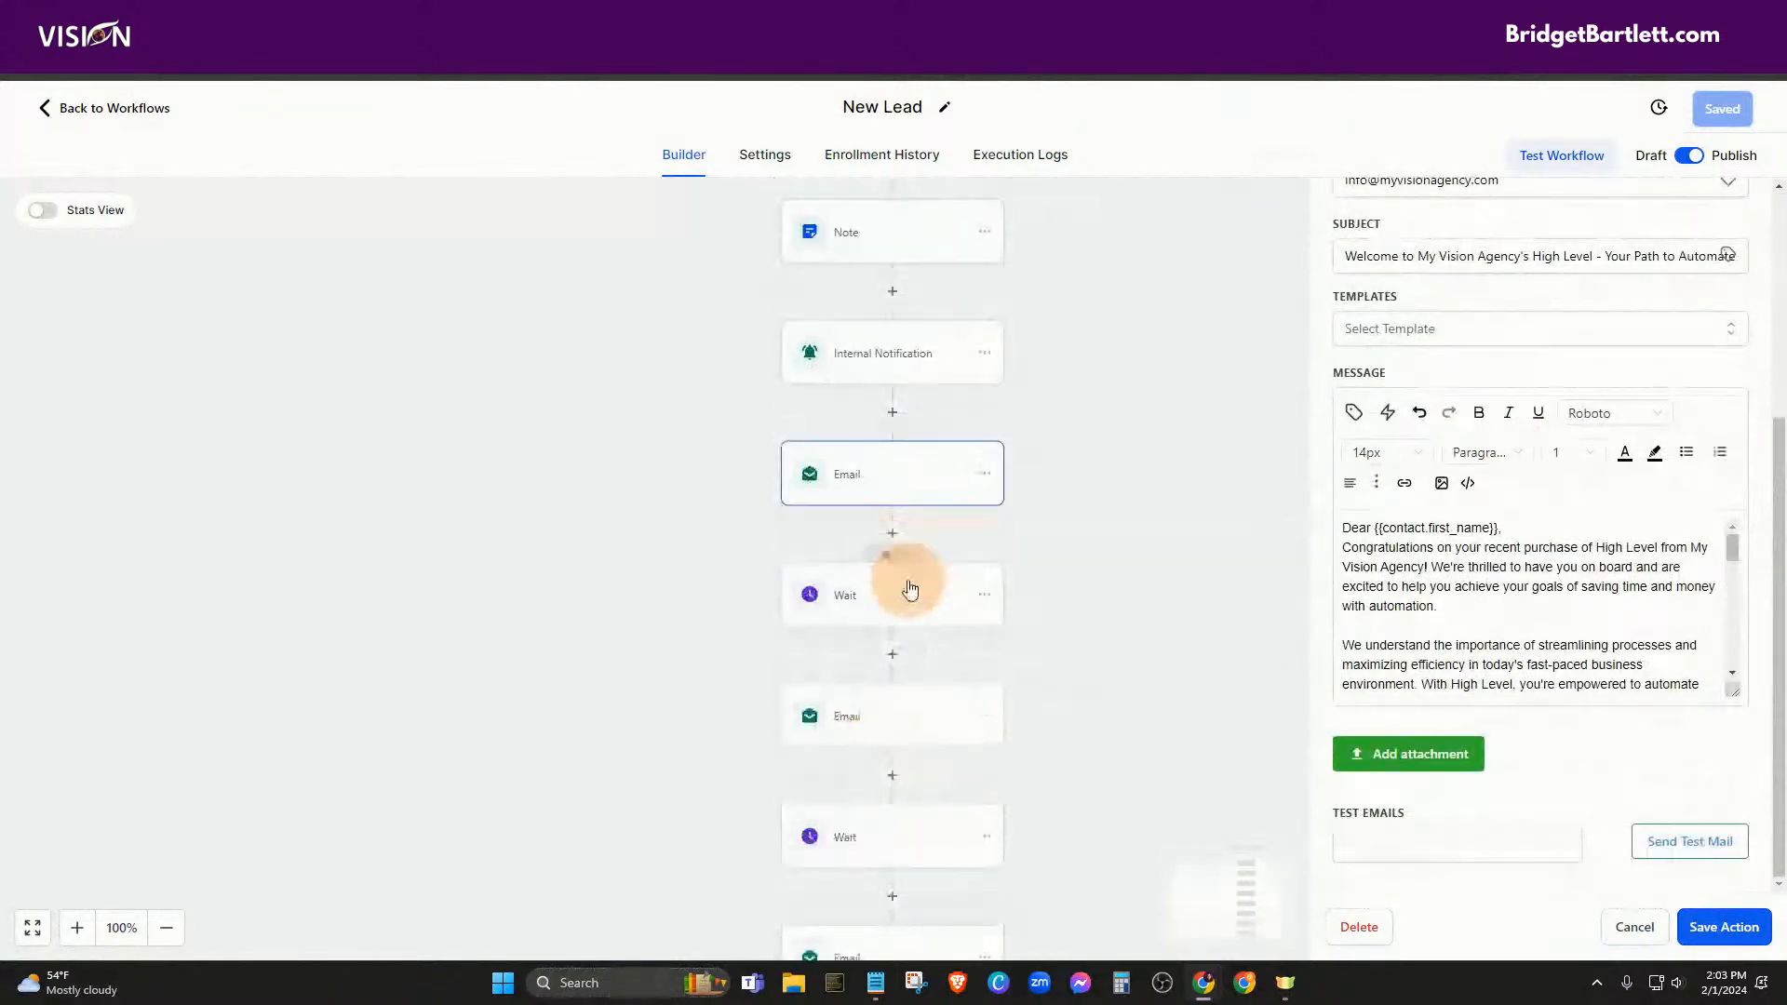
{"action": "scroll", "coordinate": [907, 605], "scroll_direction": "down", "scroll_amount": 2}
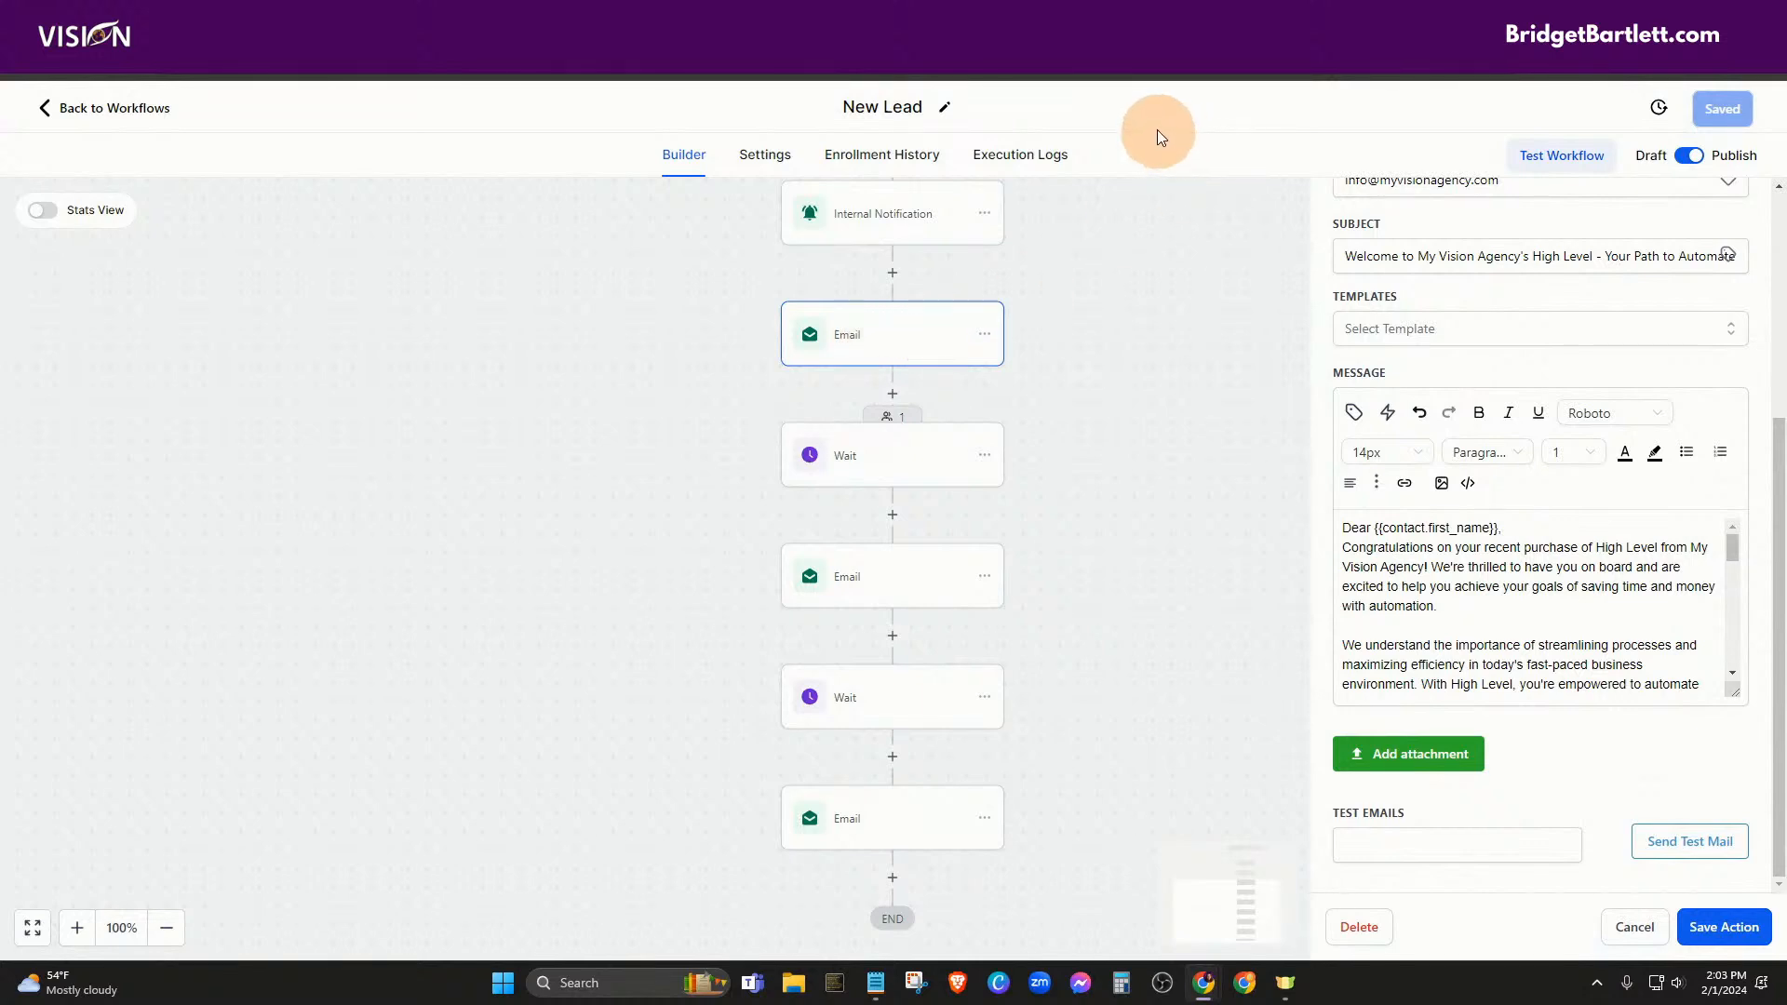
{"action": "left_click", "coordinate": [93, 111]}
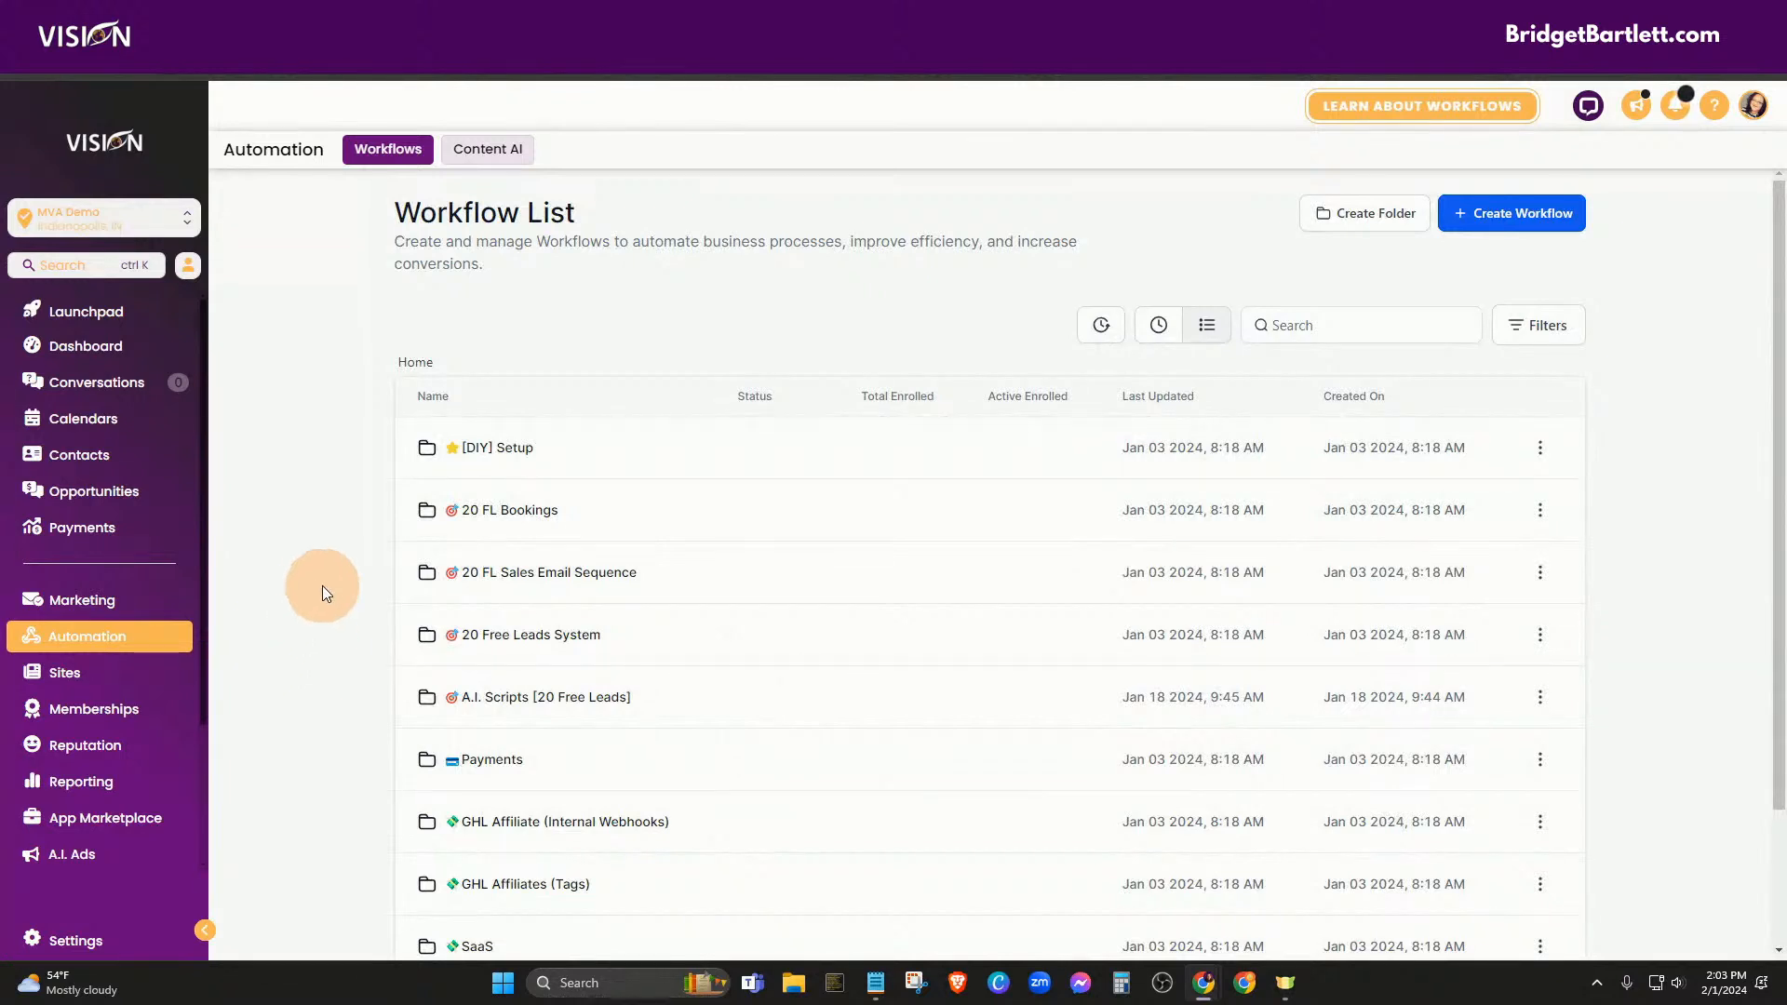
From the Opportunities board's Pipelines tab, start creating a new pipeline
{"action": "left_click", "coordinate": [113, 493]}
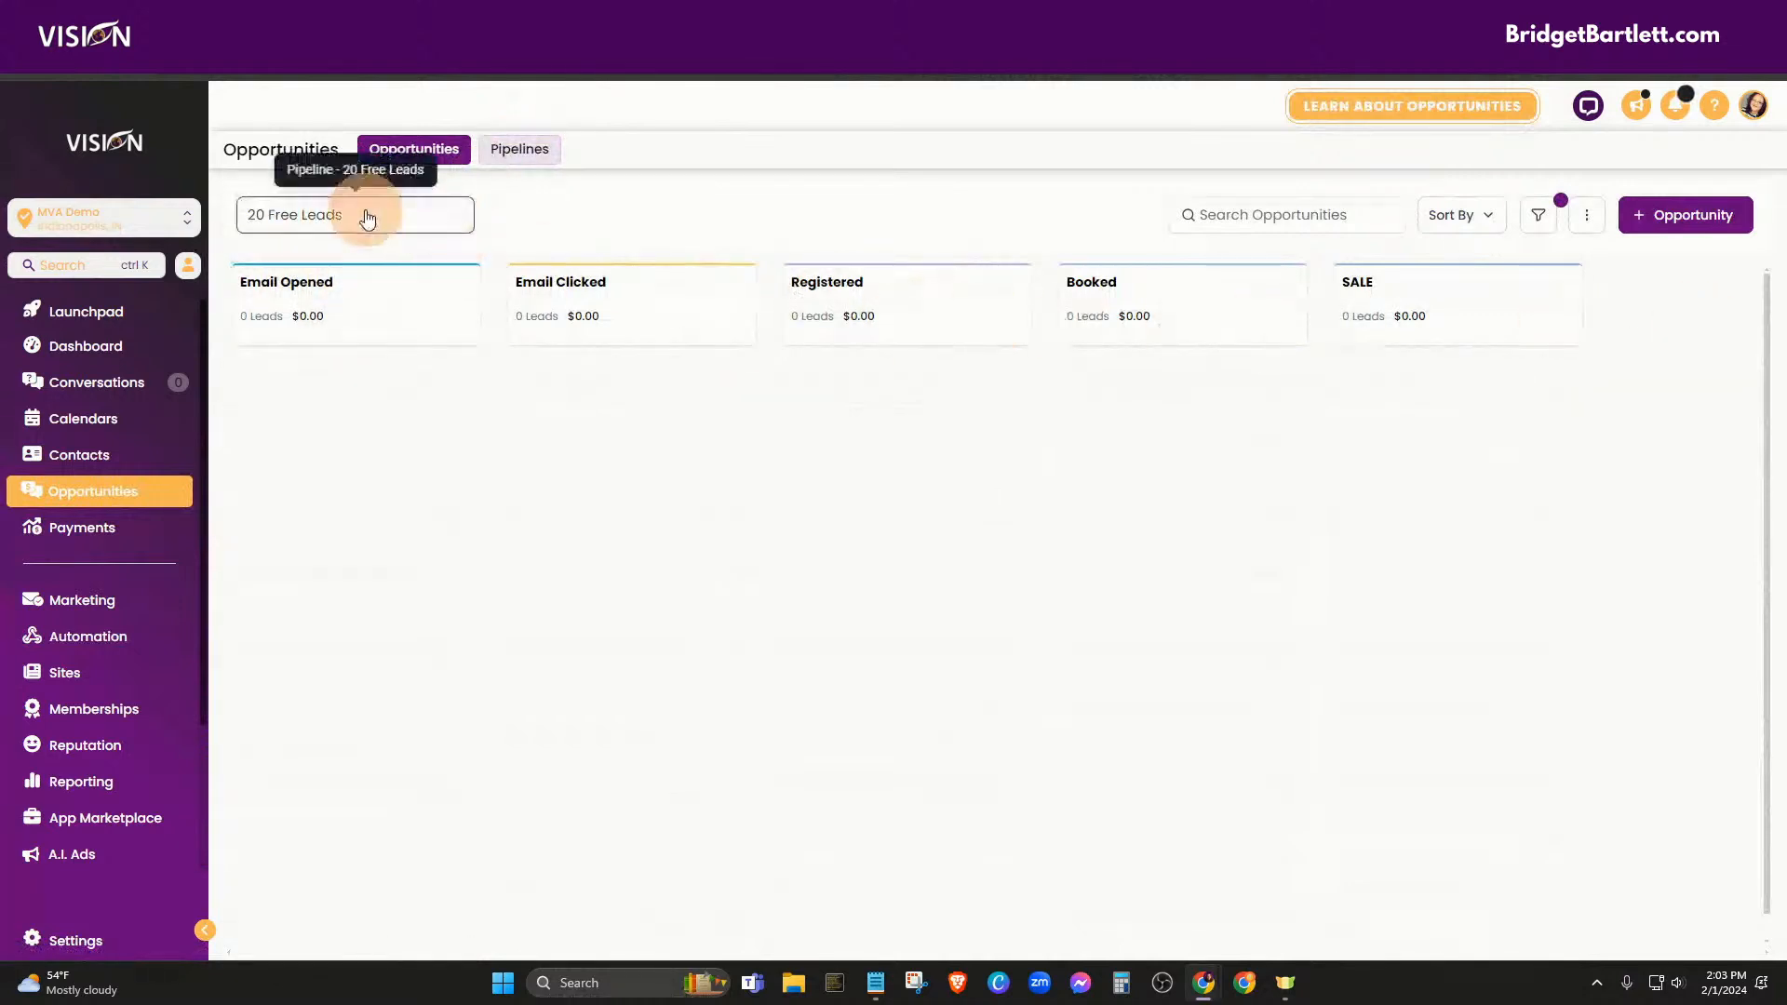
{"action": "left_click", "coordinate": [363, 215]}
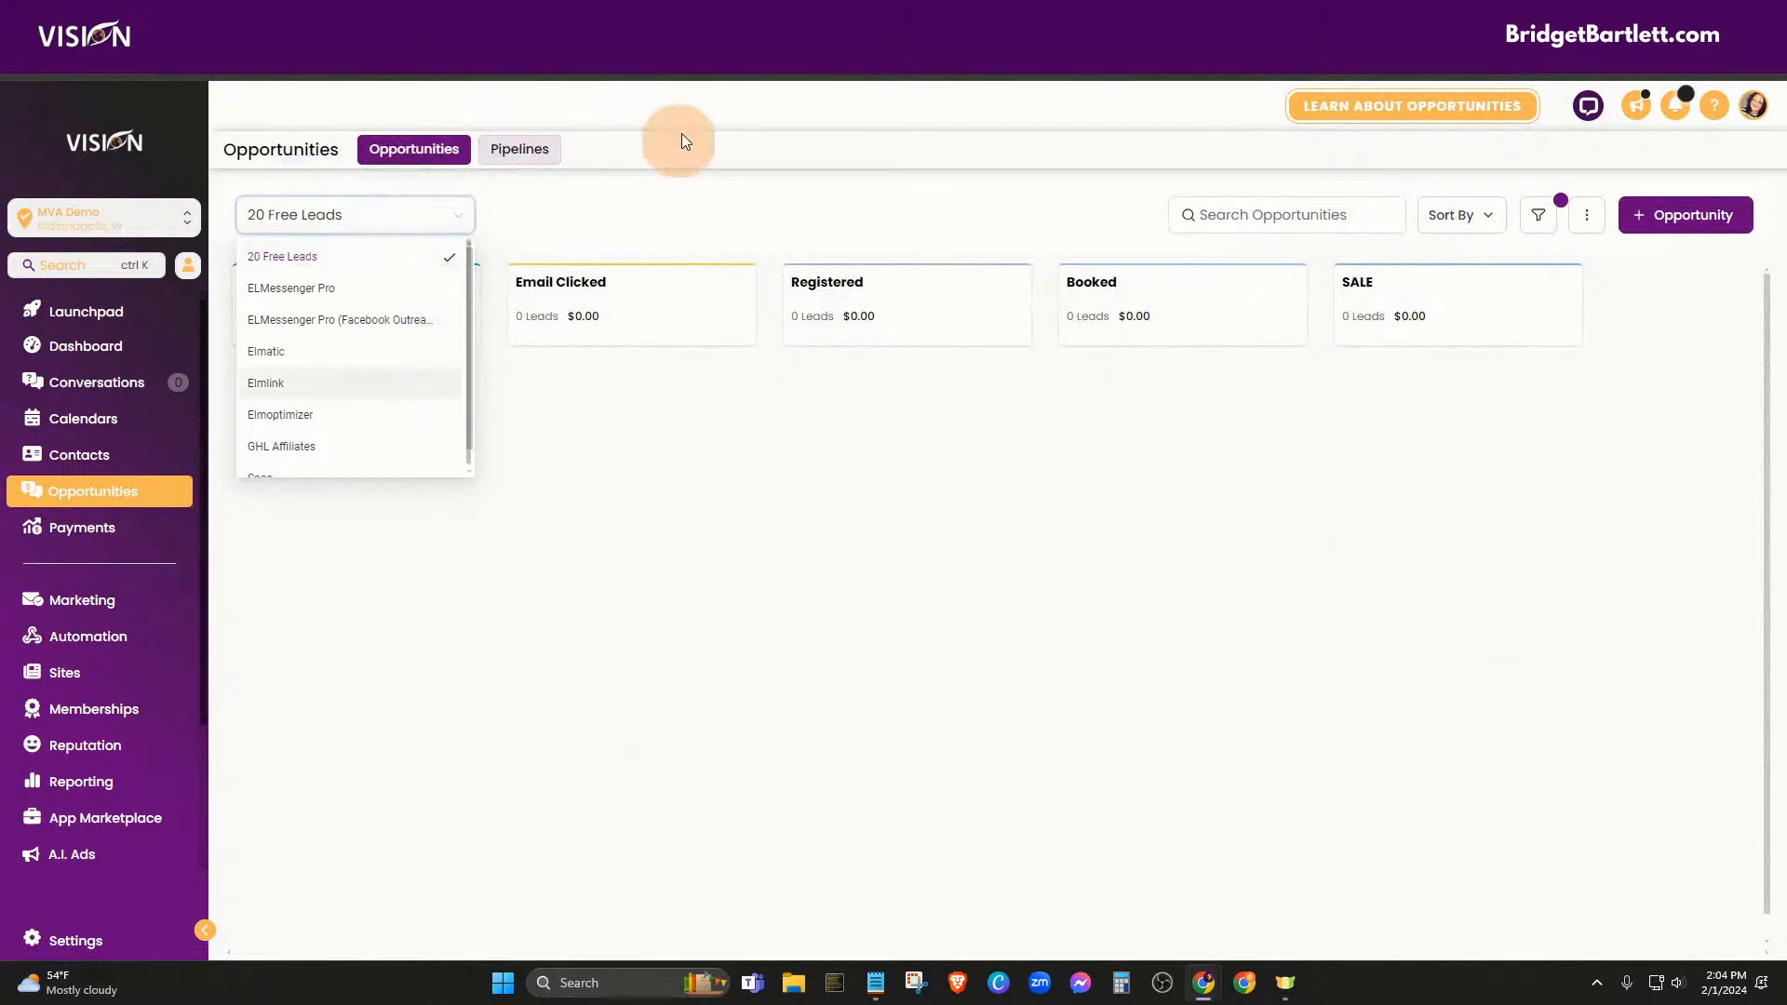
{"action": "left_click", "coordinate": [521, 152]}
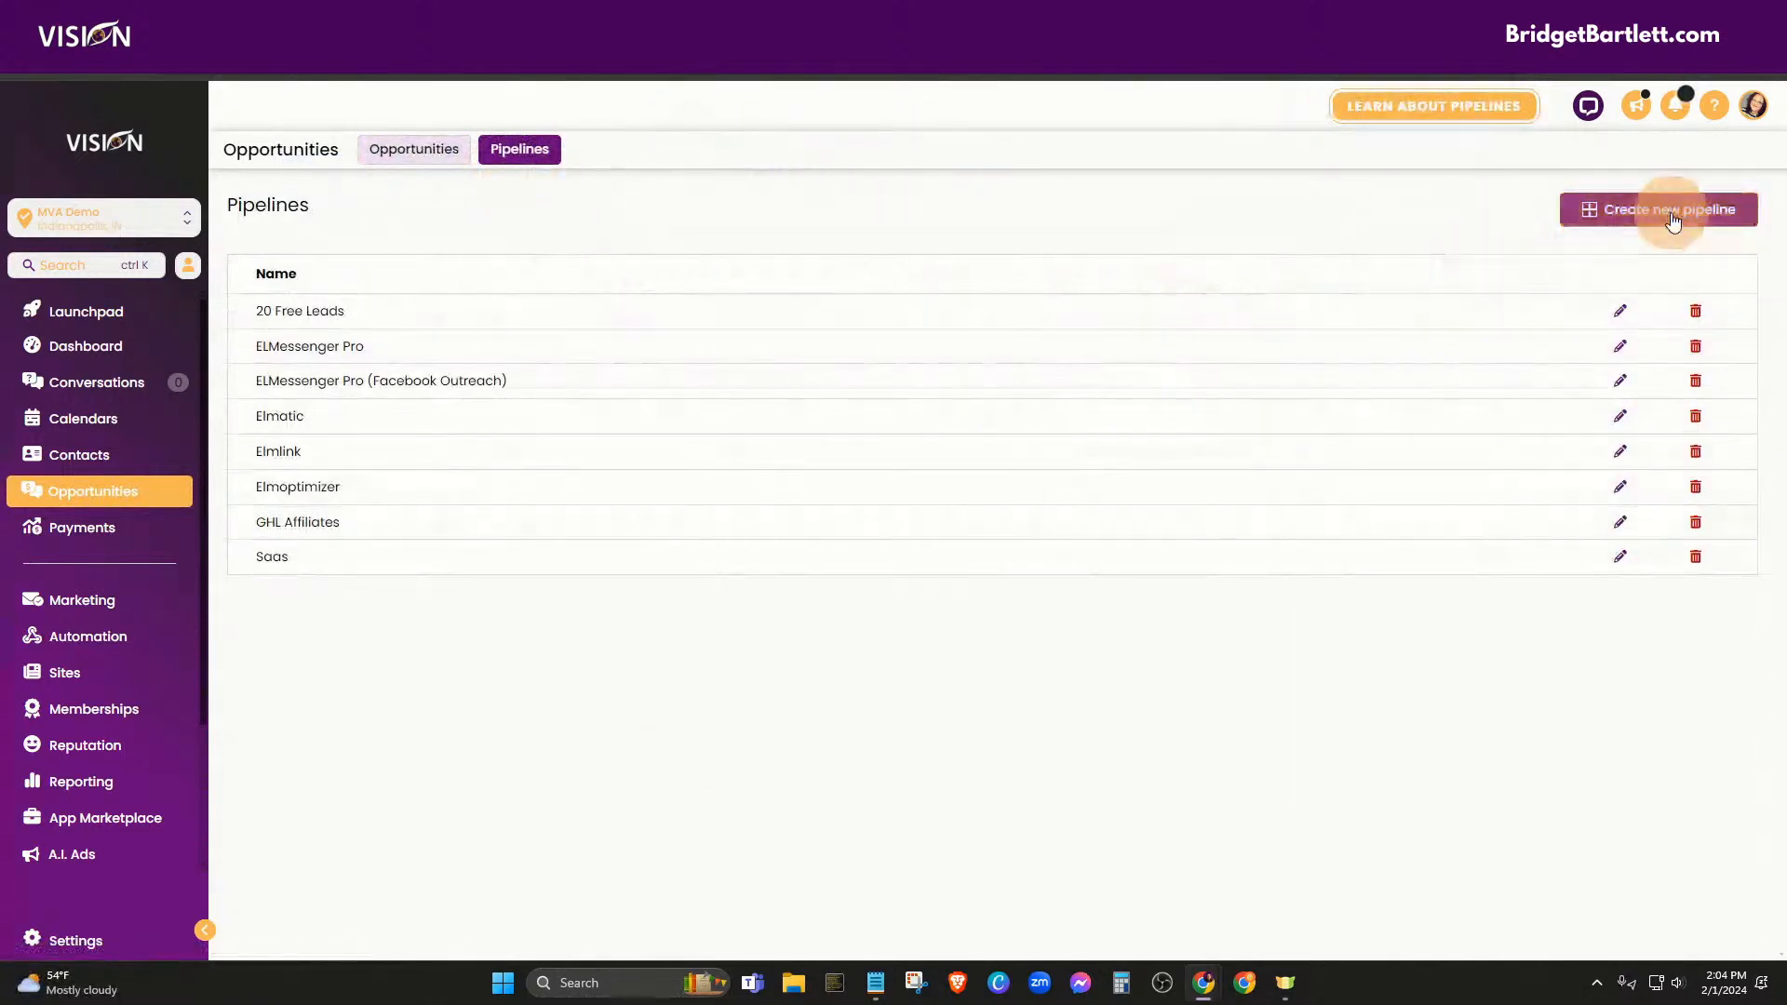
{"action": "left_click", "coordinate": [1661, 211]}
Save a pipeline named Leads with stages Leads, Trial, customer and Cancelled
{"action": "left_click", "coordinate": [791, 217]}
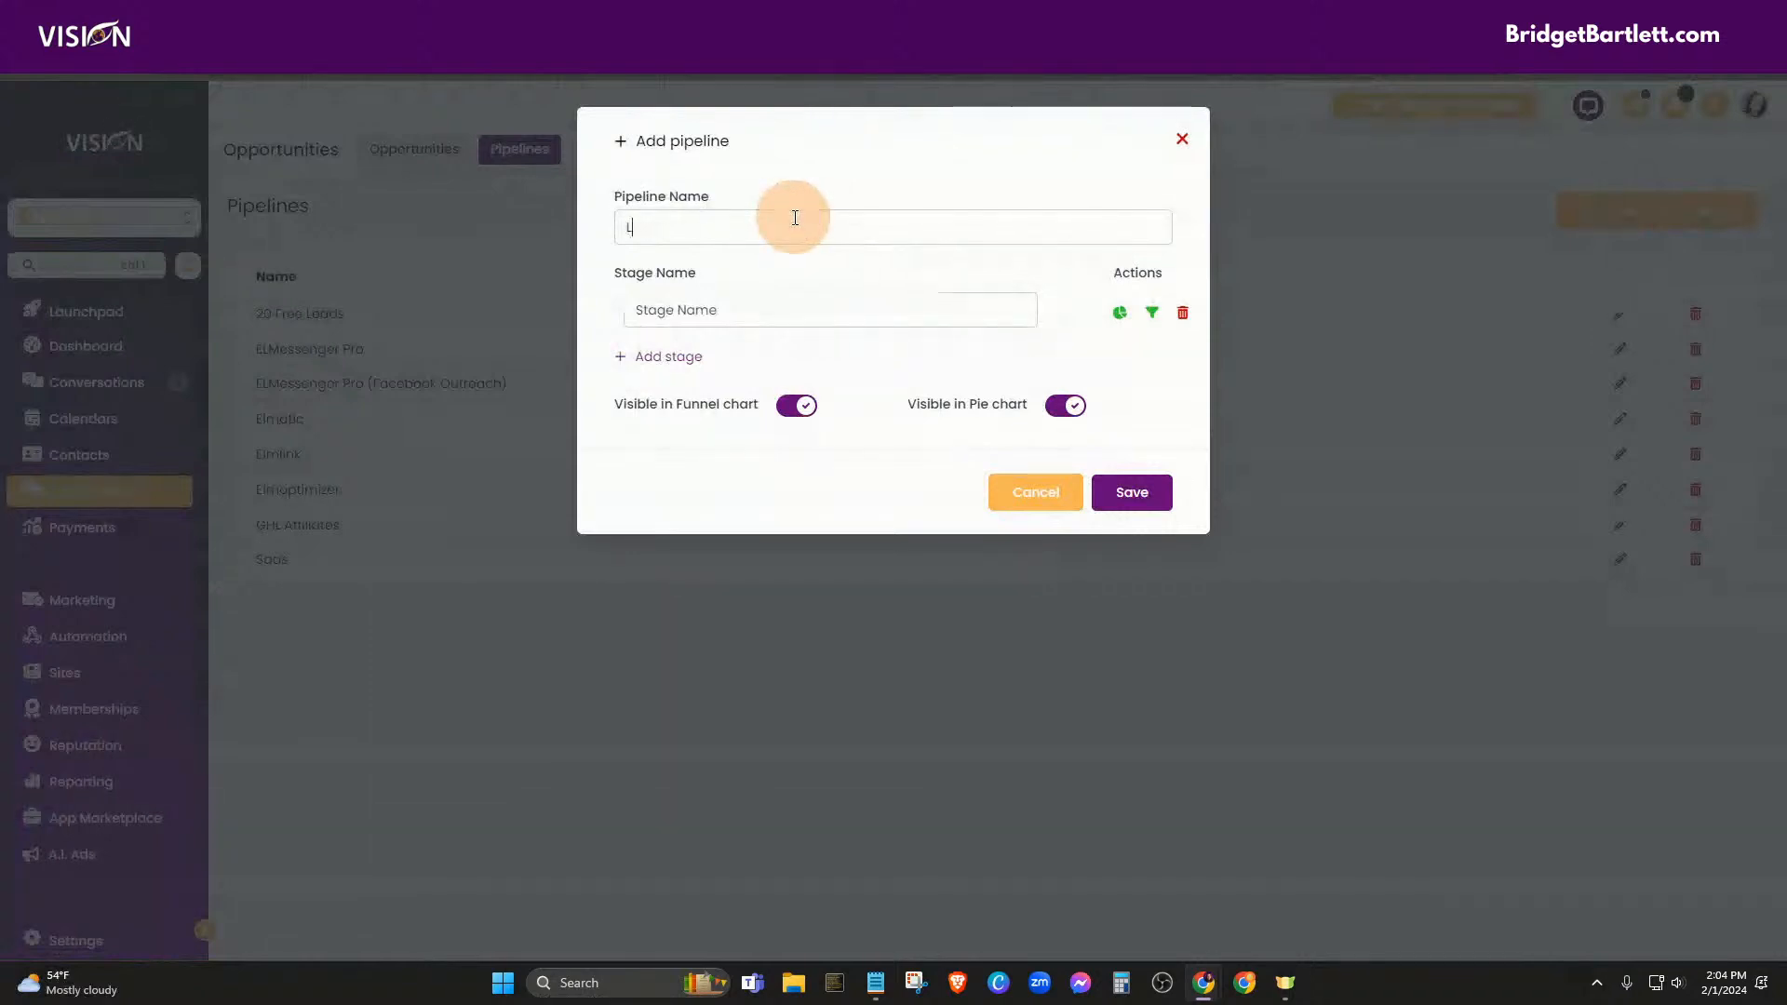
{"action": "left_click", "coordinate": [721, 316]}
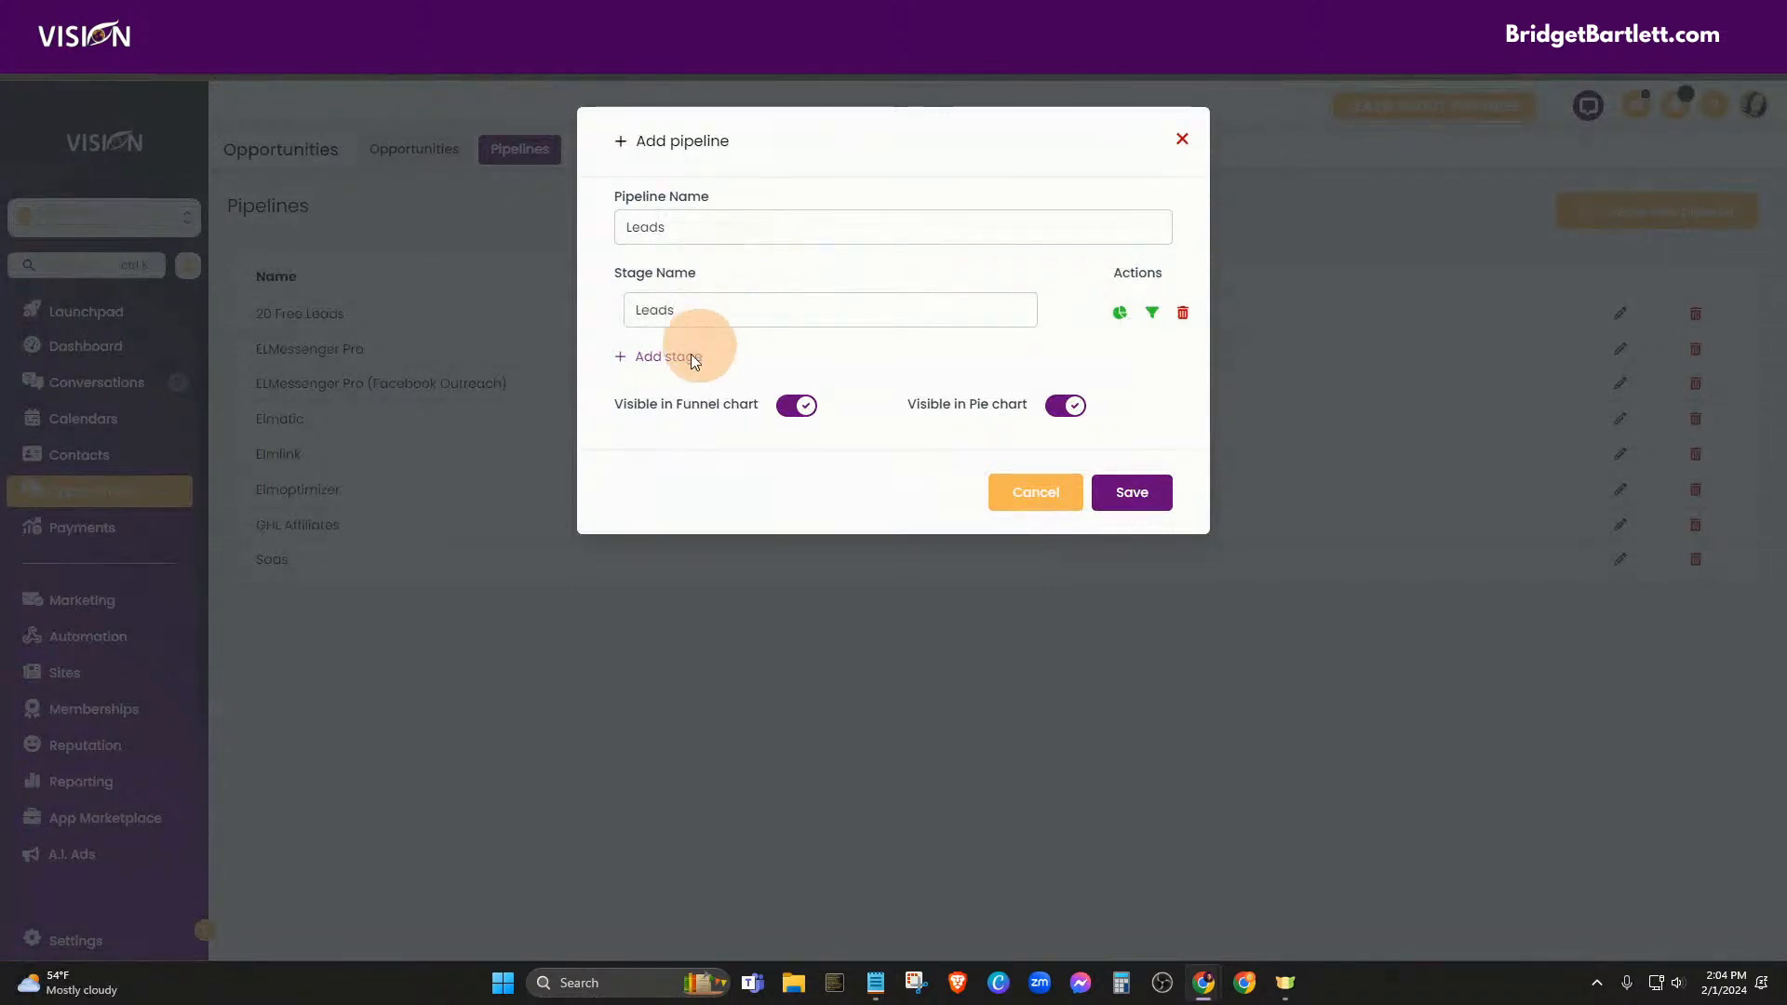
{"action": "left_click", "coordinate": [650, 362]}
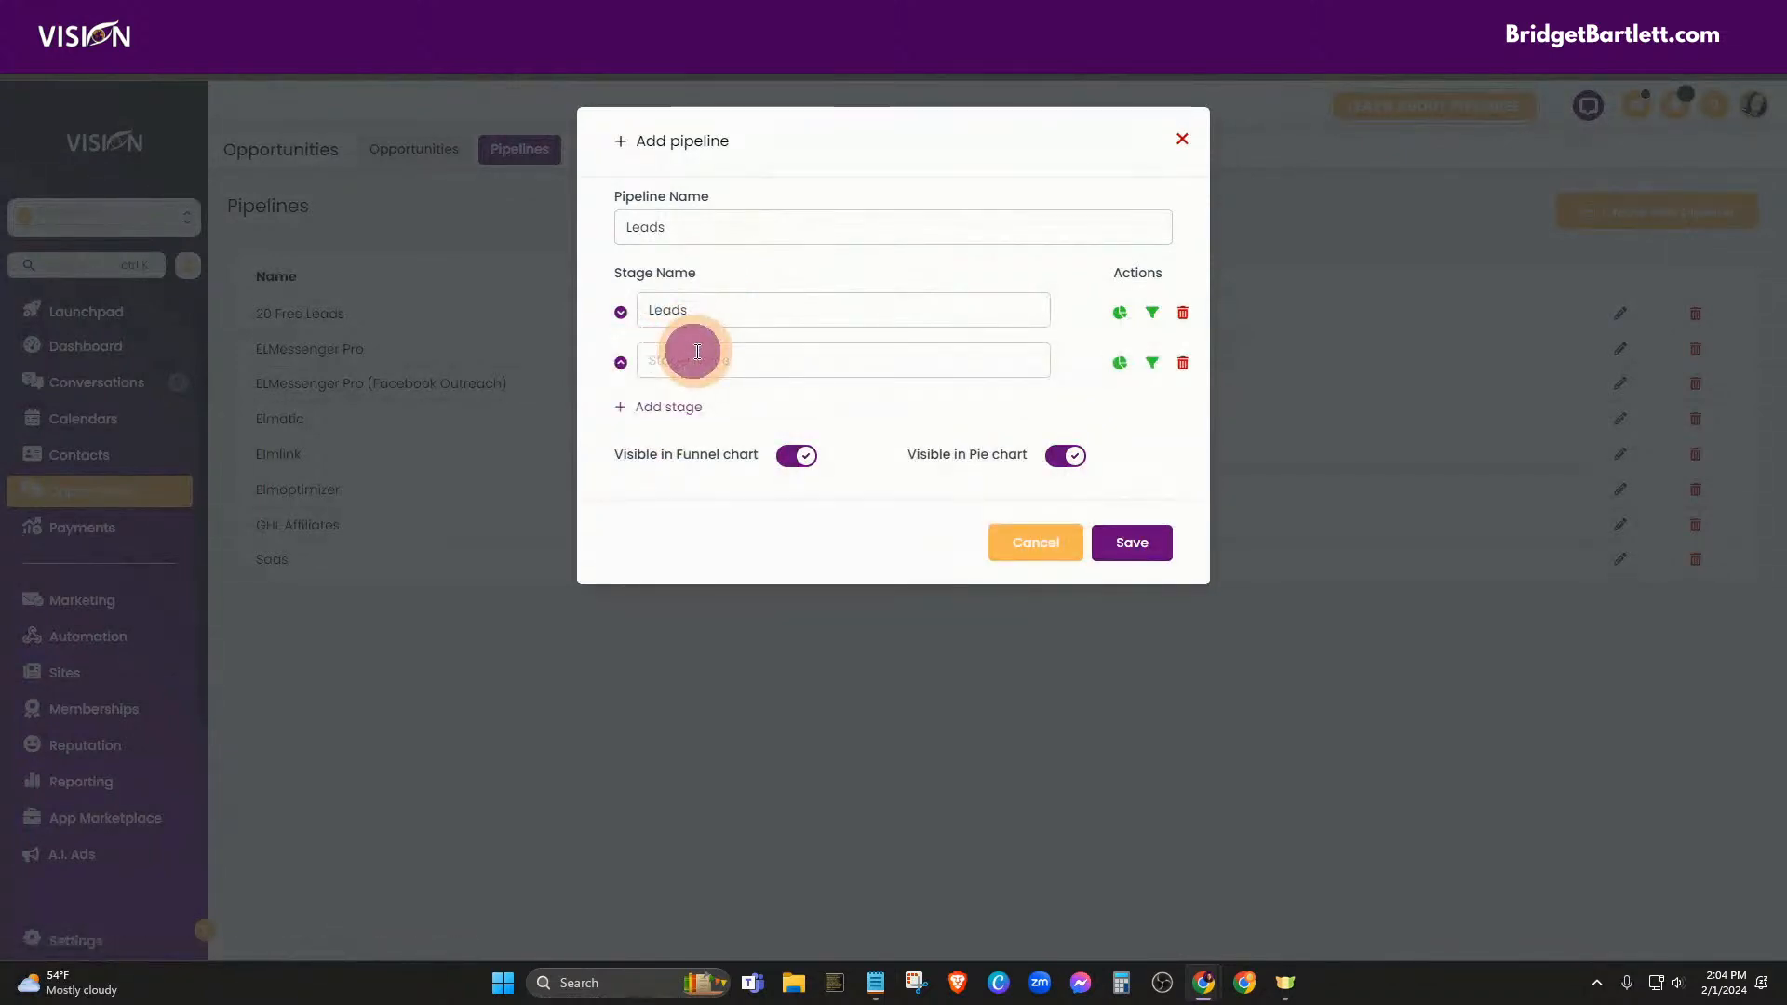
{"action": "type", "text": "Trial"}
{"action": "left_click", "coordinate": [686, 415]}
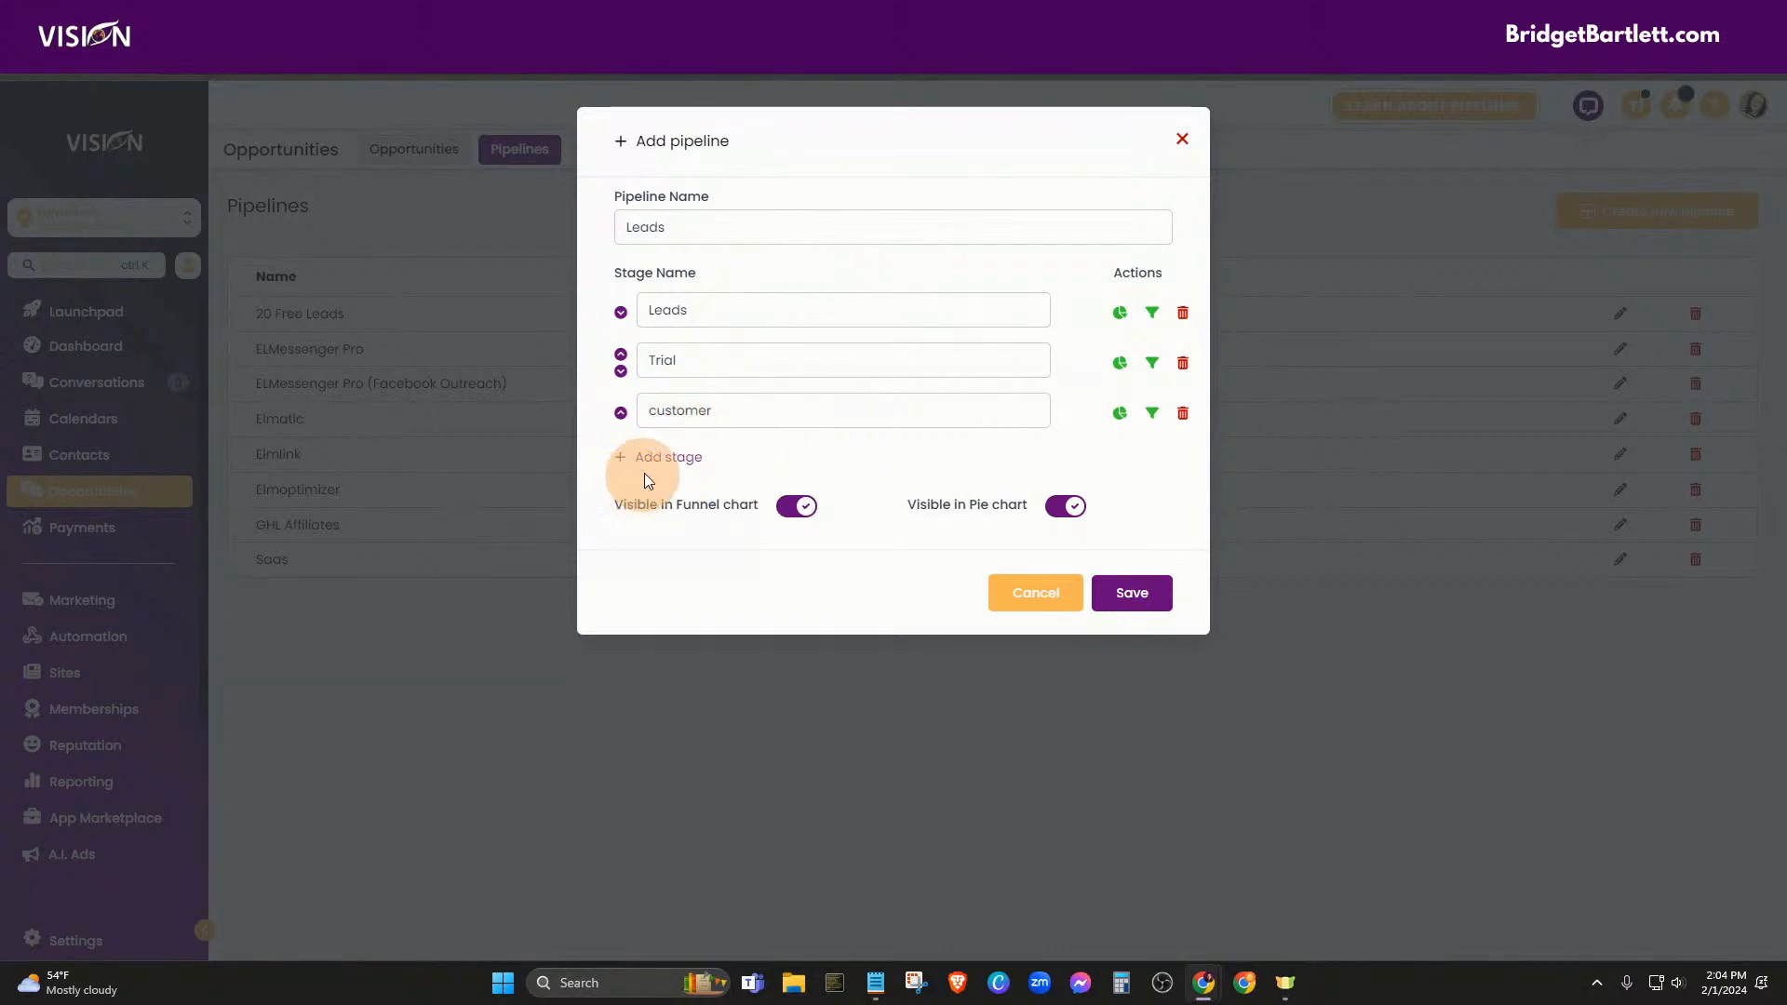
{"action": "left_click", "coordinate": [679, 462]}
{"action": "left_click", "coordinate": [742, 456]}
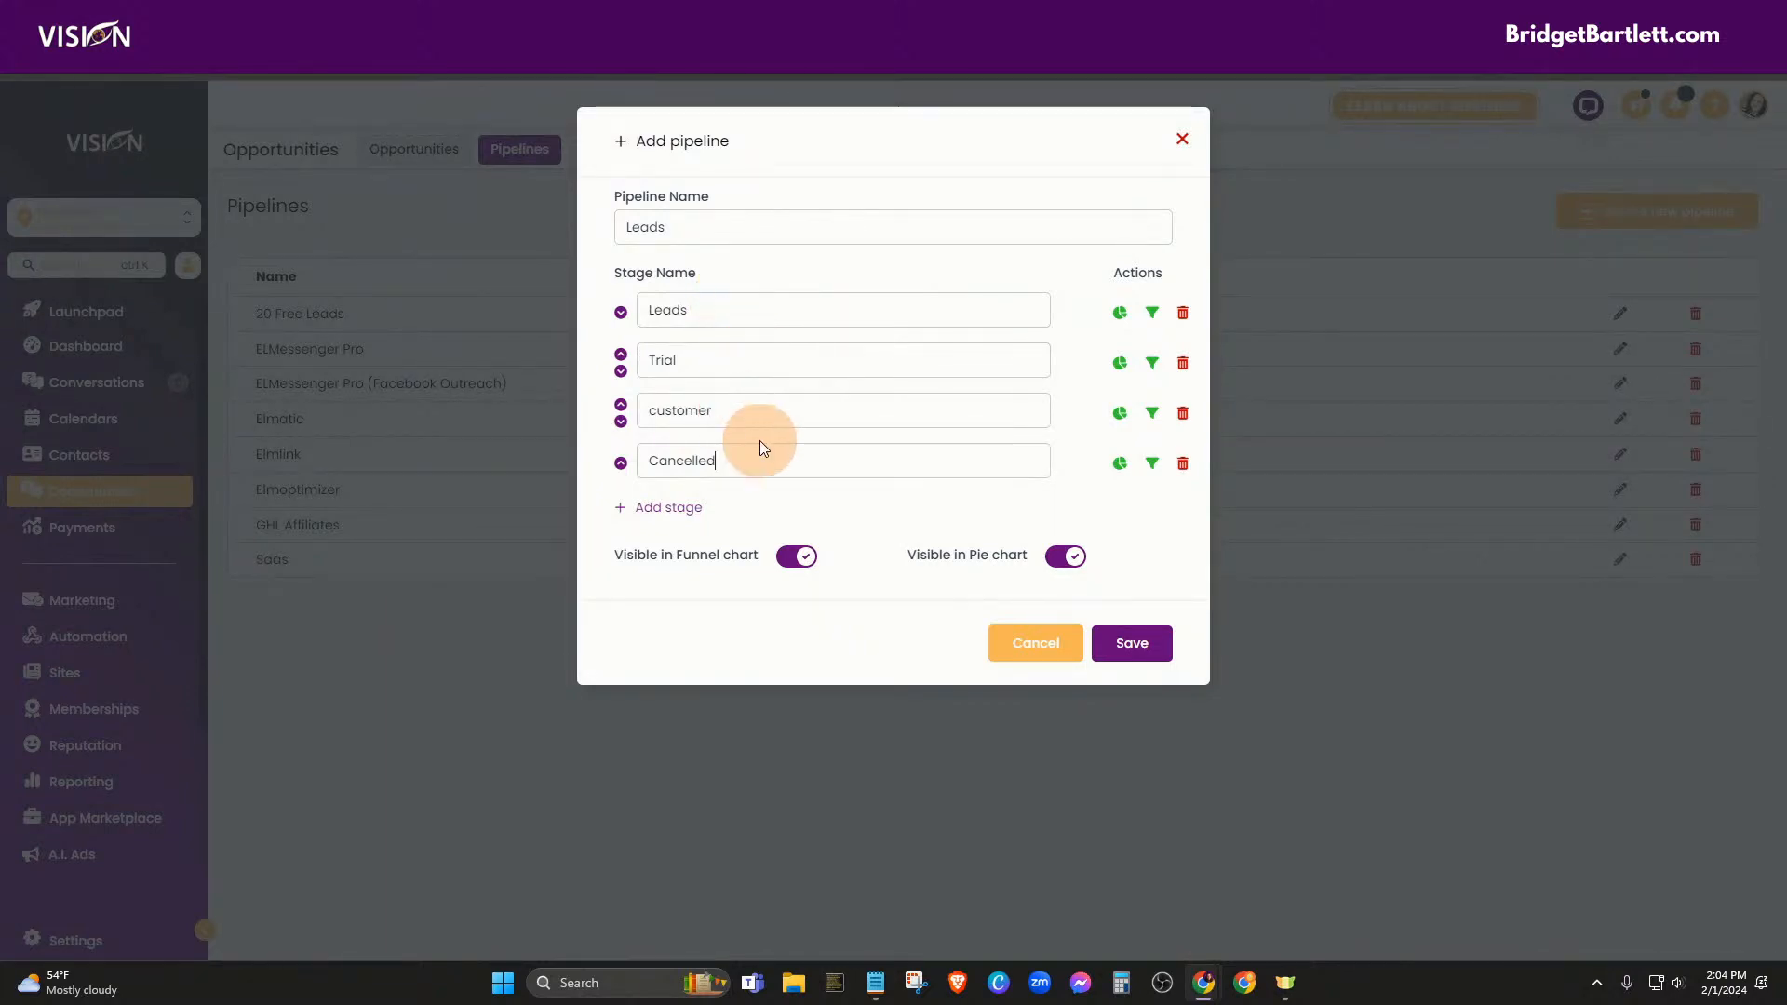
{"action": "left_click", "coordinate": [1131, 643]}
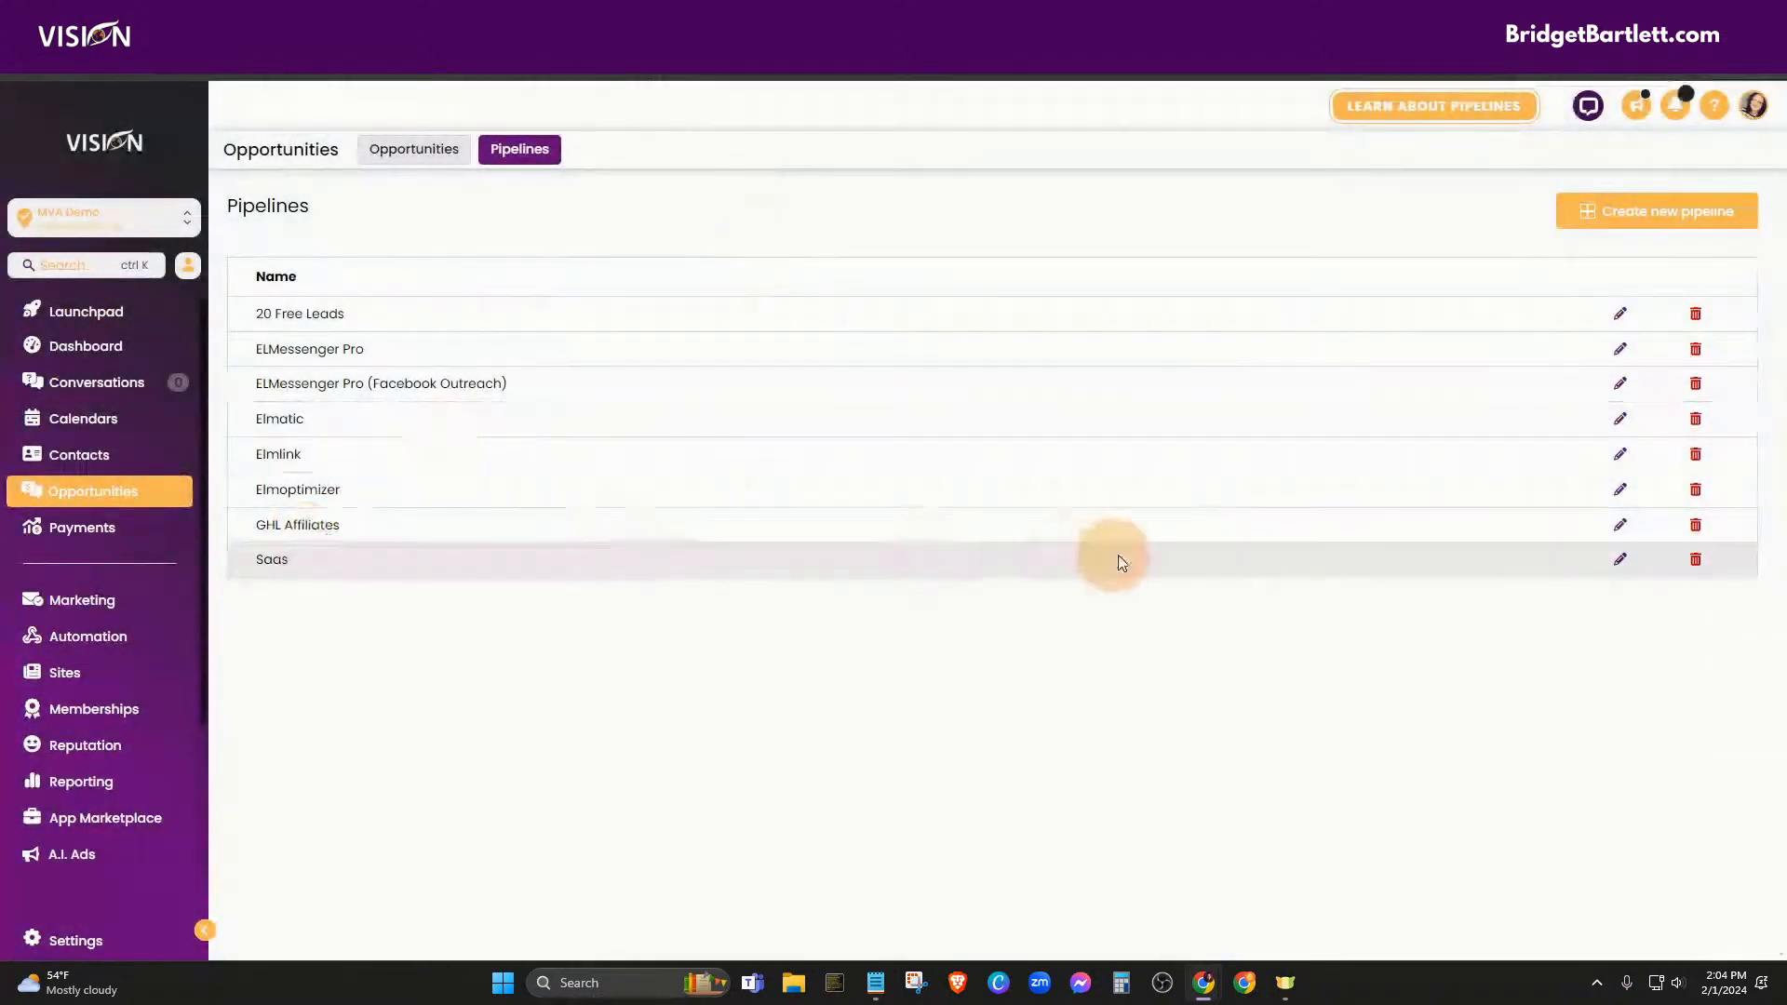
Show the new Leads pipeline on the Opportunities board
{"action": "left_click", "coordinate": [399, 166]}
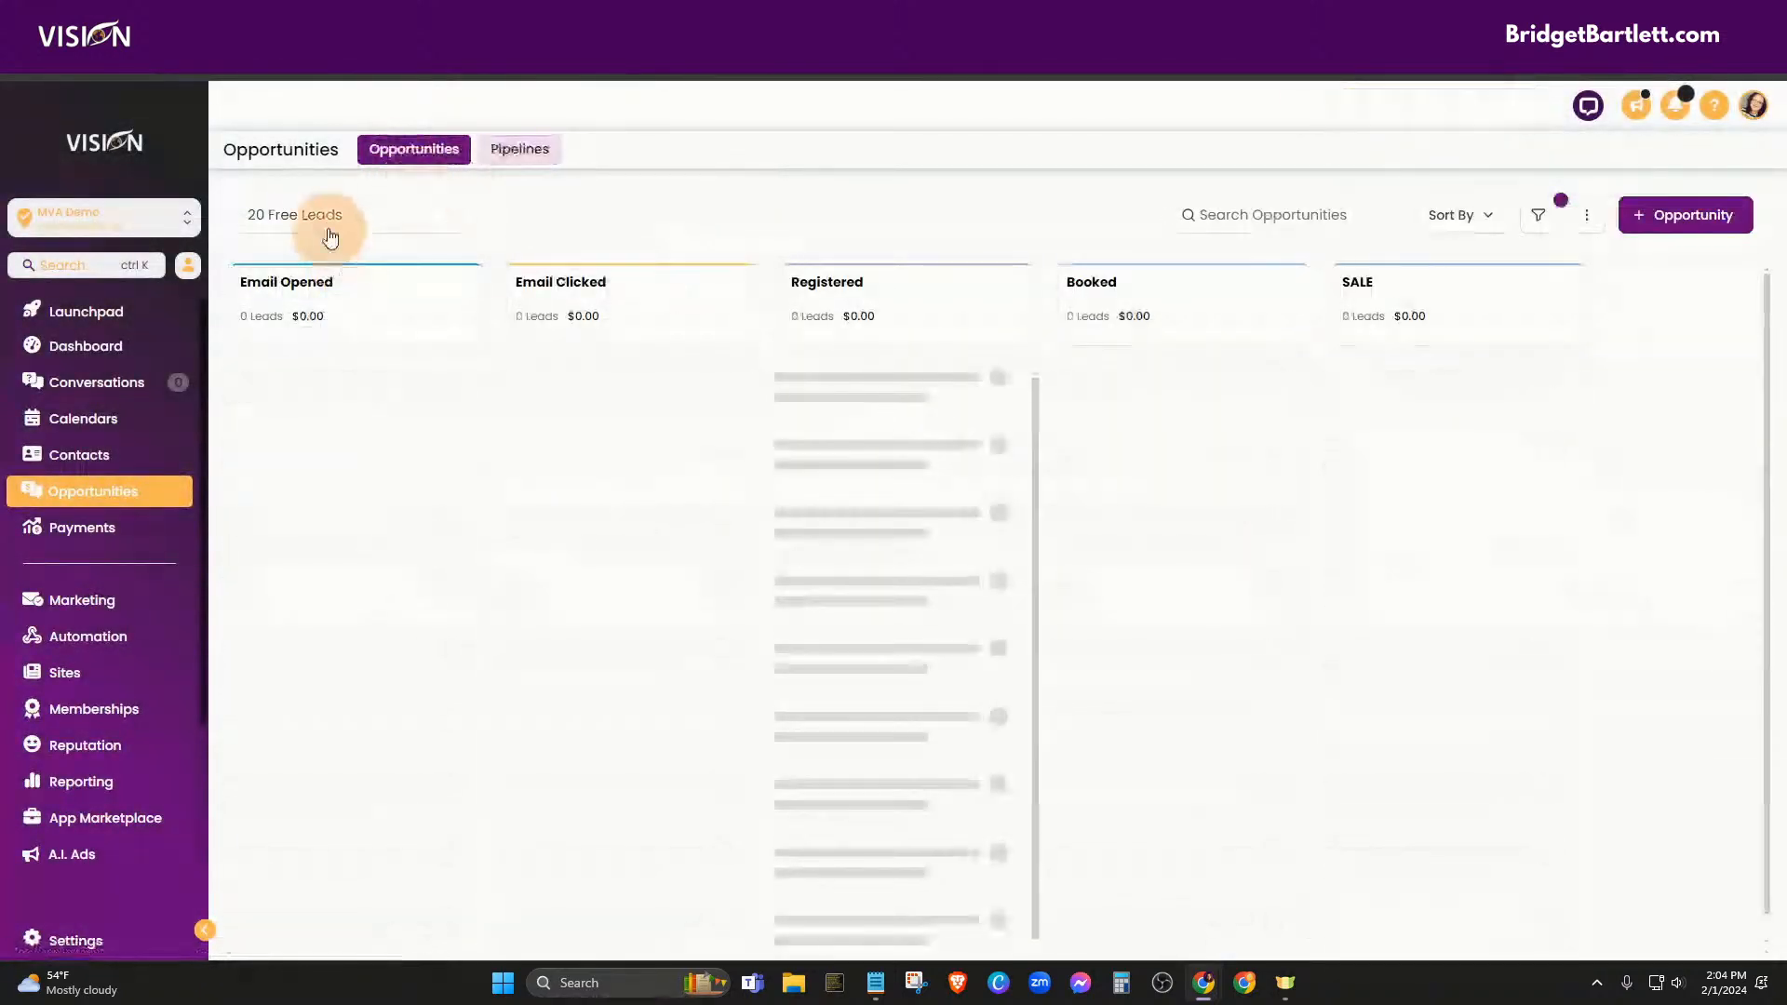
{"action": "left_click", "coordinate": [336, 228]}
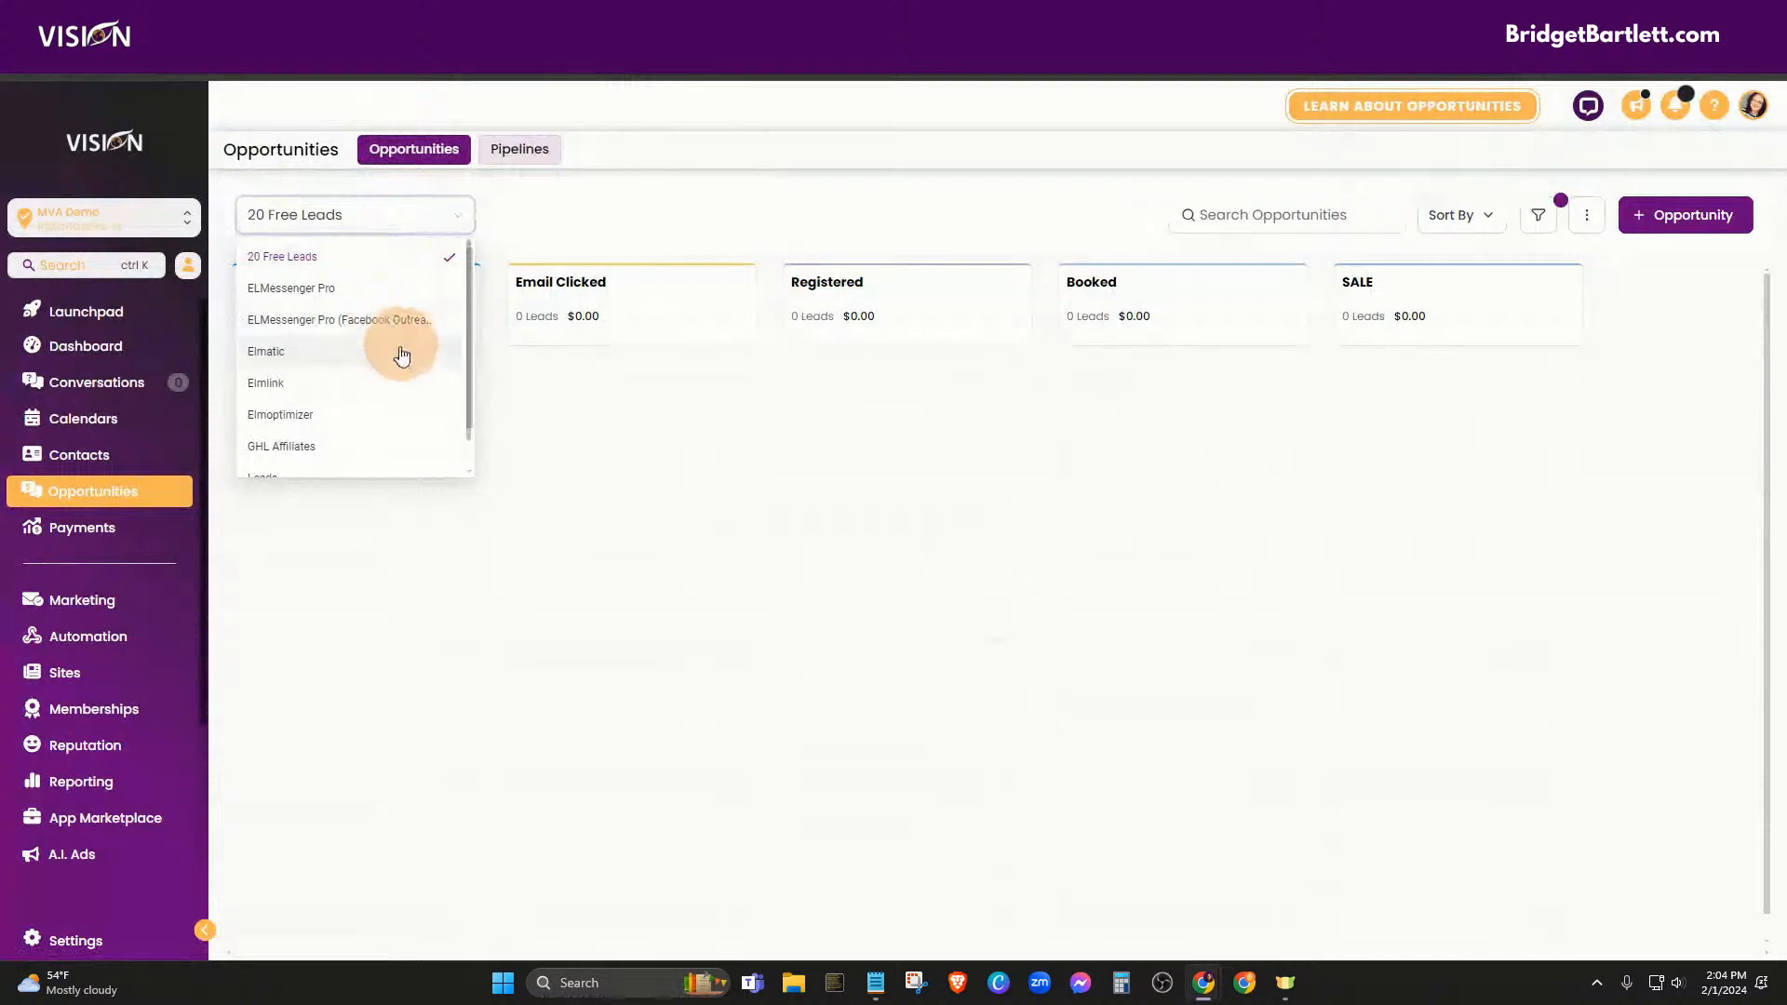
{"action": "scroll", "coordinate": [398, 398], "scroll_direction": "down", "scroll_amount": 1}
{"action": "left_click", "coordinate": [311, 427]}
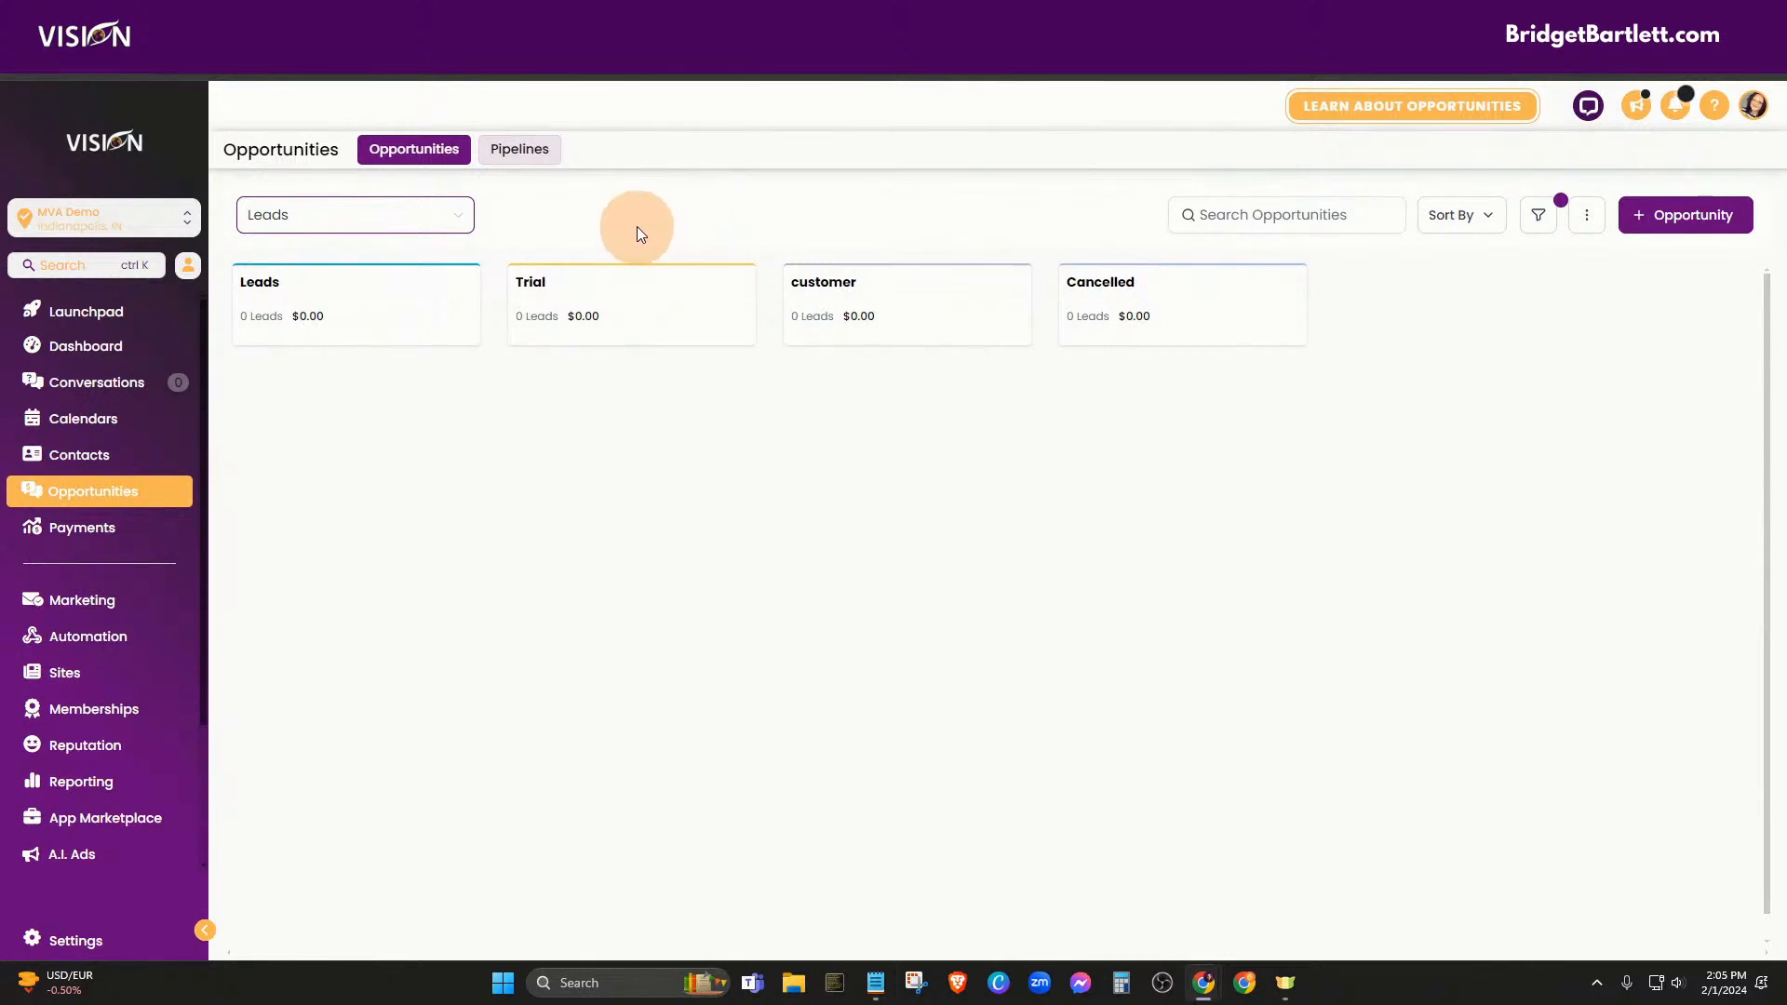
Compare the 20 Free Leads, GHL Affiliates and Elmatic pipelines, ending back on Leads
{"action": "left_click", "coordinate": [380, 228]}
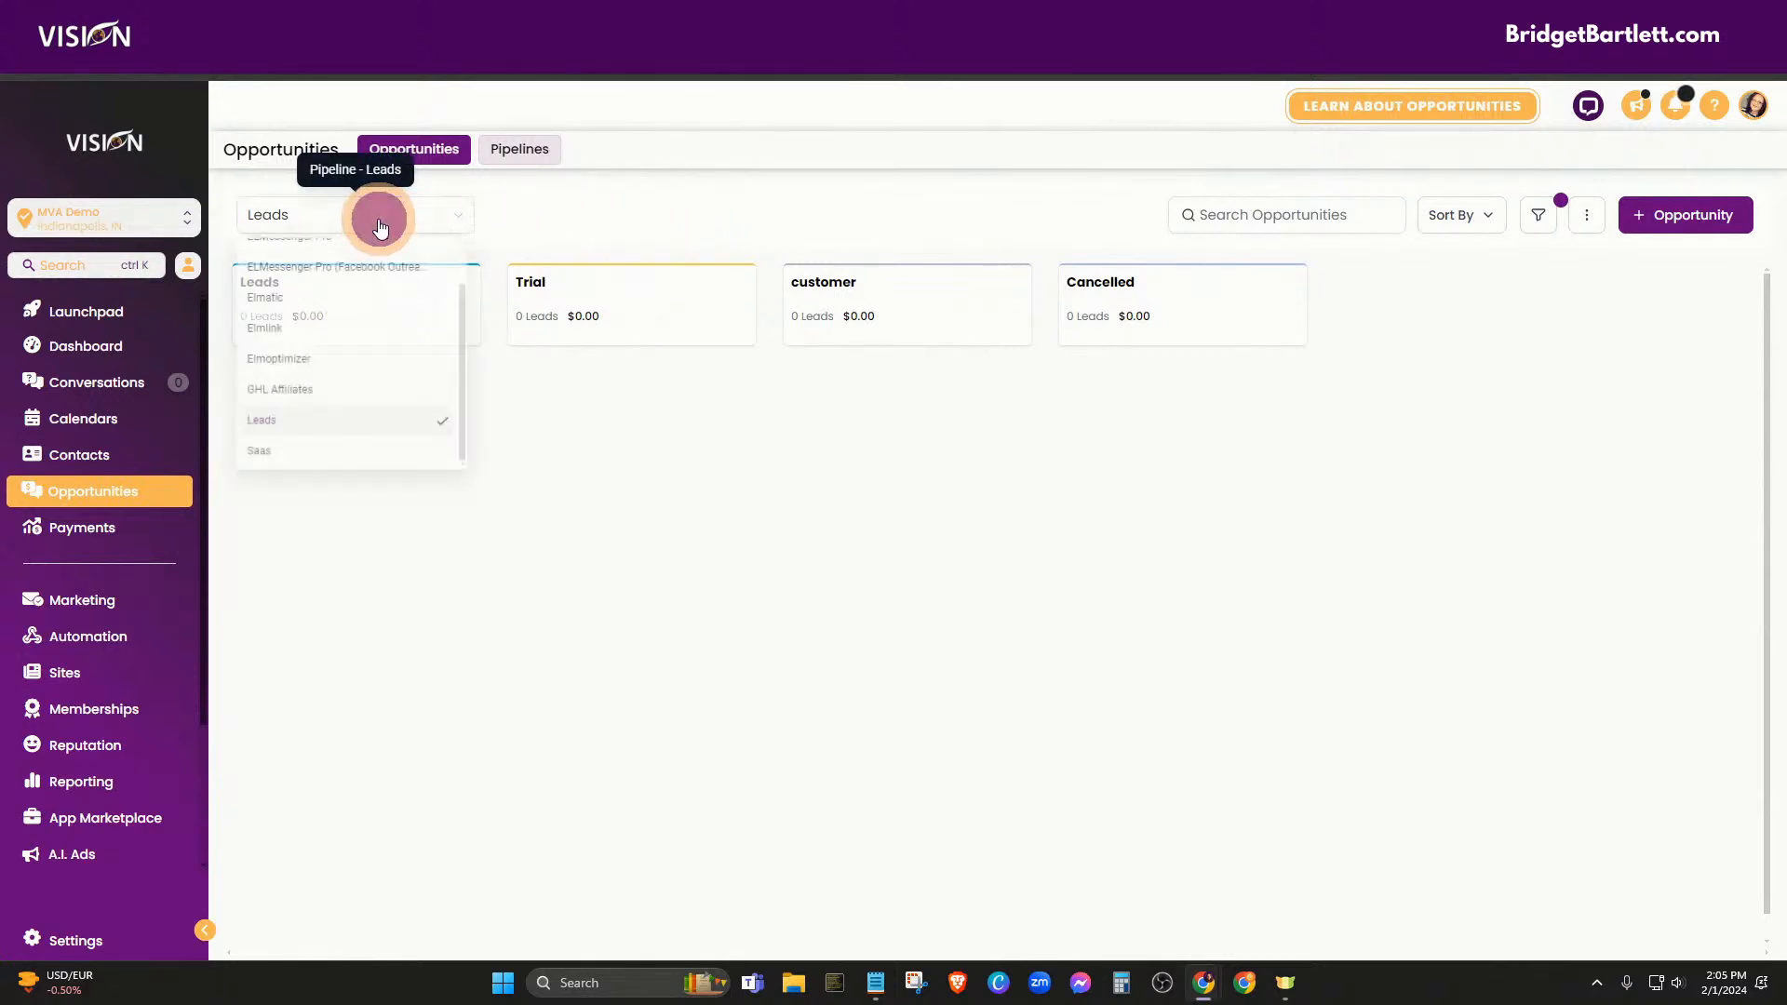
{"action": "scroll", "coordinate": [358, 398], "scroll_direction": "up", "scroll_amount": 3}
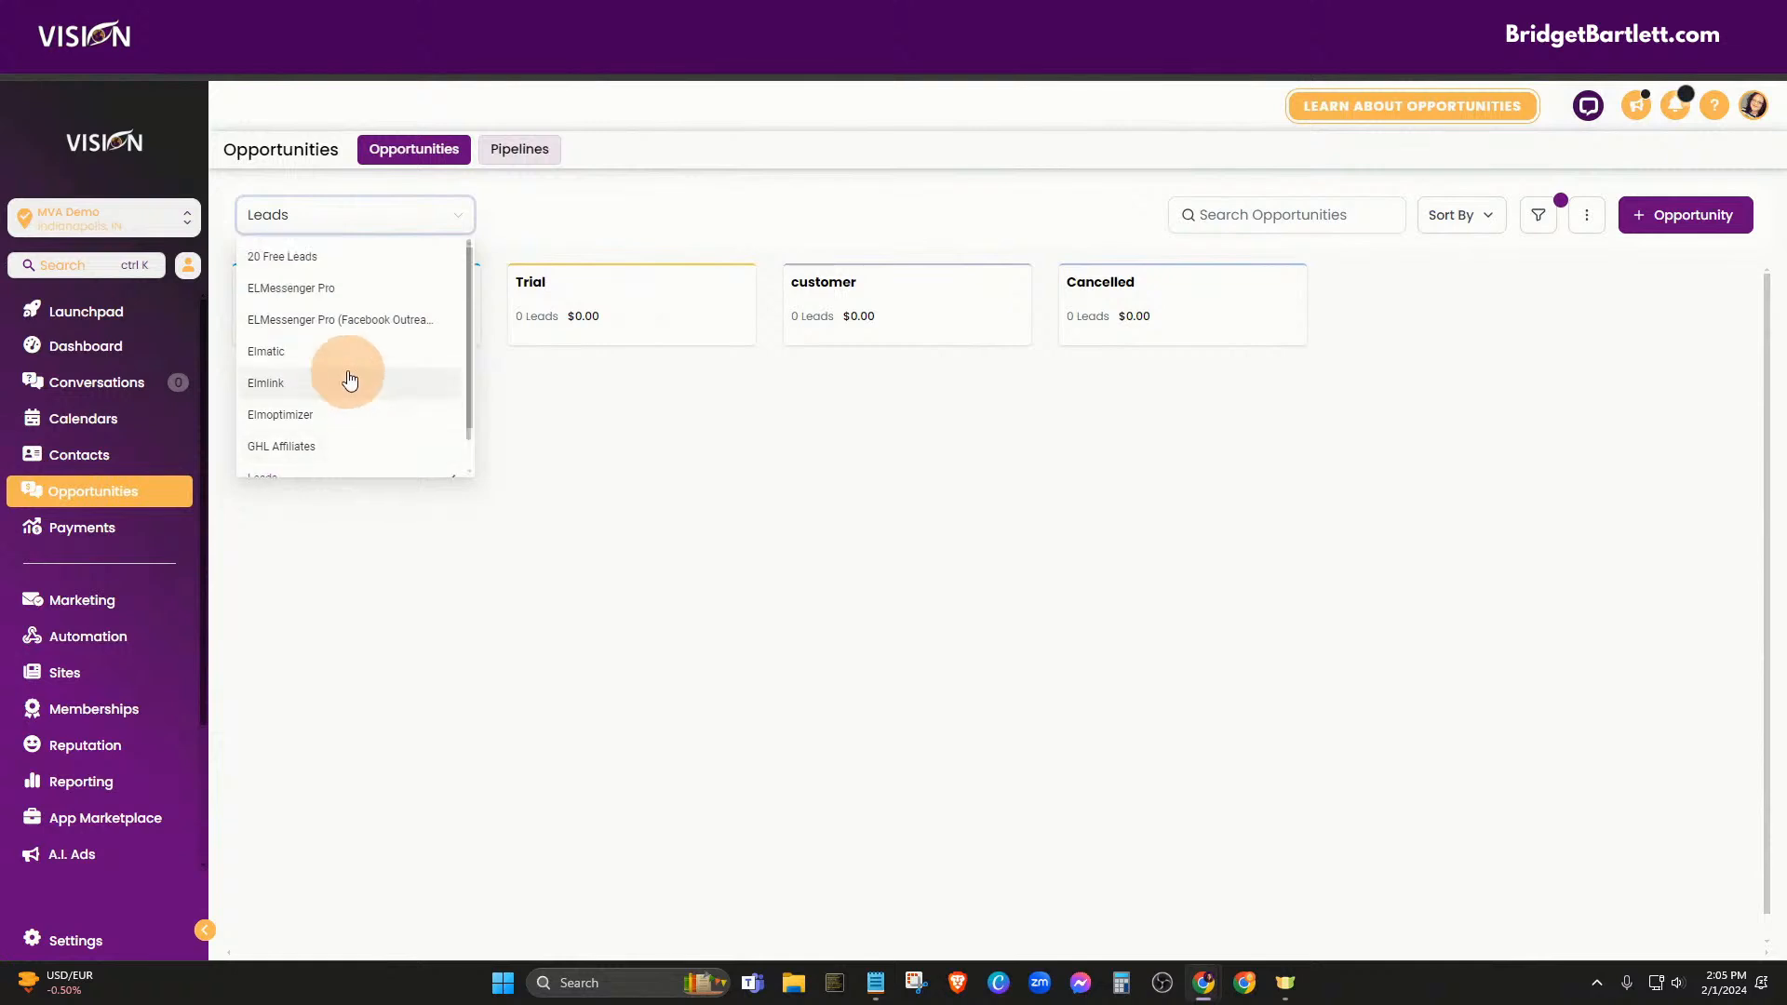
{"action": "left_click", "coordinate": [326, 250]}
{"action": "left_click", "coordinate": [343, 226]}
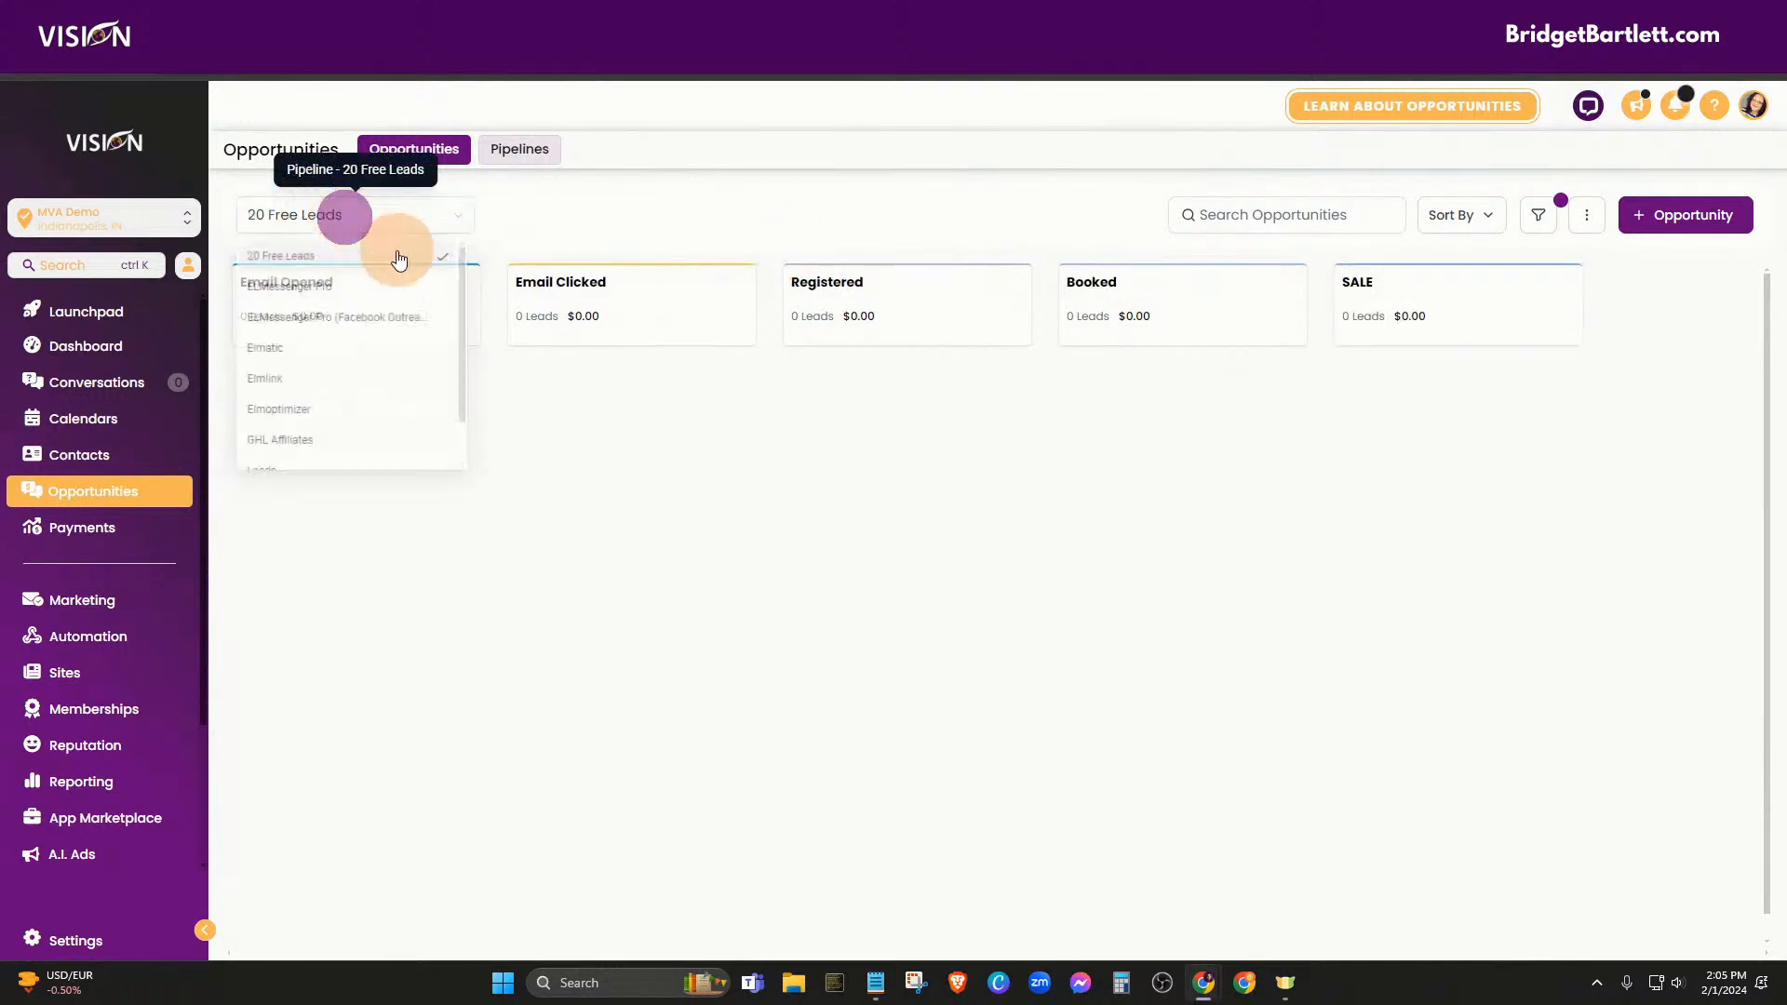
{"action": "left_click", "coordinate": [327, 446]}
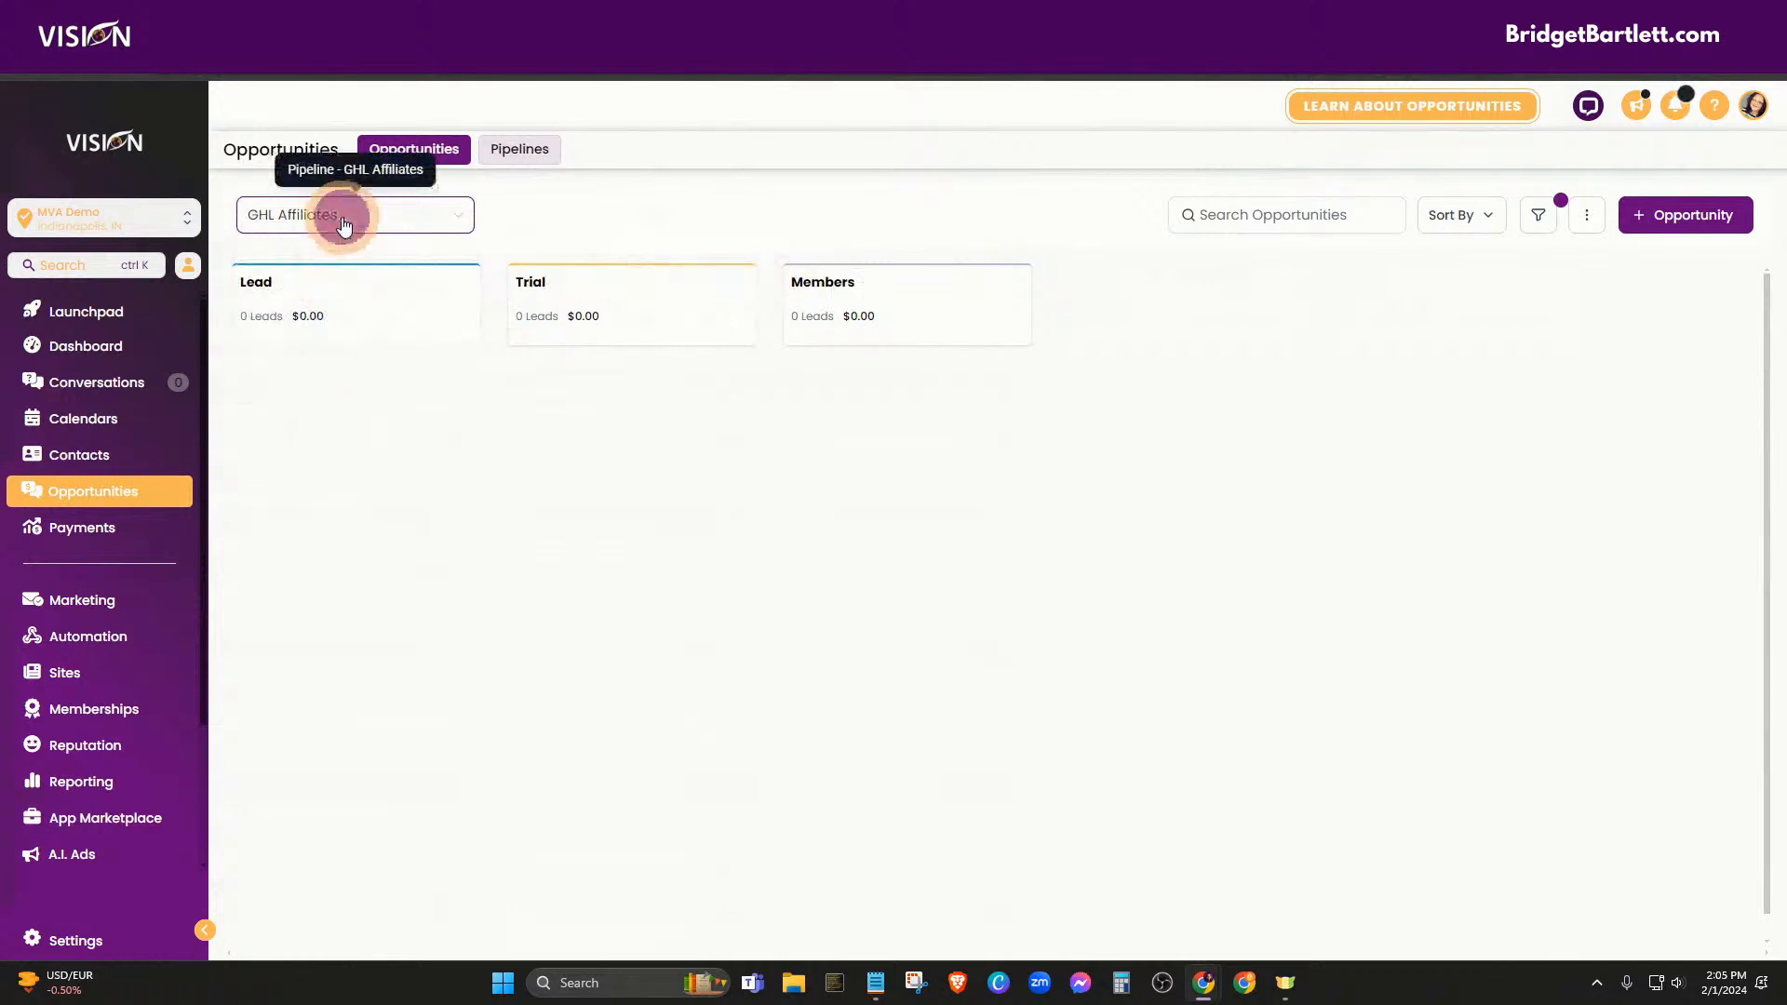
{"action": "left_click", "coordinate": [339, 215]}
{"action": "scroll", "coordinate": [330, 465], "scroll_direction": "down", "scroll_amount": 2}
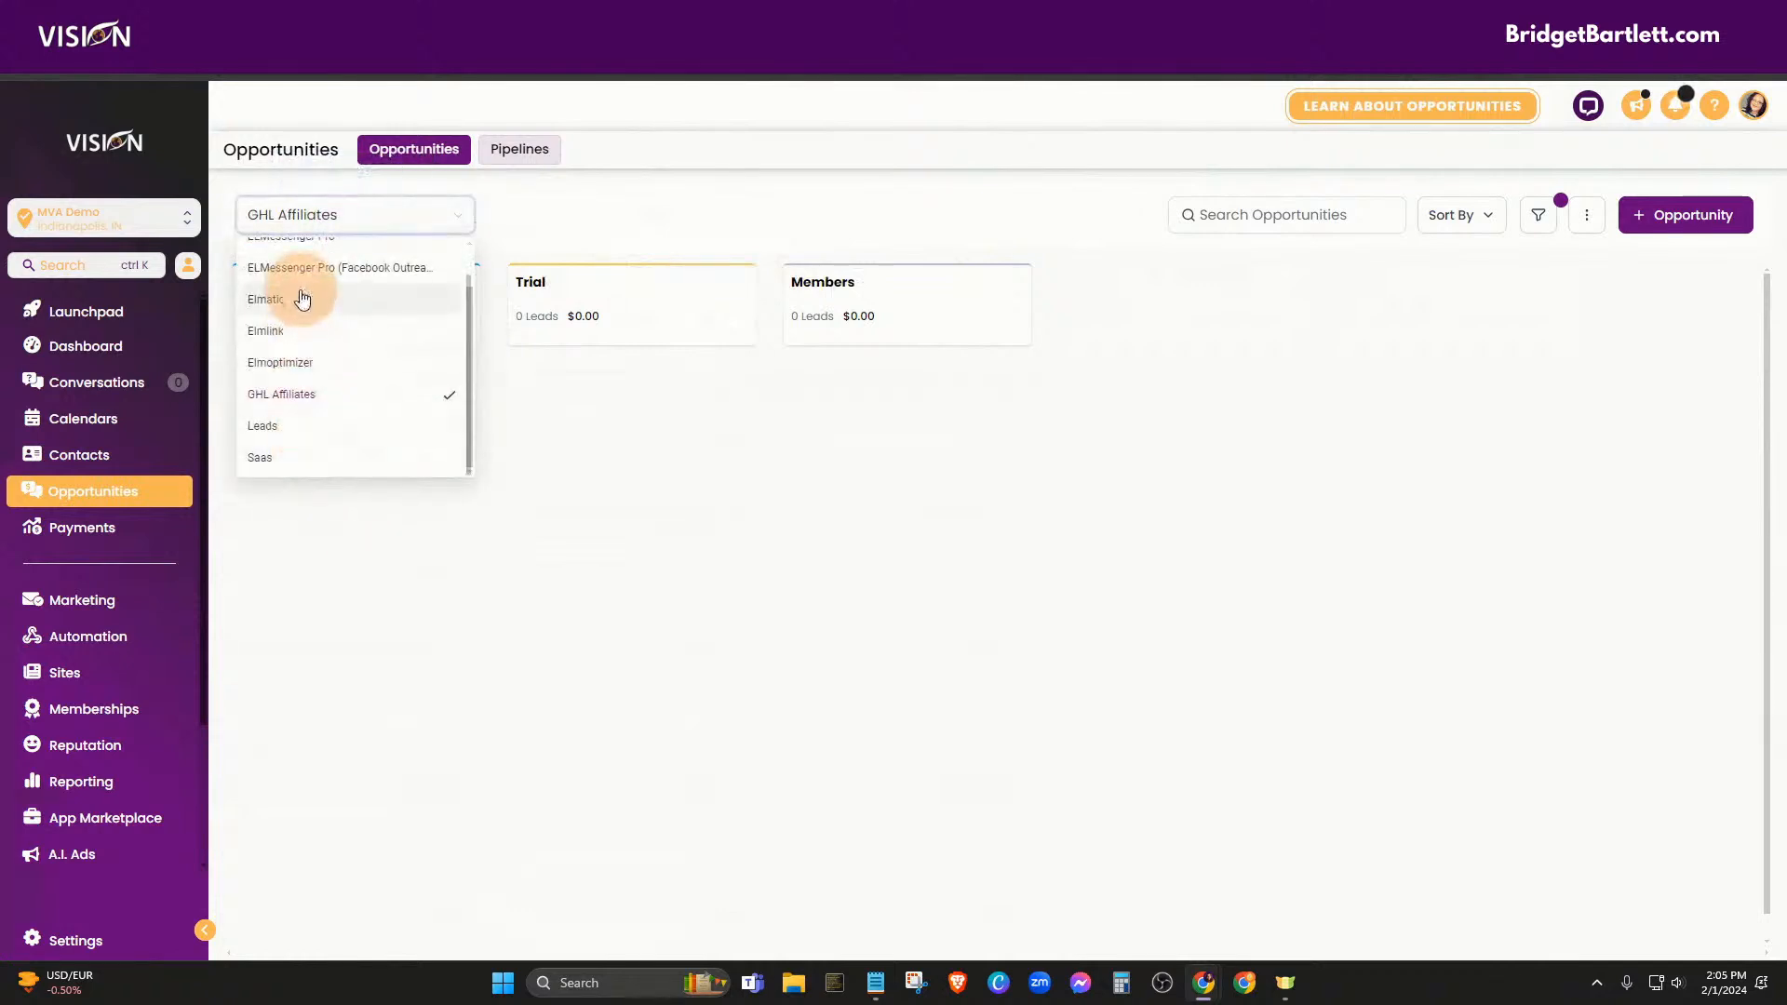
{"action": "left_click", "coordinate": [299, 298]}
{"action": "left_click", "coordinate": [367, 224]}
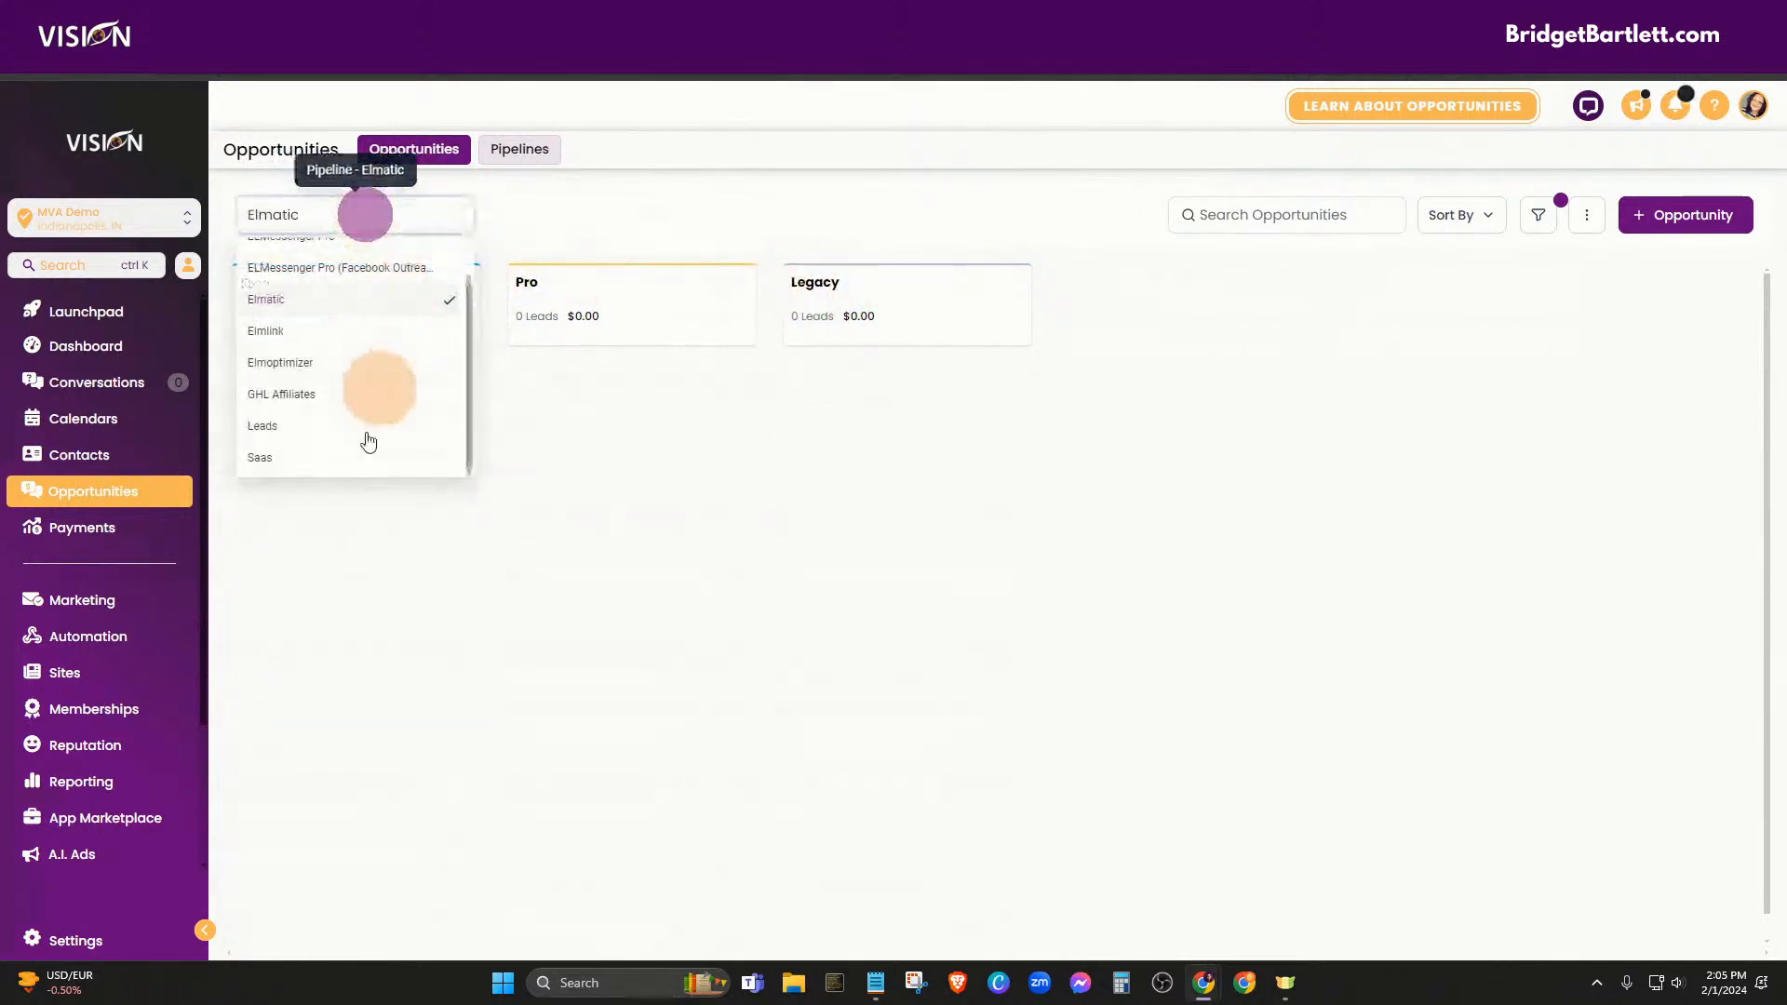
{"action": "left_click", "coordinate": [329, 427]}
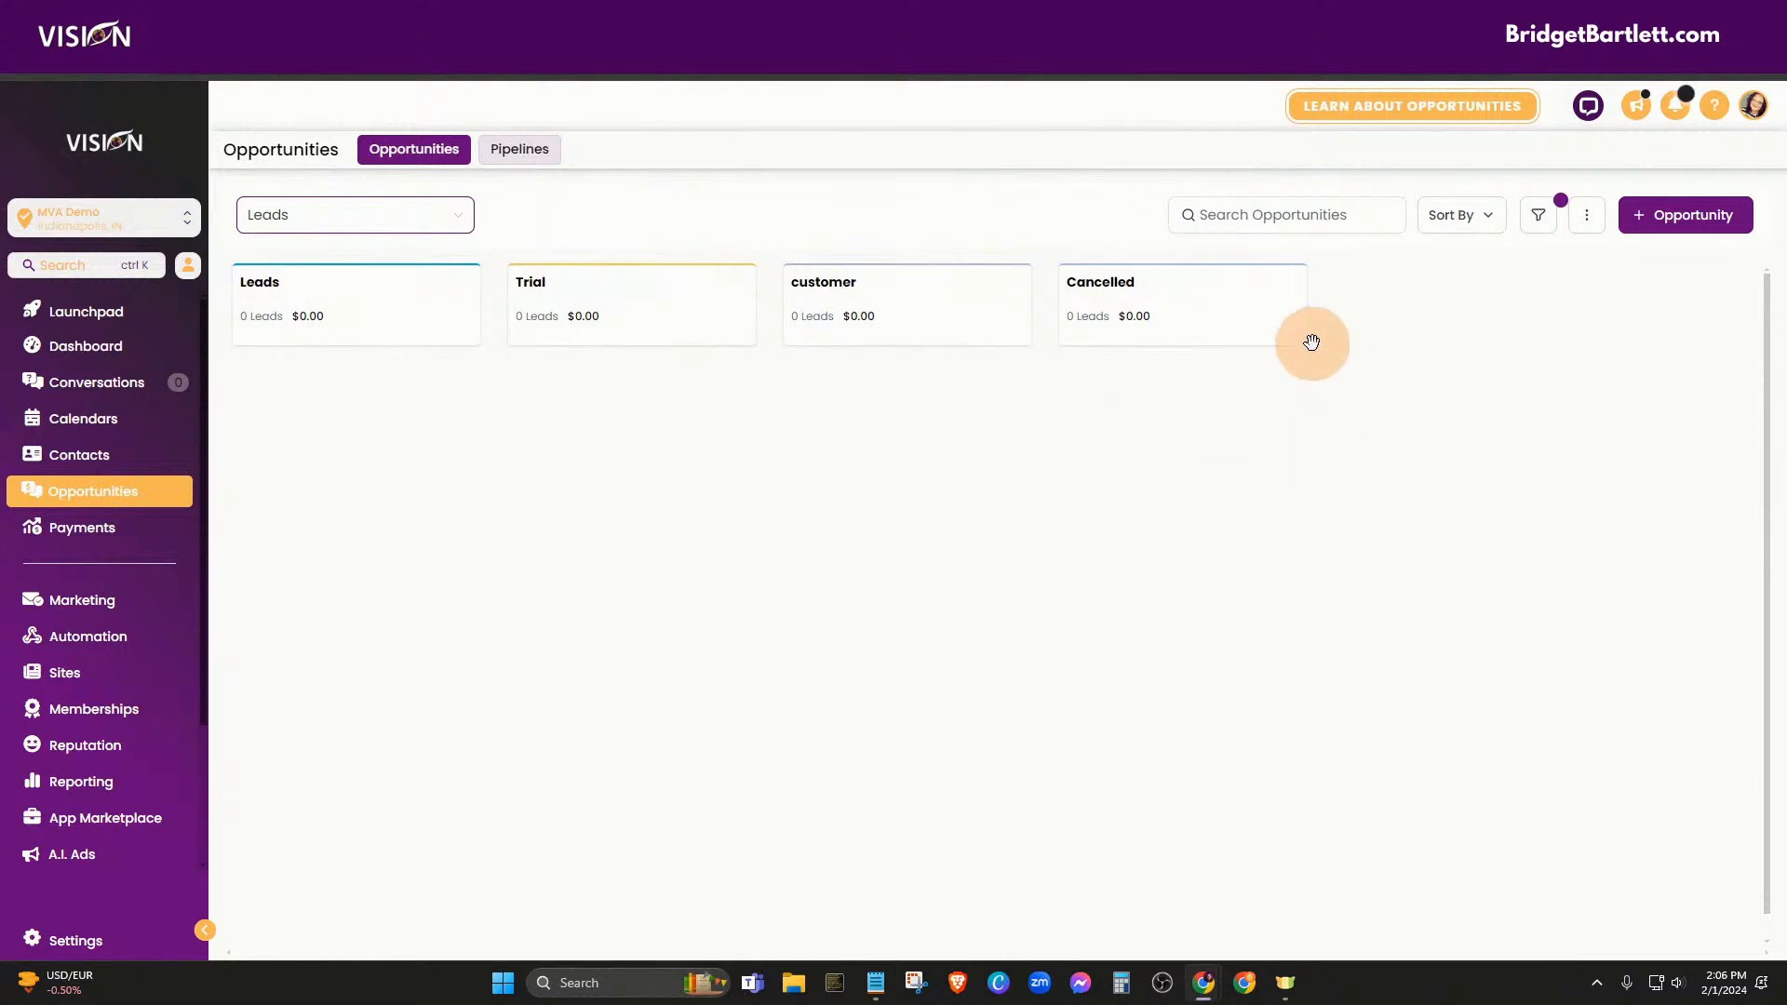
Open the New Lead workflow from the Workflow List and look over its steps
{"action": "left_click", "coordinate": [108, 641]}
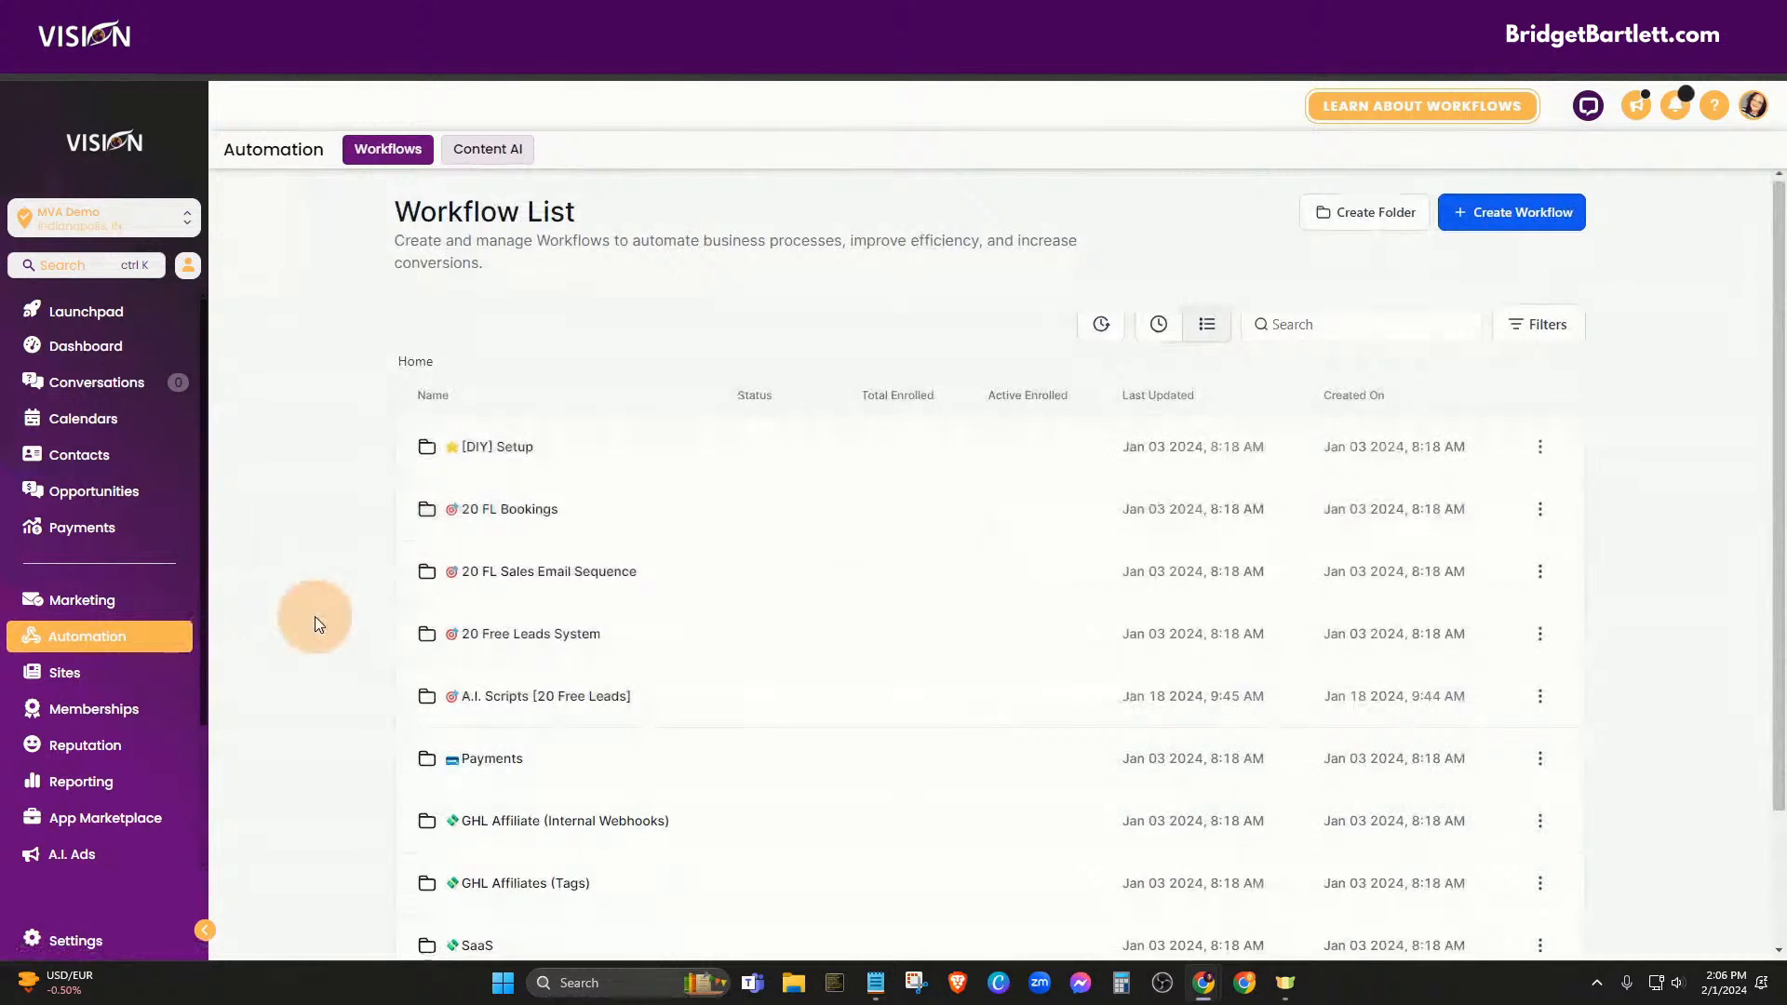
{"action": "scroll", "coordinate": [313, 617], "scroll_direction": "down", "scroll_amount": 2}
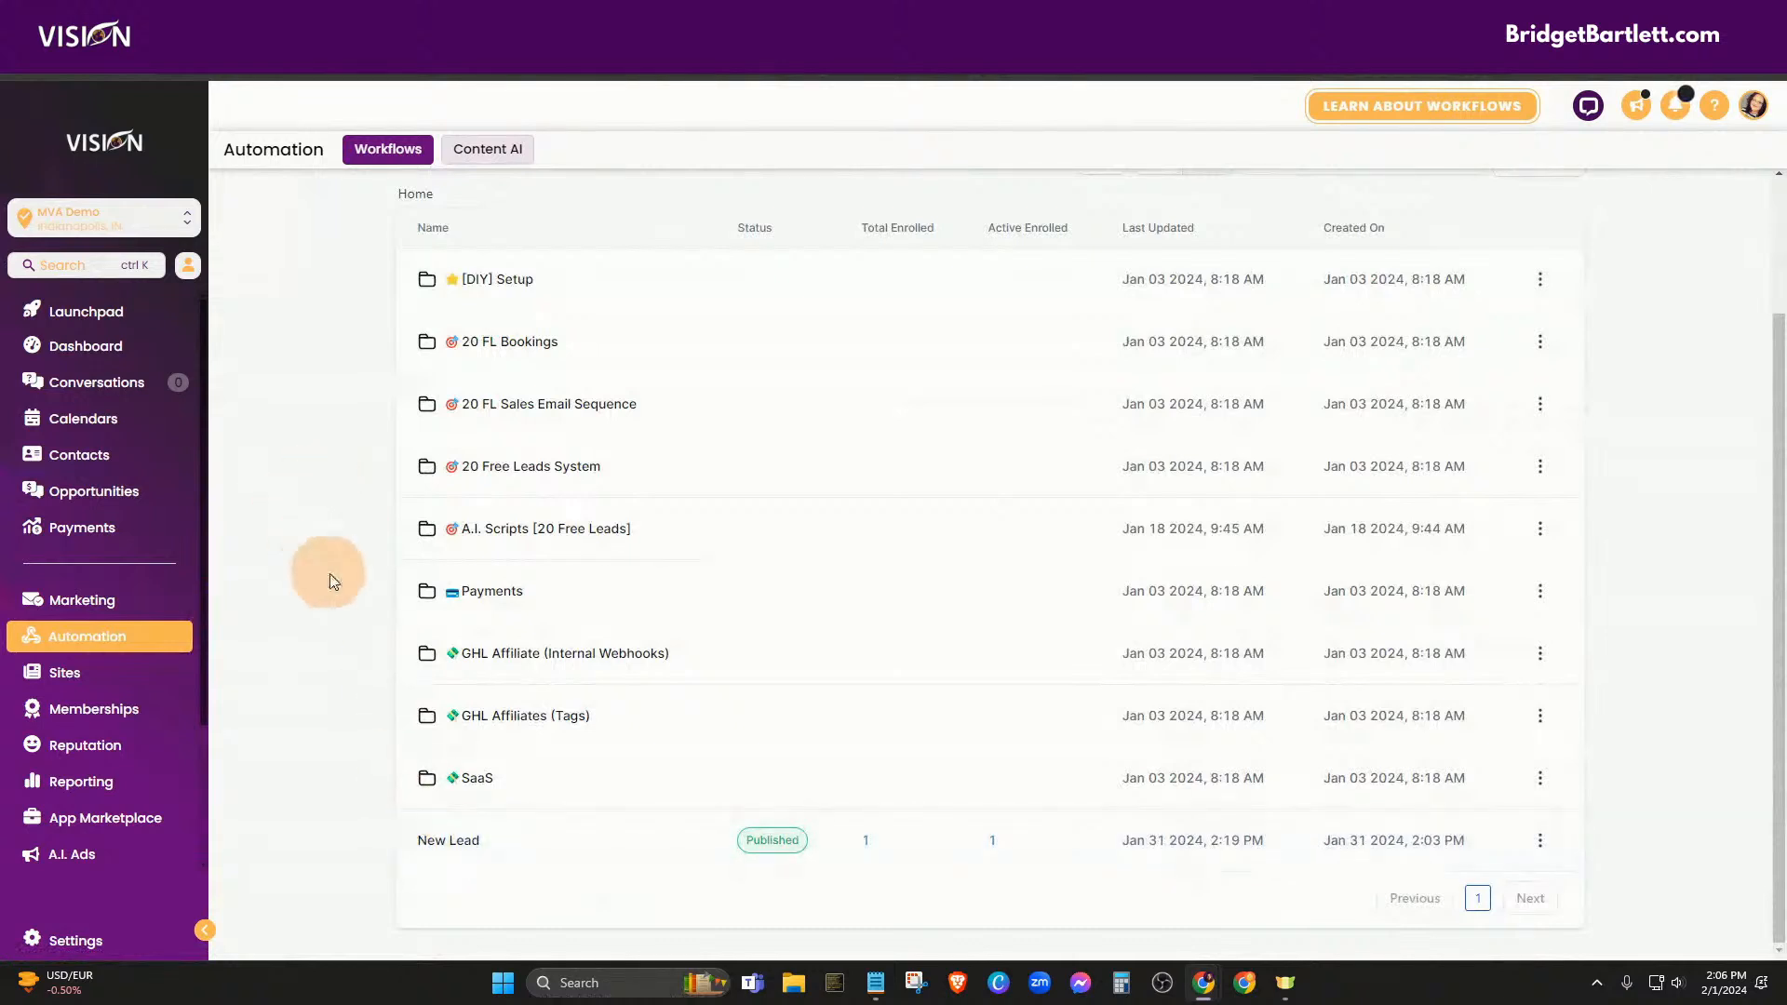
{"action": "left_click", "coordinate": [451, 847]}
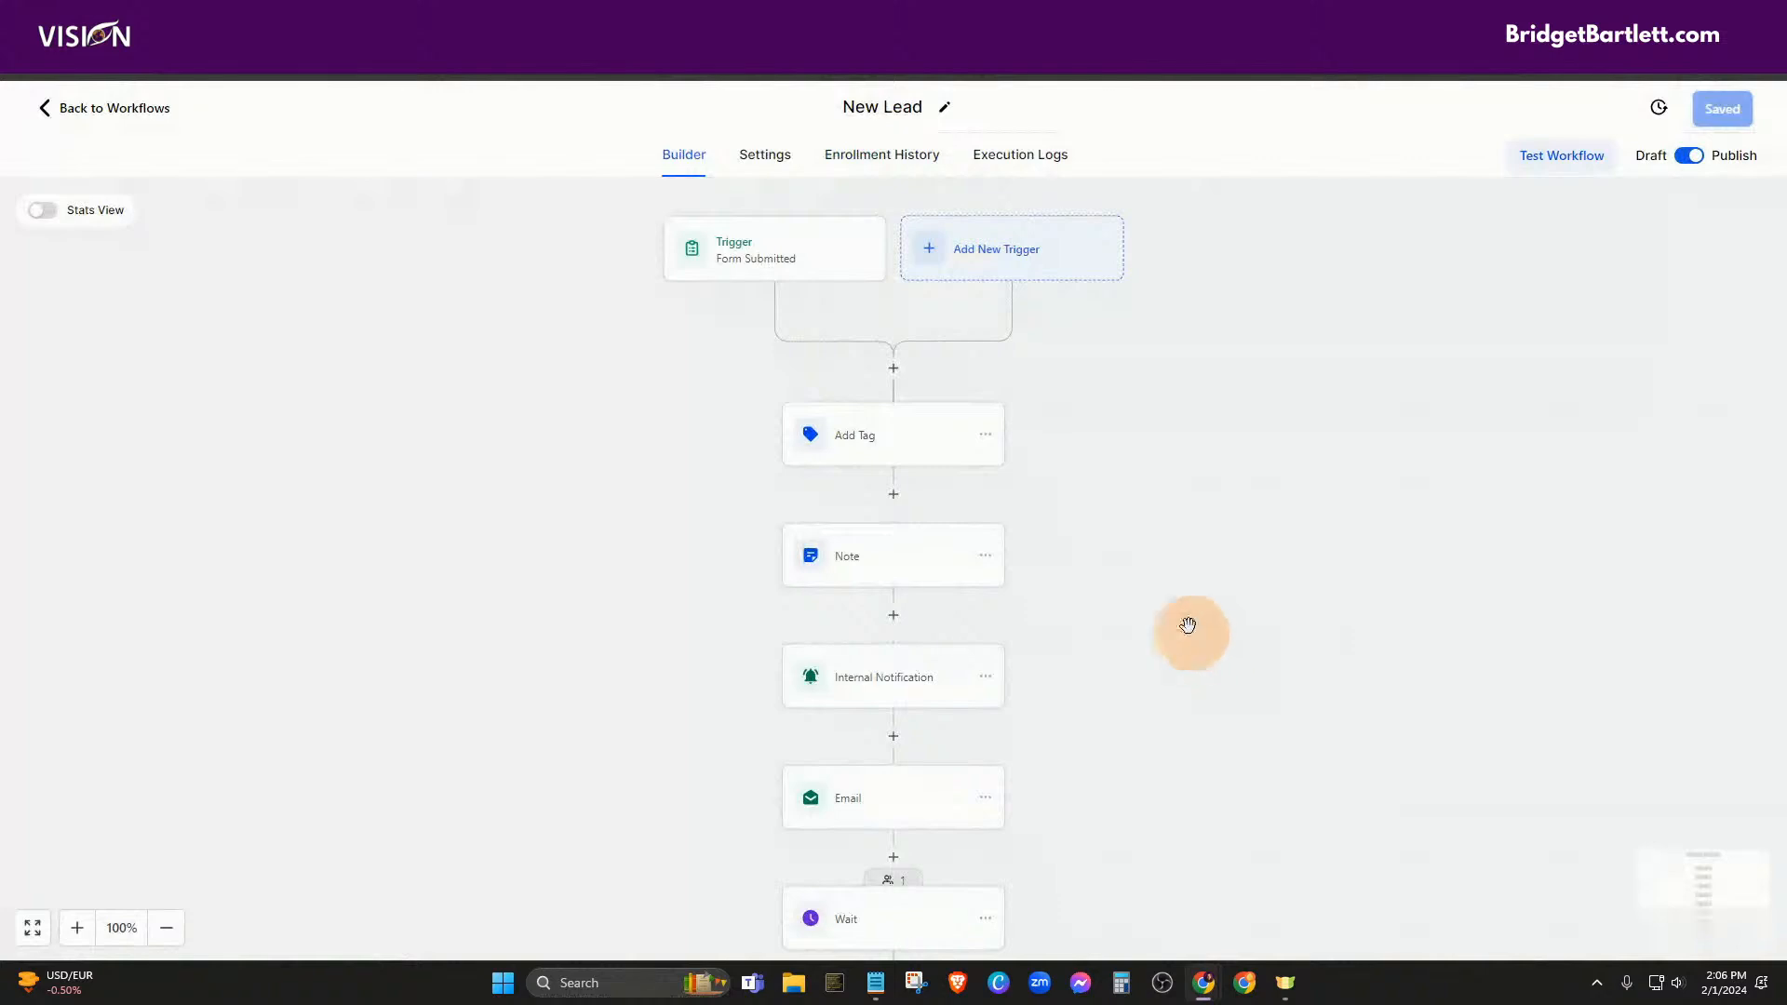
{"action": "scroll", "coordinate": [1138, 620], "scroll_direction": "down", "scroll_amount": 1}
{"action": "scroll", "coordinate": [1148, 694], "scroll_direction": "down", "scroll_amount": 1}
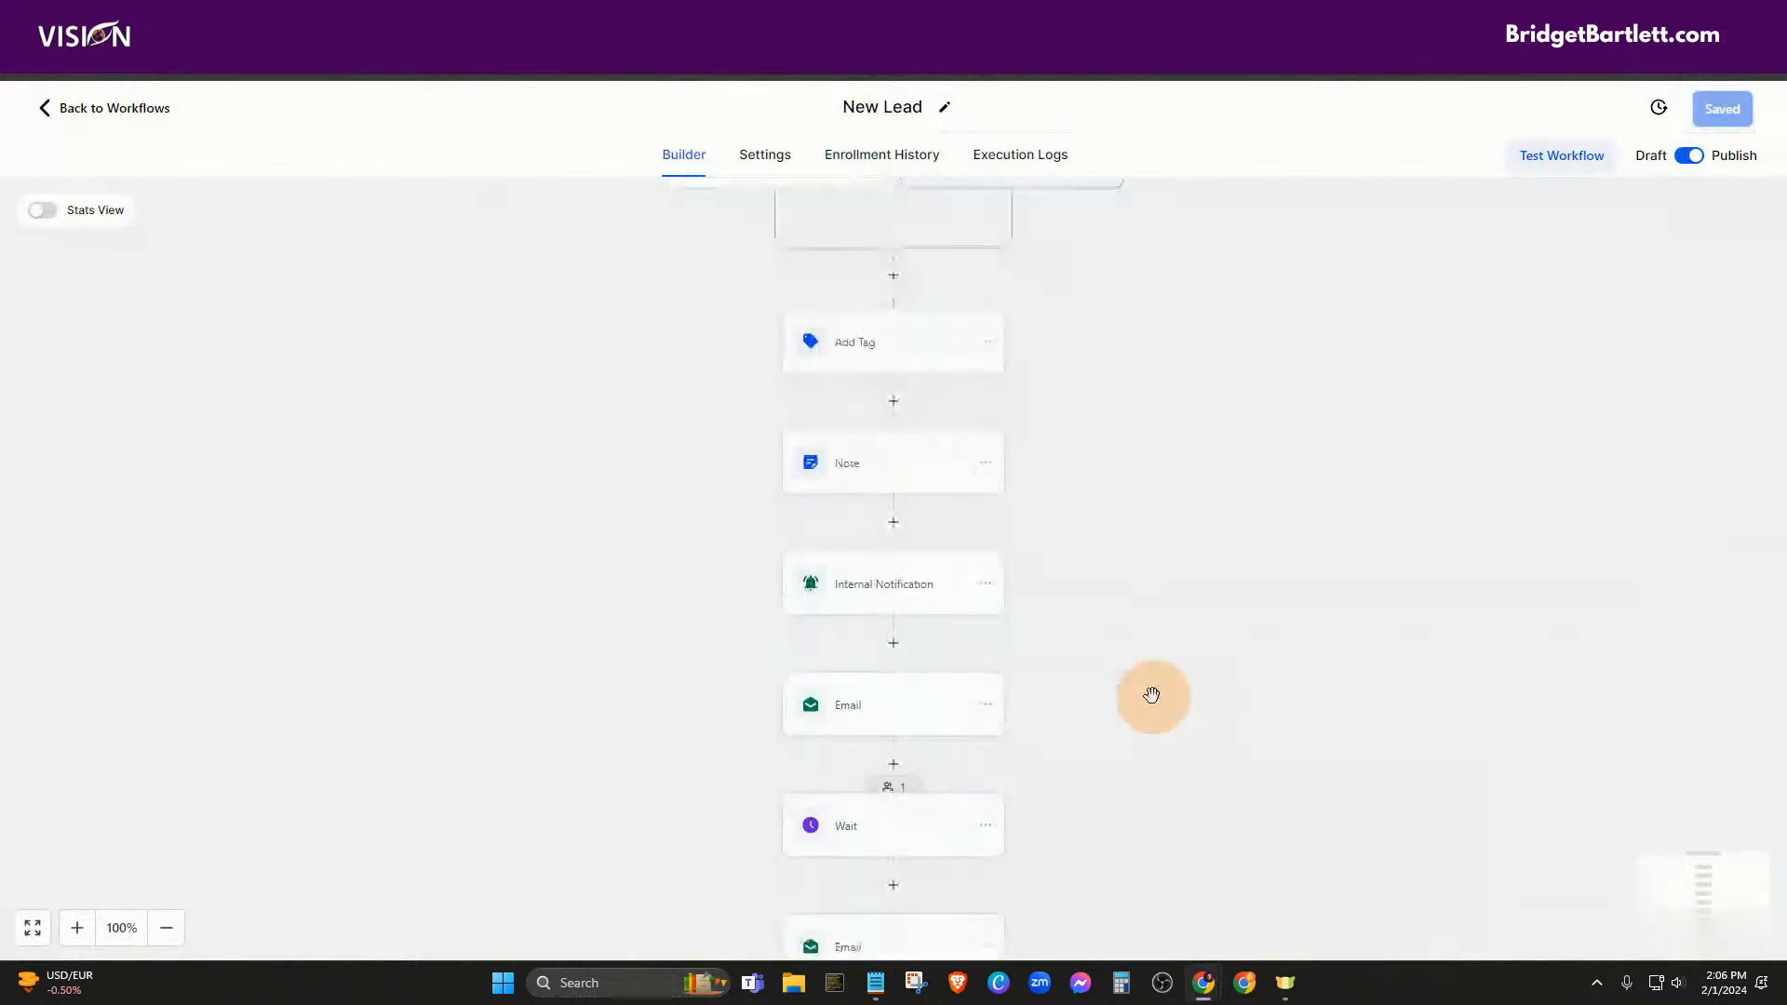
{"action": "scroll", "coordinate": [1149, 694], "scroll_direction": "up", "scroll_amount": 1}
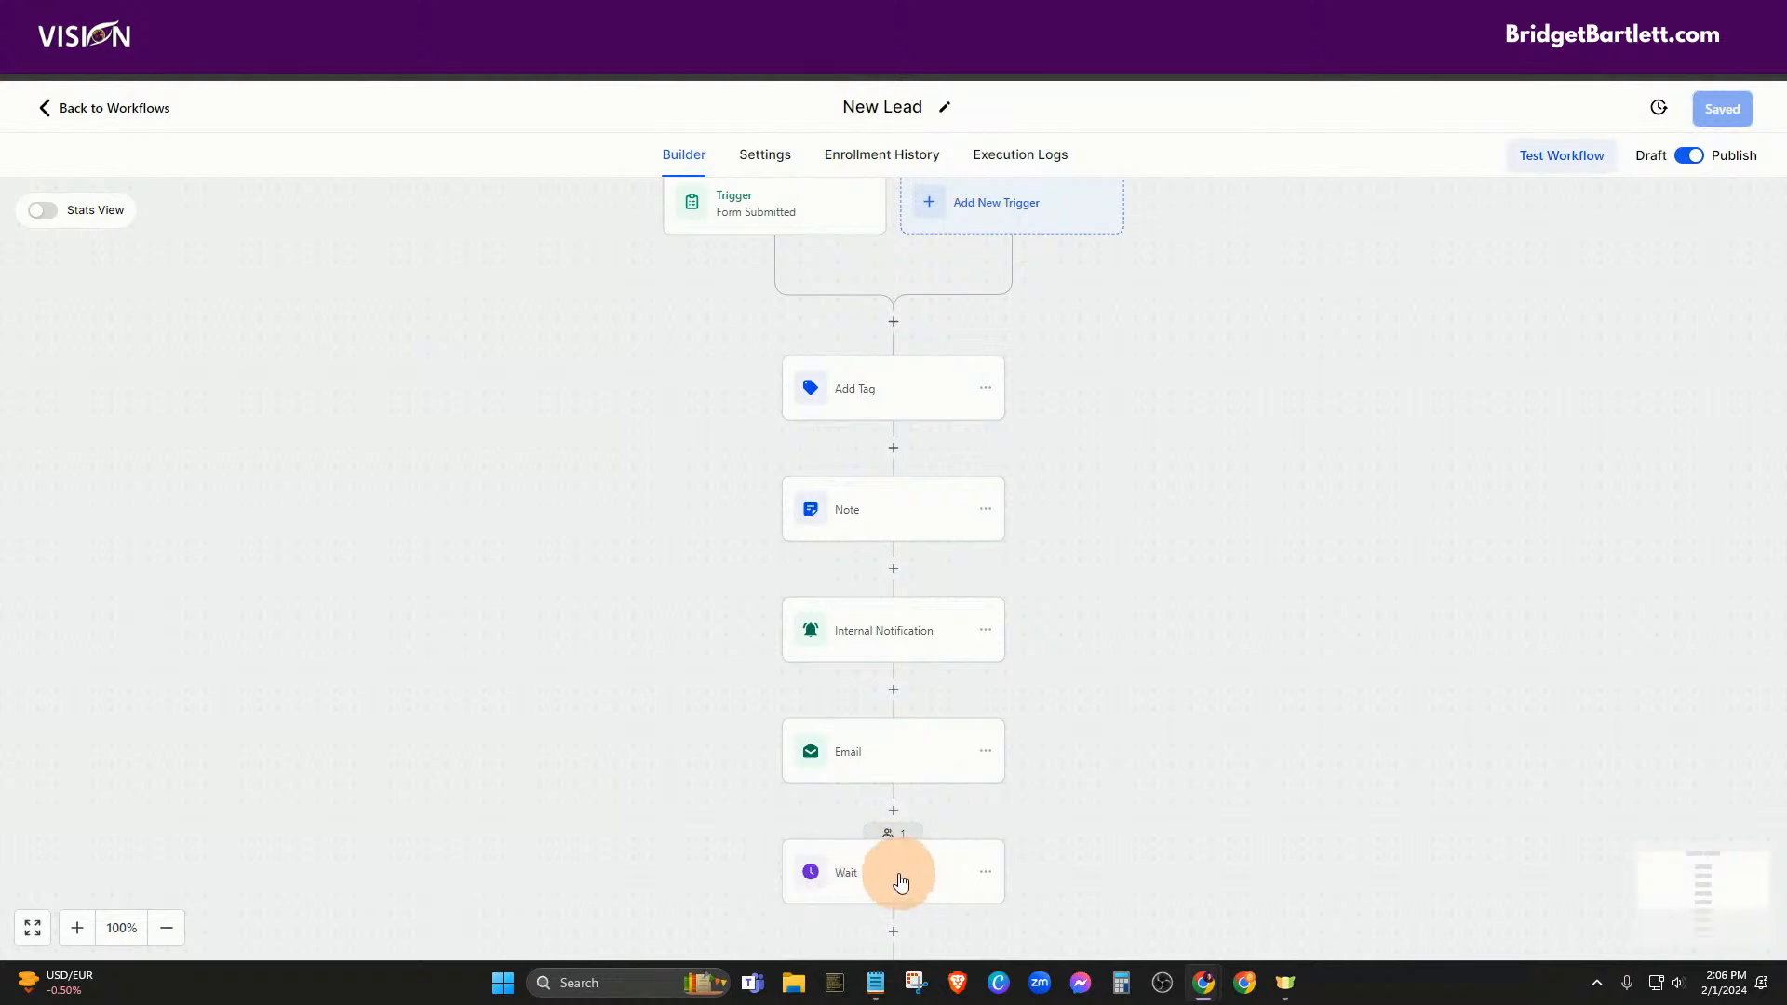
{"action": "scroll", "coordinate": [1228, 744], "scroll_direction": "down", "scroll_amount": 1}
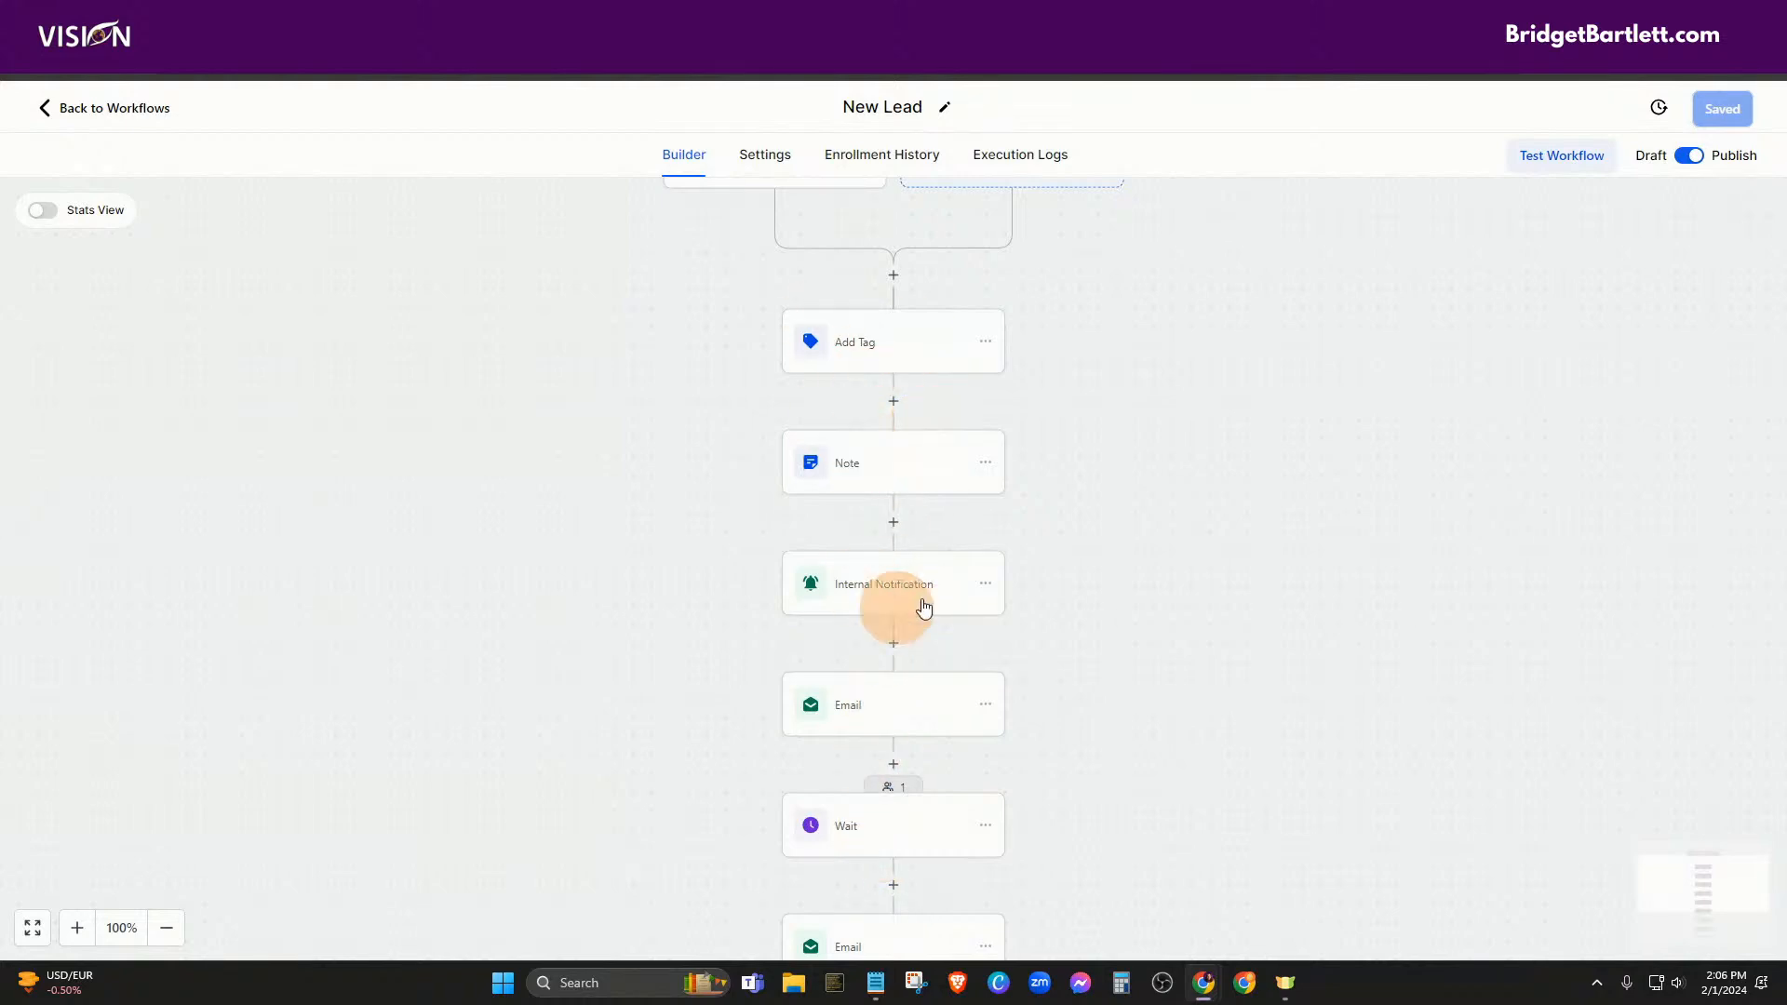
Insert a Create Or Update Opportunity action between Add Tag and Note
{"action": "left_click", "coordinate": [894, 405]}
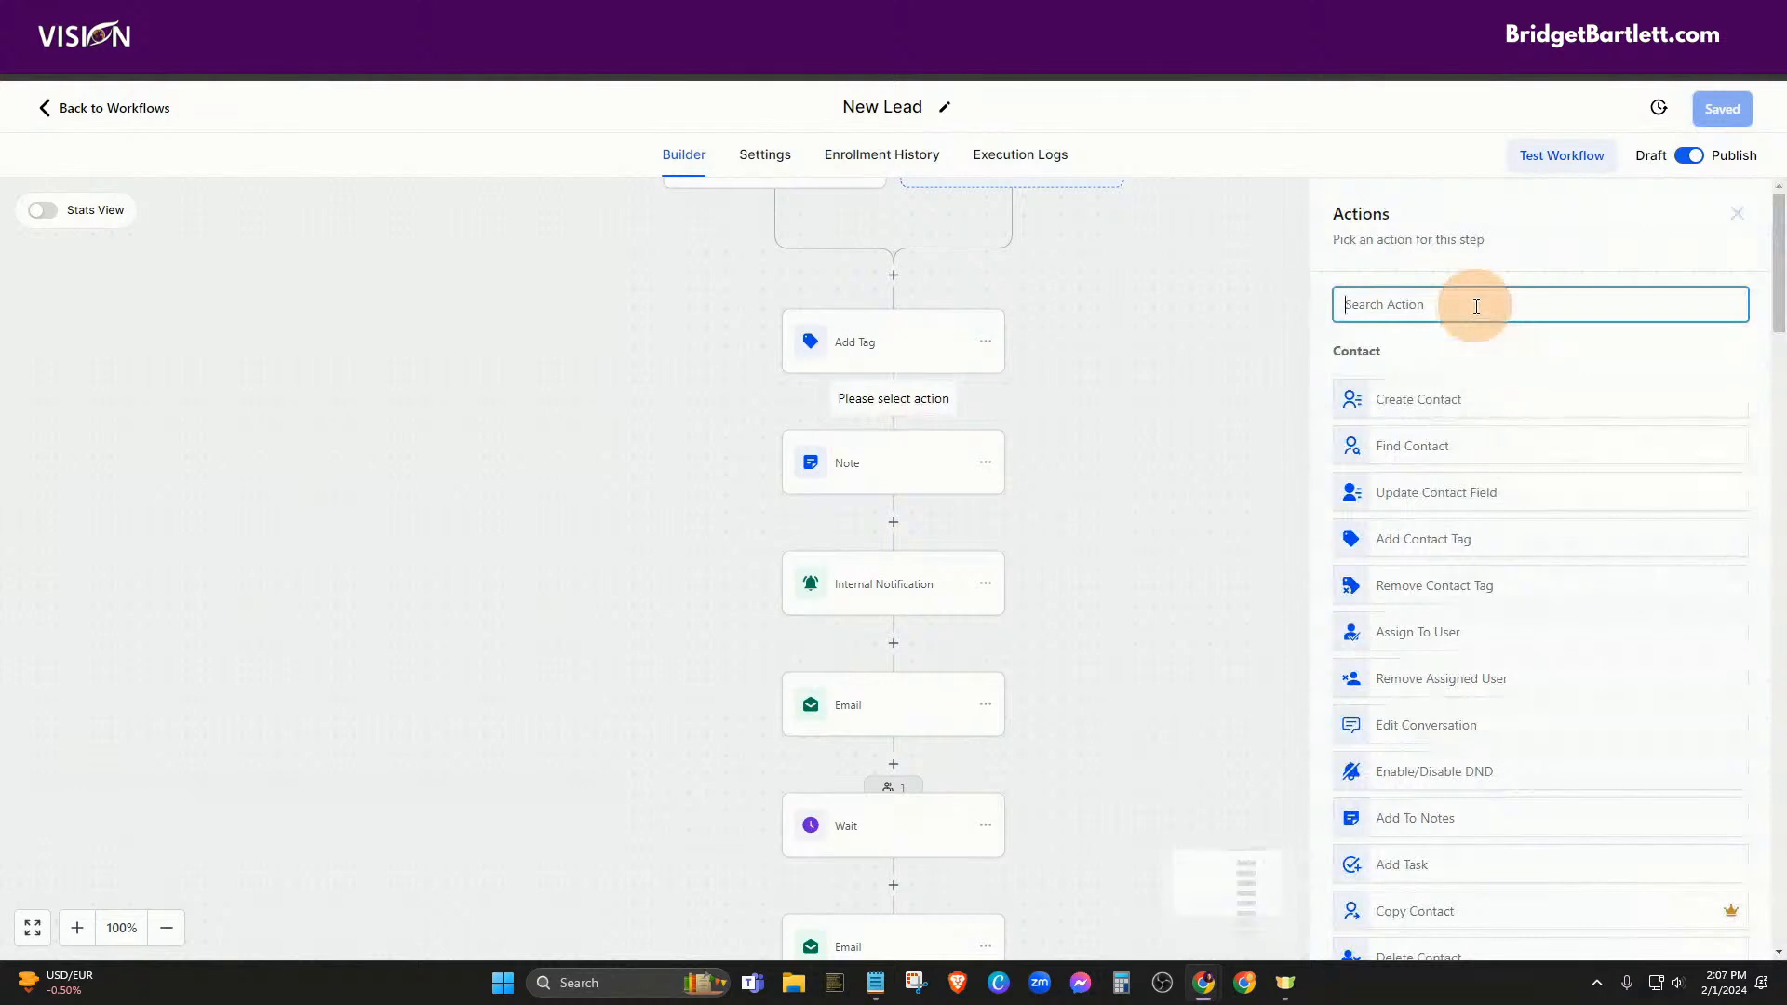
{"action": "type", "text": "opp"}
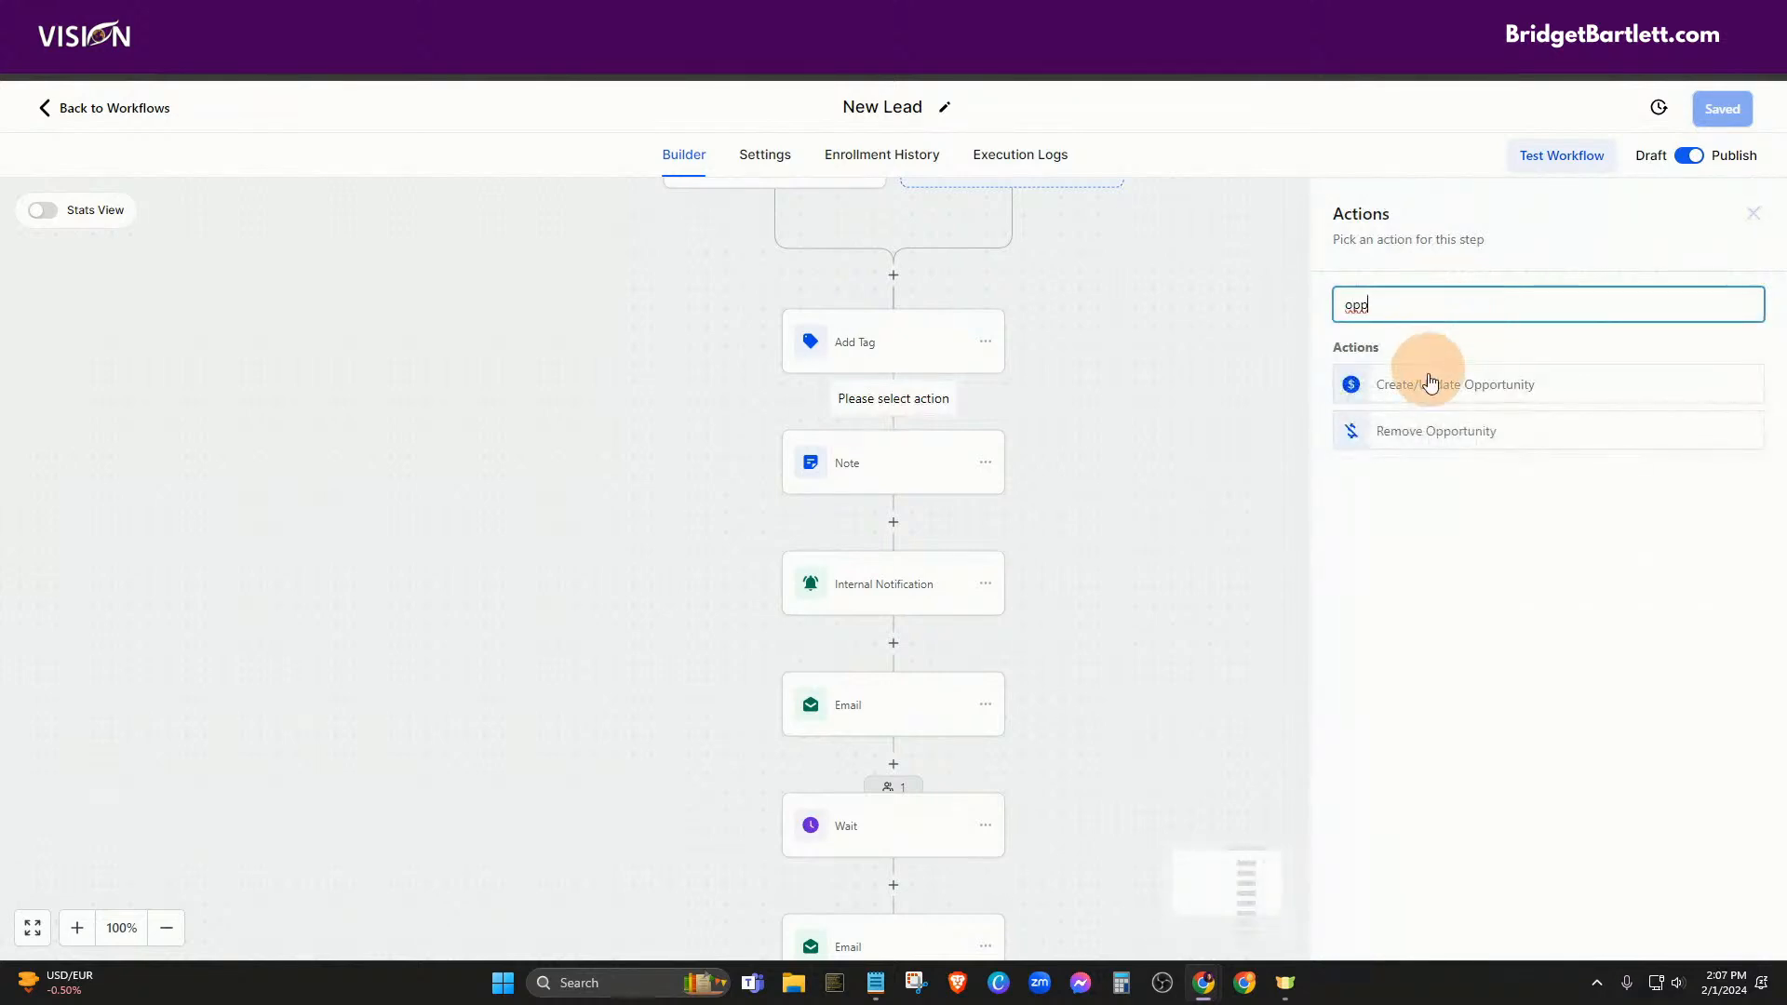
{"action": "left_click", "coordinate": [1431, 385]}
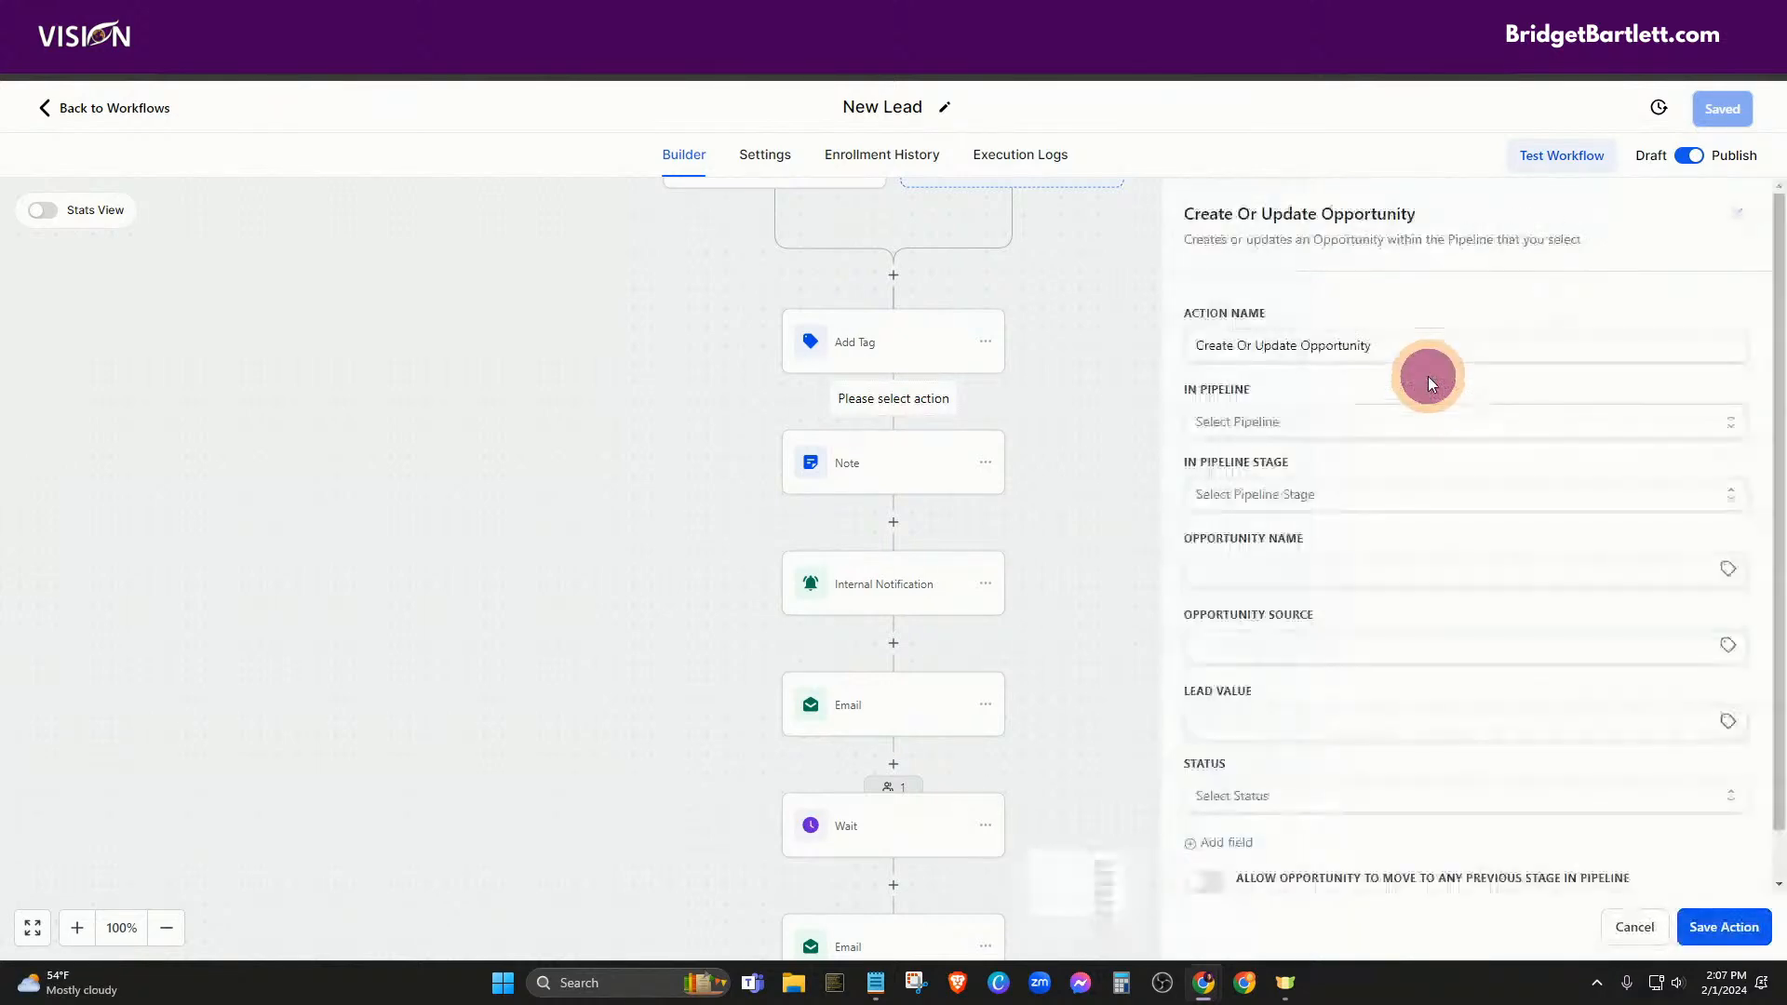
Put the opportunity in the Leads pipeline at the Leads stage
{"action": "left_click", "coordinate": [1282, 431]}
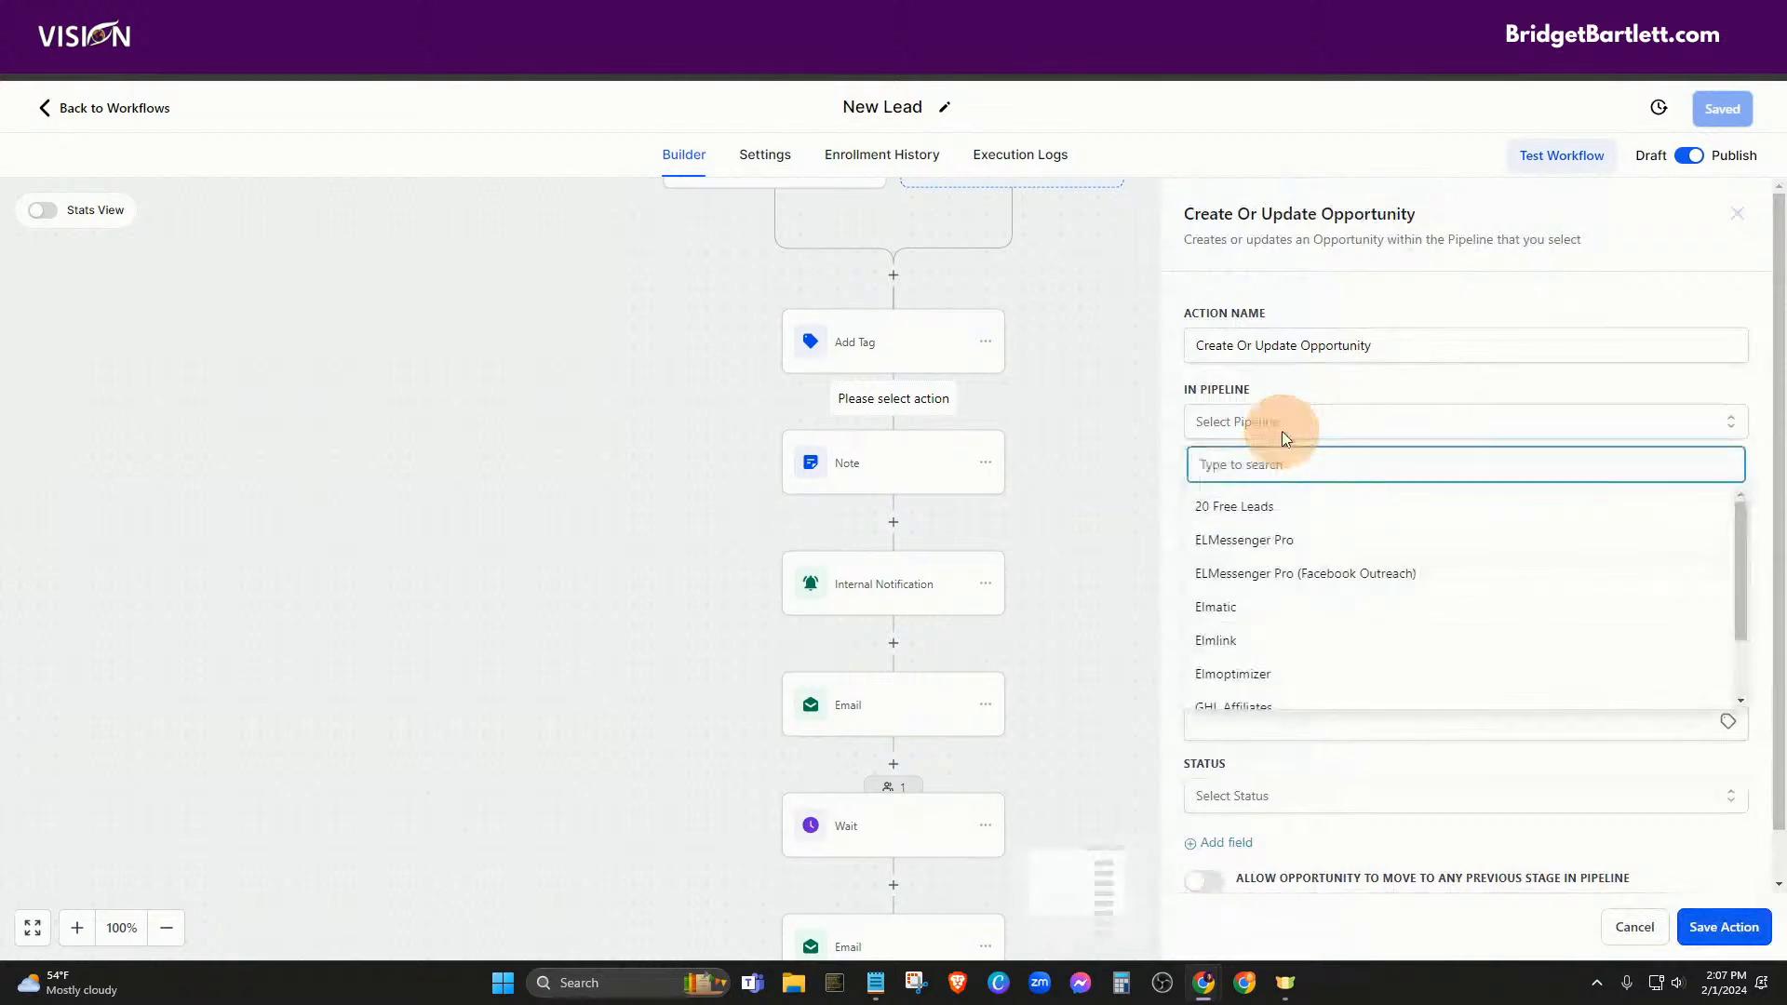
{"action": "scroll", "coordinate": [1298, 577], "scroll_direction": "down", "scroll_amount": 2}
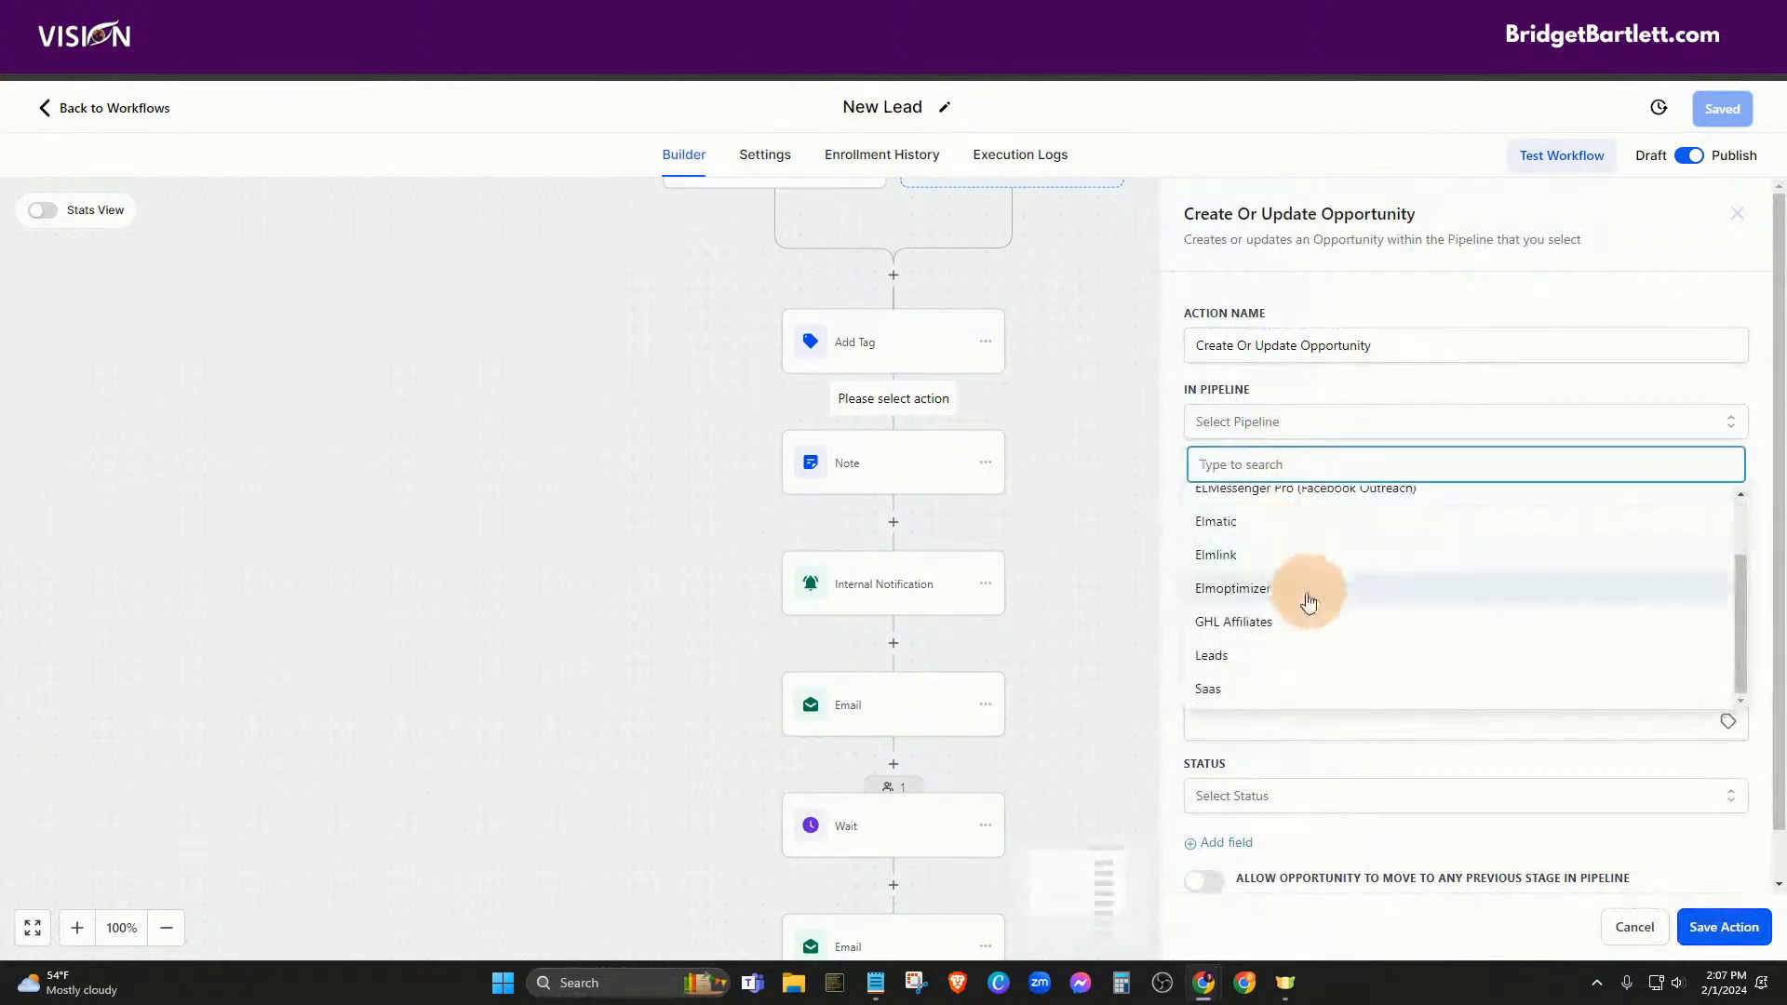
{"action": "left_click", "coordinate": [1226, 652]}
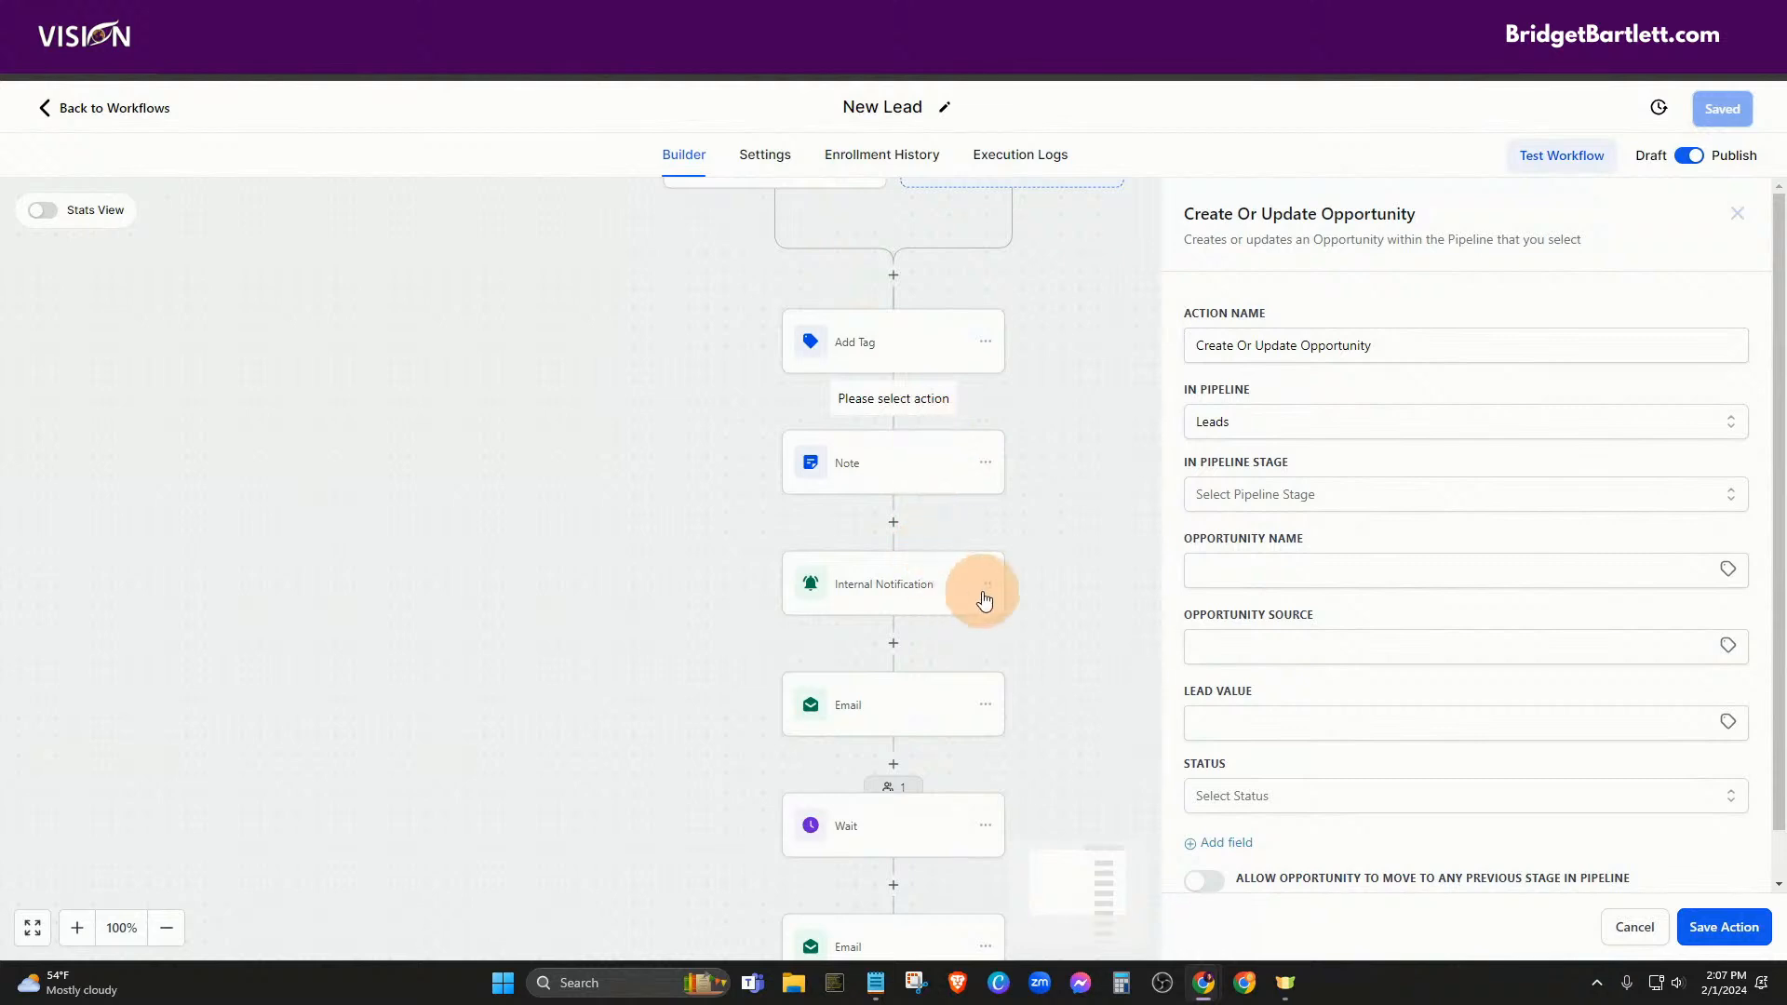
{"action": "left_click", "coordinate": [1251, 495]}
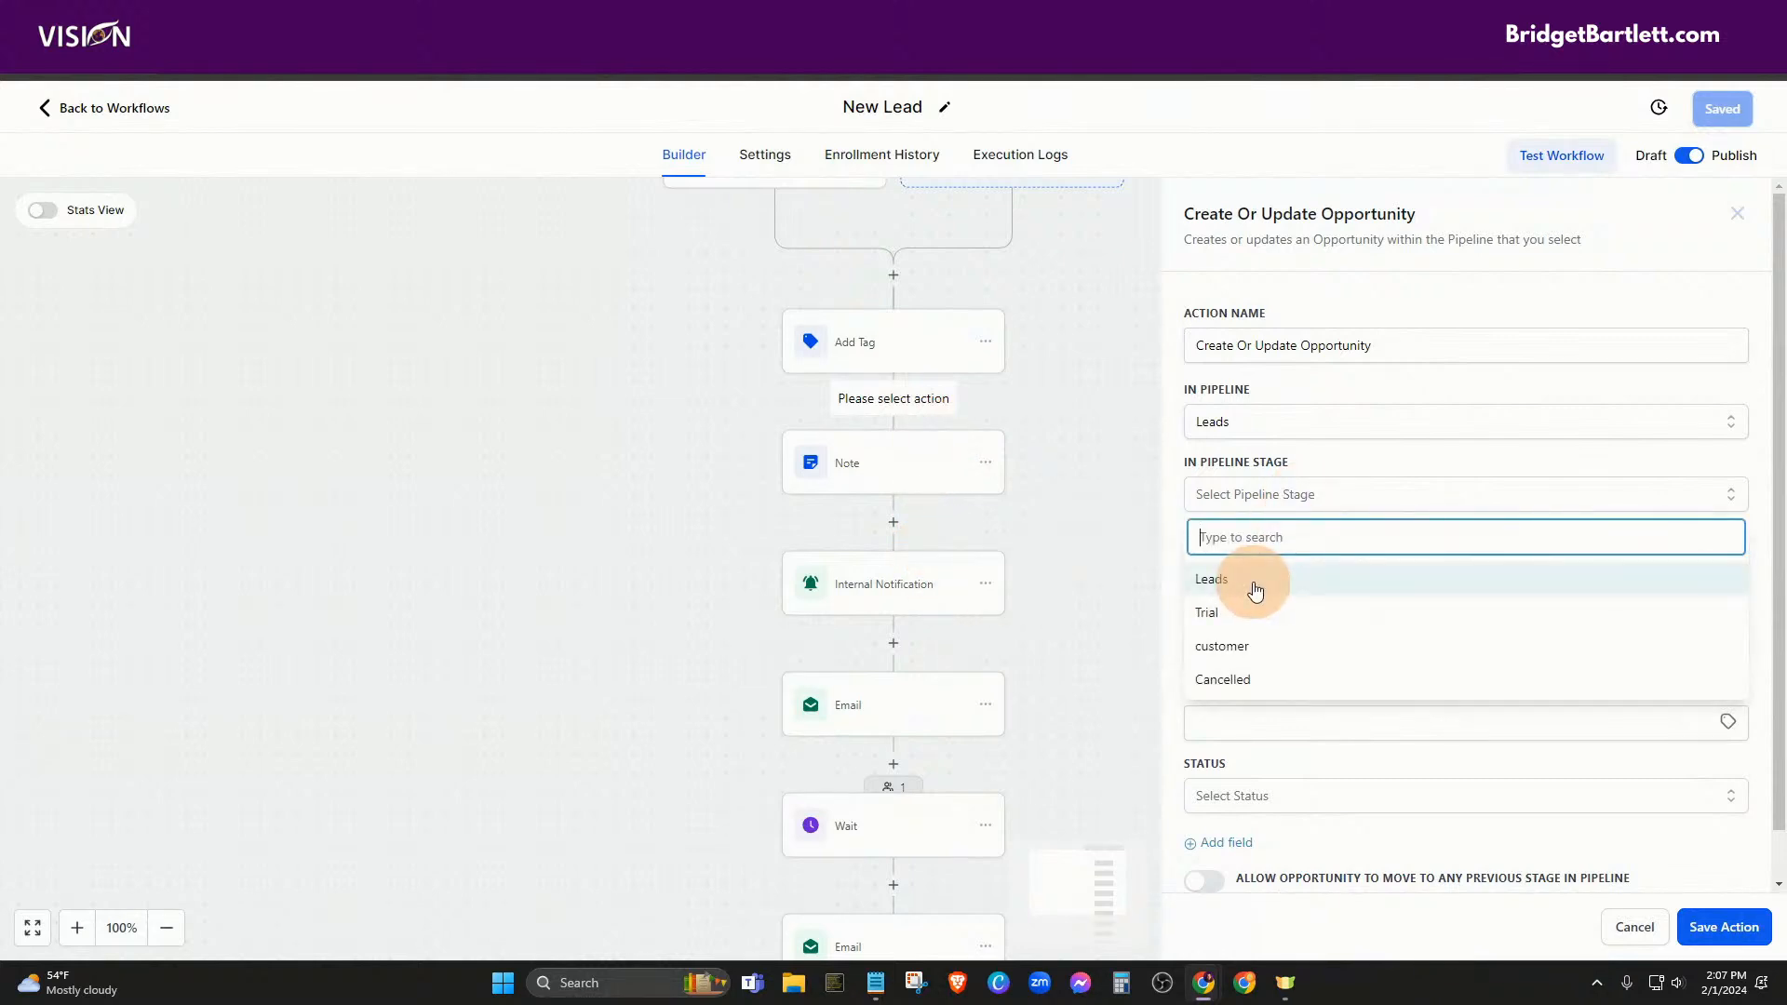
{"action": "left_click", "coordinate": [1256, 584]}
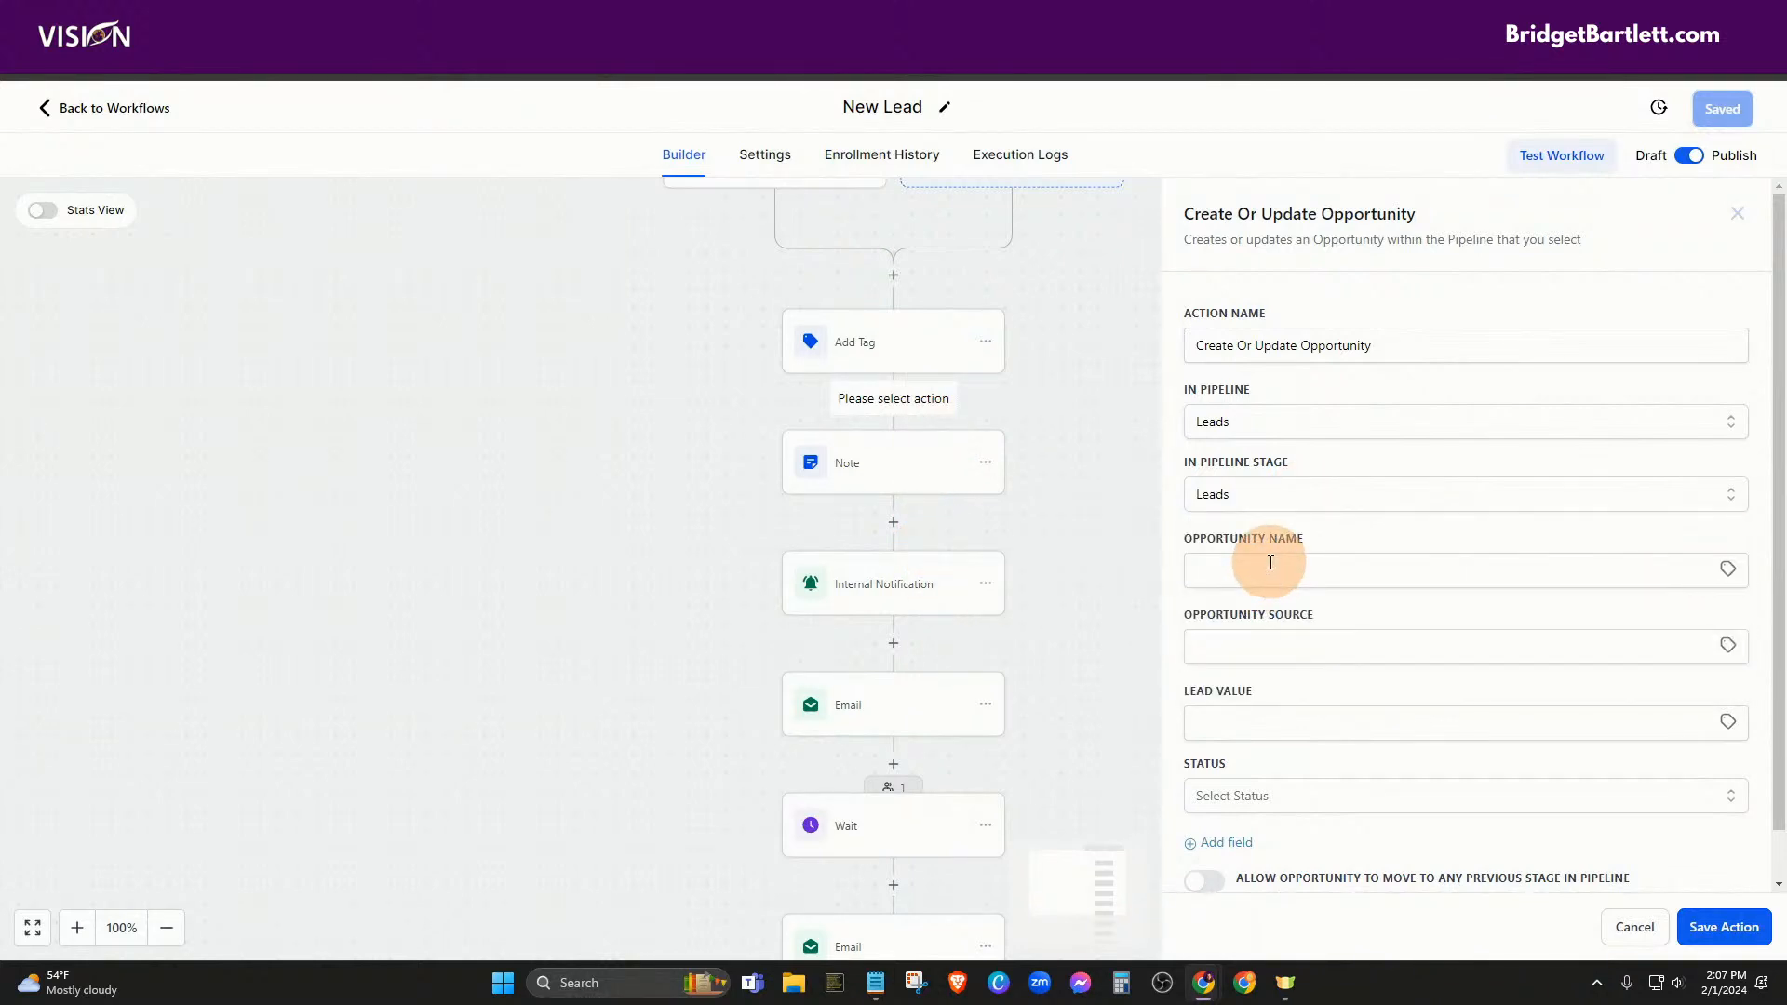
{"action": "left_click", "coordinate": [1270, 564]}
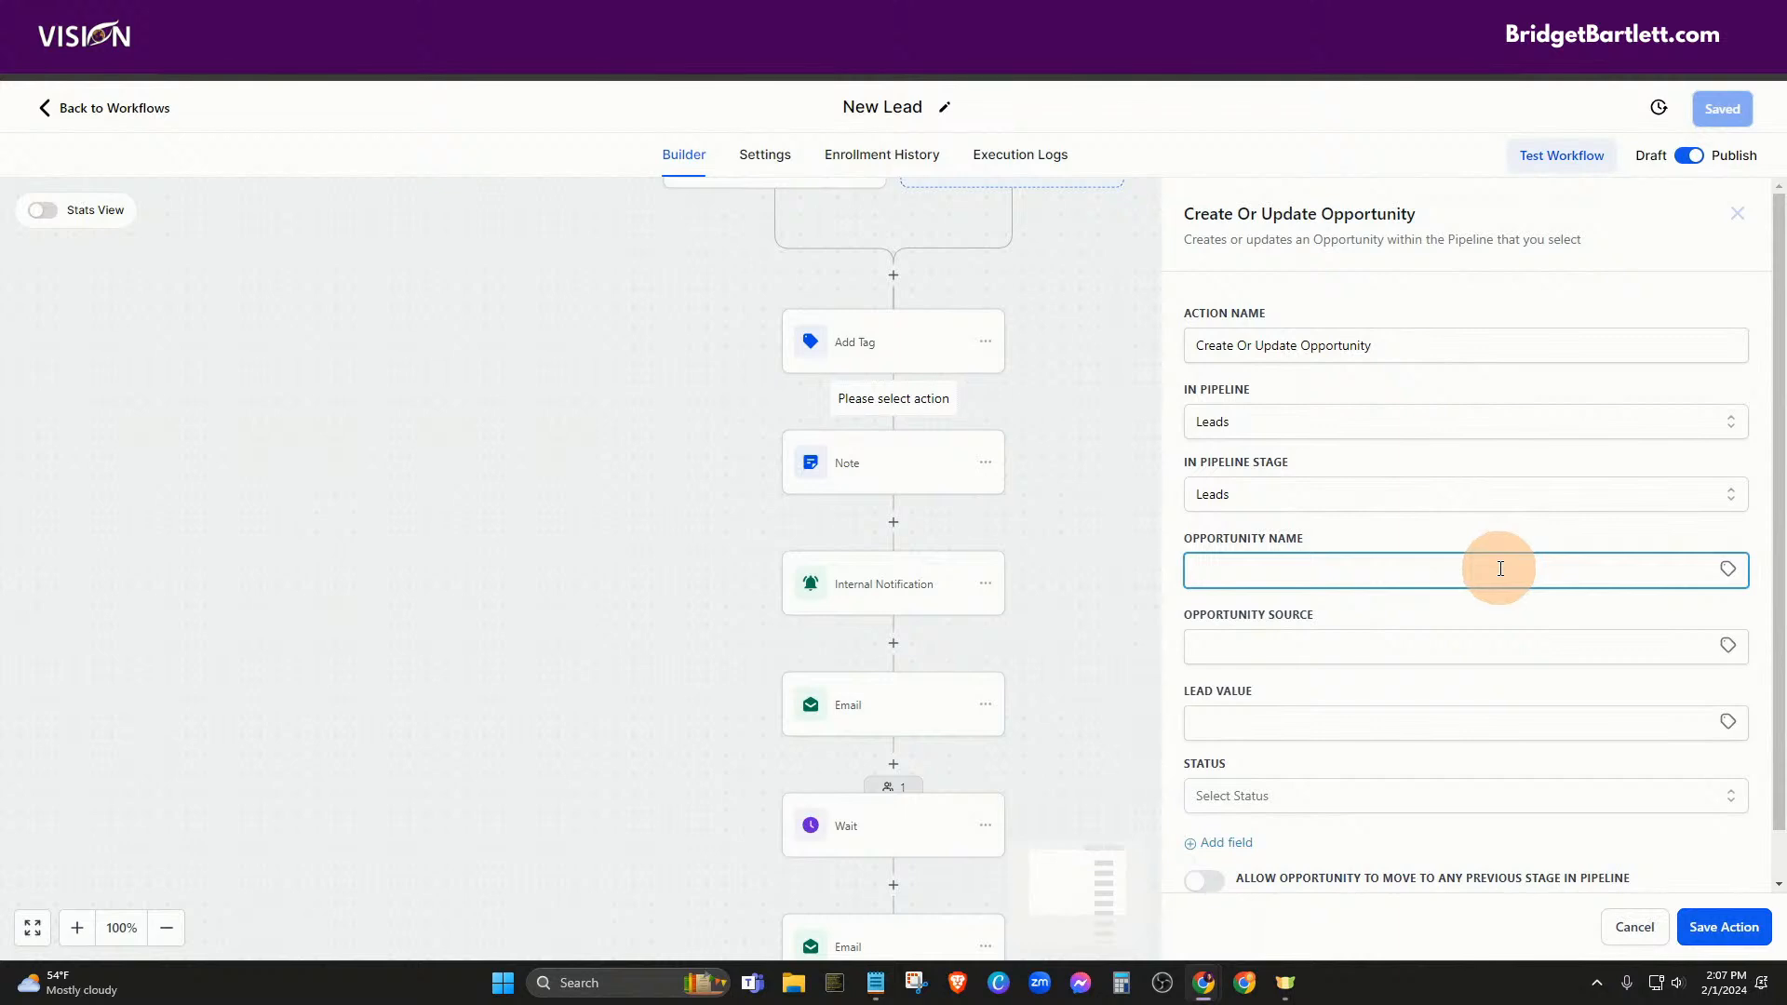
{"action": "left_click", "coordinate": [1728, 569]}
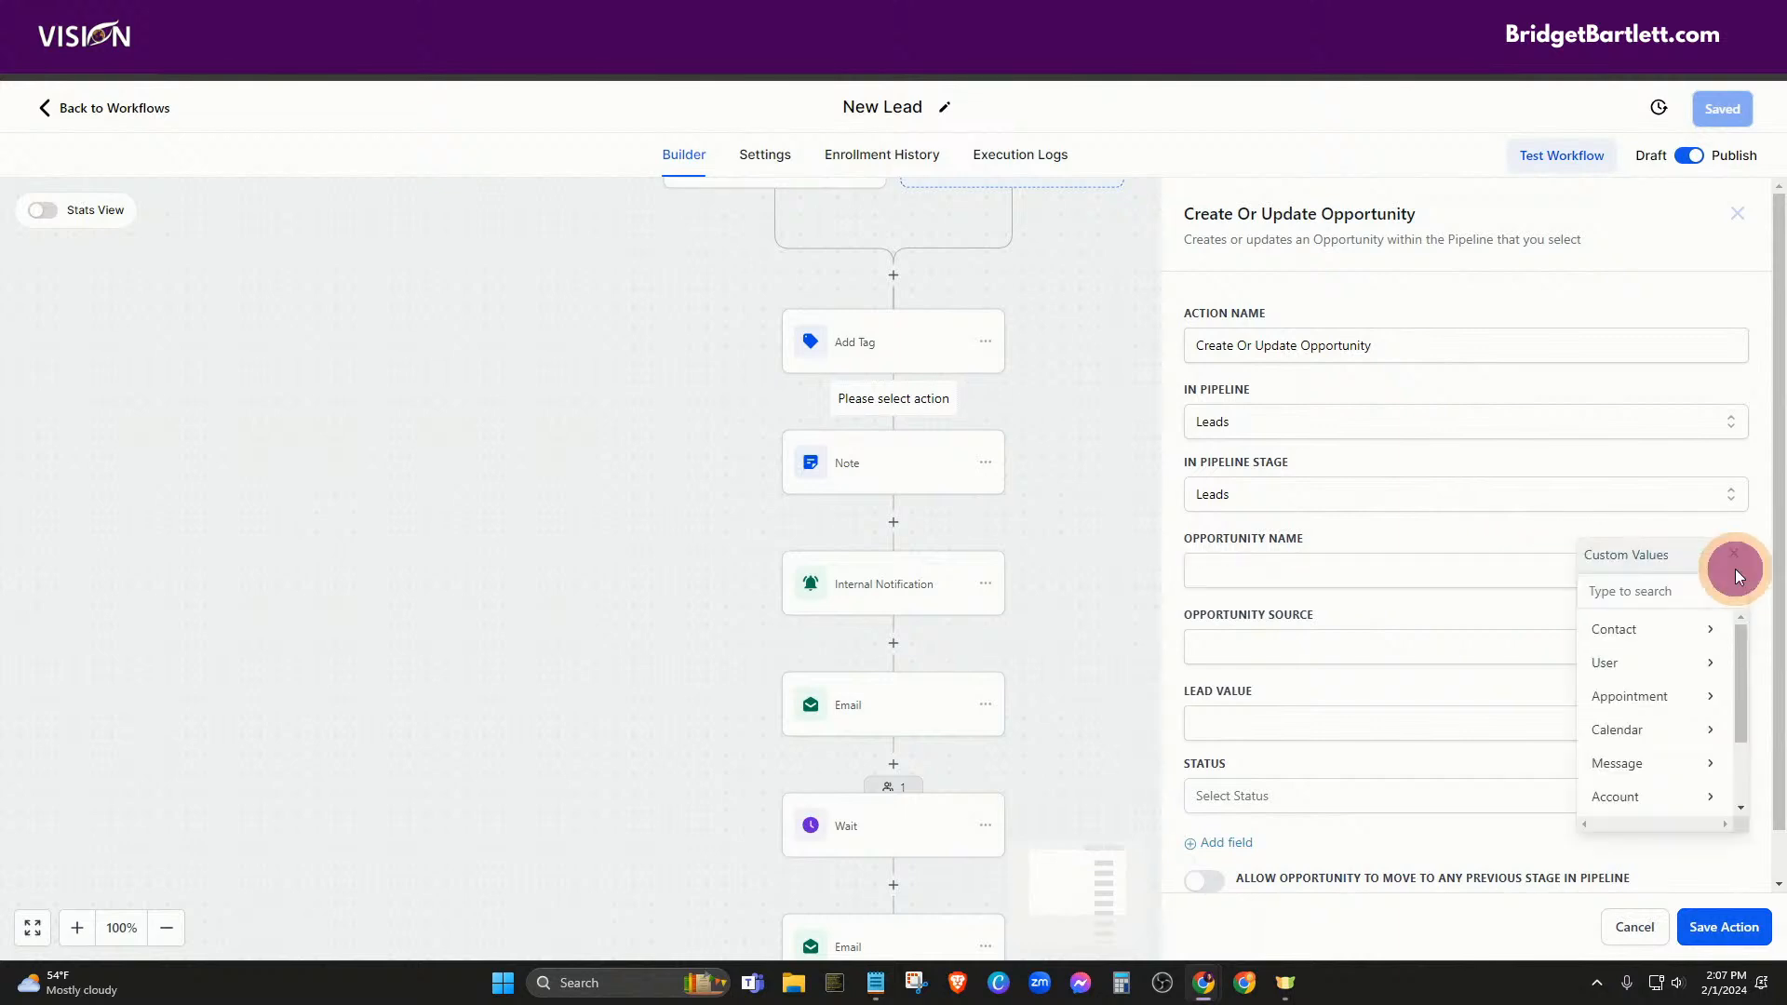
Set opportunity name to {{contact.name}} and source to {{contact.source}}, leaving lead value empty
{"action": "left_click", "coordinate": [1631, 637]}
{"action": "left_click", "coordinate": [1651, 629]}
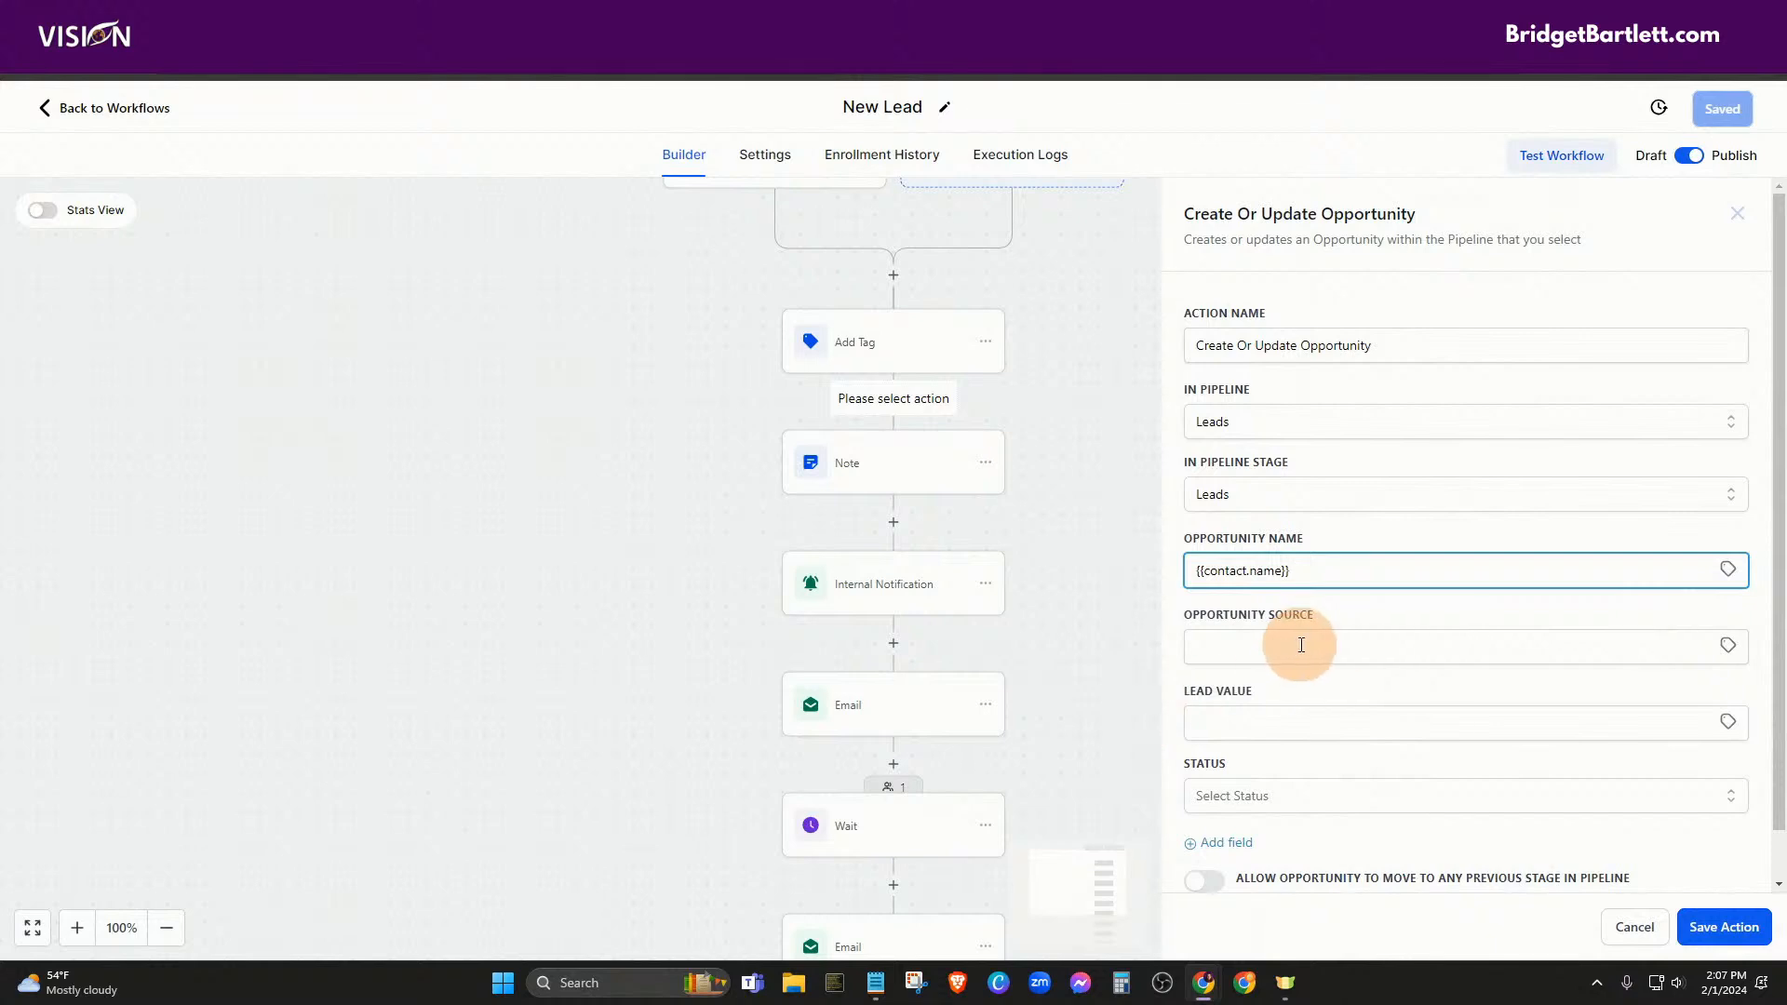
{"action": "left_click", "coordinate": [1301, 645]}
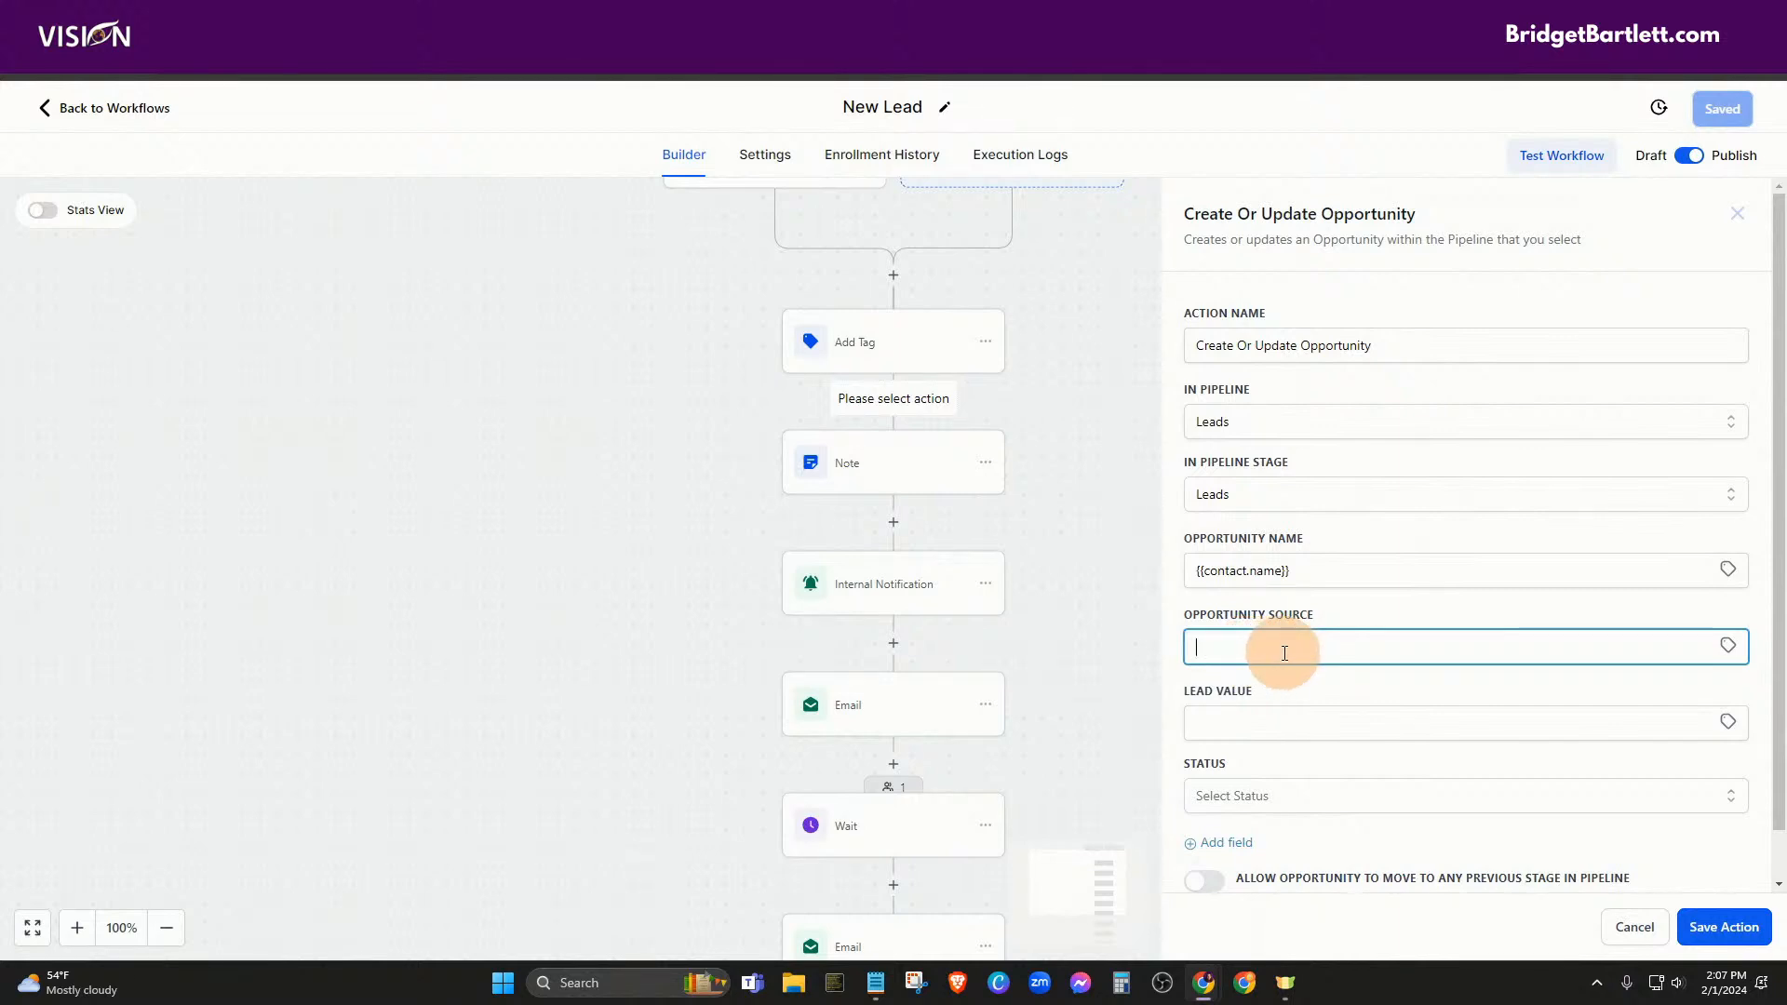
{"action": "left_click", "coordinate": [1727, 645]}
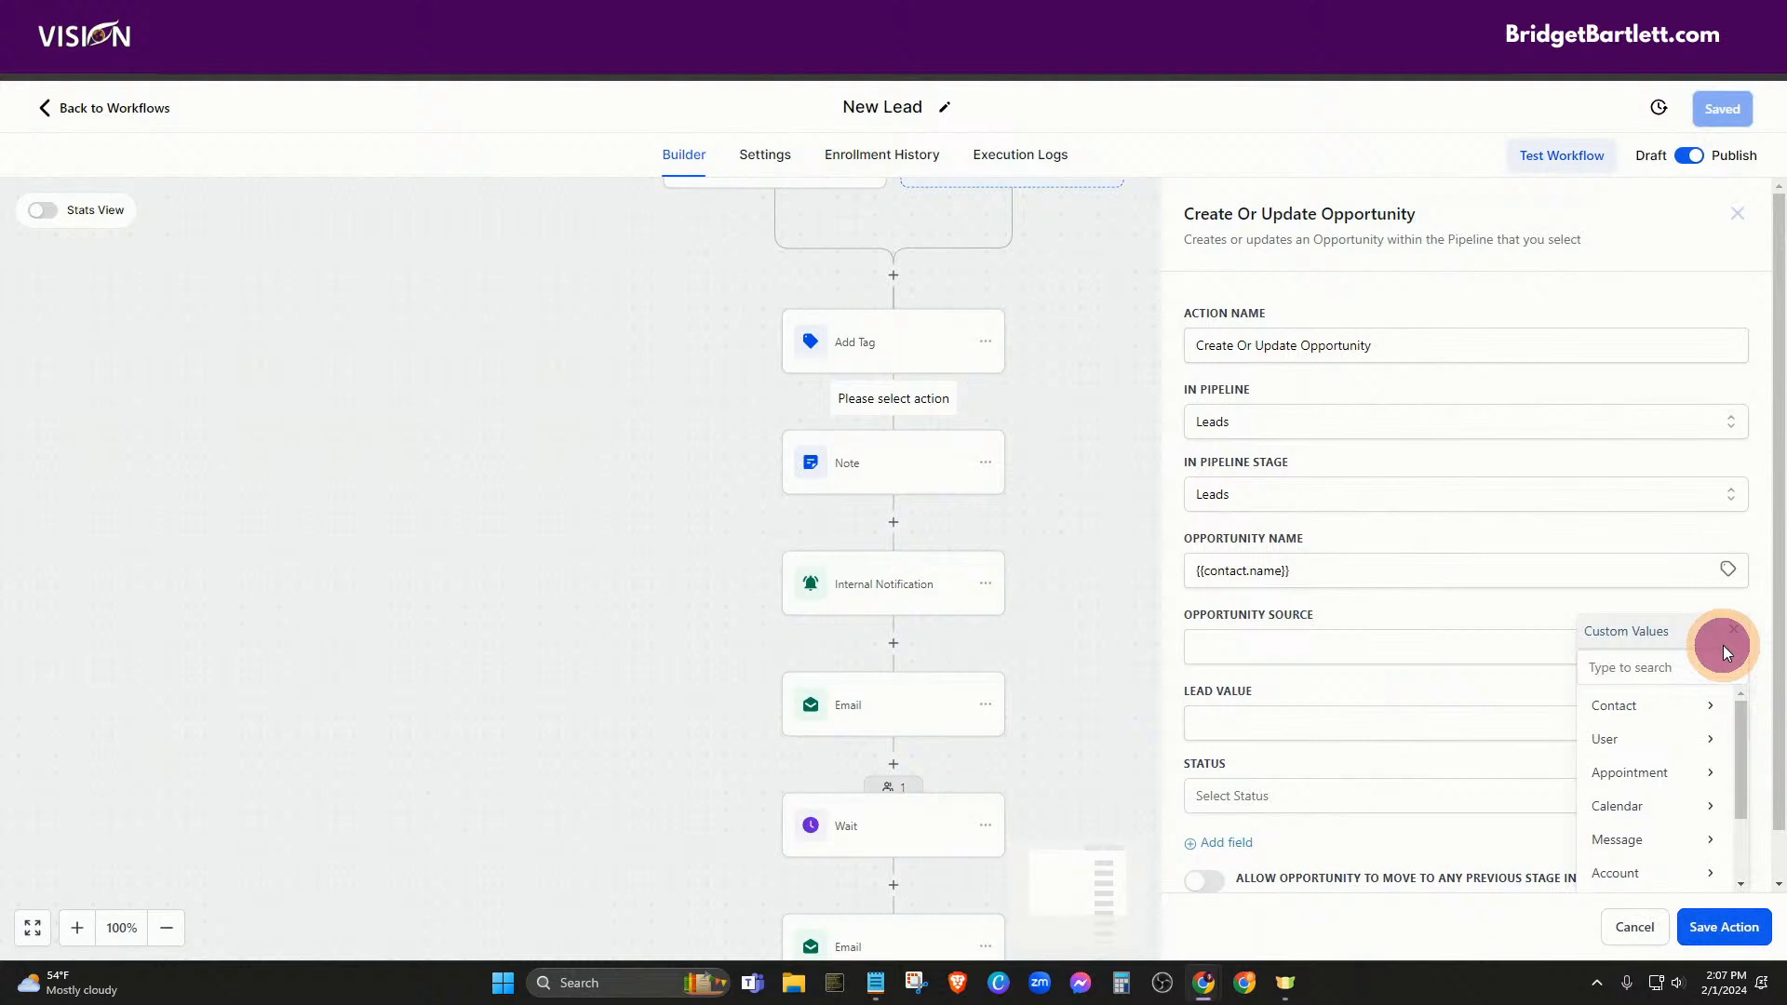
{"action": "left_click", "coordinate": [1652, 705]}
{"action": "scroll", "coordinate": [1654, 806], "scroll_direction": "down", "scroll_amount": 2}
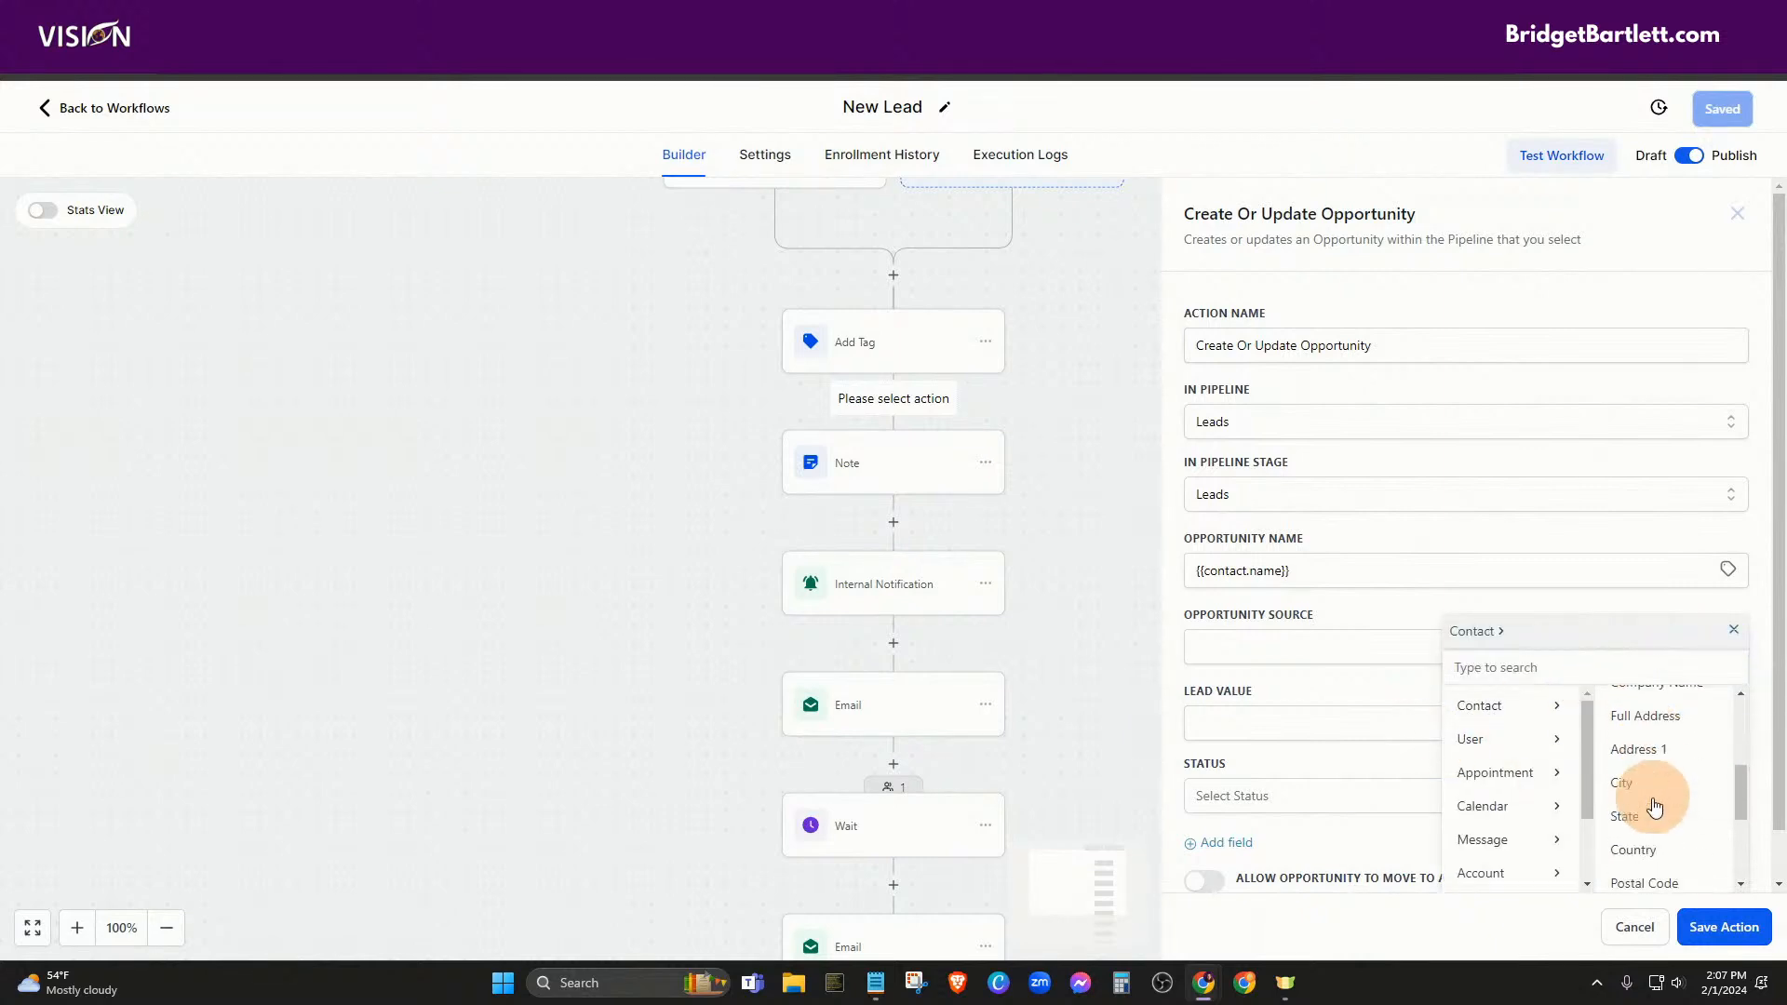
{"action": "scroll", "coordinate": [1654, 819], "scroll_direction": "down", "scroll_amount": 3}
{"action": "left_click", "coordinate": [1659, 852]}
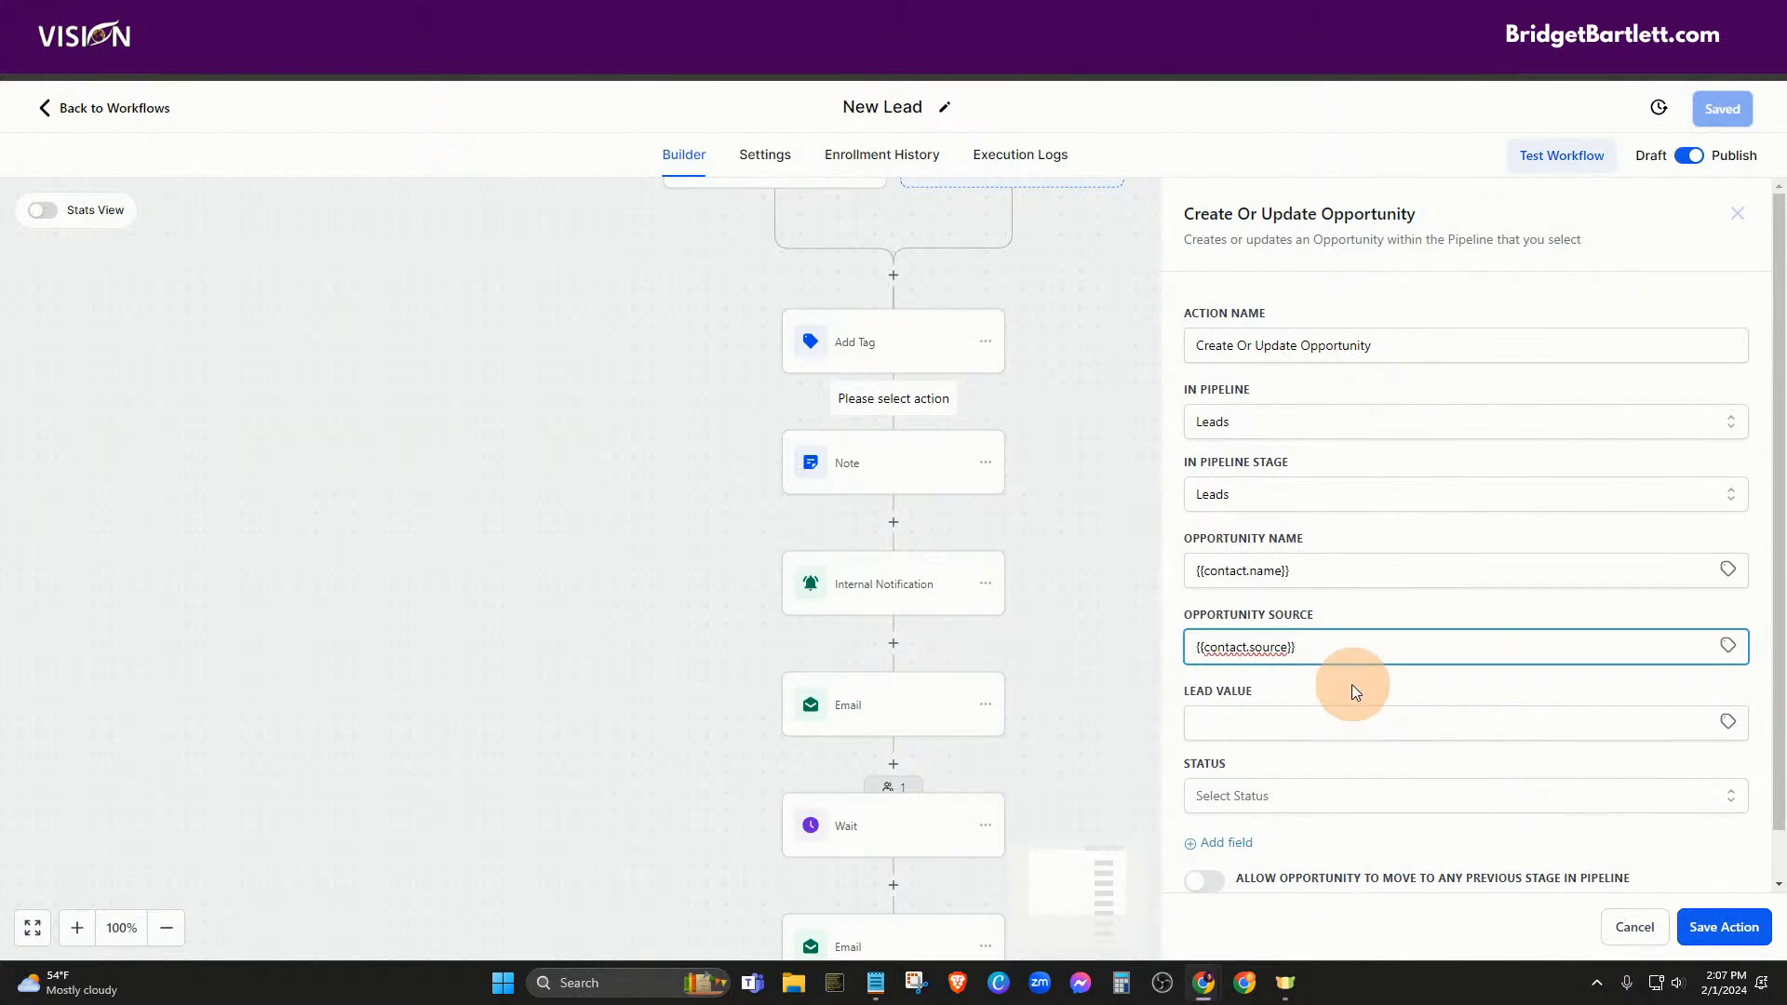
{"action": "left_click", "coordinate": [1231, 725]}
{"action": "left_click", "coordinate": [1290, 684]}
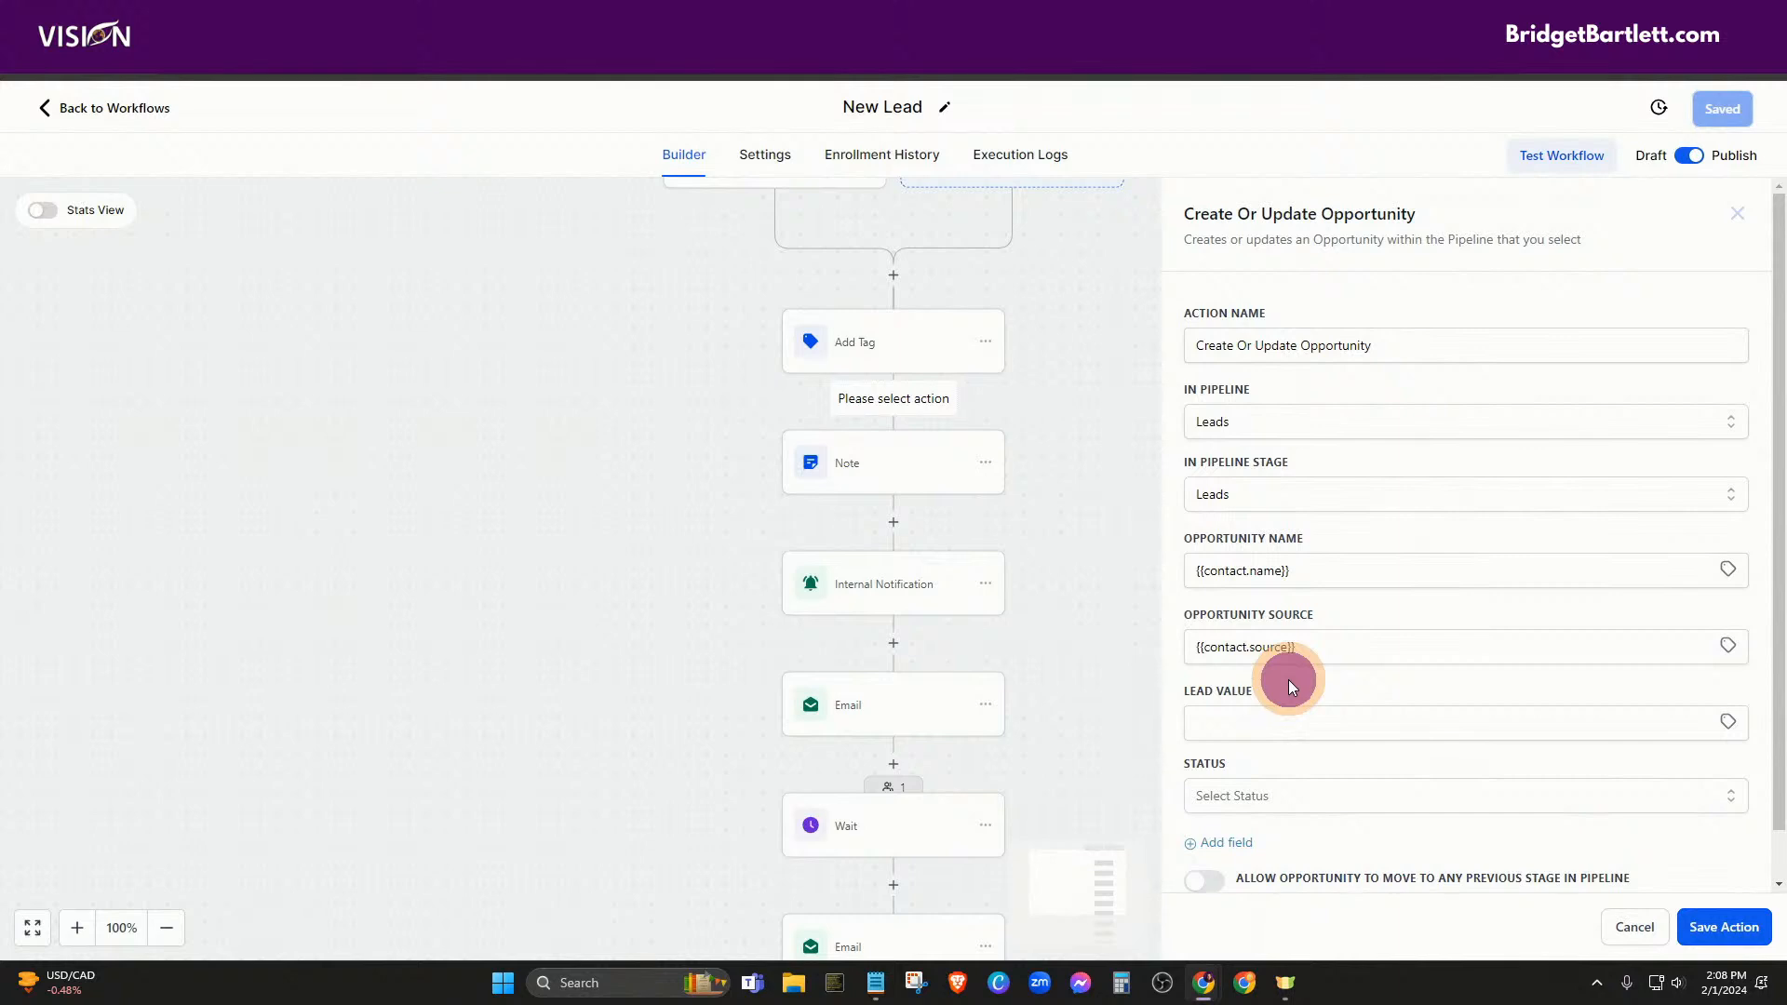
Set the opportunity status to open, keep duplicates disallowed, and save the action
{"action": "left_click", "coordinate": [1242, 799]}
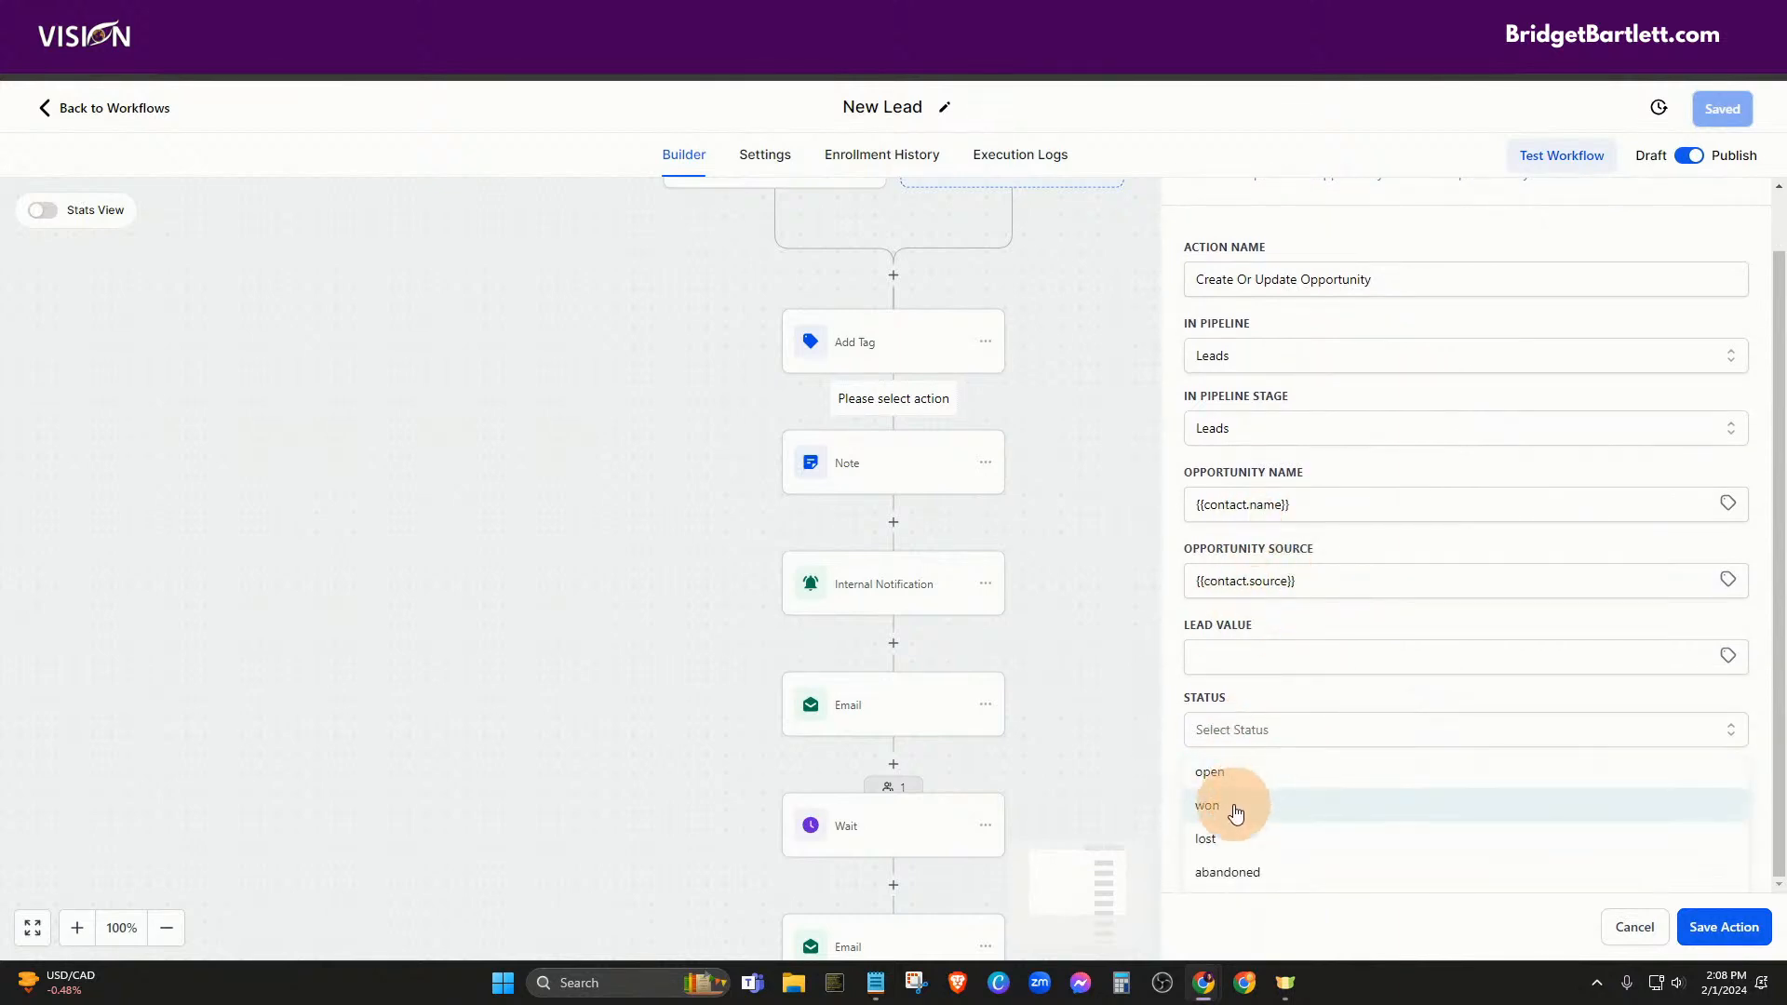
{"action": "left_click", "coordinate": [1234, 778]}
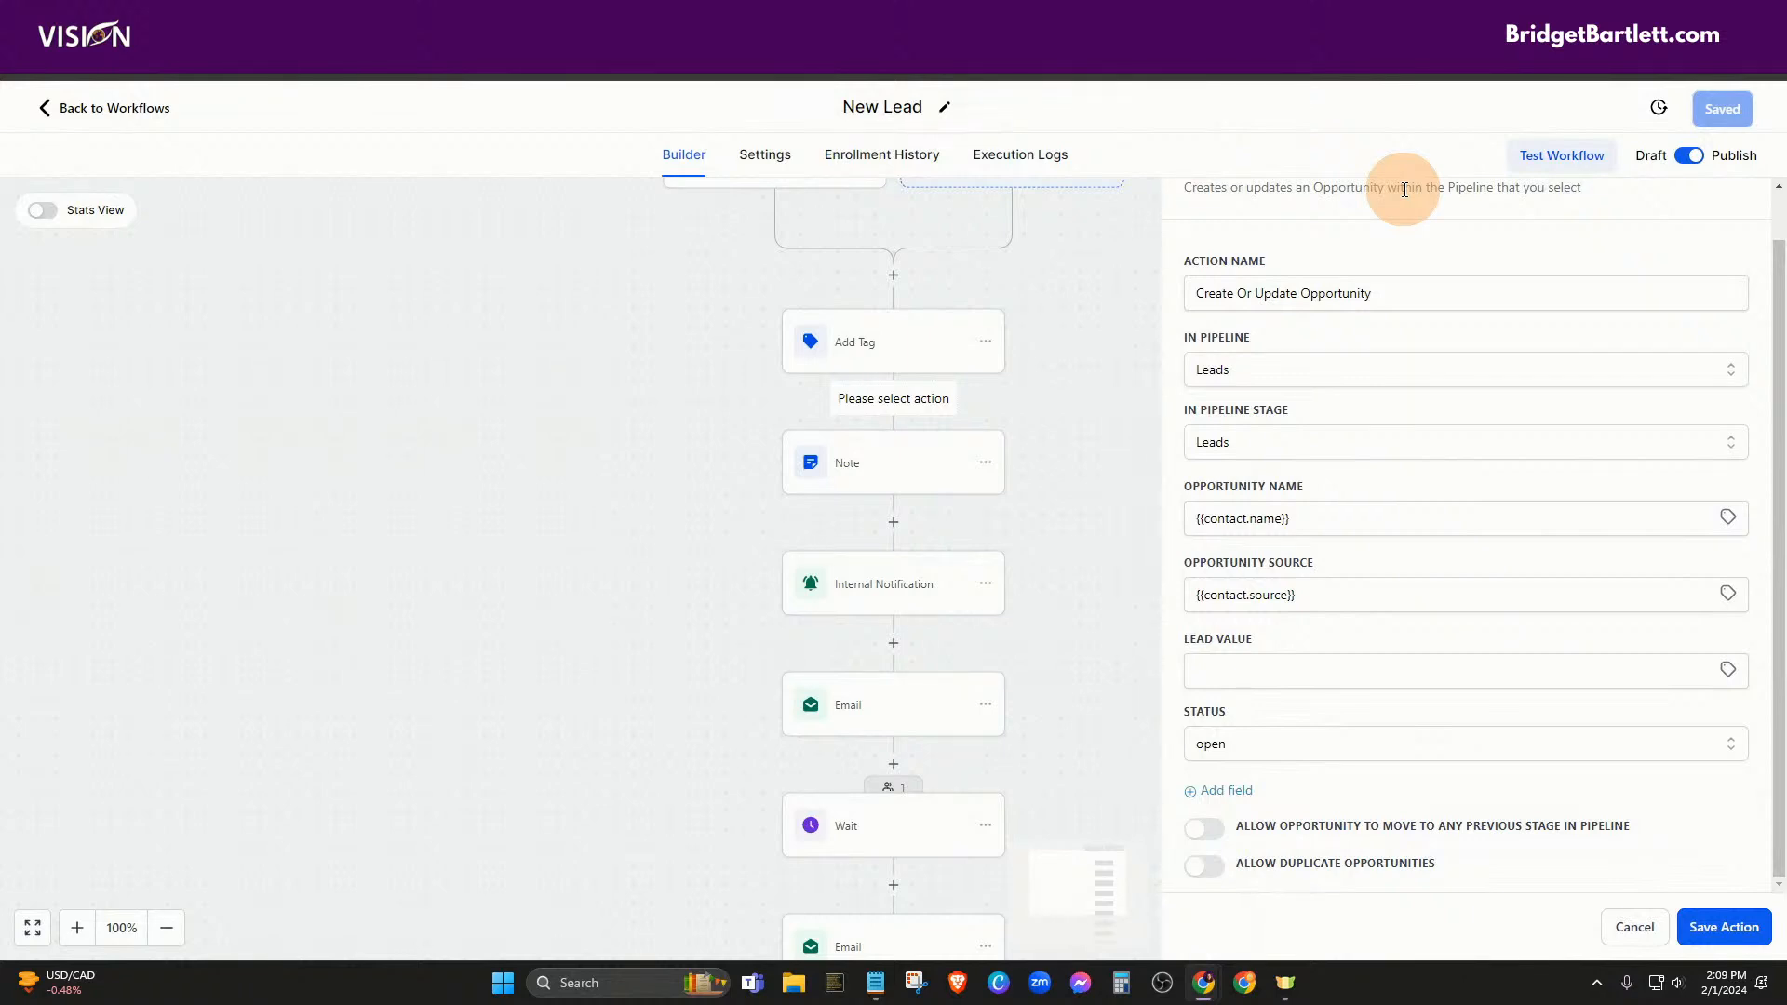
{"action": "left_click", "coordinate": [1214, 880]}
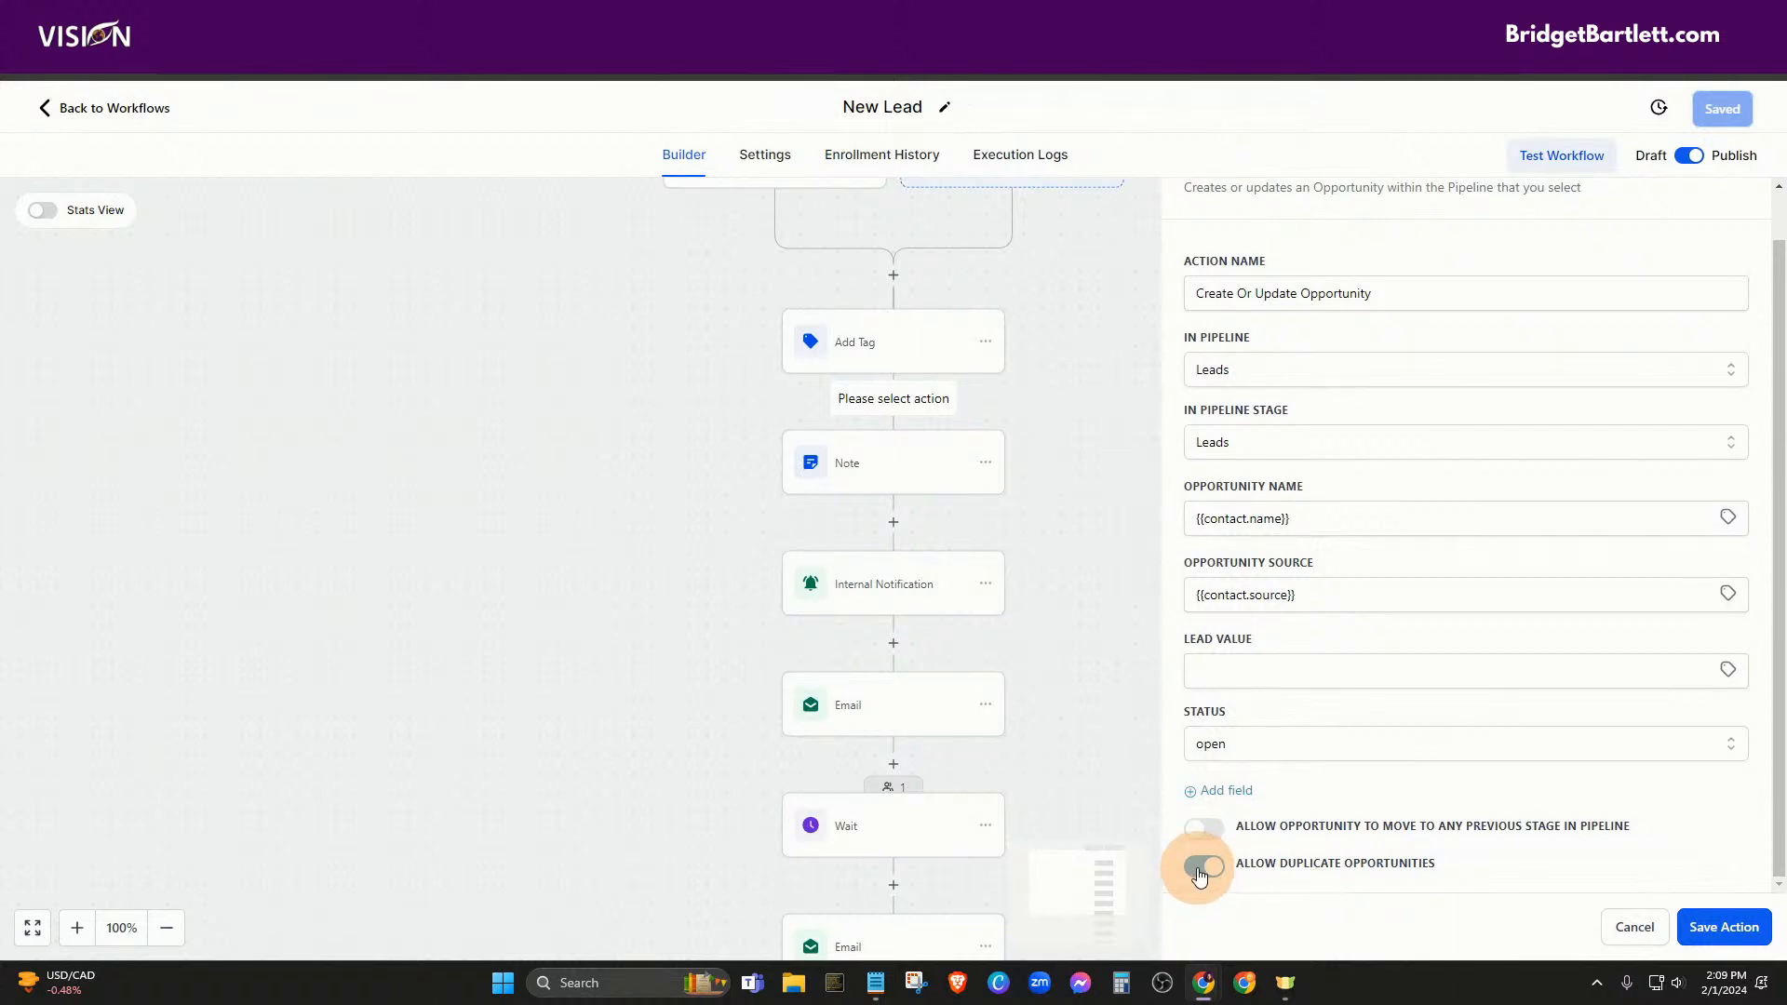
{"action": "left_click", "coordinate": [1203, 868]}
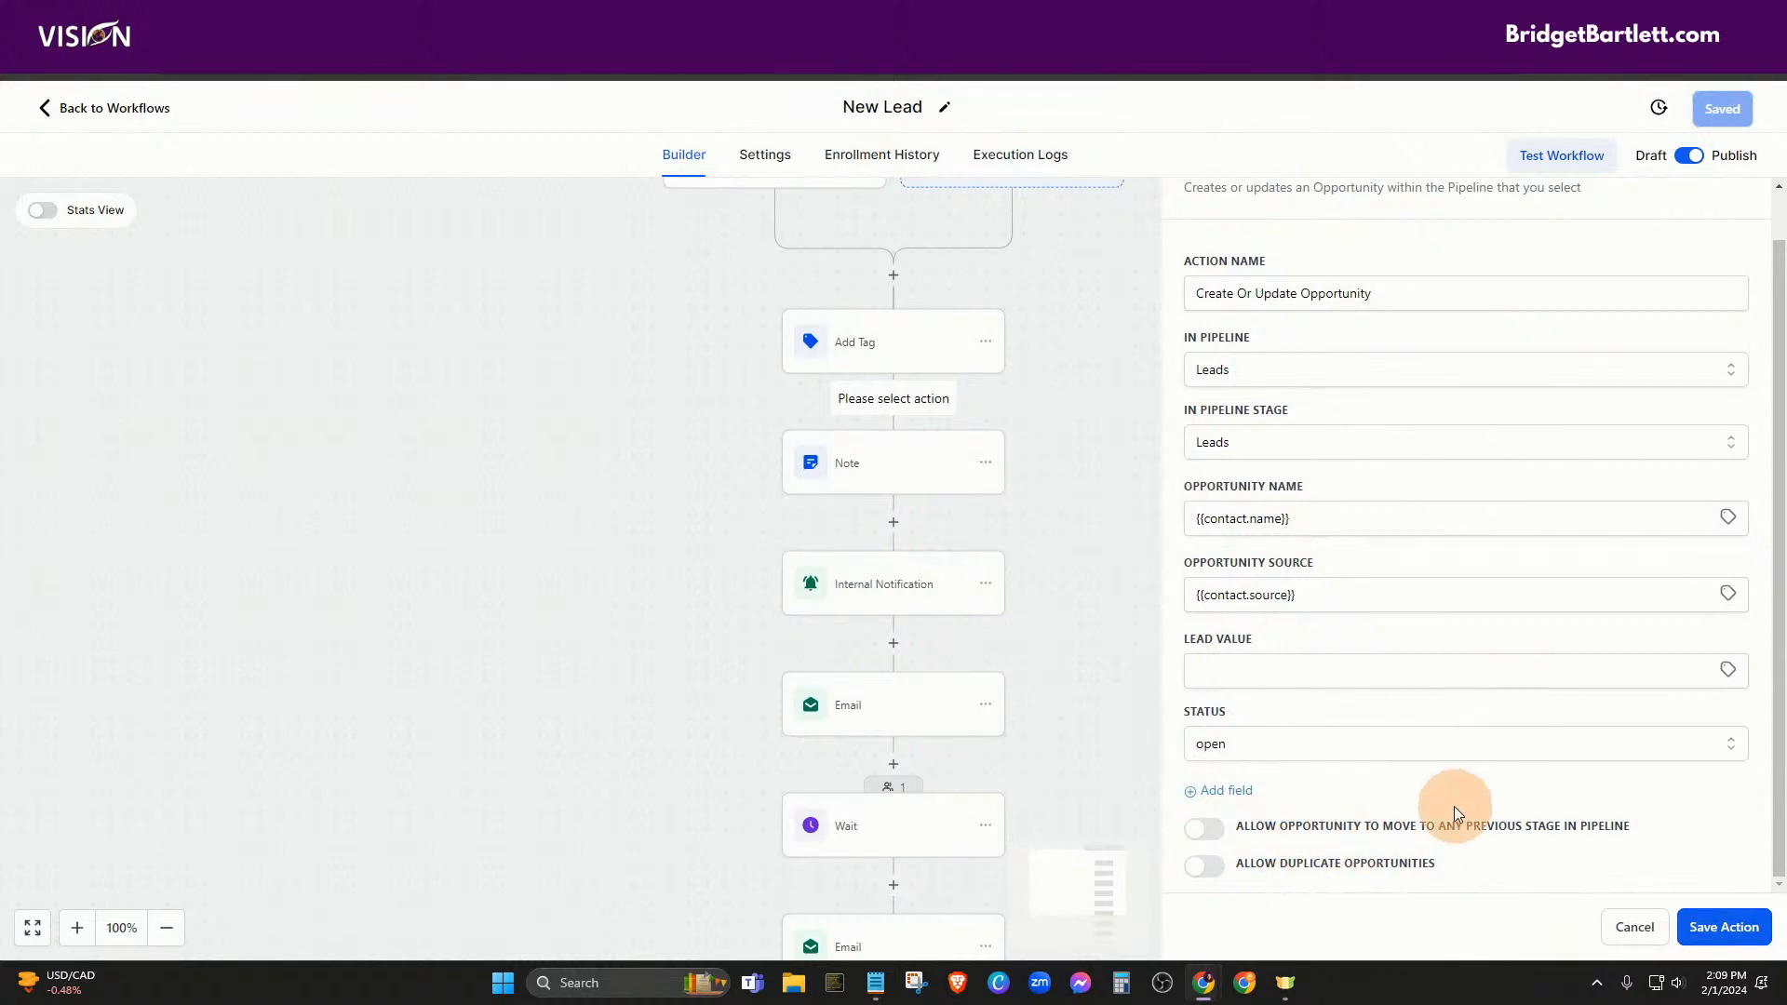
{"action": "left_click", "coordinate": [1724, 927]}
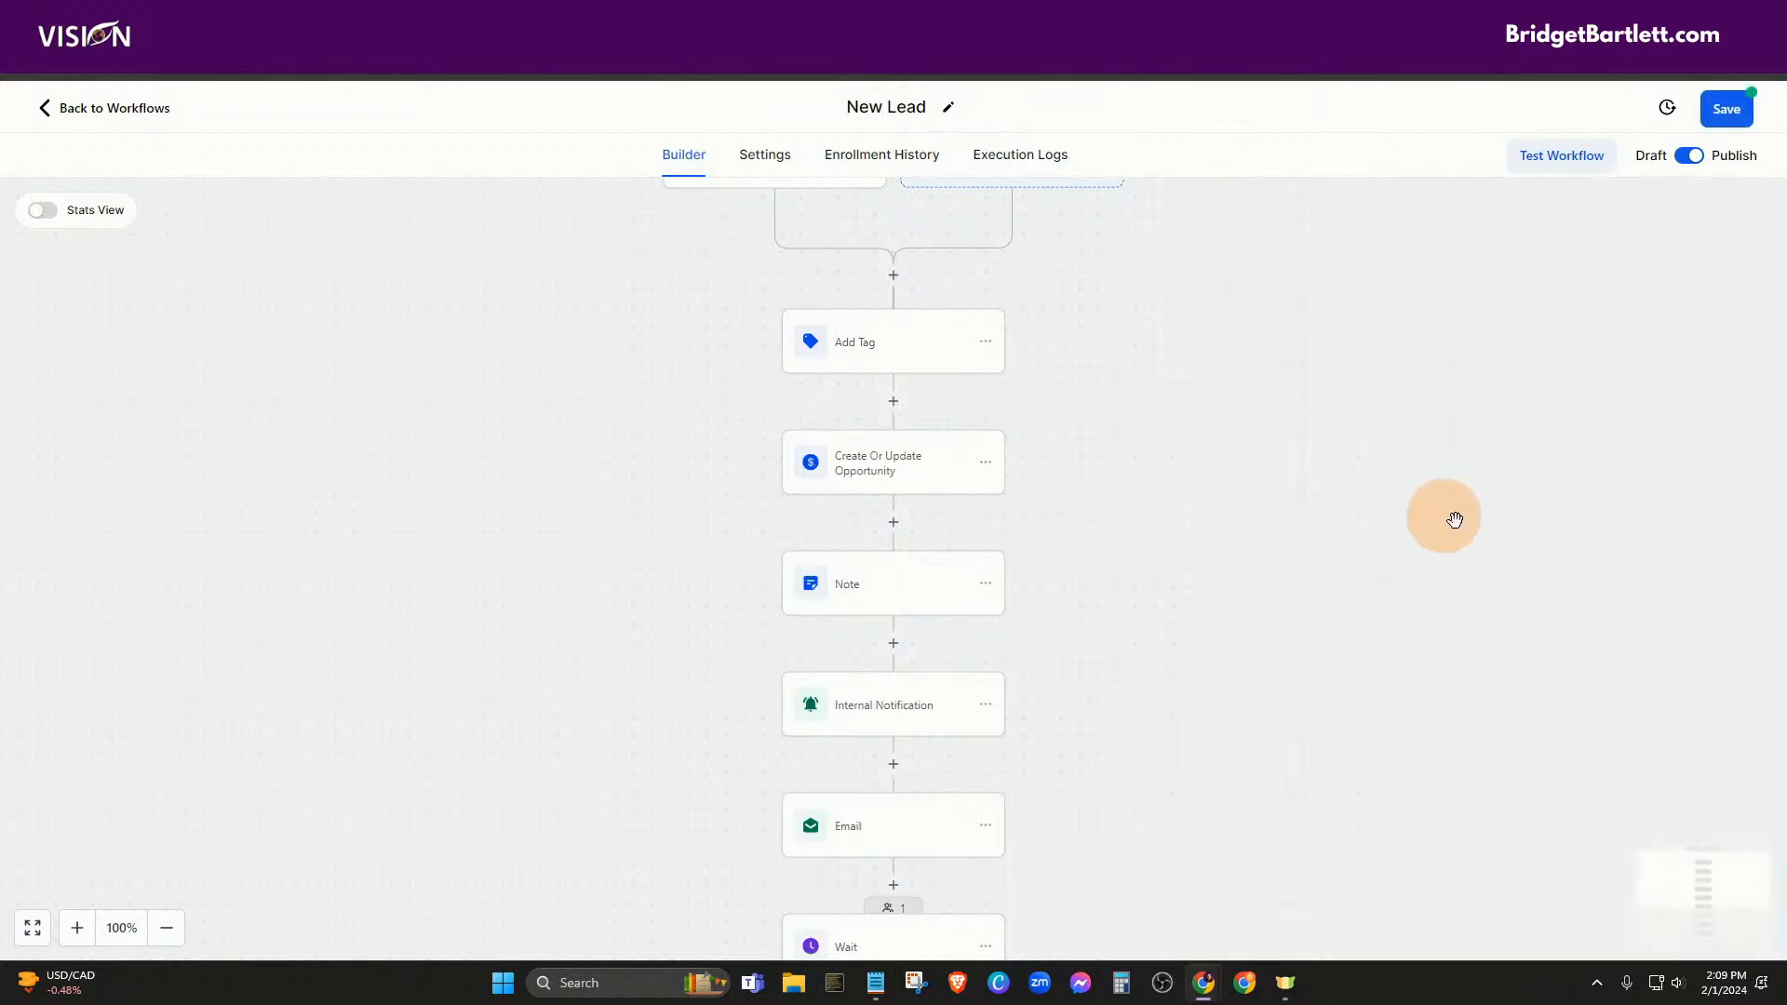
Save the New Lead workflow, check the Opportunities board, and return to the Workflow List
{"action": "left_click", "coordinate": [1725, 109]}
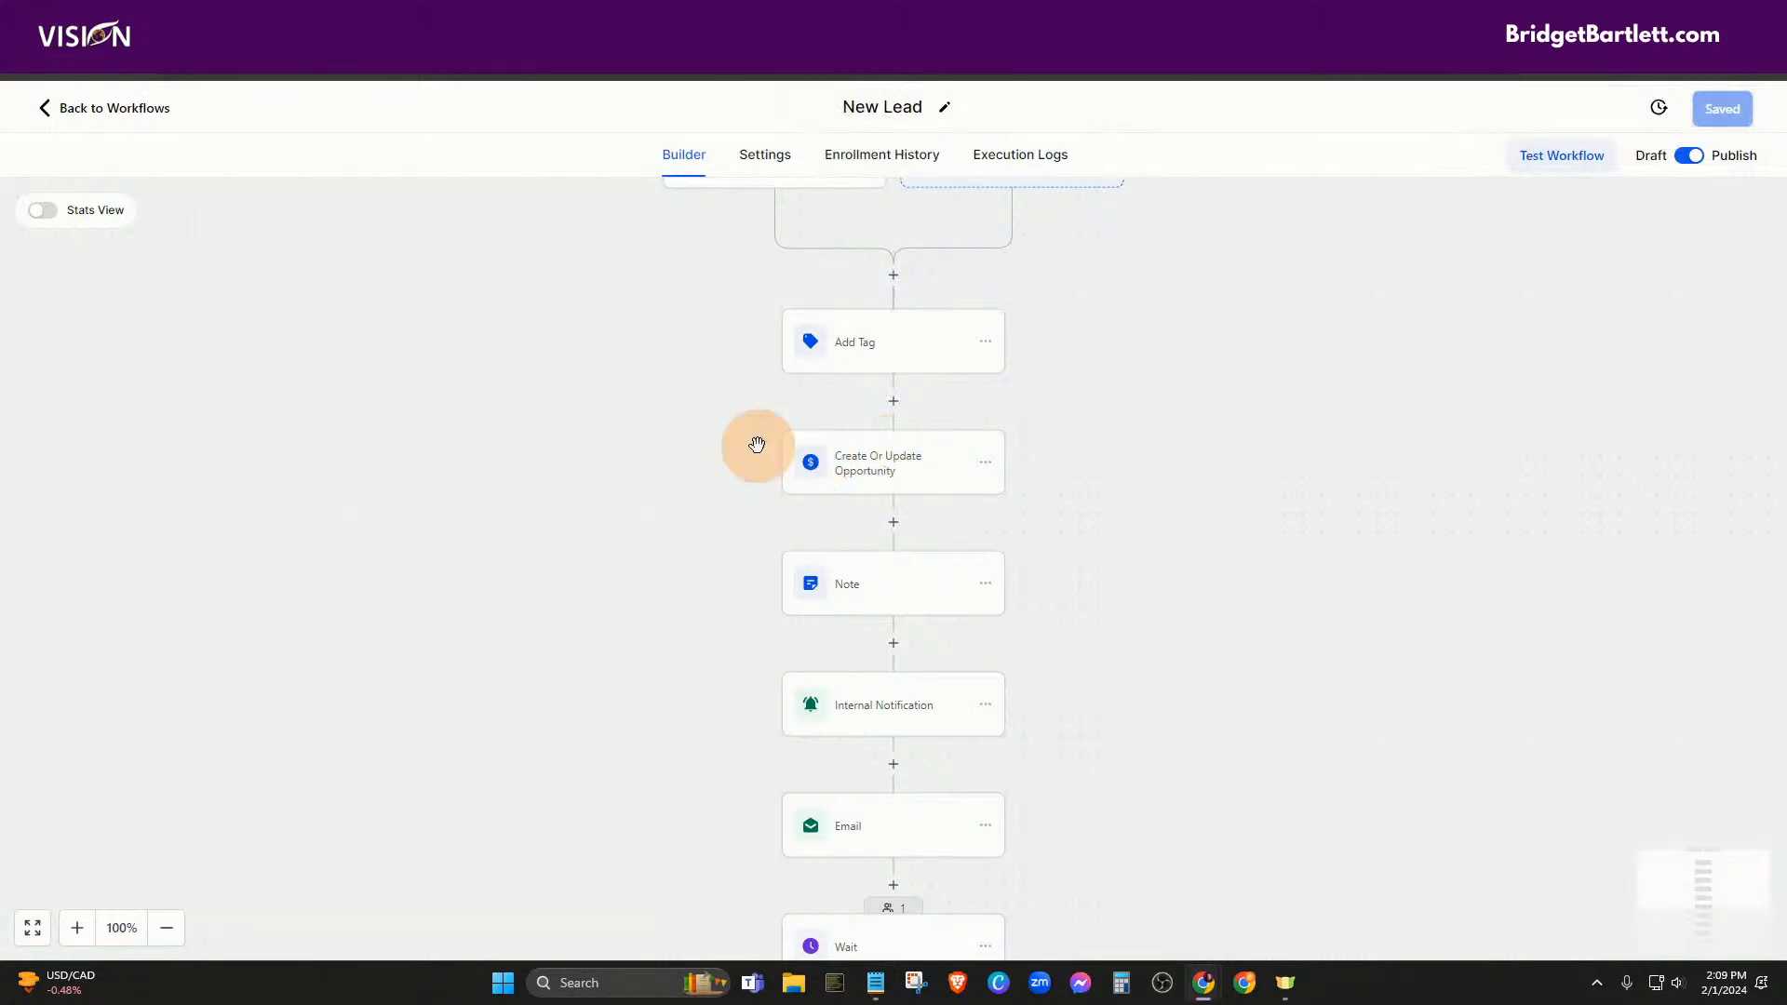
{"action": "left_click", "coordinate": [118, 112]}
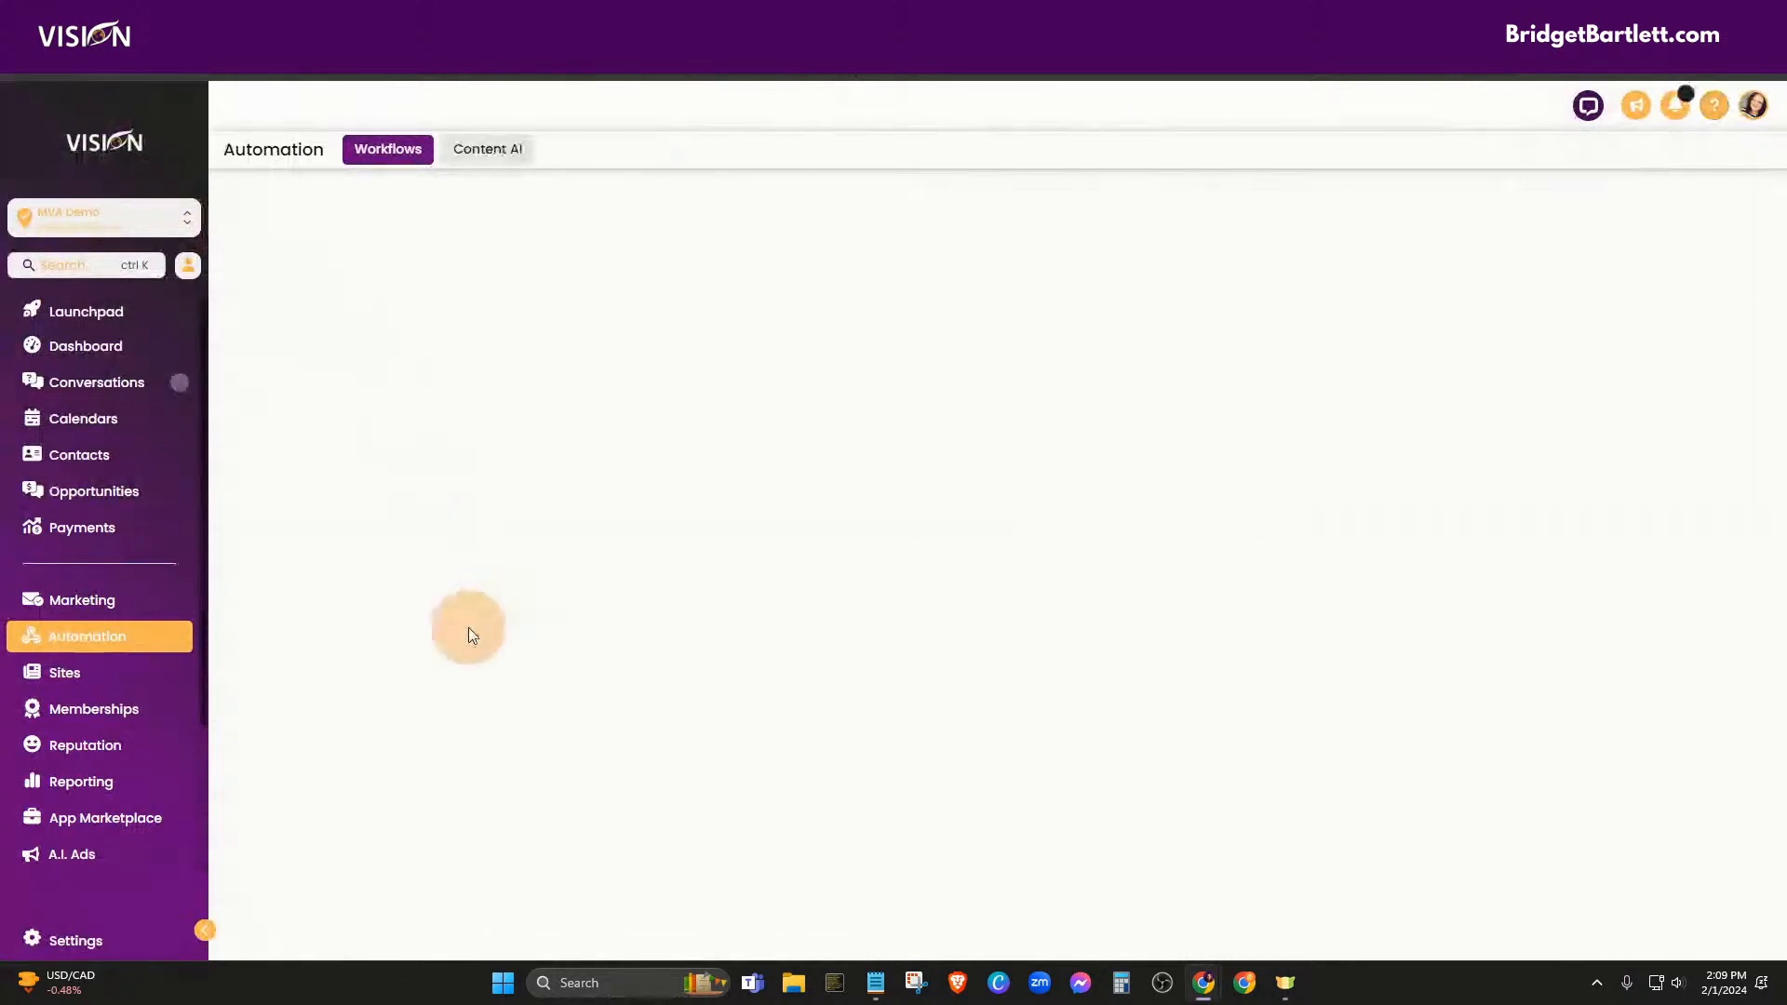
{"action": "left_click", "coordinate": [130, 490]}
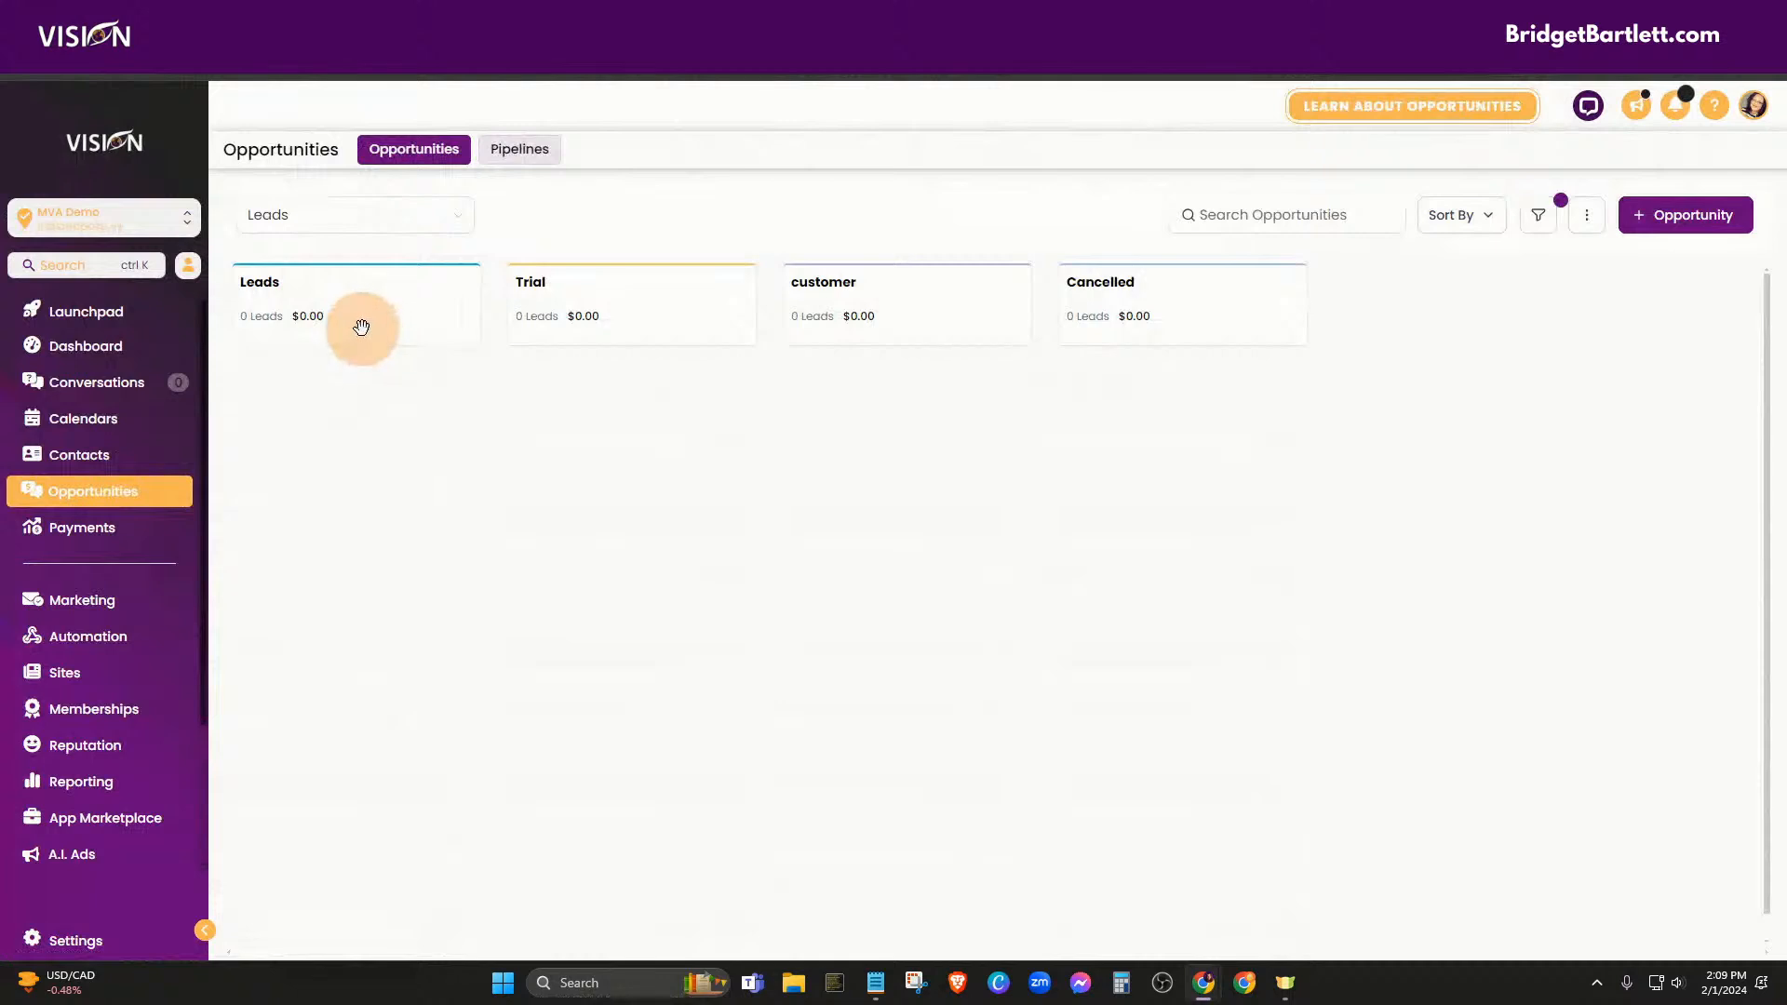
{"action": "left_click", "coordinate": [74, 458]}
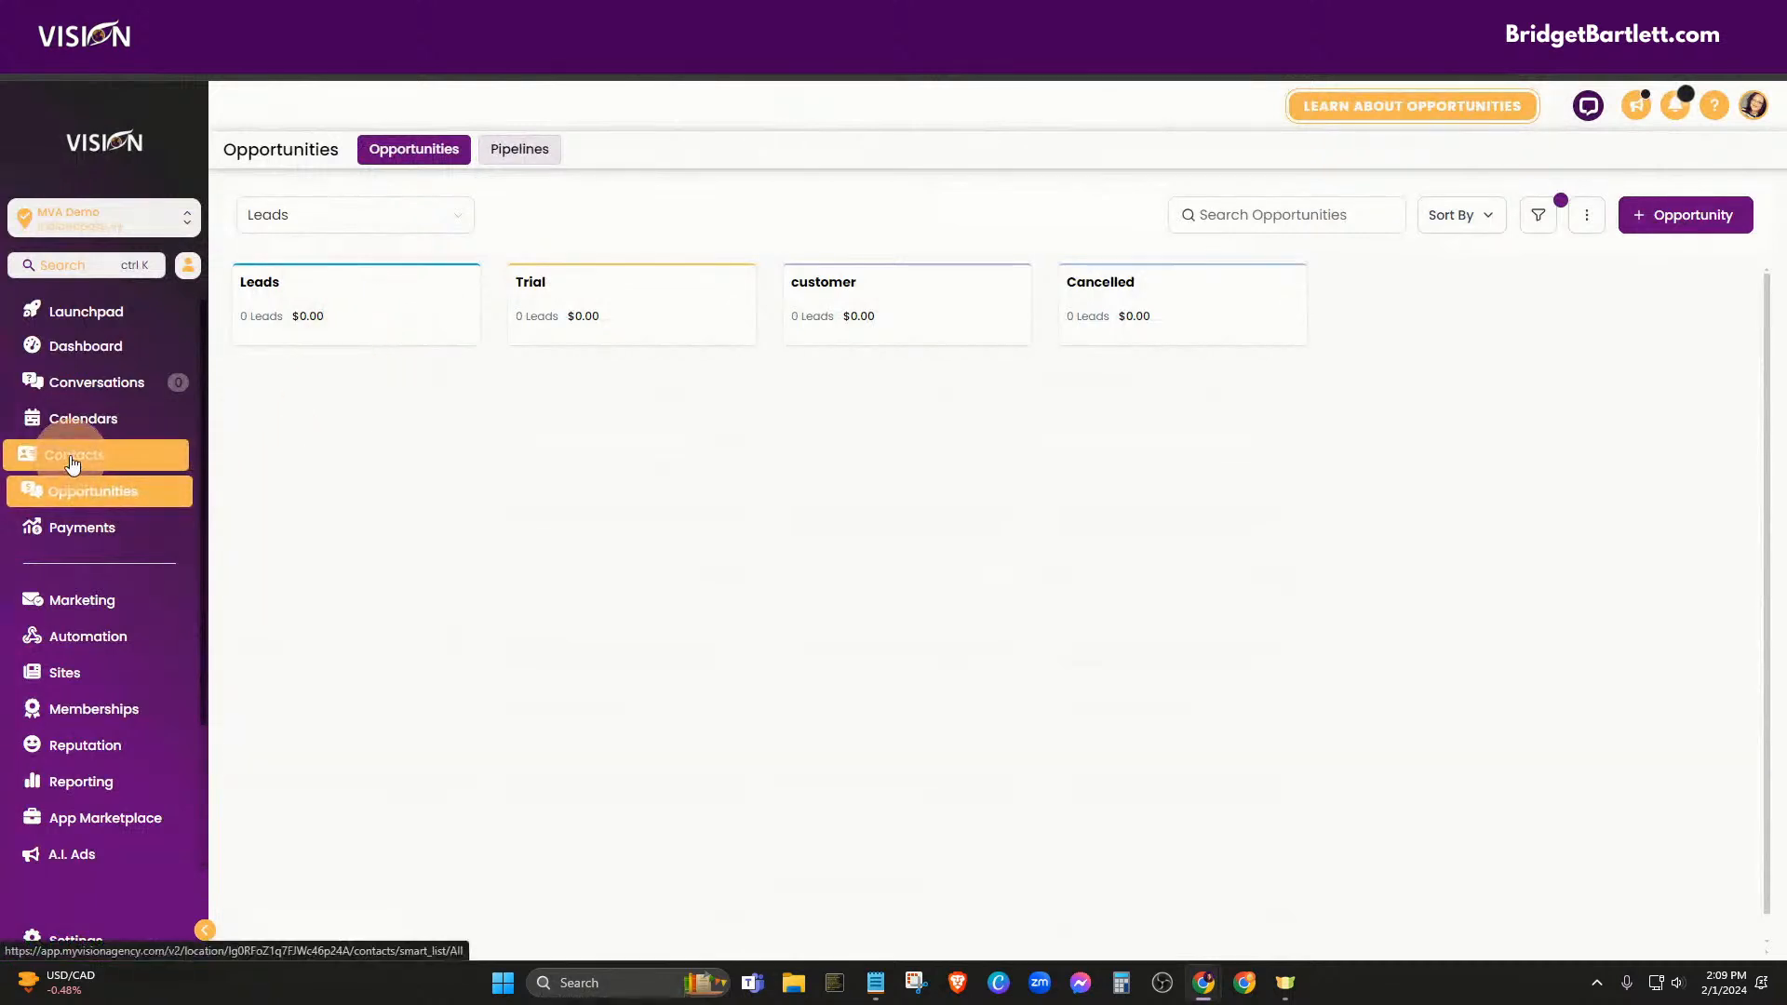
{"action": "left_click", "coordinate": [114, 637]}
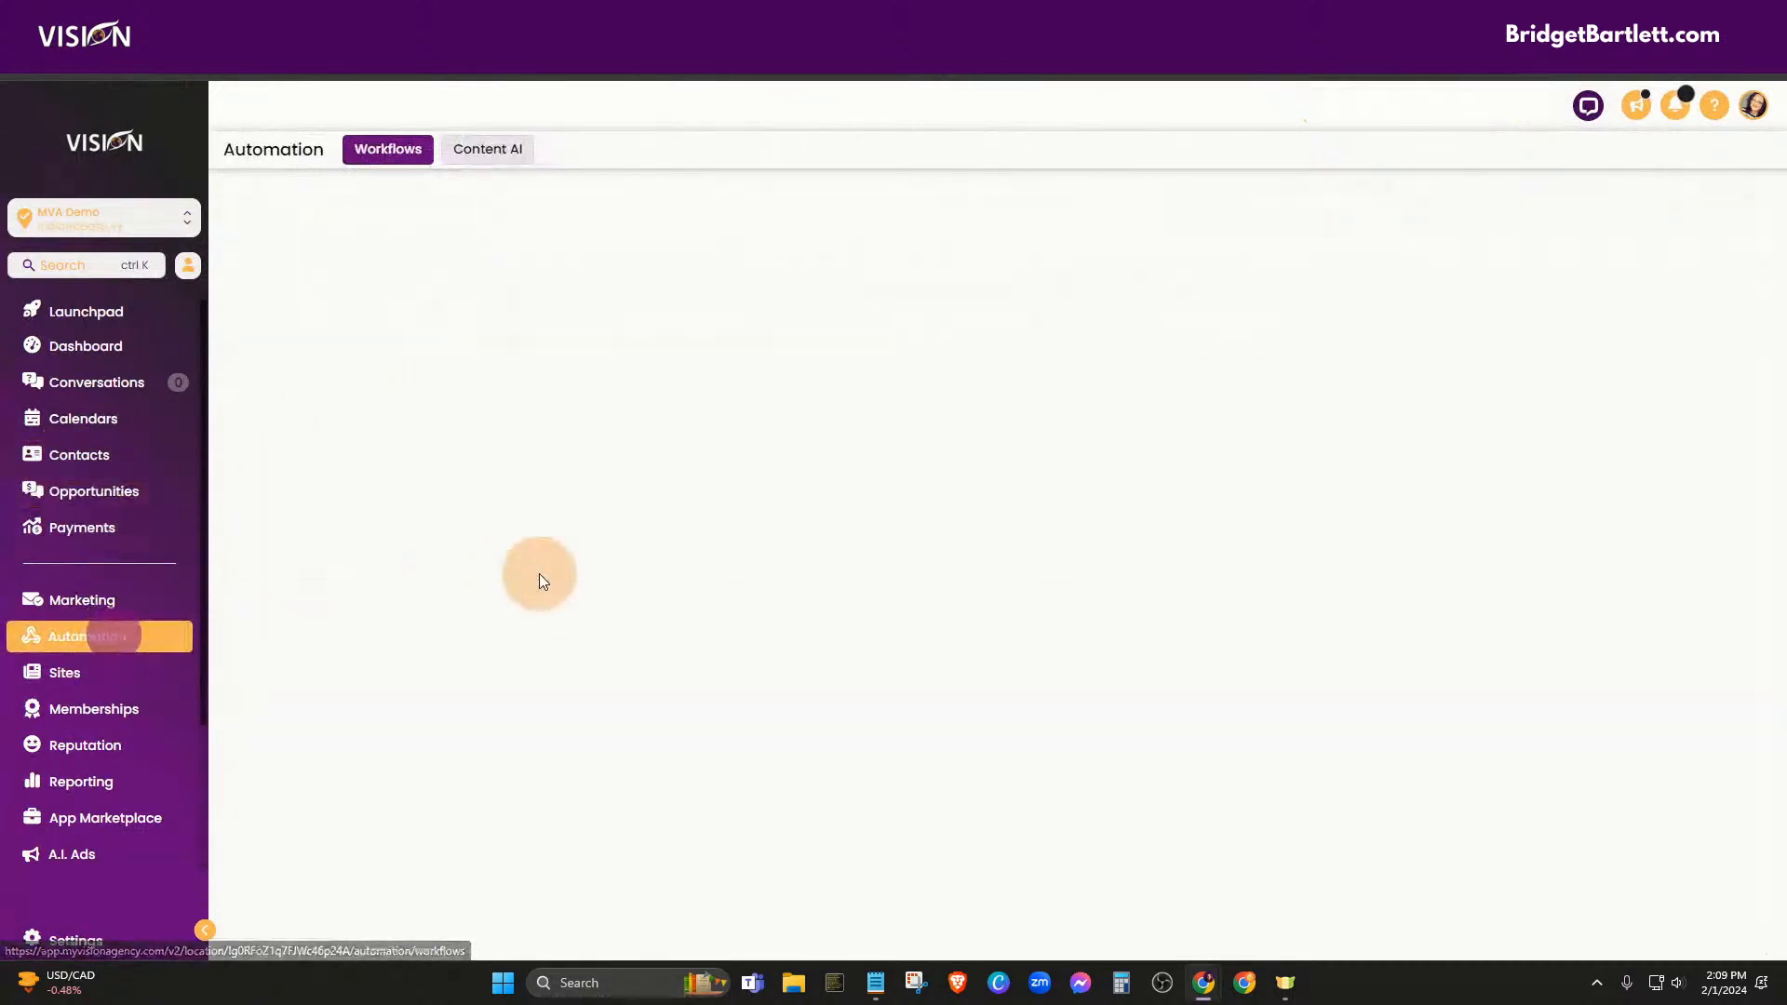
{"action": "left_click", "coordinate": [103, 506]}
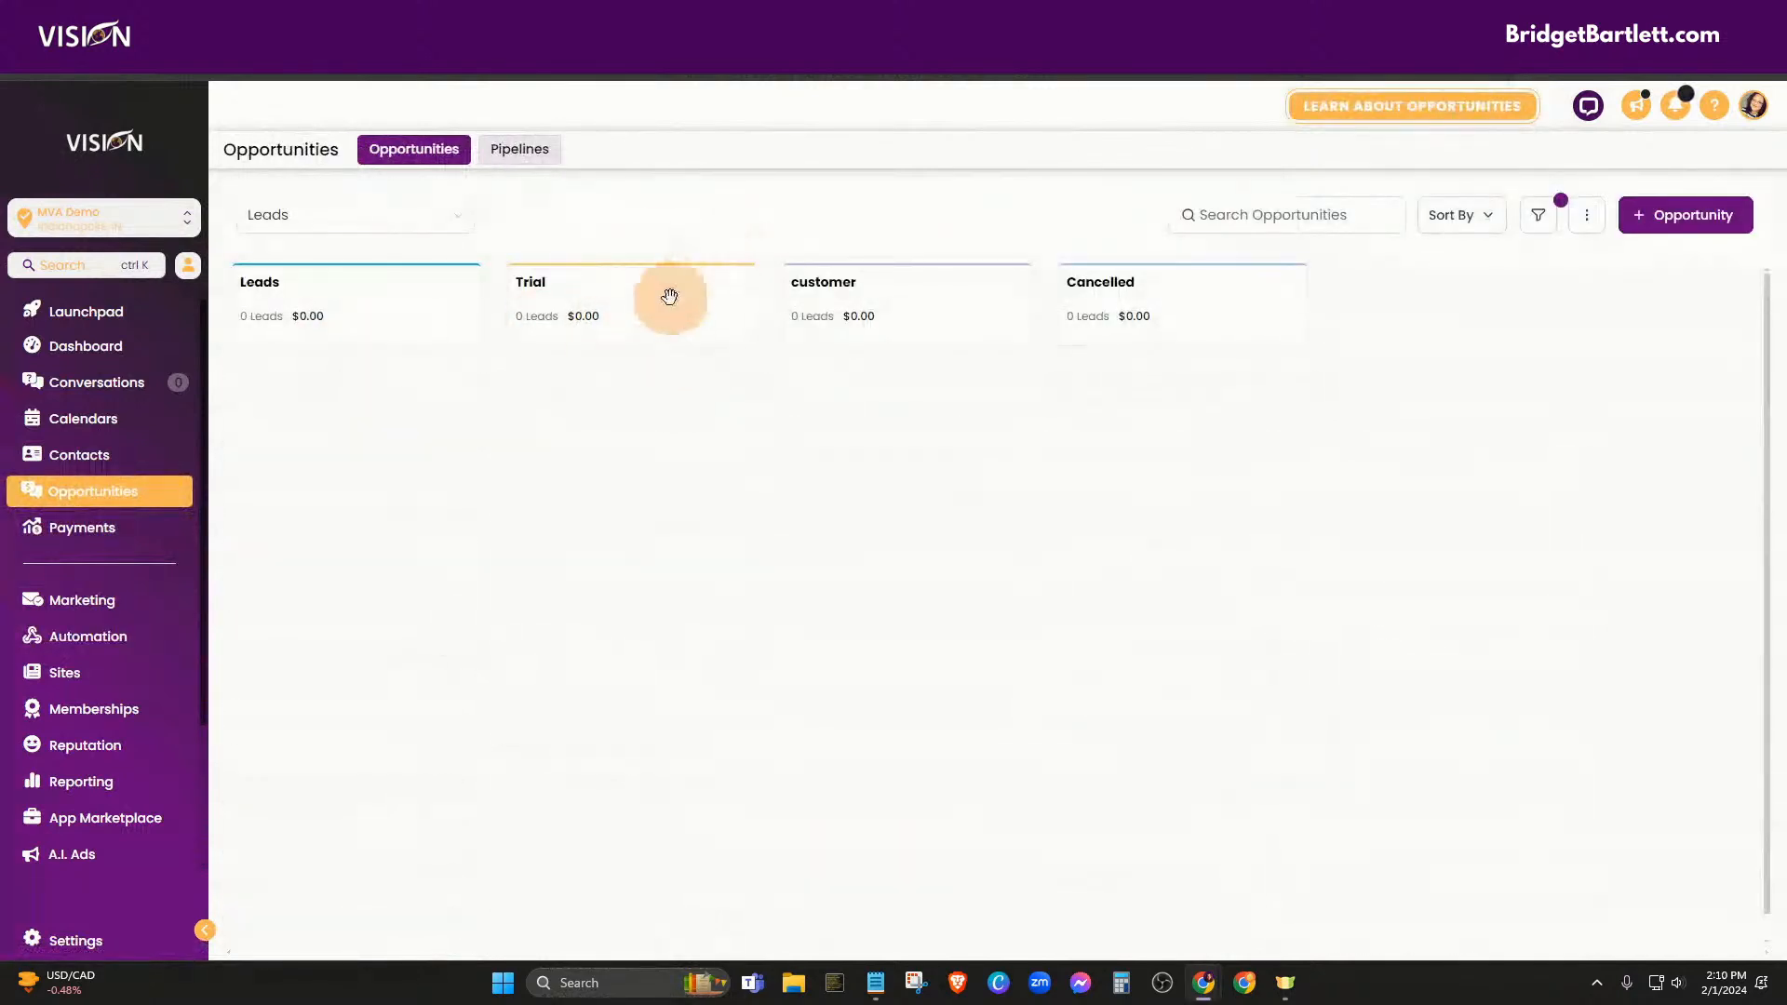
{"action": "left_click", "coordinate": [112, 640]}
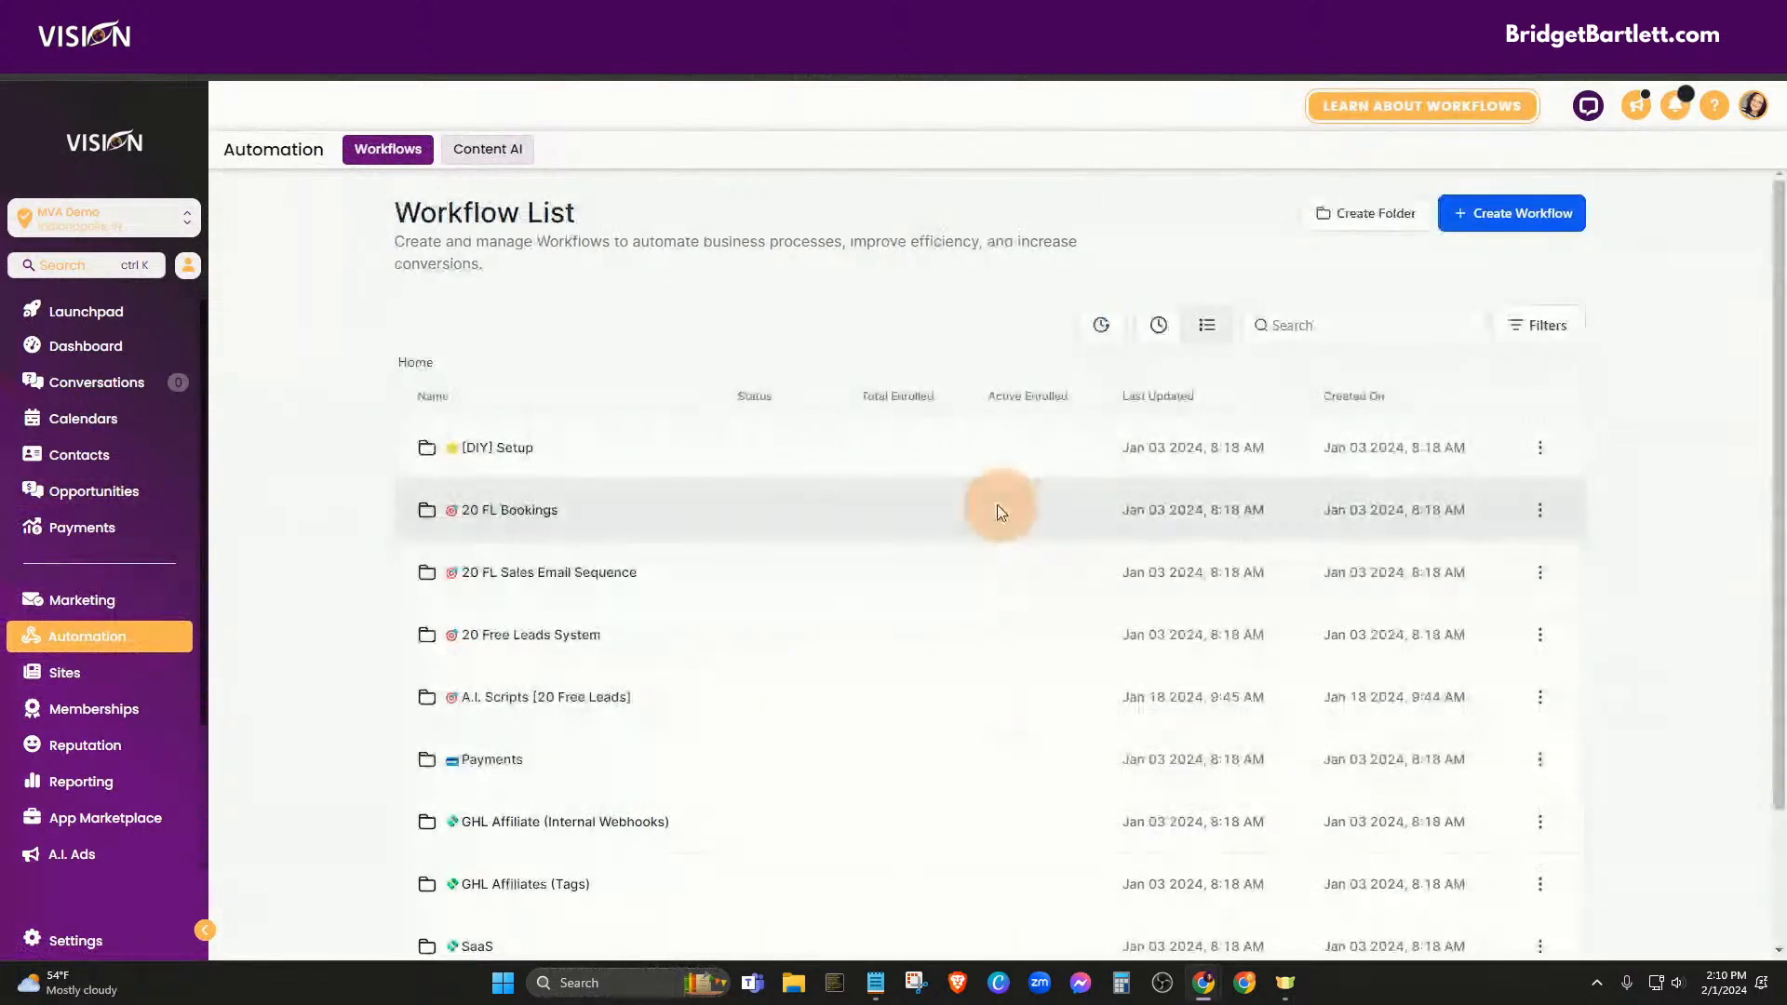
{"action": "scroll", "coordinate": [1734, 533], "scroll_direction": "down", "scroll_amount": 1}
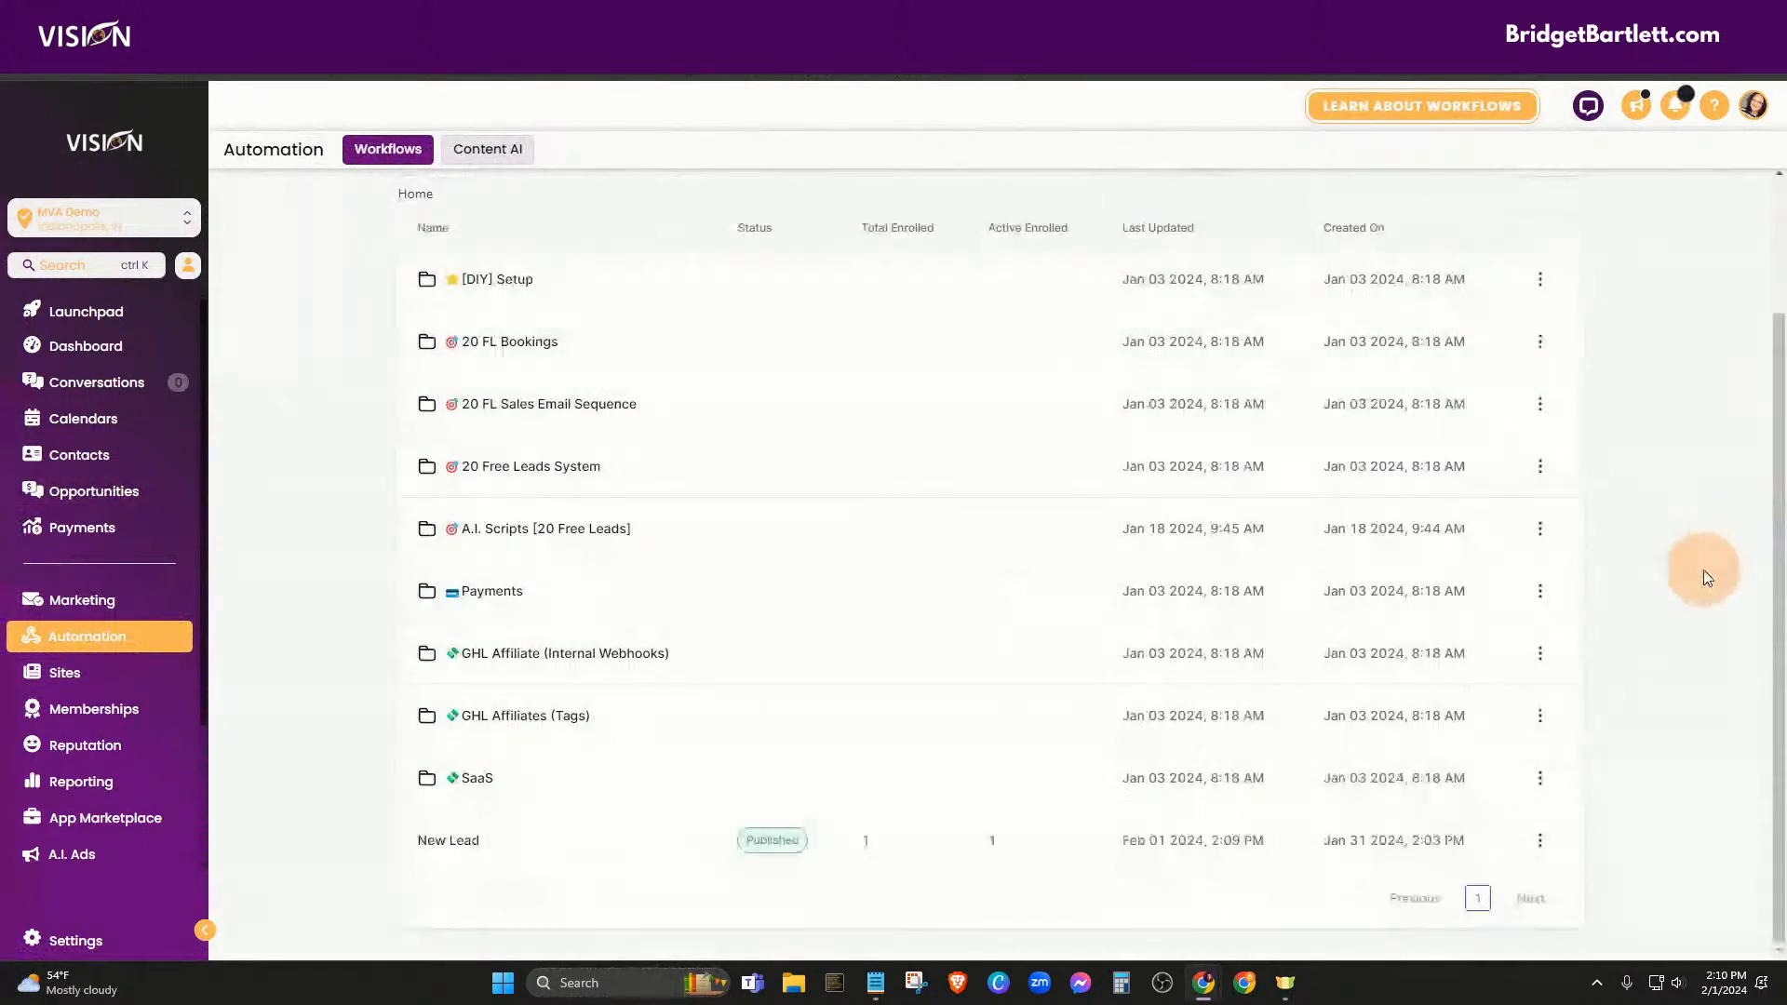
{"action": "scroll", "coordinate": [1706, 570], "scroll_direction": "up", "scroll_amount": 1}
Start a blank workflow from scratch and title it 'Trail Created'
{"action": "left_click", "coordinate": [1482, 210]}
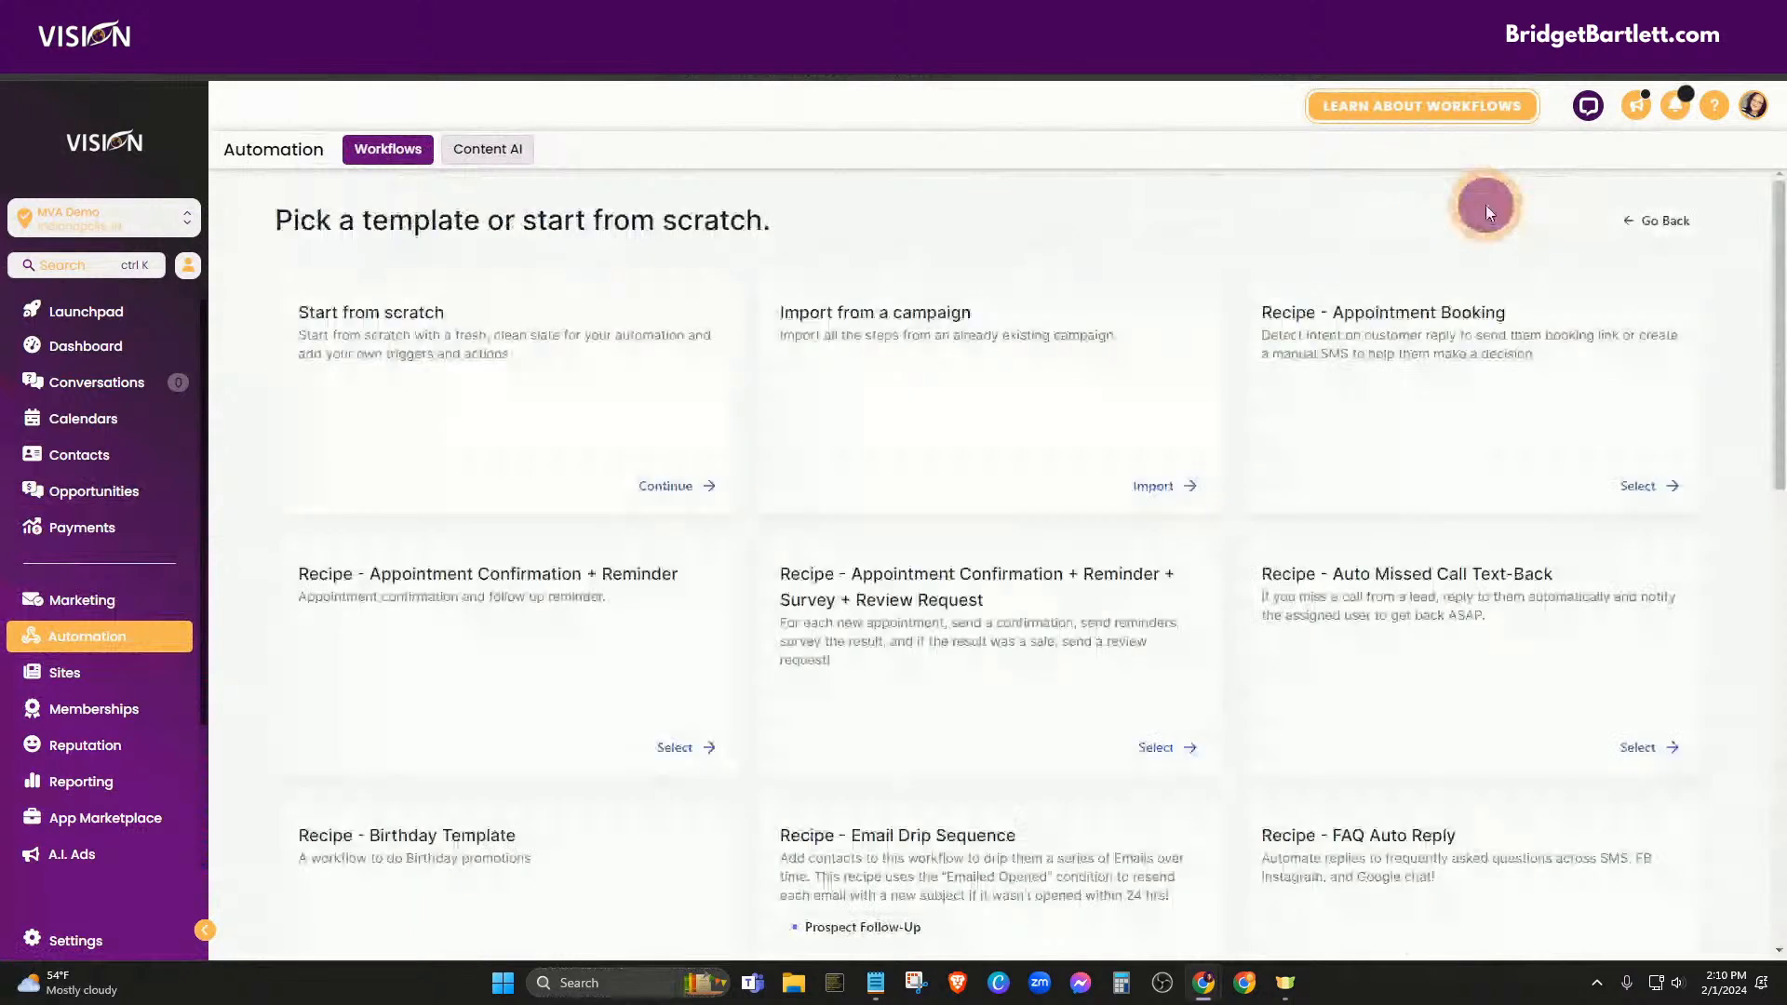
{"action": "left_click", "coordinate": [679, 486]}
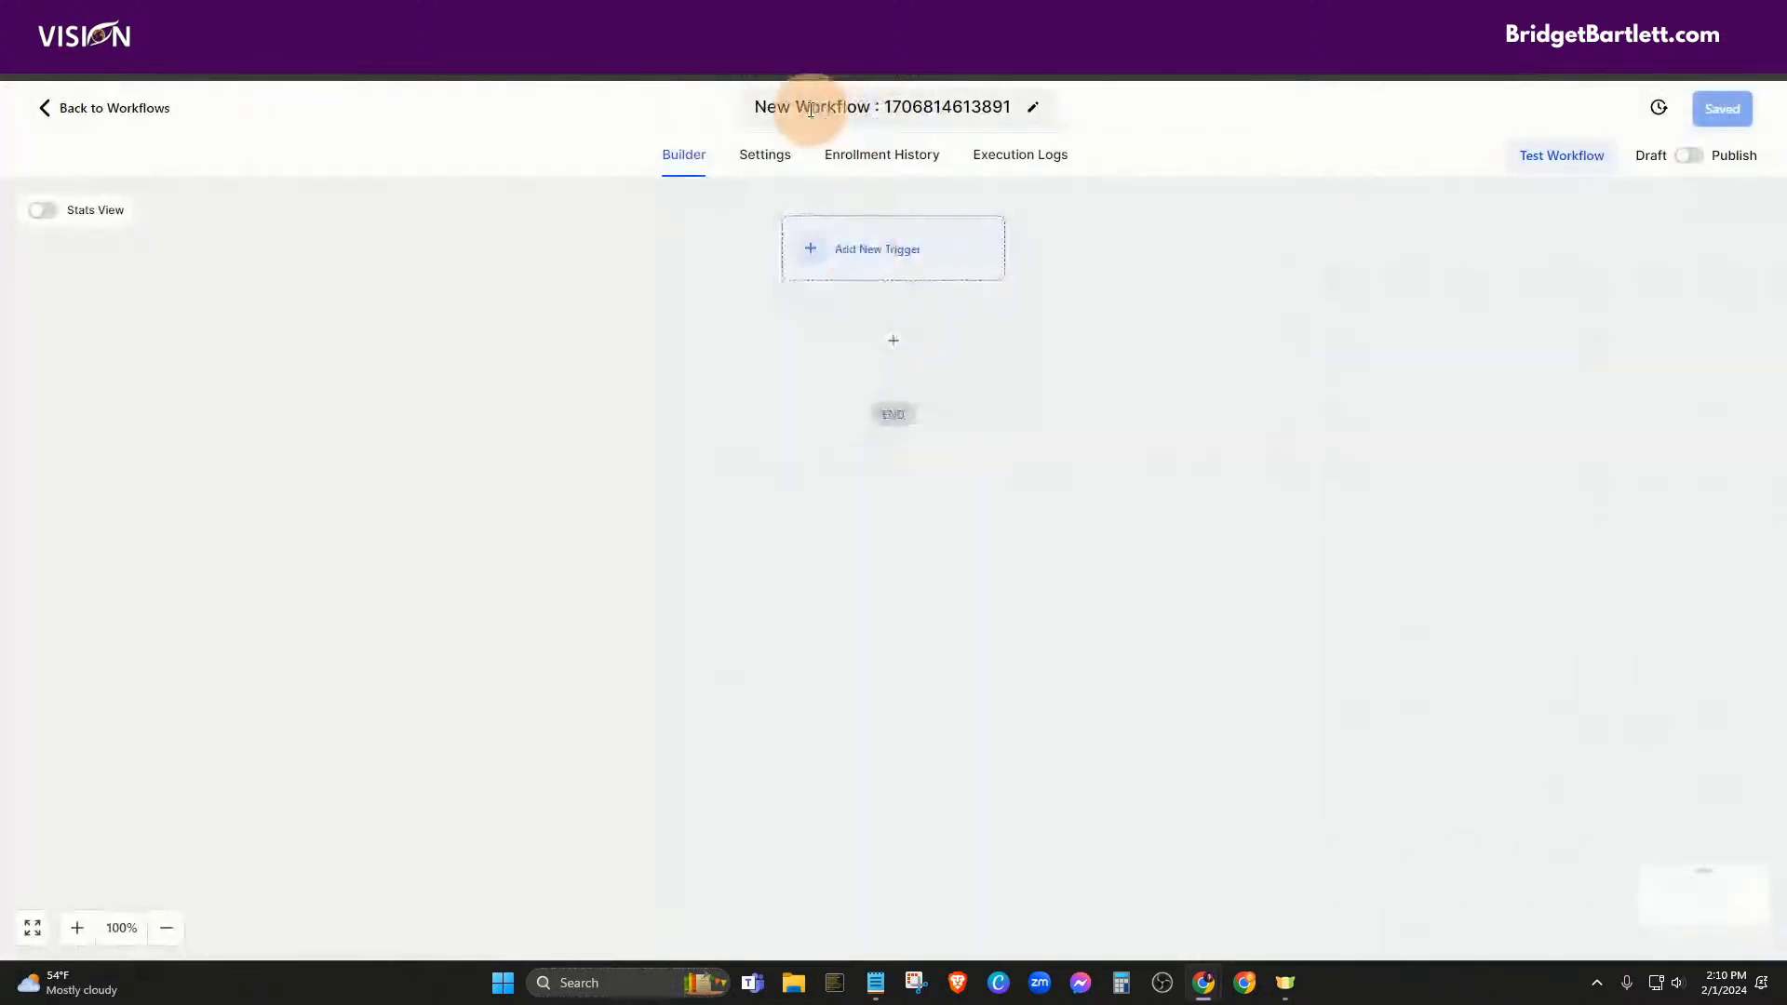
{"action": "left_click", "coordinate": [759, 107]}
{"action": "left_click_drag", "start_coordinate": [759, 107], "coordinate": [1104, 115]}
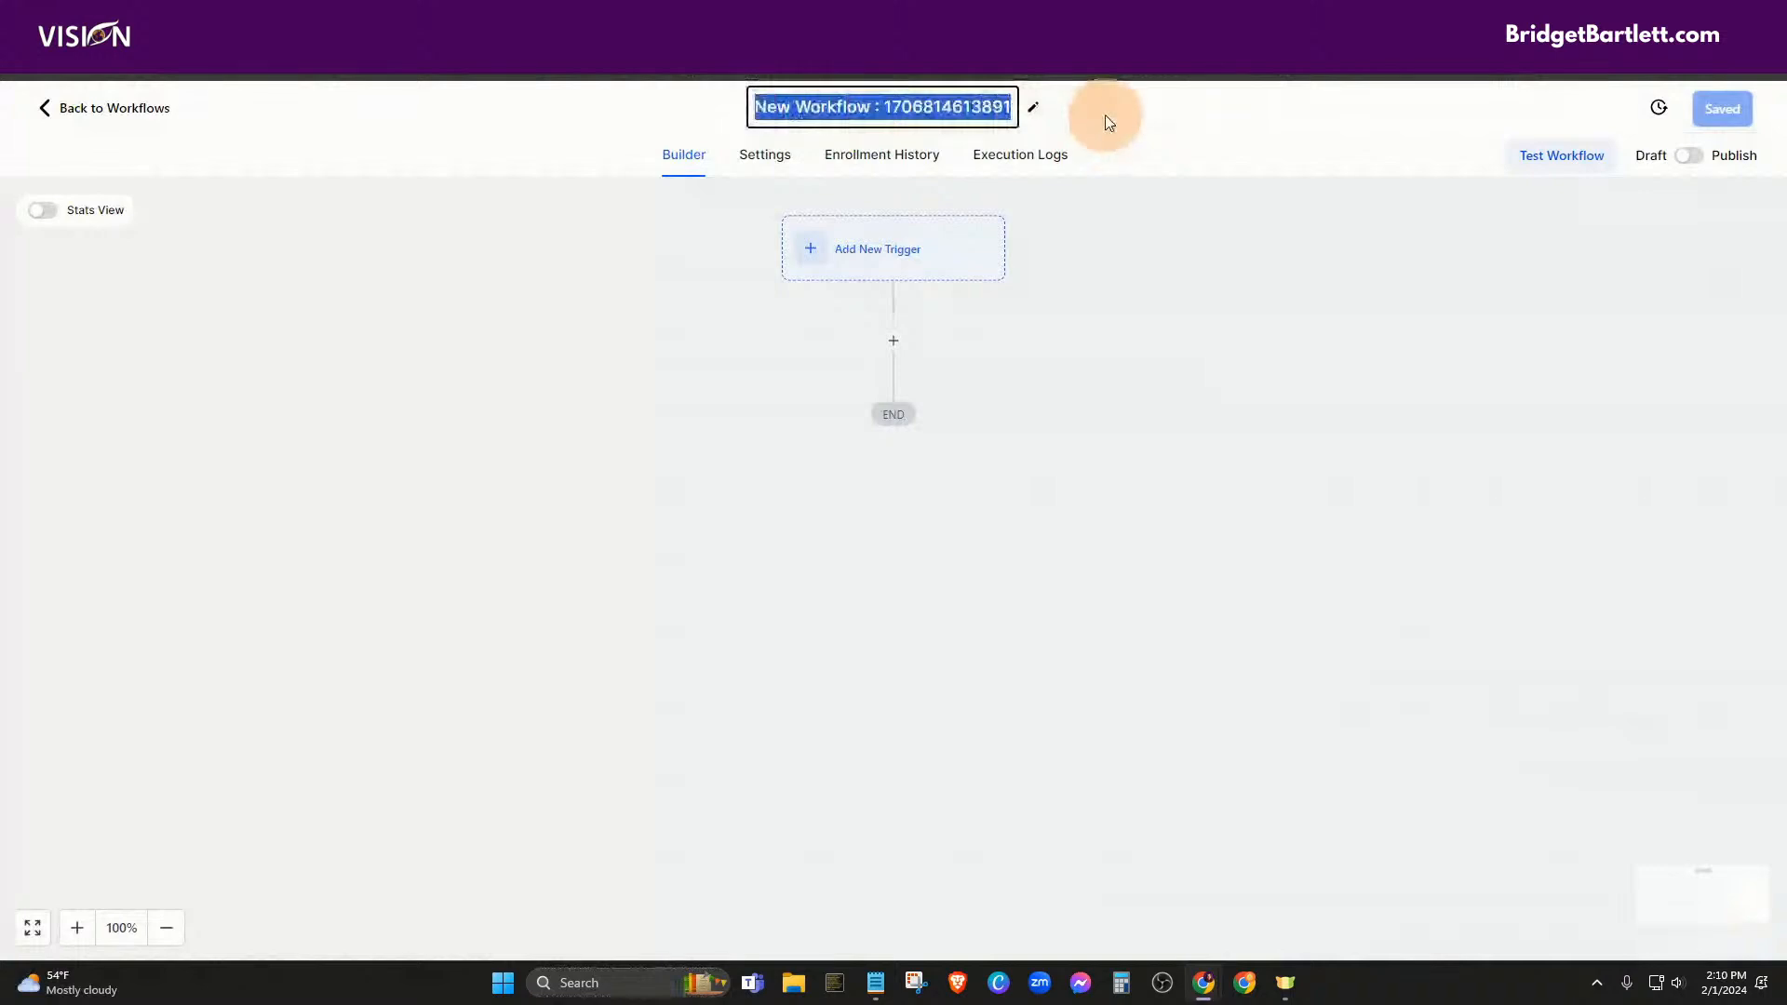
{"action": "type", "text": "Trail "}
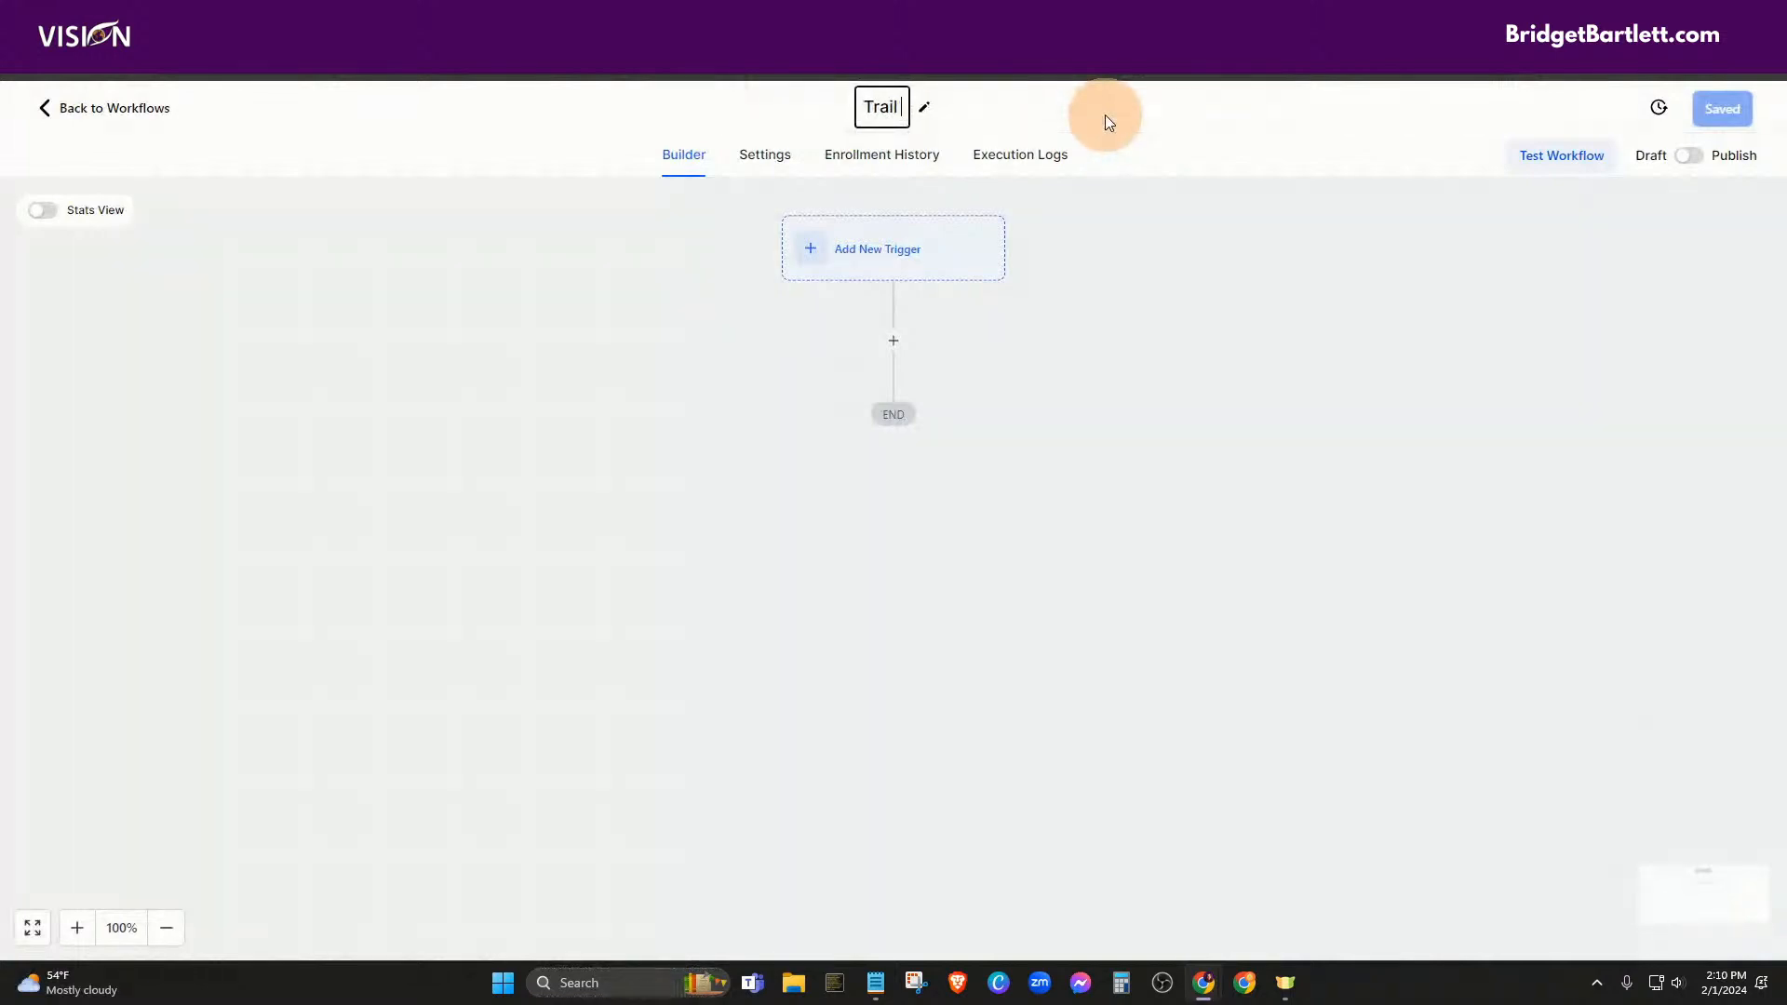
{"action": "type", "text": "Created"}
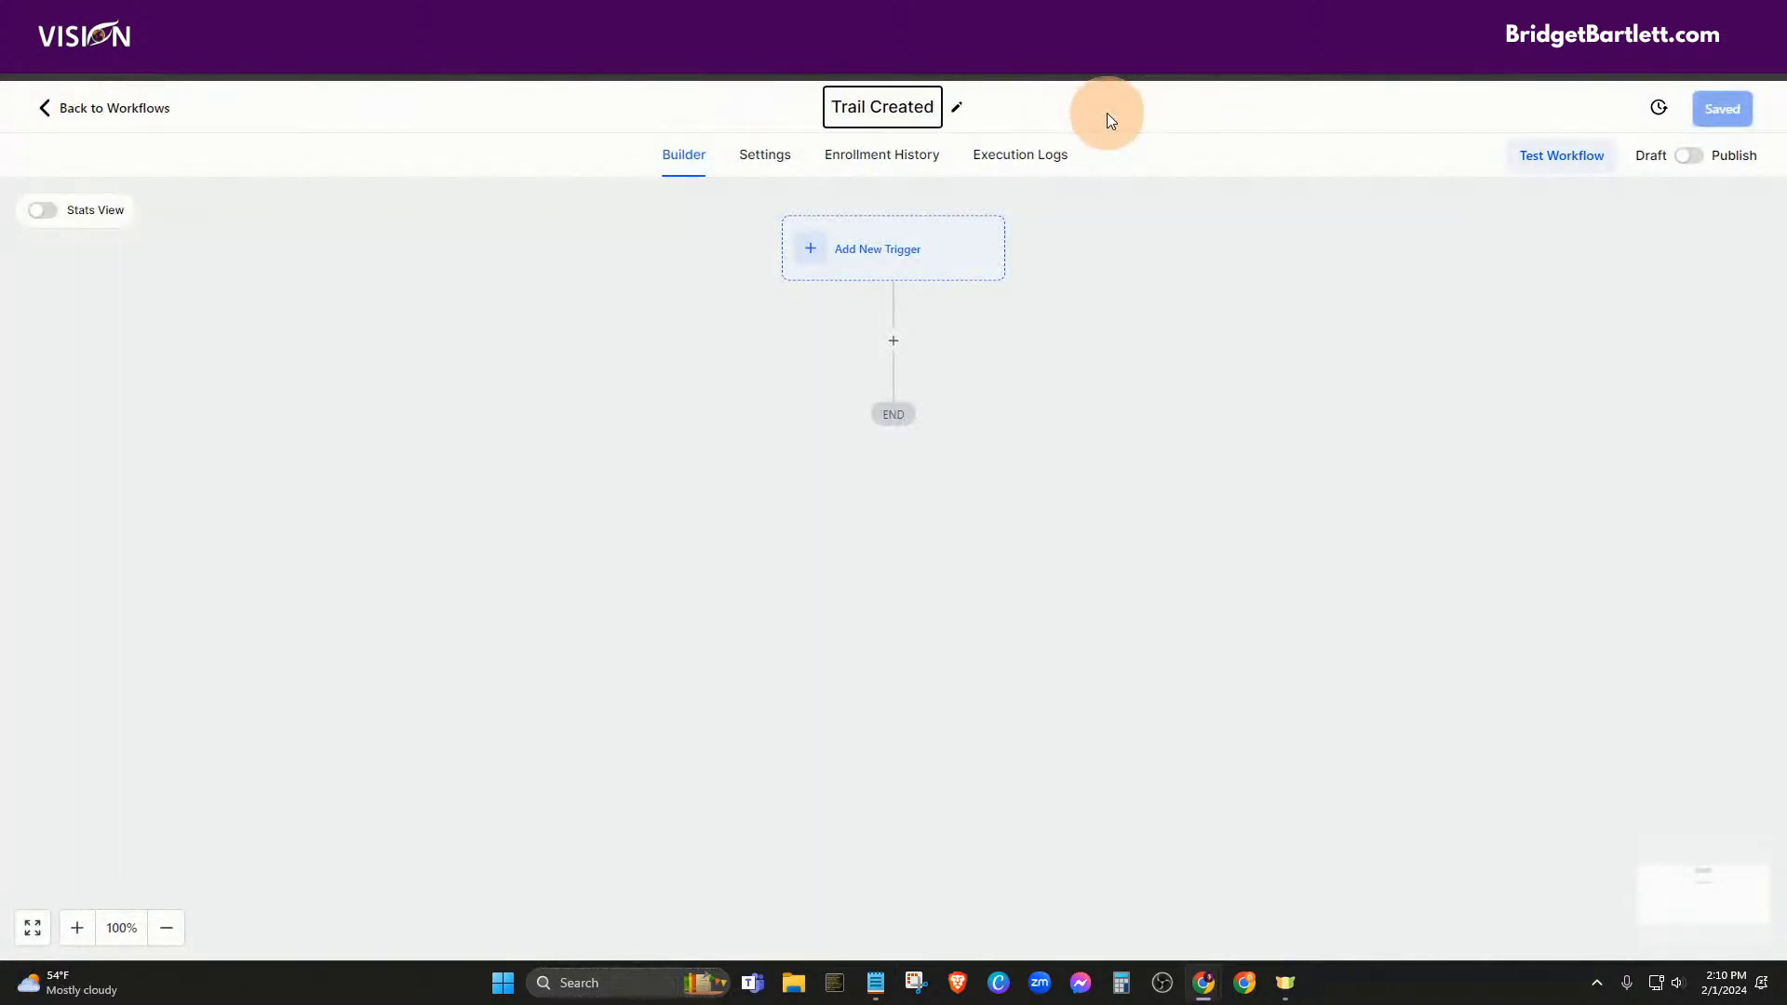
Correct the title typo so the workflow is named 'Trial Created'
{"action": "left_click", "coordinate": [861, 107]}
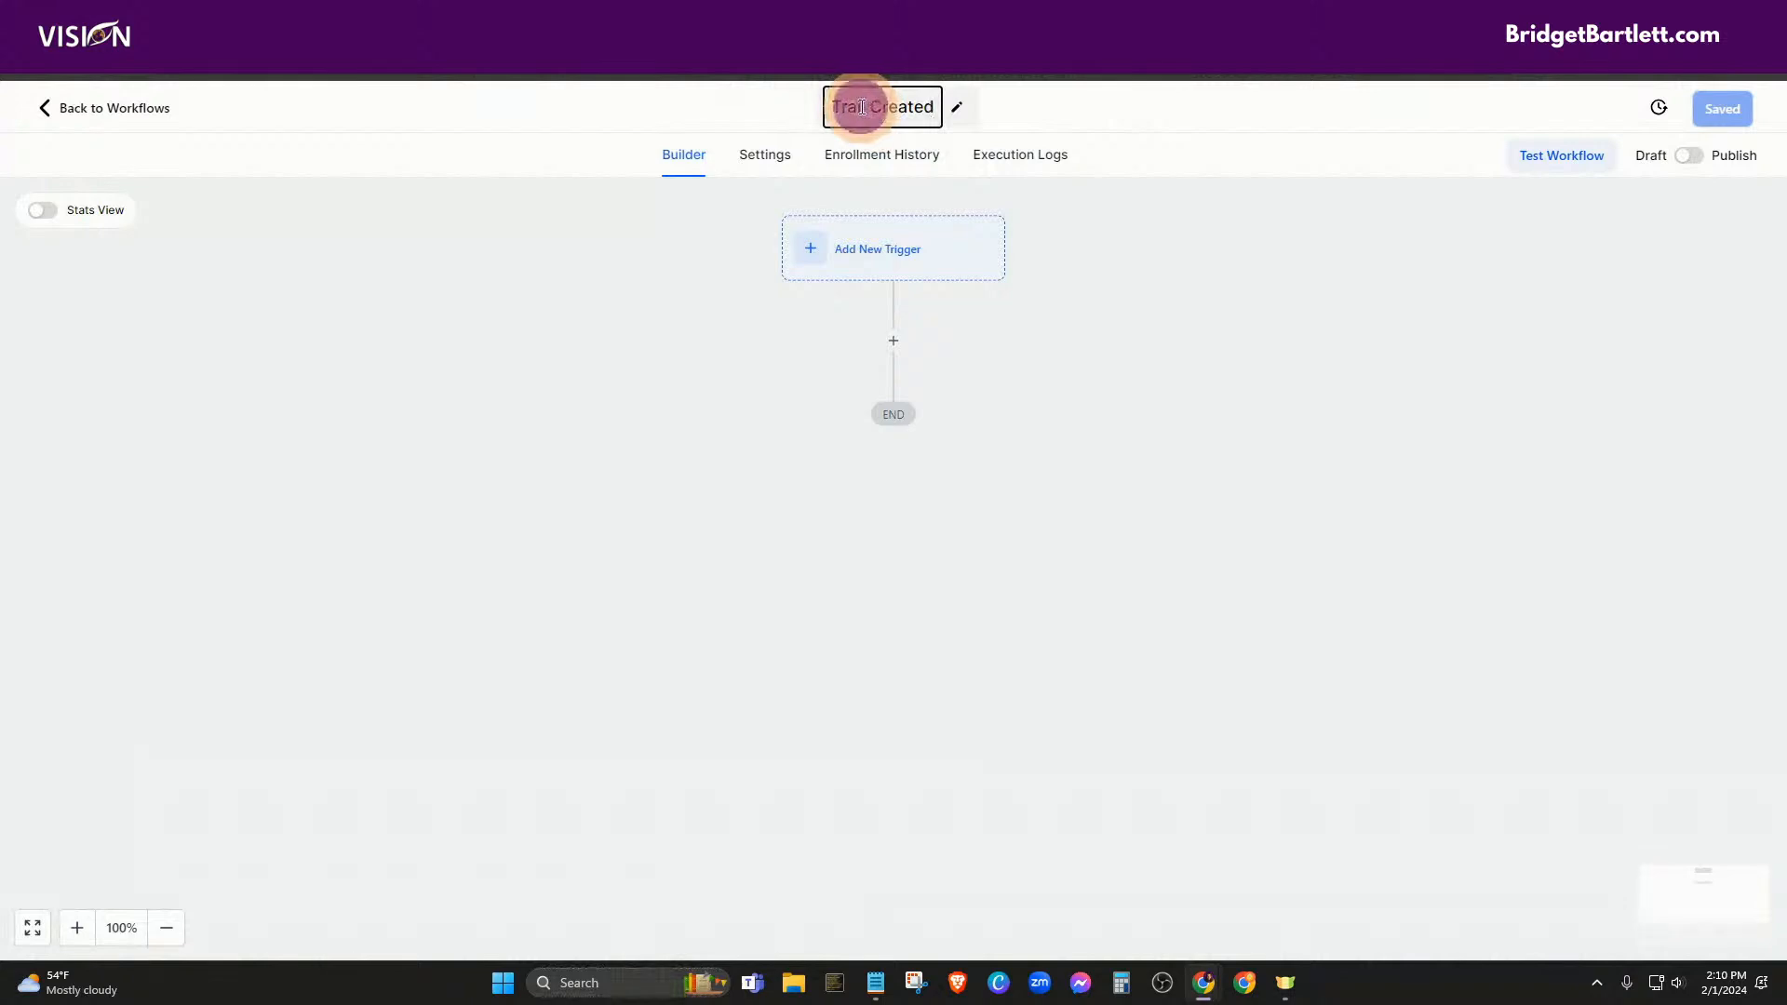
{"action": "key", "text": "BackSpace"}
{"action": "key", "text": "BackSpace"}
{"action": "type", "text": "ia"}
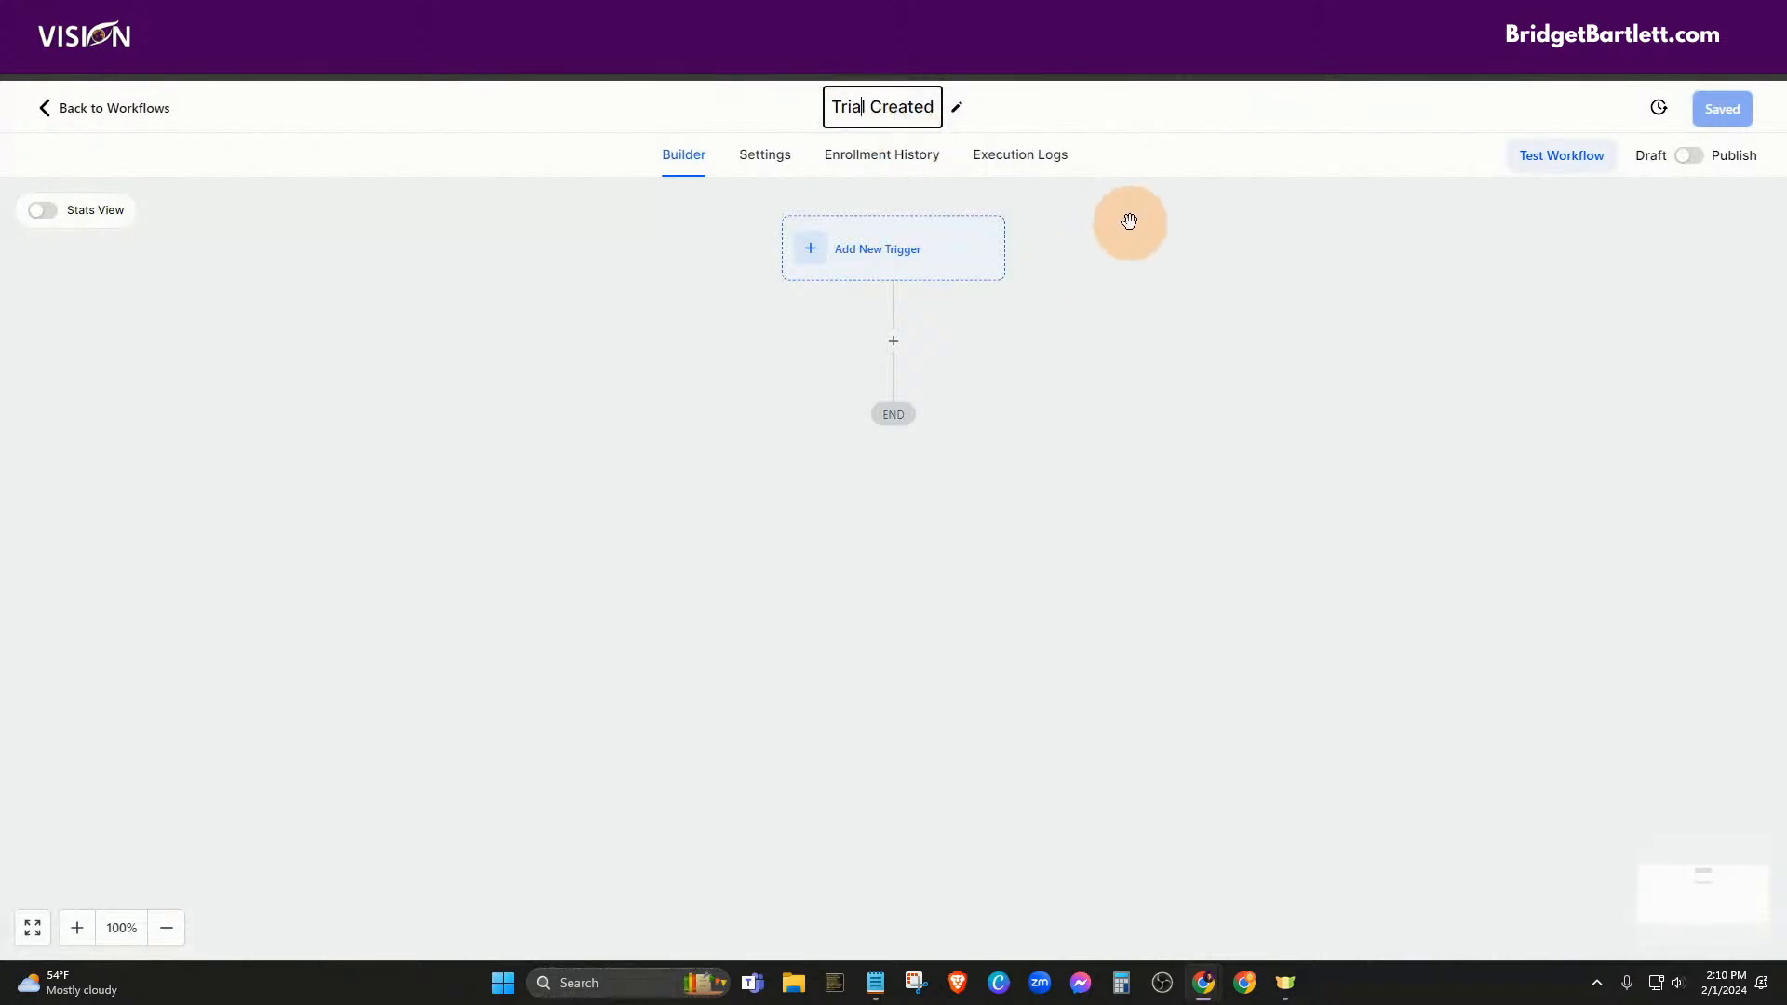
{"action": "left_click", "coordinate": [1152, 141]}
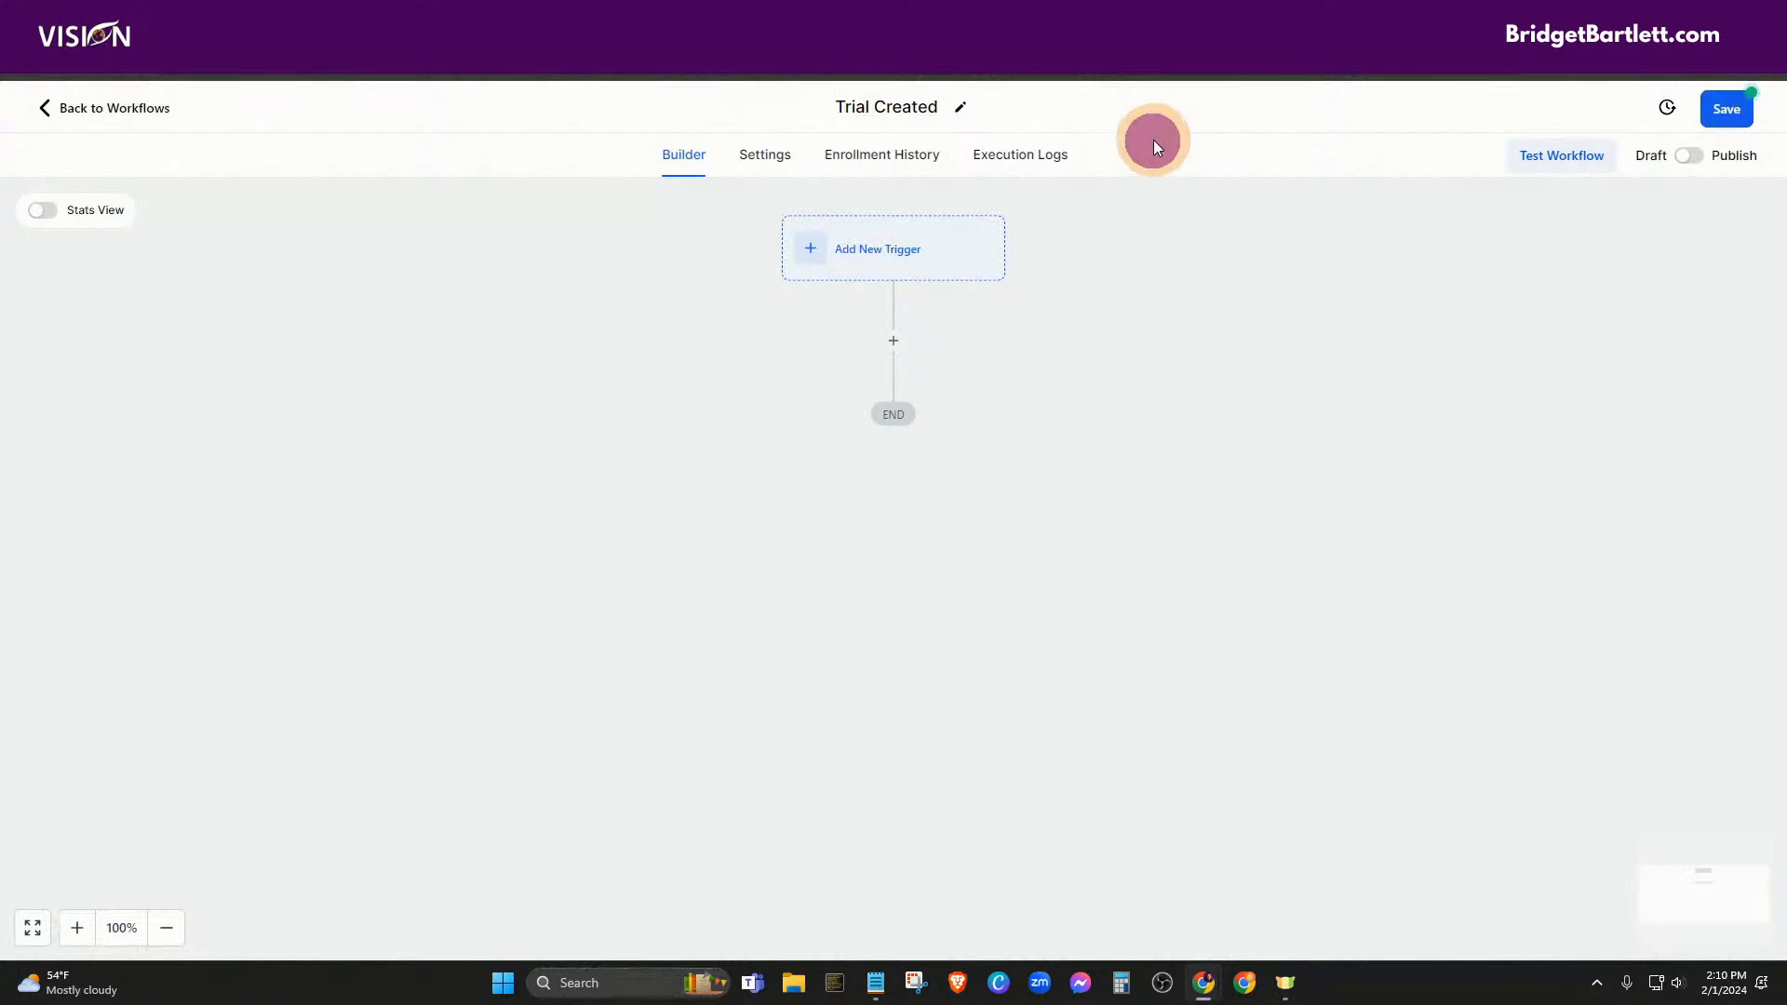
Add a new trigger, searching the trigger list until choosing Order Submitted
{"action": "left_click", "coordinate": [877, 260]}
{"action": "left_click", "coordinate": [1415, 322]}
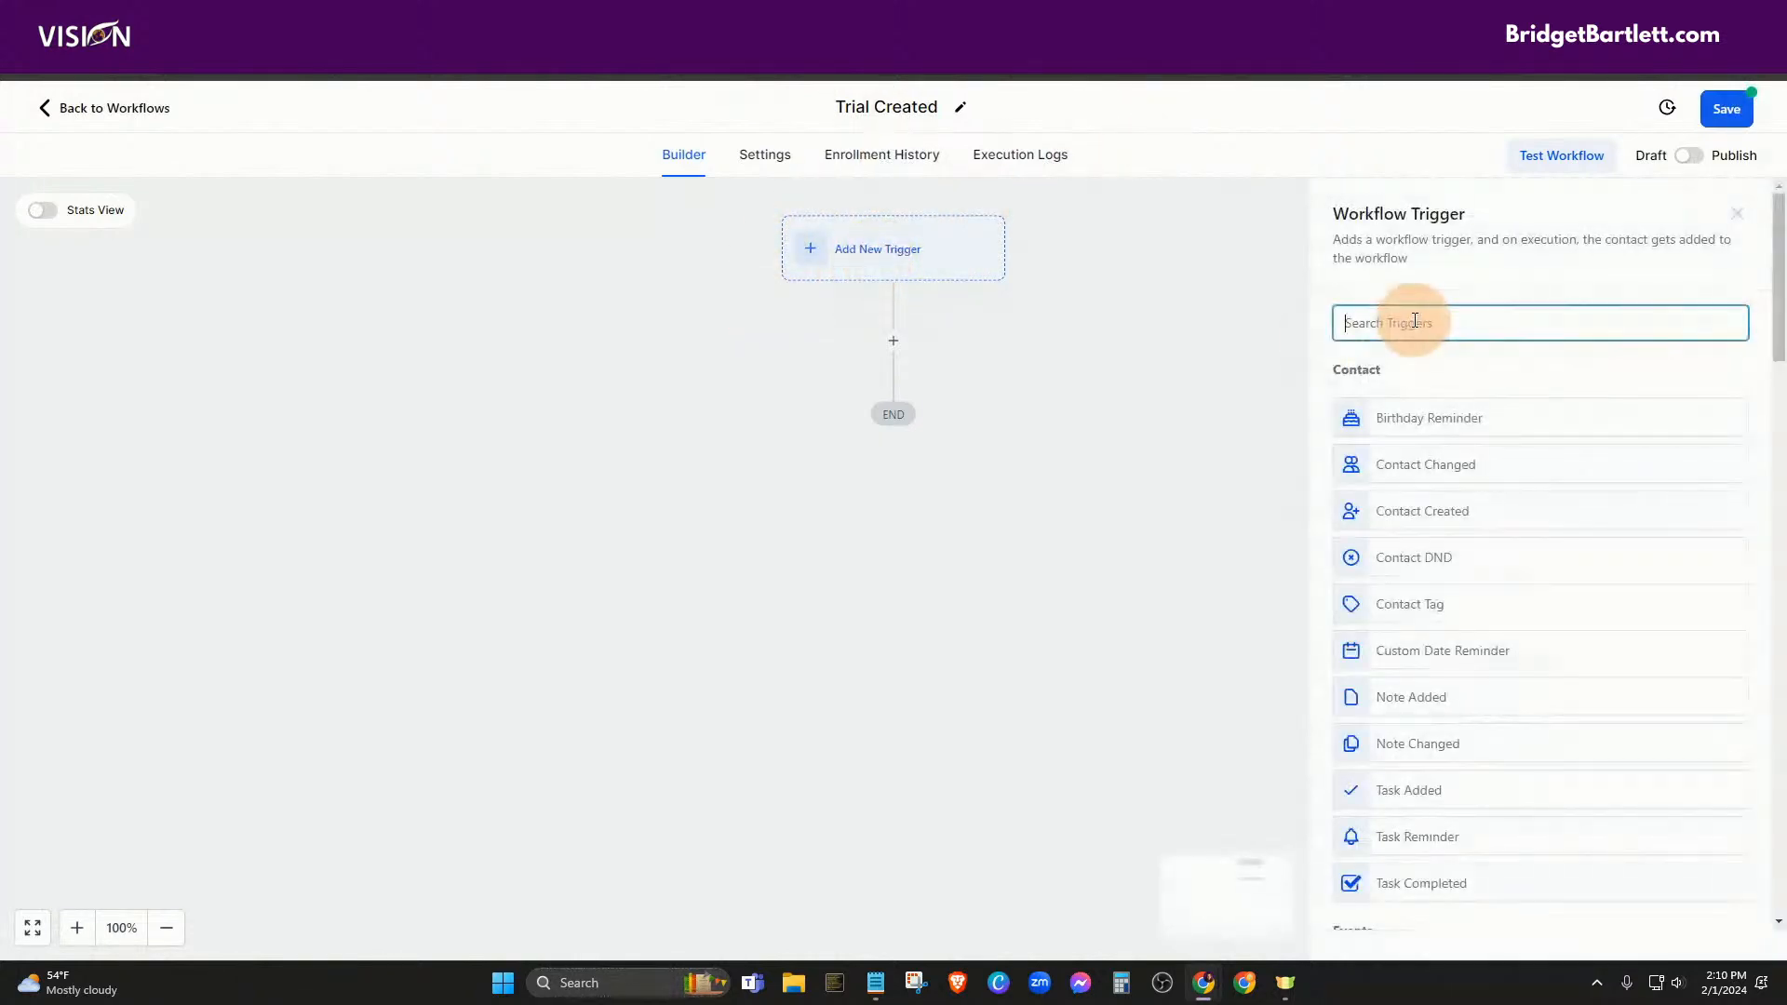
{"action": "type", "text": "incom"}
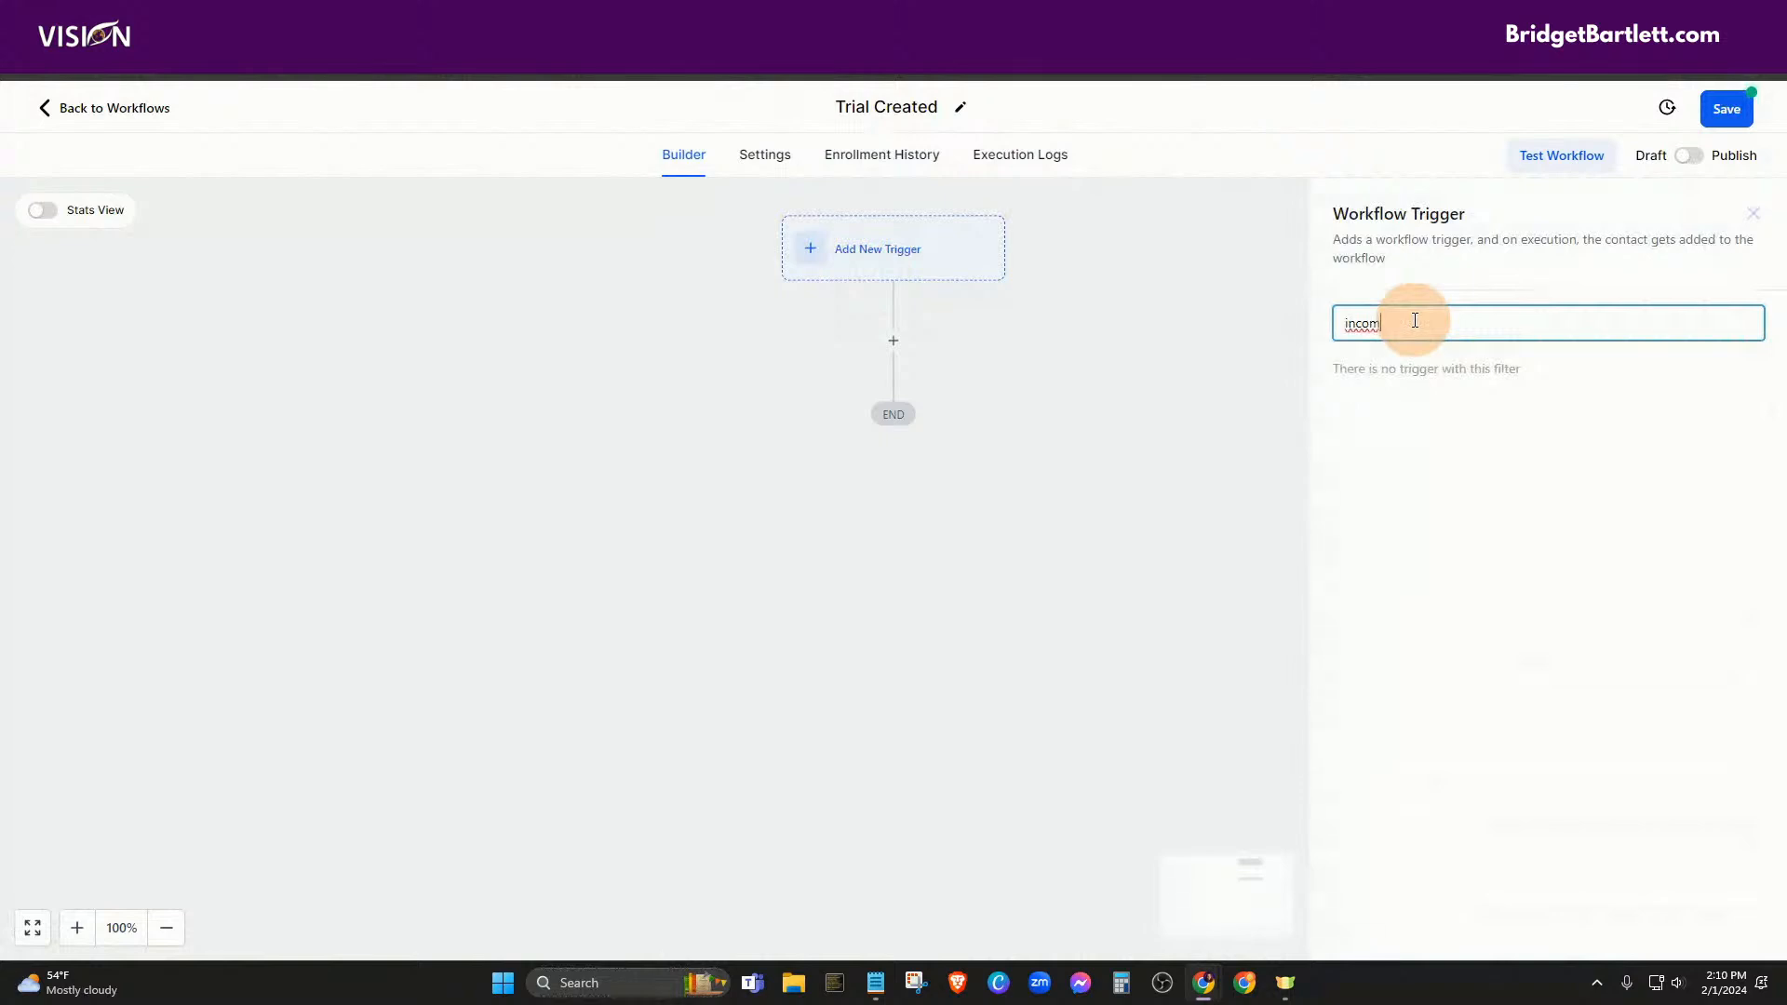
{"action": "key", "text": "BackSpace"}
{"action": "key", "text": "BackSpace"}
{"action": "key", "text": "BackSpace"}
{"action": "key", "text": "BackSpace"}
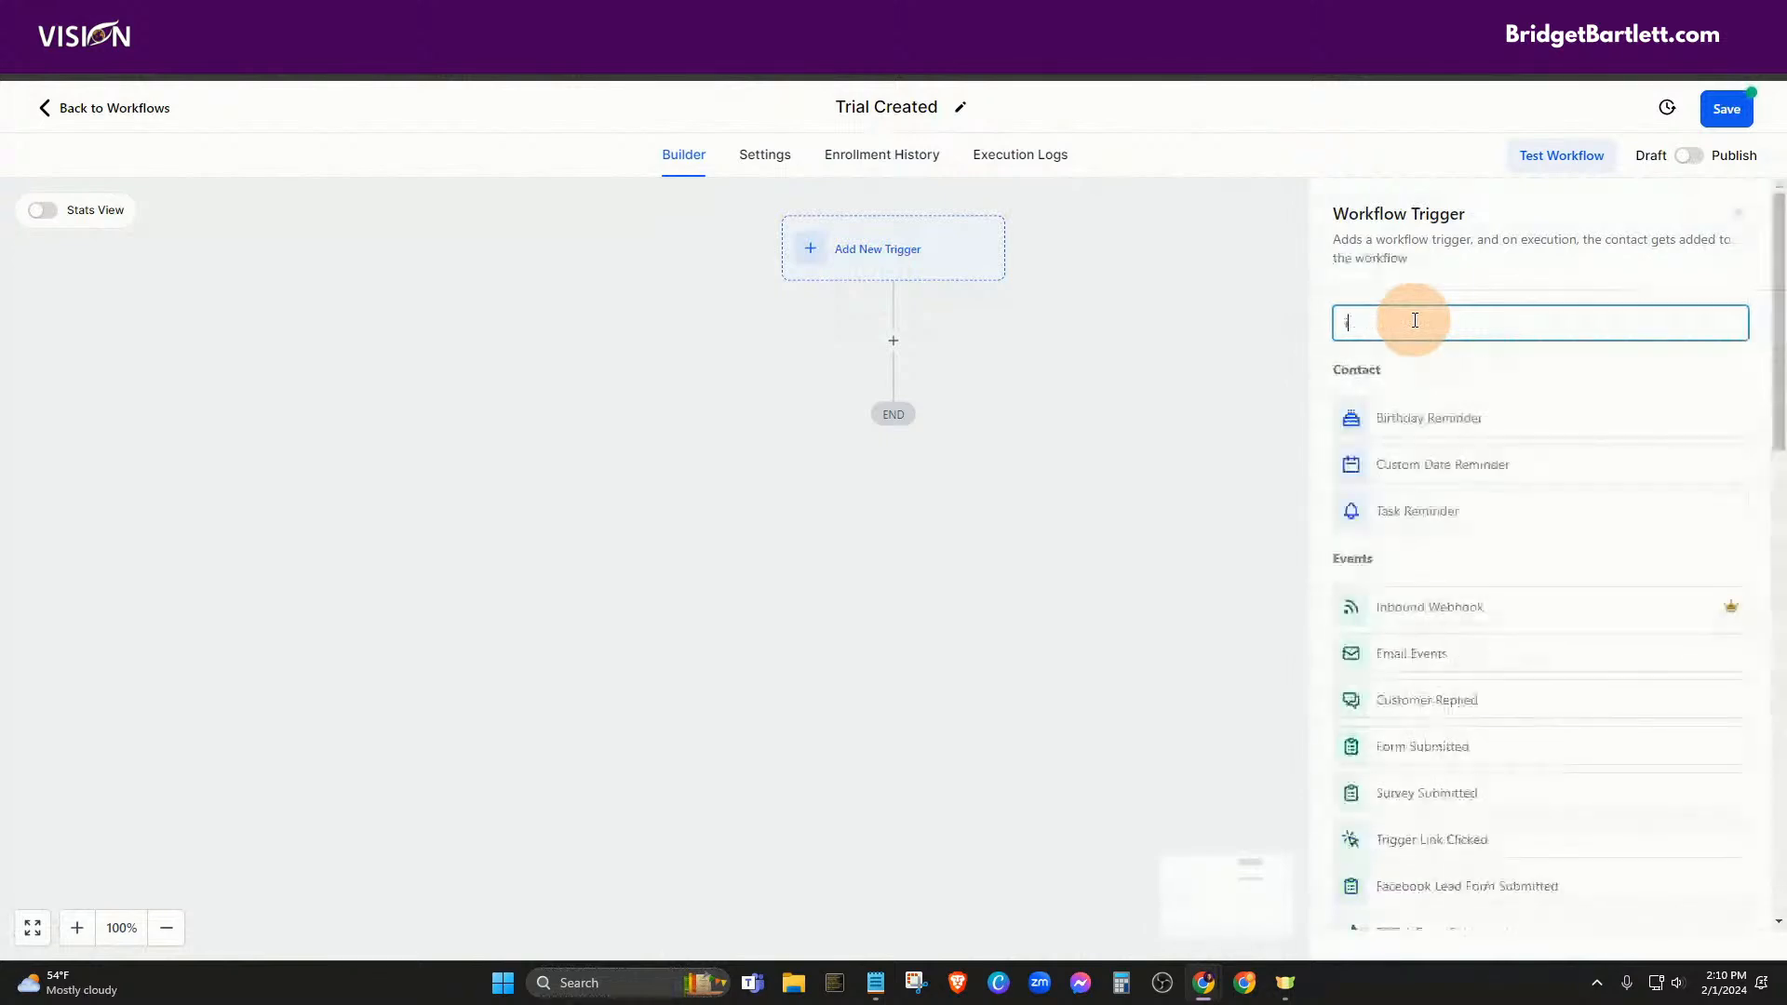
{"action": "type", "text": "webh"}
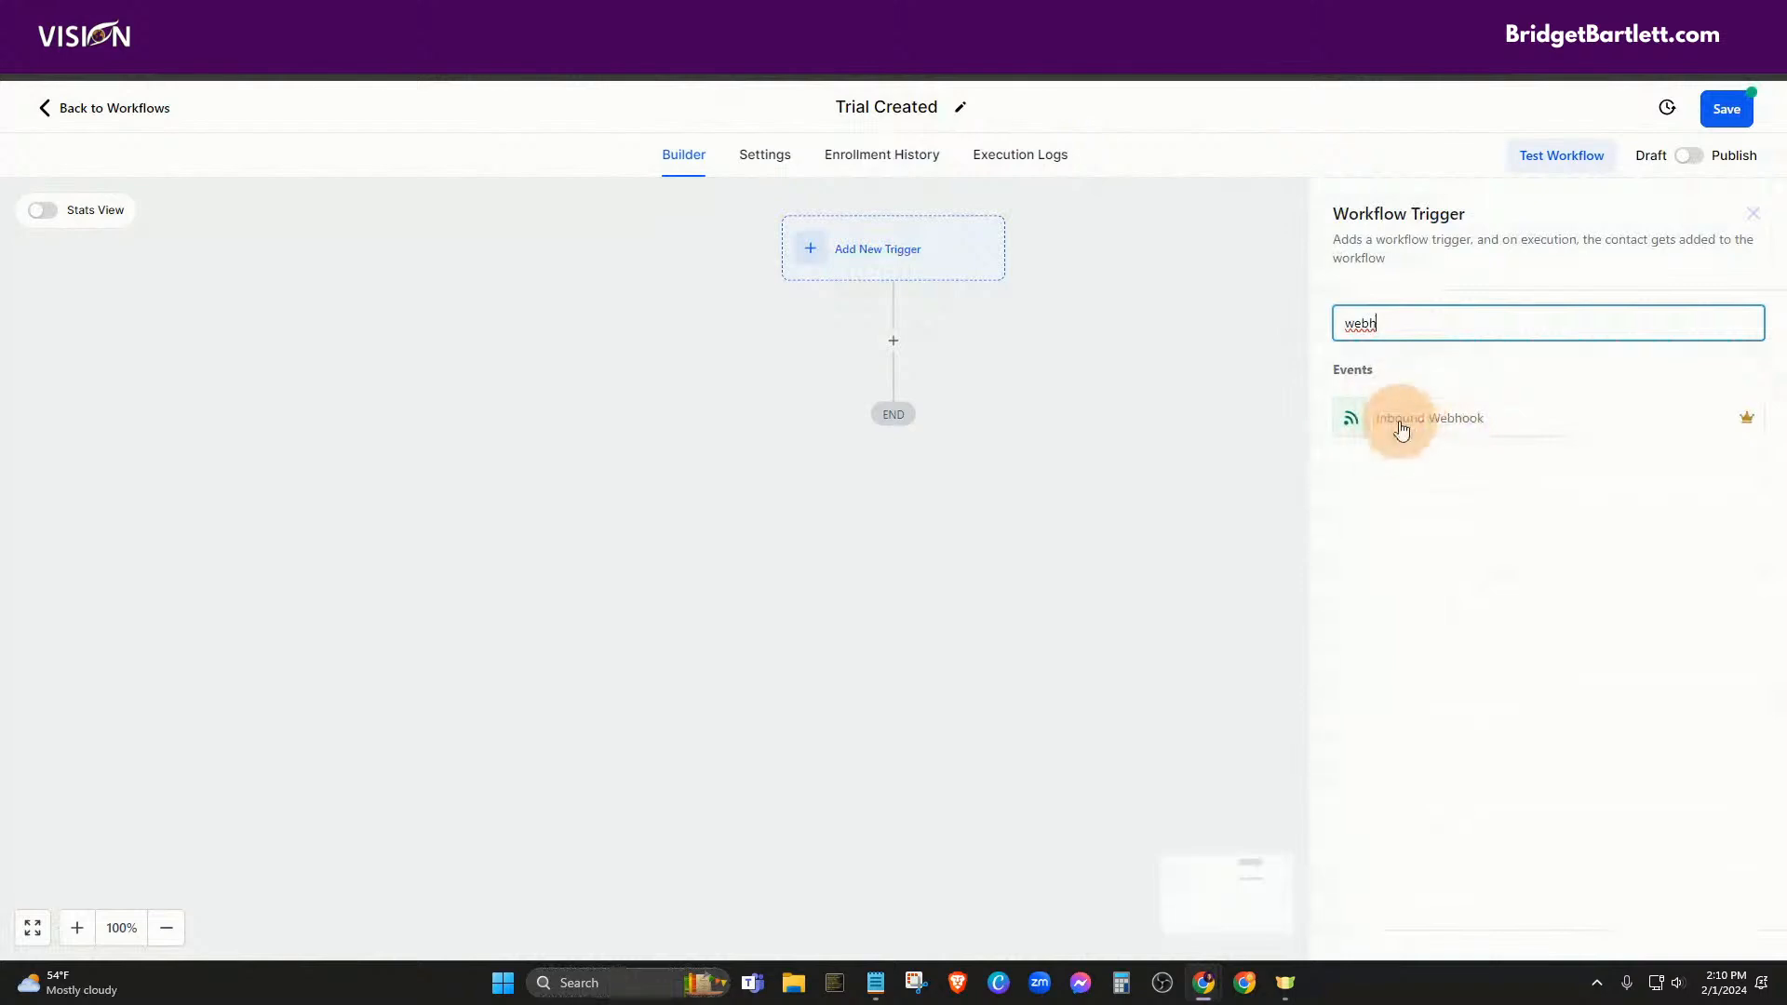
{"action": "left_click_drag", "start_coordinate": [1405, 332], "coordinate": [1311, 337]}
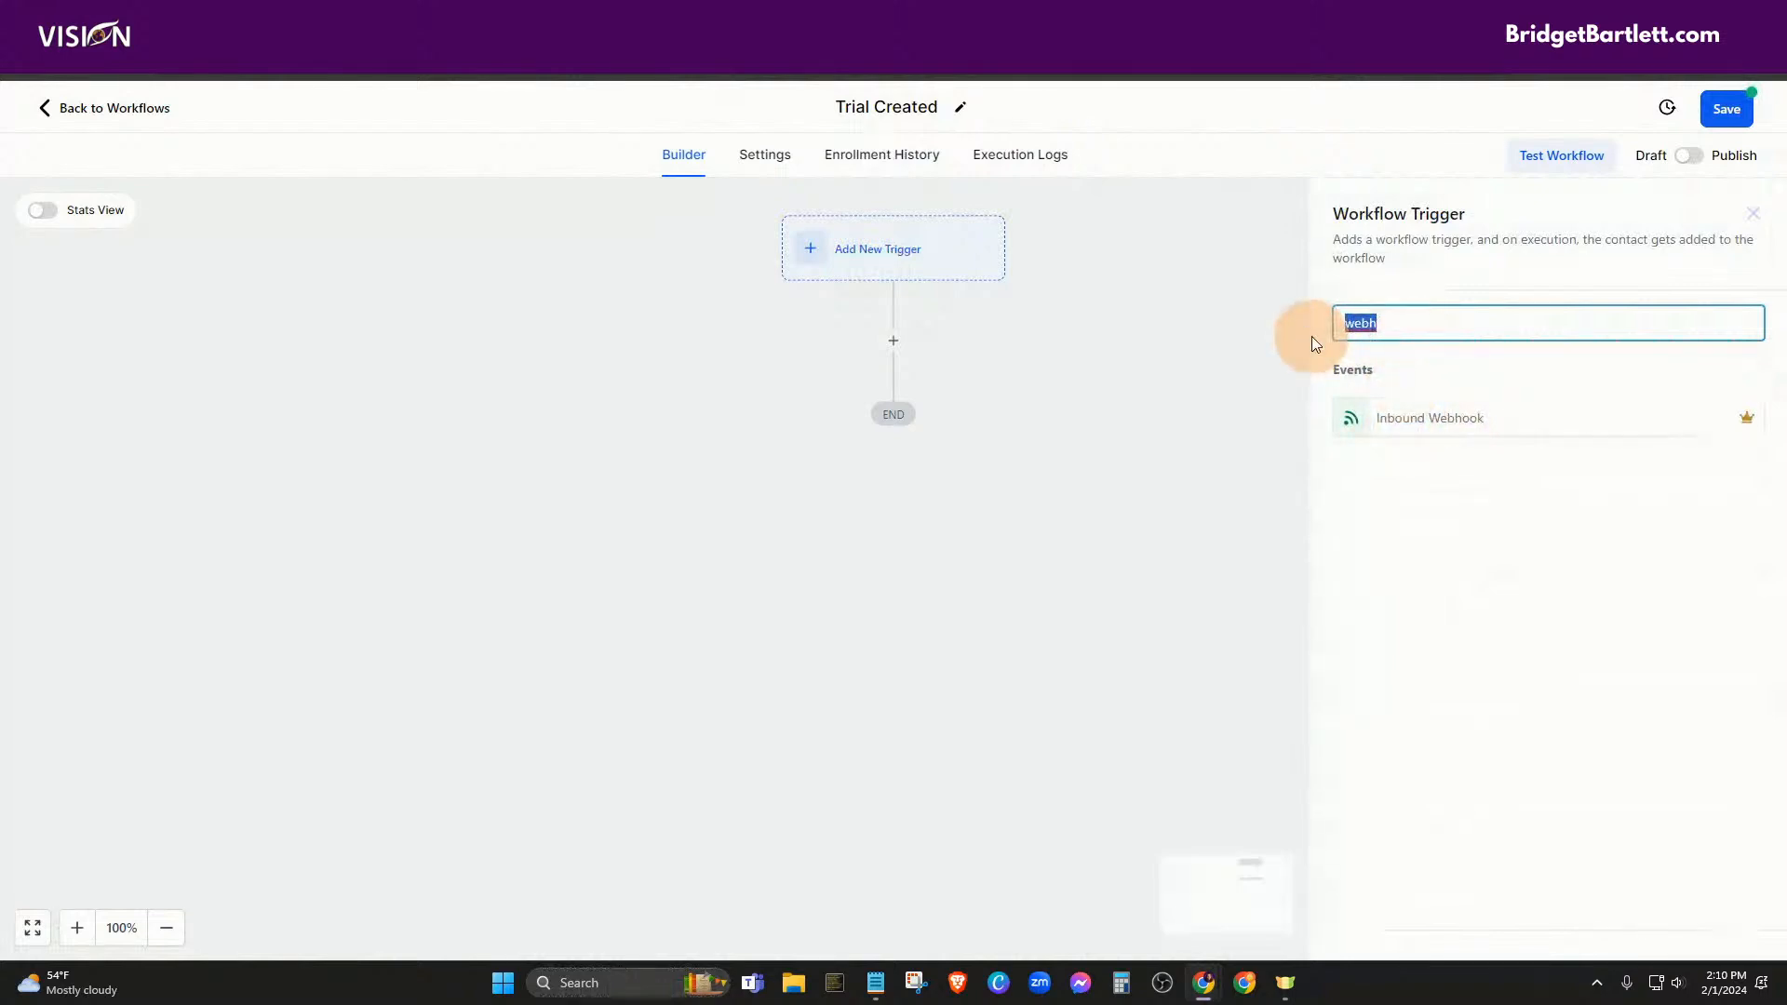
{"action": "key", "text": "BackSpace"}
{"action": "type", "text": "tag"}
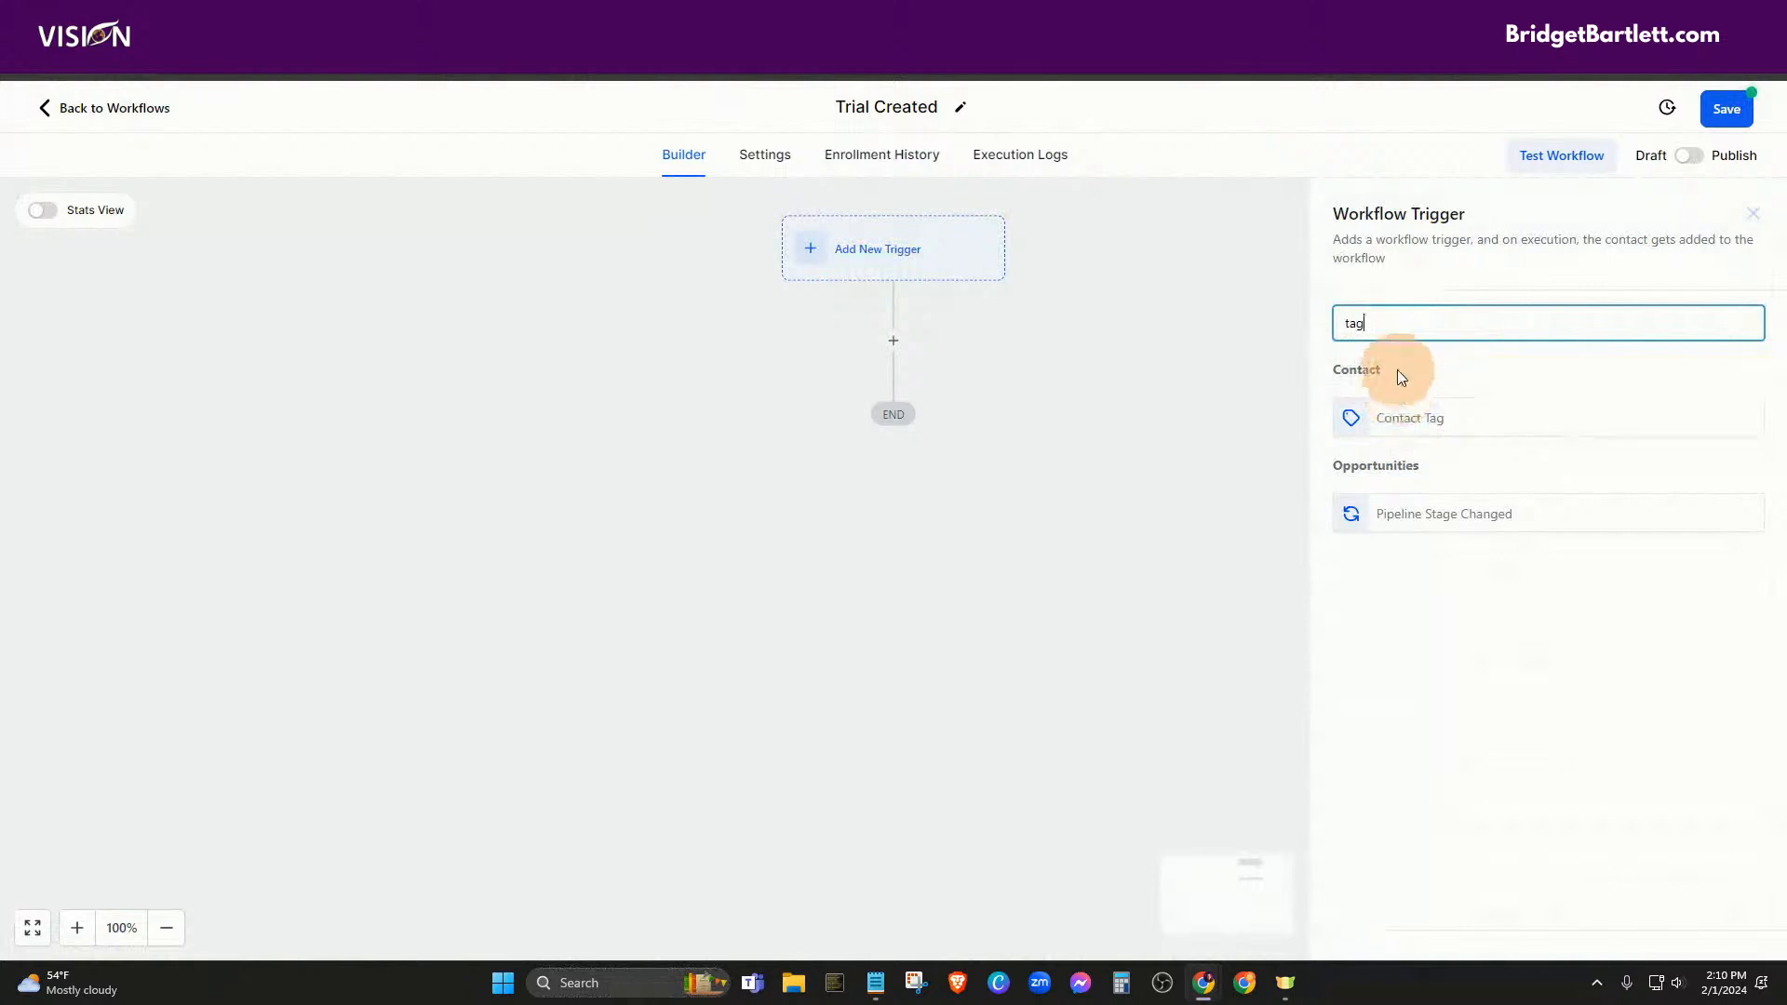
{"action": "left_click_drag", "start_coordinate": [1390, 332], "coordinate": [1337, 316]}
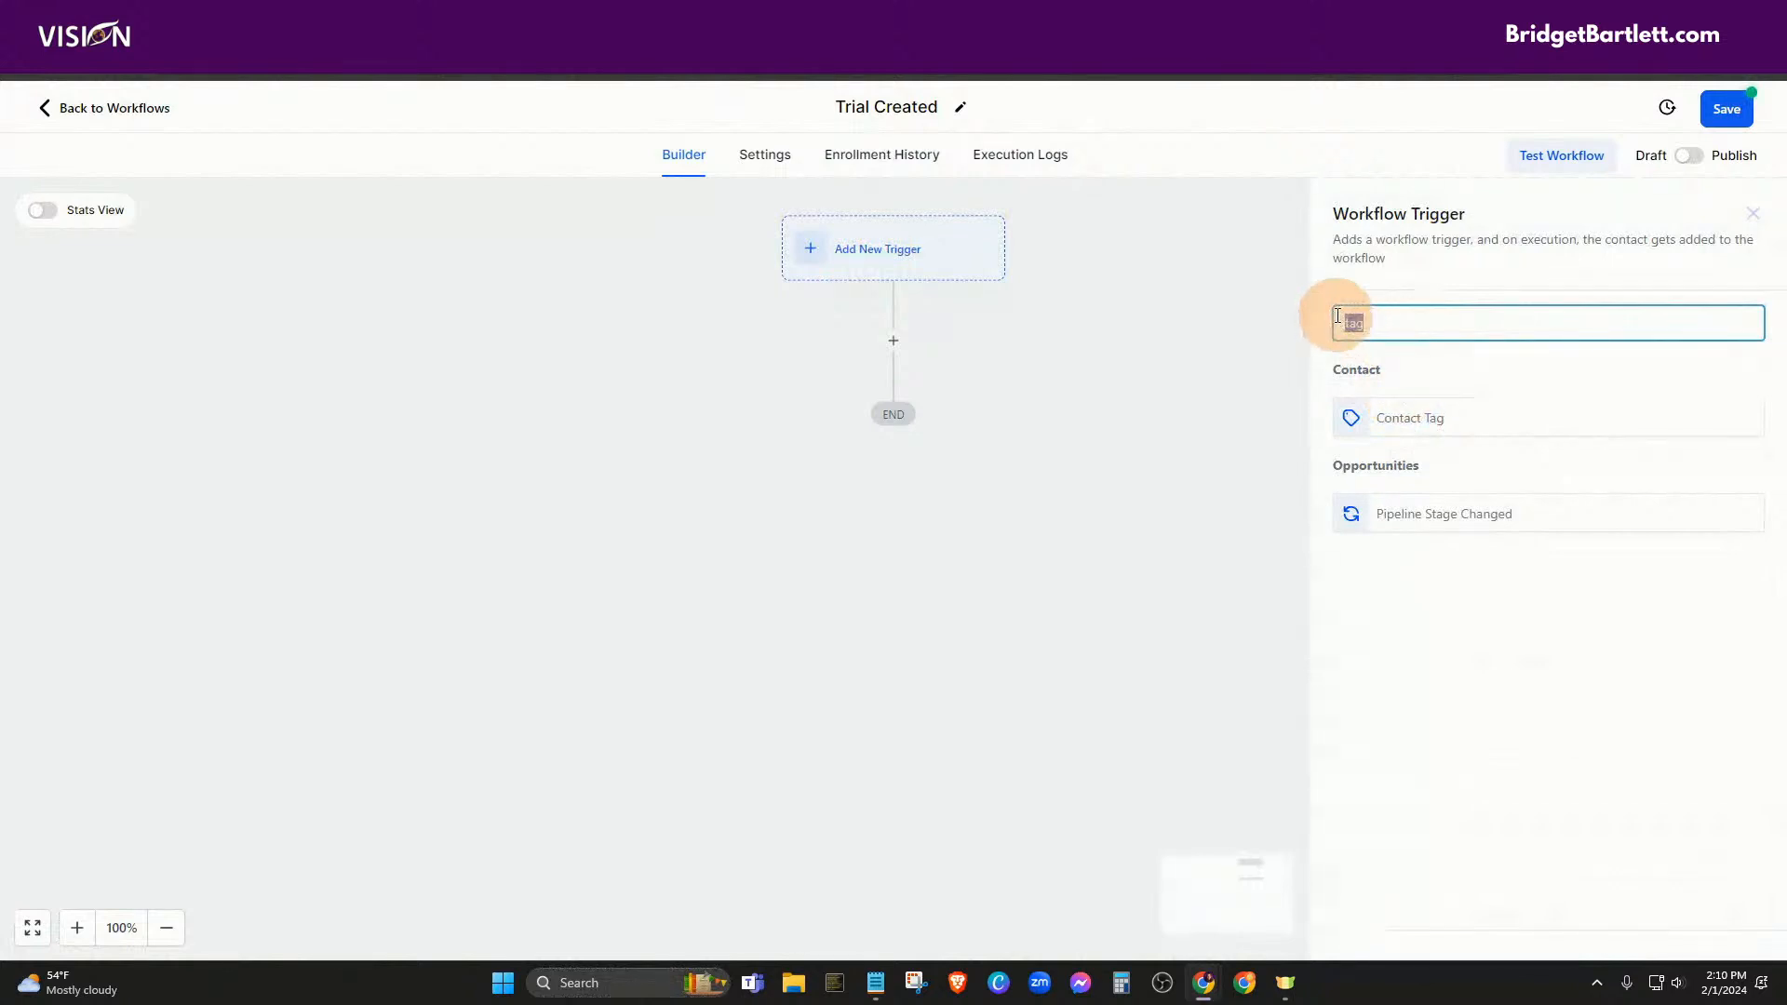
{"action": "key", "text": "BackSpace"}
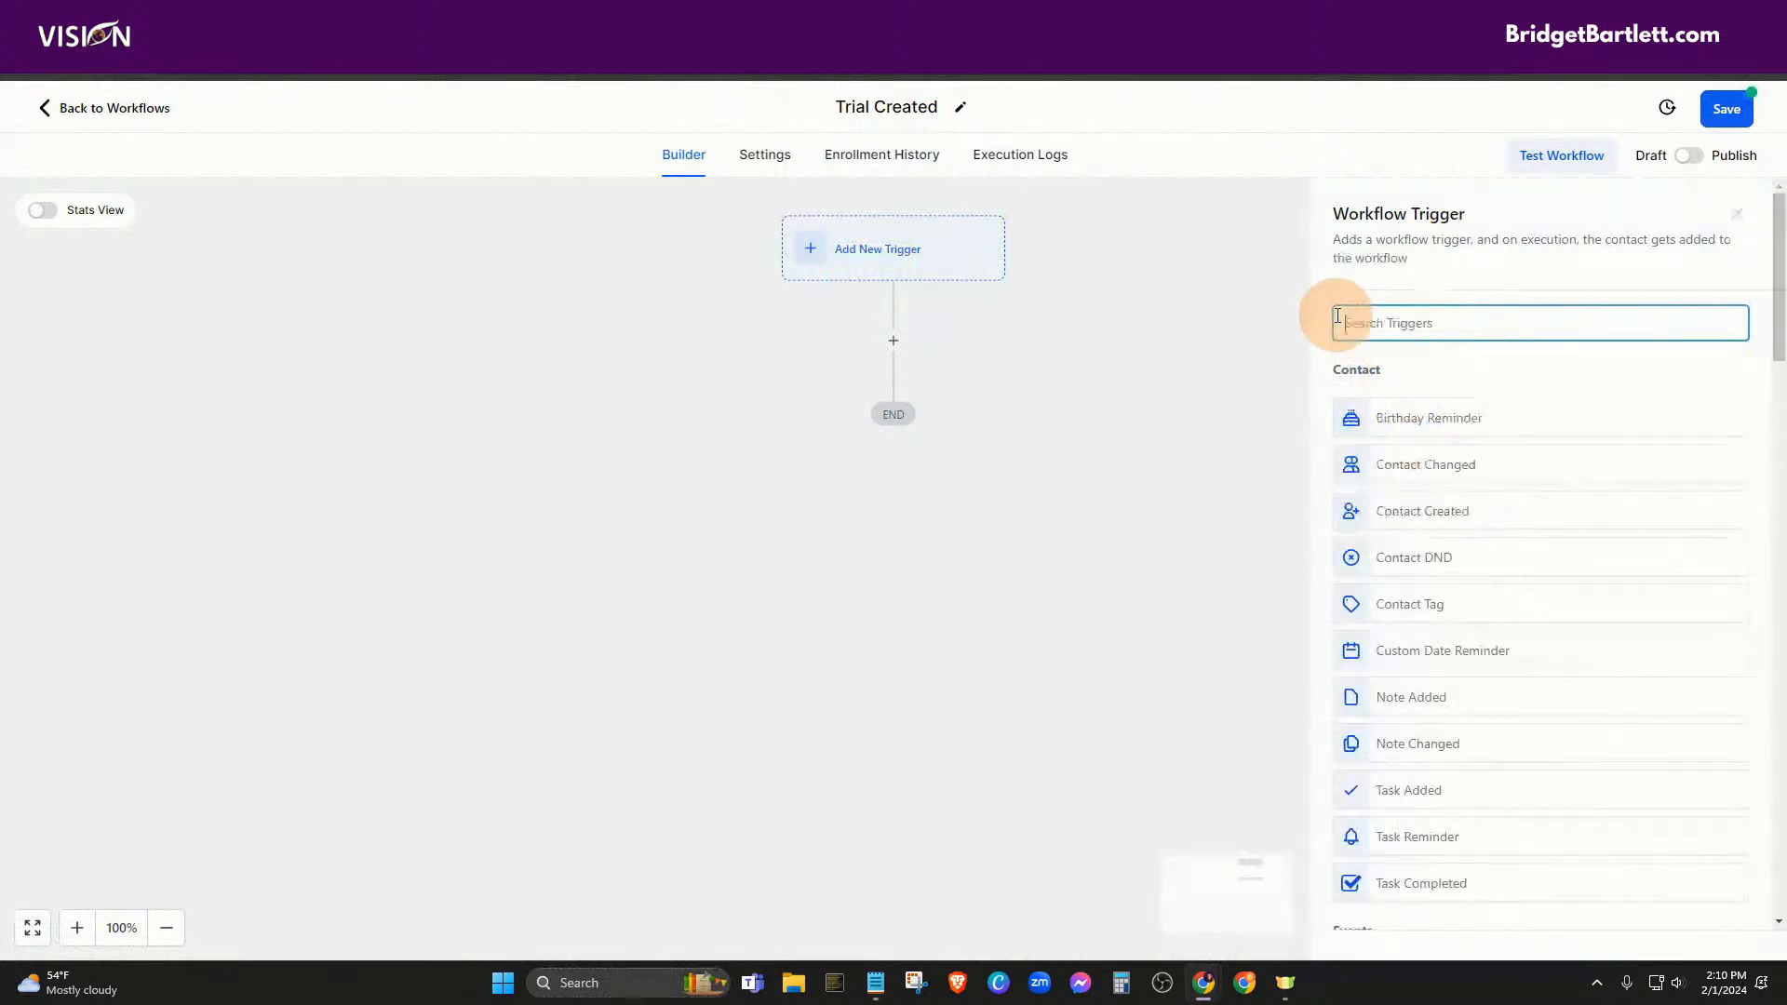
{"action": "type", "text": "order"}
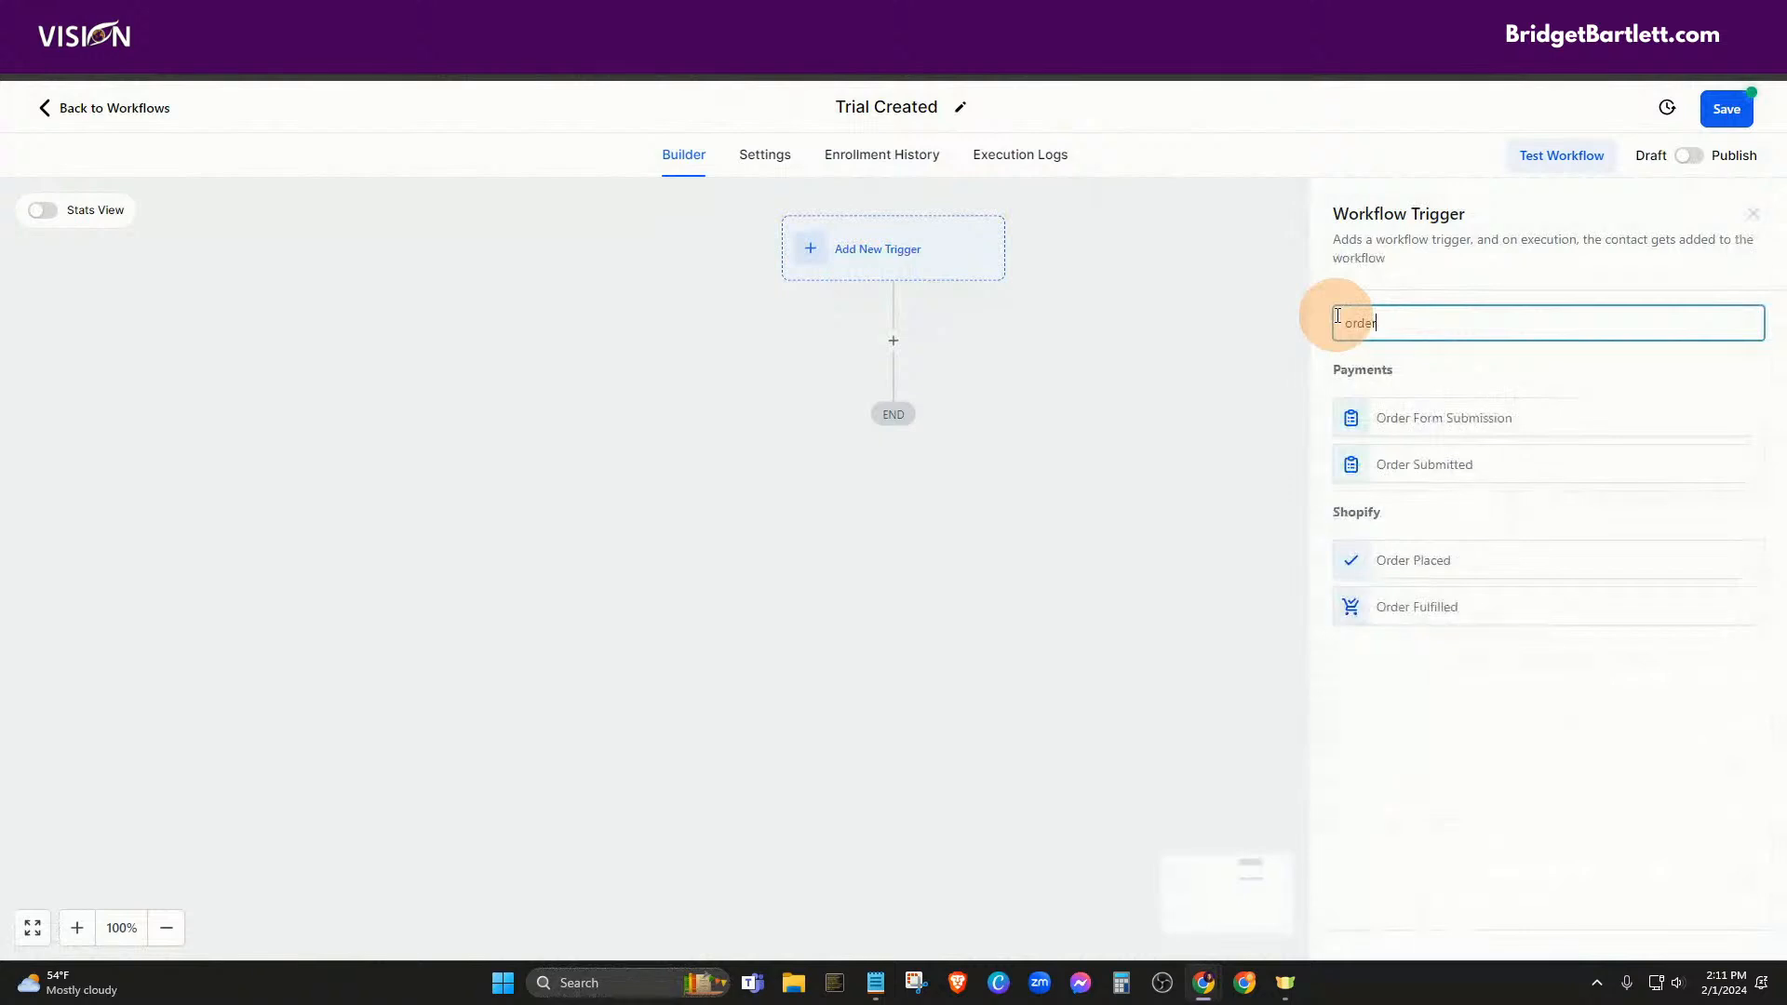
{"action": "left_click", "coordinate": [1417, 468]}
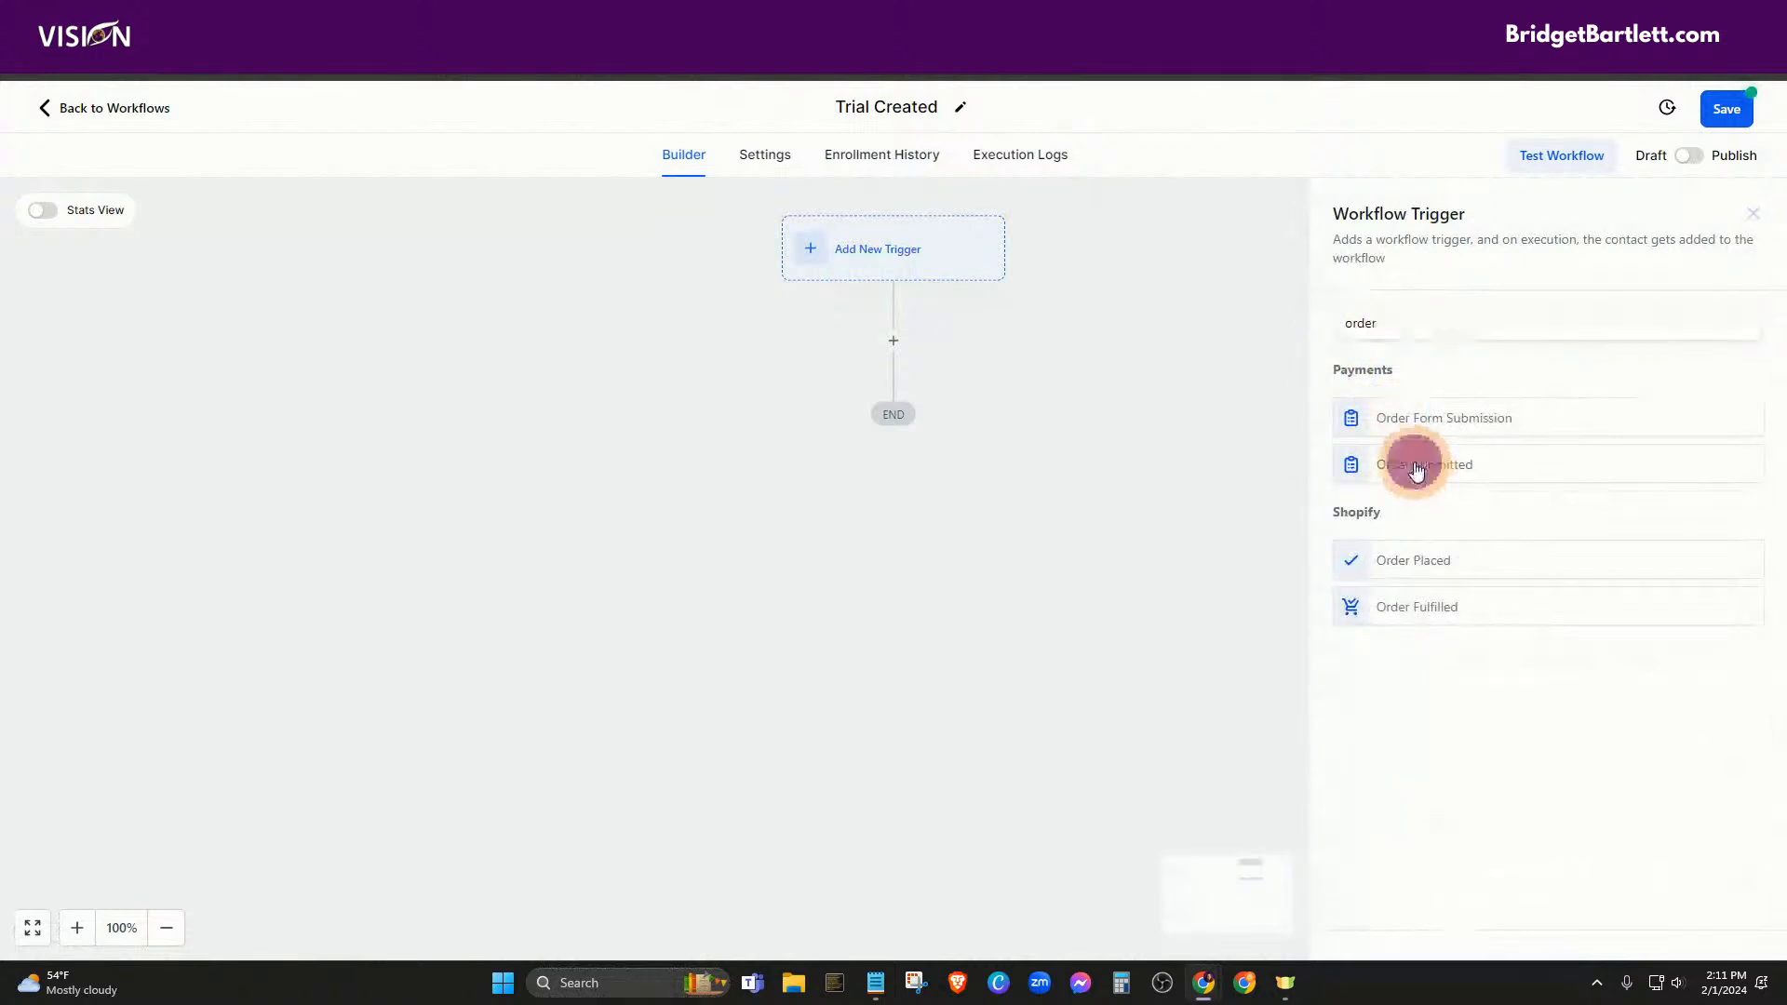
Filter the trigger to Global Product Is Leads Package 1
{"action": "left_click", "coordinate": [1005, 503]}
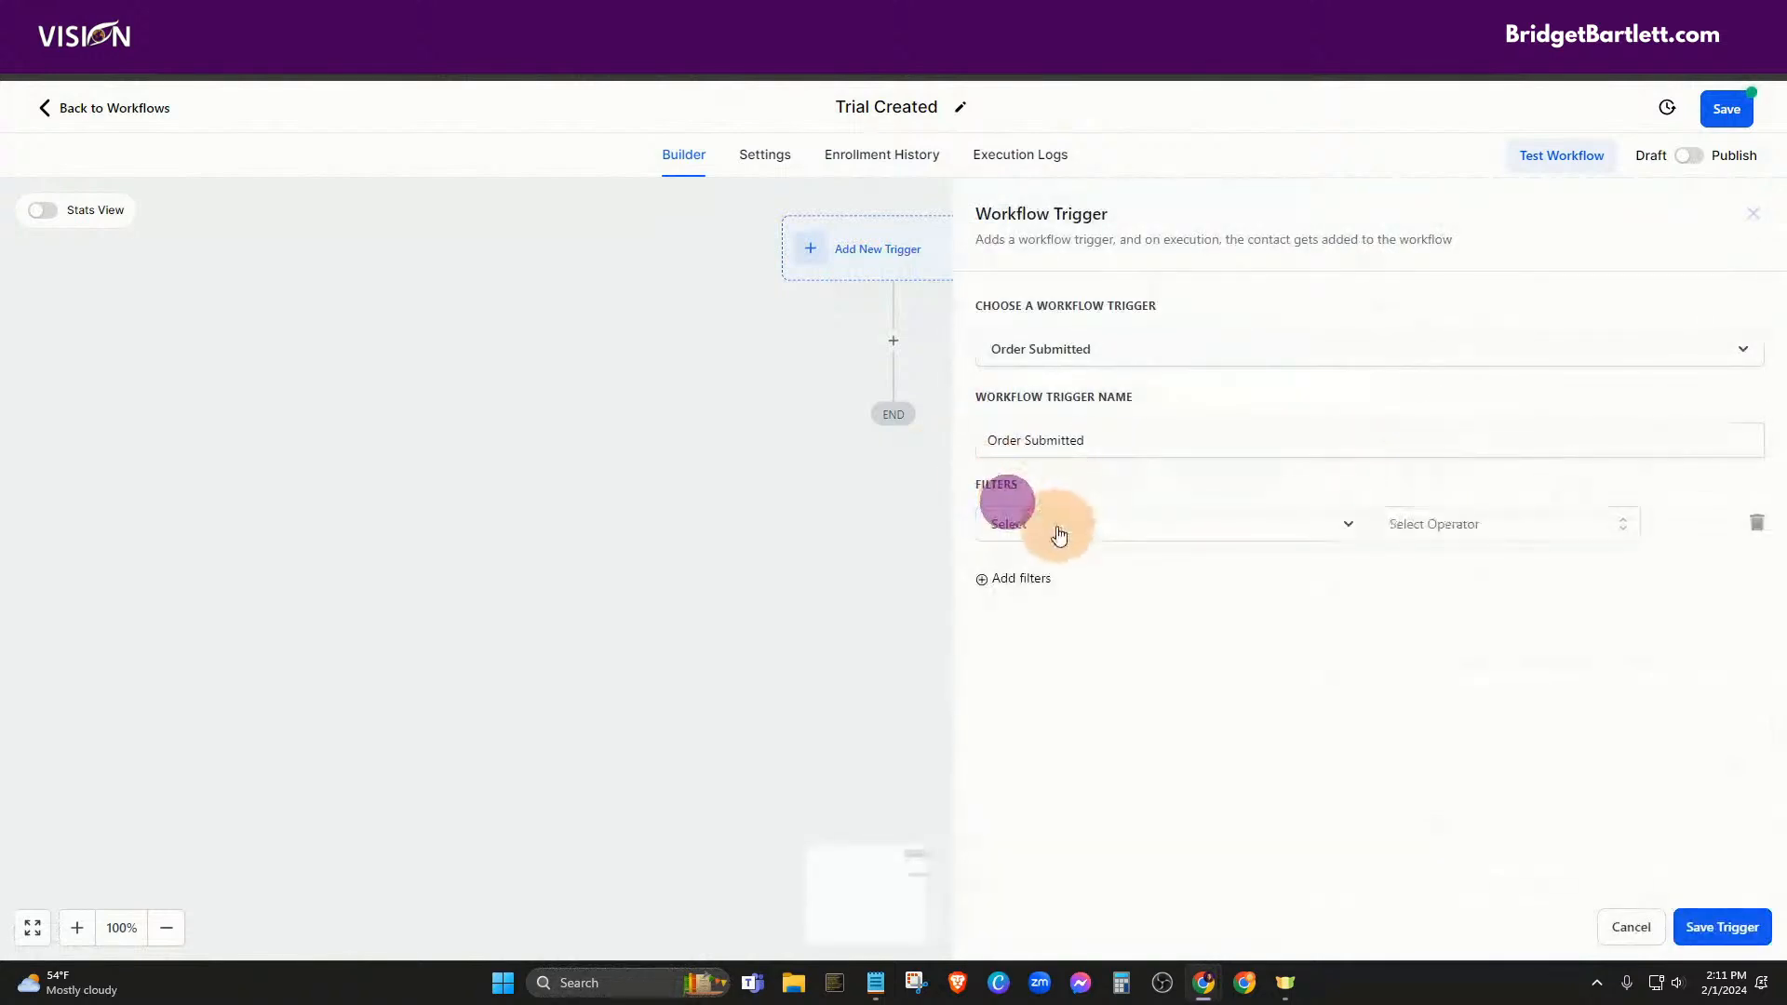
{"action": "left_click", "coordinate": [1059, 527]}
{"action": "left_click", "coordinate": [1077, 648]}
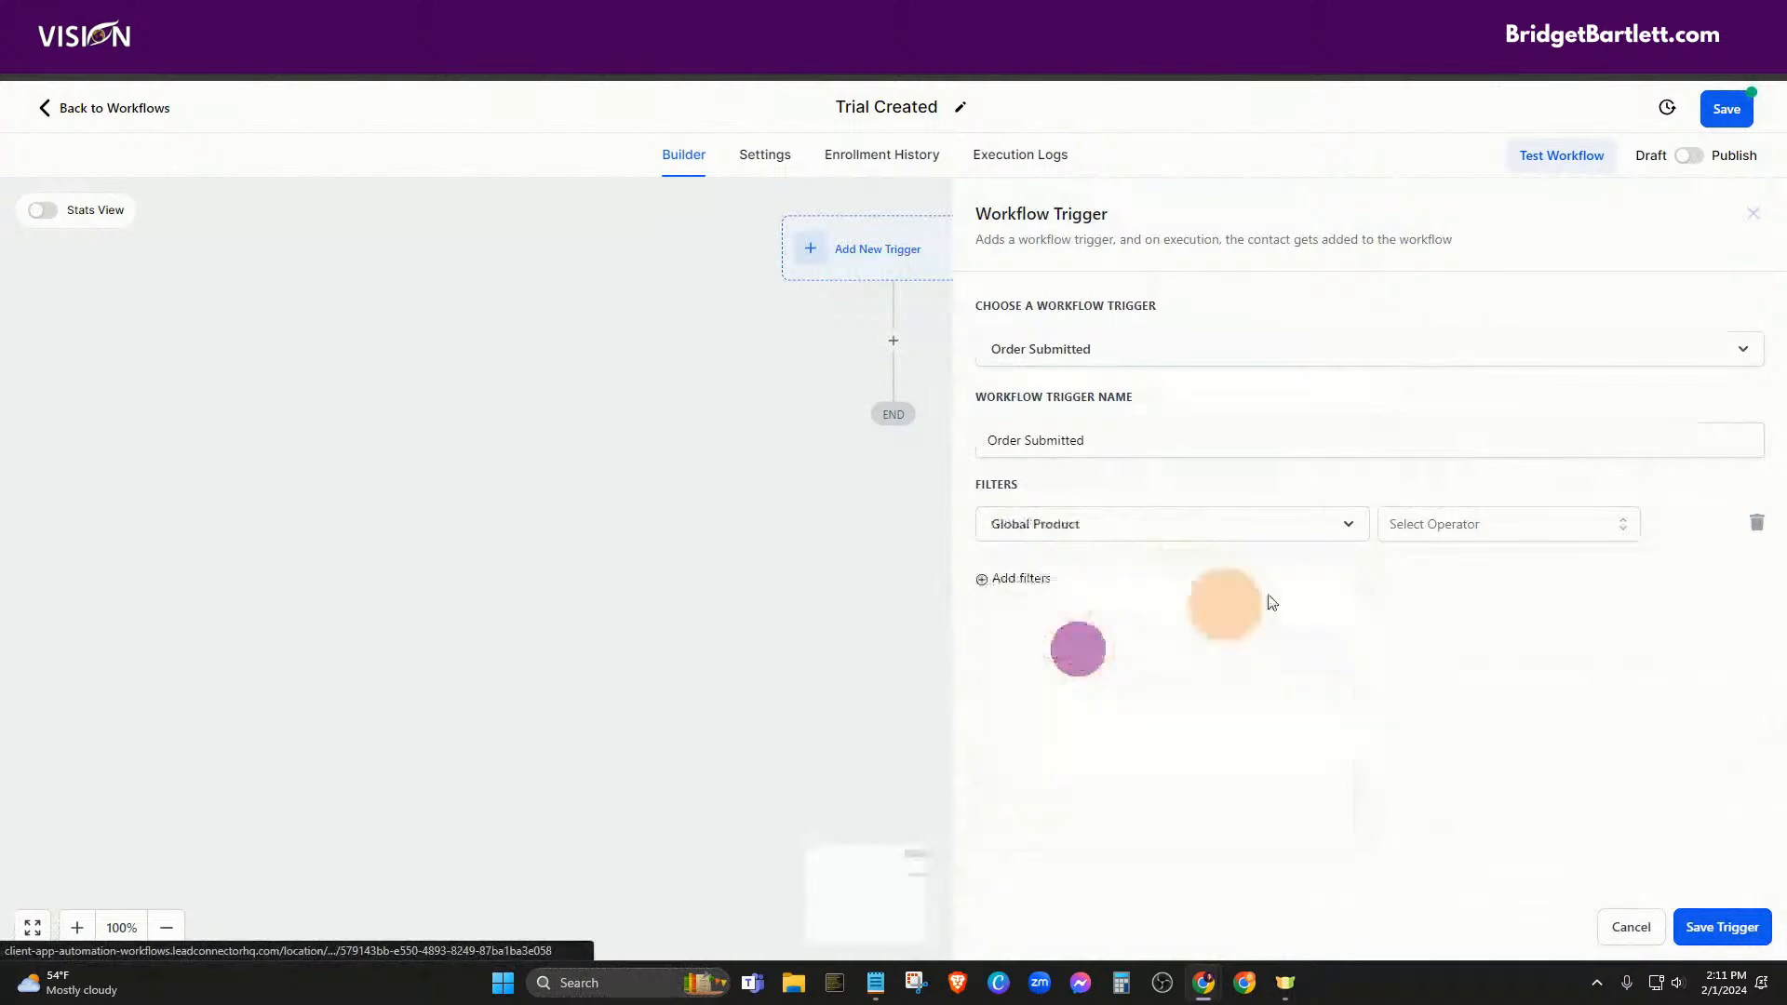
{"action": "left_click", "coordinate": [1424, 522]}
{"action": "left_click", "coordinate": [1416, 573]}
{"action": "left_click", "coordinate": [1529, 526]}
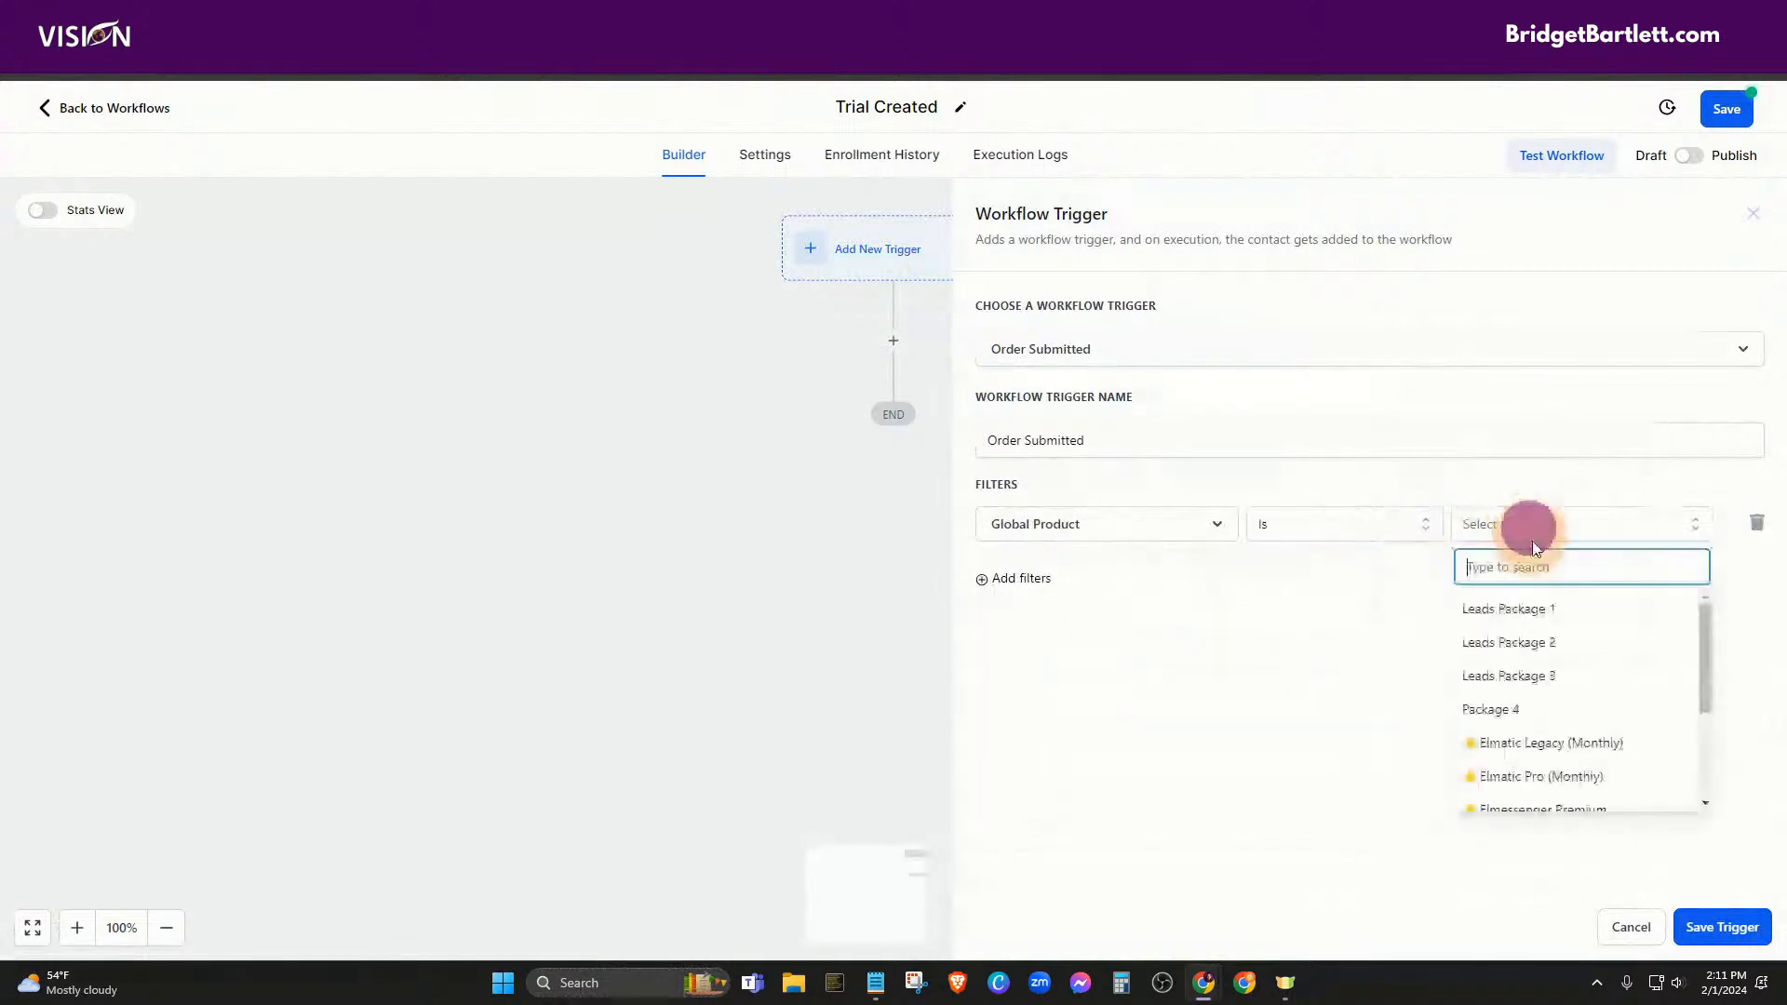
{"action": "left_click", "coordinate": [1527, 610]}
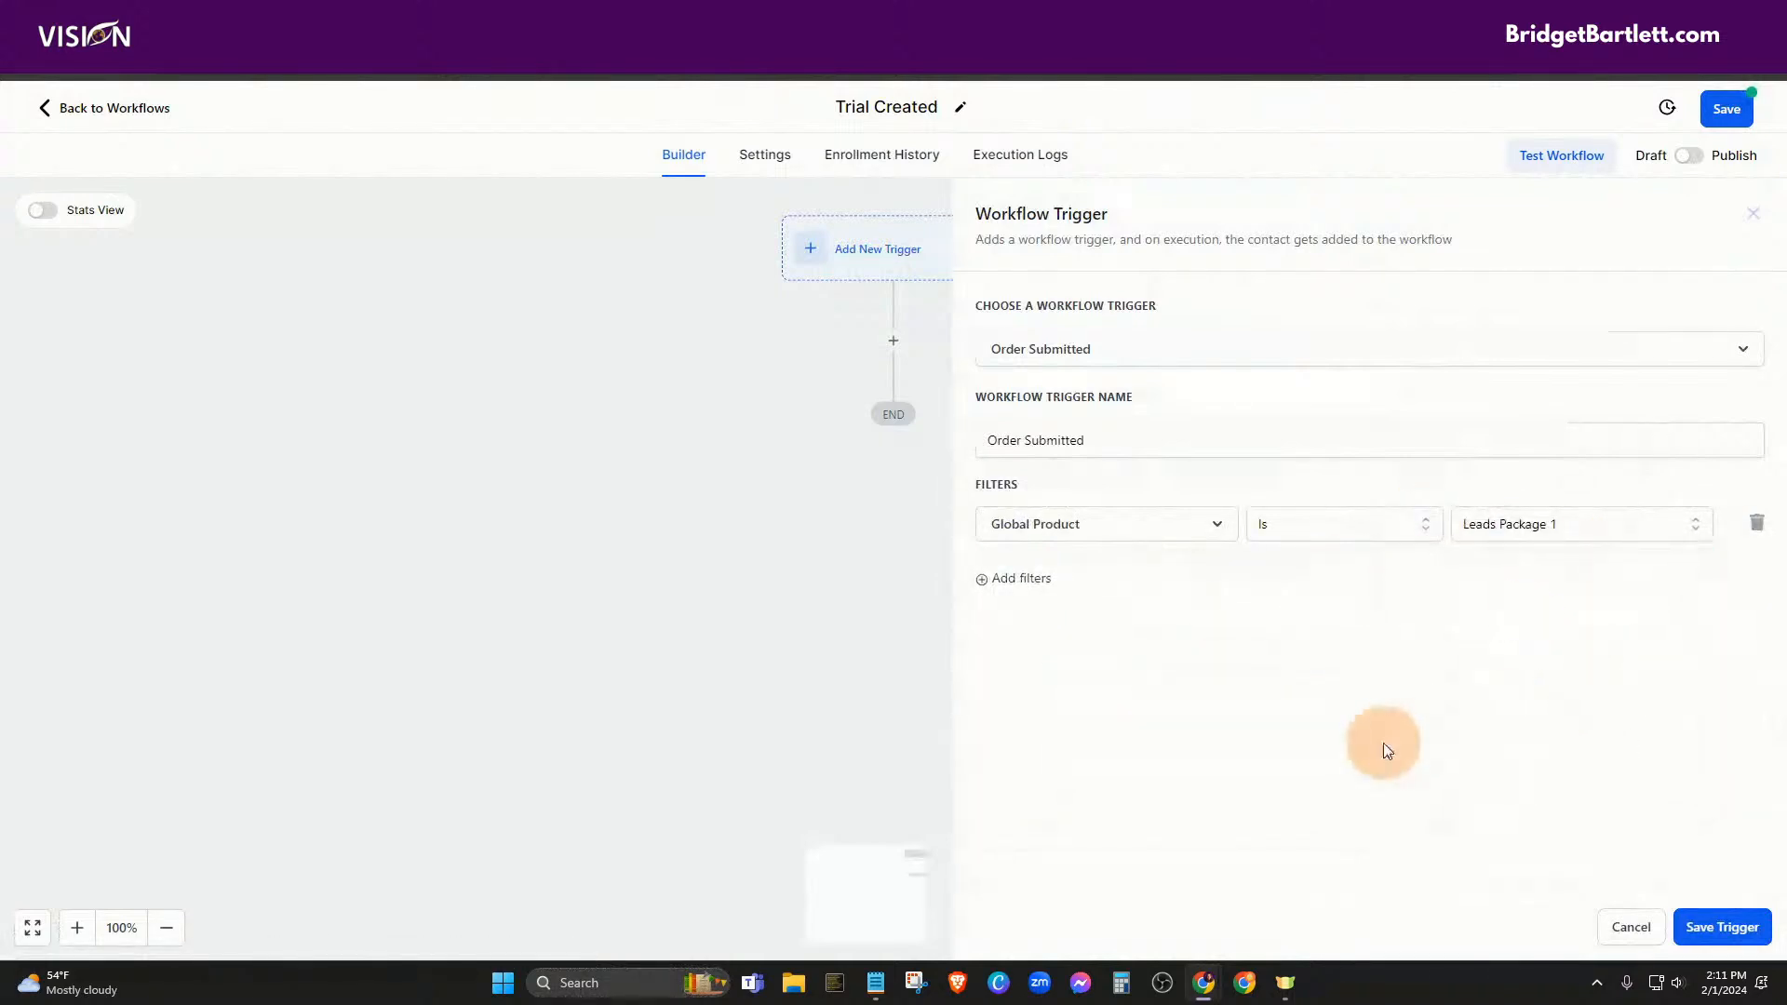
Save the Order Submitted trigger onto the Trial Created workflow
{"action": "left_click", "coordinate": [1721, 926]}
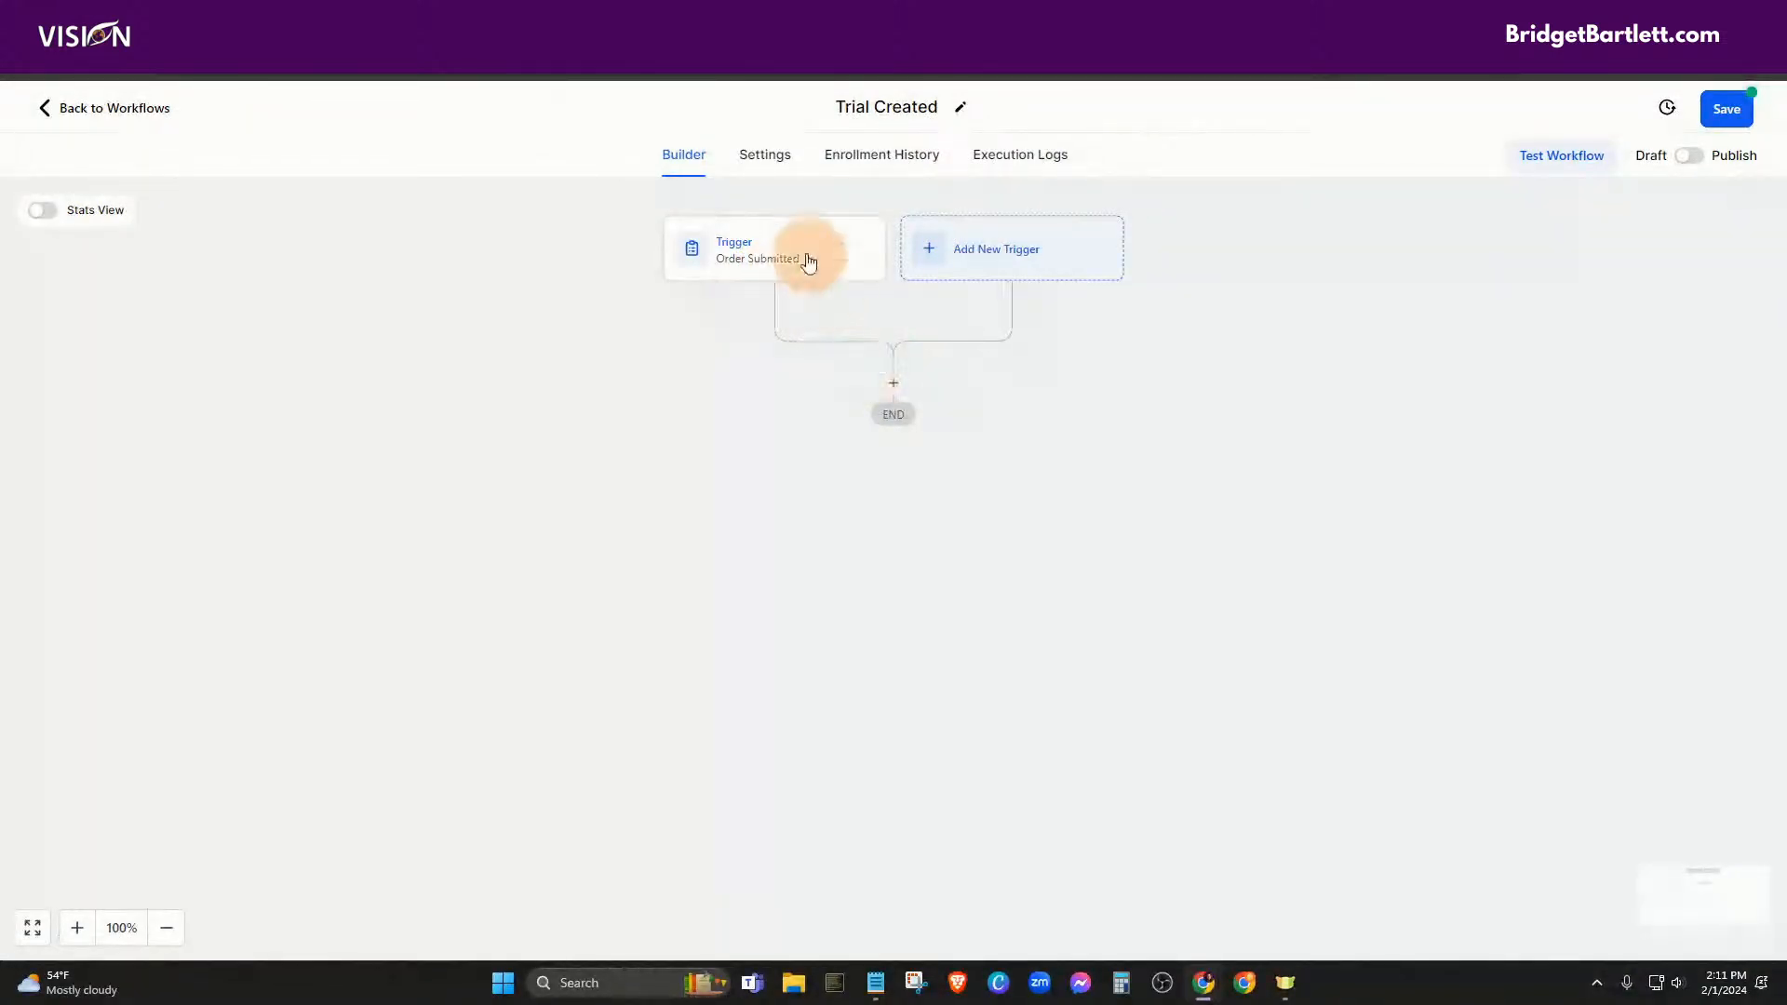
Add an Add Contact Tag step after the trigger applying the trial tag
{"action": "left_click", "coordinate": [893, 389]}
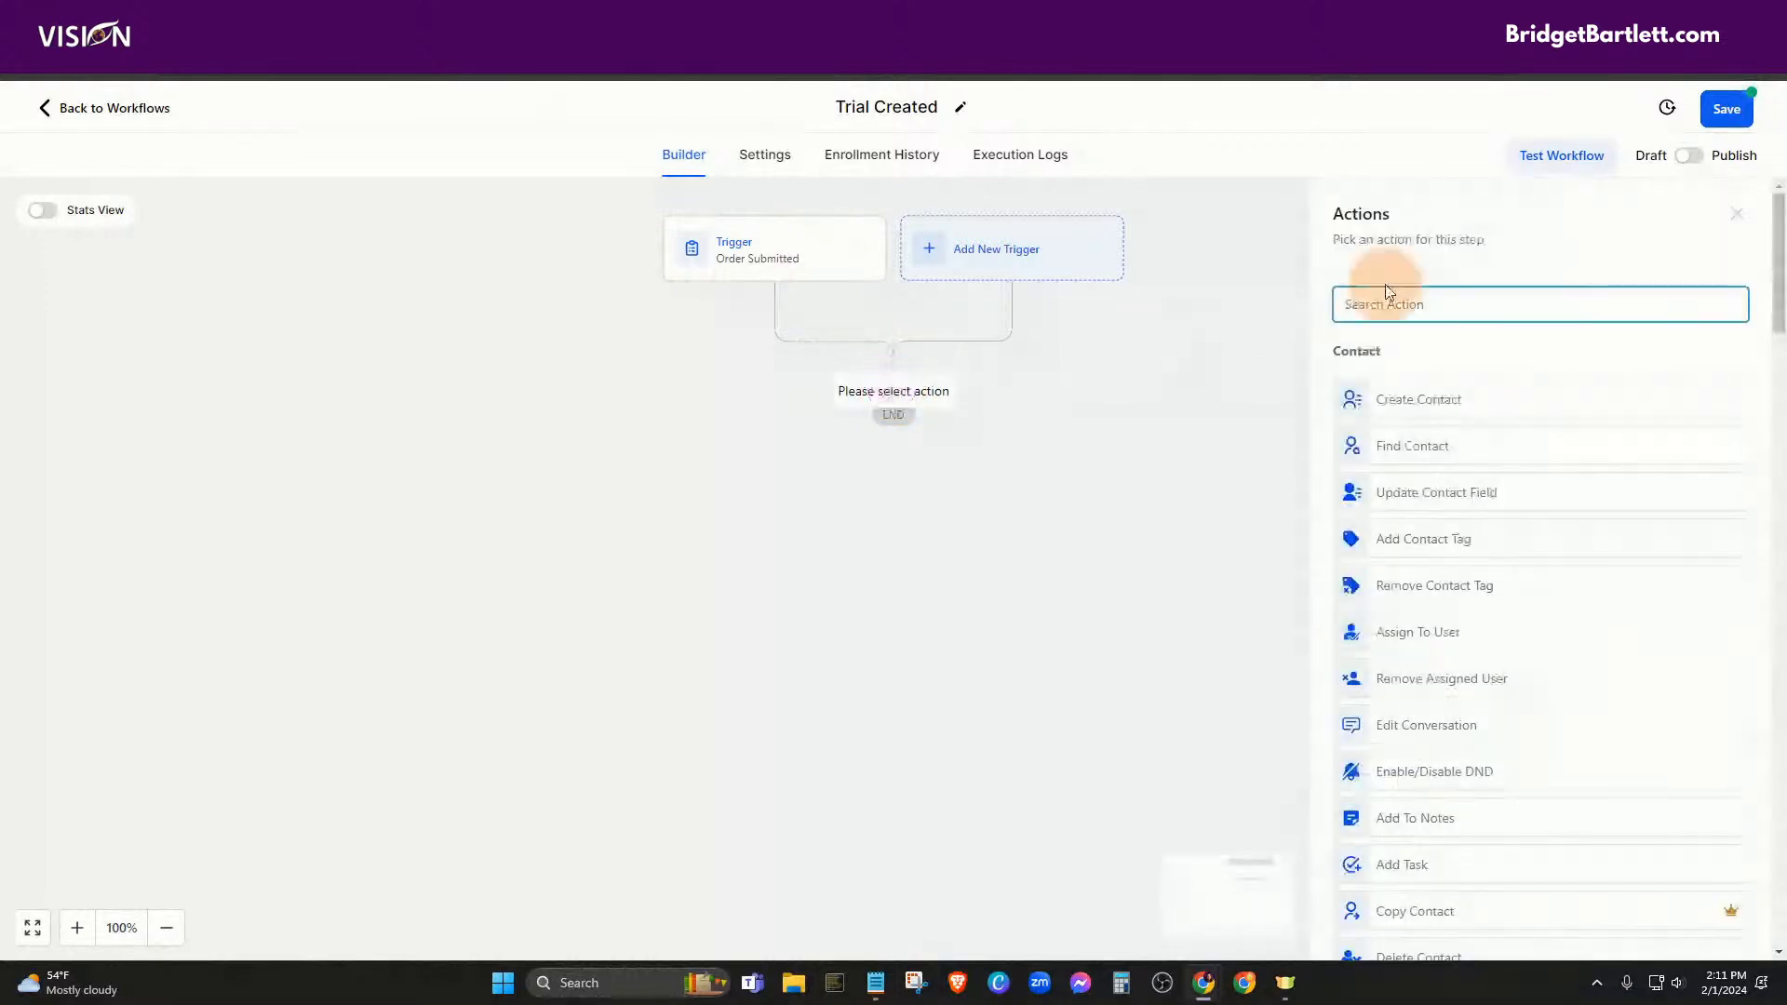
{"action": "type", "text": "tag"}
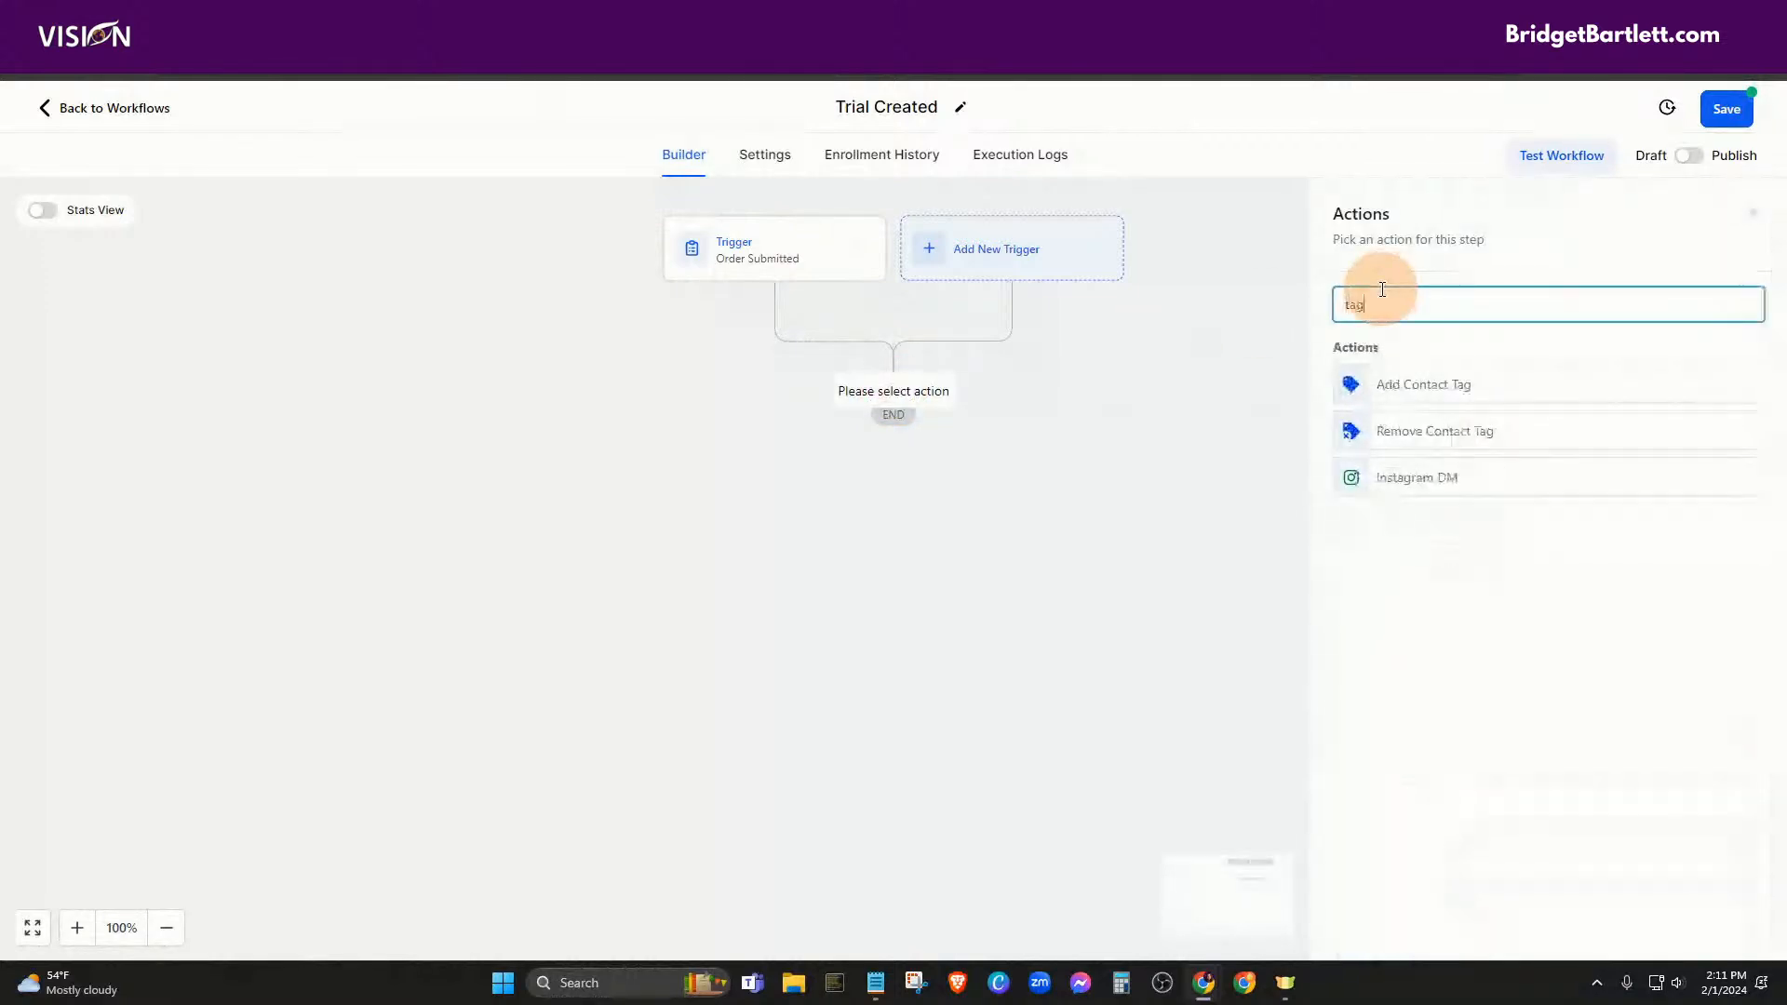
{"action": "left_click", "coordinate": [1383, 382]}
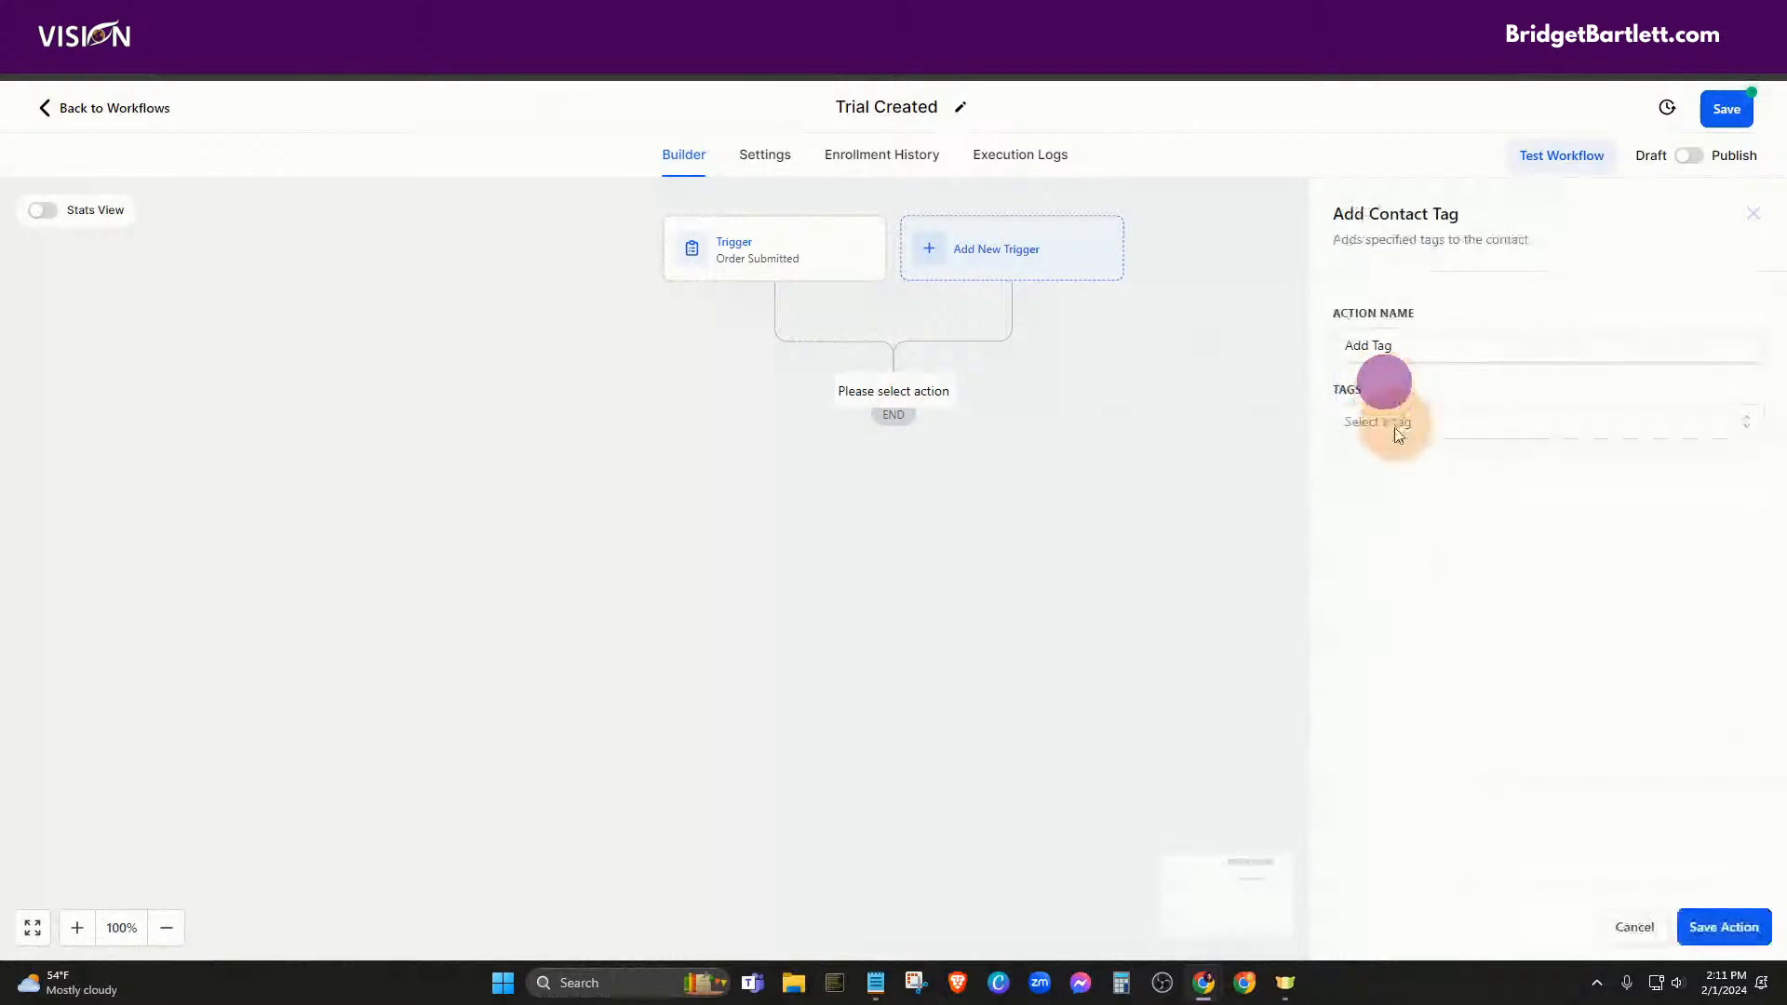
{"action": "left_click", "coordinate": [1369, 422]}
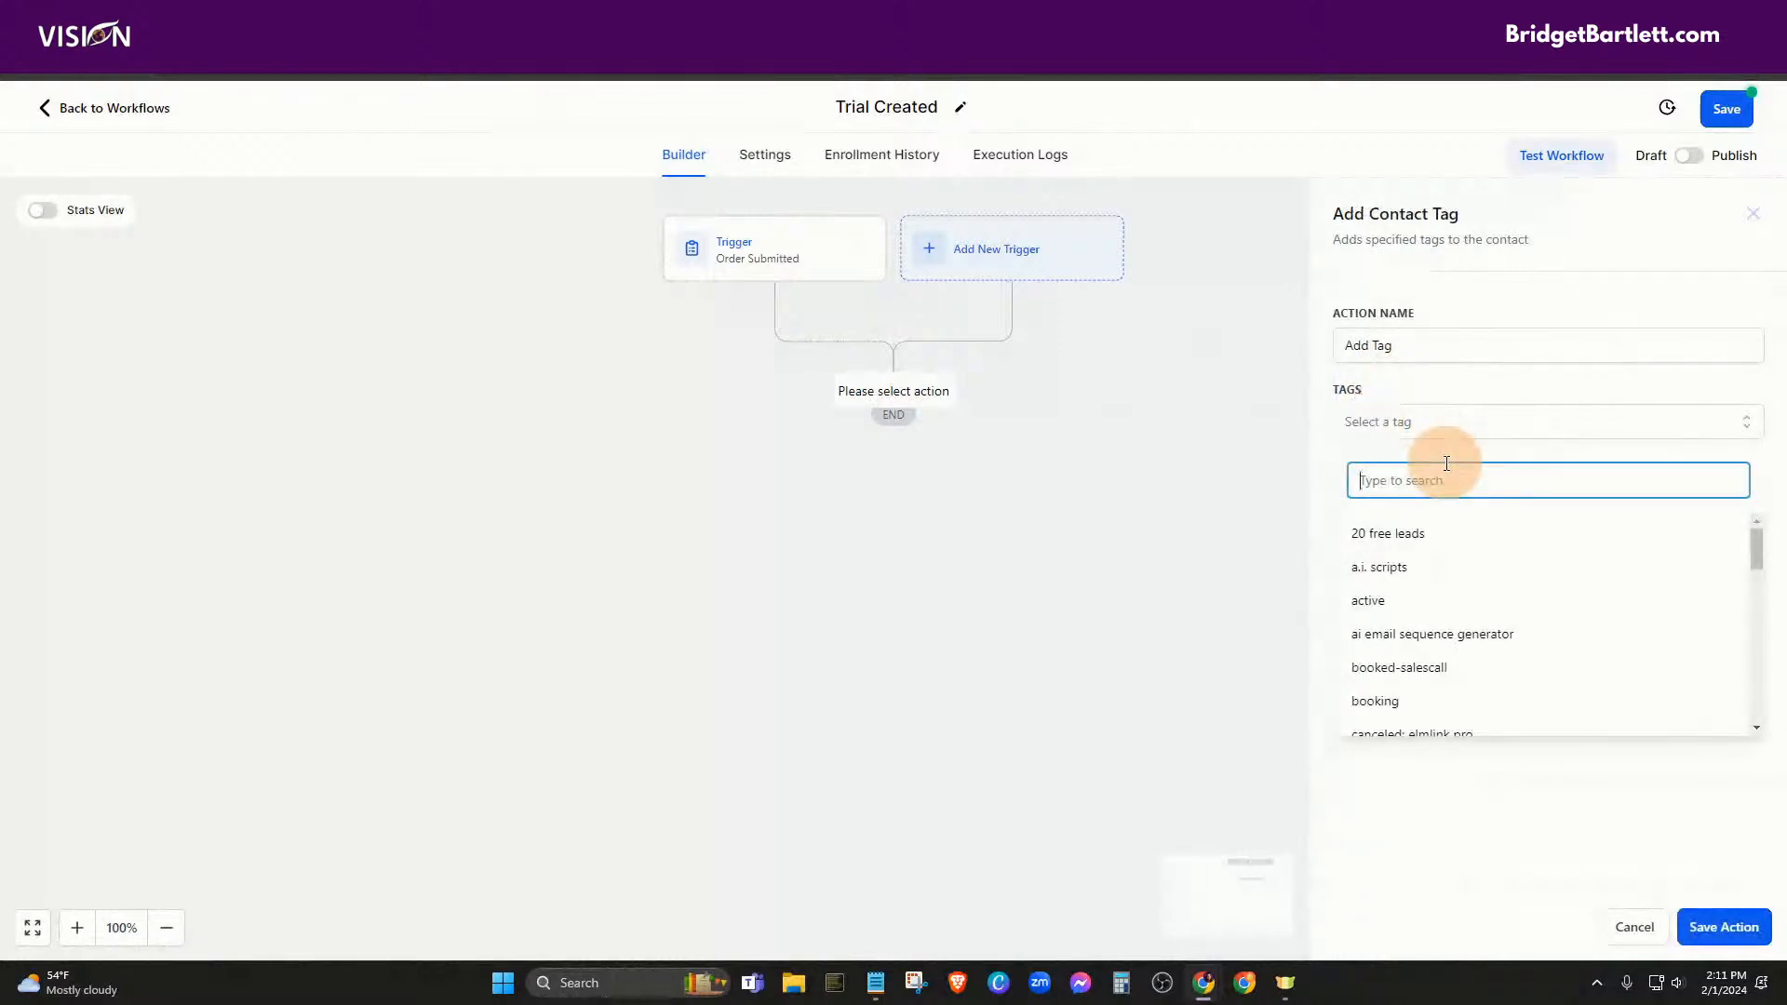
{"action": "type", "text": "trial"}
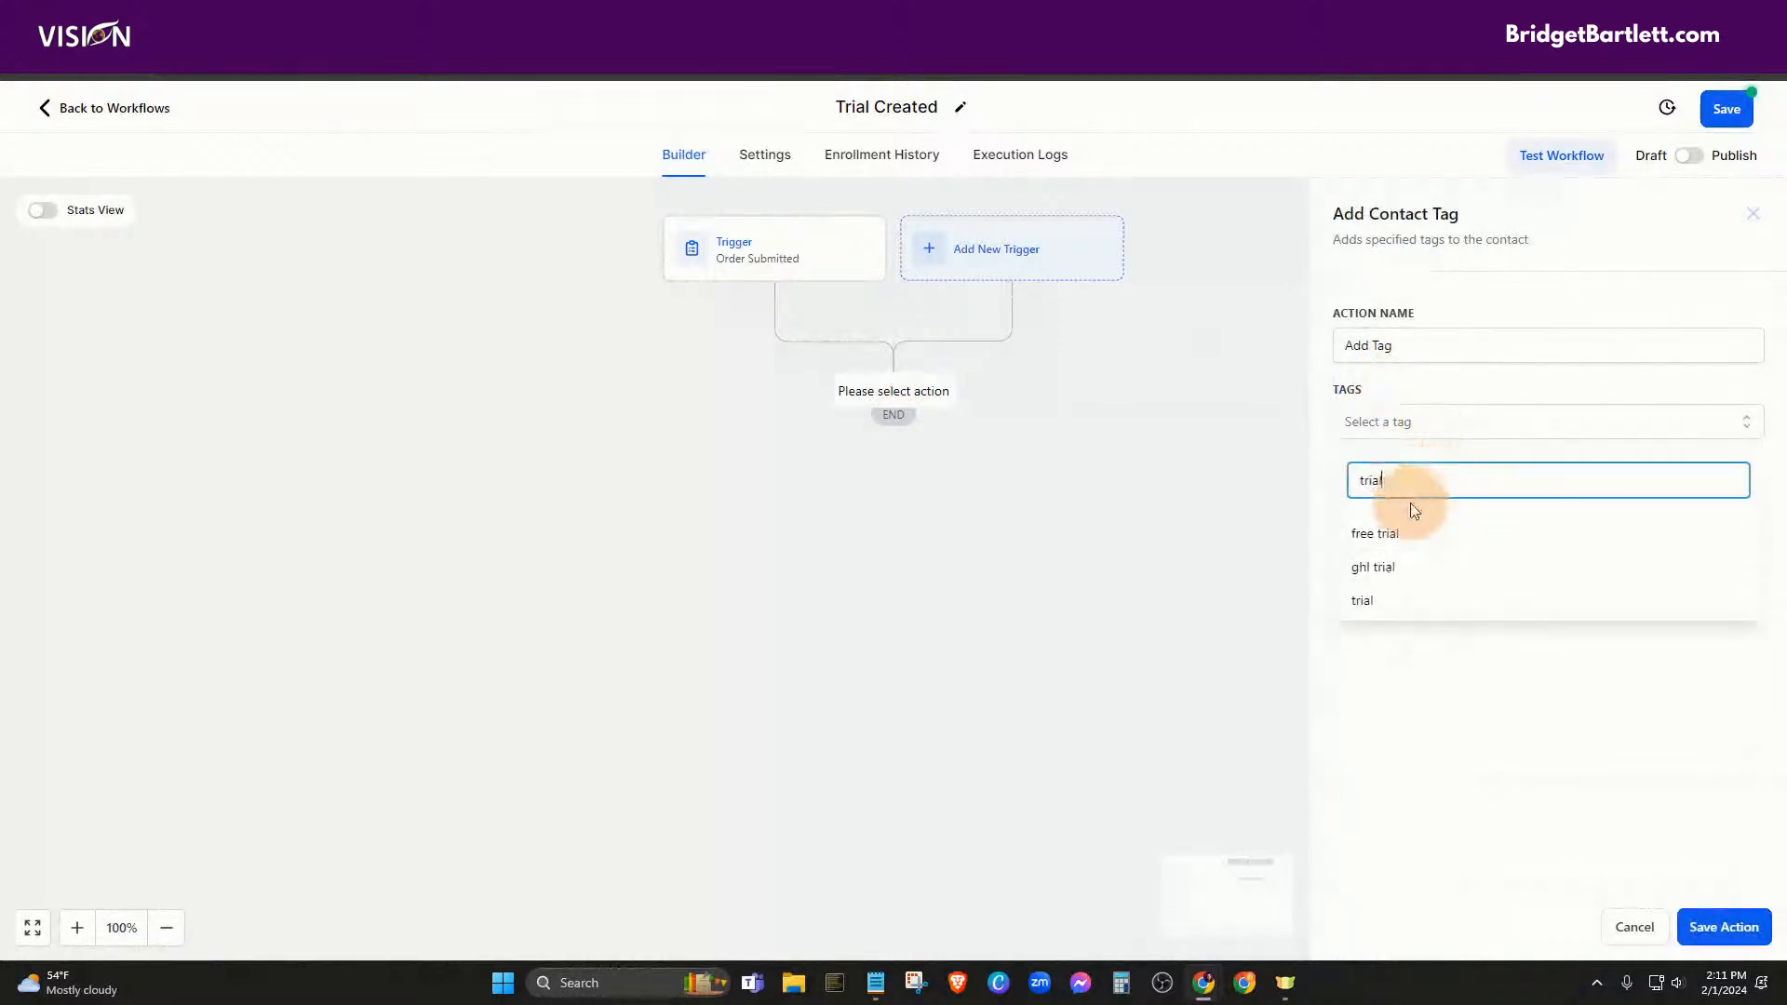
{"action": "left_click", "coordinate": [1364, 599]}
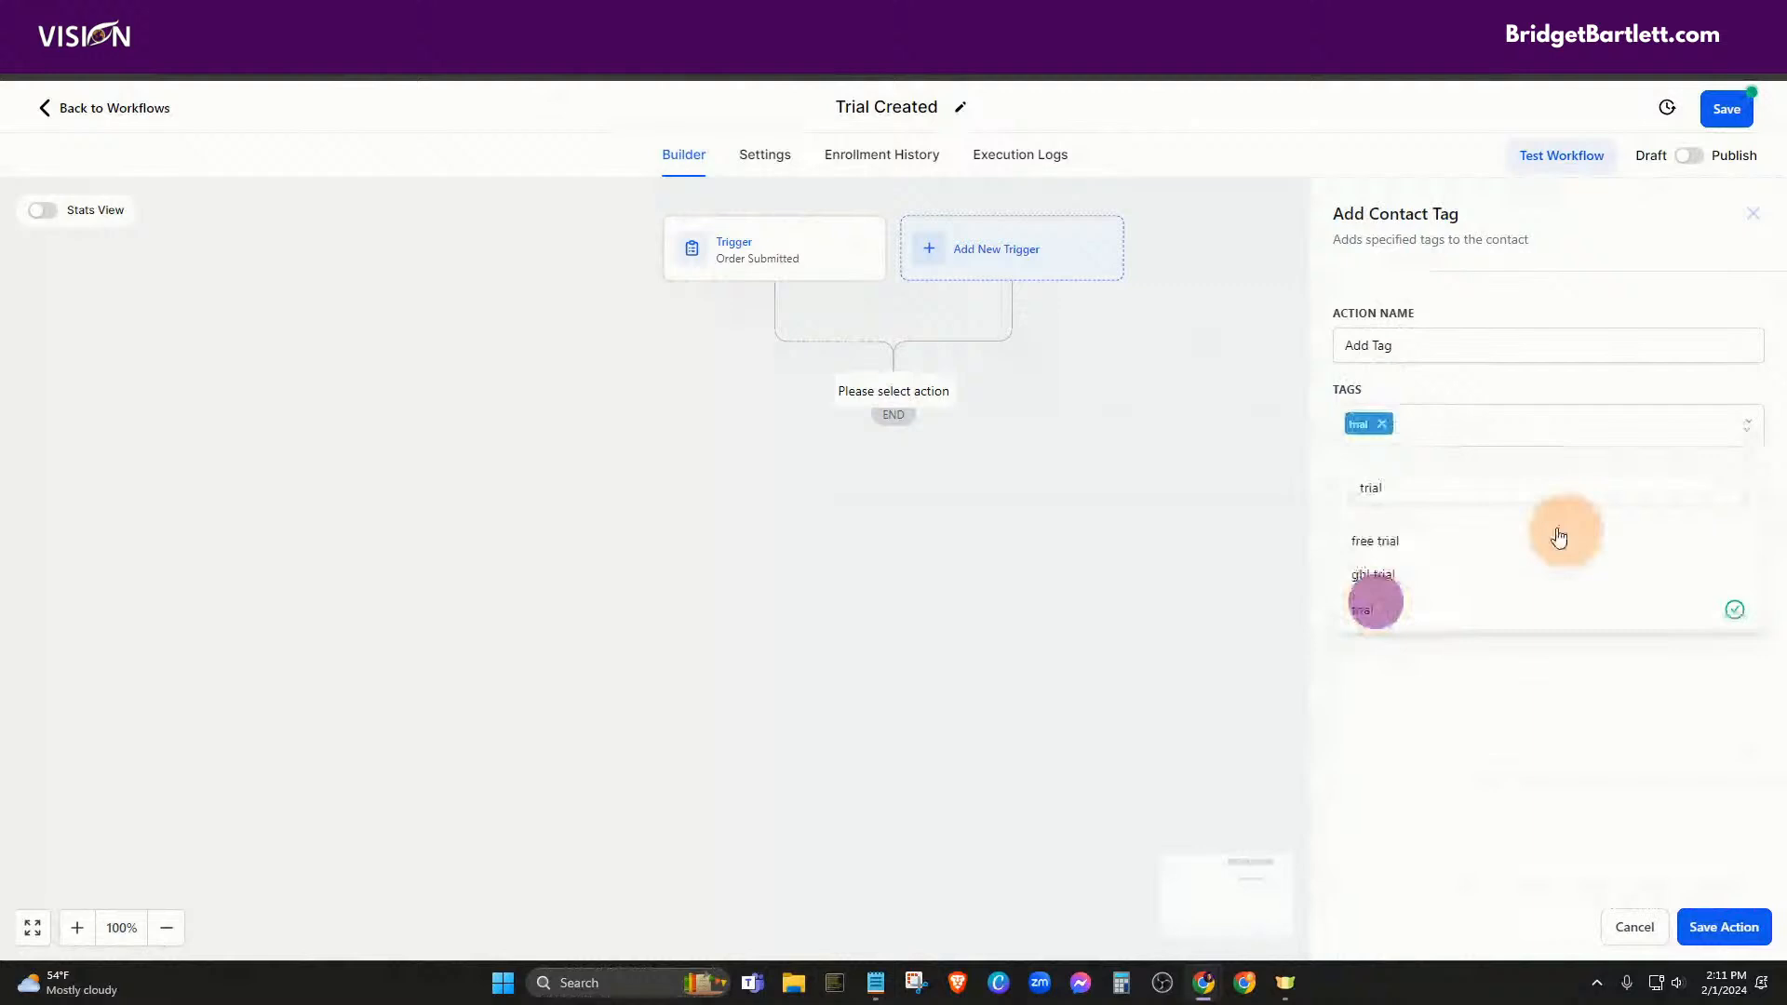
{"action": "left_click", "coordinate": [1476, 385]}
{"action": "left_click", "coordinate": [1724, 927]}
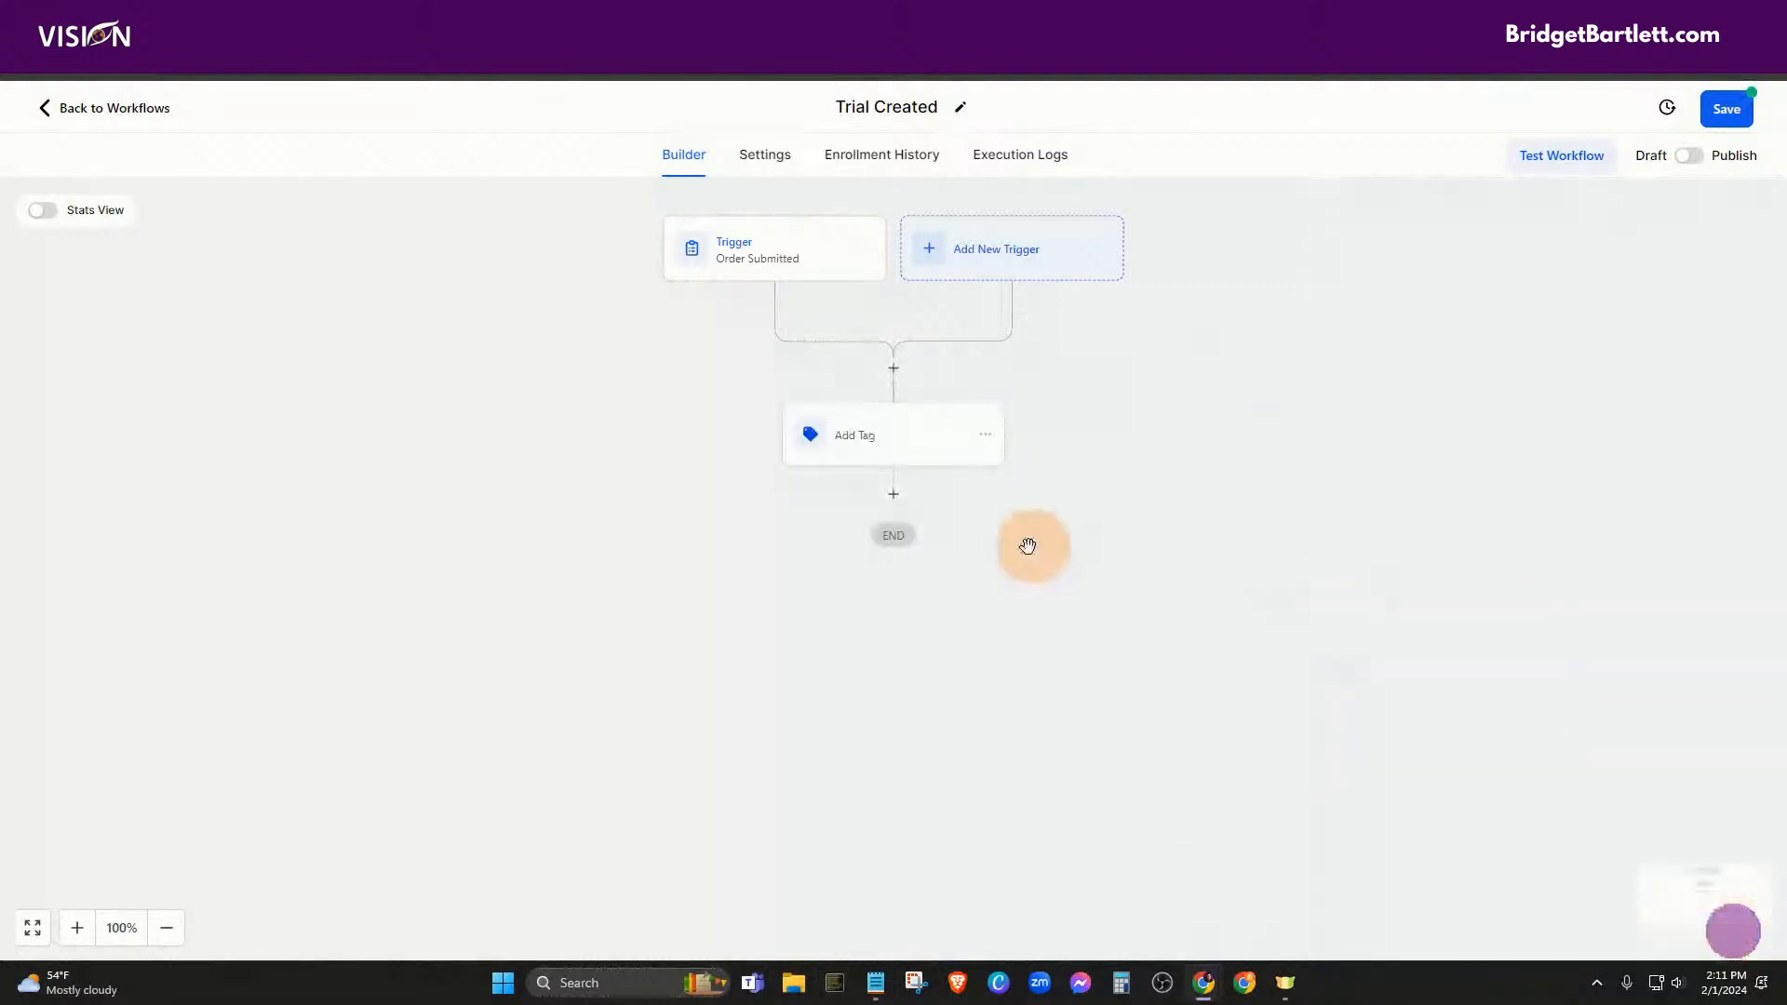
Add a Note step after the tag step reading 'Created trial'
{"action": "left_click", "coordinate": [893, 503]}
{"action": "left_click", "coordinate": [1528, 311]}
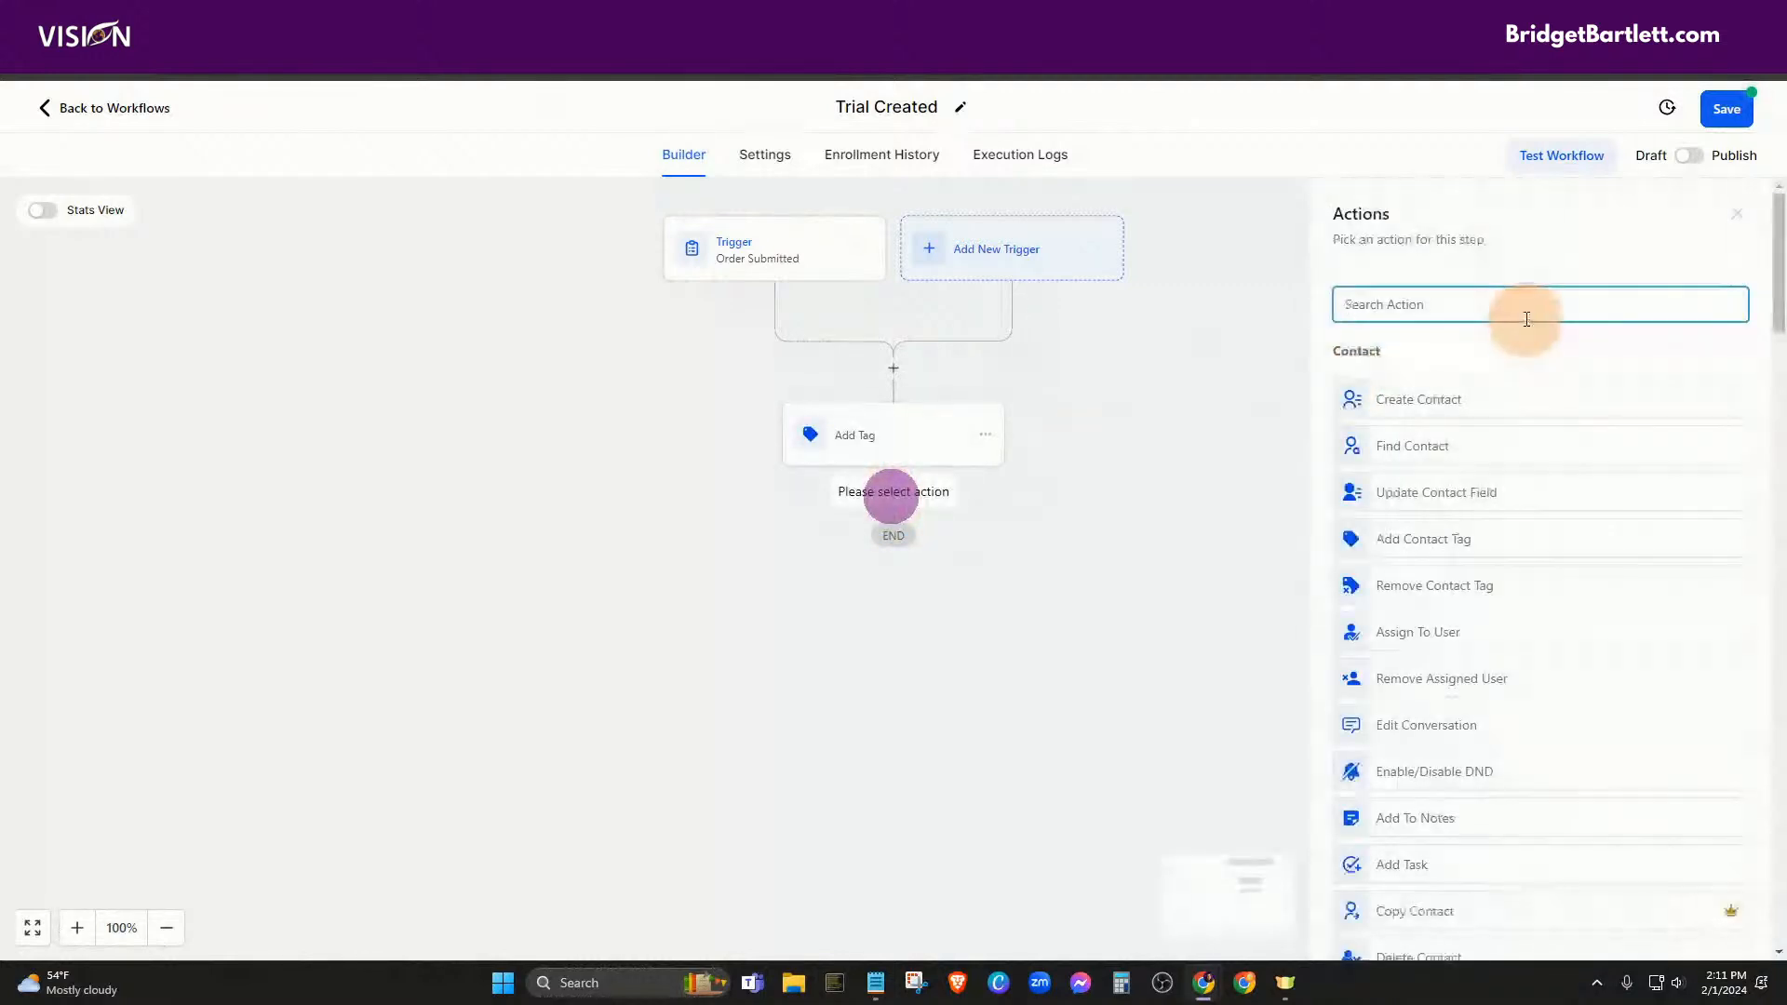
{"action": "type", "text": "note"}
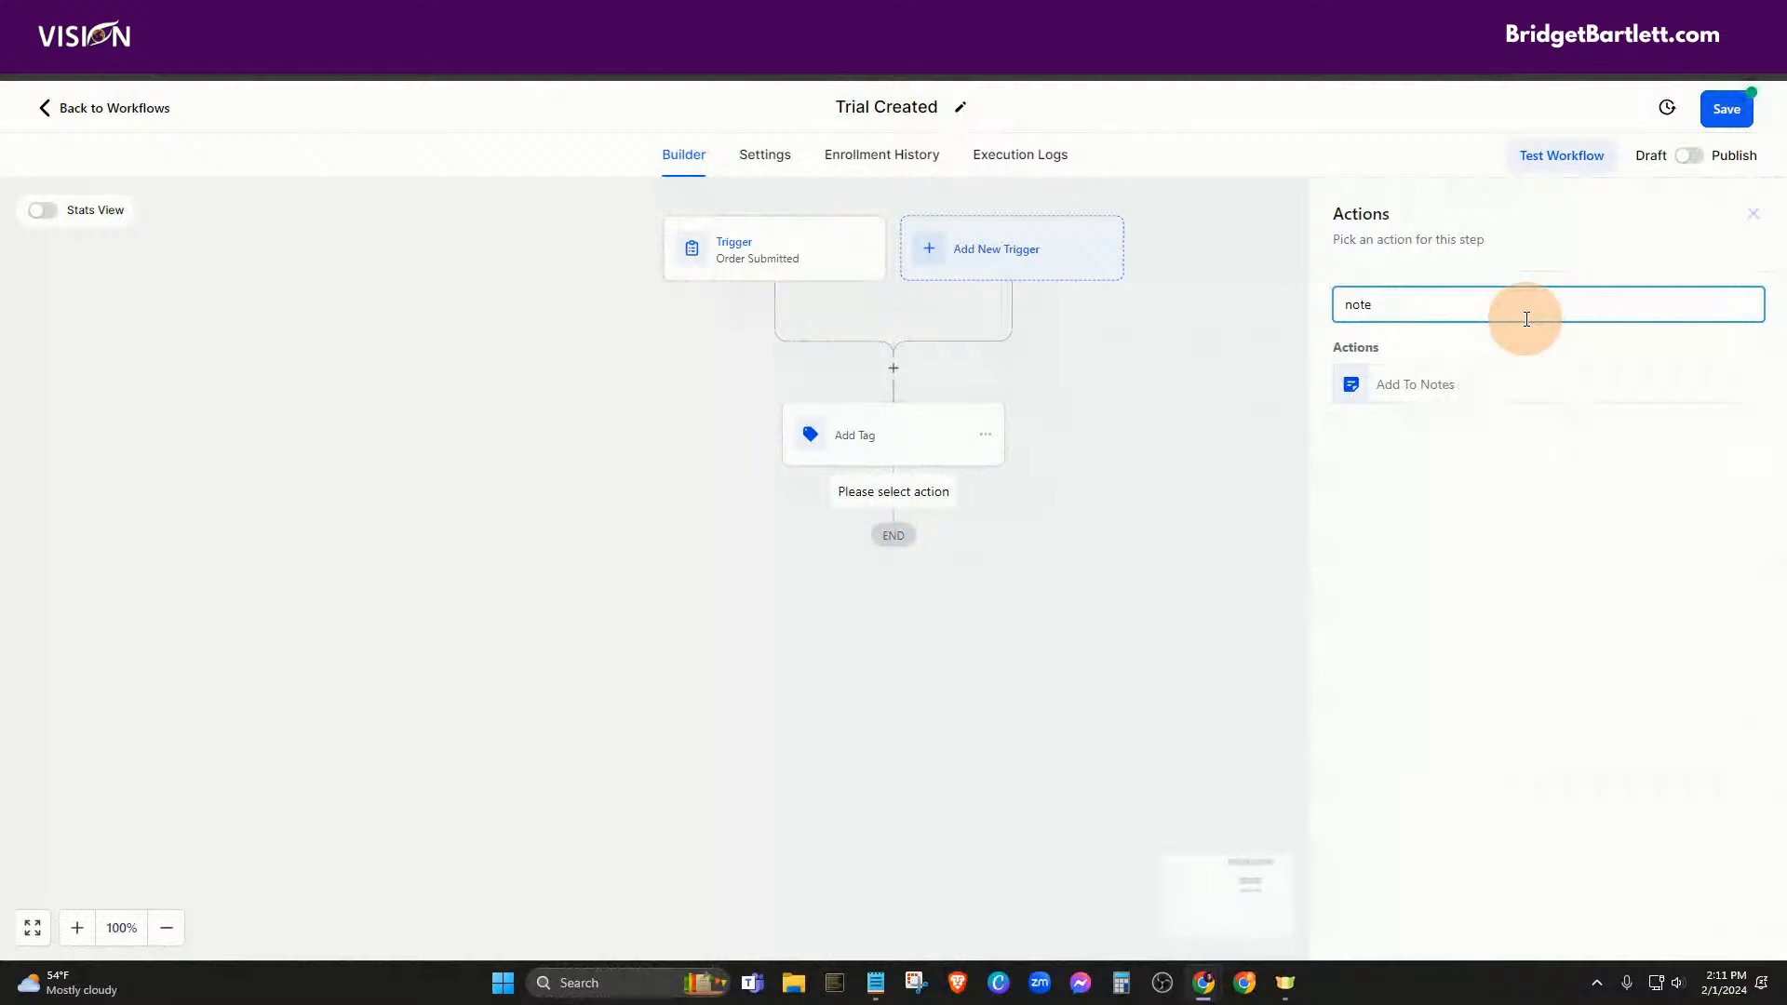
{"action": "left_click", "coordinate": [1432, 378]}
{"action": "left_click", "coordinate": [1373, 482]}
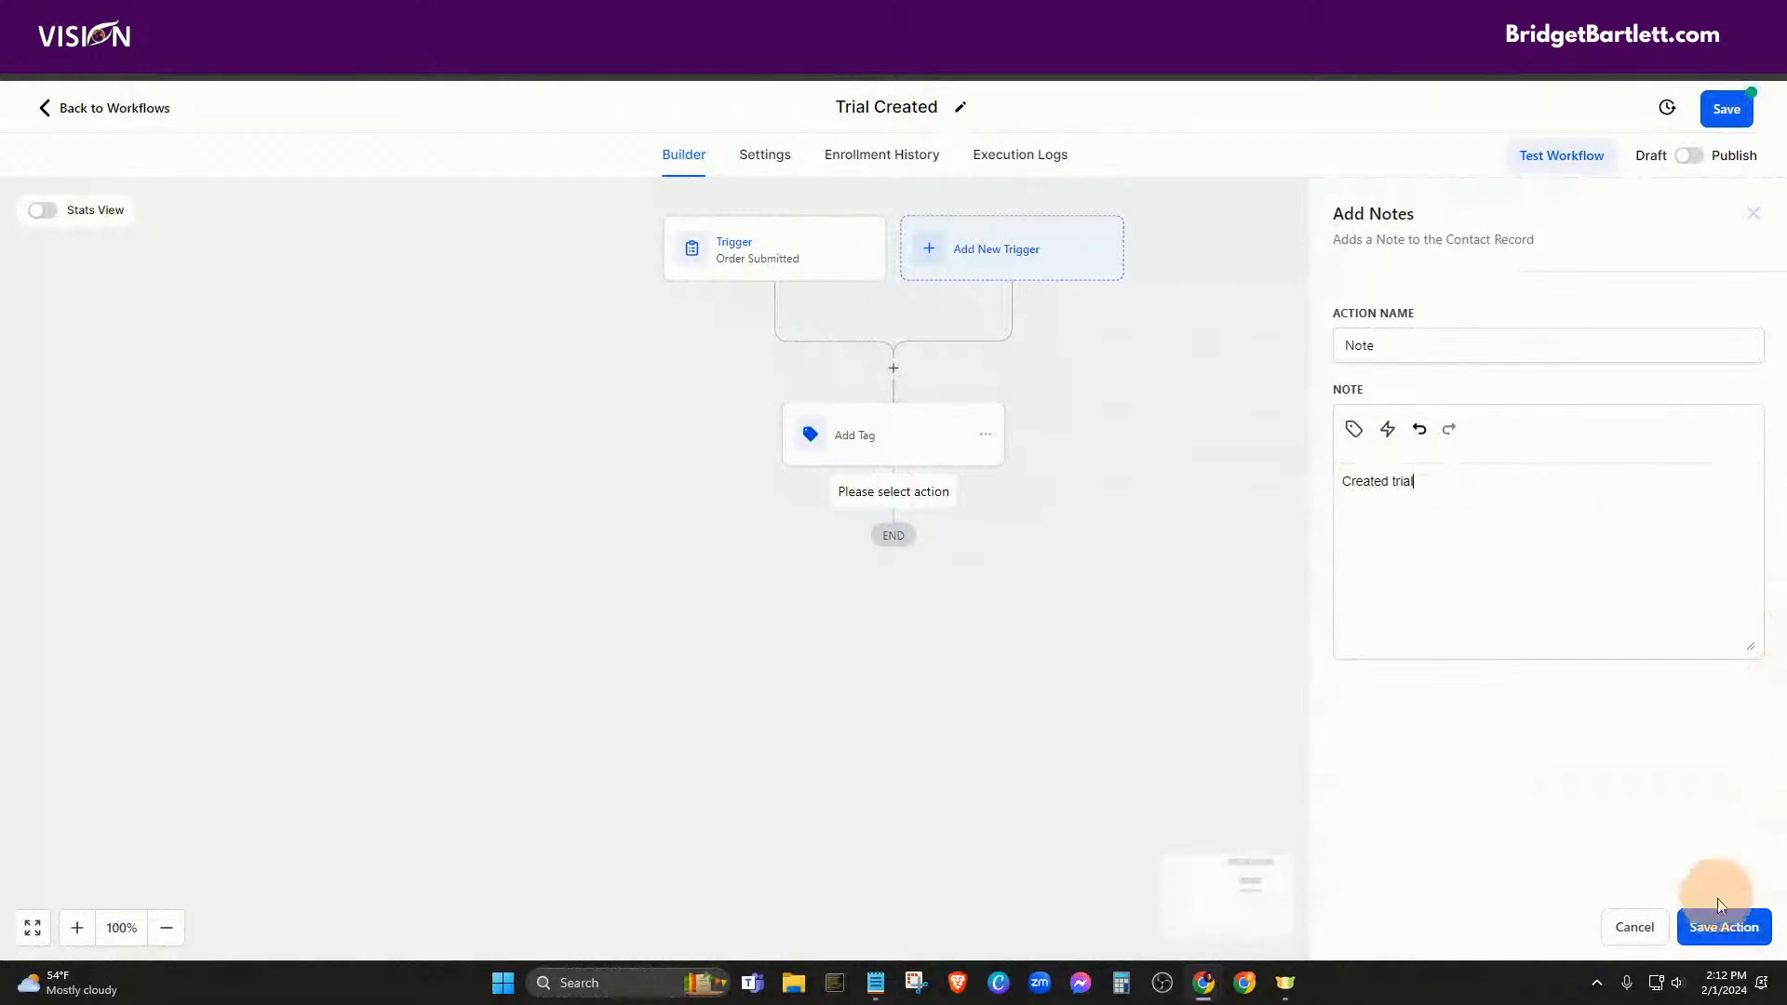
{"action": "left_click", "coordinate": [1710, 923]}
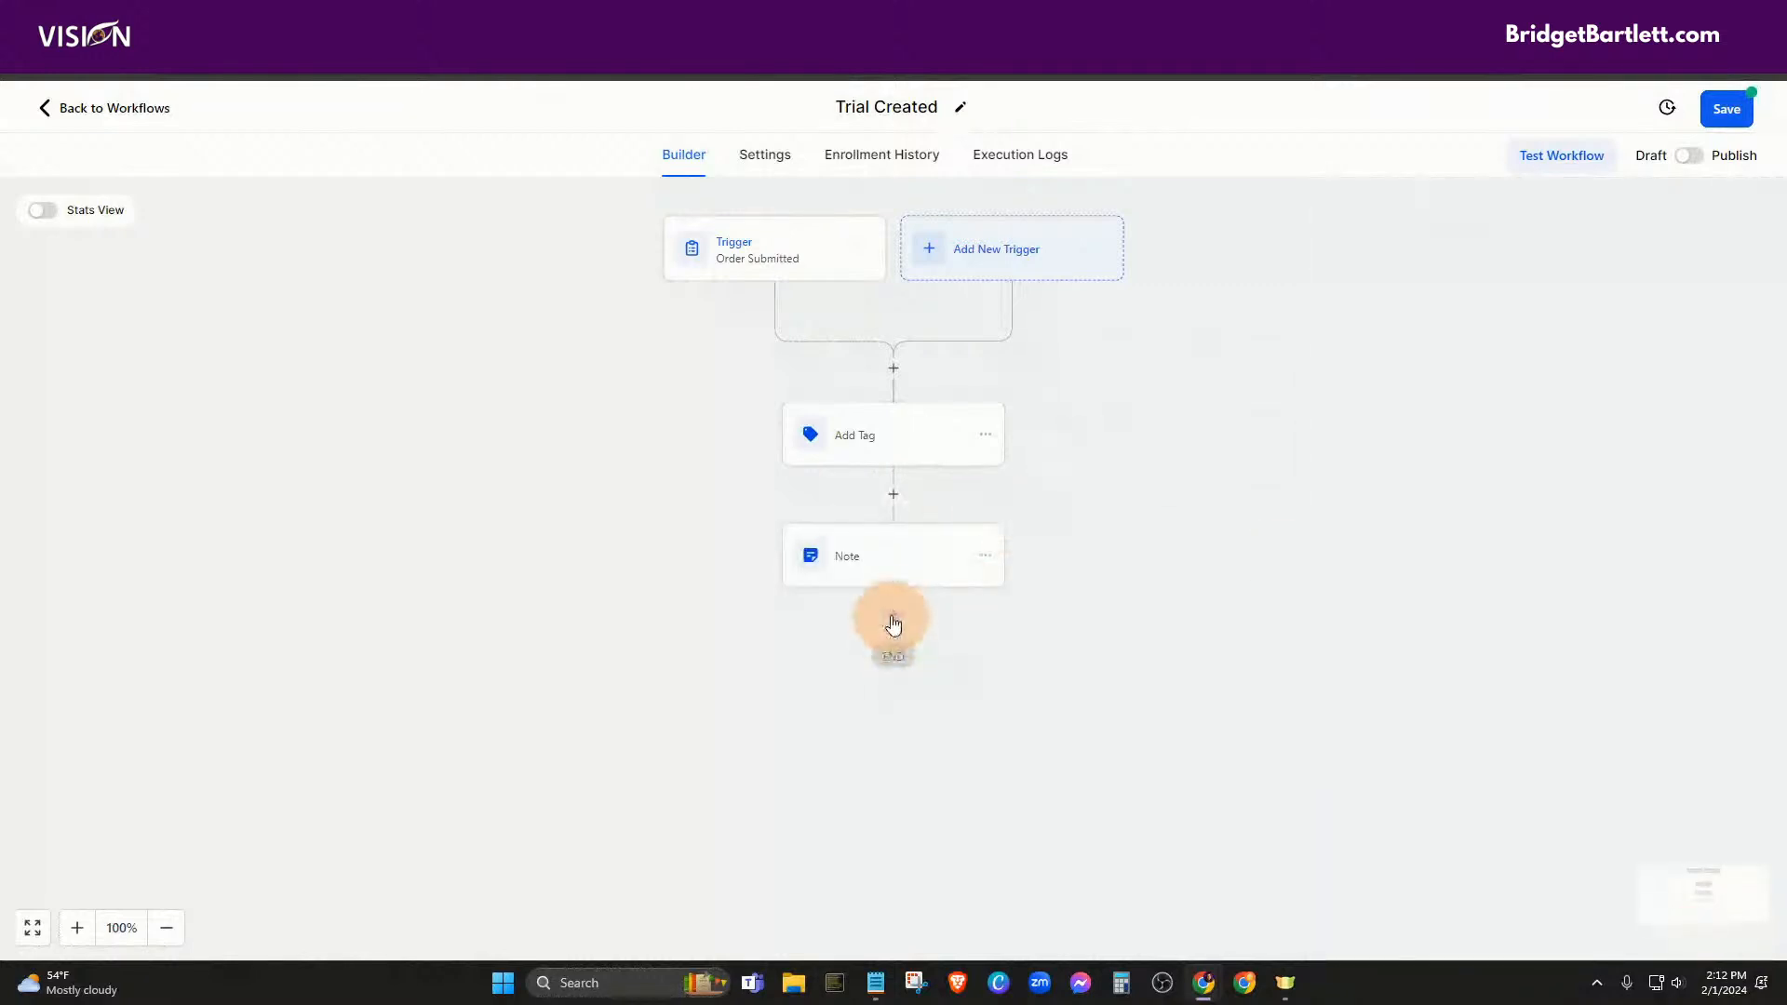
Add a Create/Update Opportunity step in the Leads pipeline at the Trial stage
{"action": "left_click", "coordinate": [893, 618]}
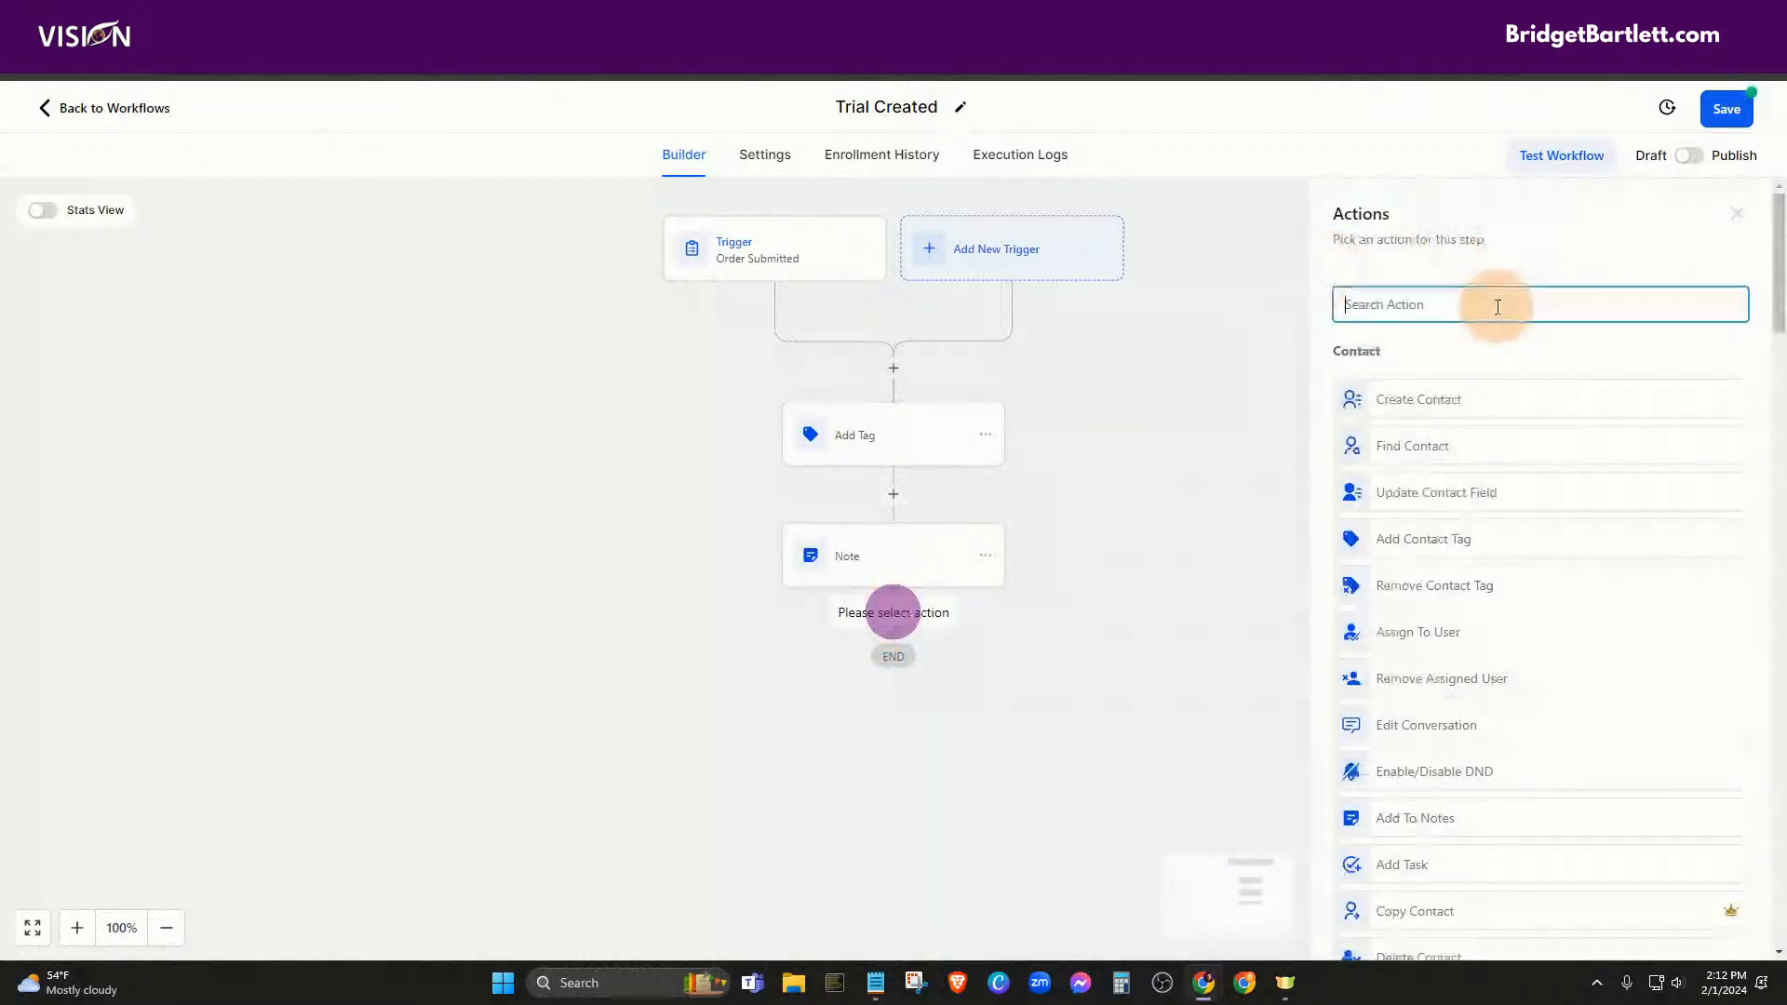
{"action": "type", "text": "opp"}
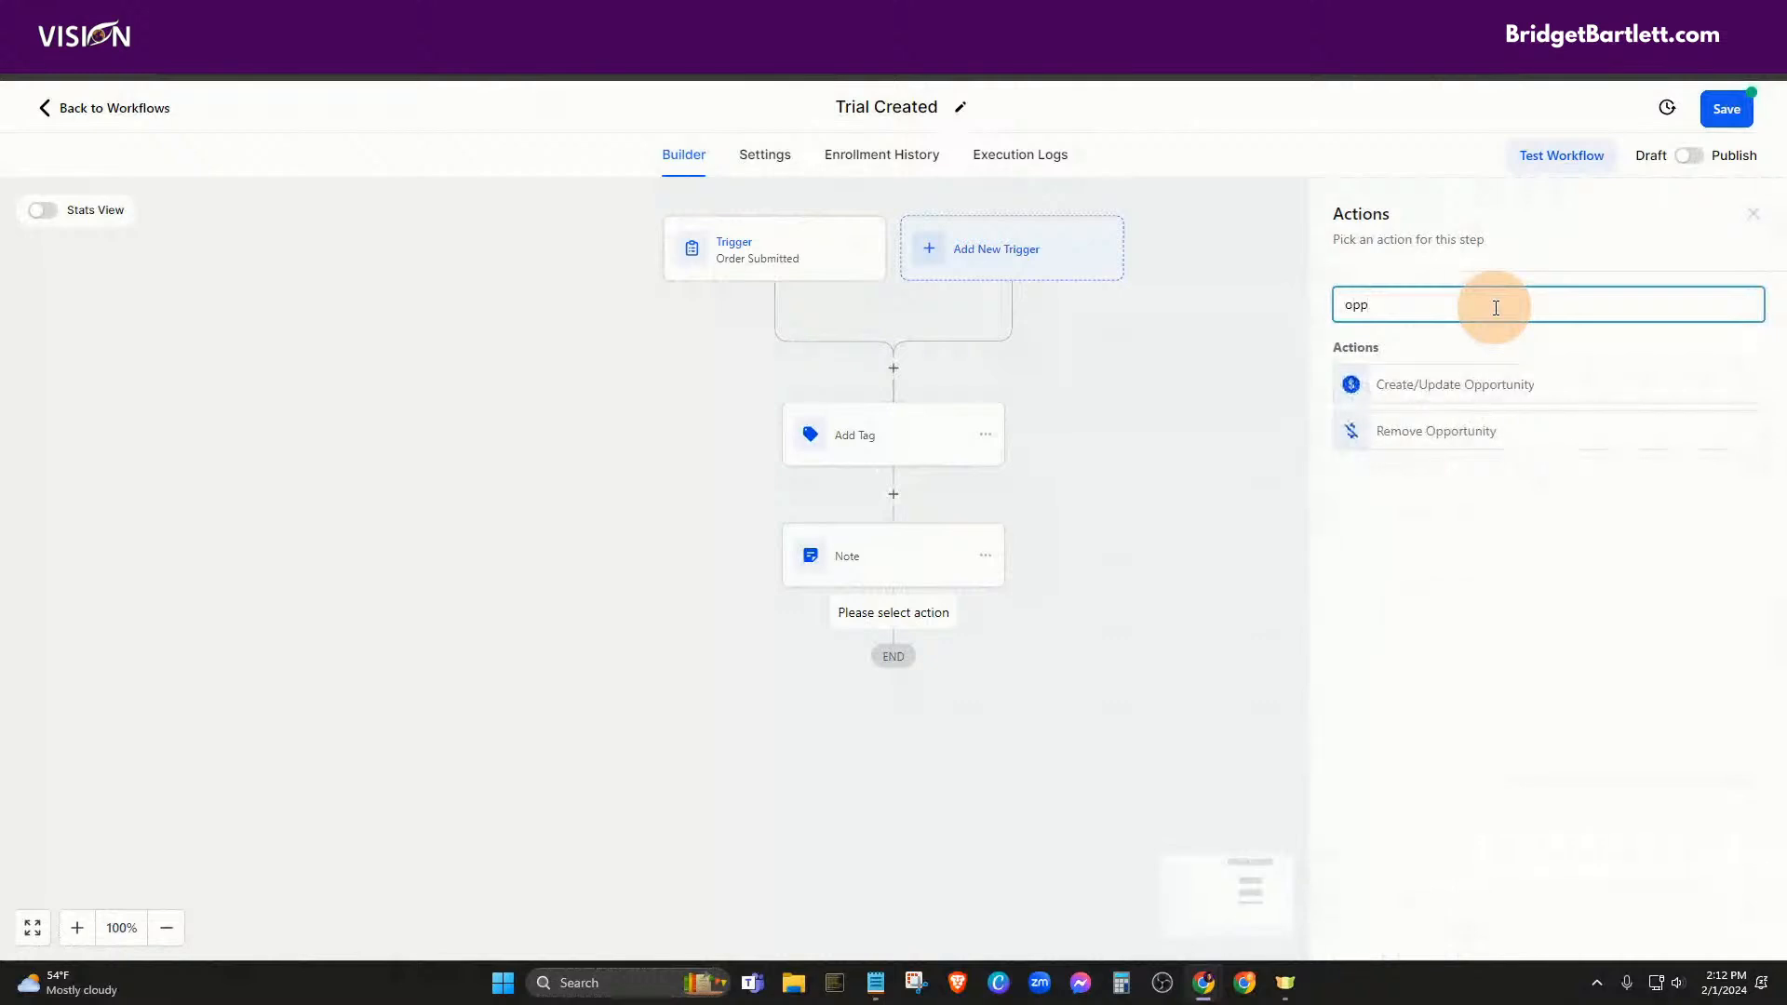
{"action": "left_click", "coordinate": [1450, 385]}
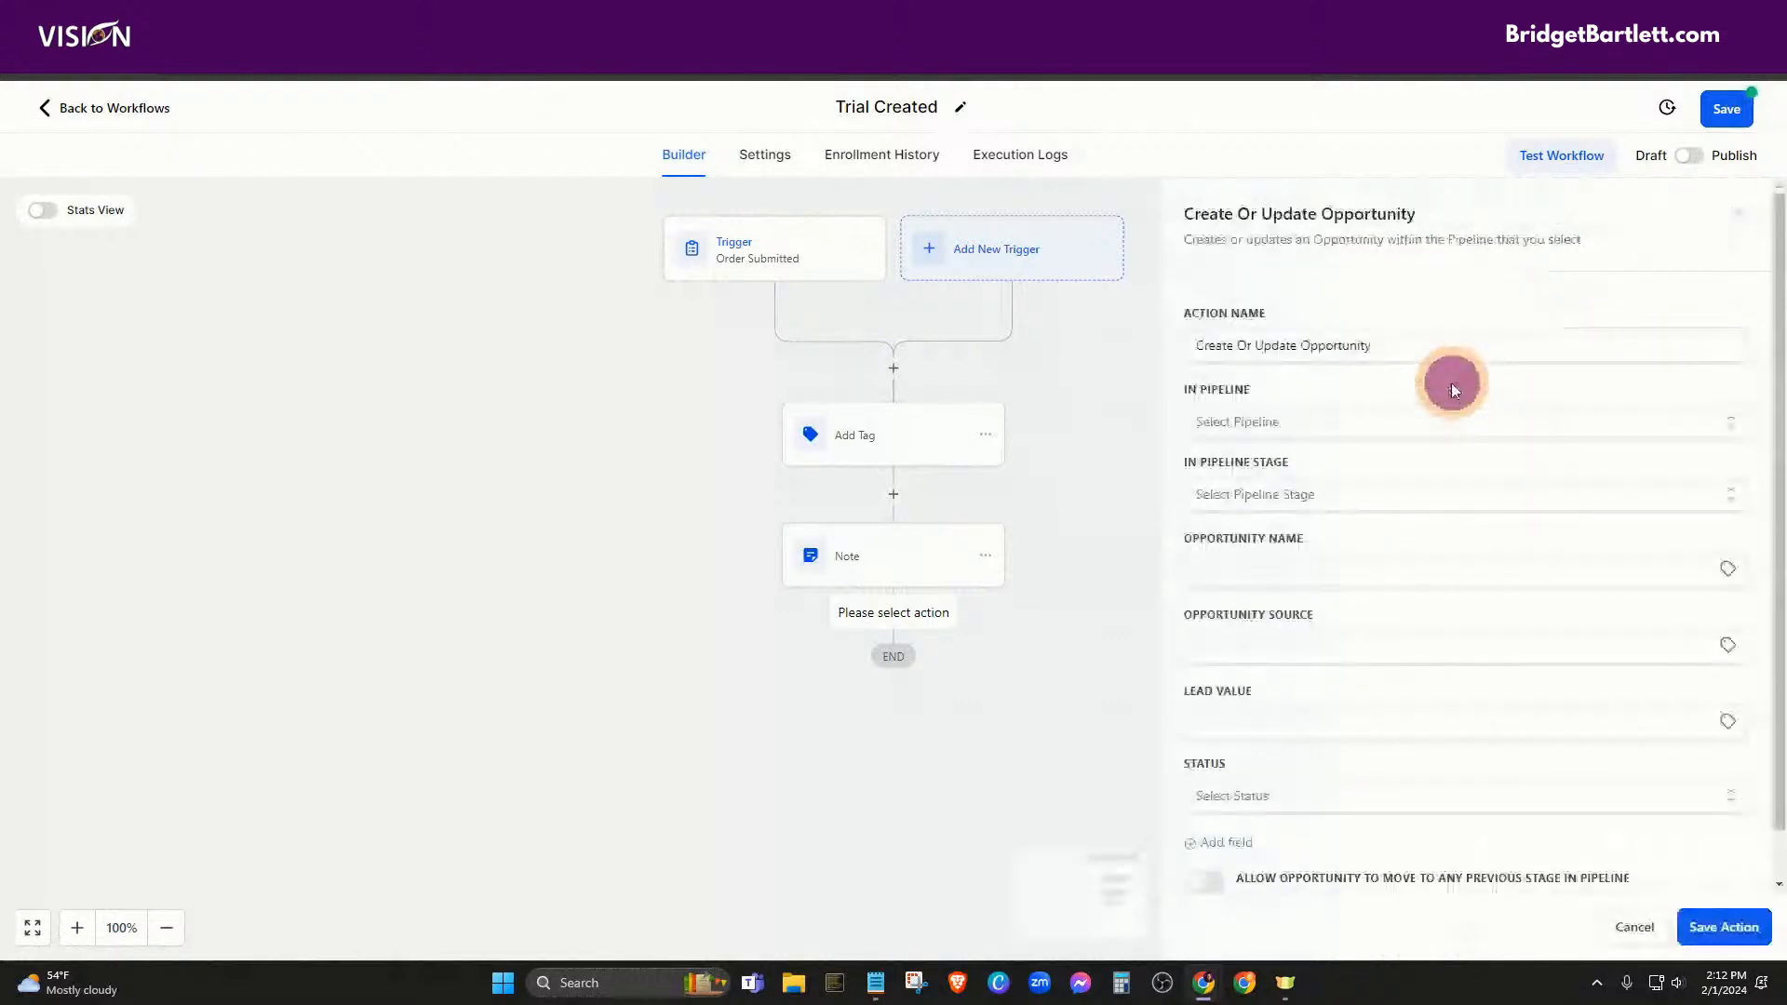
{"action": "left_click", "coordinate": [1250, 430]}
{"action": "scroll", "coordinate": [1298, 596], "scroll_direction": "down", "scroll_amount": 2}
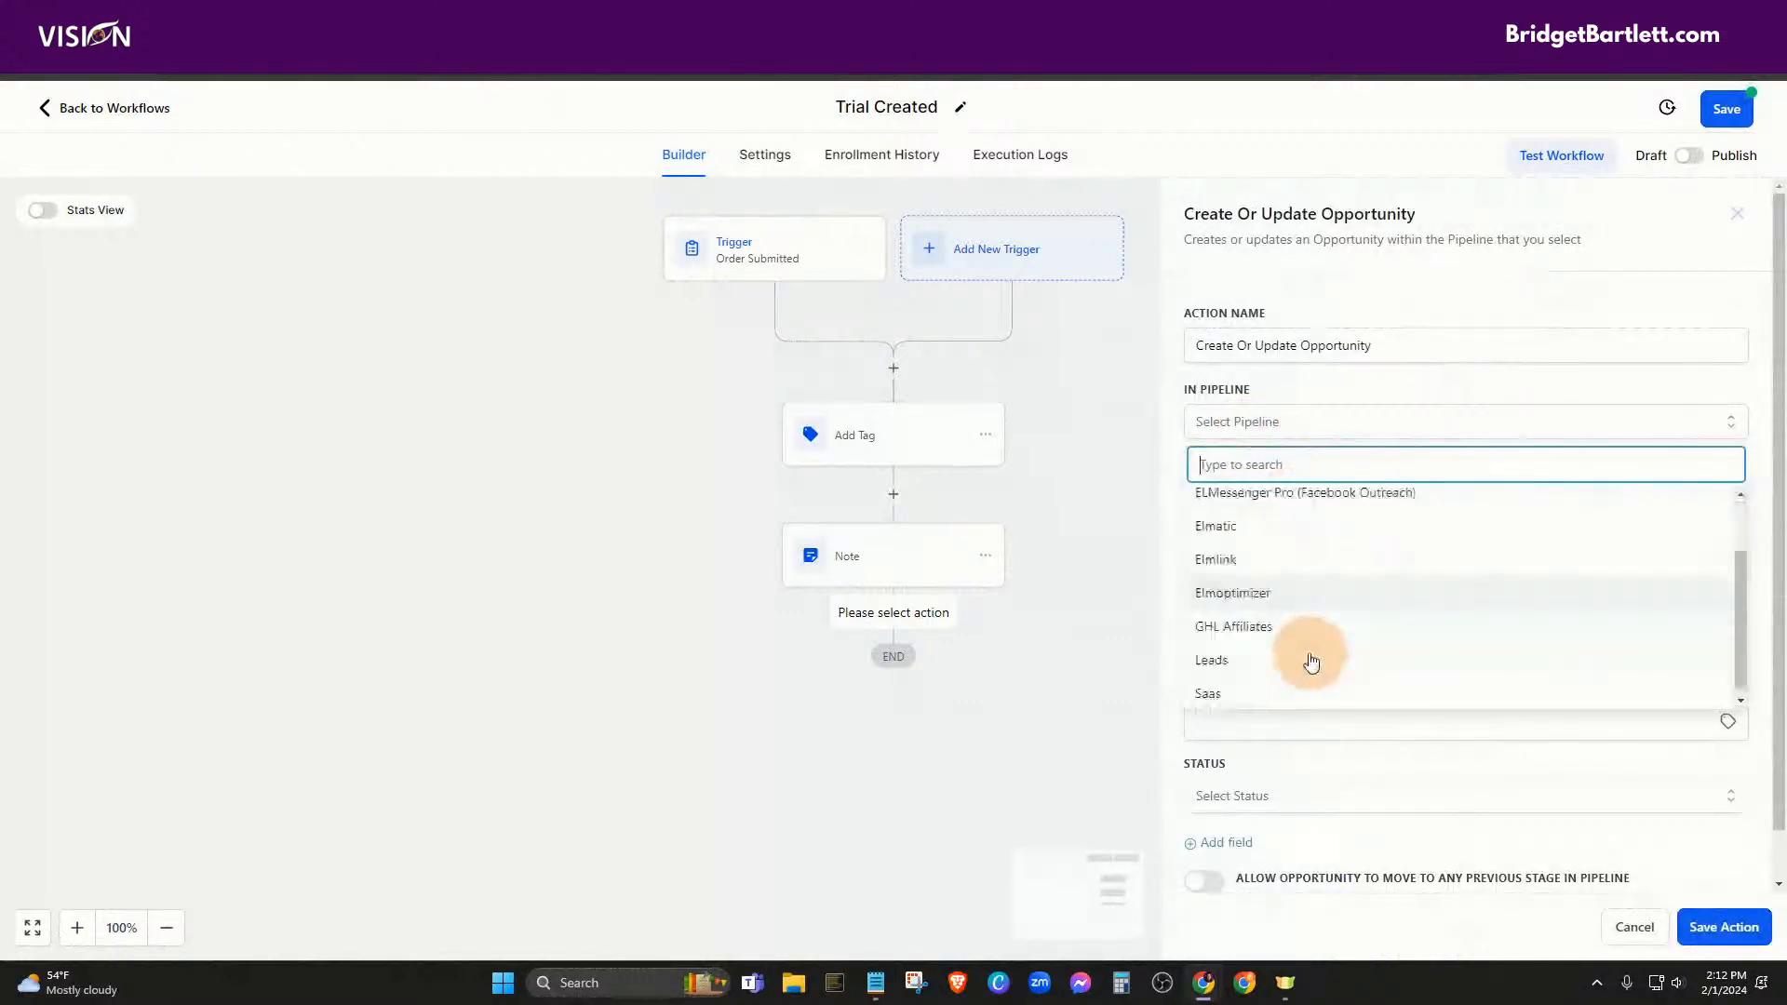
{"action": "left_click", "coordinate": [1220, 658]}
{"action": "left_click", "coordinate": [1254, 495]}
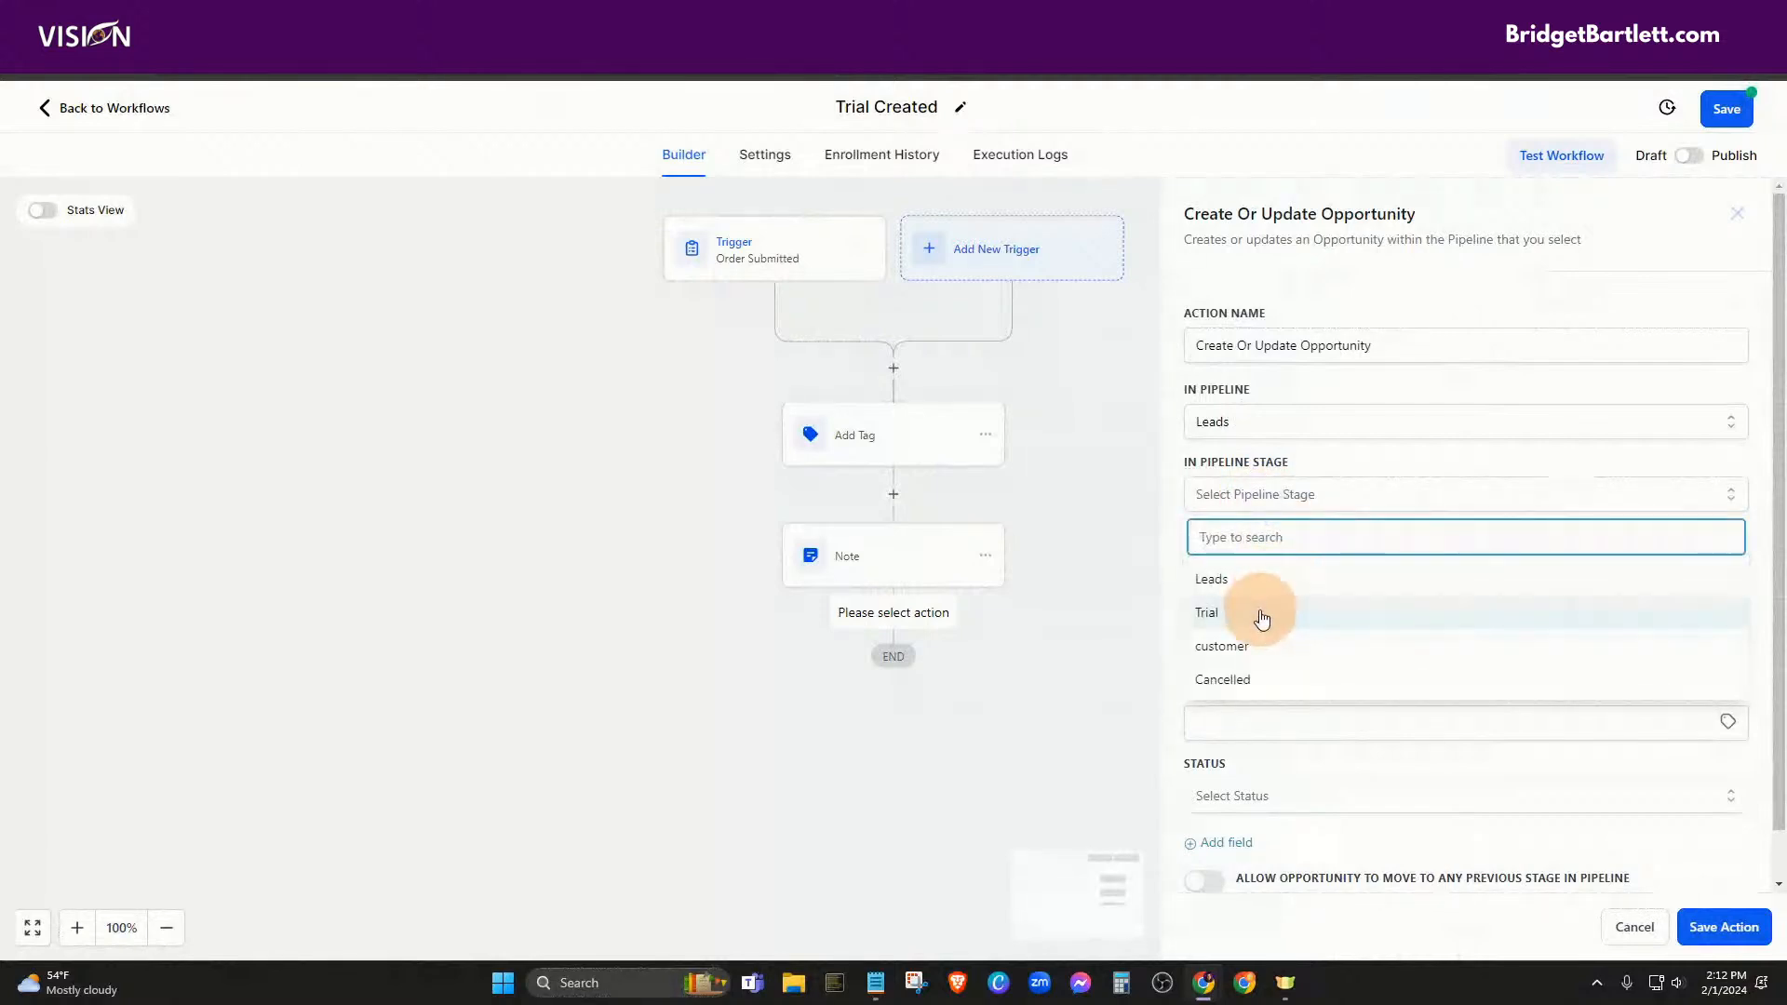
{"action": "left_click", "coordinate": [1263, 616]}
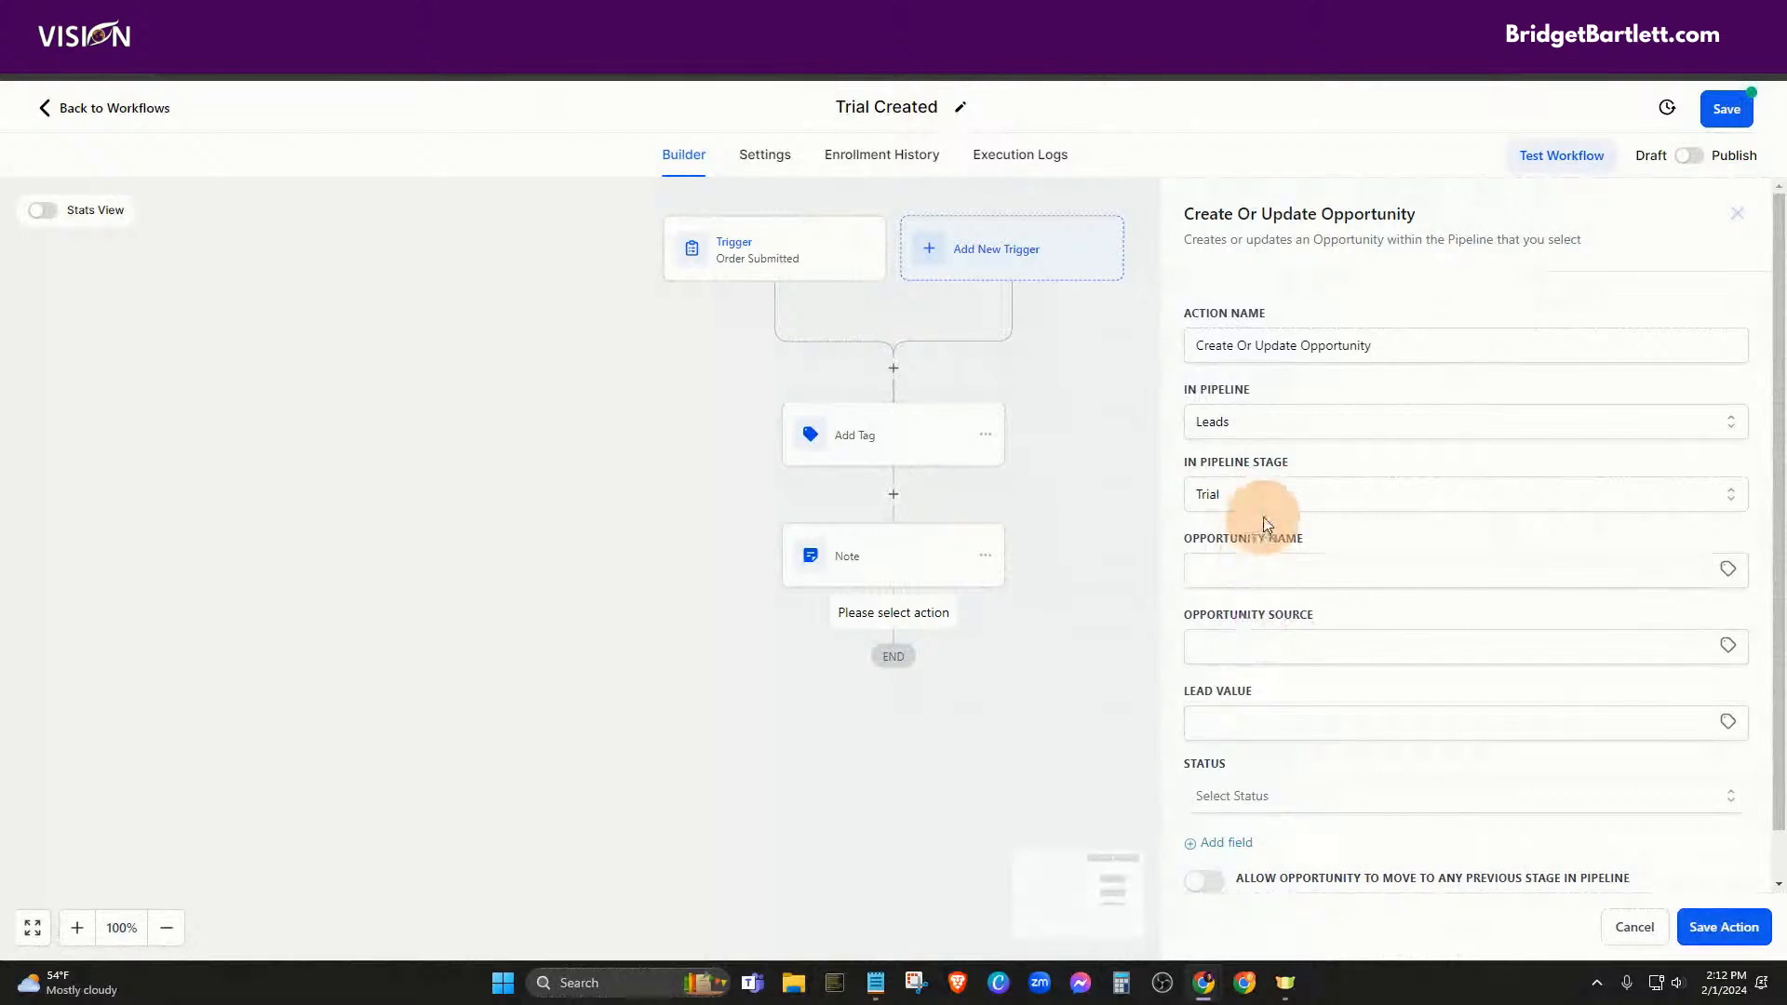
Set opportunity name to contact name, source to contact source, status open, and save
{"action": "left_click", "coordinate": [1254, 573]}
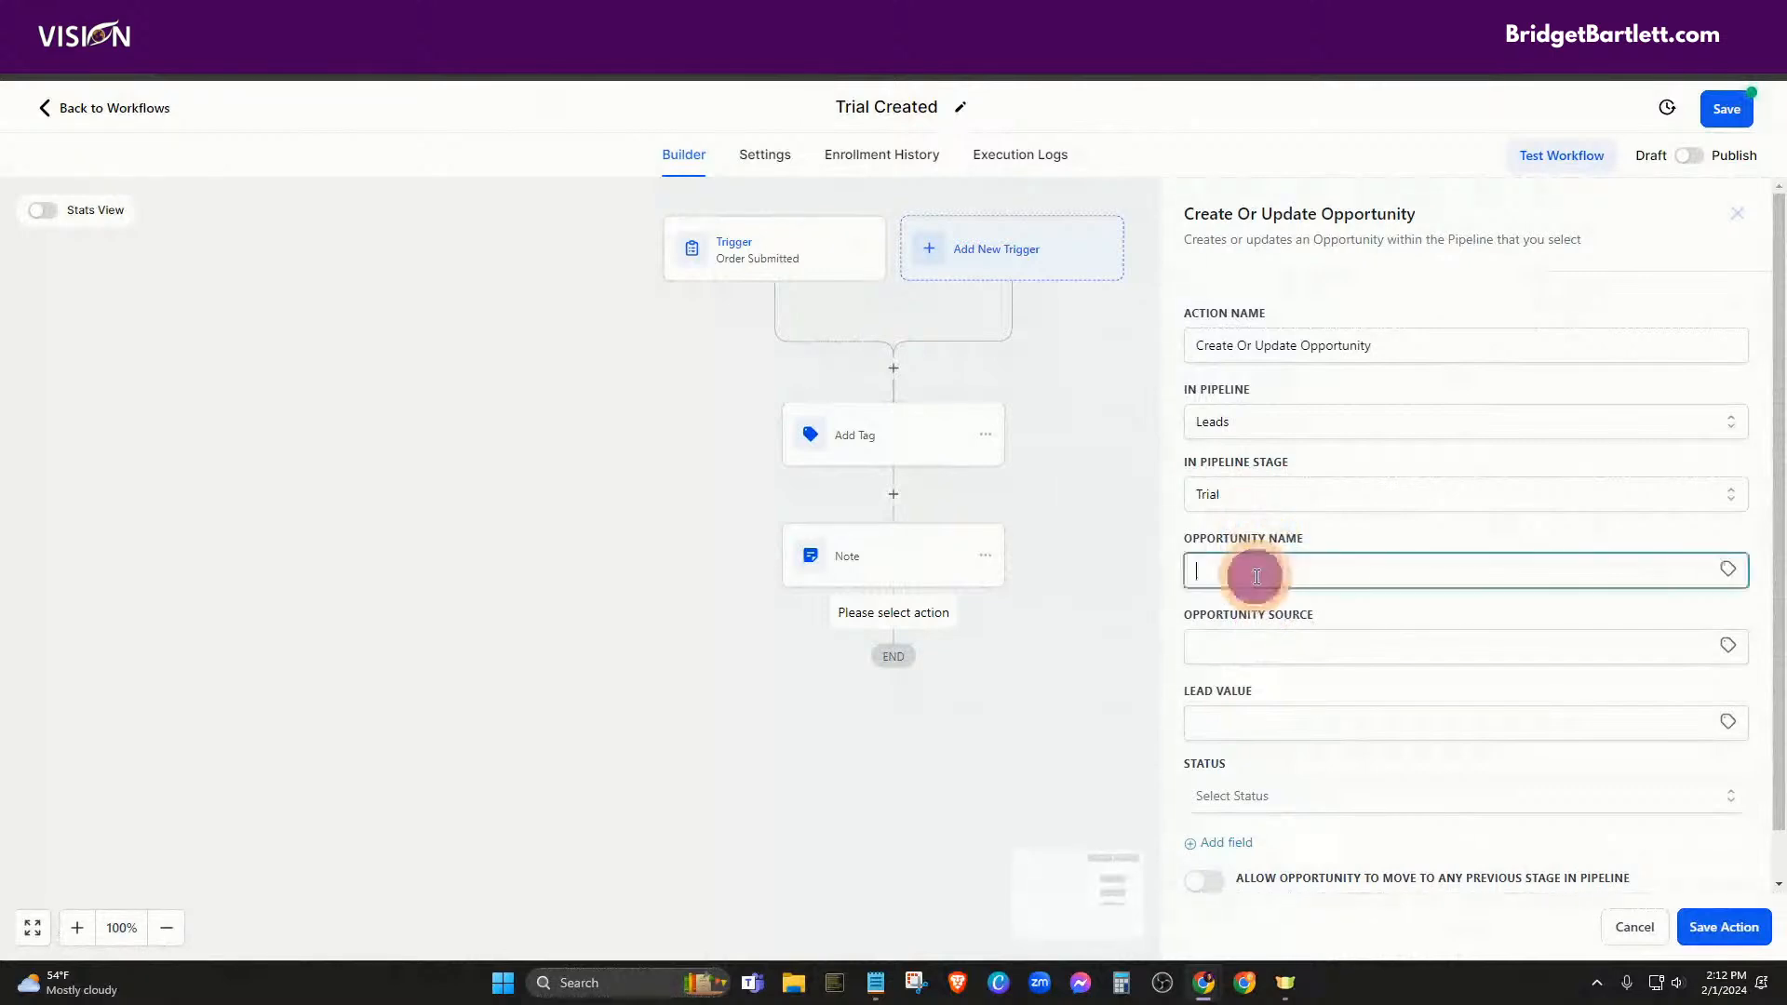
{"action": "left_click", "coordinate": [1728, 568]}
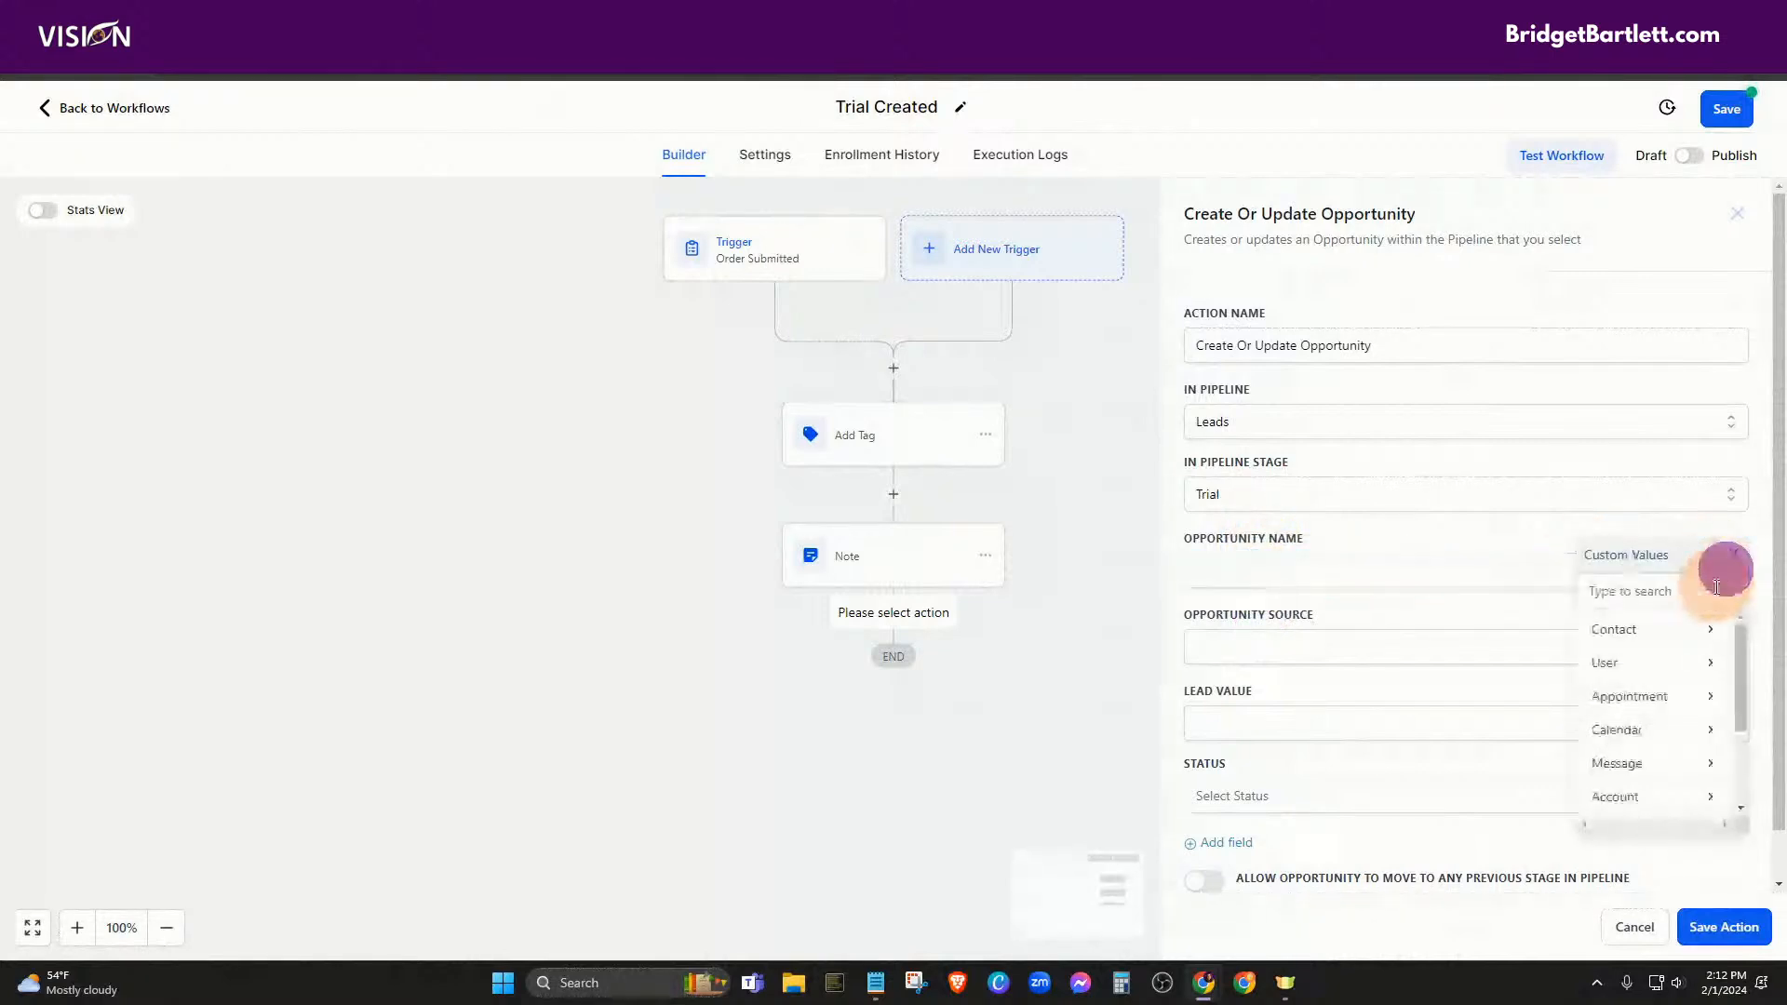
{"action": "left_click", "coordinate": [1666, 629]}
{"action": "left_click", "coordinate": [1410, 657]}
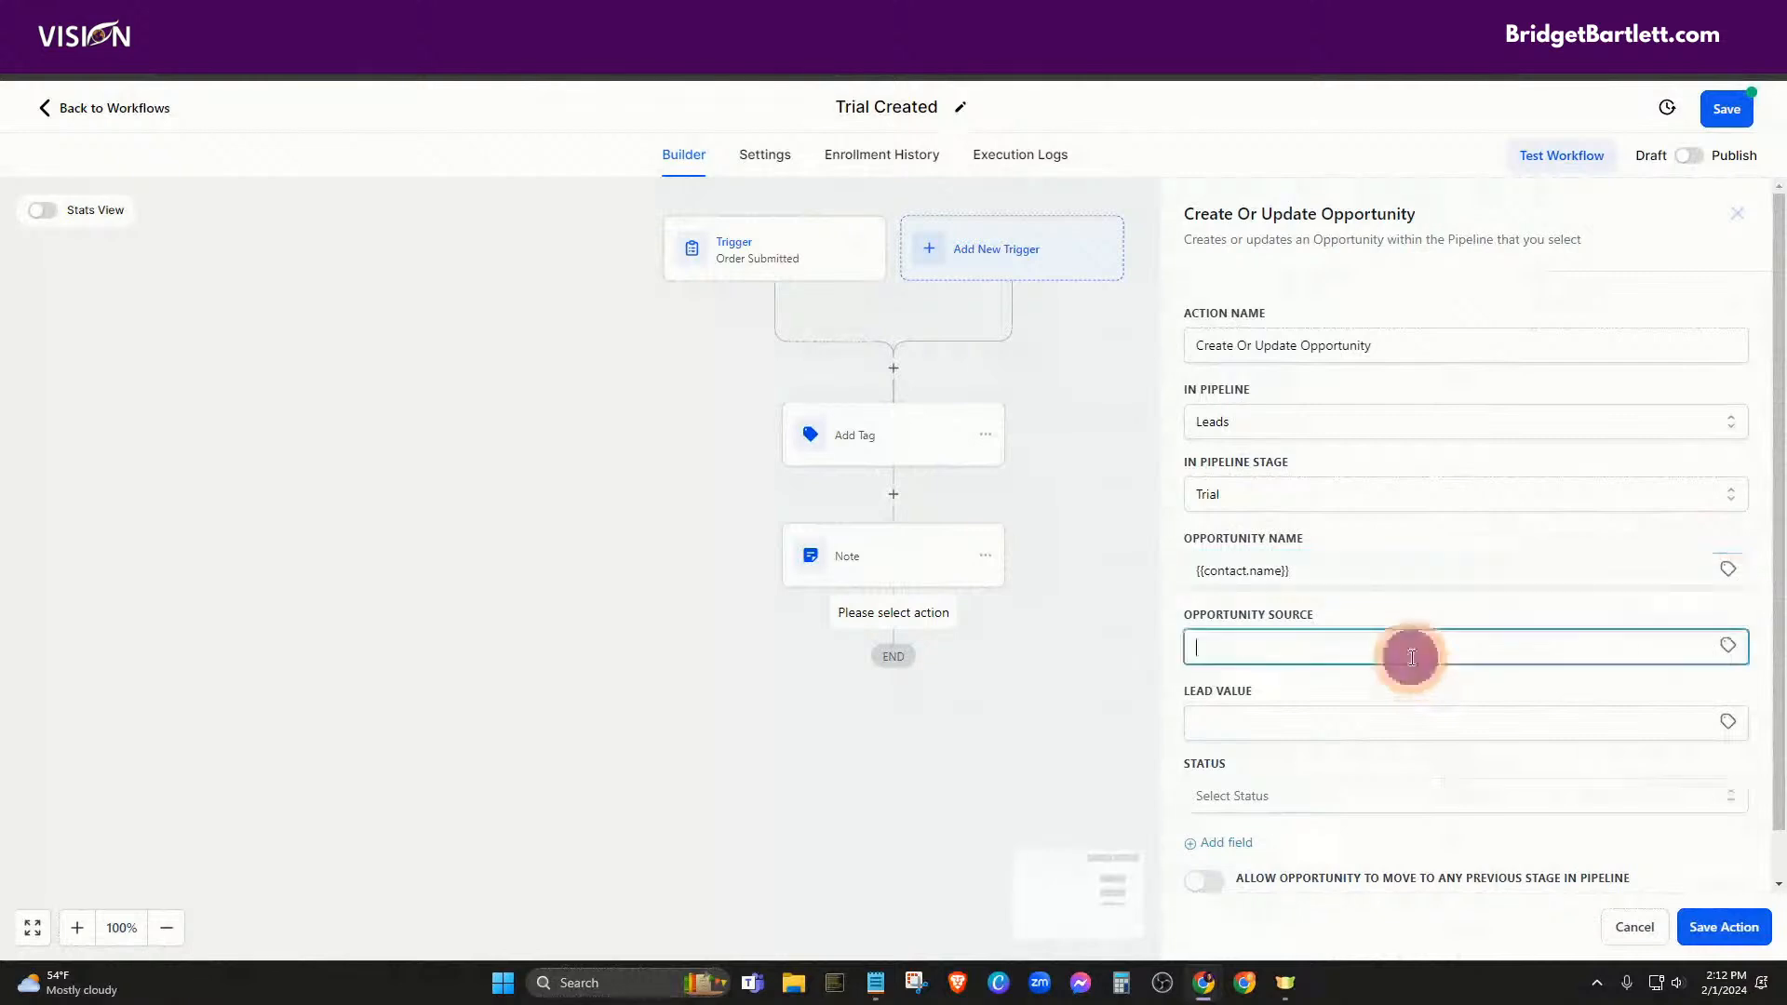
{"action": "left_click", "coordinate": [1721, 649]}
{"action": "left_click", "coordinate": [1665, 701]}
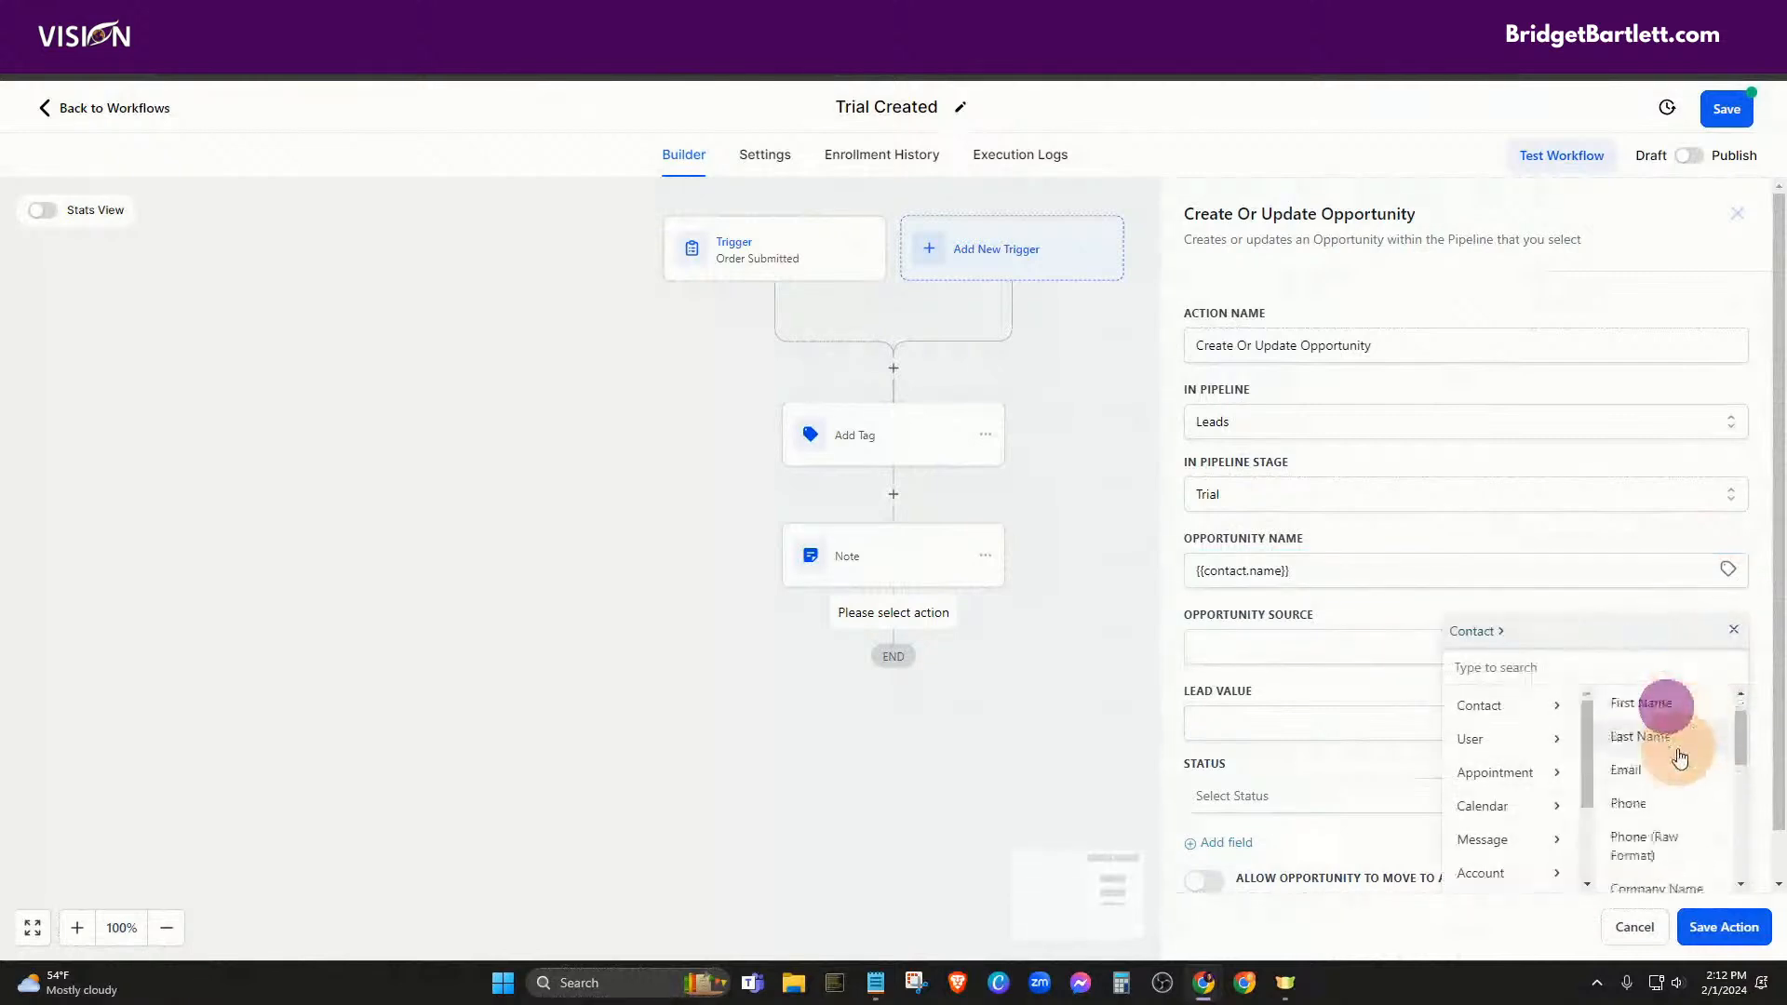
{"action": "scroll", "coordinate": [1633, 796], "scroll_direction": "down", "scroll_amount": 3}
{"action": "left_click", "coordinate": [1629, 780]}
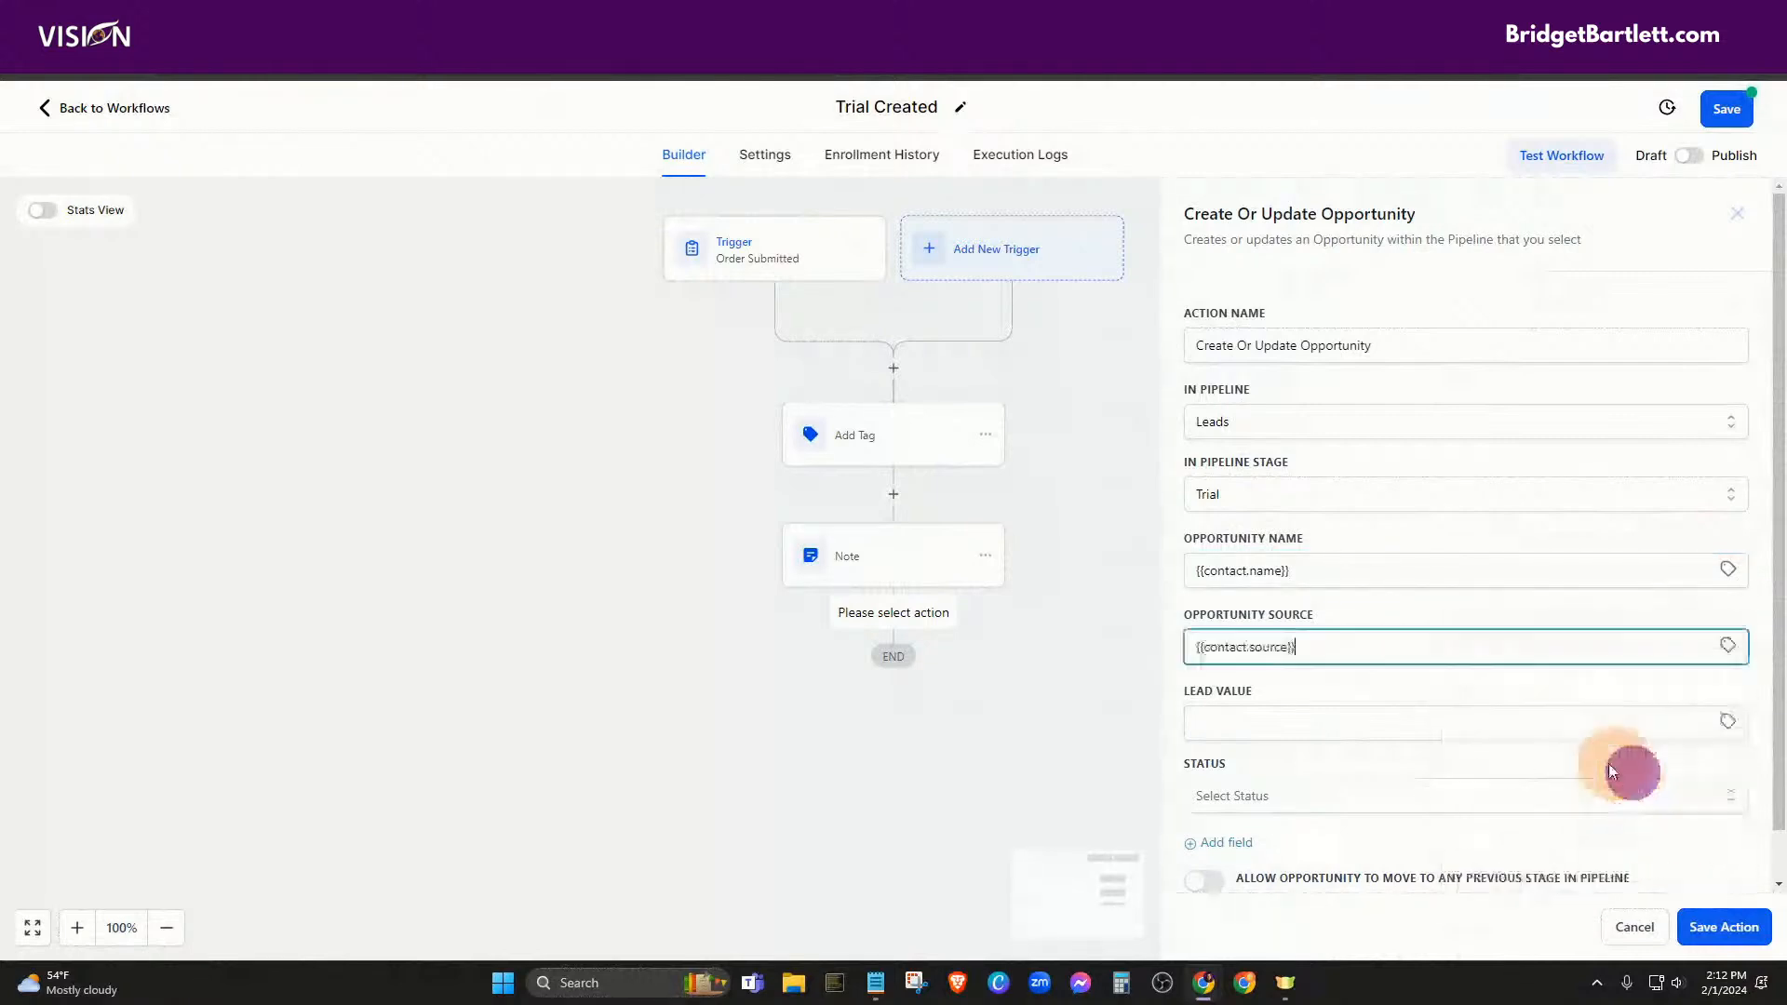
{"action": "left_click", "coordinate": [1300, 729]}
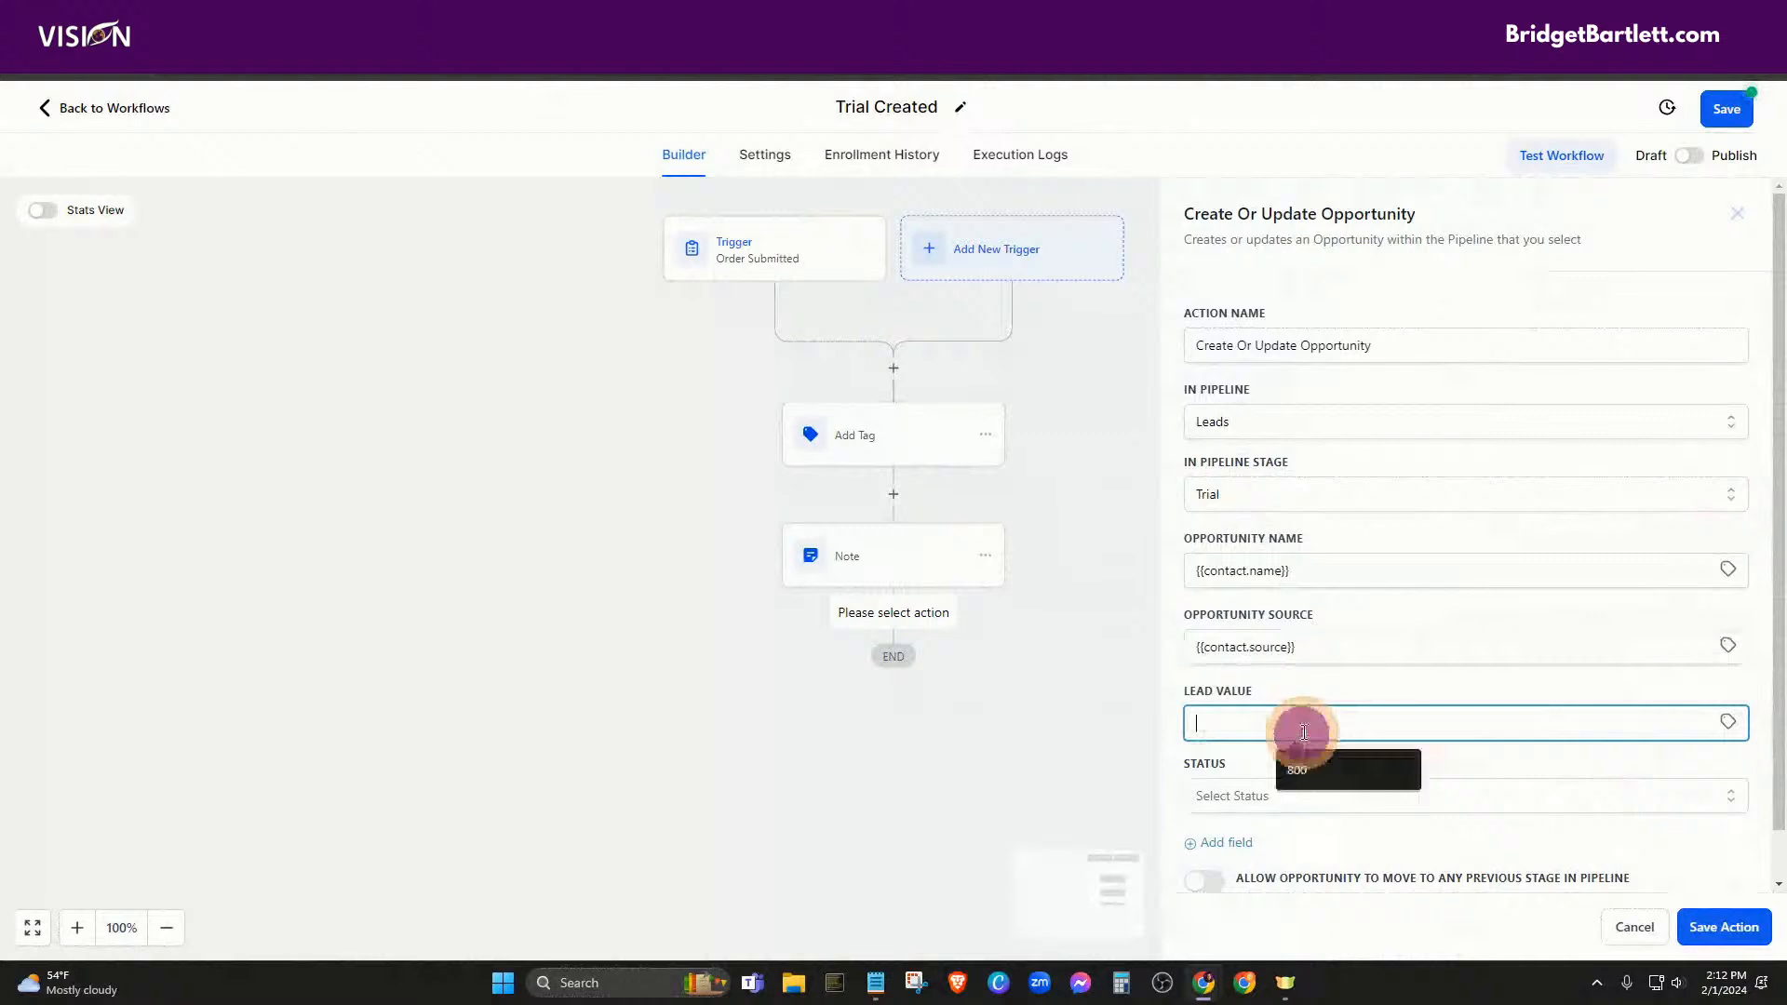
{"action": "left_click", "coordinate": [1304, 678]}
{"action": "scroll", "coordinate": [1374, 664], "scroll_direction": "down", "scroll_amount": 1}
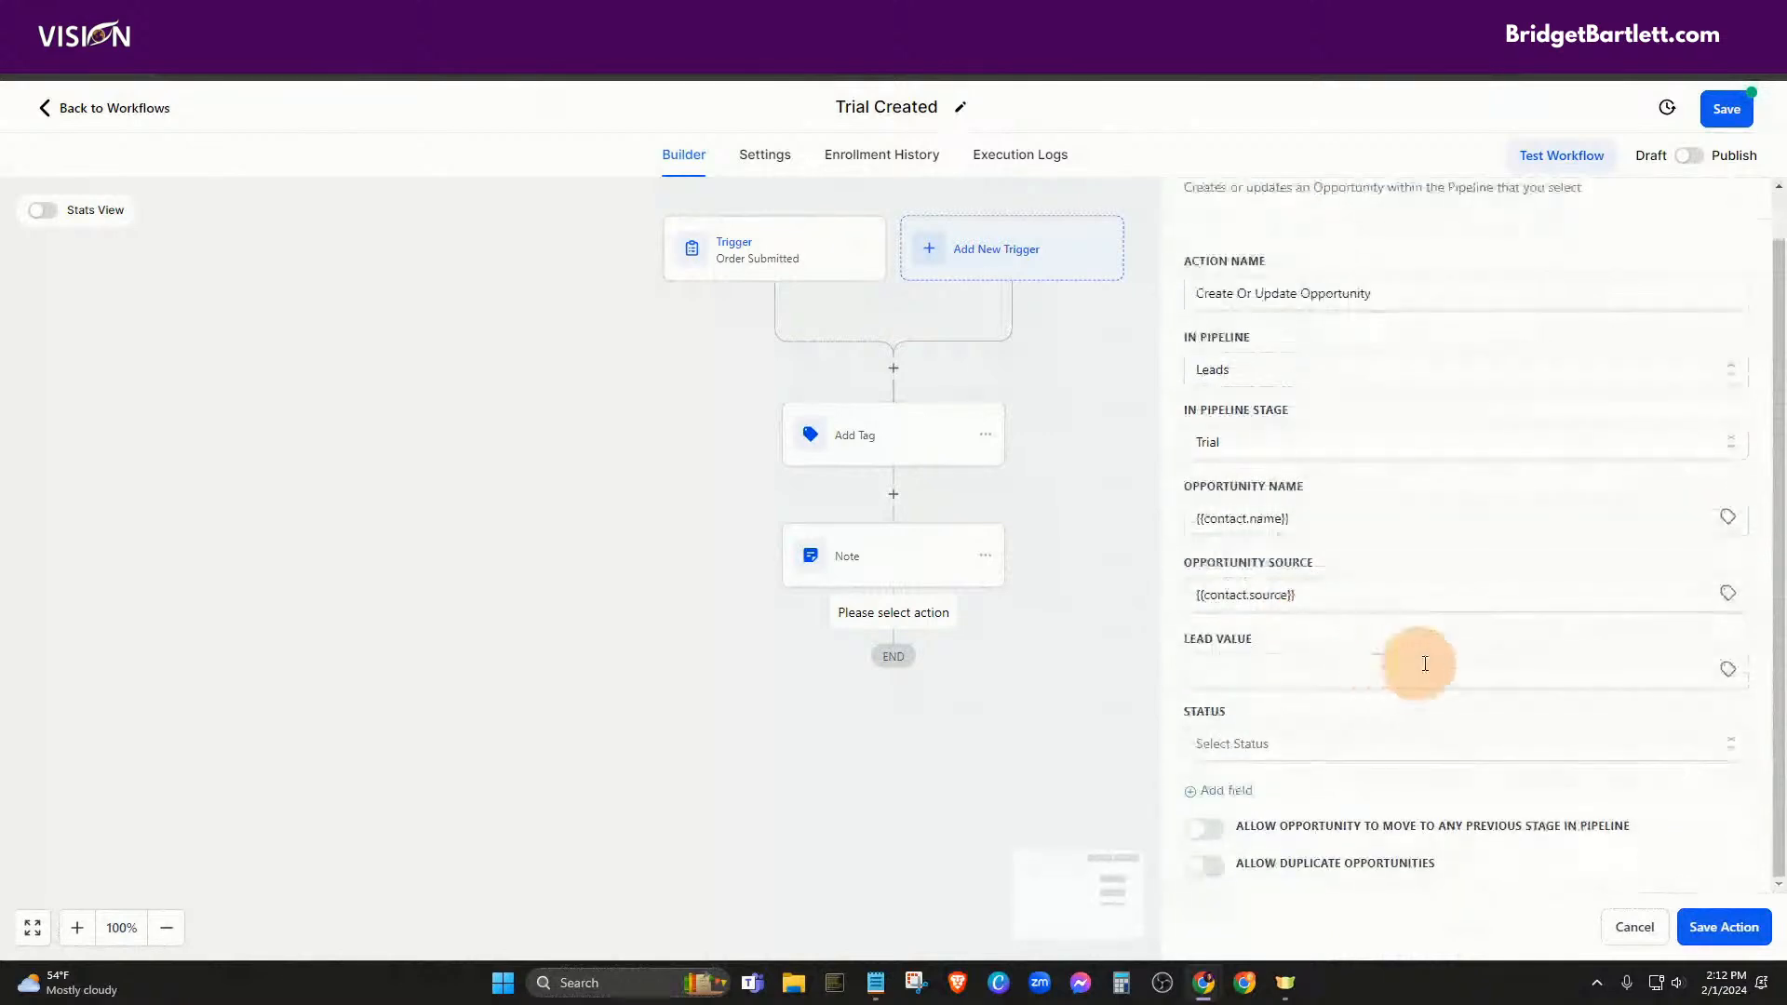
{"action": "left_click", "coordinate": [1225, 748]}
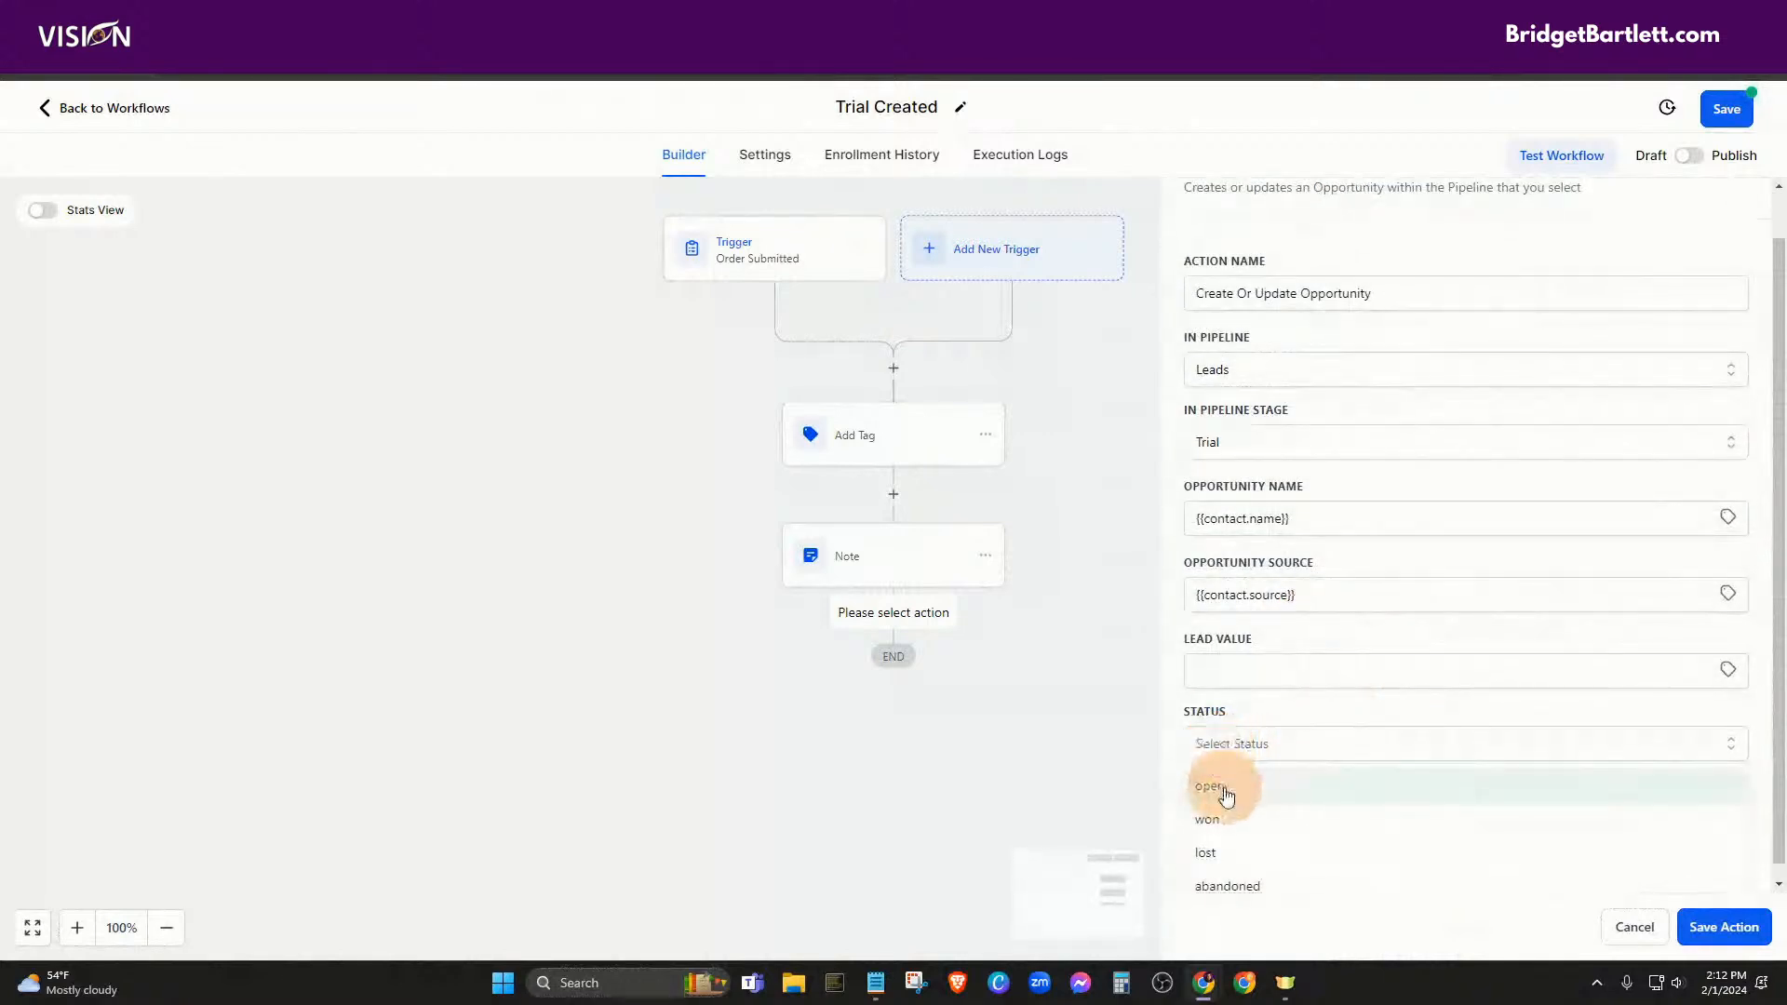
{"action": "left_click", "coordinate": [1224, 789]}
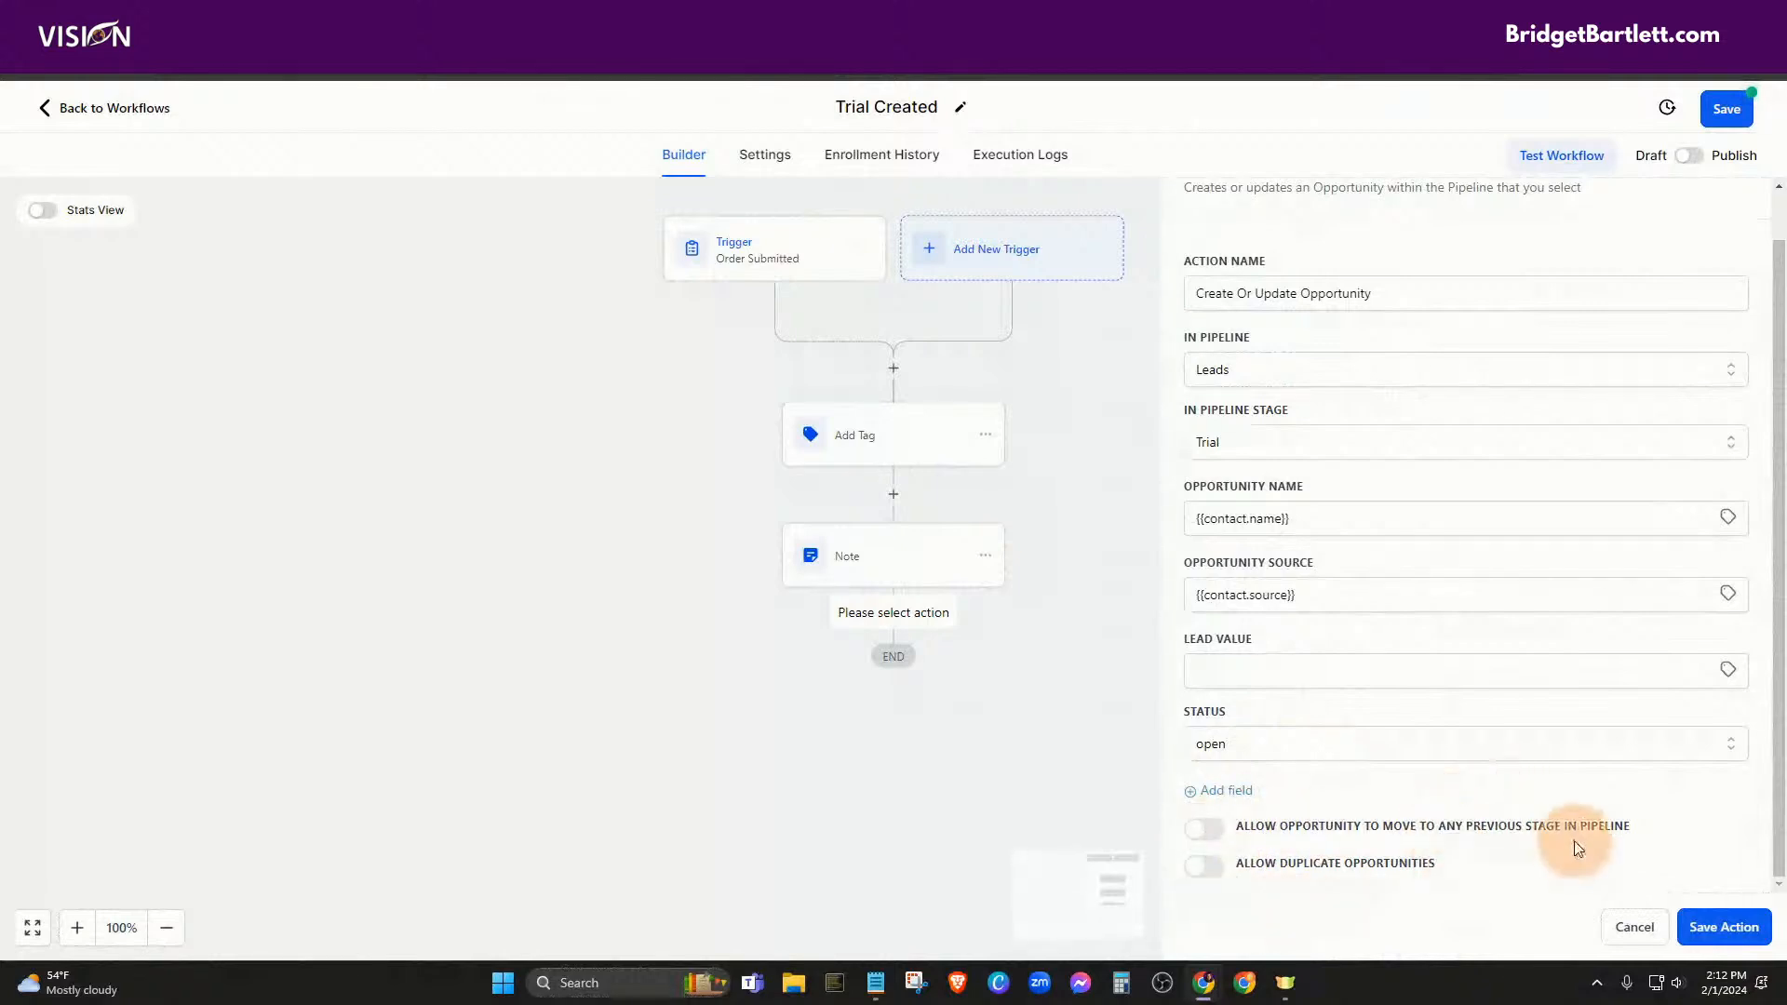
{"action": "left_click", "coordinate": [1717, 931]}
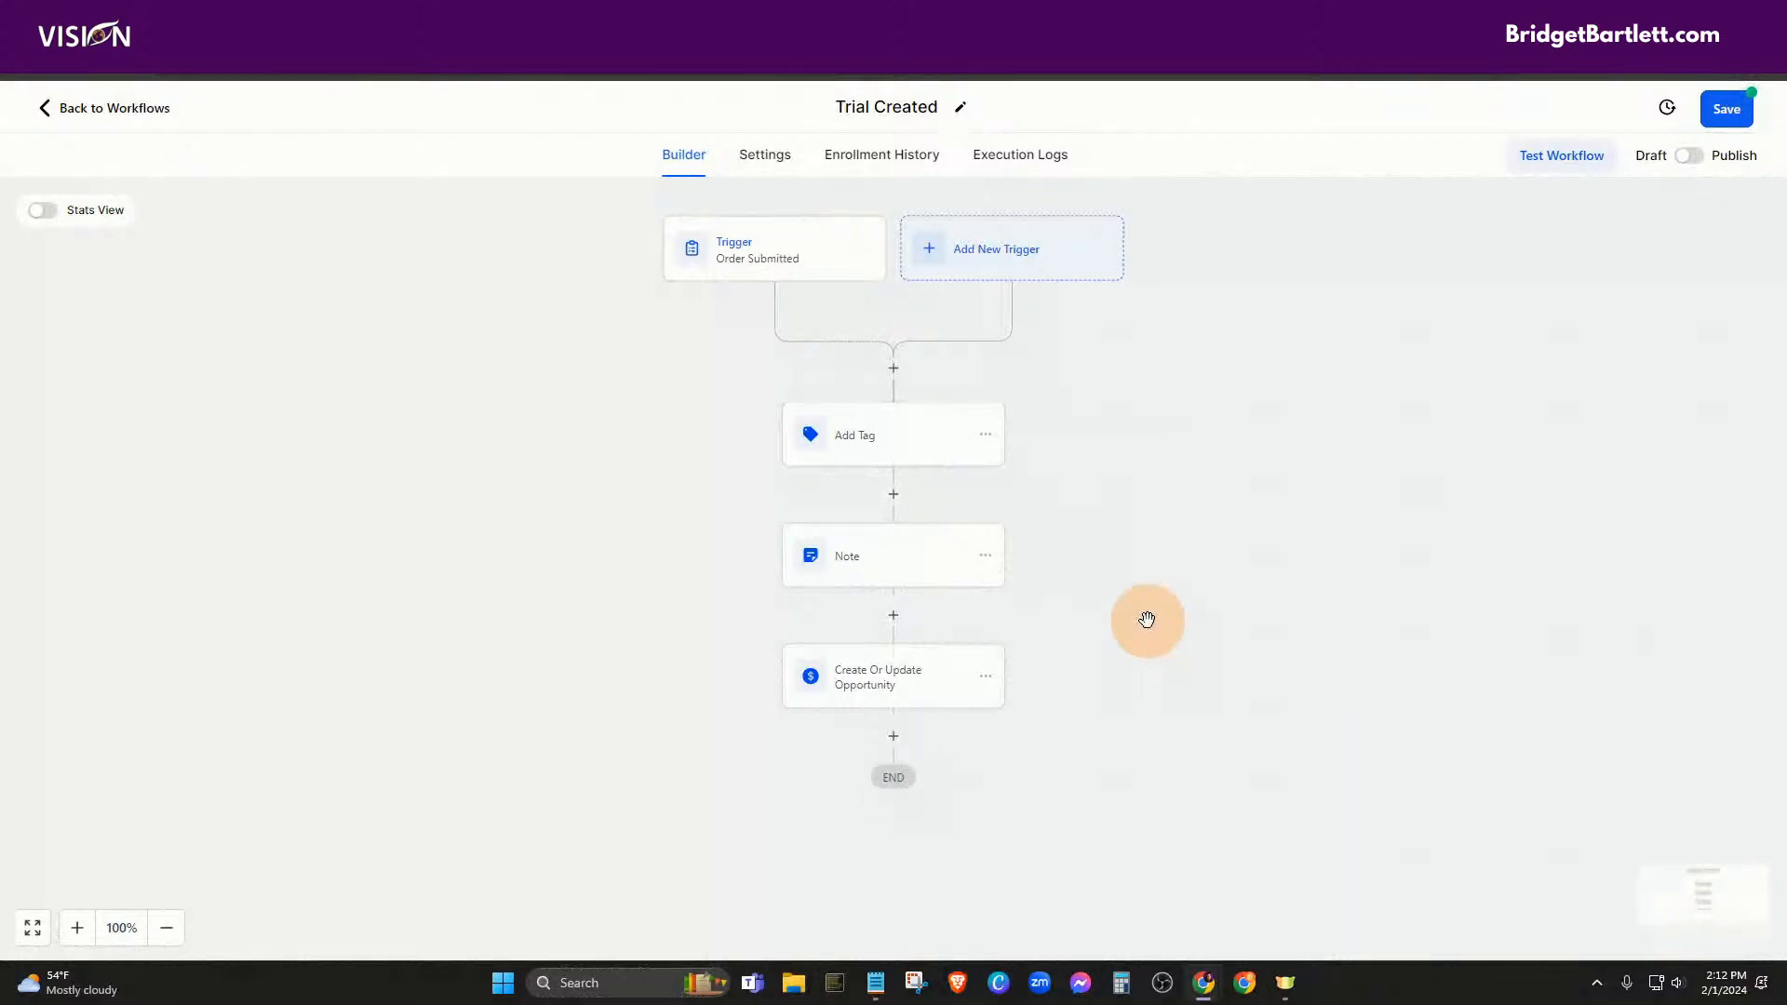
Look for an email action below the opportunity step, then close the picker without adding one
{"action": "left_click", "coordinate": [890, 738]}
{"action": "left_click", "coordinate": [1490, 305]}
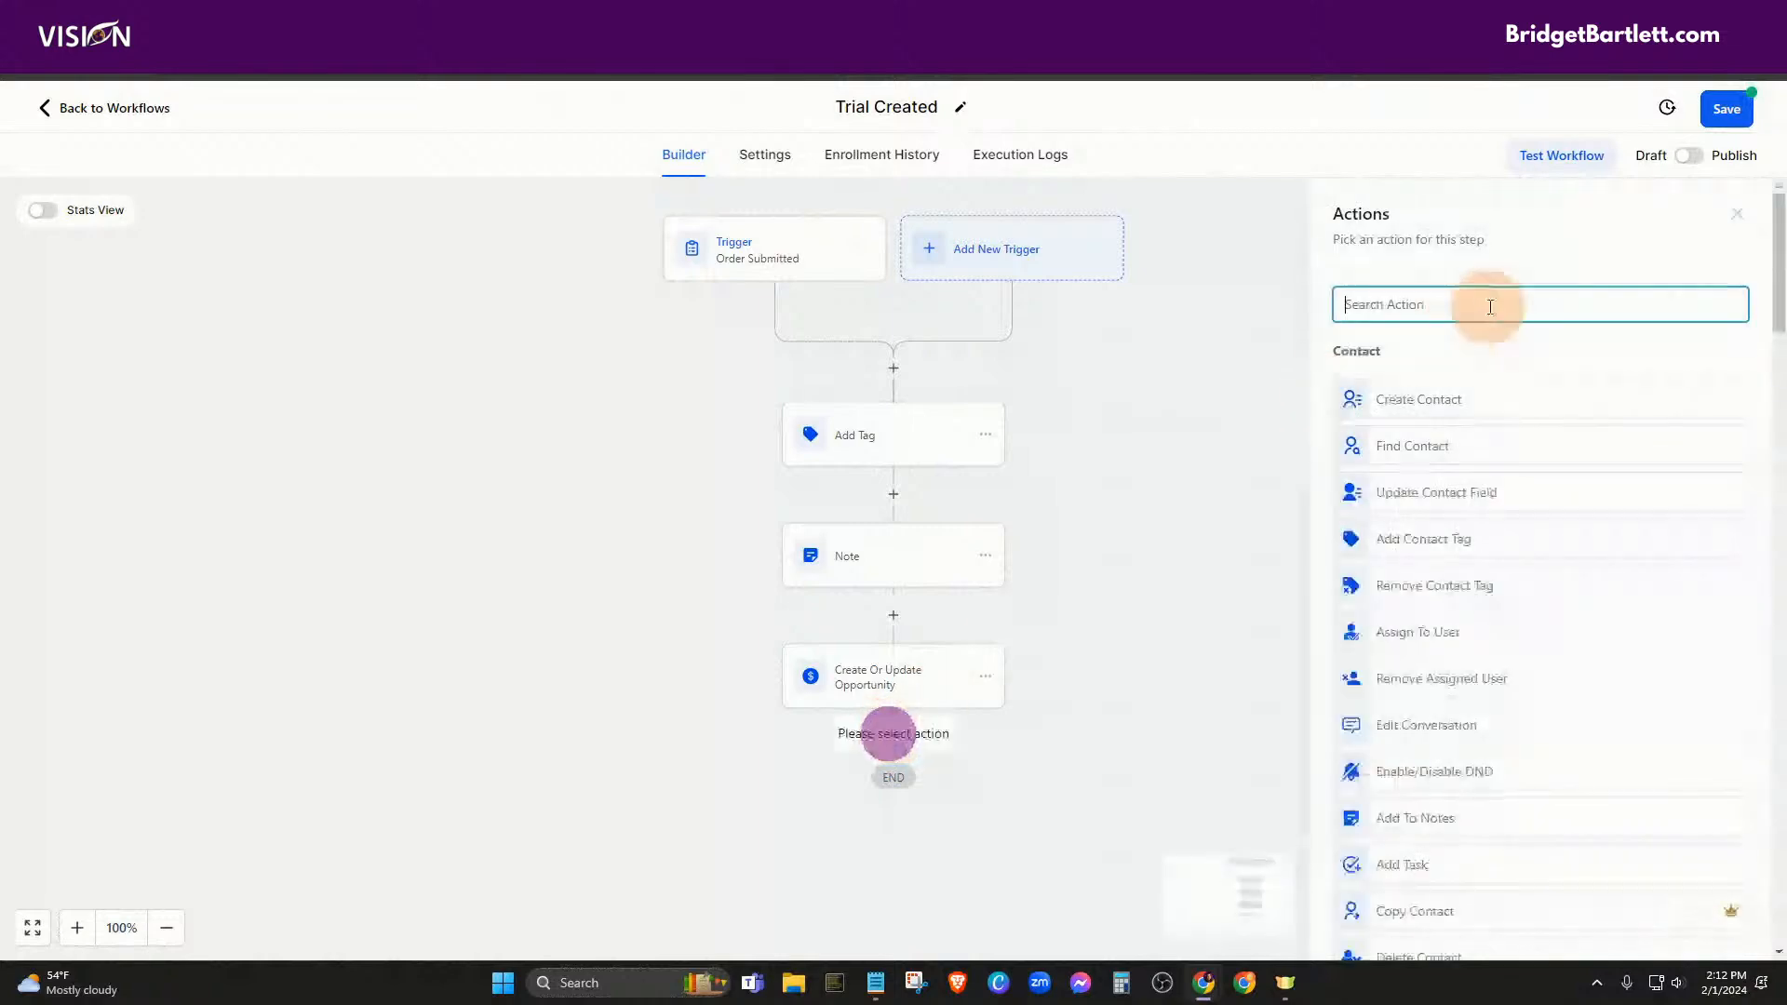
{"action": "type", "text": "email"}
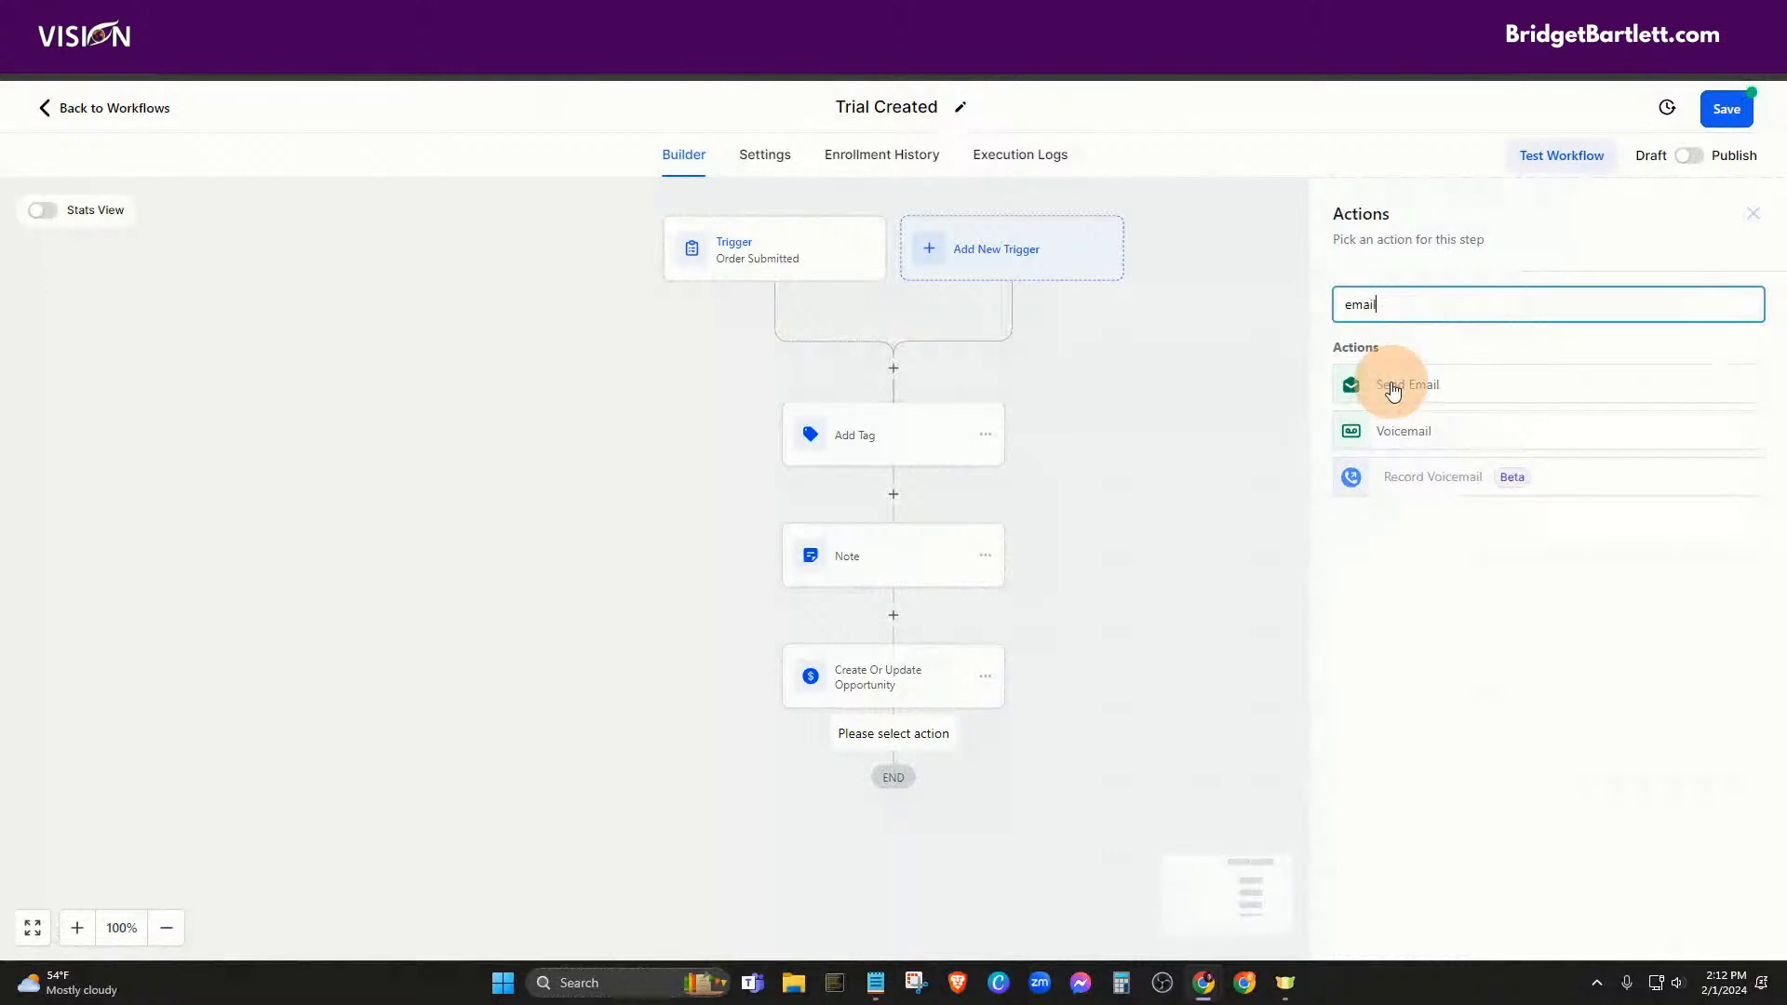
{"action": "left_click", "coordinate": [1753, 213]}
{"action": "left_click", "coordinate": [896, 738]}
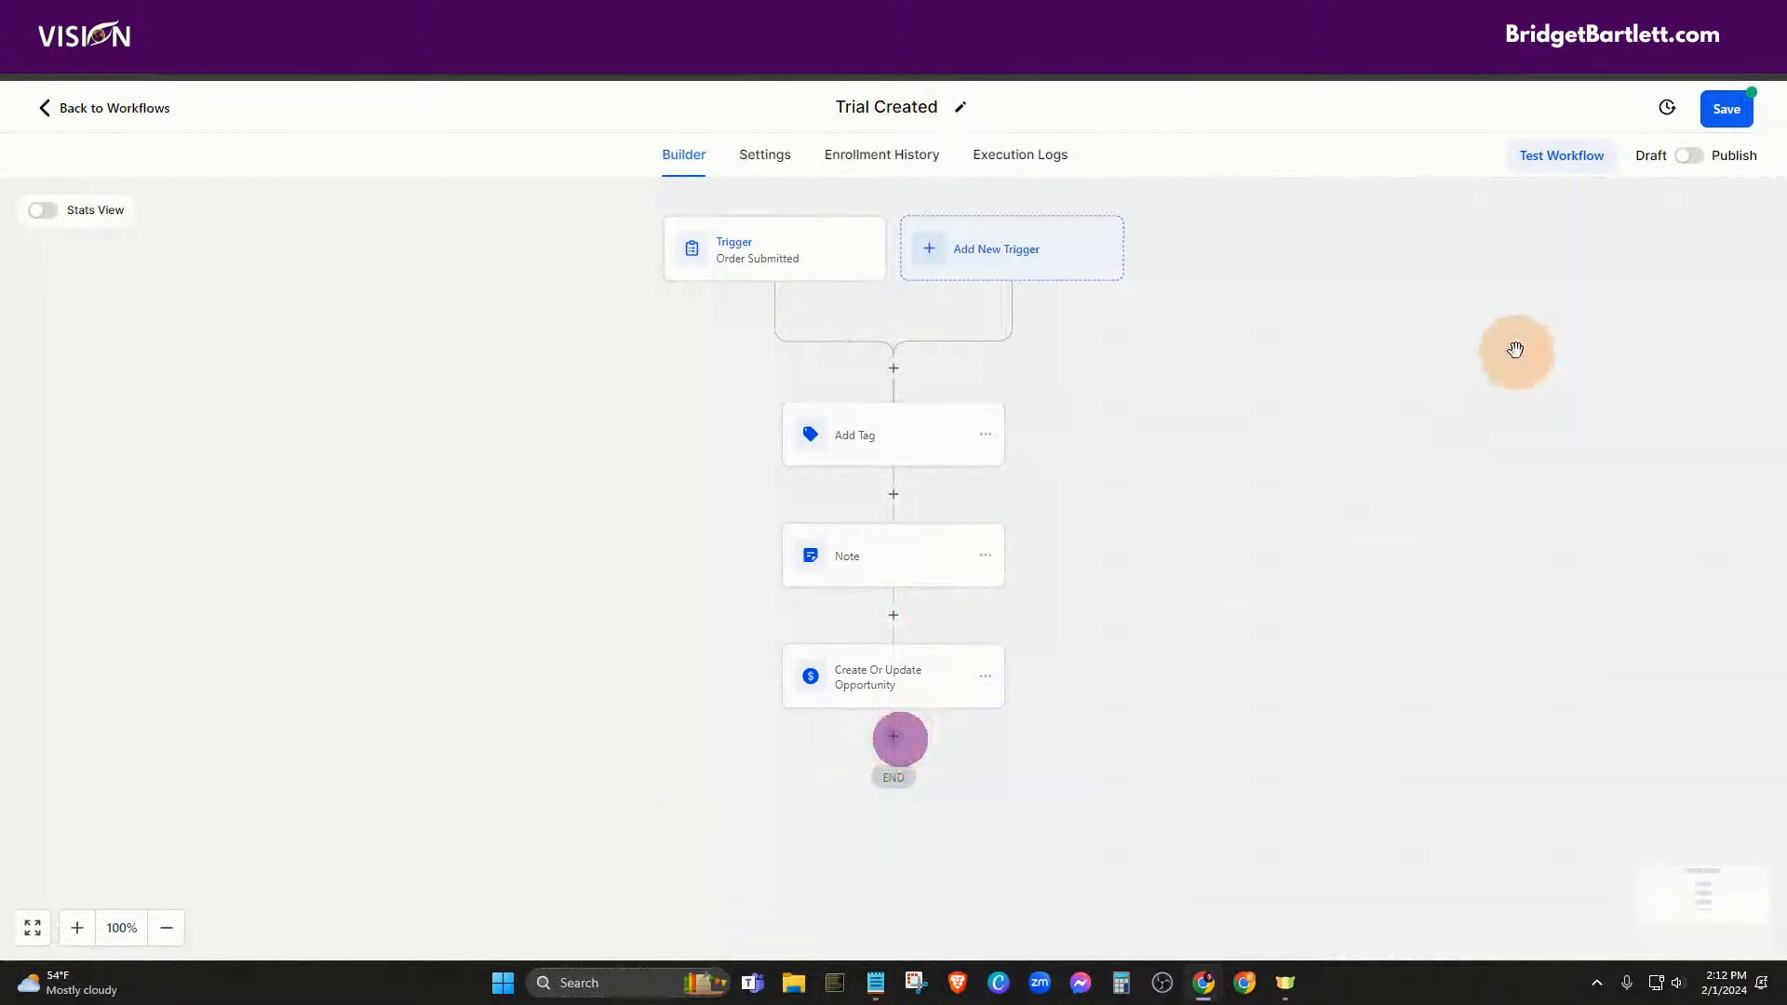
{"action": "left_click", "coordinate": [897, 727]}
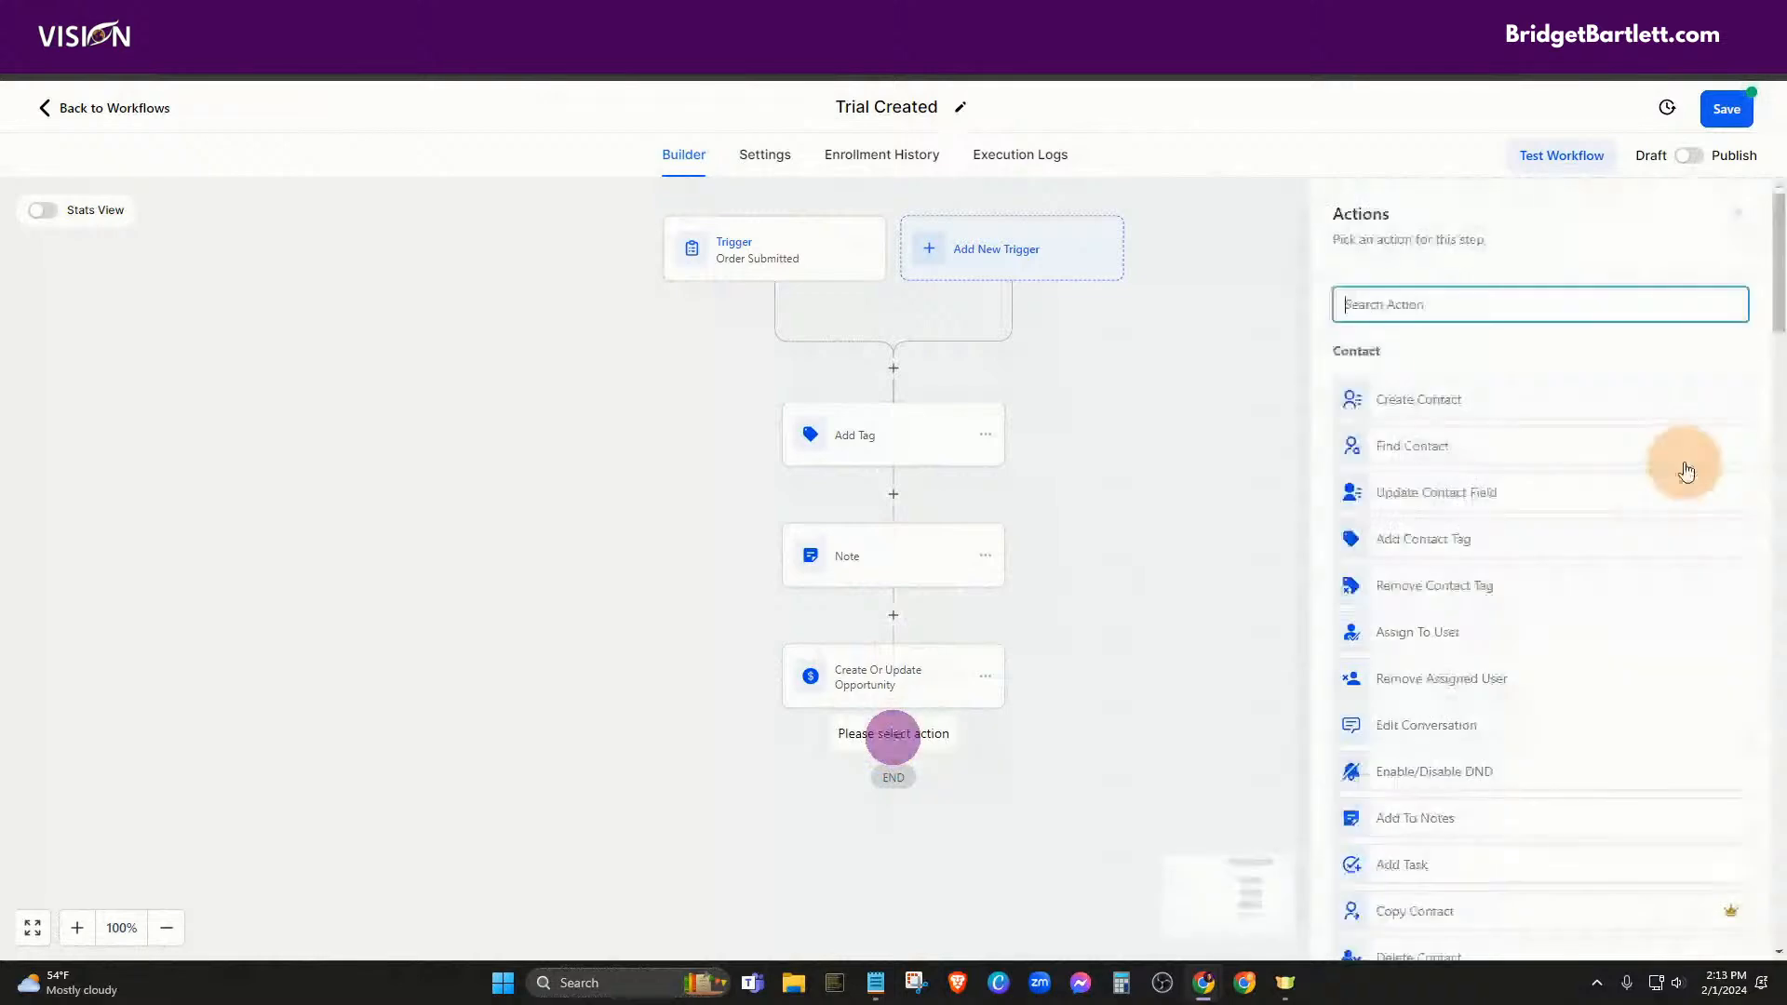
{"action": "scroll", "coordinate": [1504, 522], "scroll_direction": "down", "scroll_amount": 5}
{"action": "scroll", "coordinate": [1531, 628], "scroll_direction": "down", "scroll_amount": 2}
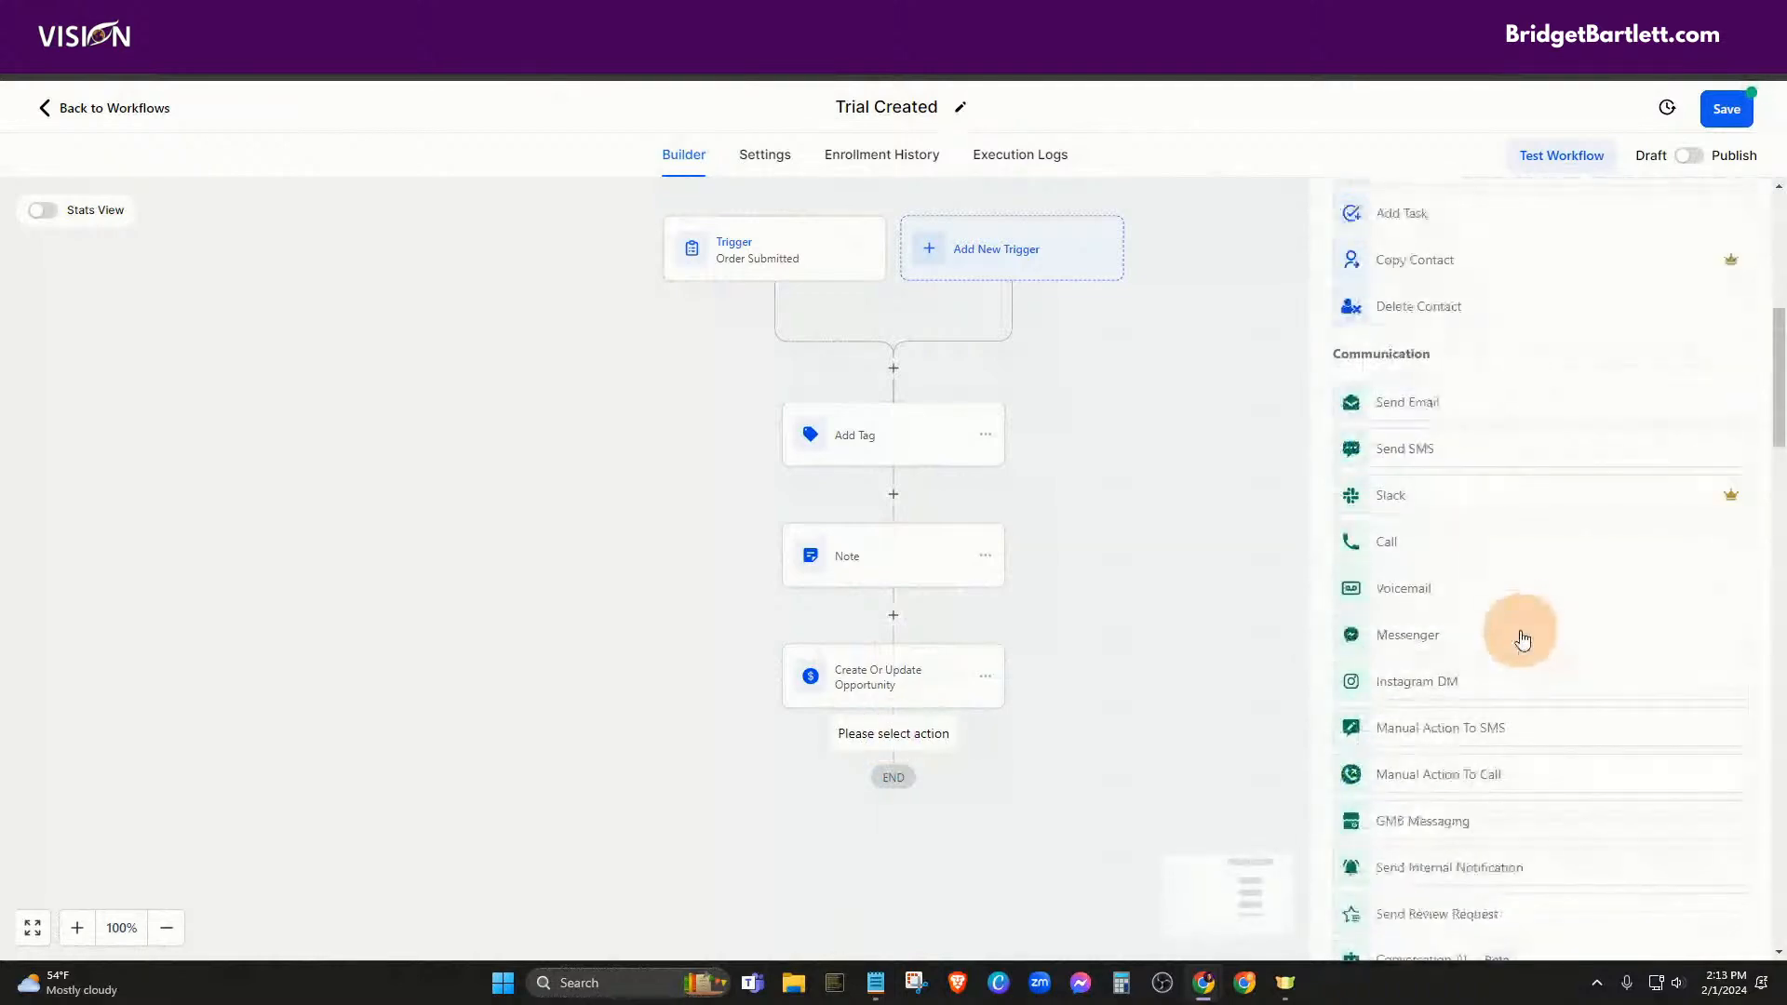
{"action": "scroll", "coordinate": [1531, 633], "scroll_direction": "down", "scroll_amount": 2}
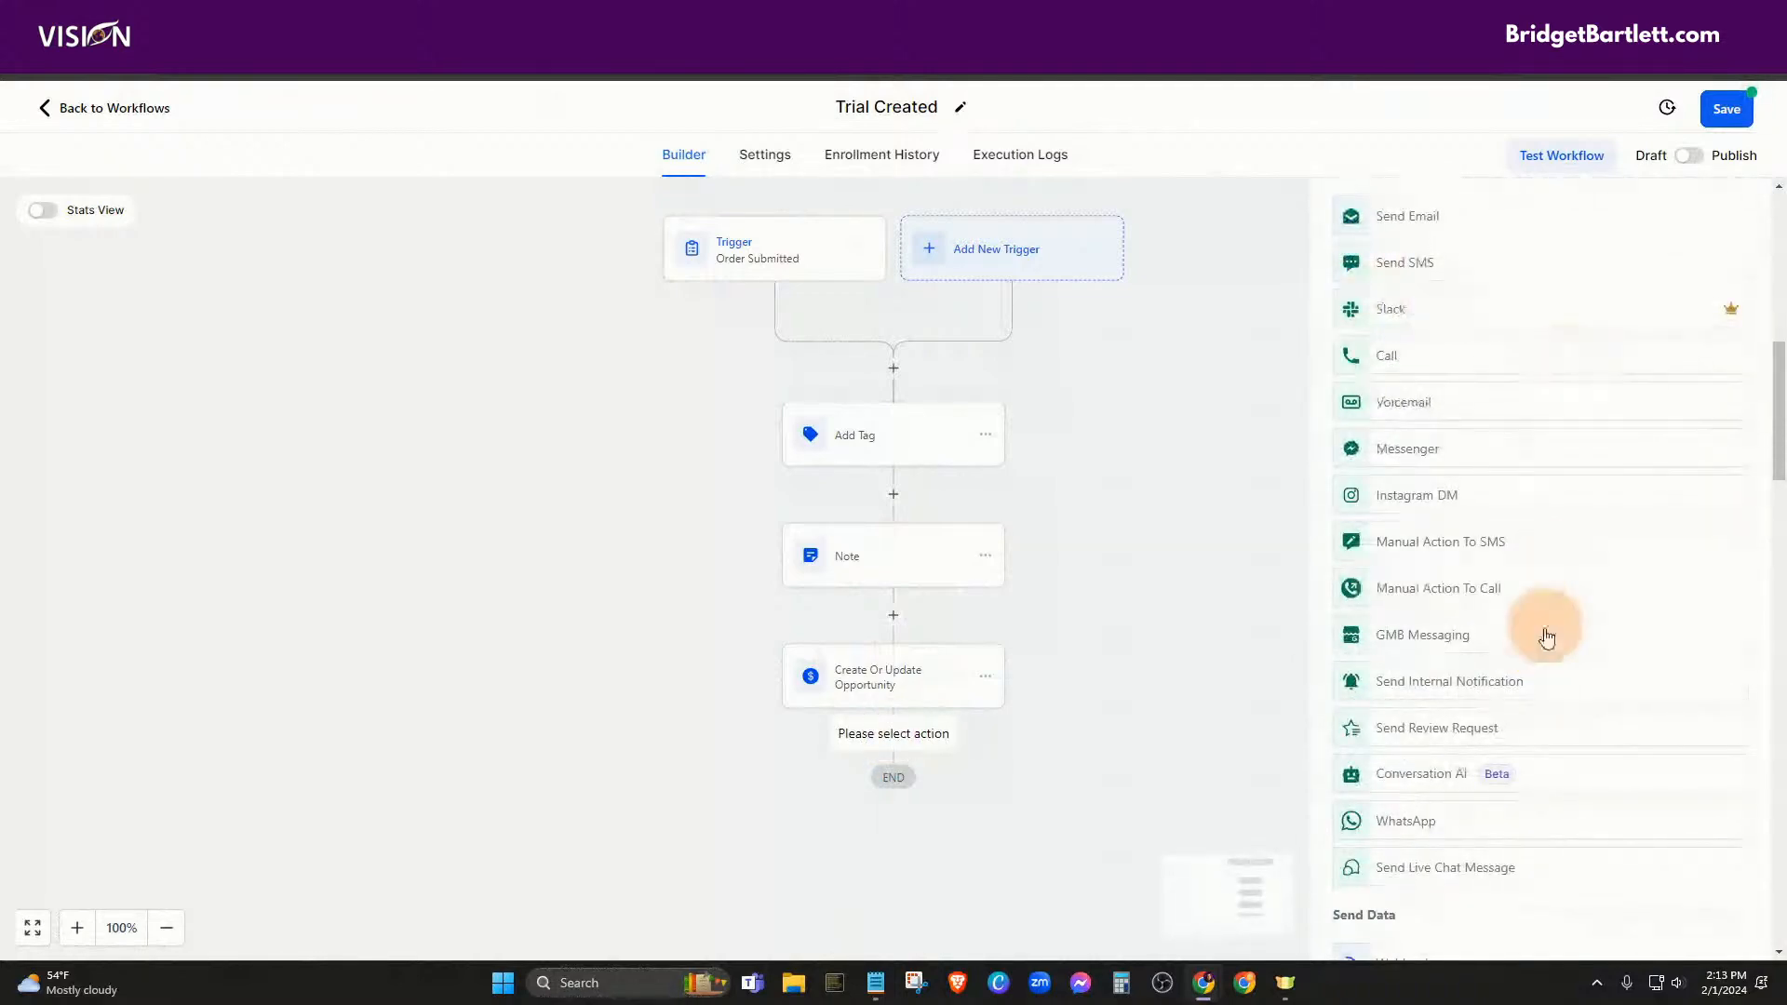
{"action": "scroll", "coordinate": [1545, 631], "scroll_direction": "down", "scroll_amount": 3}
{"action": "scroll", "coordinate": [1610, 670], "scroll_direction": "down", "scroll_amount": 8}
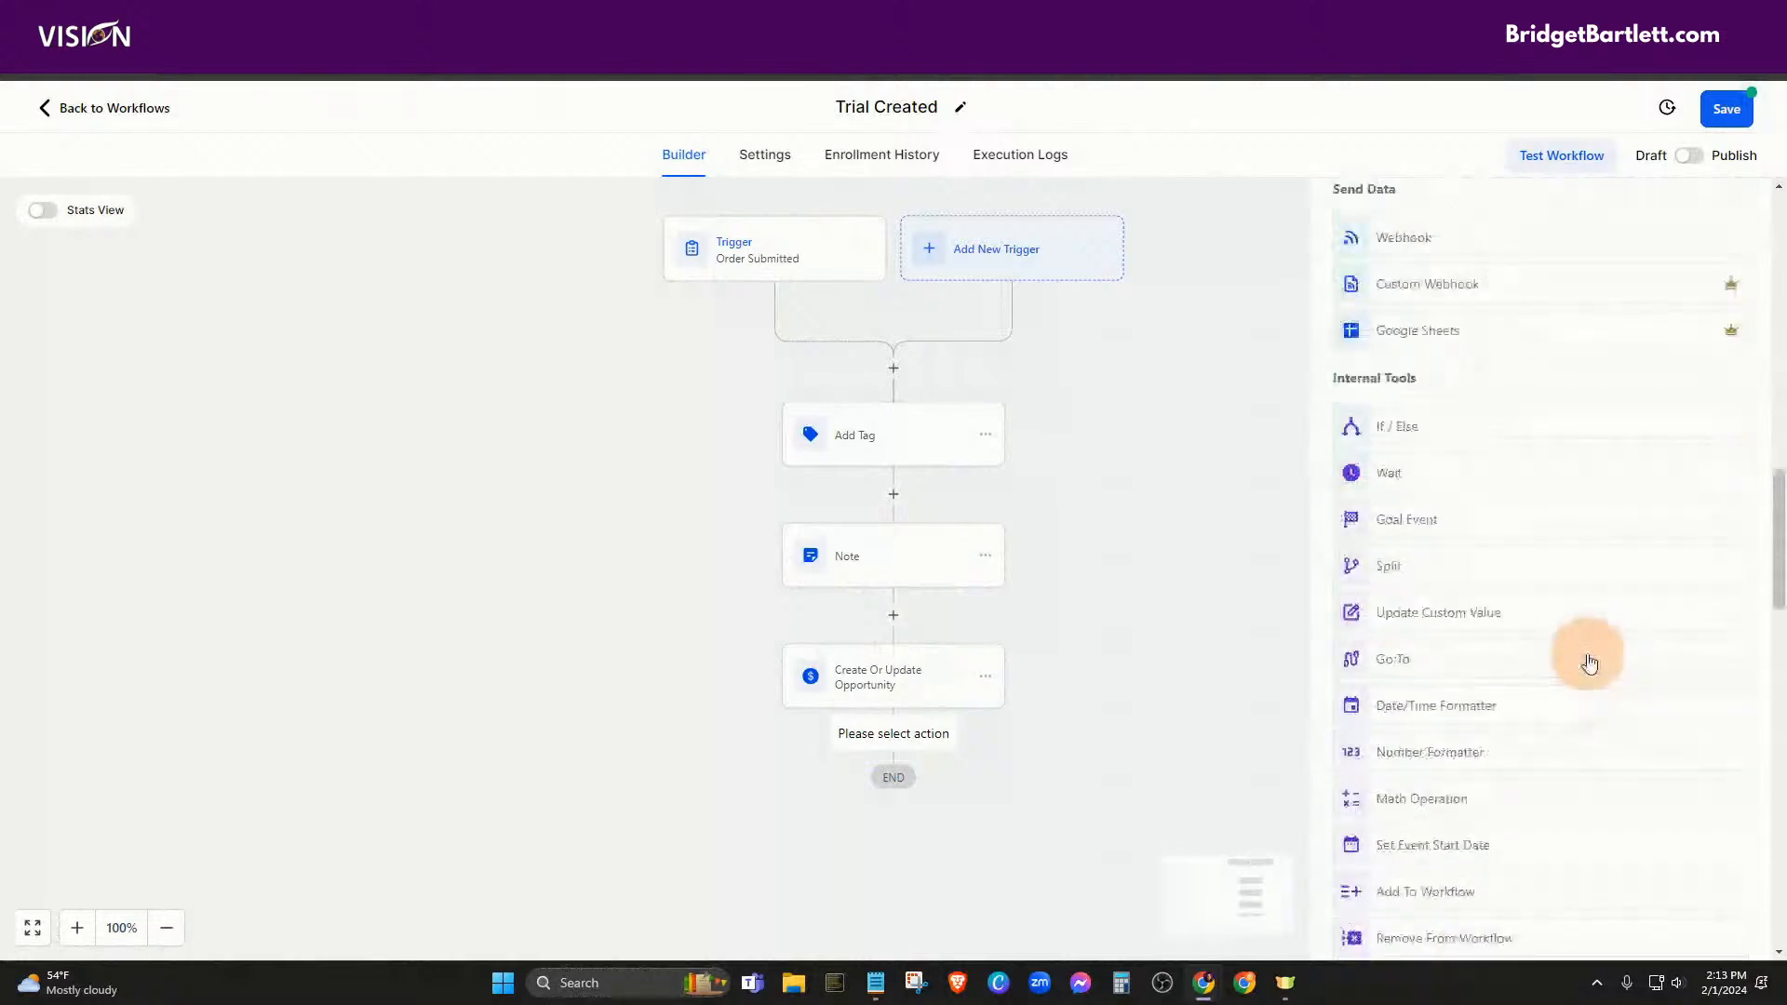
{"action": "scroll", "coordinate": [1617, 704], "scroll_direction": "down", "scroll_amount": 7}
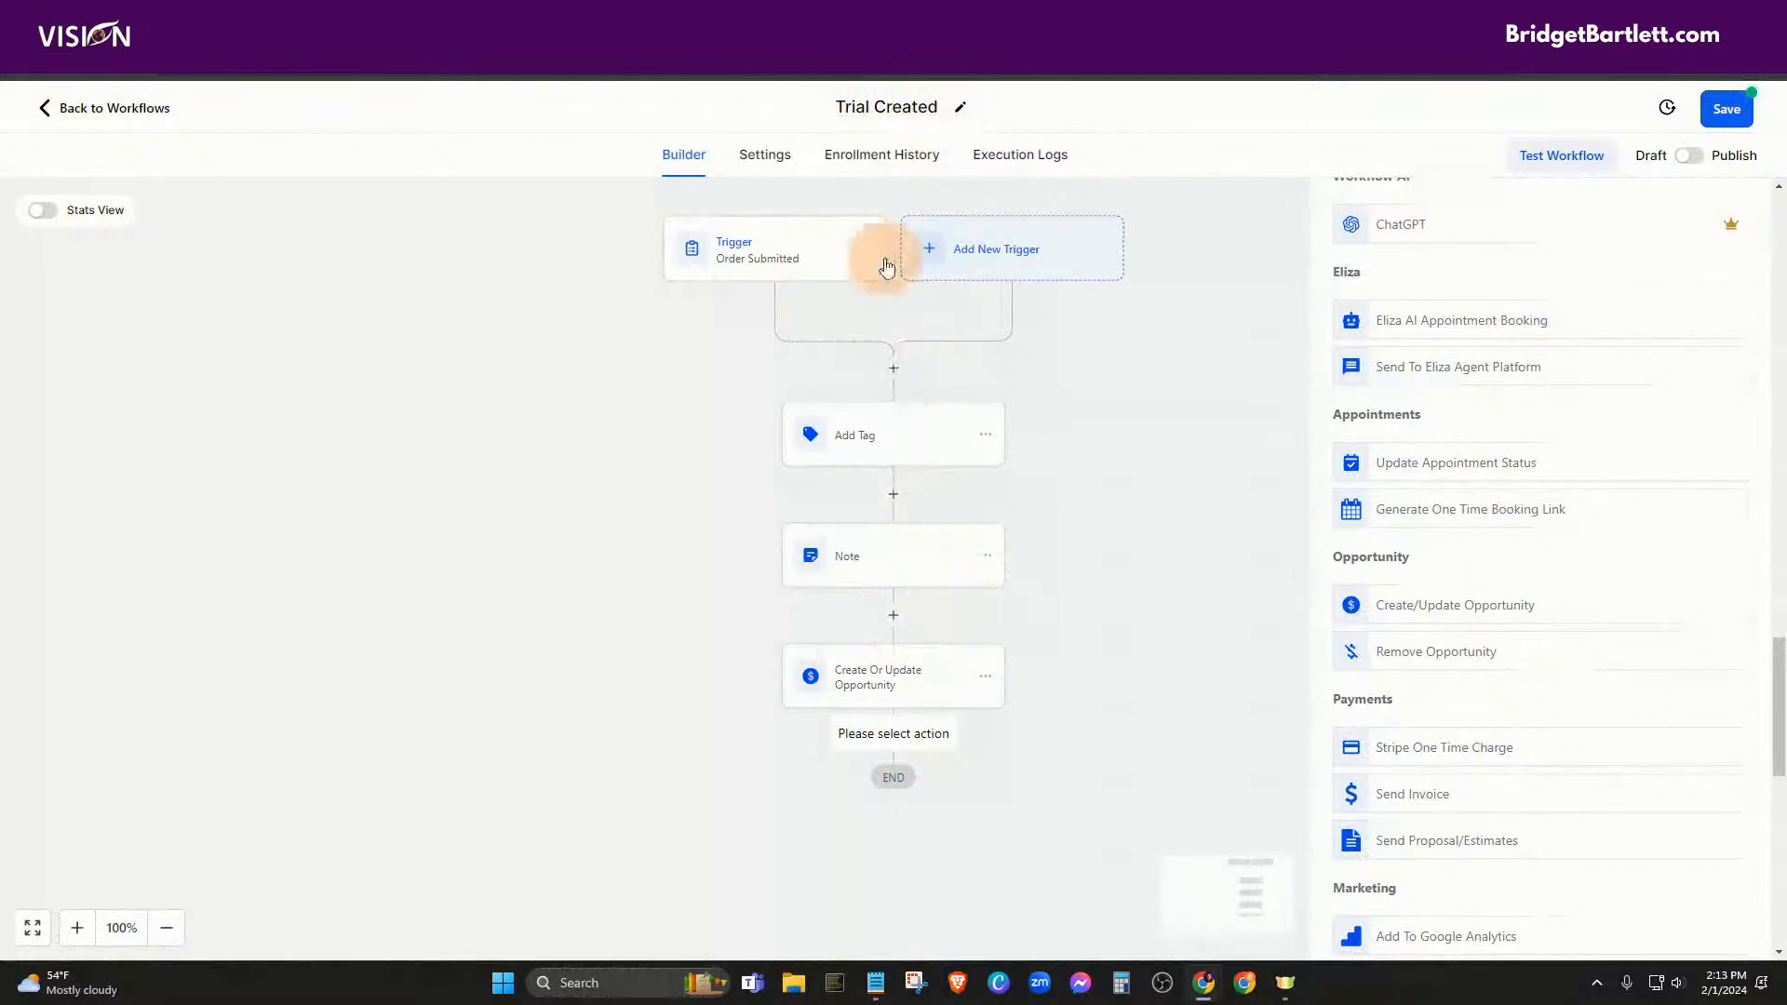
{"action": "scroll", "coordinate": [1656, 669], "scroll_direction": "down", "scroll_amount": 6}
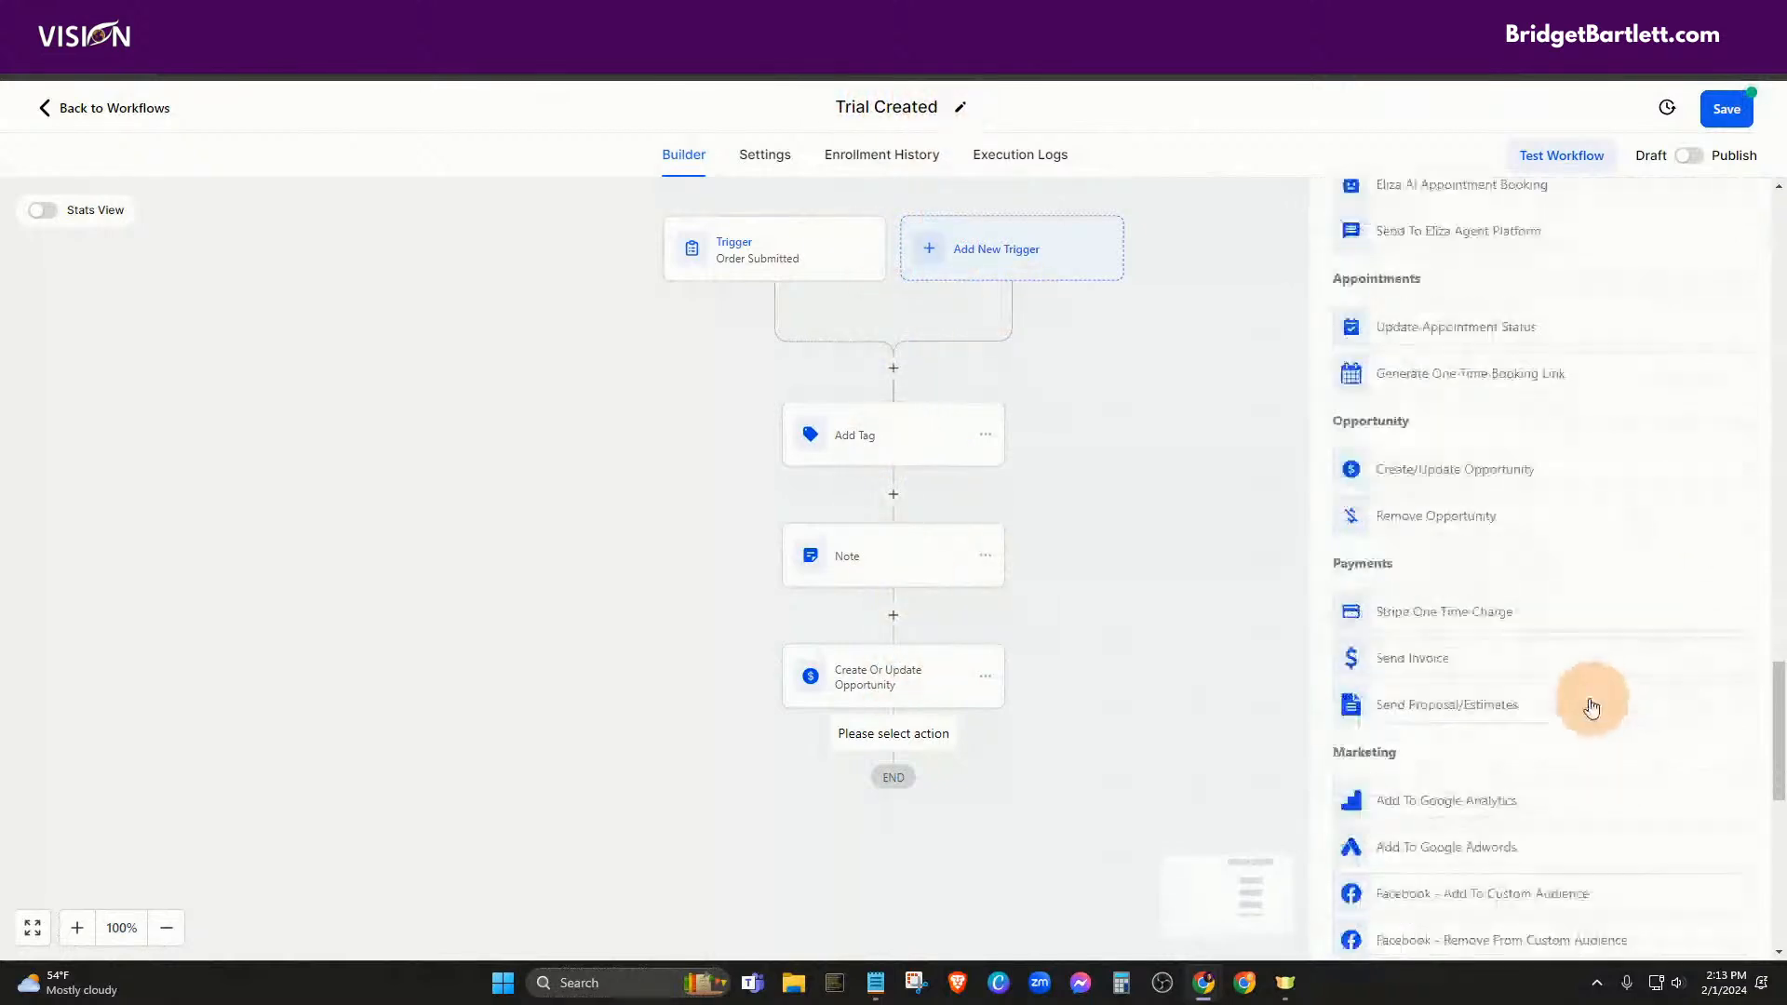
Save the workflow, switch it from Draft to Publish, and save again
{"action": "left_click", "coordinate": [1727, 109]}
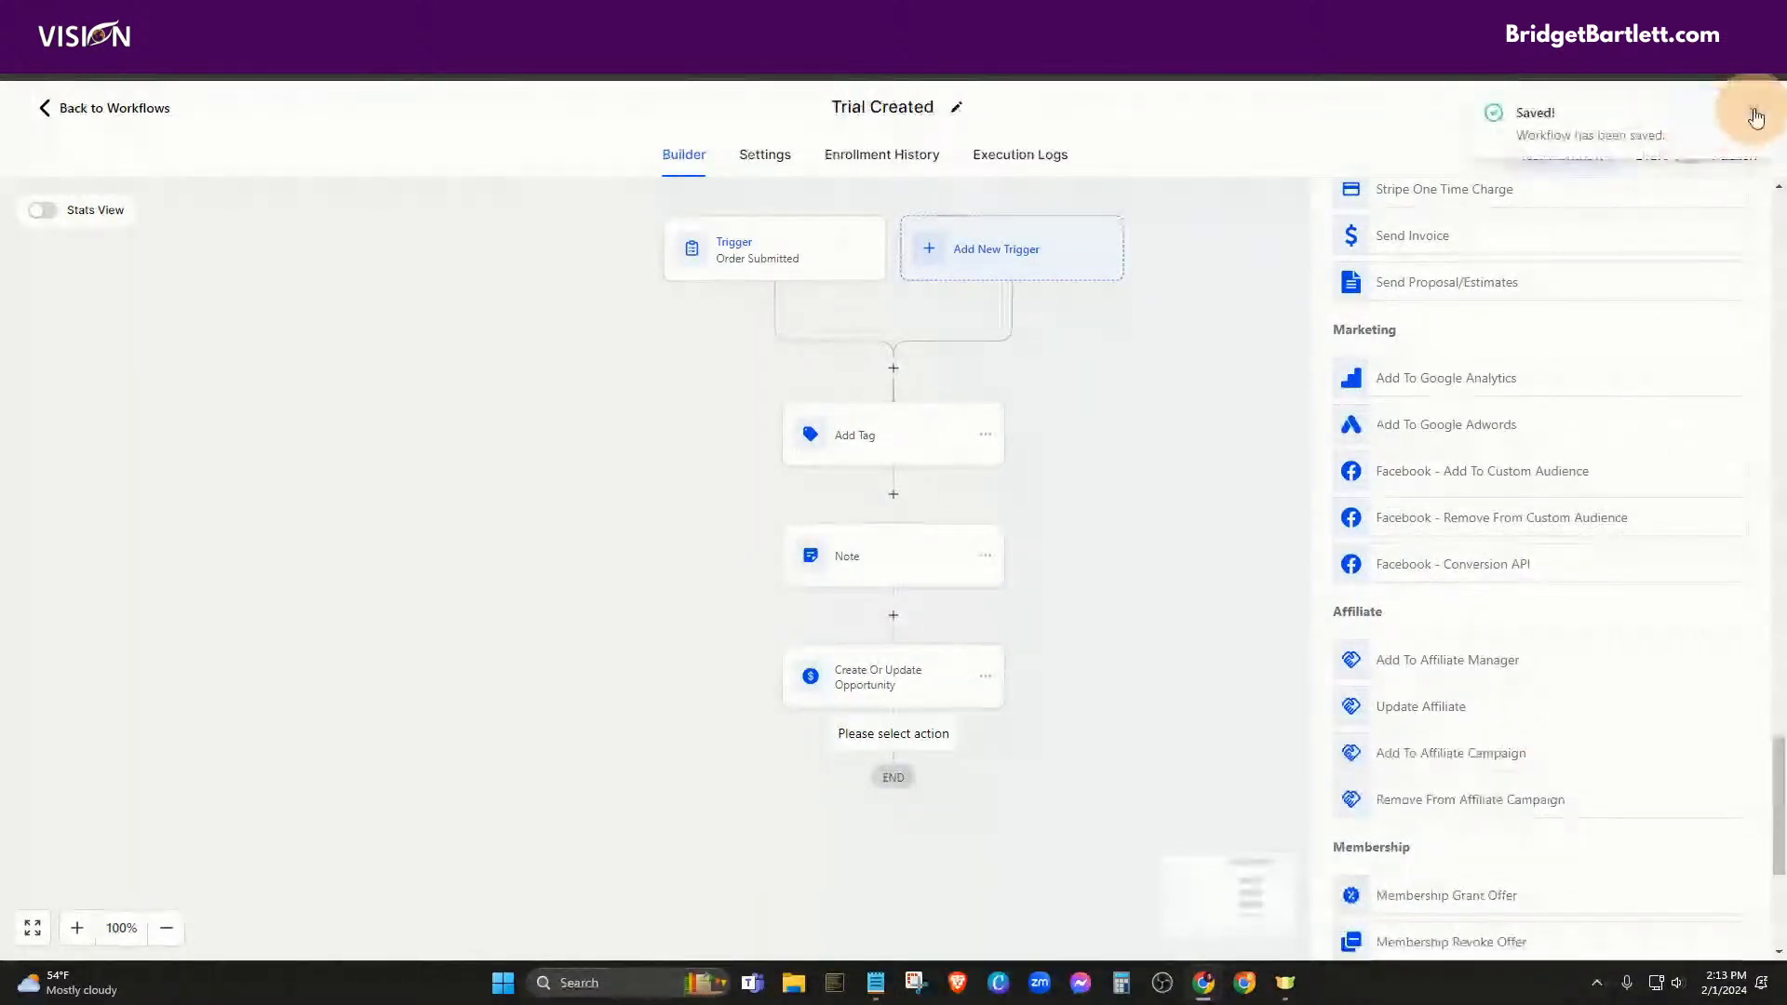
{"action": "left_click", "coordinate": [1689, 155]}
{"action": "left_click", "coordinate": [1726, 109]}
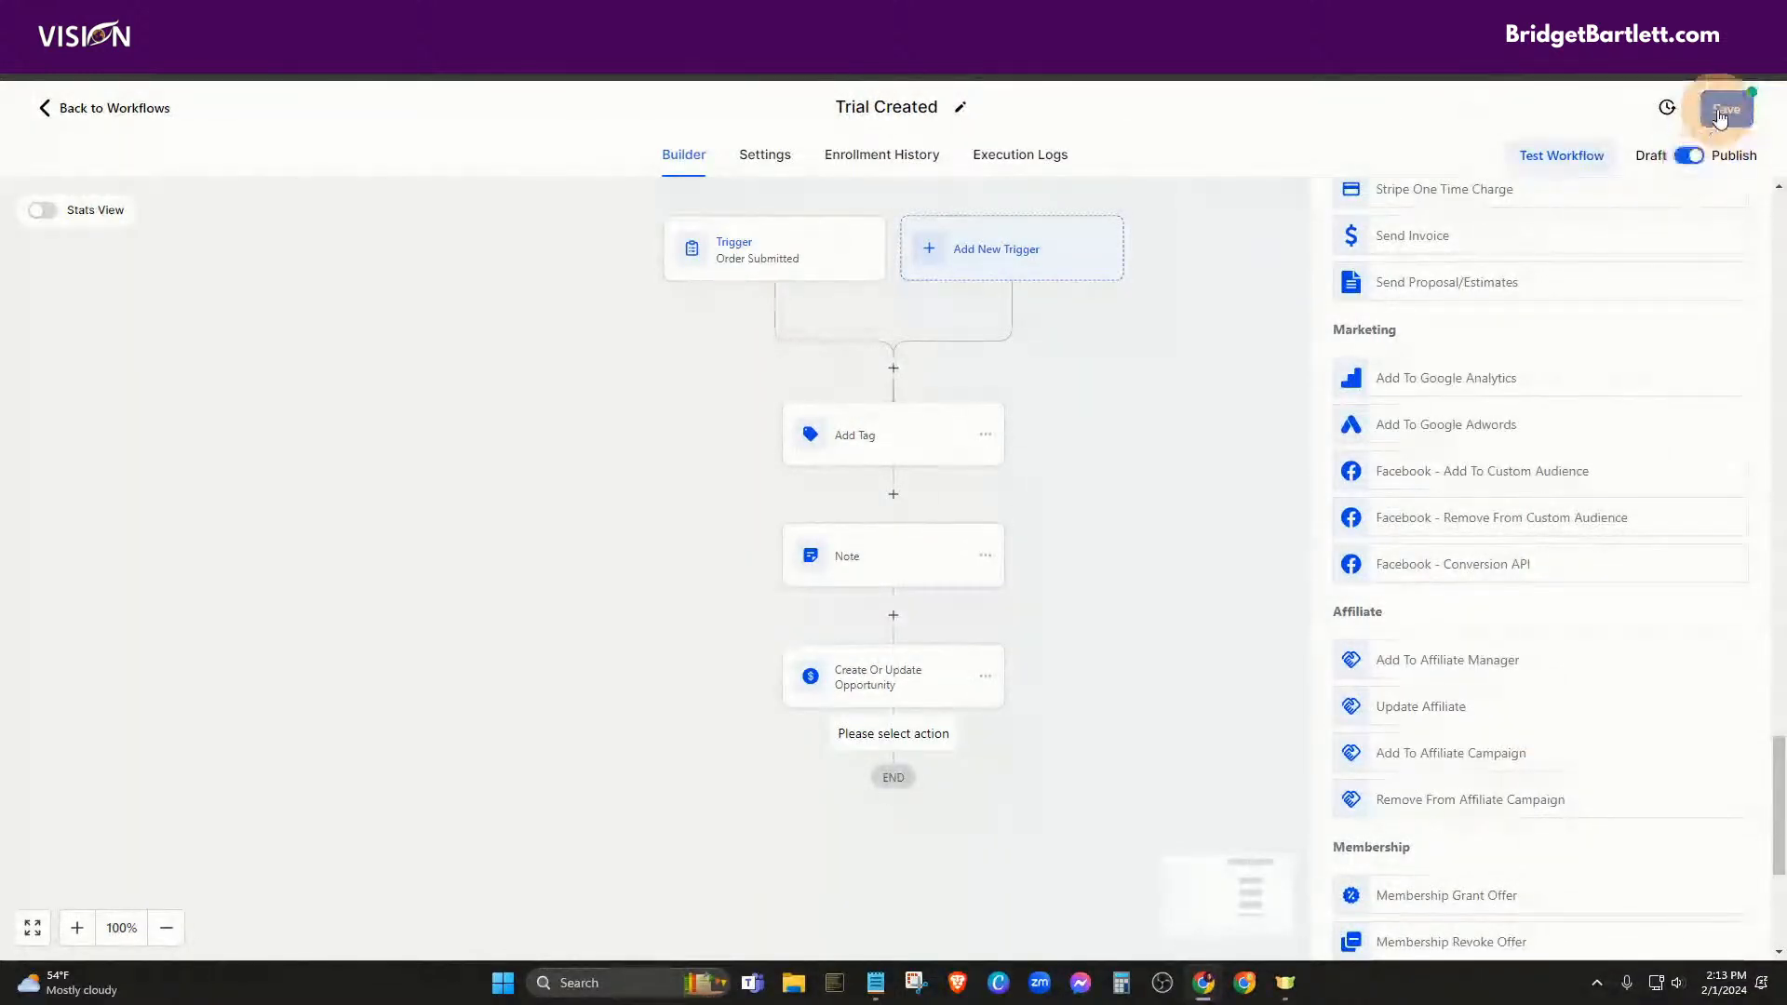
Return to the workflow list and start another workflow from scratch
{"action": "left_click", "coordinate": [98, 108]}
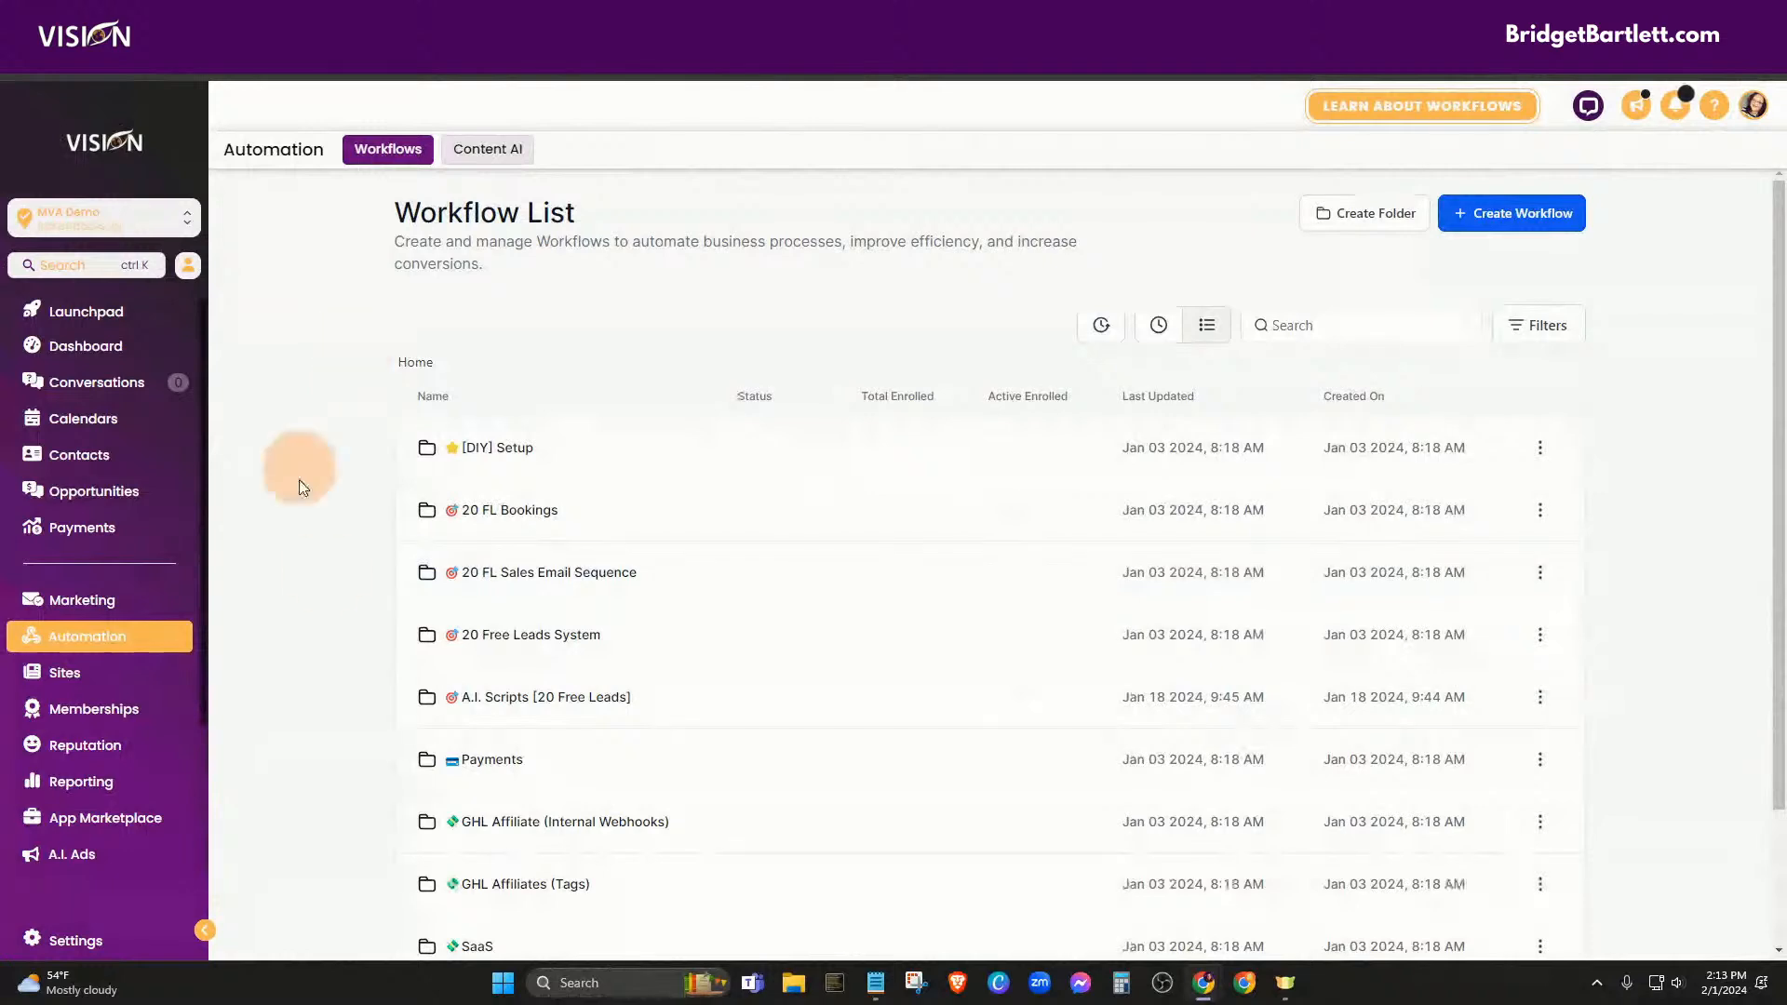
{"action": "scroll", "coordinate": [343, 603], "scroll_direction": "down", "scroll_amount": 1}
{"action": "scroll", "coordinate": [343, 607], "scroll_direction": "down", "scroll_amount": 1}
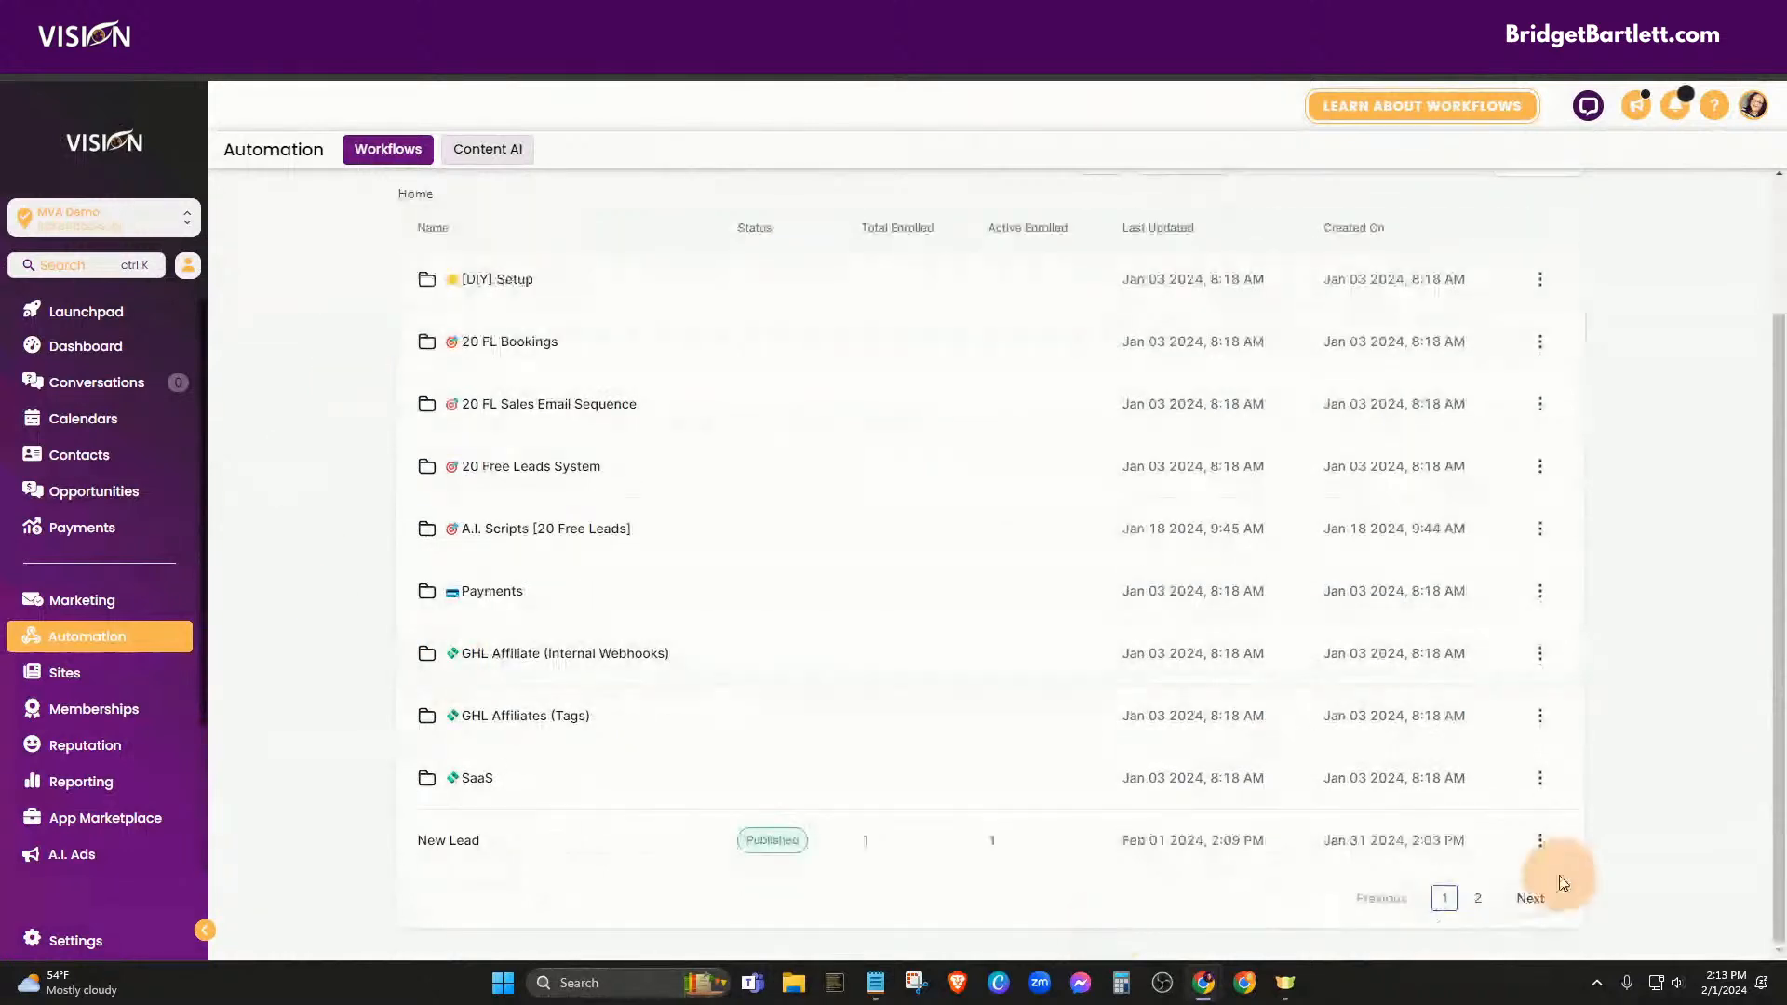
{"action": "scroll", "coordinate": [1667, 586], "scroll_direction": "up", "scroll_amount": 2}
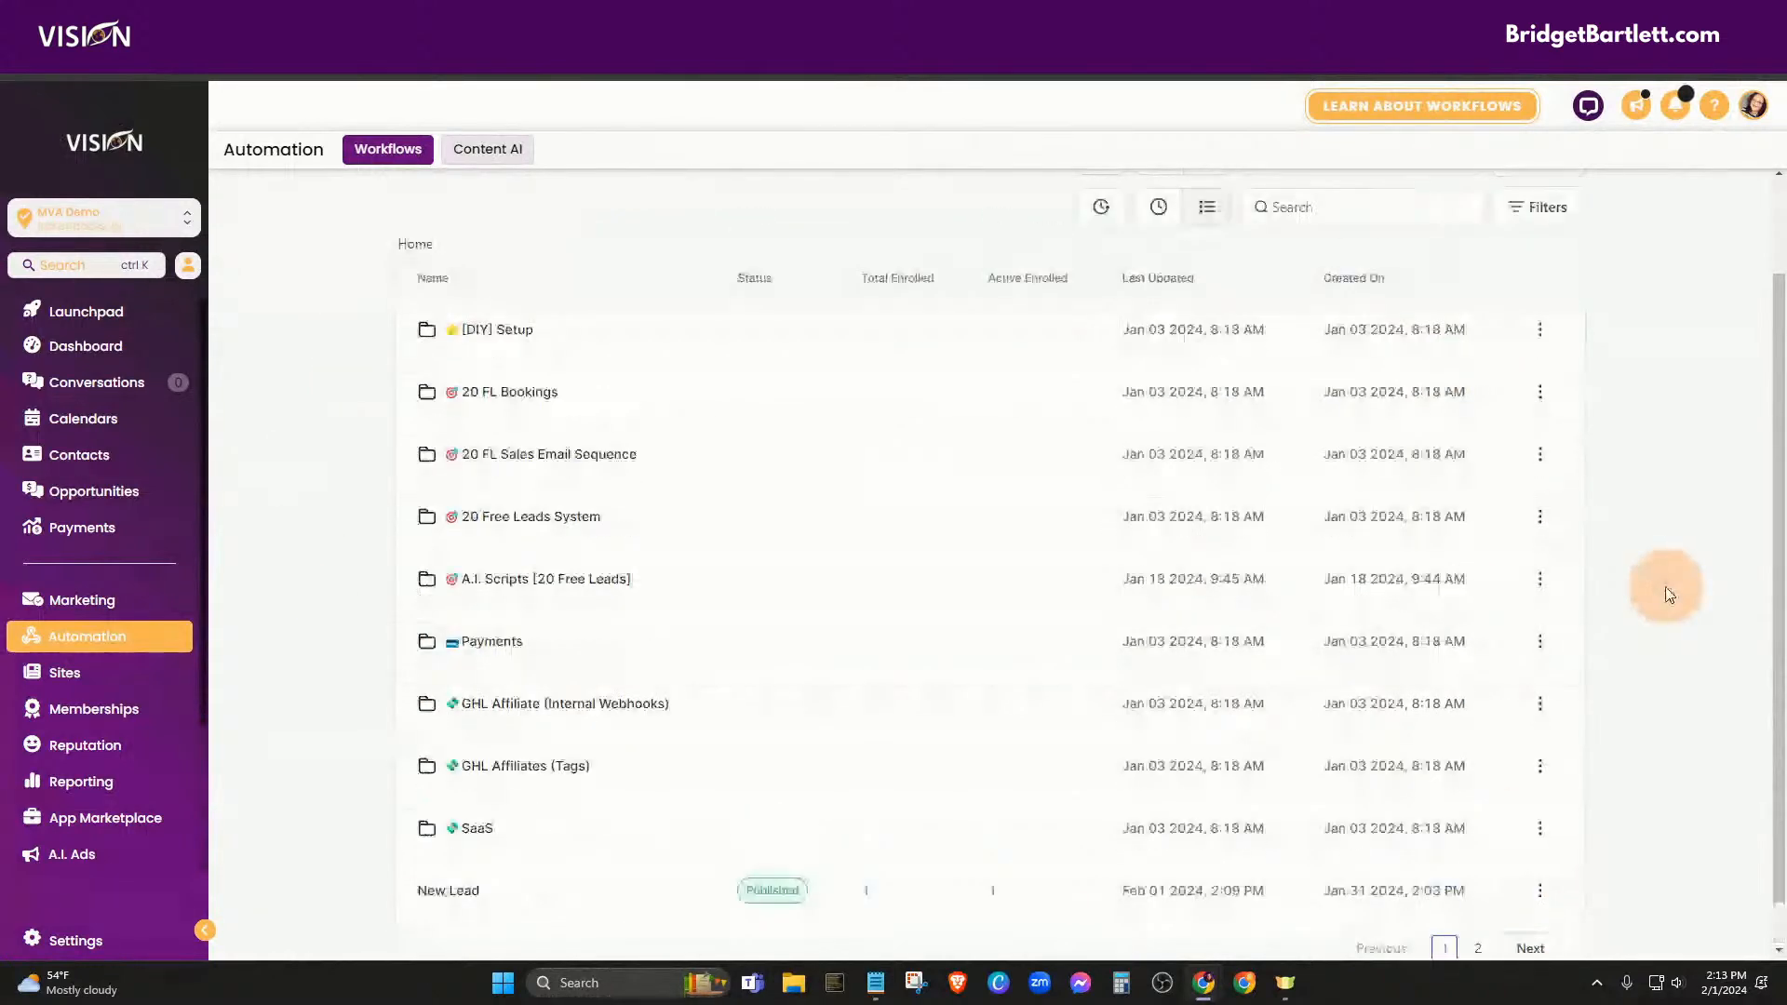
{"action": "left_click", "coordinate": [1507, 228]}
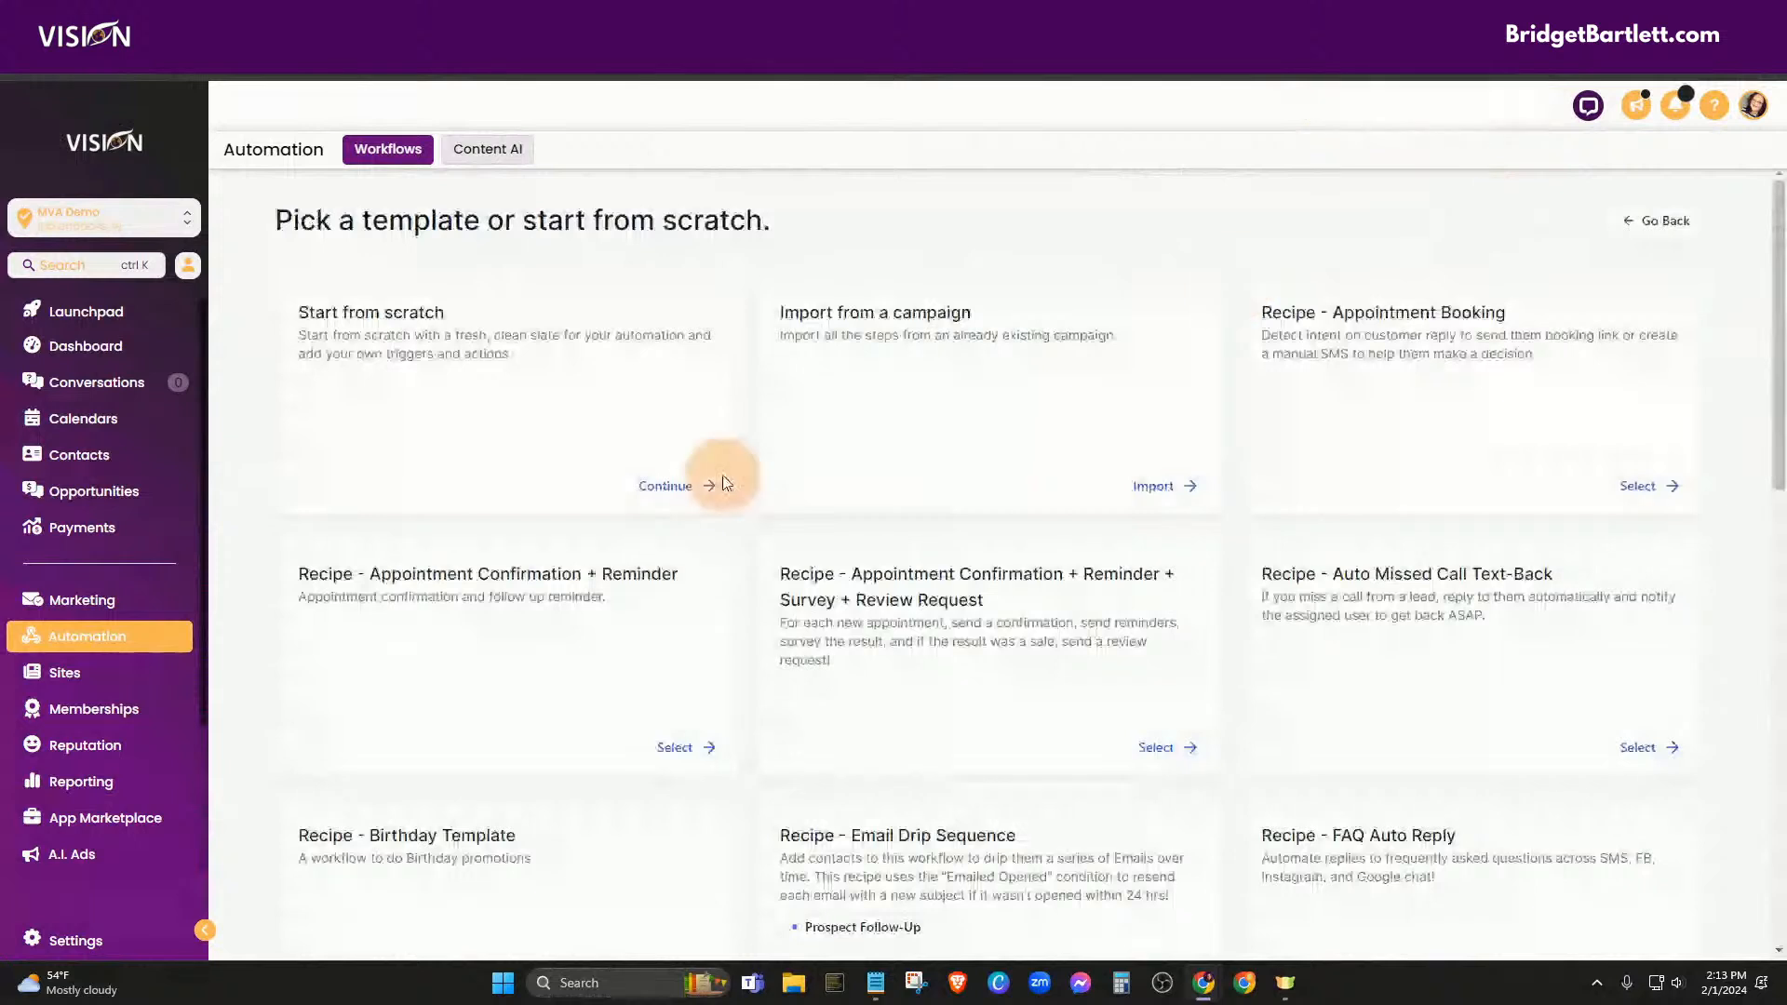
{"action": "left_click", "coordinate": [677, 487]}
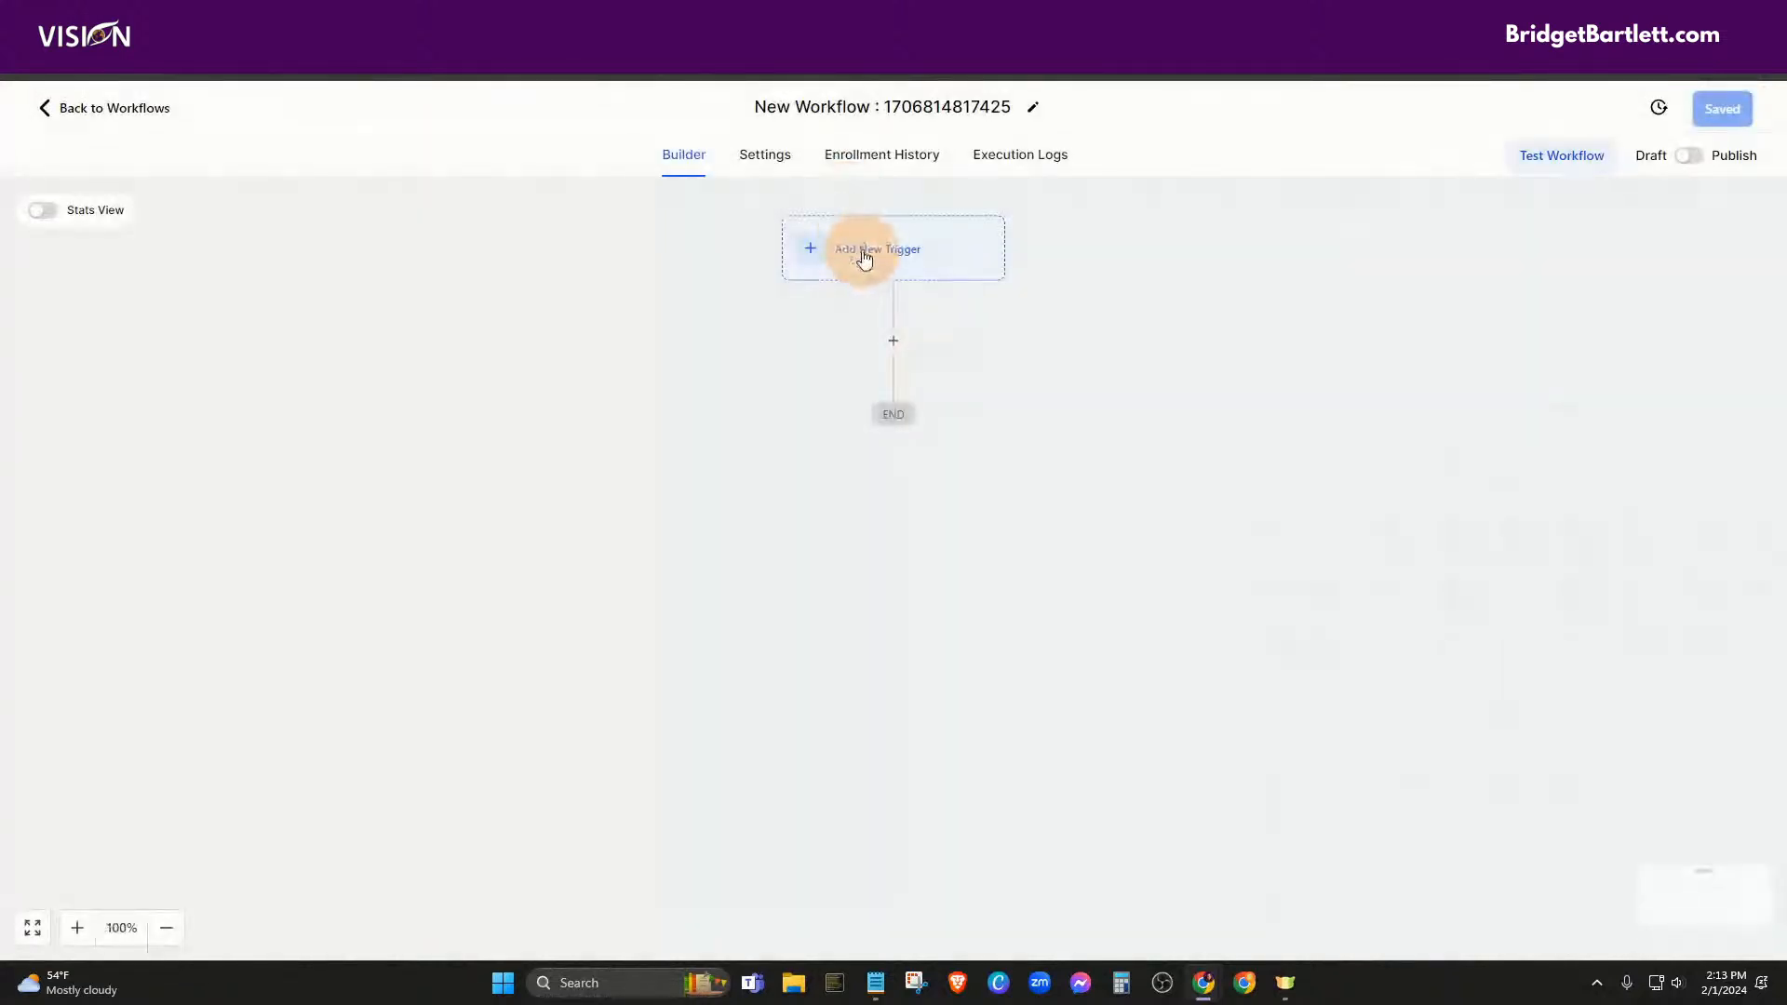
Name the new workflow 'Customer'
{"action": "left_click", "coordinate": [866, 258]}
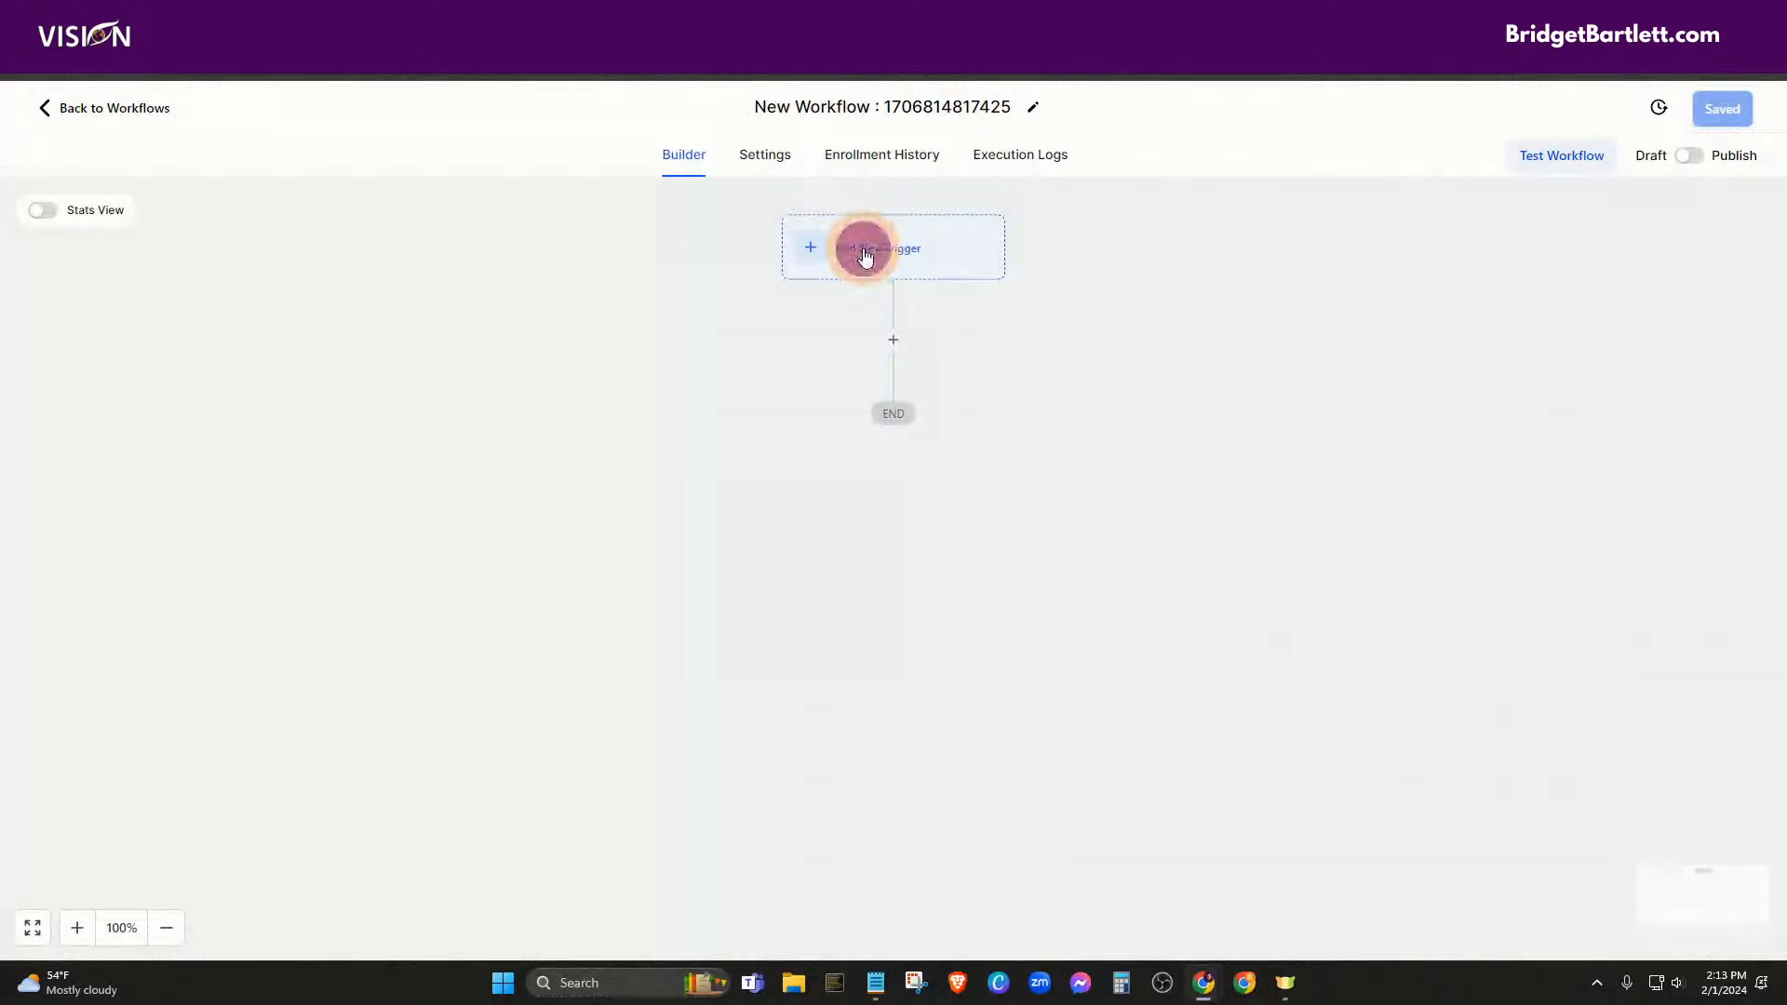
{"action": "left_click", "coordinate": [750, 107]}
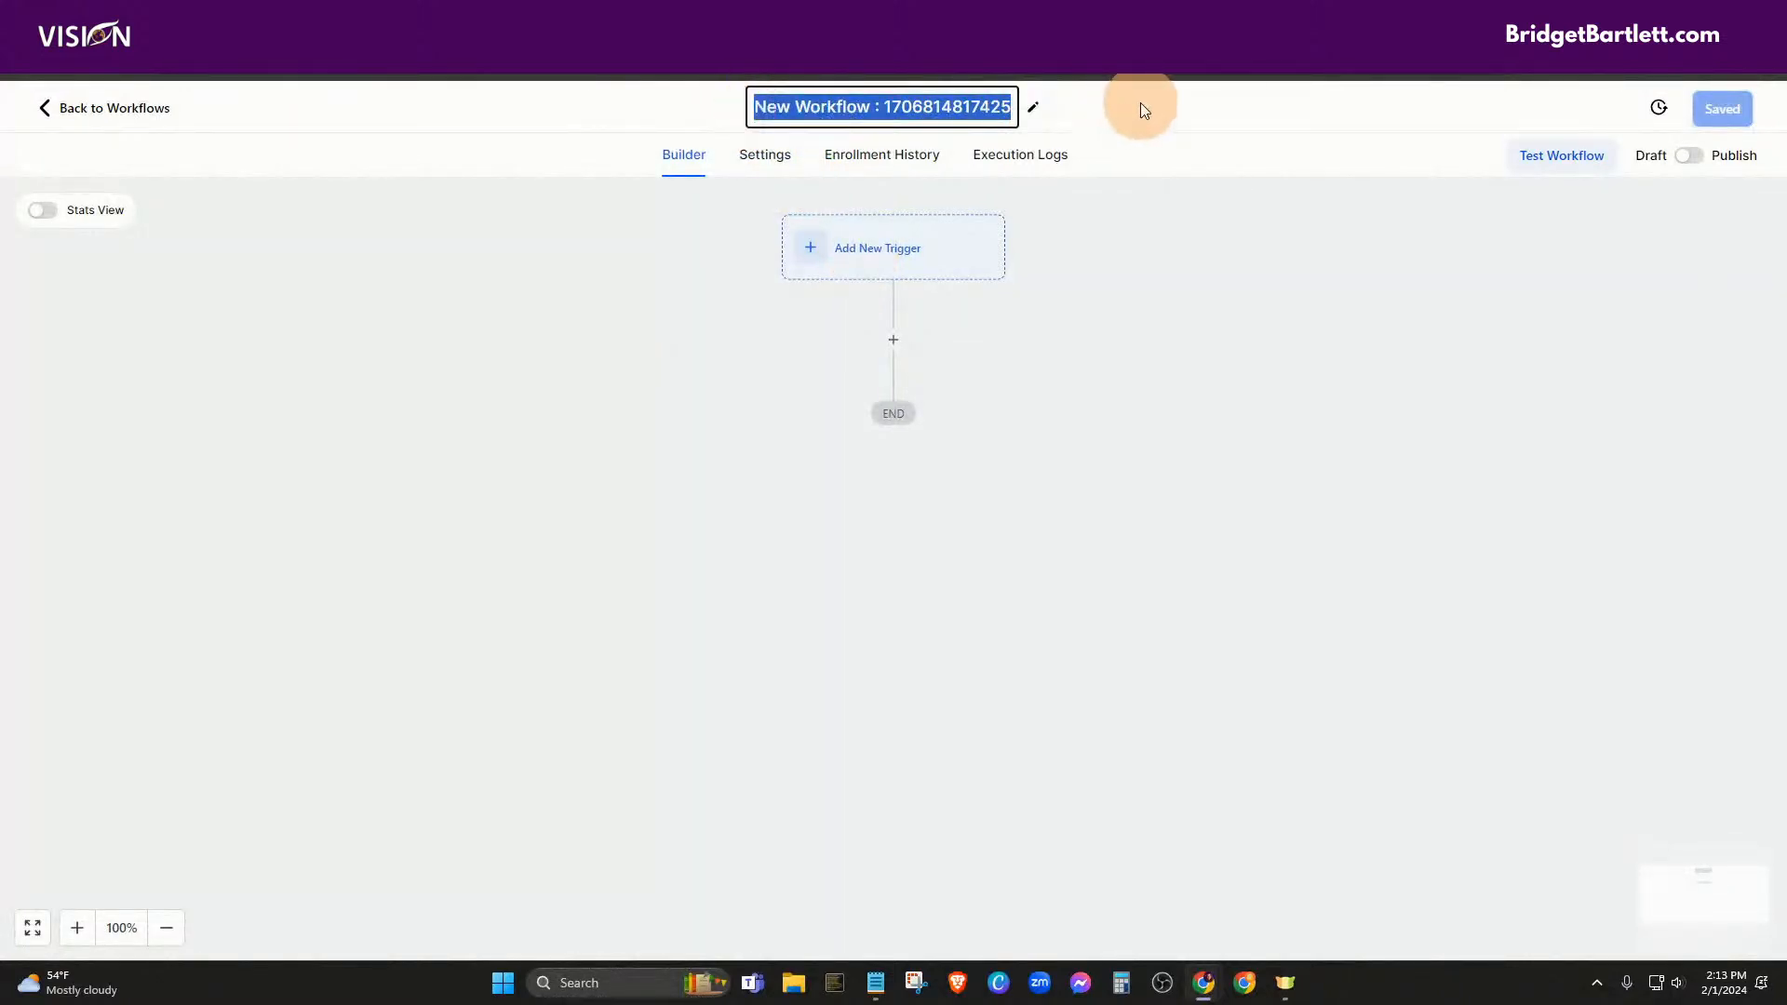
{"action": "type", "text": "Customer"}
{"action": "left_click", "coordinate": [931, 245]}
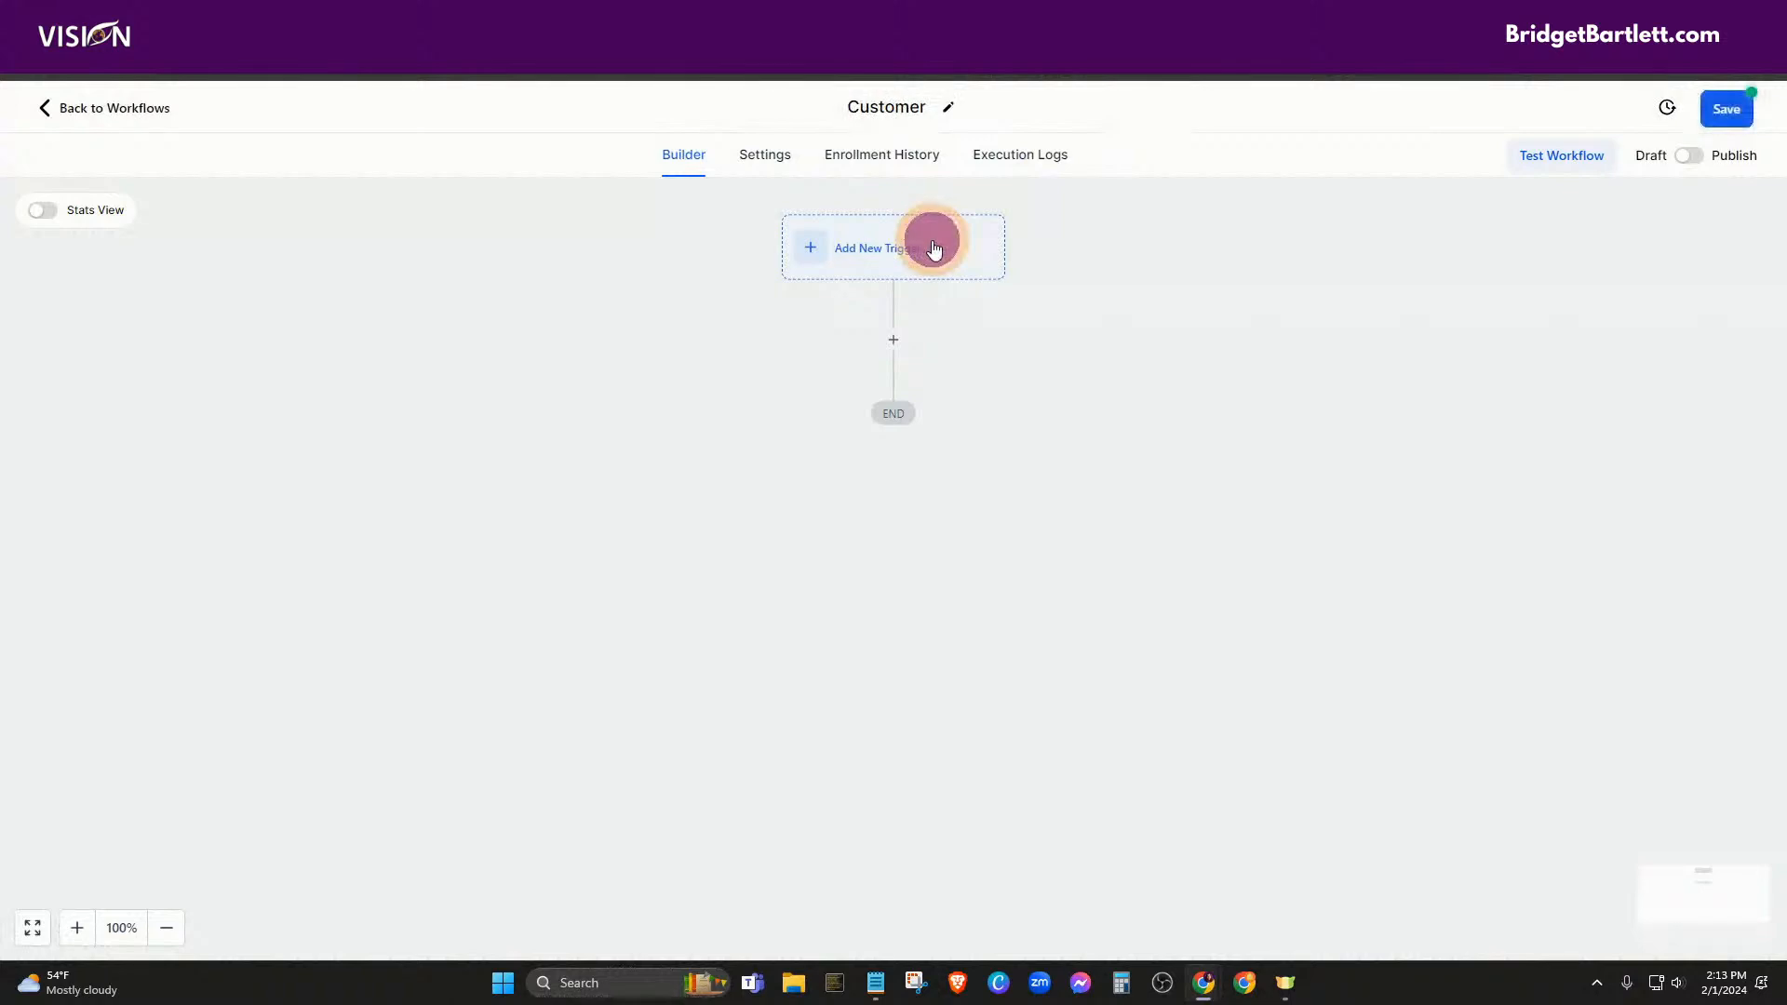
Browse the full workflow trigger list, then filter it by 'tag'
{"action": "left_click", "coordinate": [887, 263]}
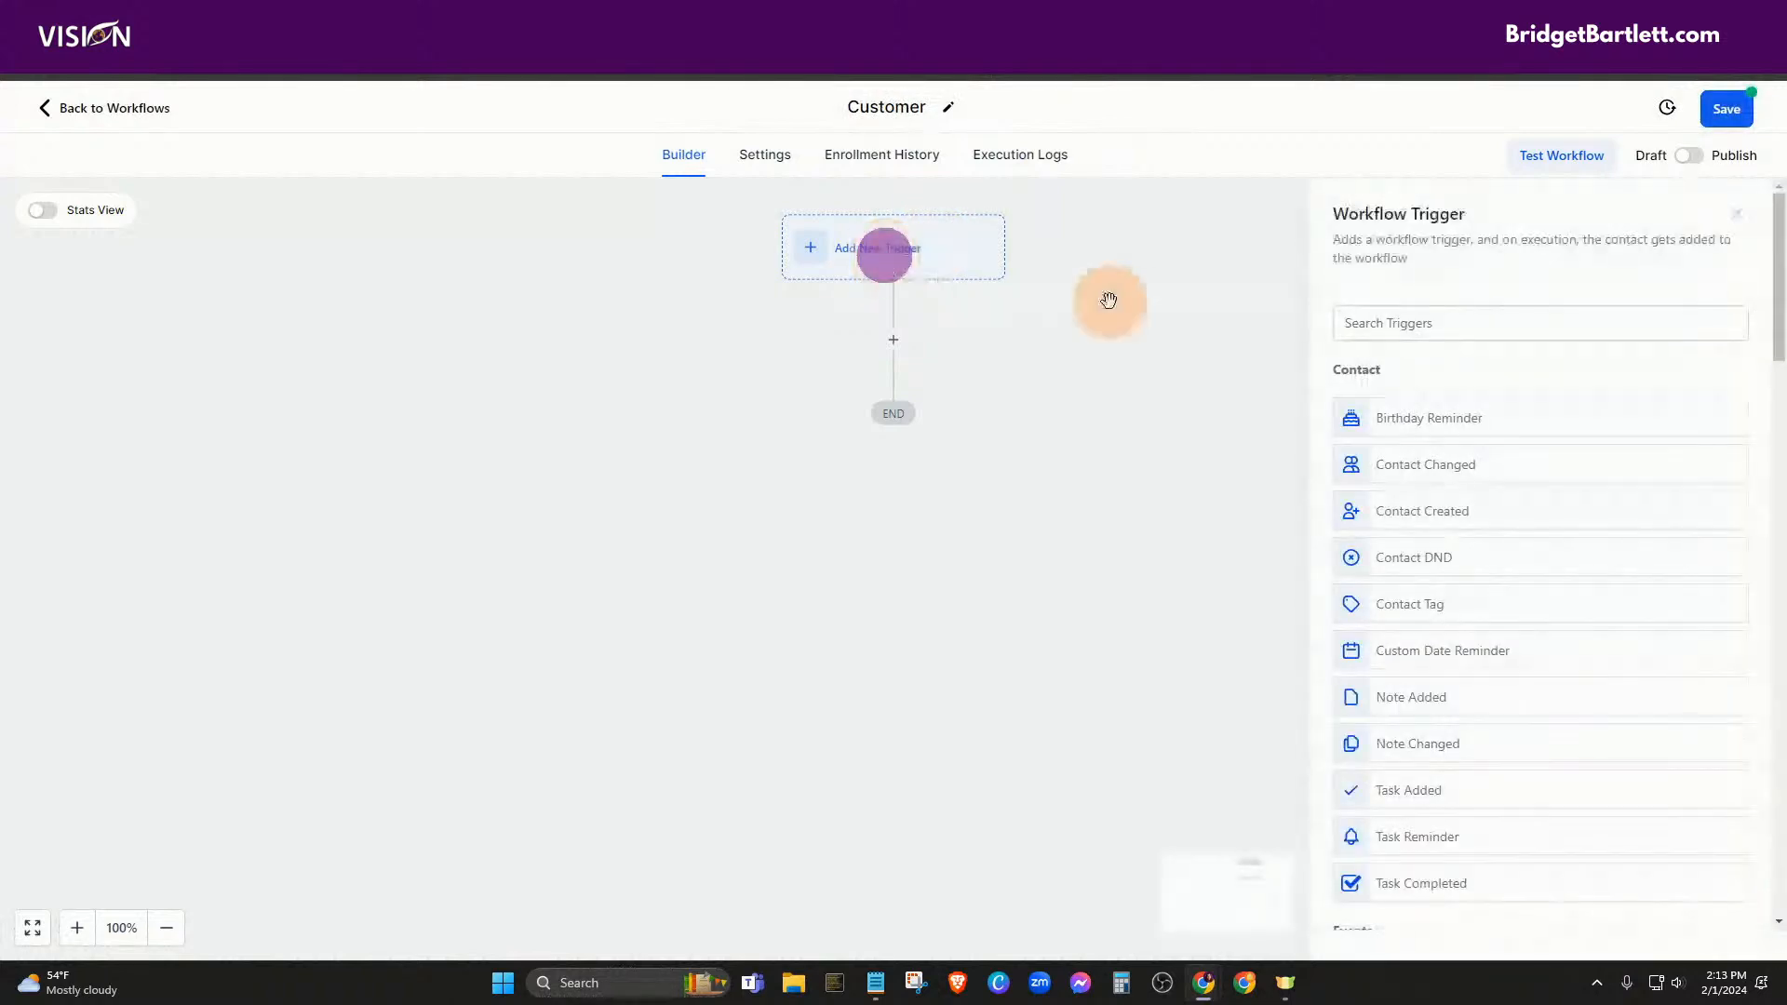
{"action": "left_click", "coordinate": [1517, 316]}
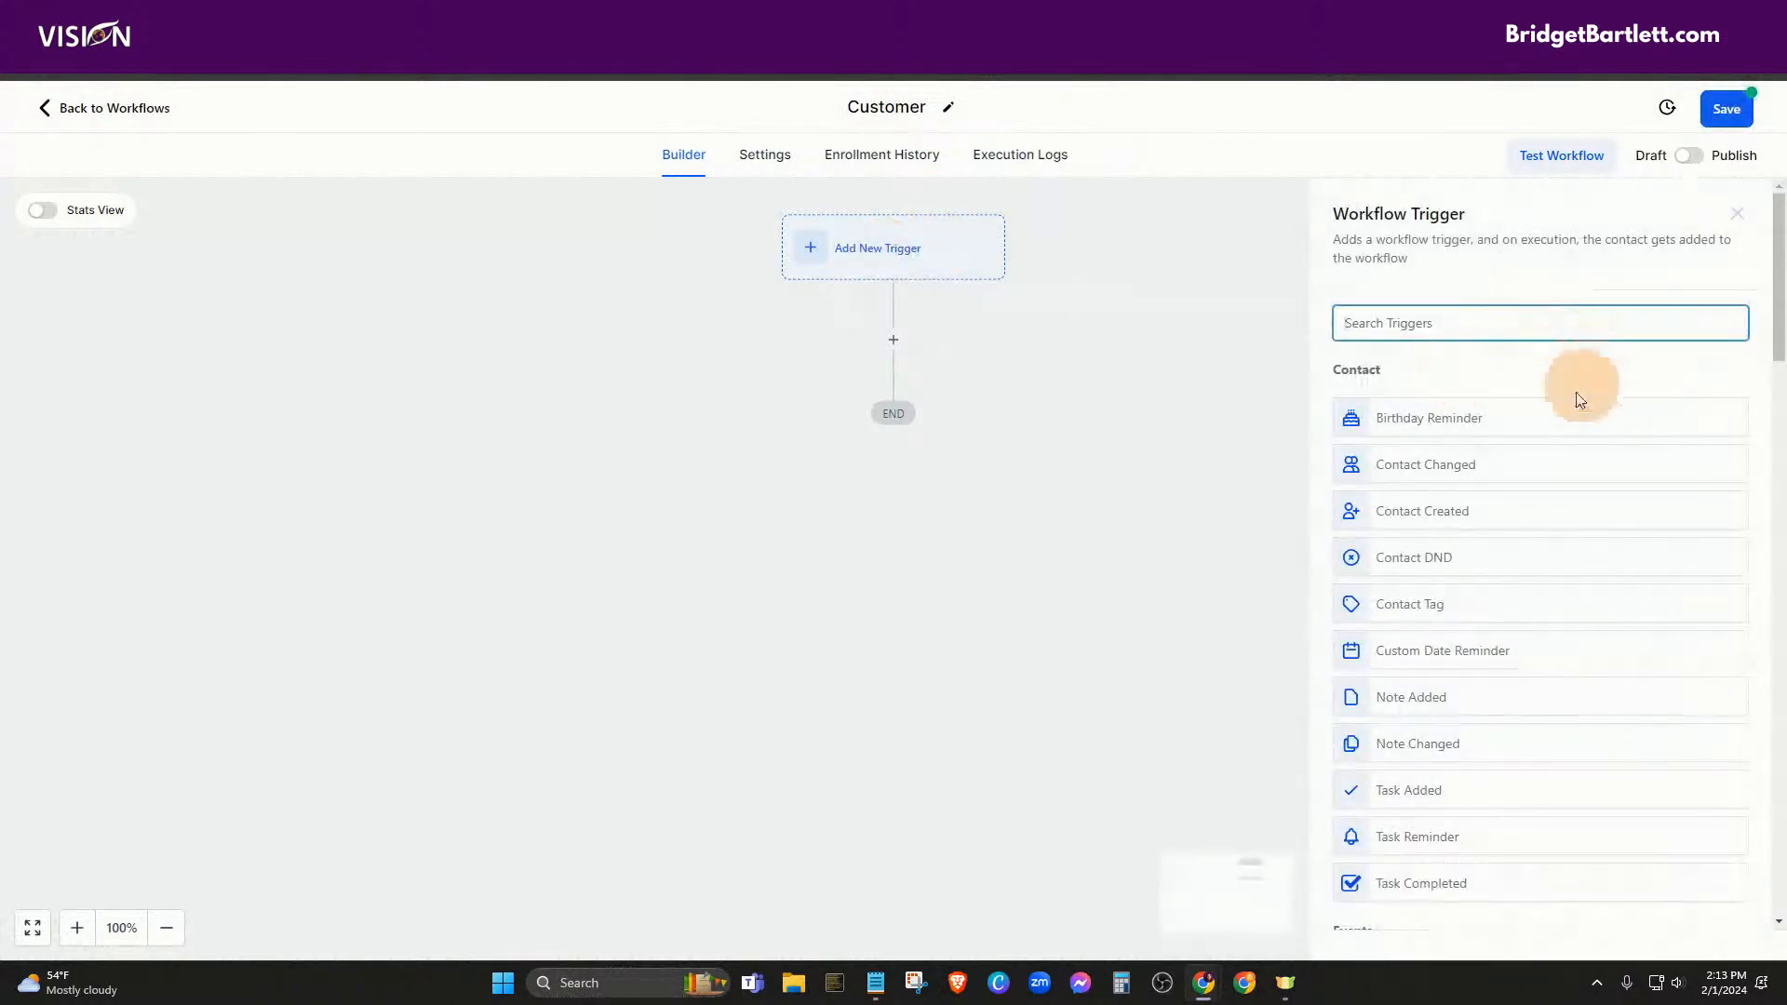
{"action": "scroll", "coordinate": [1545, 419], "scroll_direction": "down", "scroll_amount": 2}
{"action": "scroll", "coordinate": [1505, 476], "scroll_direction": "down", "scroll_amount": 5}
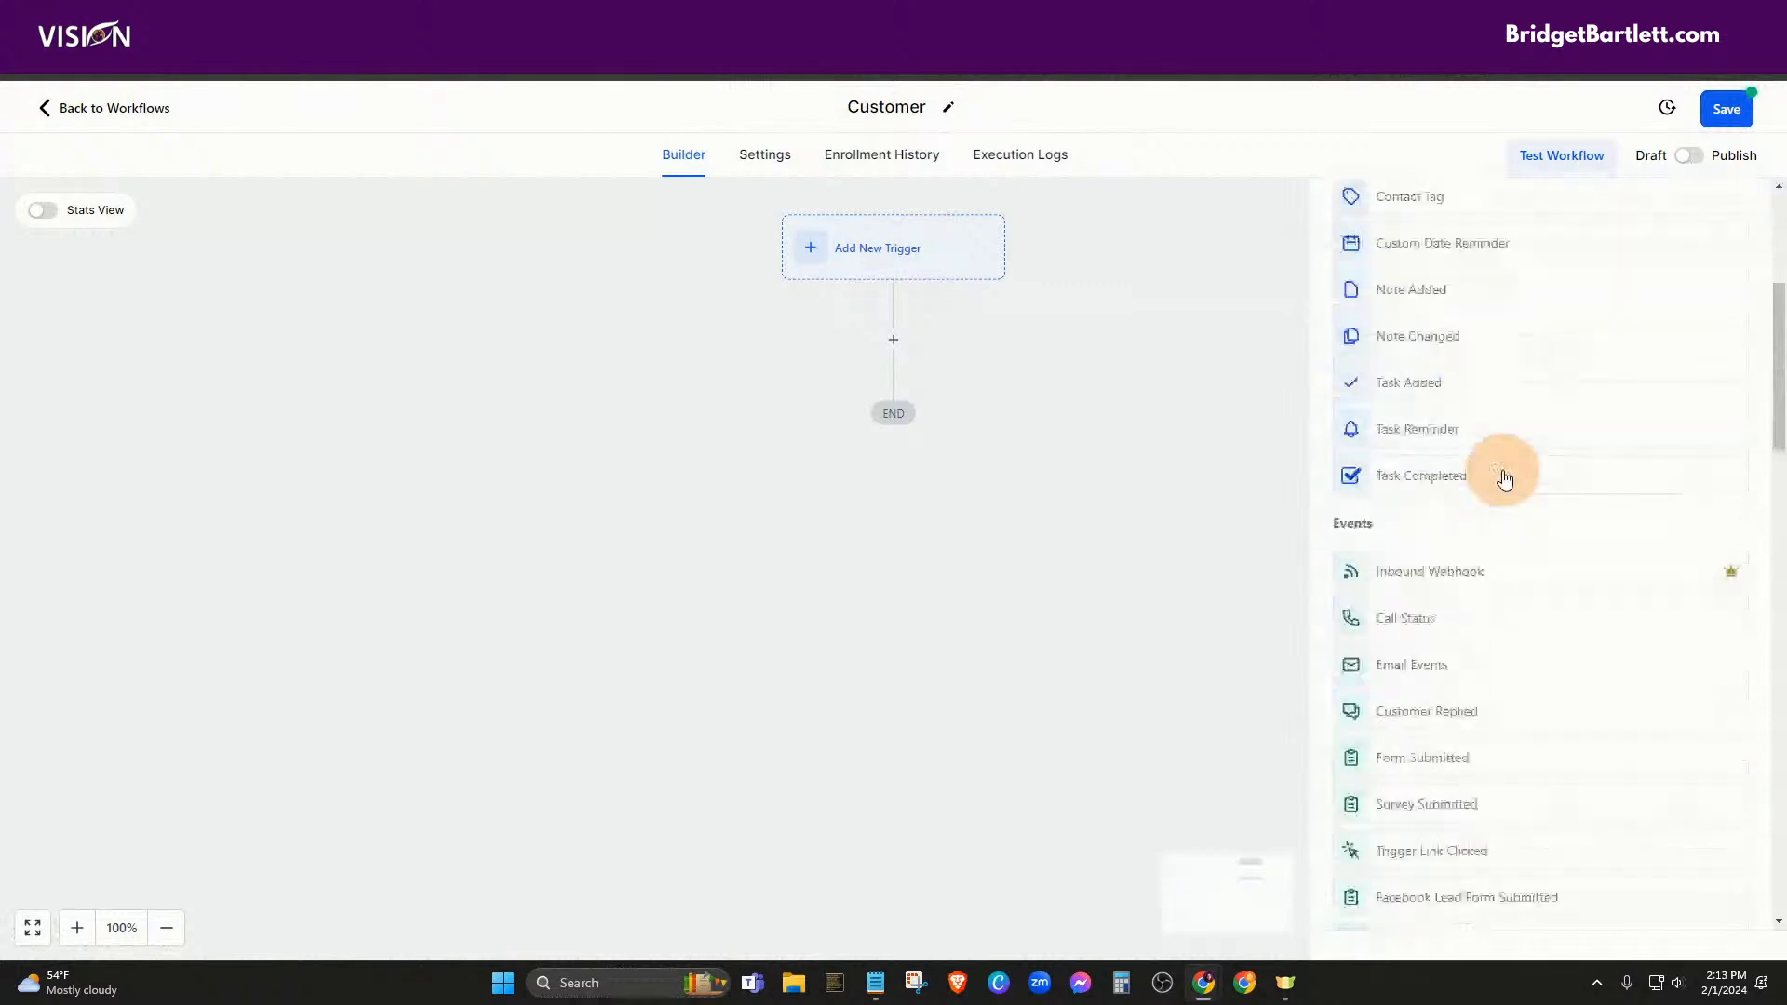
{"action": "scroll", "coordinate": [1431, 427], "scroll_direction": "down", "scroll_amount": 1}
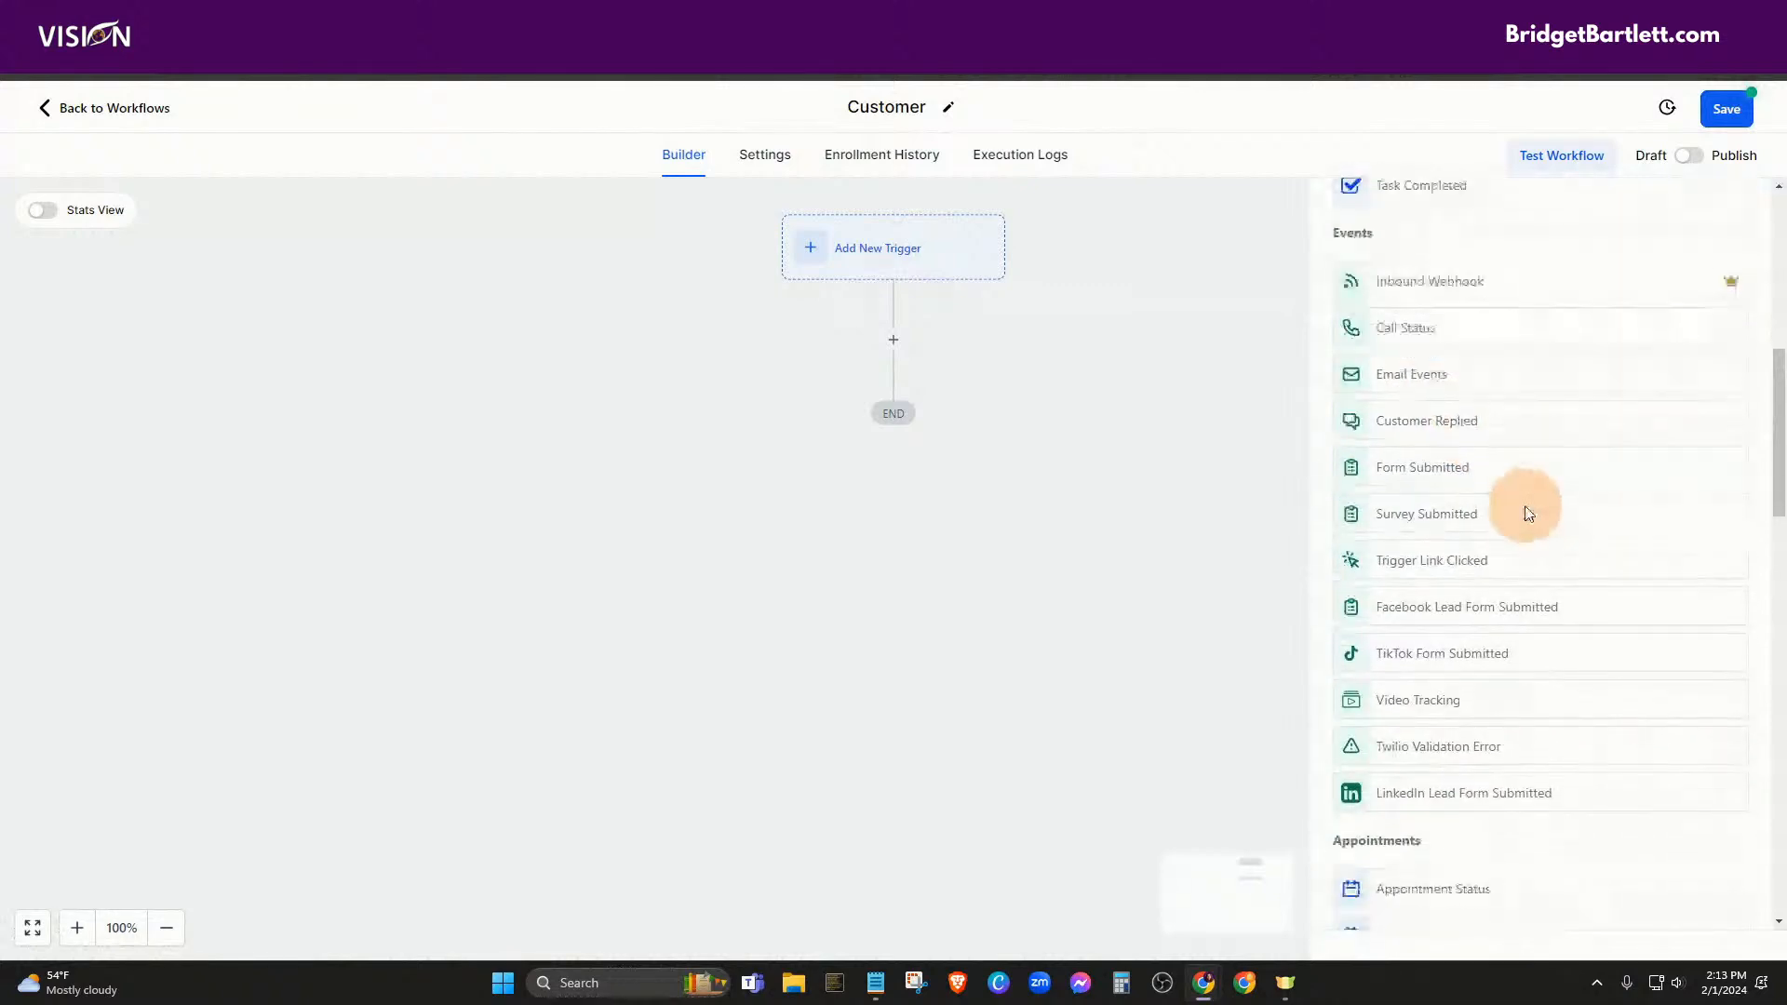
{"action": "scroll", "coordinate": [1489, 559], "scroll_direction": "down", "scroll_amount": 5}
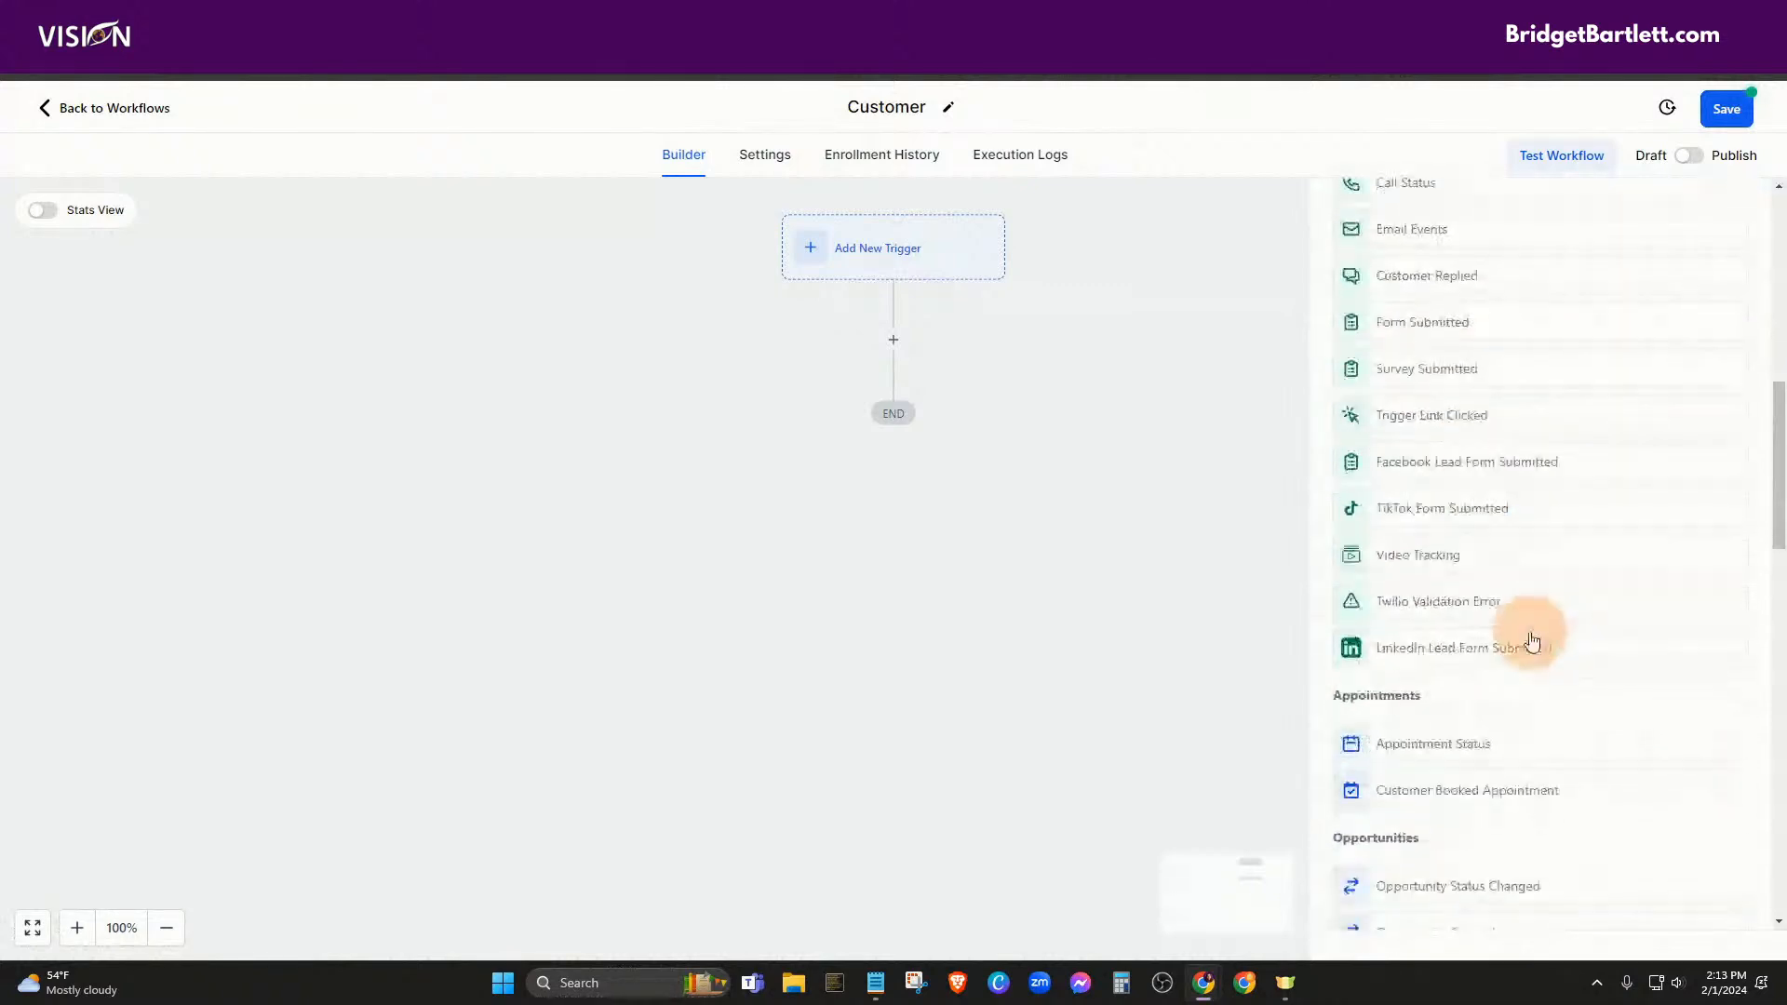
{"action": "scroll", "coordinate": [1523, 629], "scroll_direction": "down", "scroll_amount": 6}
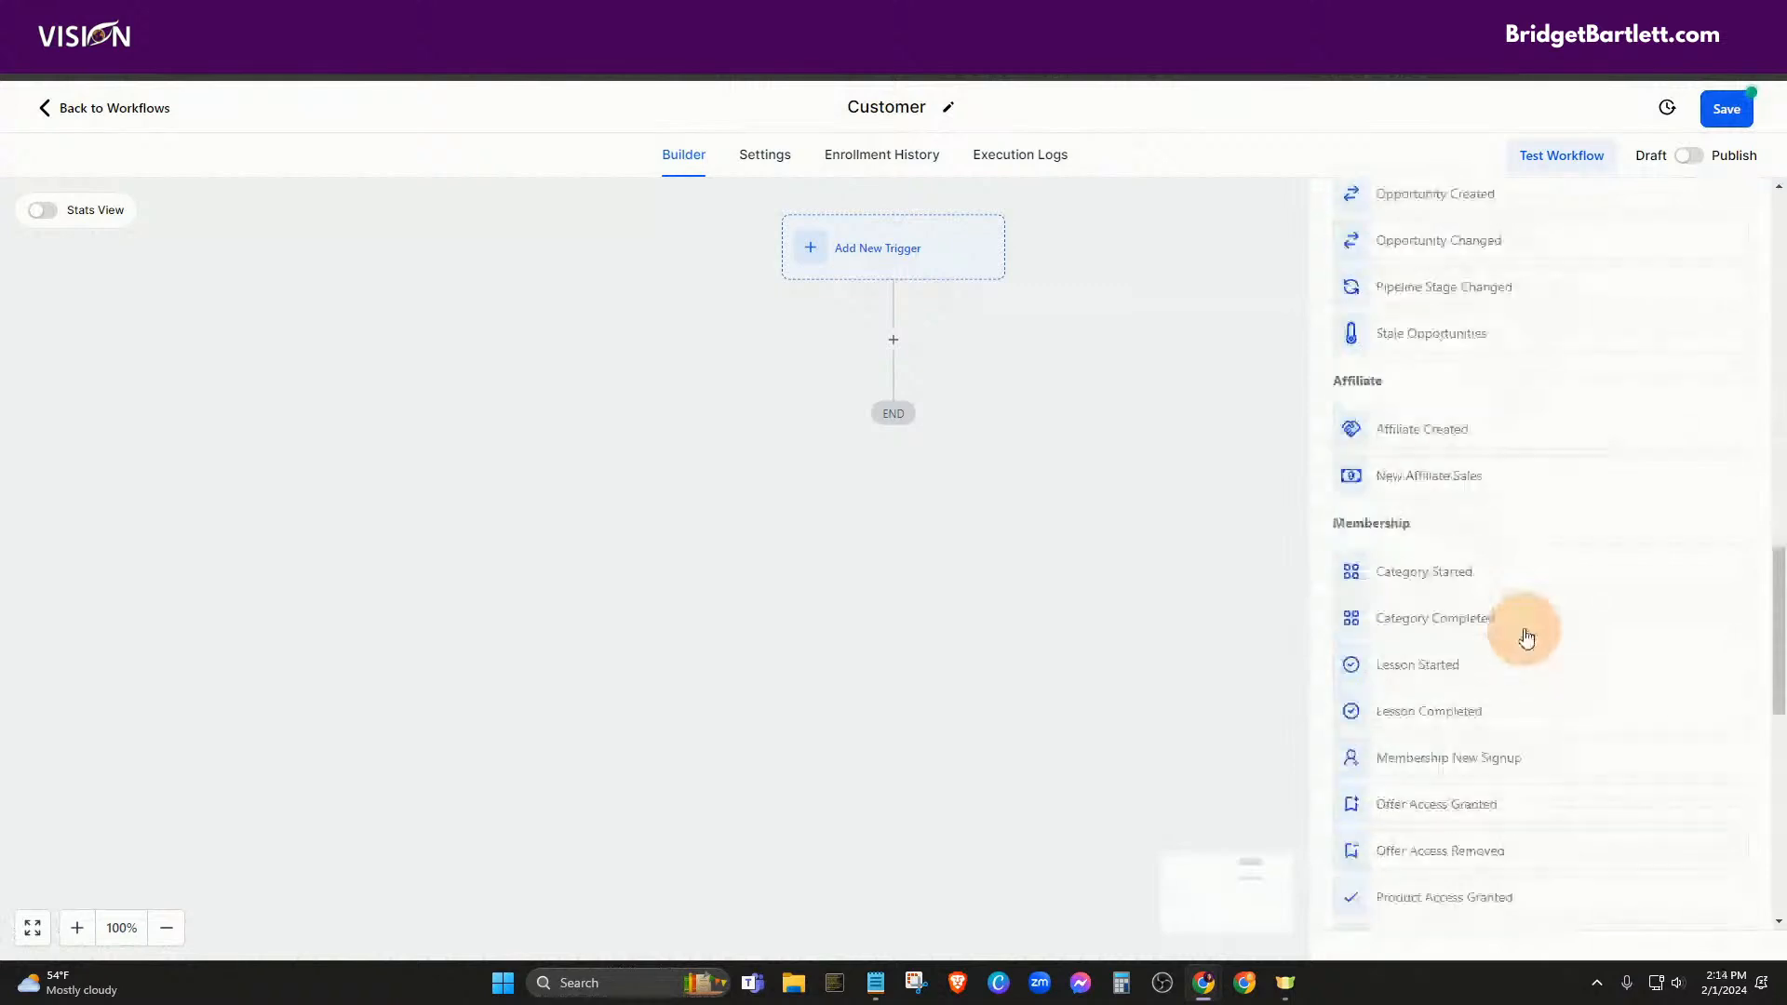
{"action": "scroll", "coordinate": [1508, 614], "scroll_direction": "down", "scroll_amount": 3}
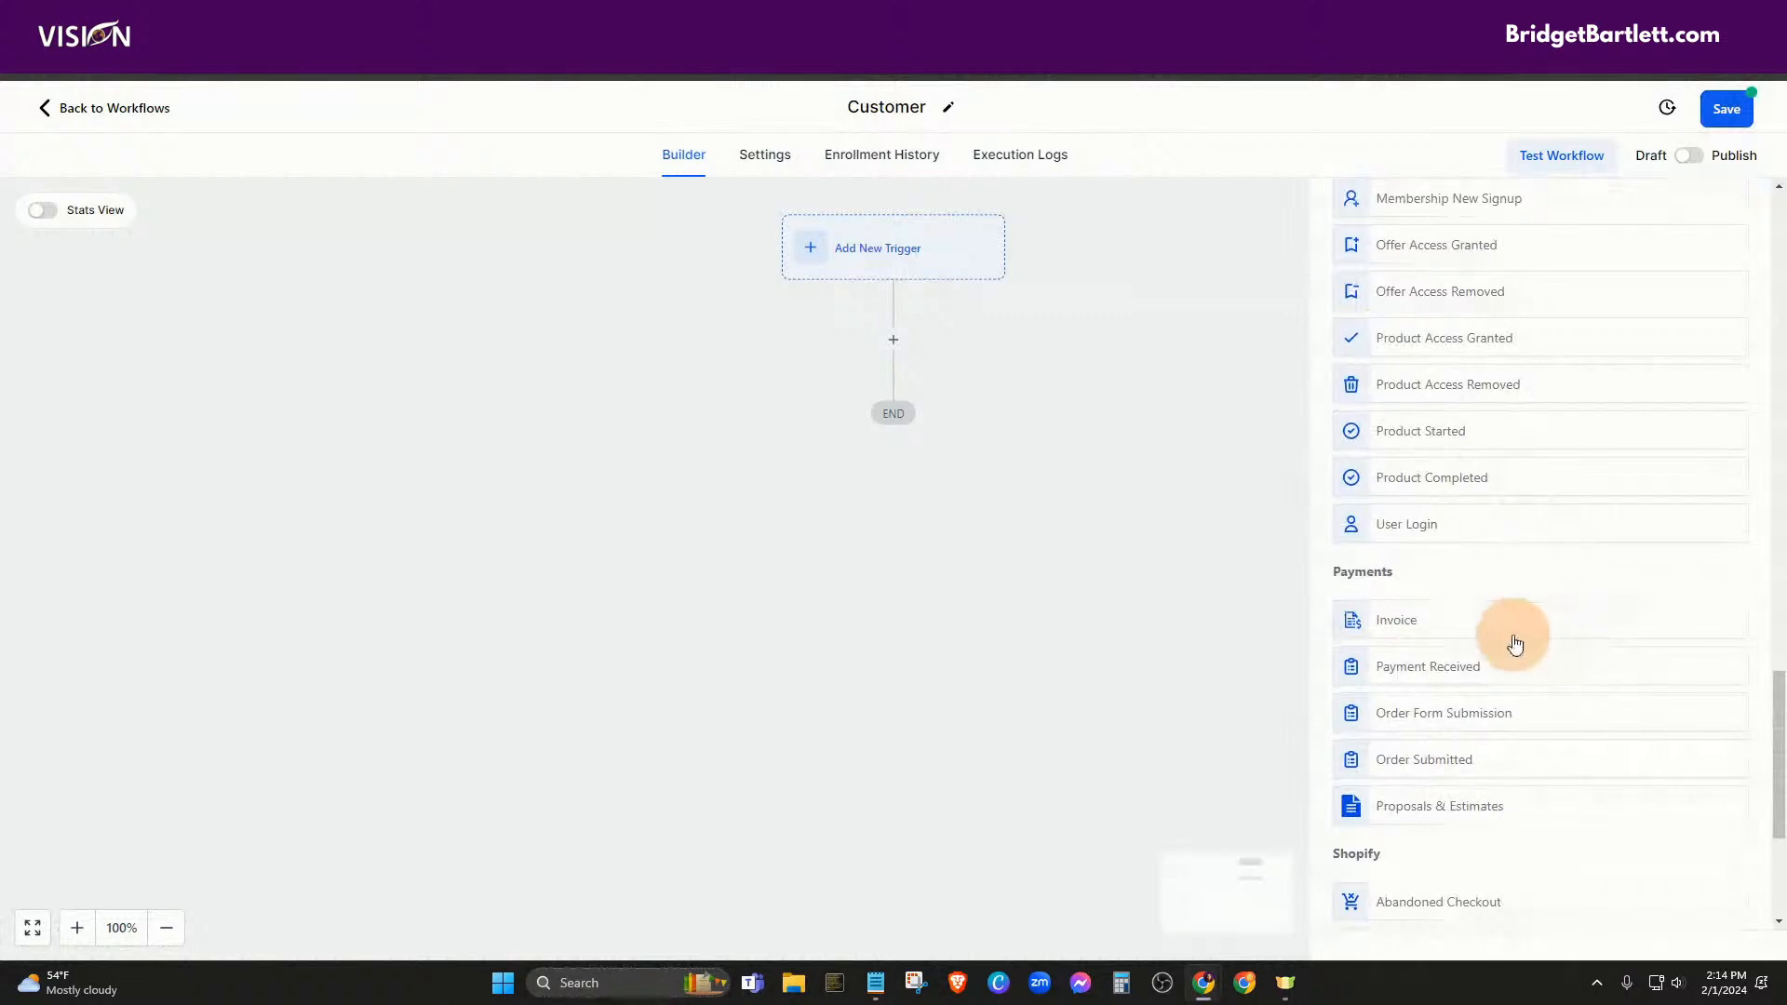
{"action": "scroll", "coordinate": [1519, 636], "scroll_direction": "down", "scroll_amount": 3}
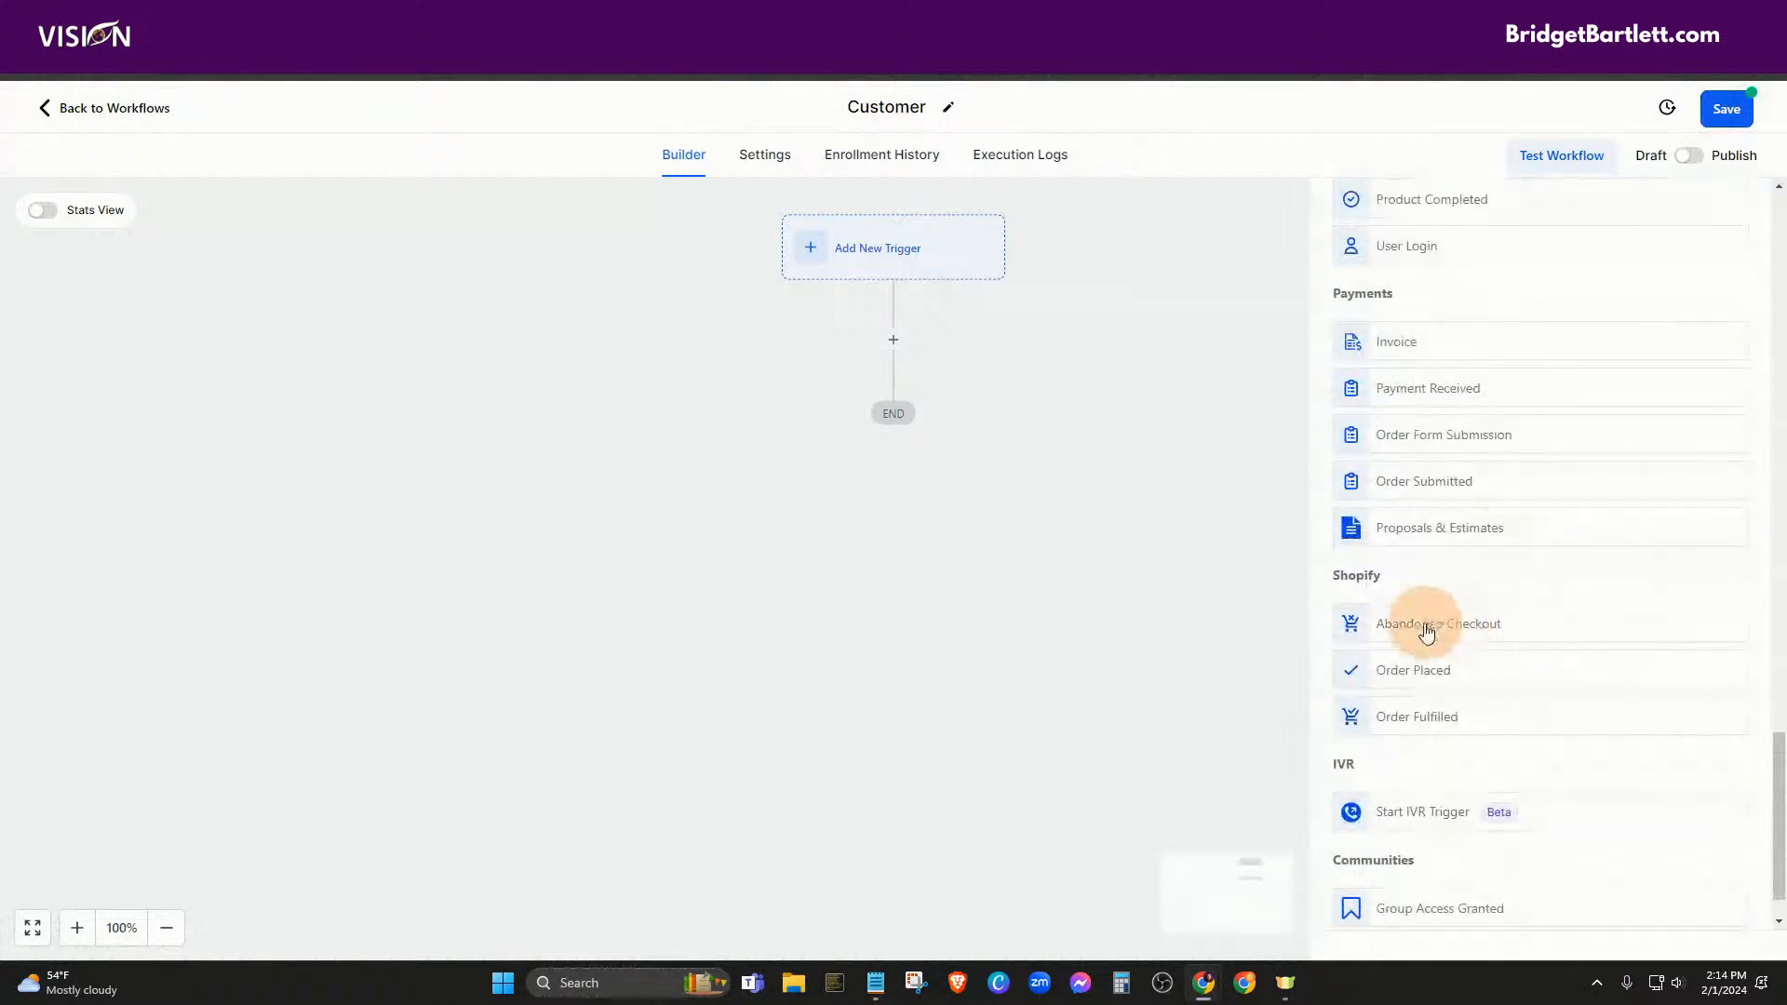
{"action": "scroll", "coordinate": [1518, 679], "scroll_direction": "down", "scroll_amount": 1}
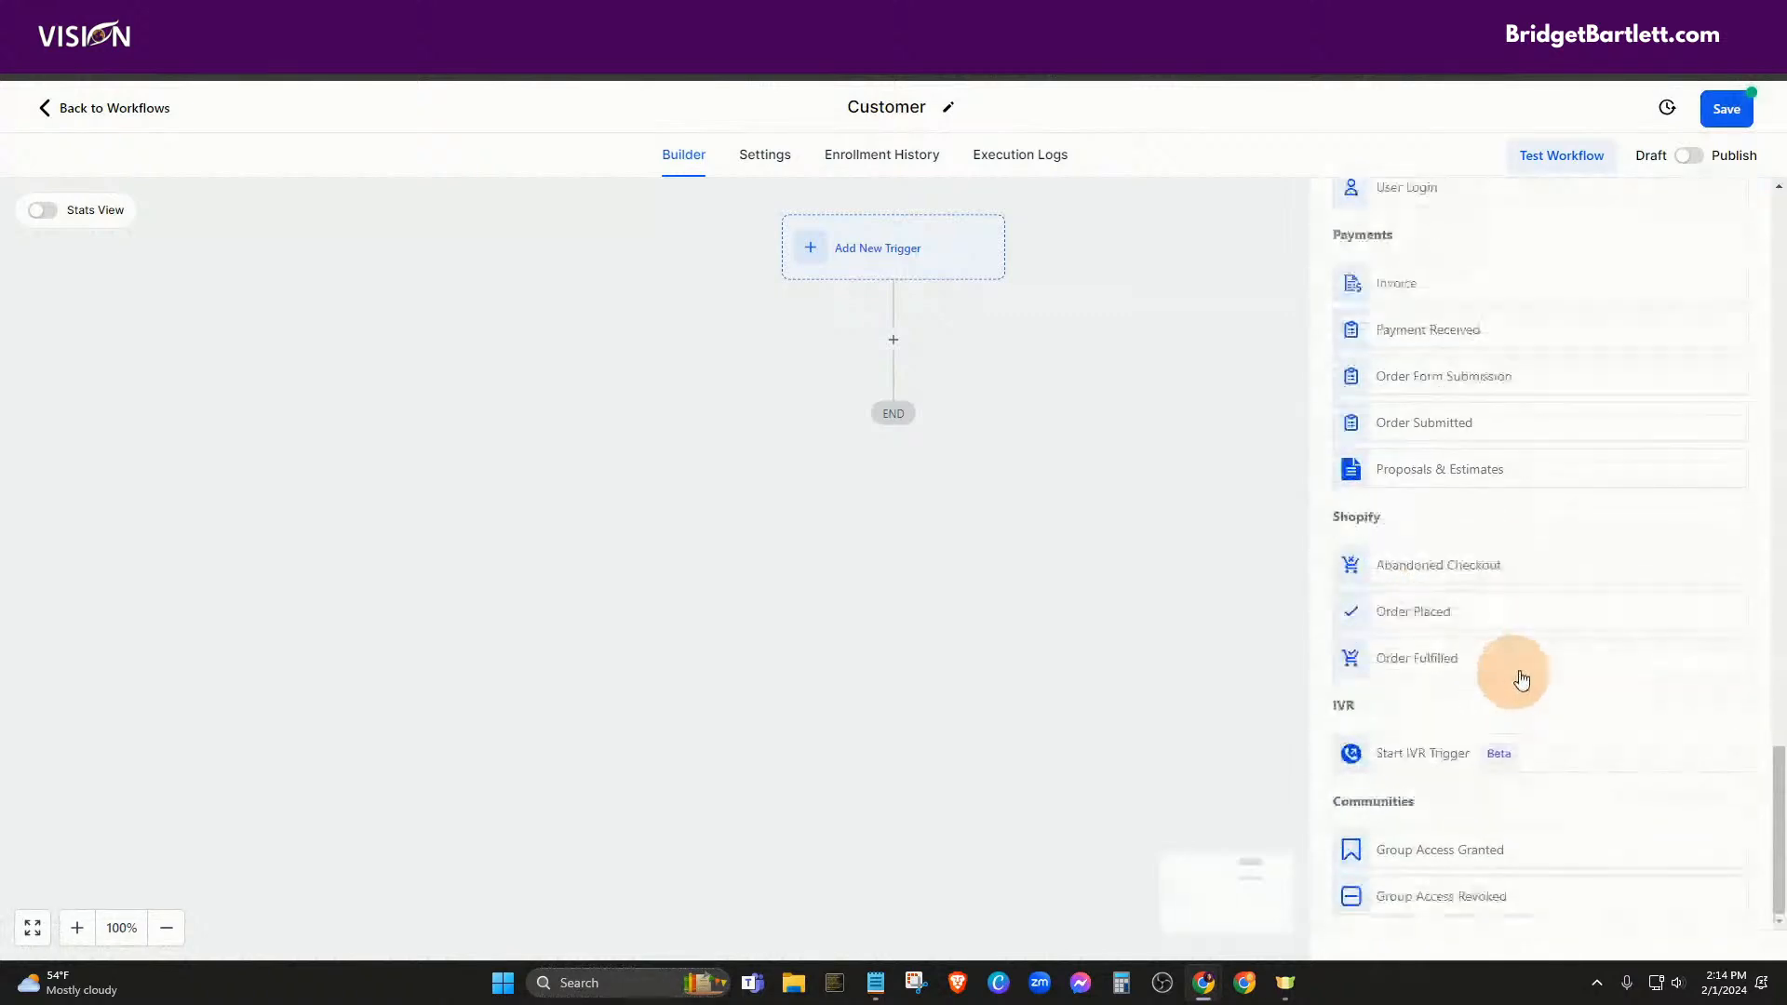
{"action": "scroll", "coordinate": [1573, 693], "scroll_direction": "up", "scroll_amount": 3}
{"action": "scroll", "coordinate": [1551, 696], "scroll_direction": "up", "scroll_amount": 15}
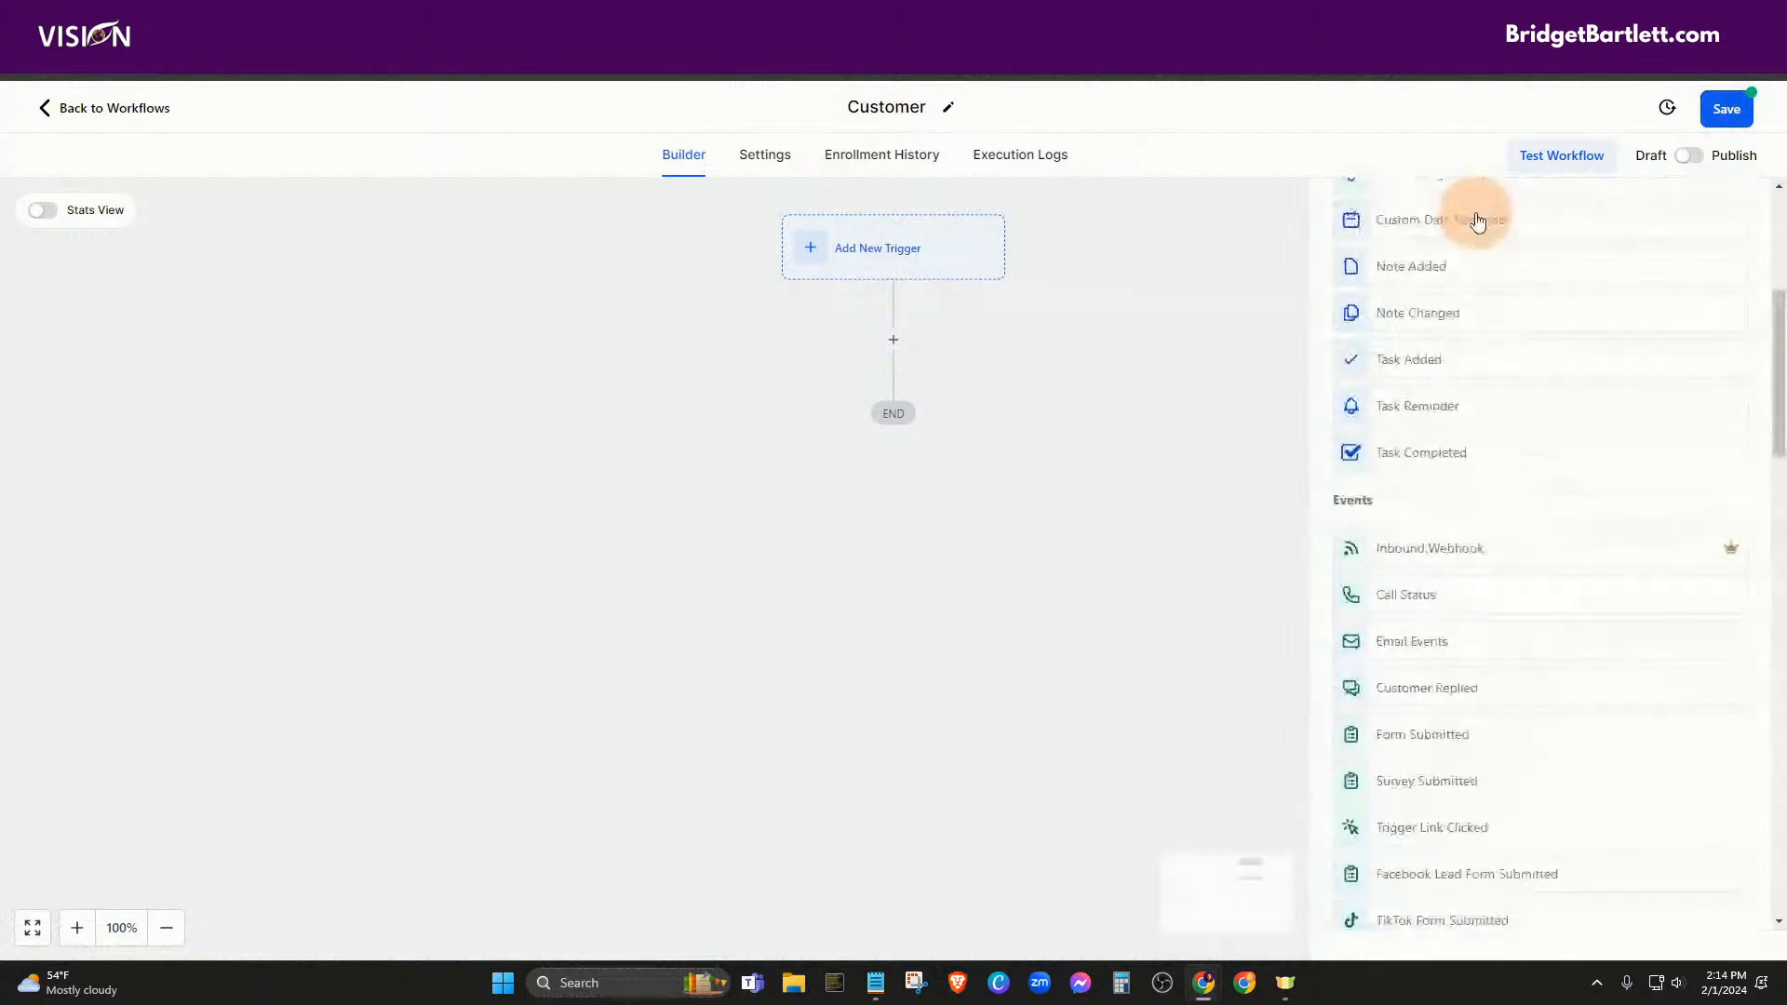
{"action": "type", "text": "tag"}
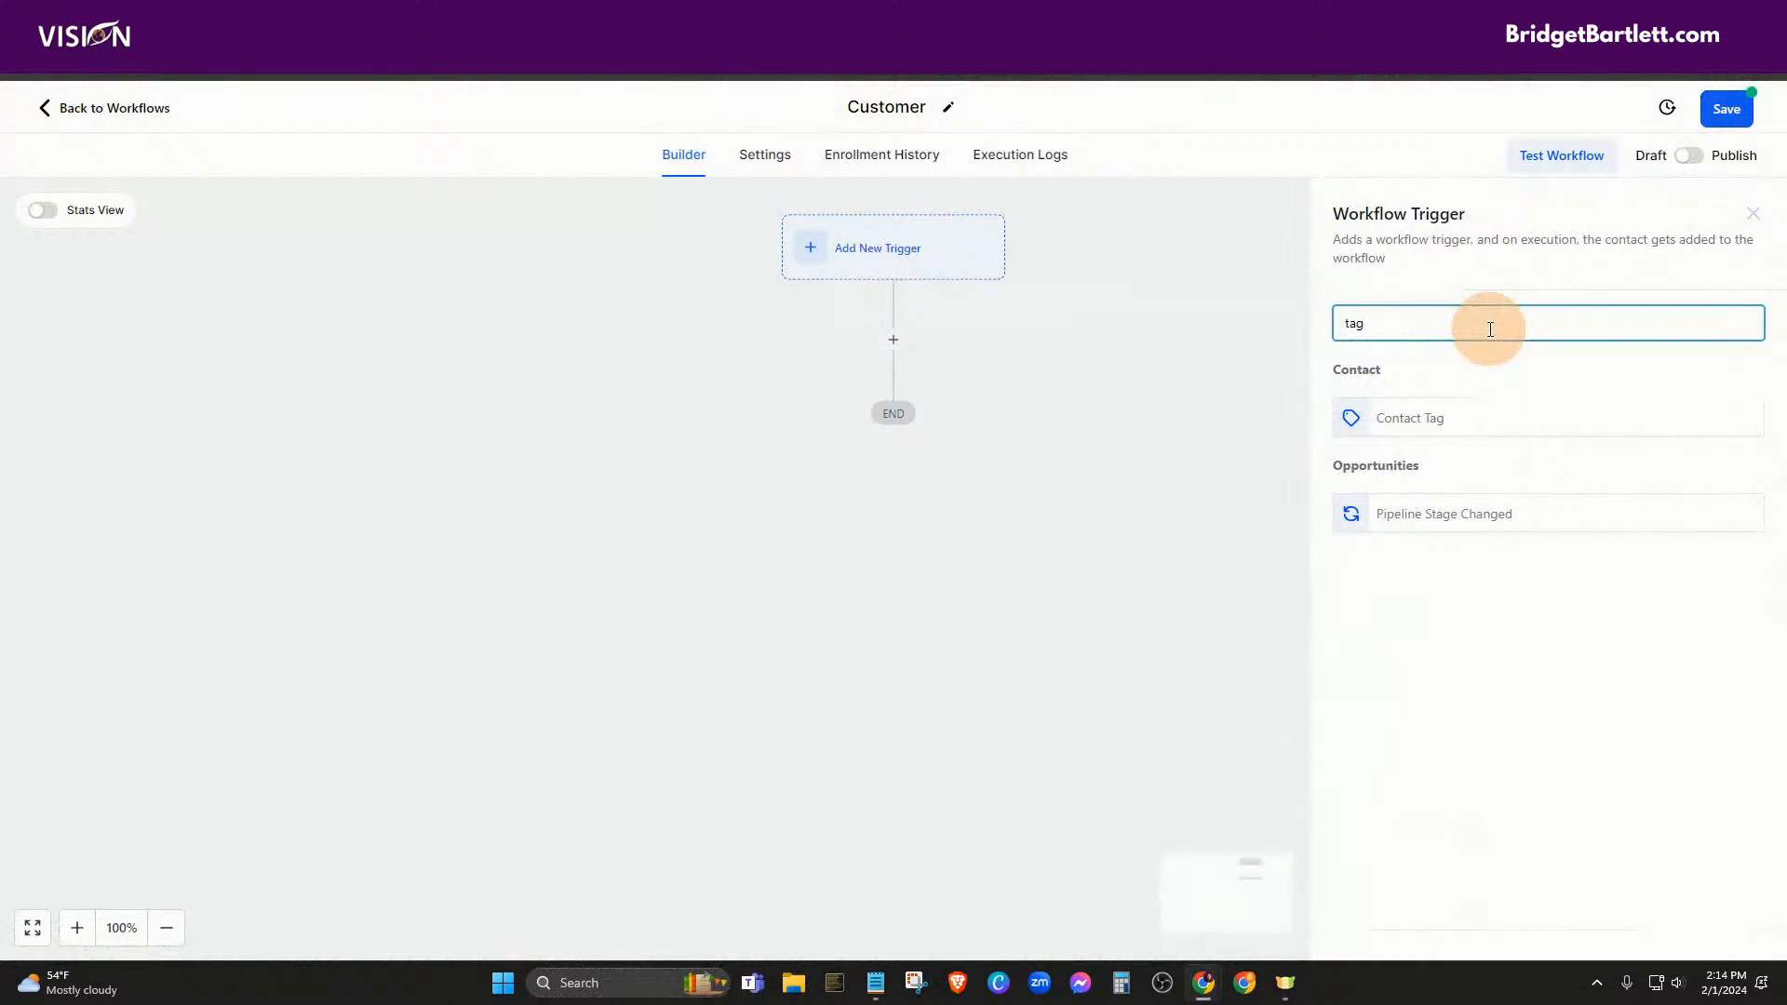
Save a Contact Tag trigger filtered to Tag Added with a newly created 'customer' tag
{"action": "left_click", "coordinate": [1441, 415]}
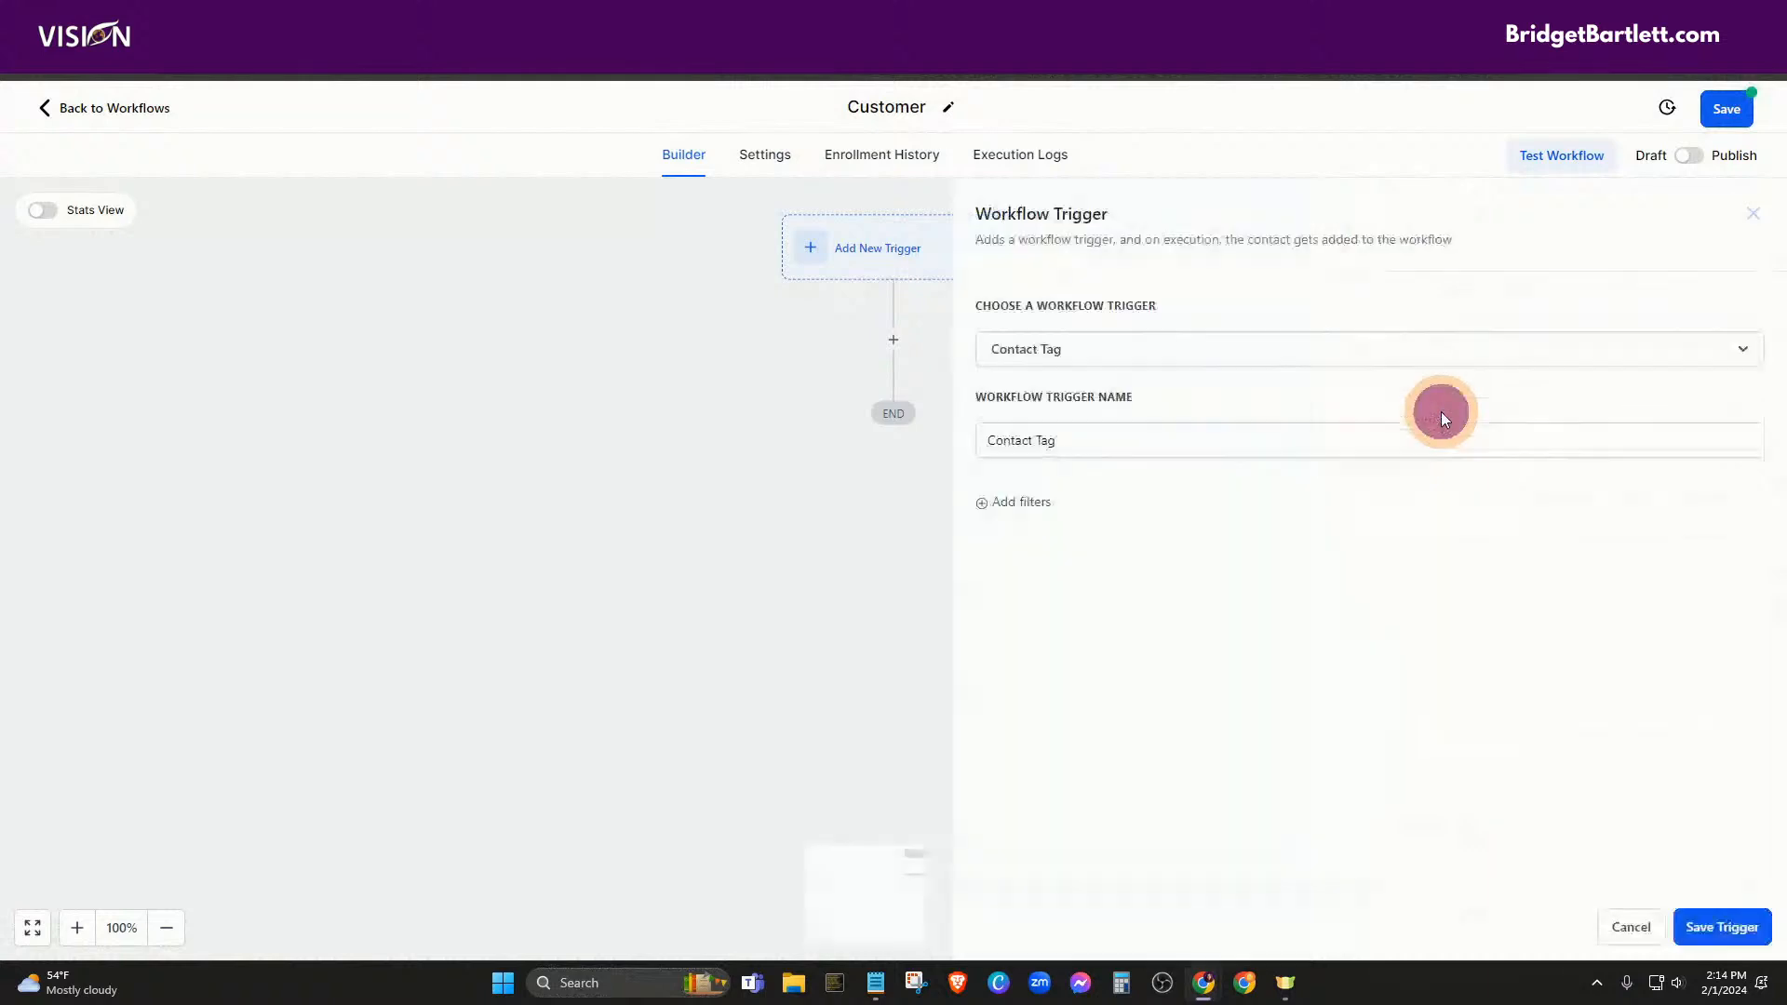
{"action": "left_click", "coordinate": [1024, 504]}
{"action": "left_click", "coordinate": [1144, 526]}
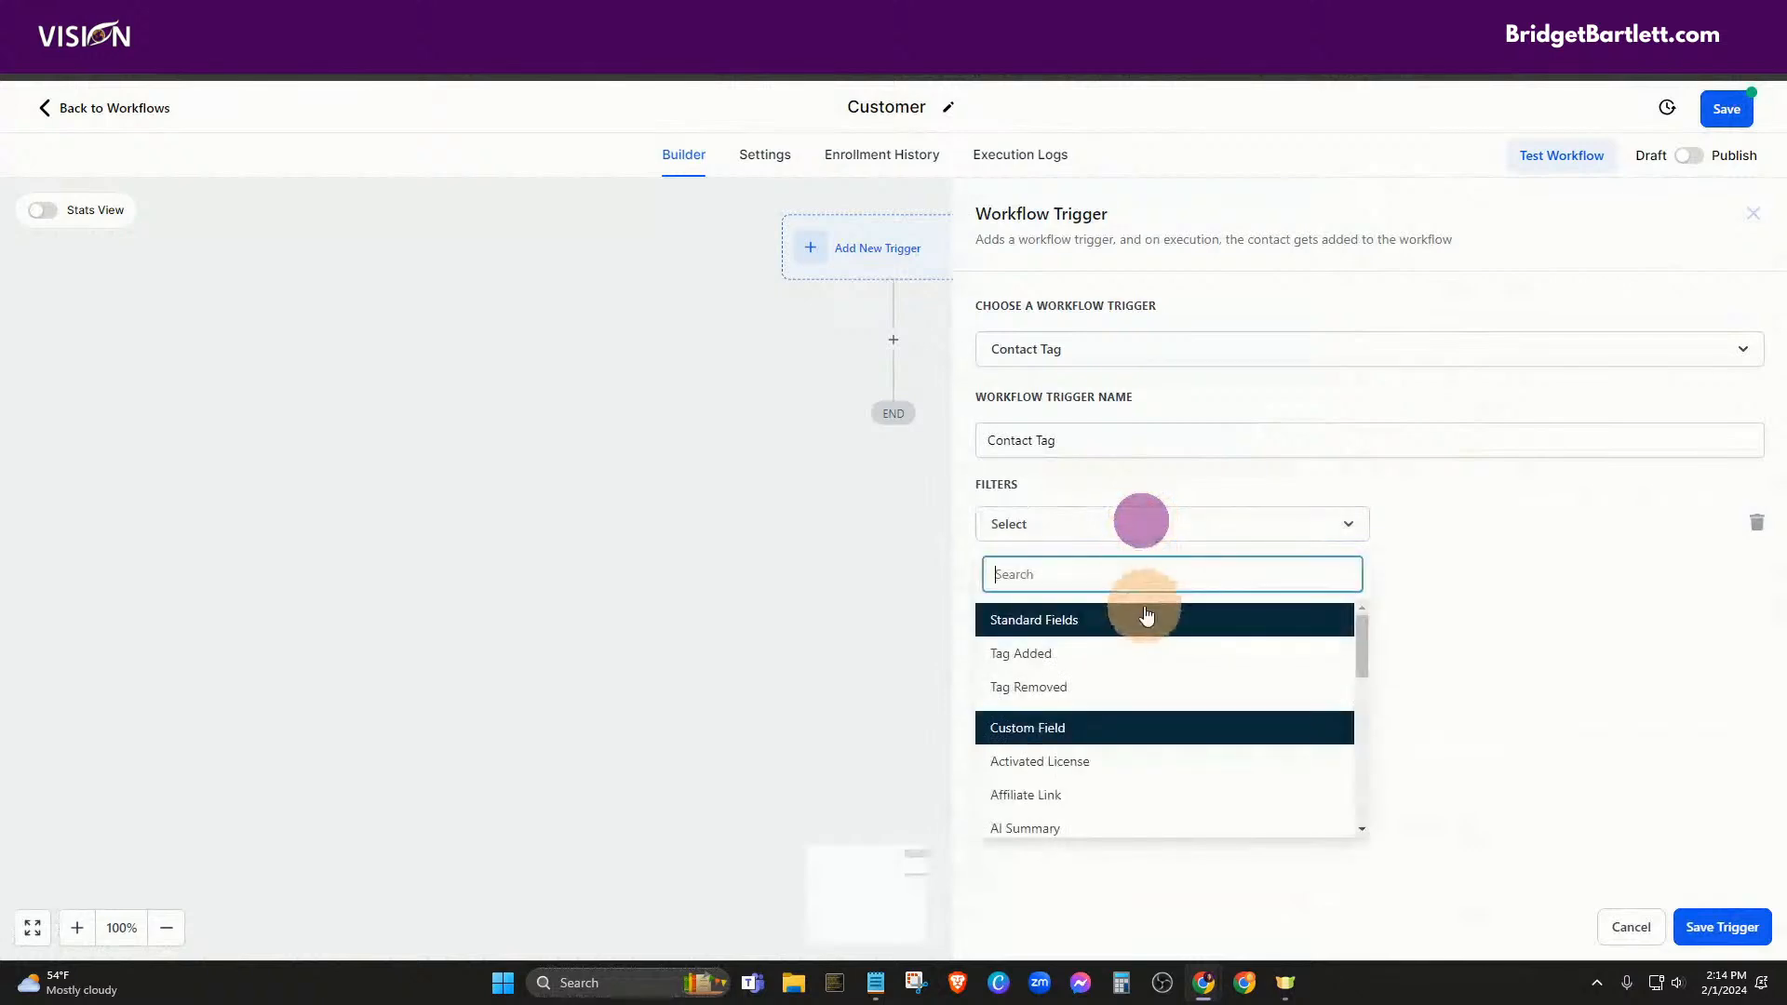
{"action": "left_click", "coordinate": [1053, 651]}
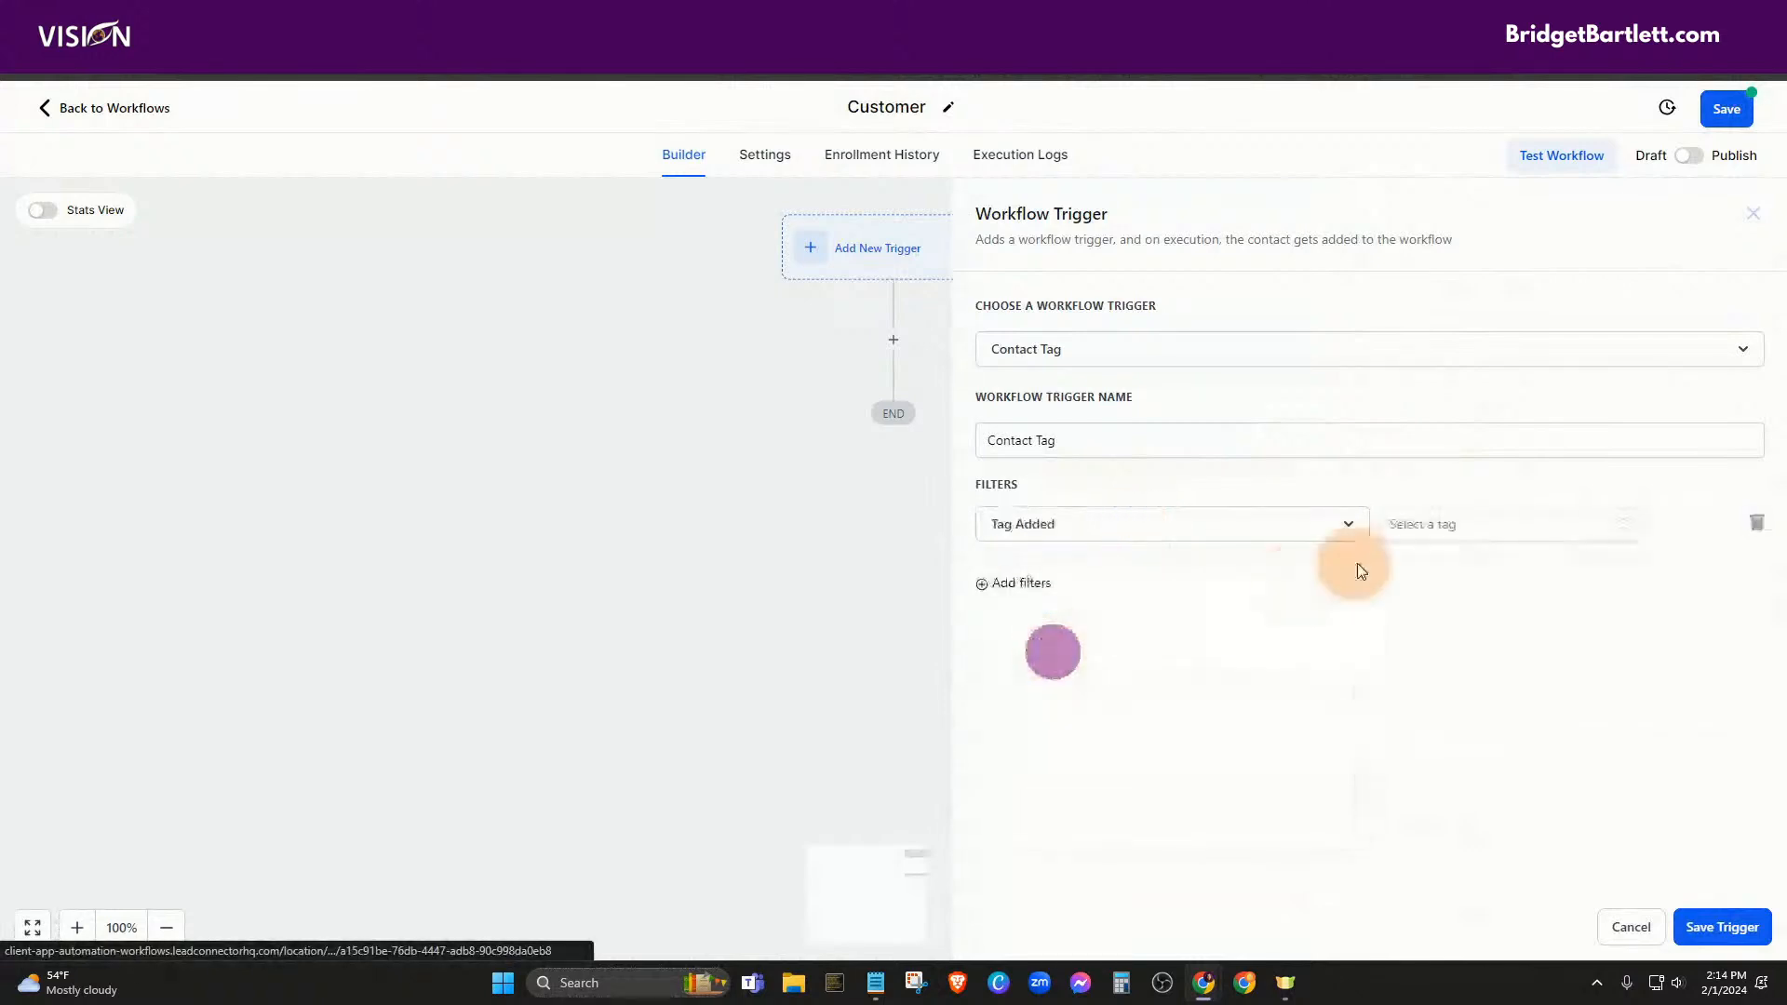
{"action": "left_click", "coordinate": [1429, 538]}
{"action": "type", "text": "customer"}
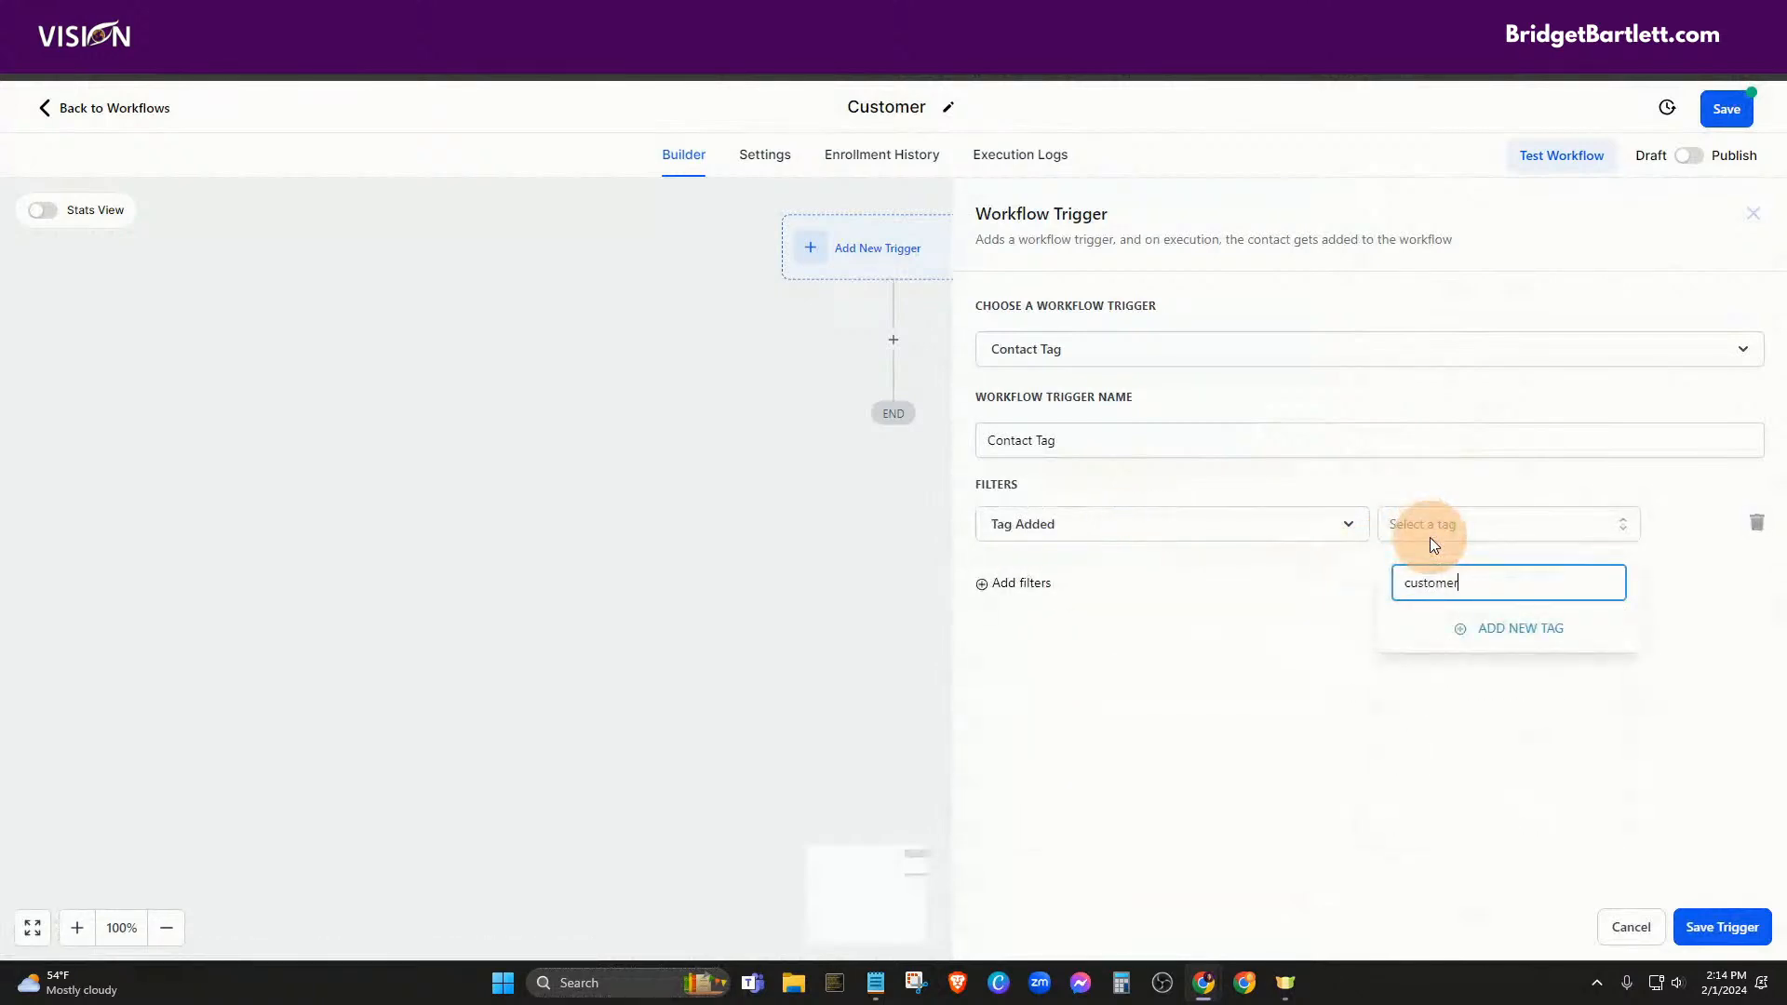
{"action": "left_click", "coordinate": [1502, 665]}
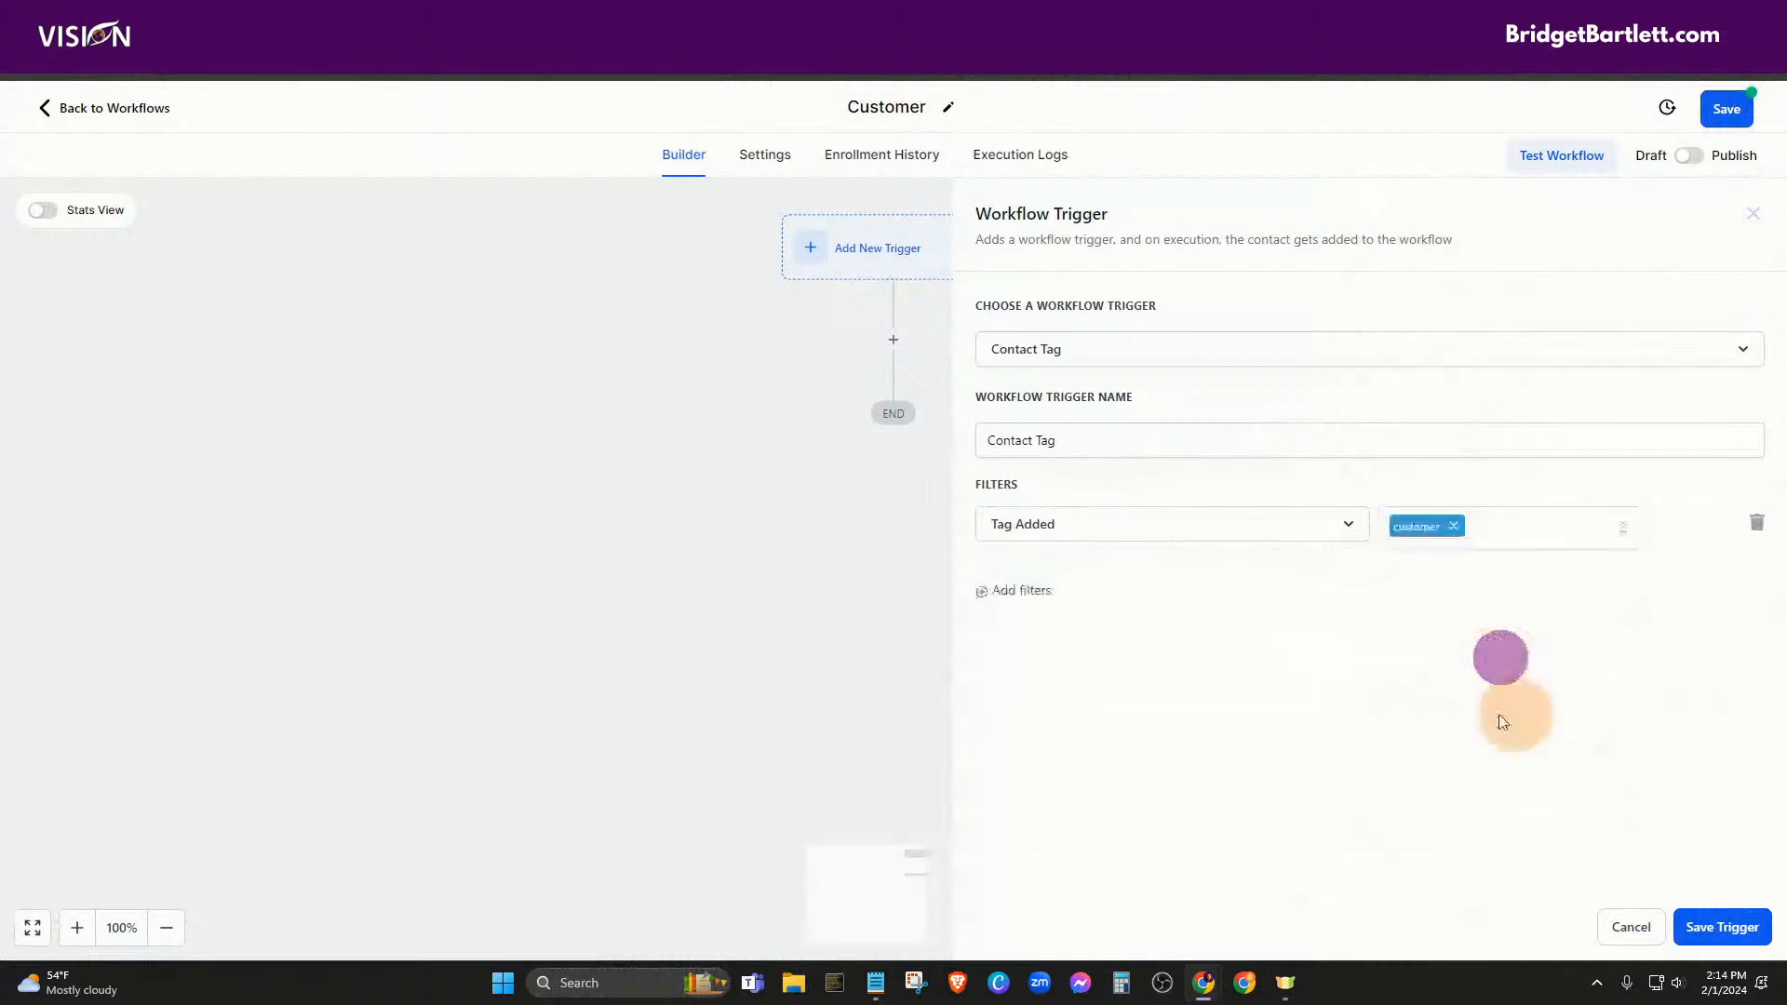
{"action": "left_click", "coordinate": [1753, 942]}
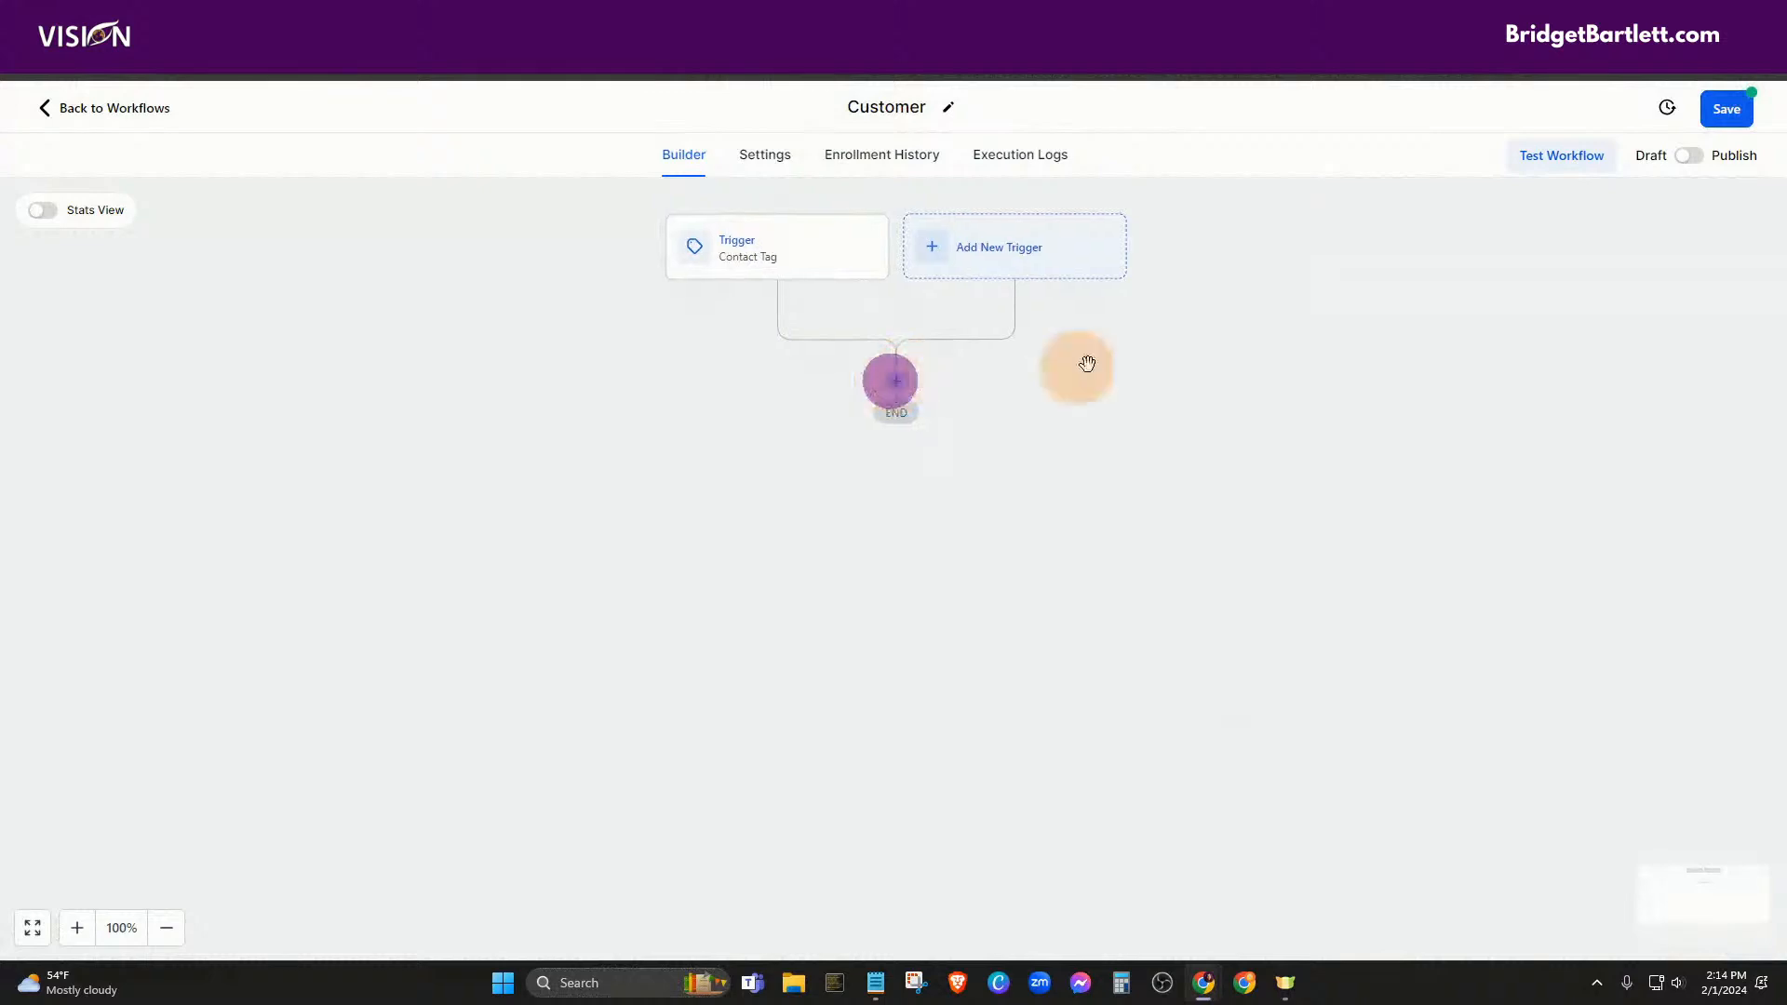
Add an Add To Notes step after the trigger with the note 'Became a customer'
{"action": "left_click", "coordinate": [895, 385]}
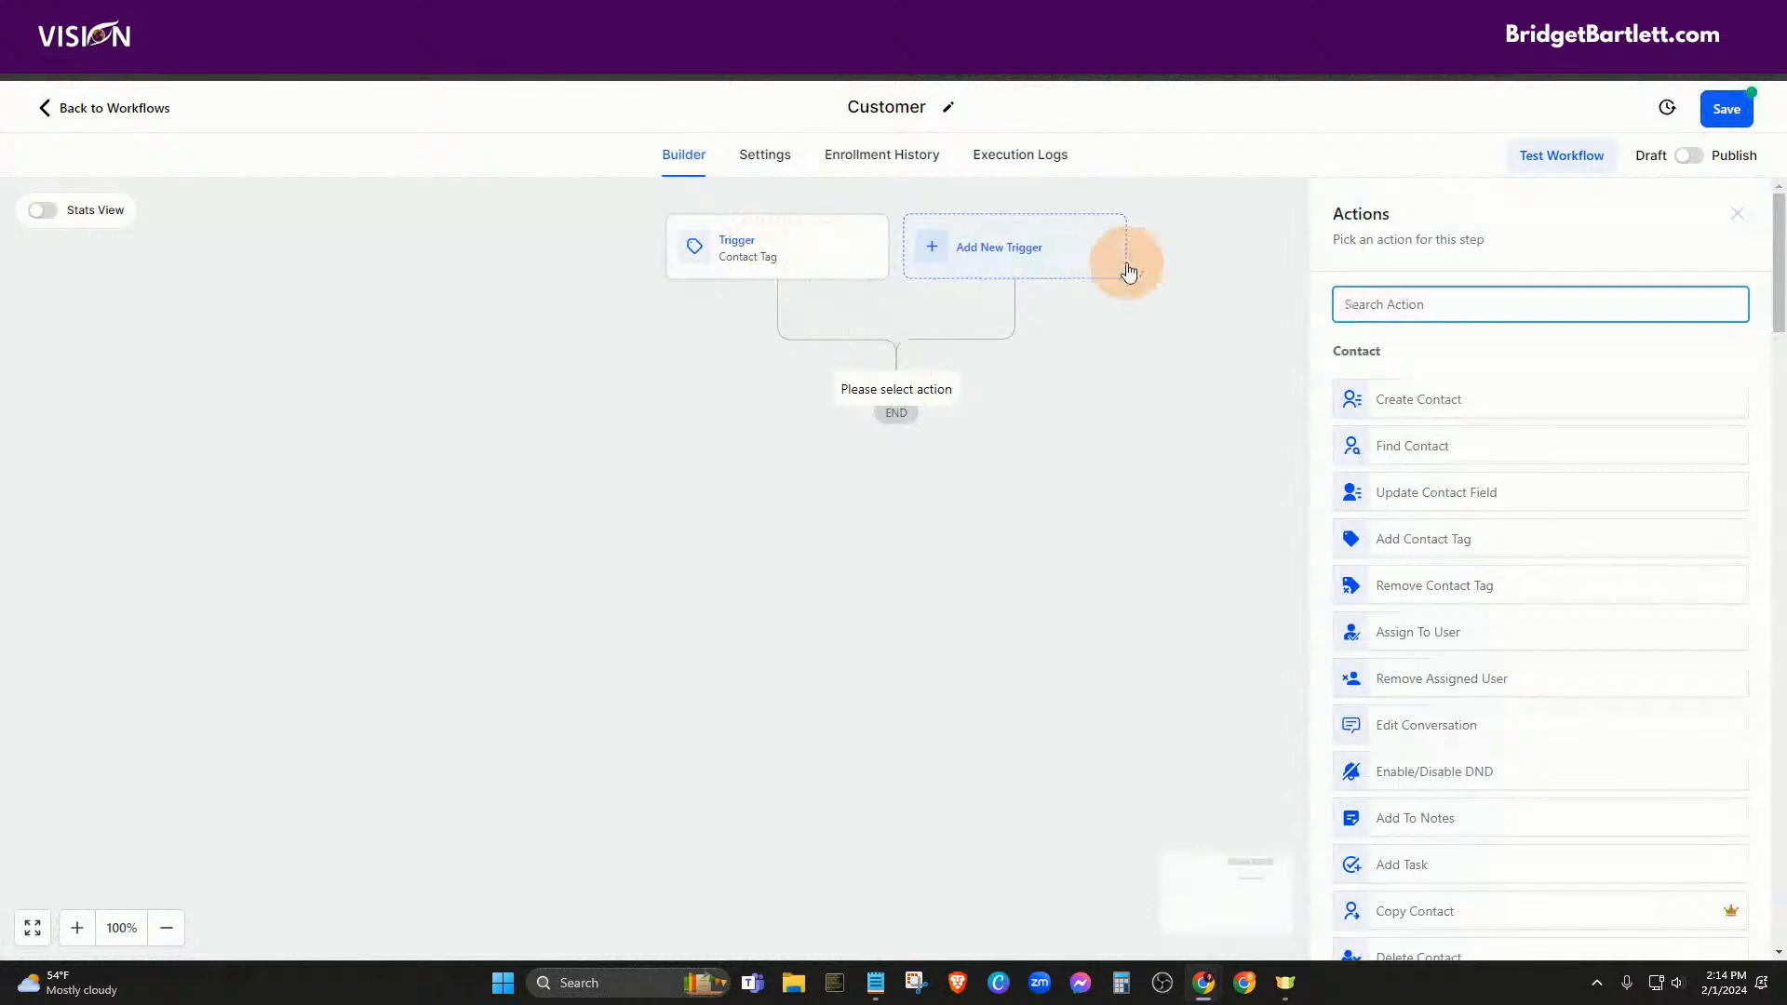
{"action": "type", "text": "note"}
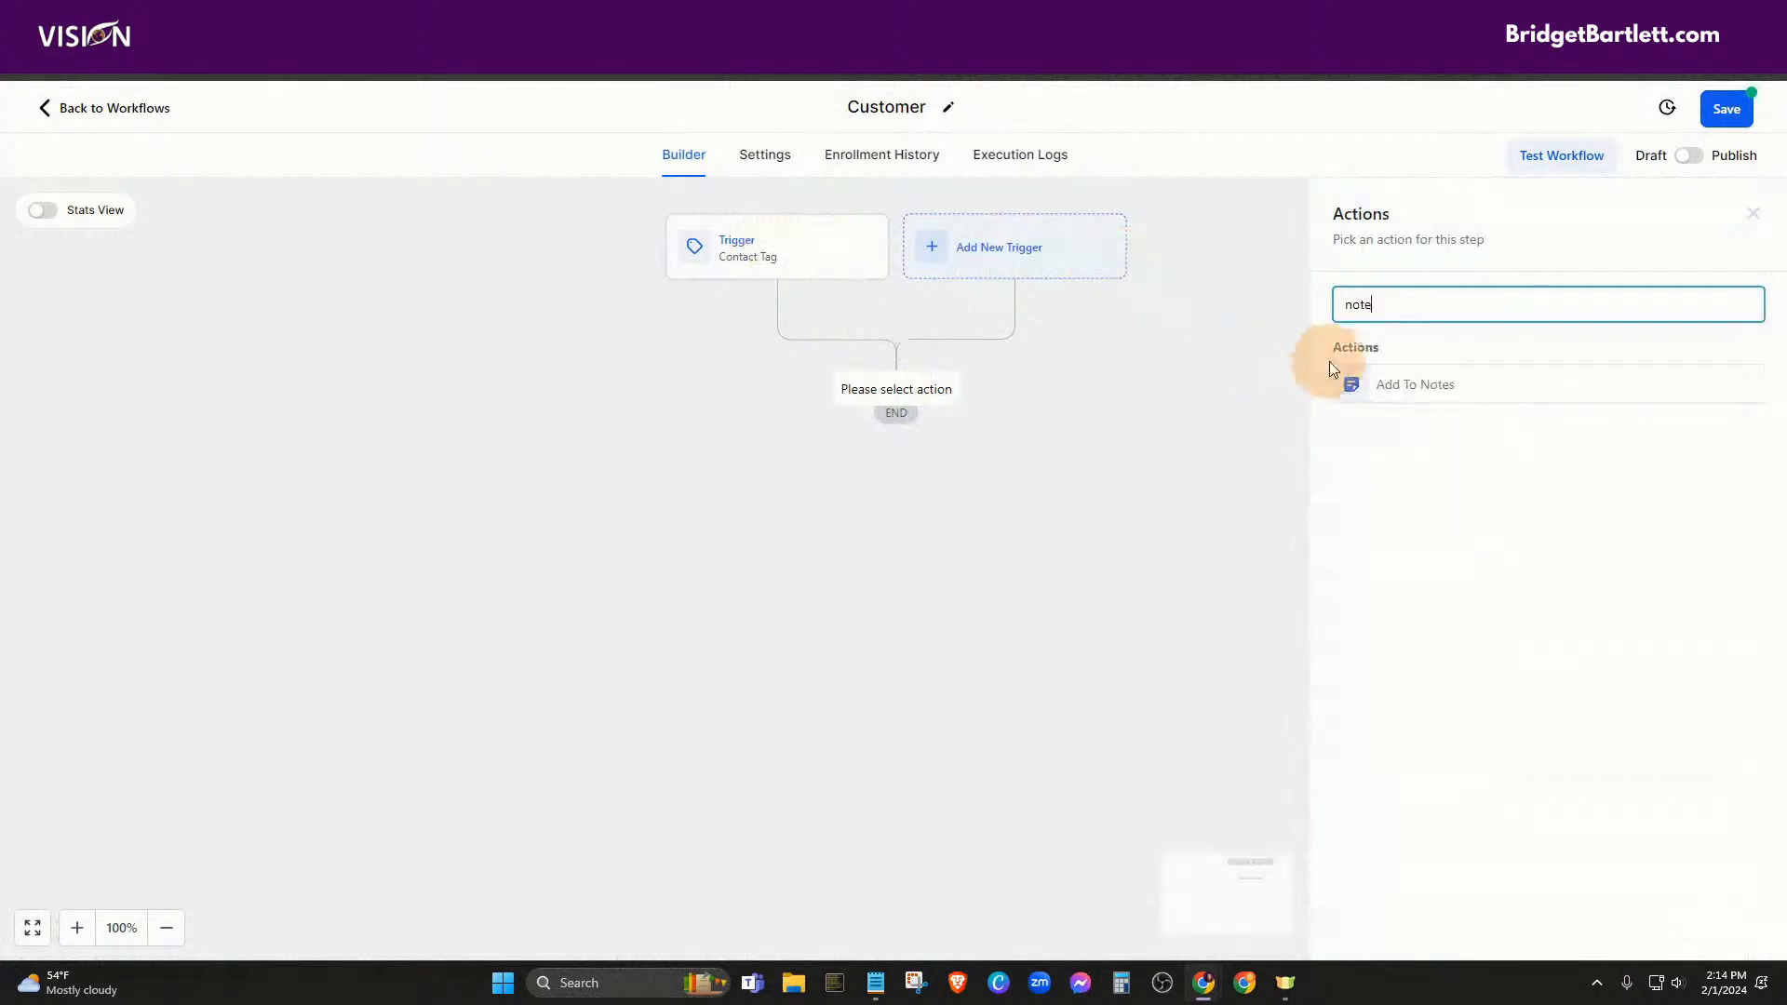
{"action": "left_click", "coordinate": [1394, 383]}
{"action": "left_click", "coordinate": [1377, 478]}
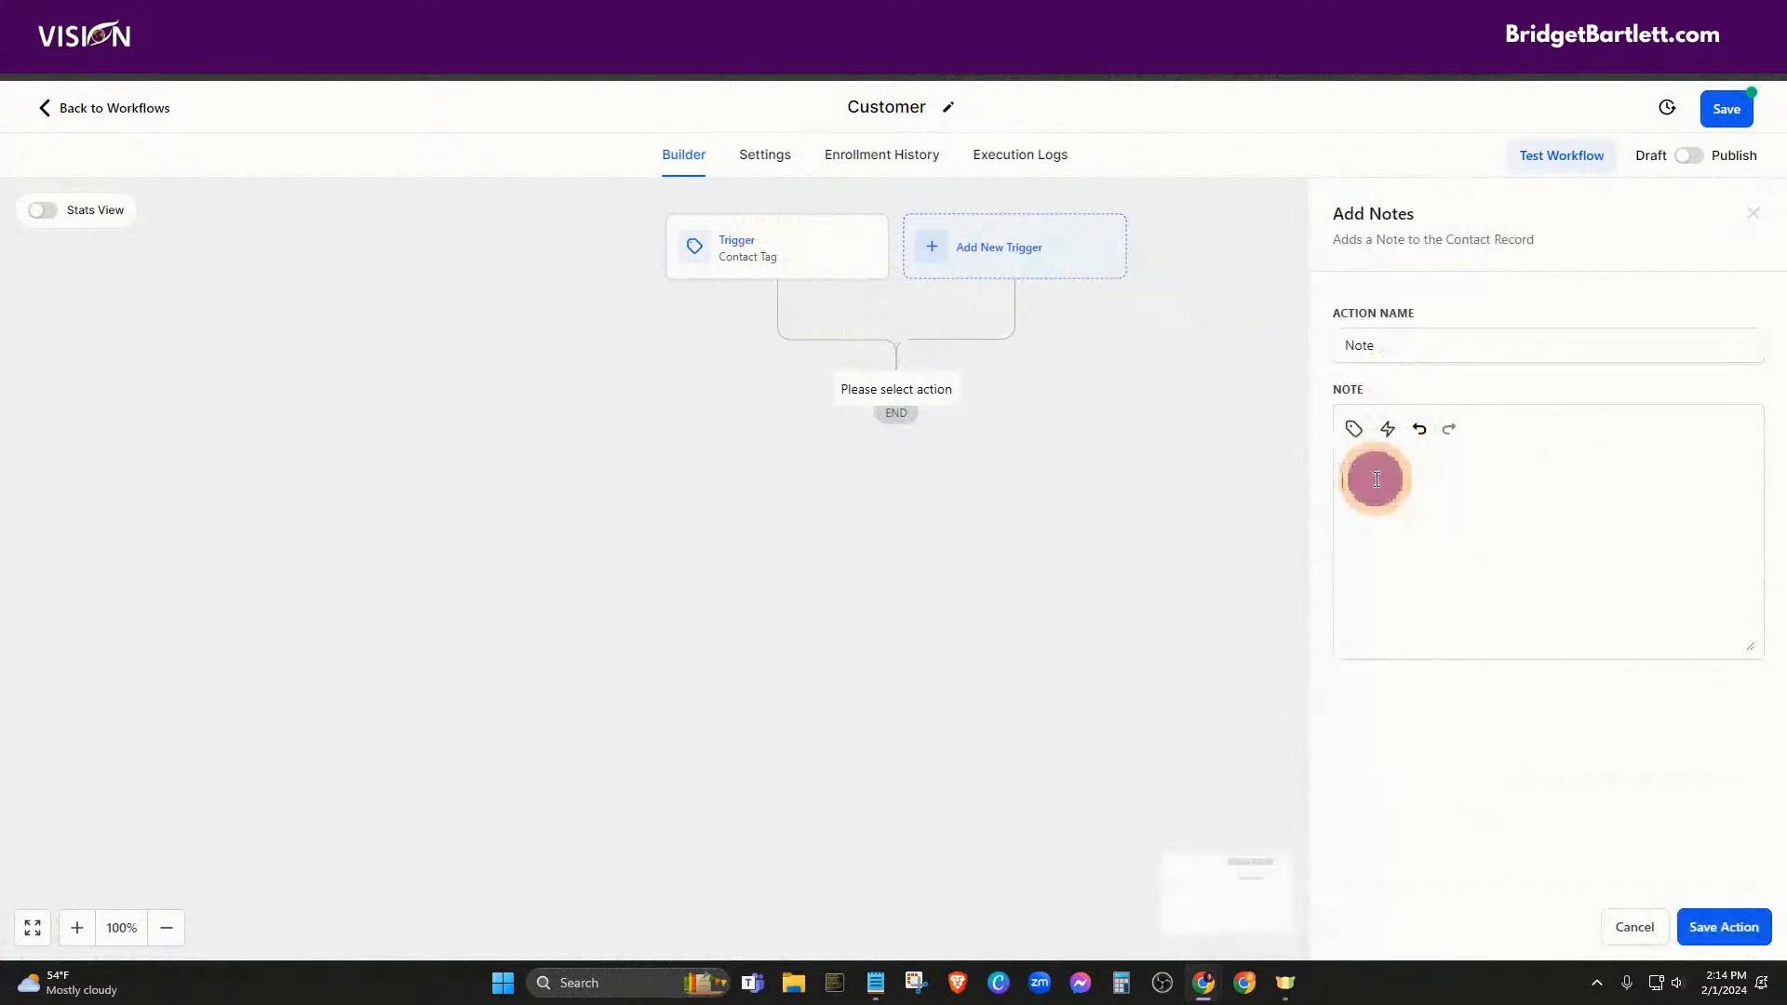
{"action": "type", "text": "Became a customer"}
Save the Note, then add a Create Or Update Opportunity step in the Leads pipeline's customer stage
{"action": "left_click", "coordinate": [1724, 927]}
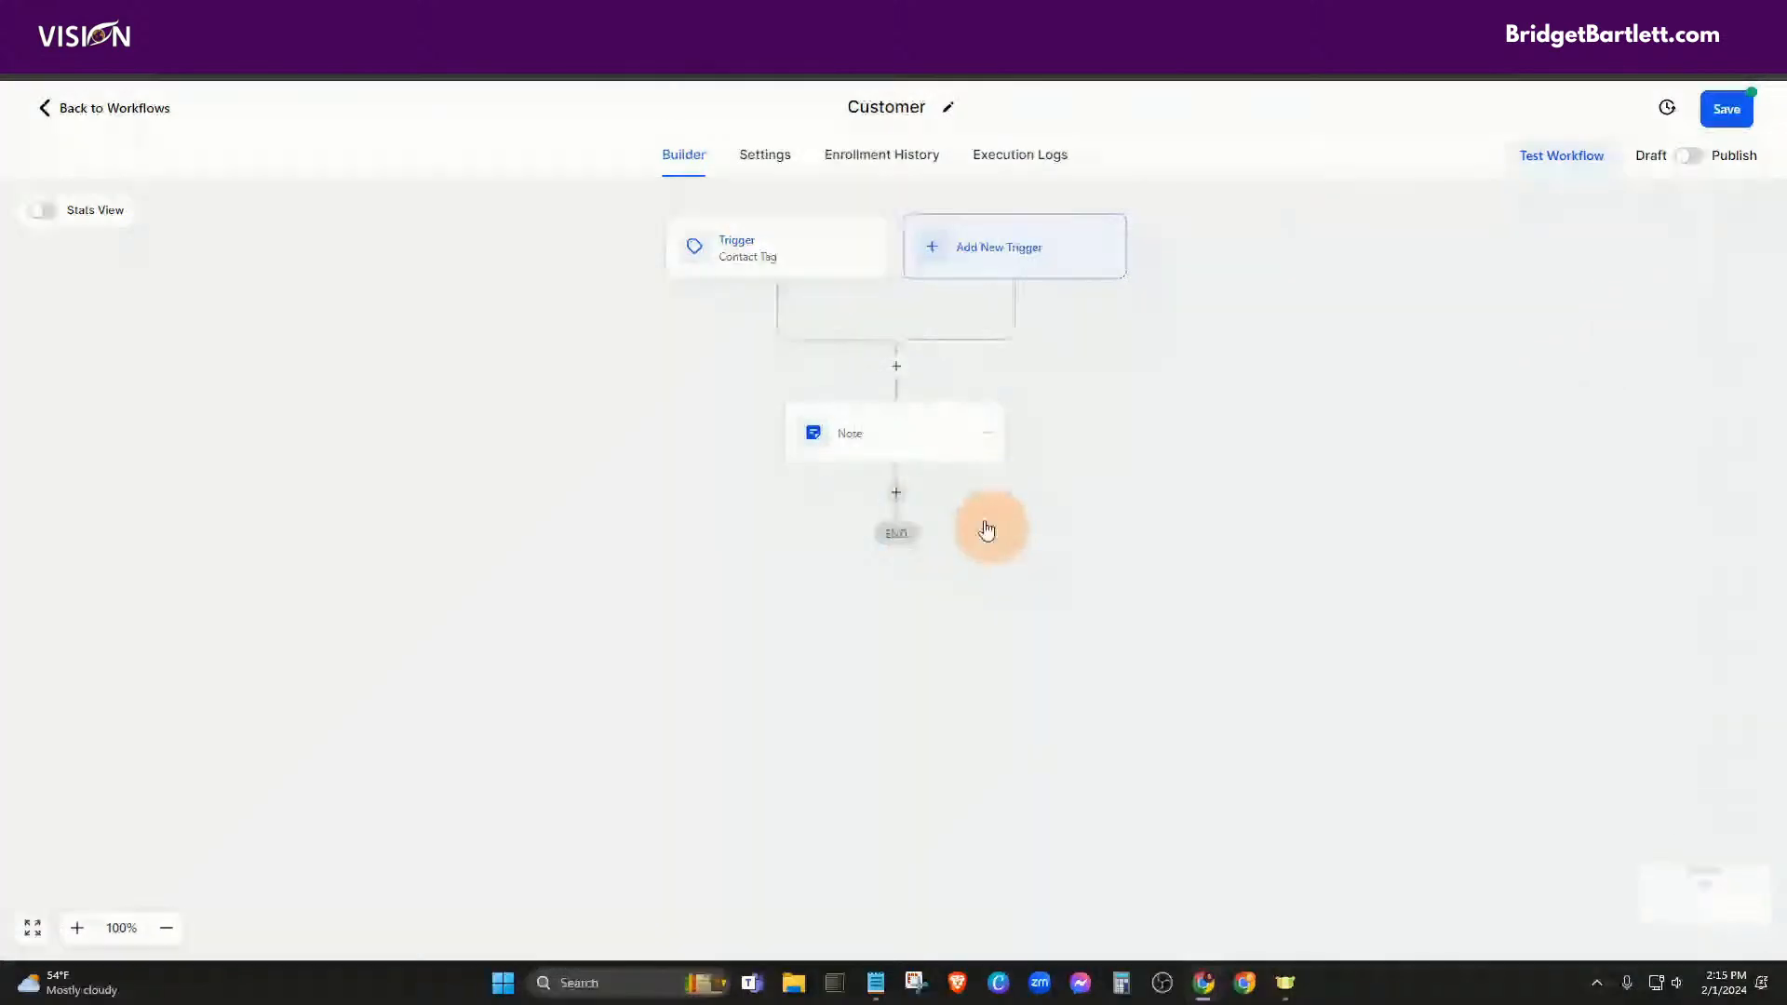
{"action": "left_click", "coordinate": [896, 496]}
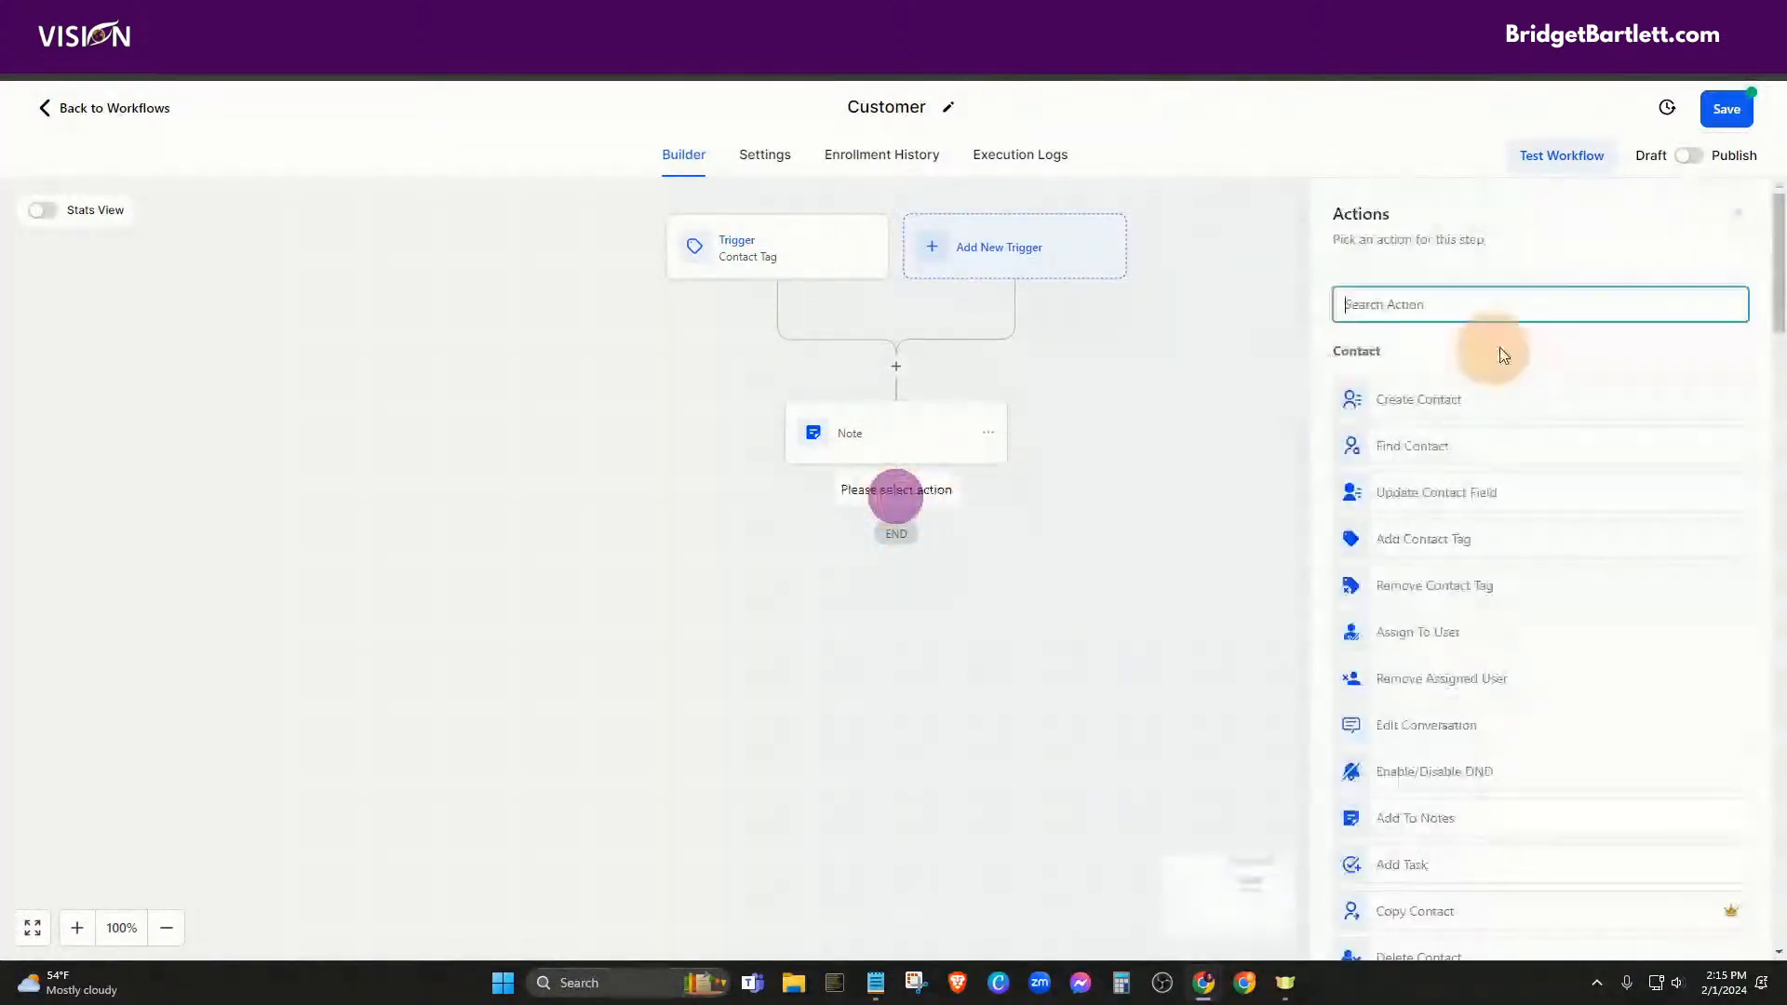
{"action": "type", "text": "cpp"}
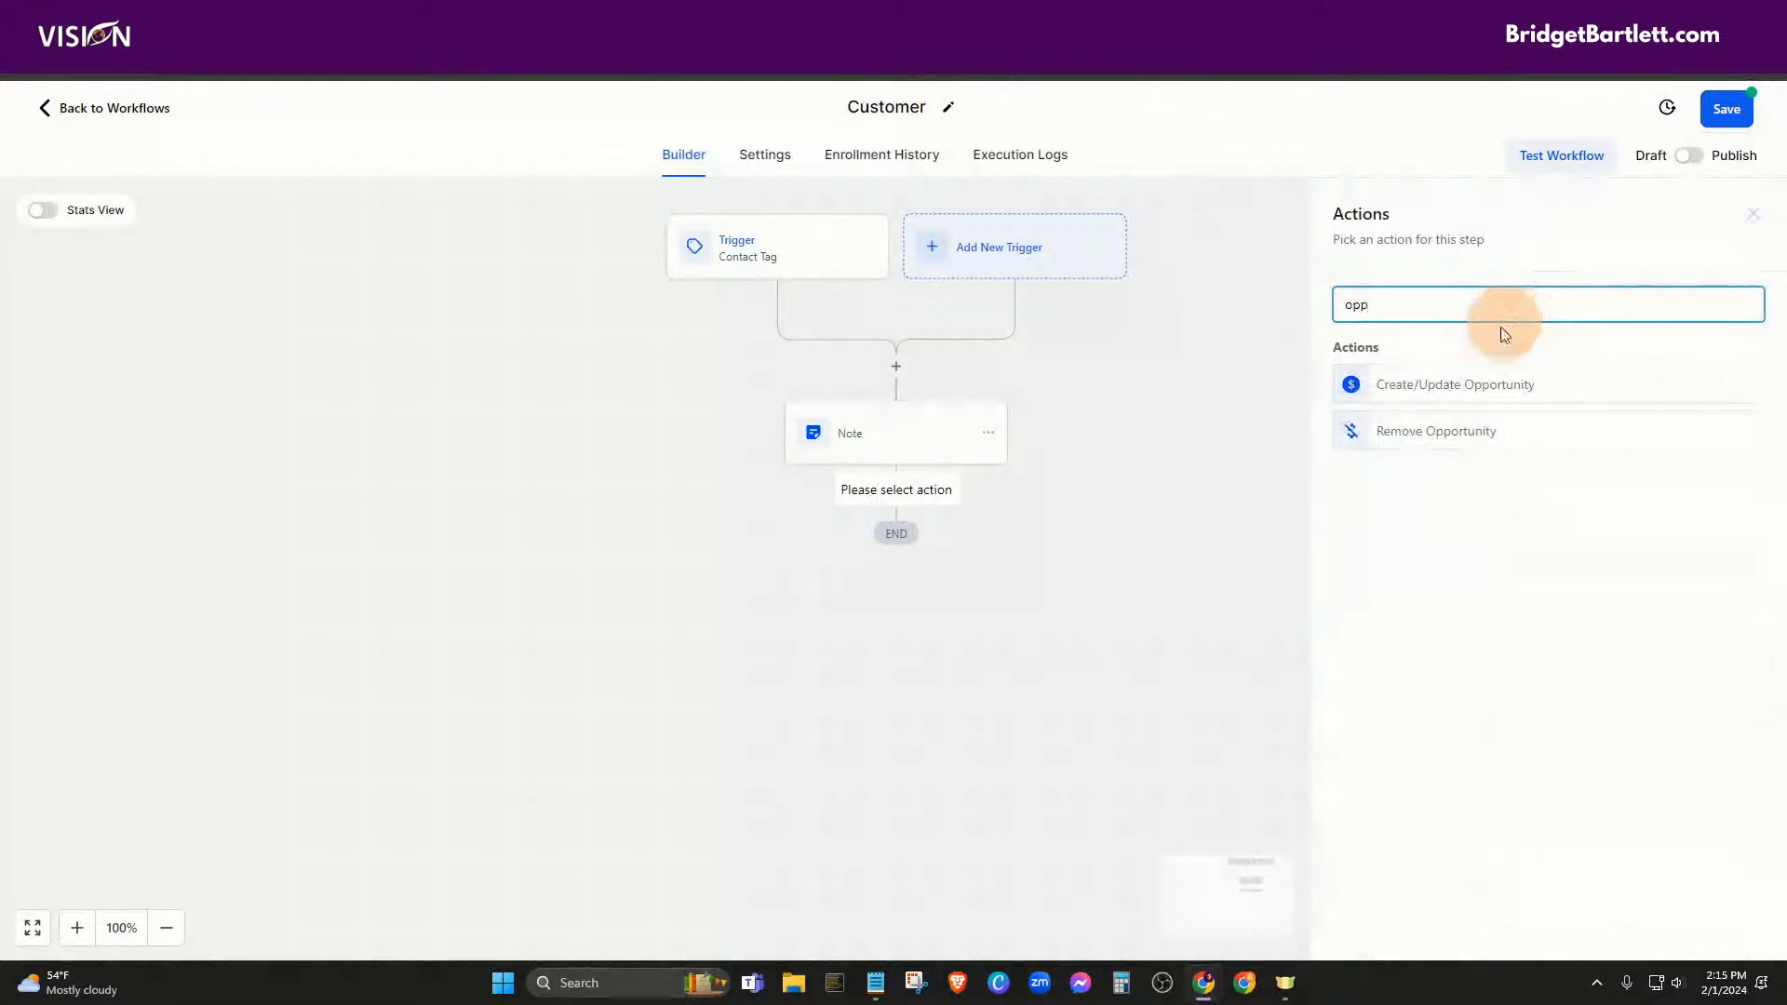
{"action": "left_click", "coordinate": [1426, 384]}
{"action": "left_click", "coordinate": [1272, 424]}
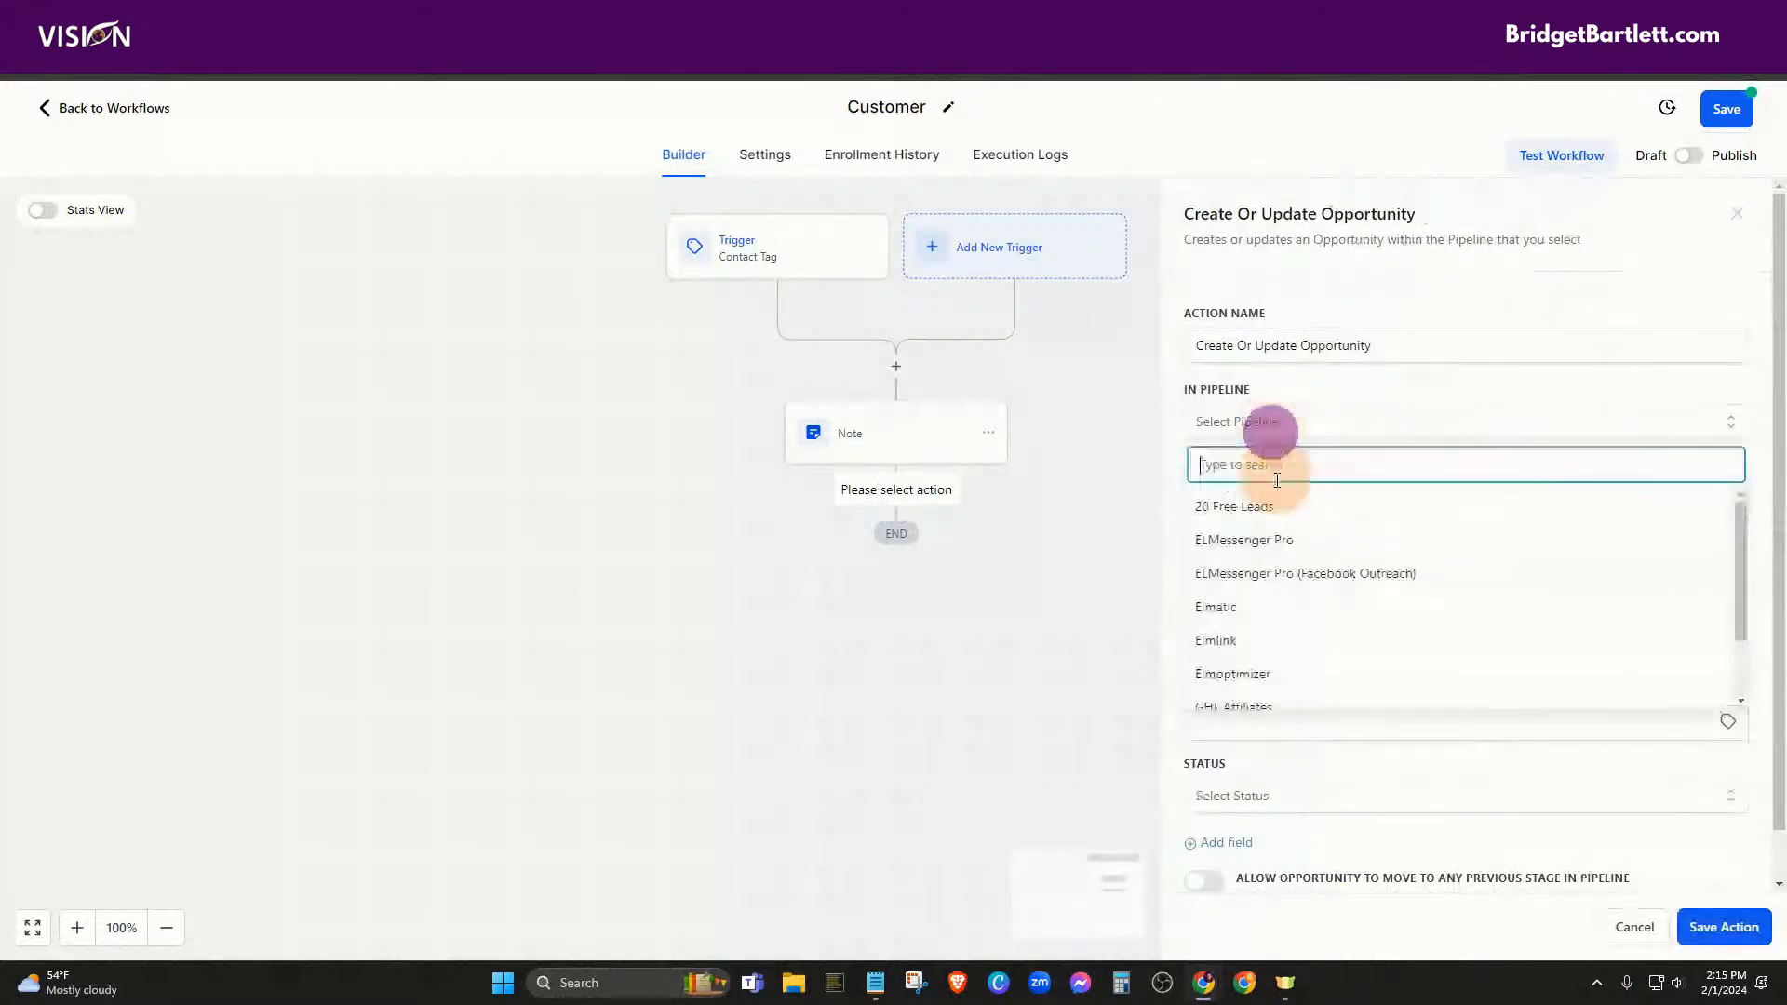
{"action": "type", "text": "leads"}
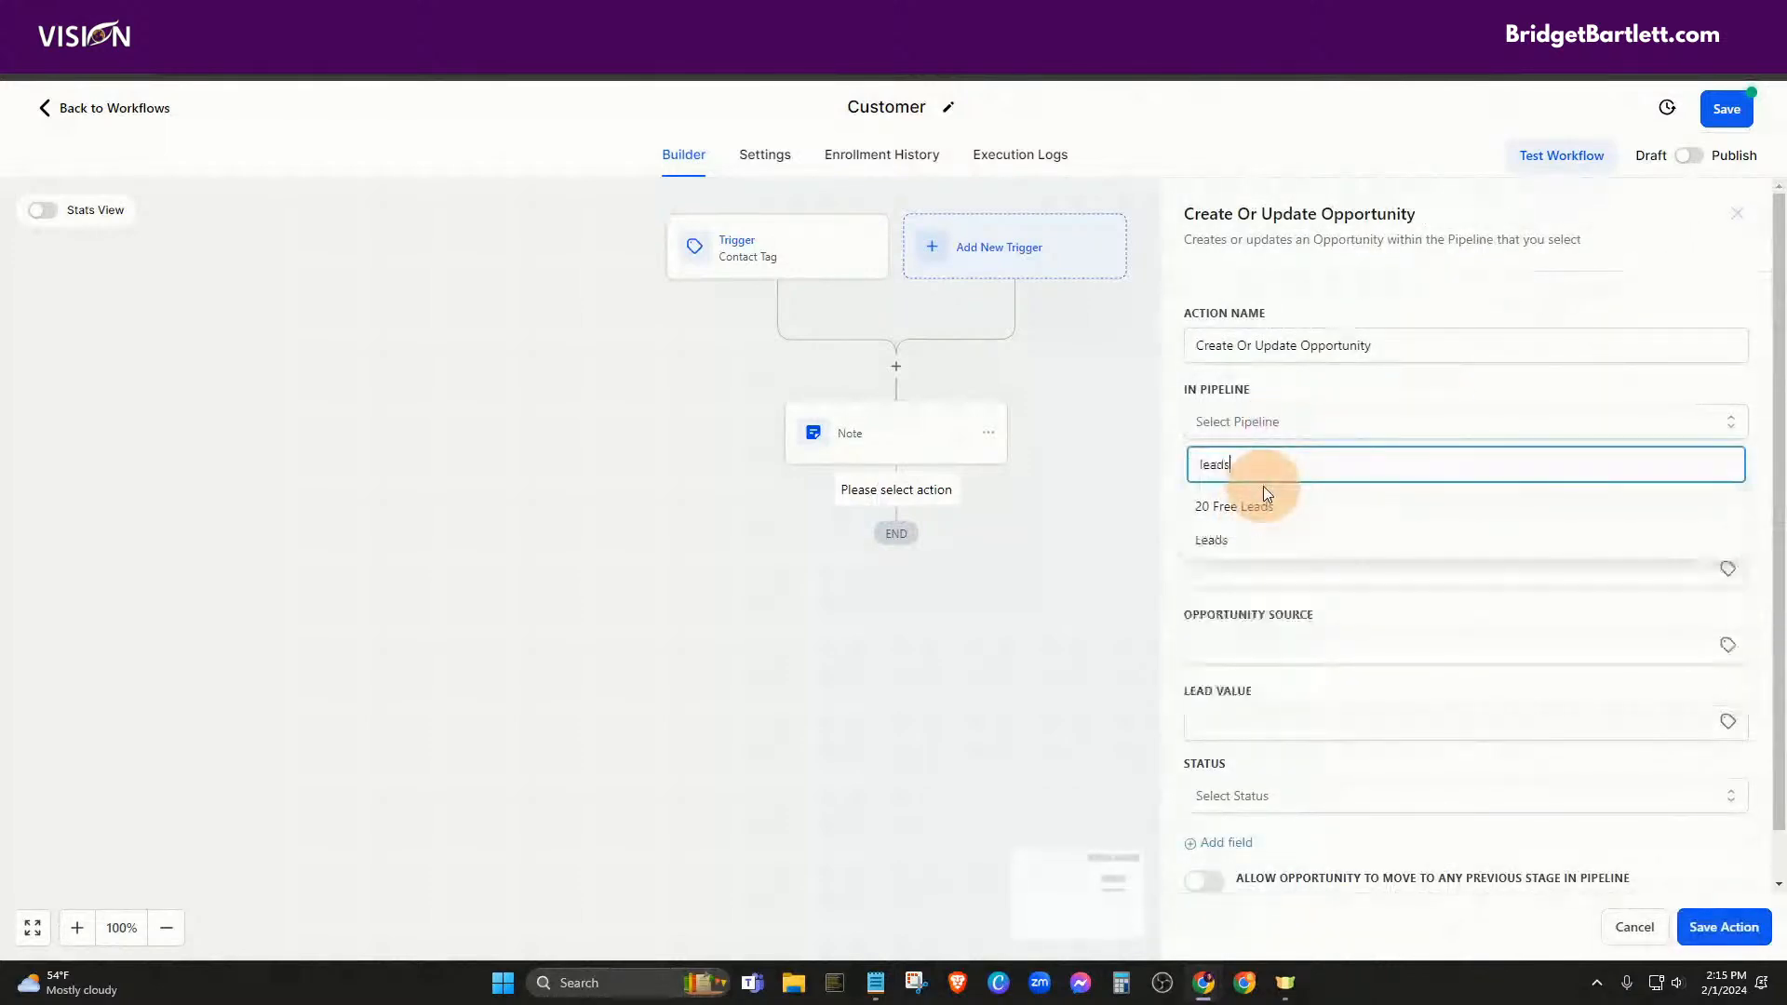
{"action": "left_click", "coordinate": [1215, 550]}
{"action": "left_click", "coordinate": [1252, 496]}
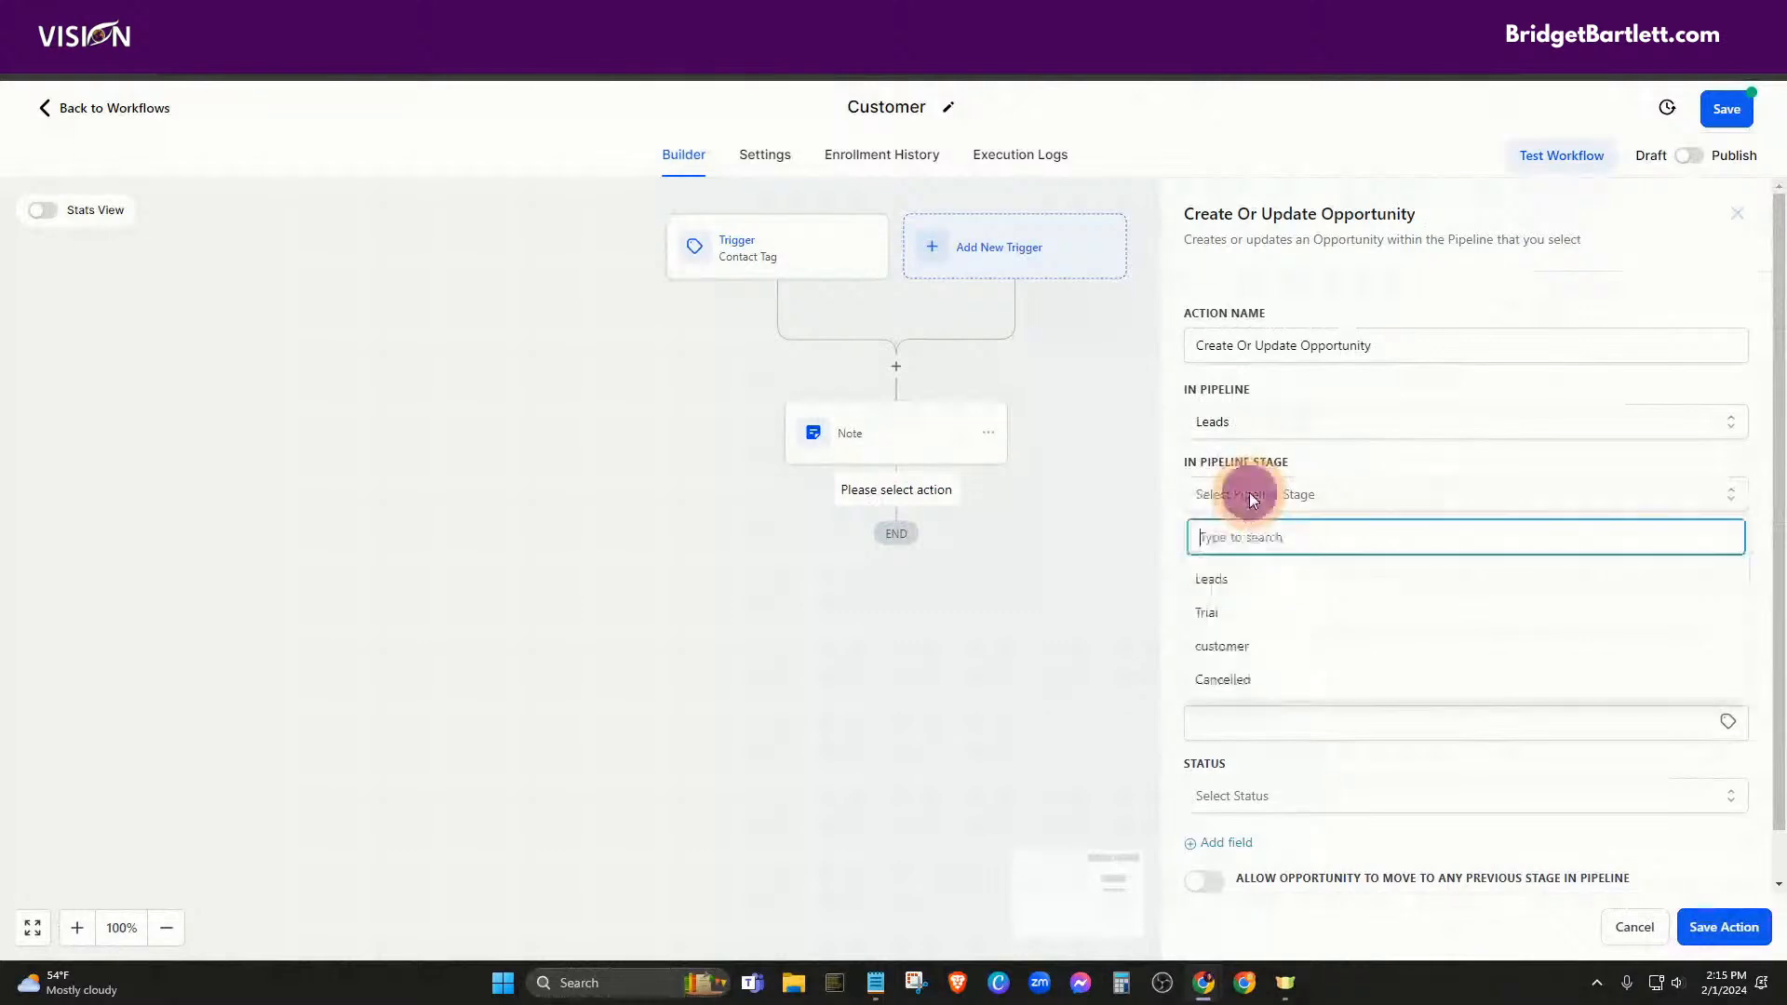
{"action": "left_click", "coordinate": [1248, 647]}
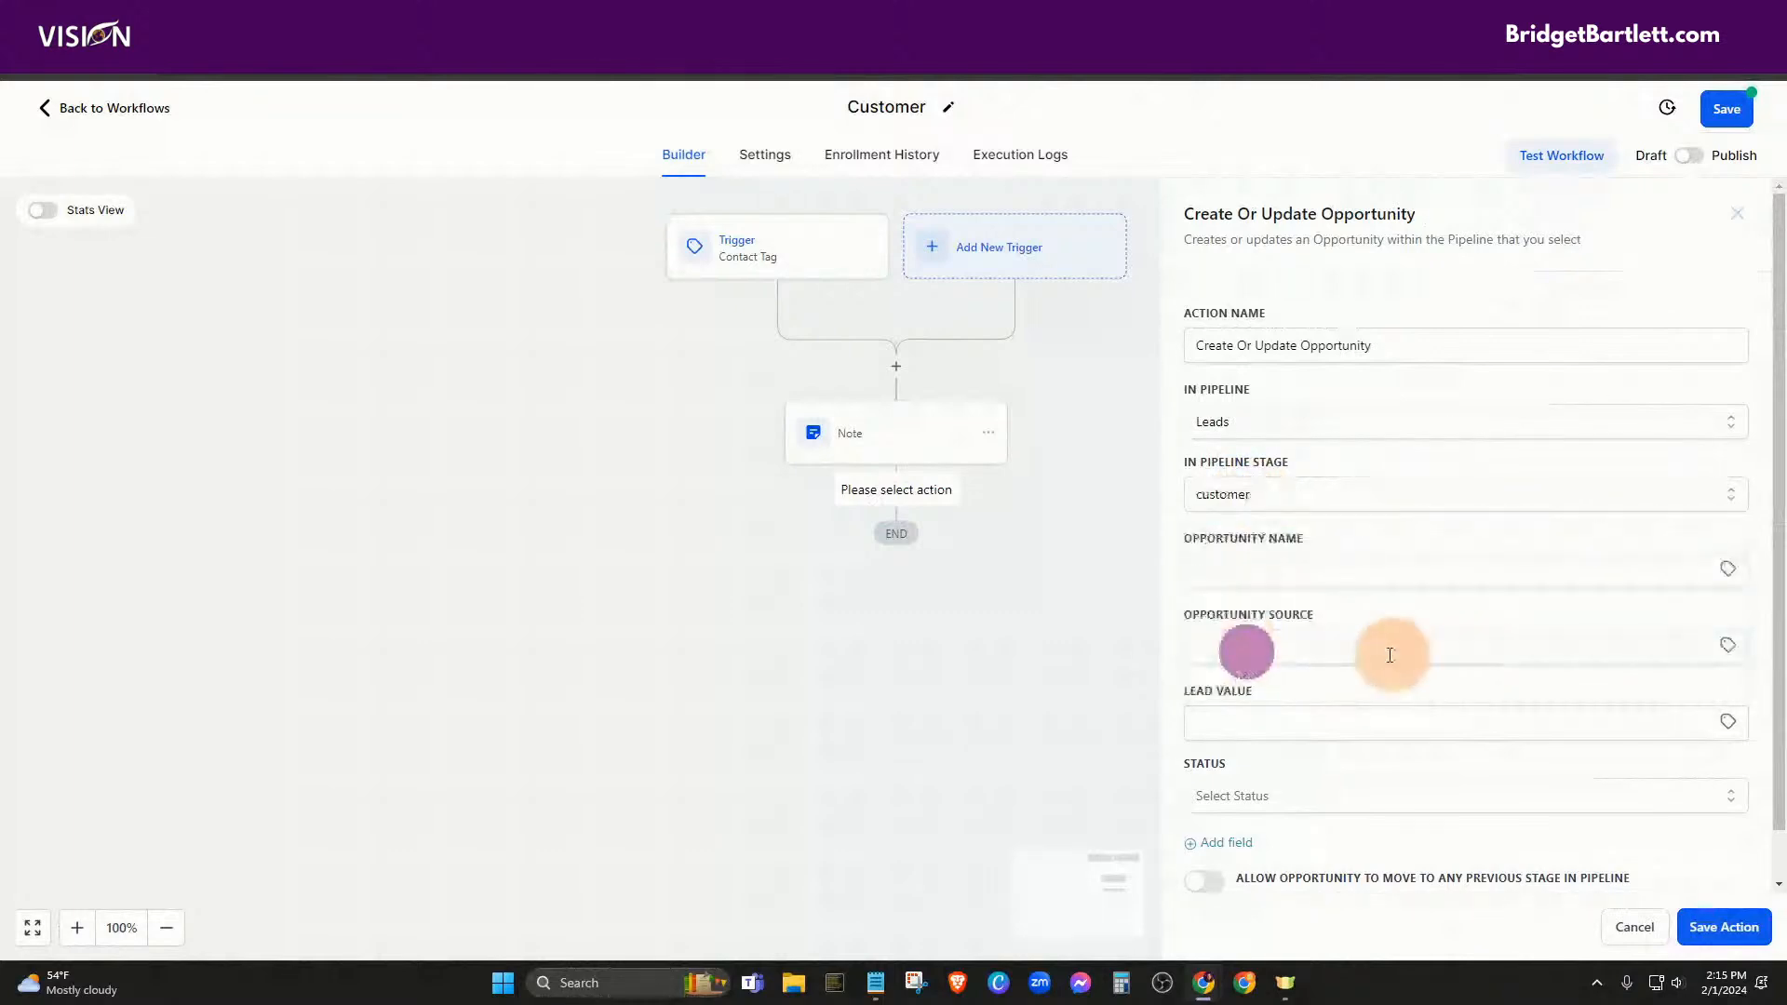
Fill the opportunity name with the contact's full name and the source with the contact's source
{"action": "left_click", "coordinate": [1278, 572]}
{"action": "left_click", "coordinate": [1728, 569]}
{"action": "left_click", "coordinate": [1658, 629]}
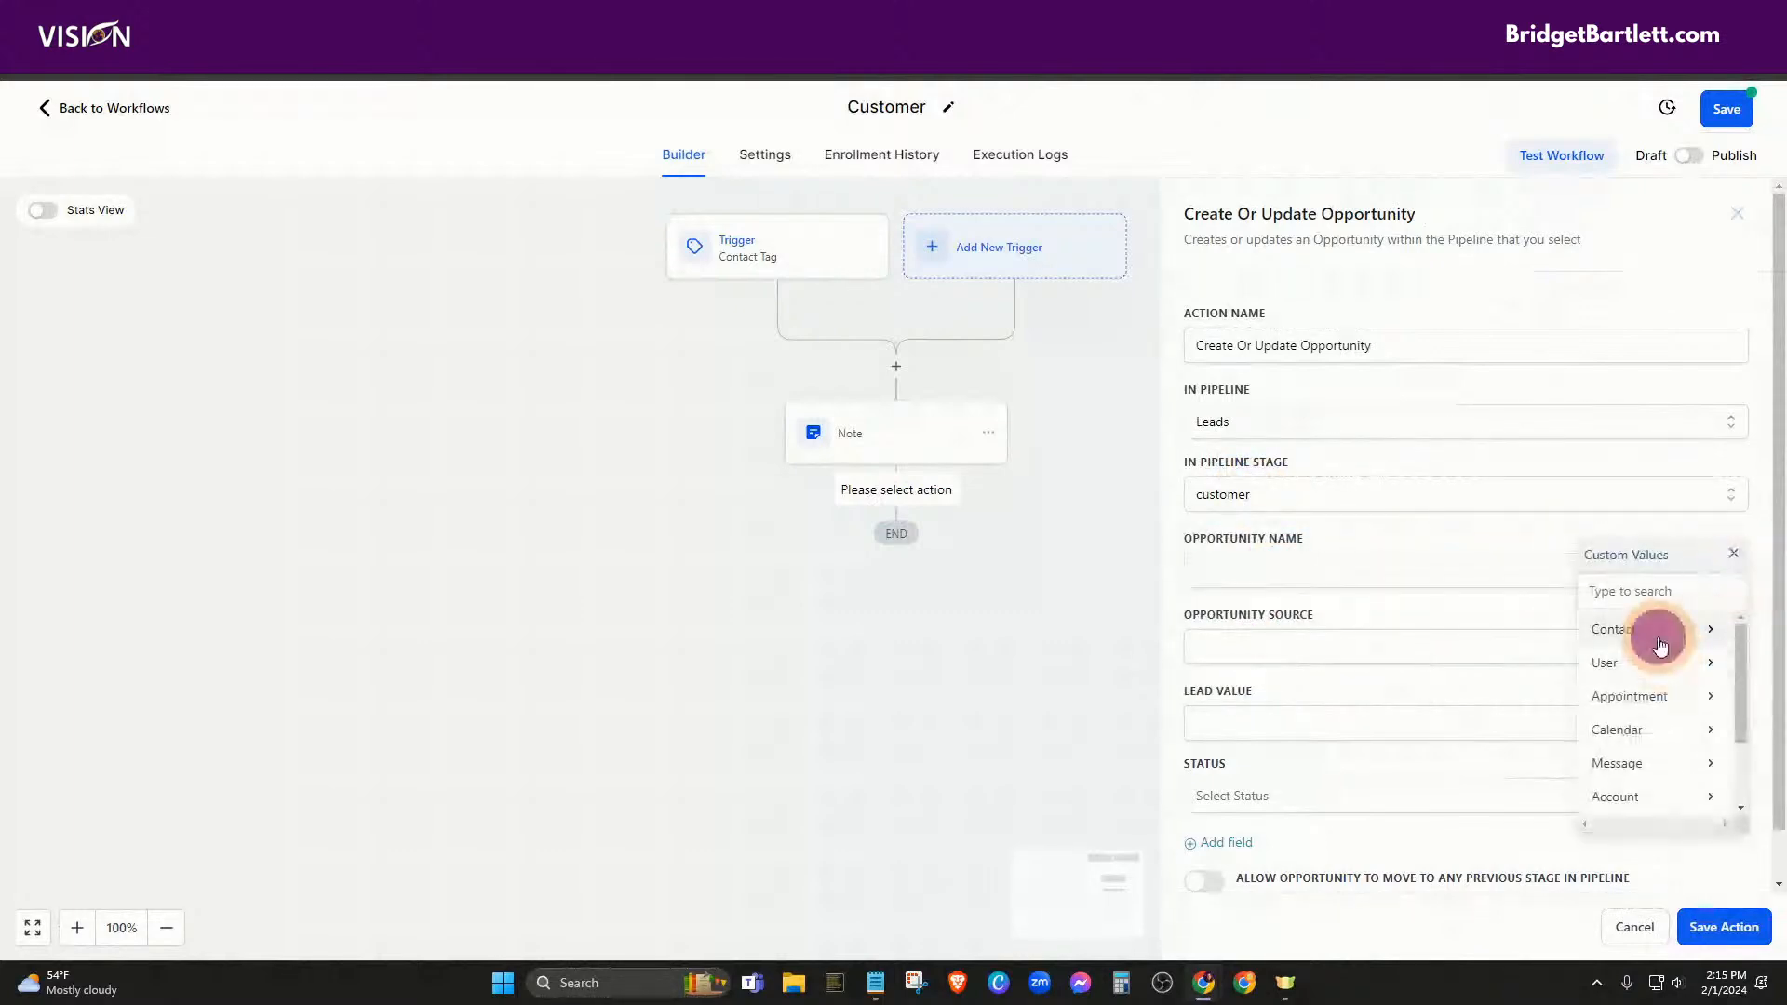
{"action": "left_click", "coordinate": [1668, 636]}
{"action": "left_click", "coordinate": [1261, 651]}
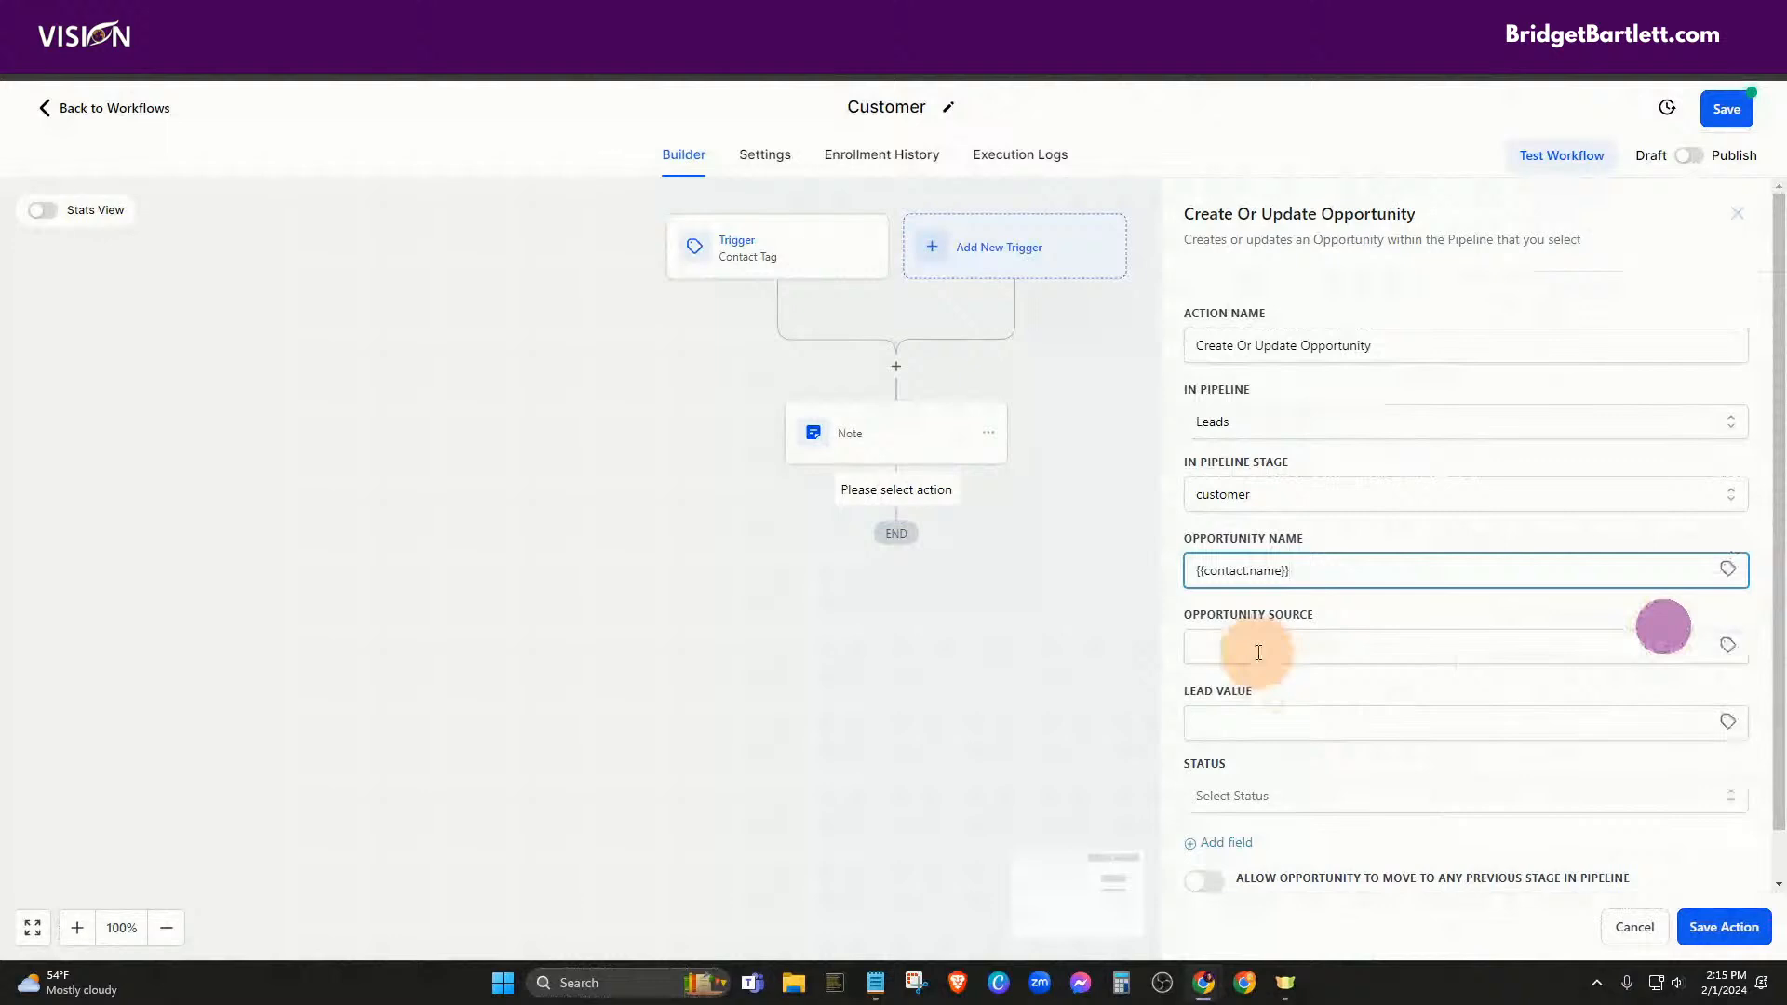
{"action": "left_click", "coordinate": [1726, 651]}
{"action": "left_click", "coordinate": [1660, 702]}
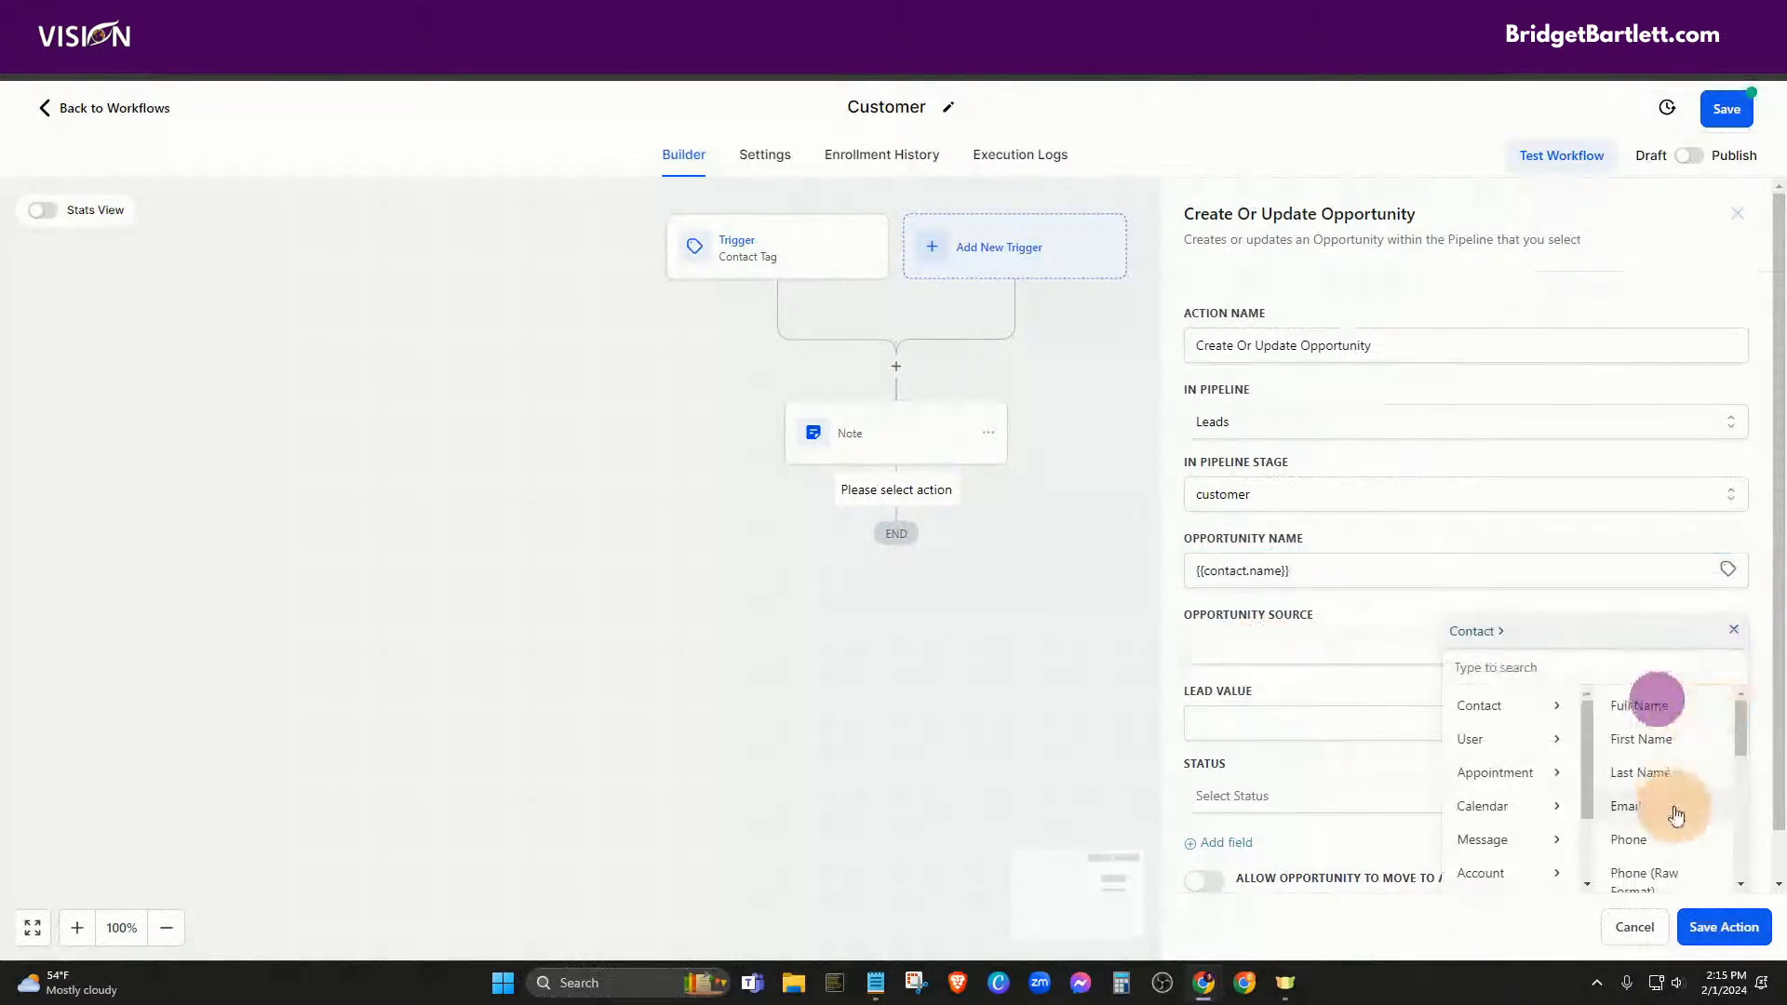
{"action": "scroll", "coordinate": [1666, 790], "scroll_direction": "down", "scroll_amount": 3}
{"action": "scroll", "coordinate": [1666, 789], "scroll_direction": "down", "scroll_amount": 3}
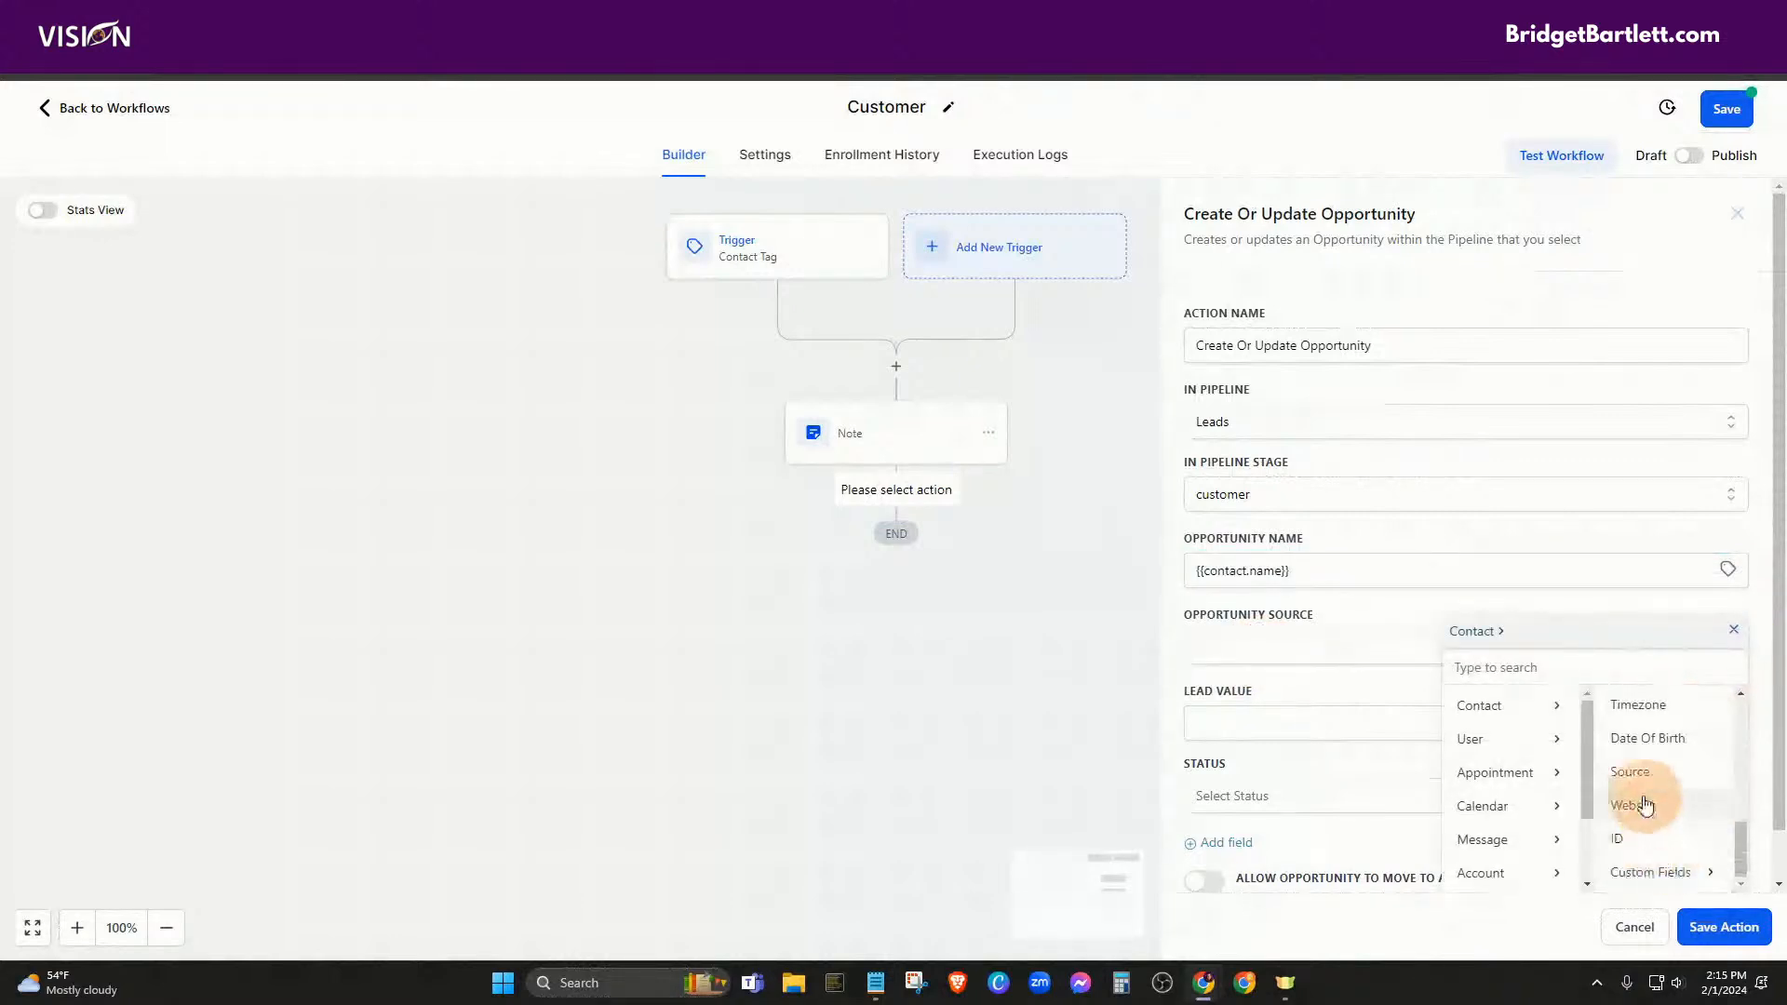
{"action": "left_click", "coordinate": [1642, 780]}
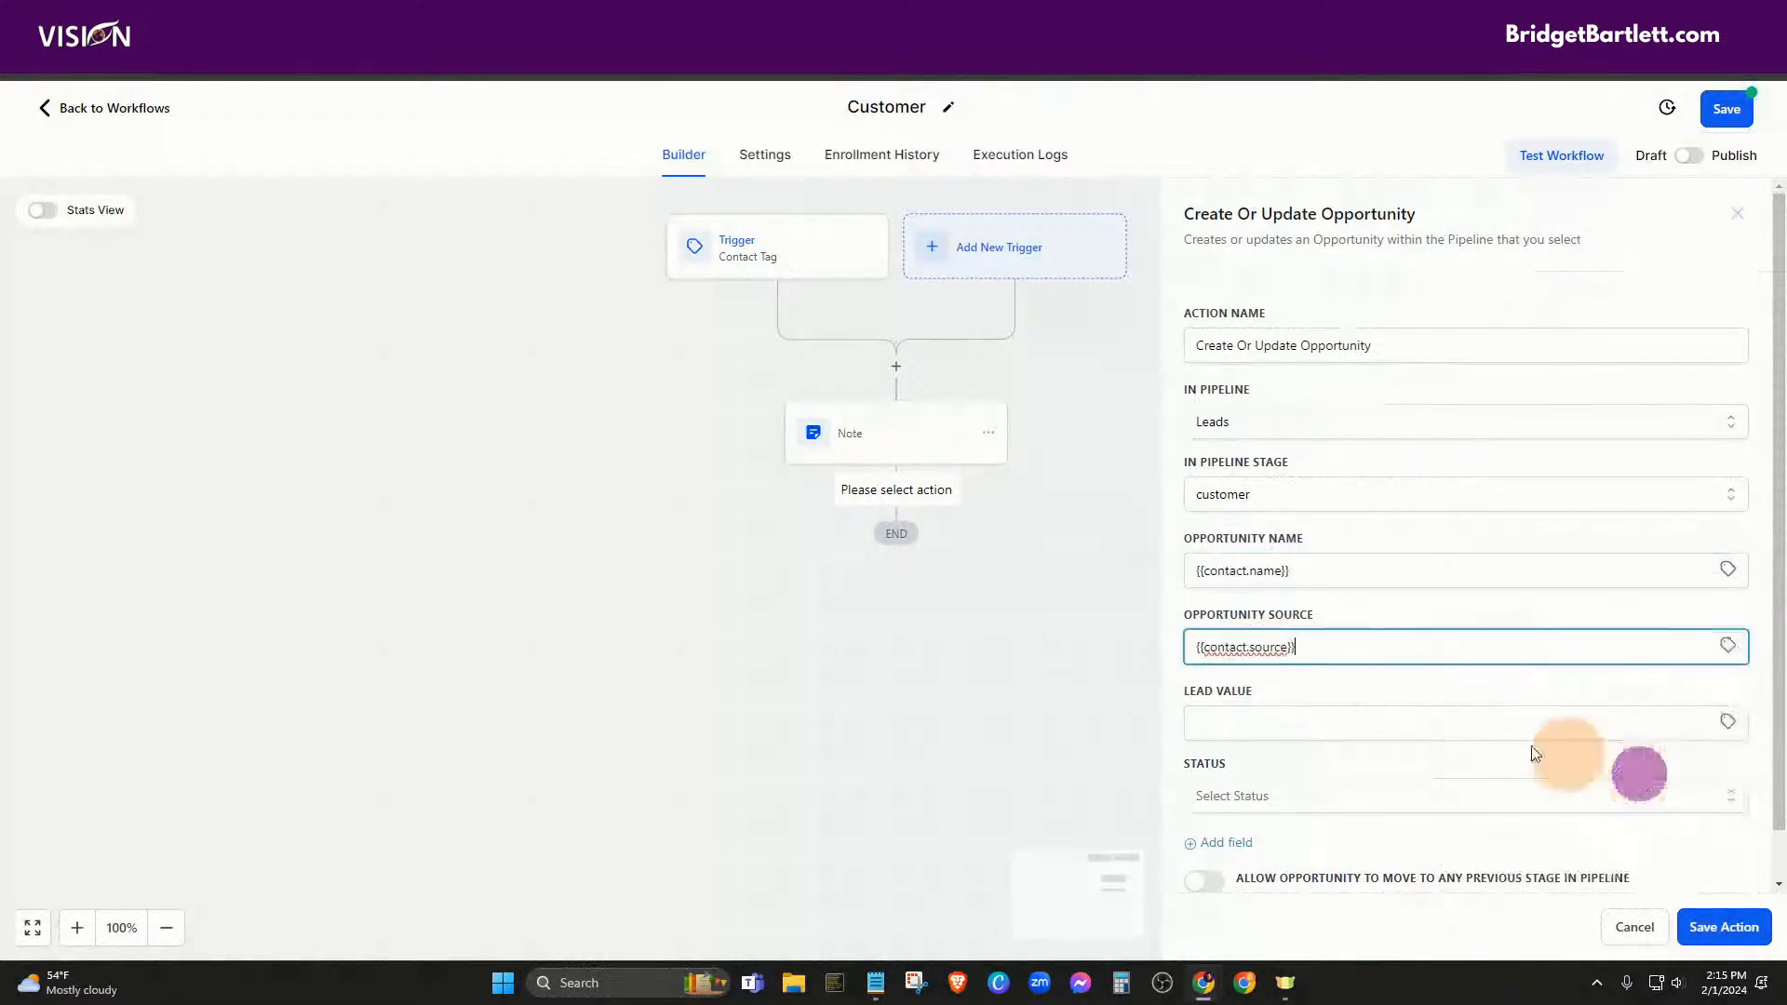
Set the lead value to 997 and status to won, then save the opportunity step
{"action": "left_click", "coordinate": [1272, 724]}
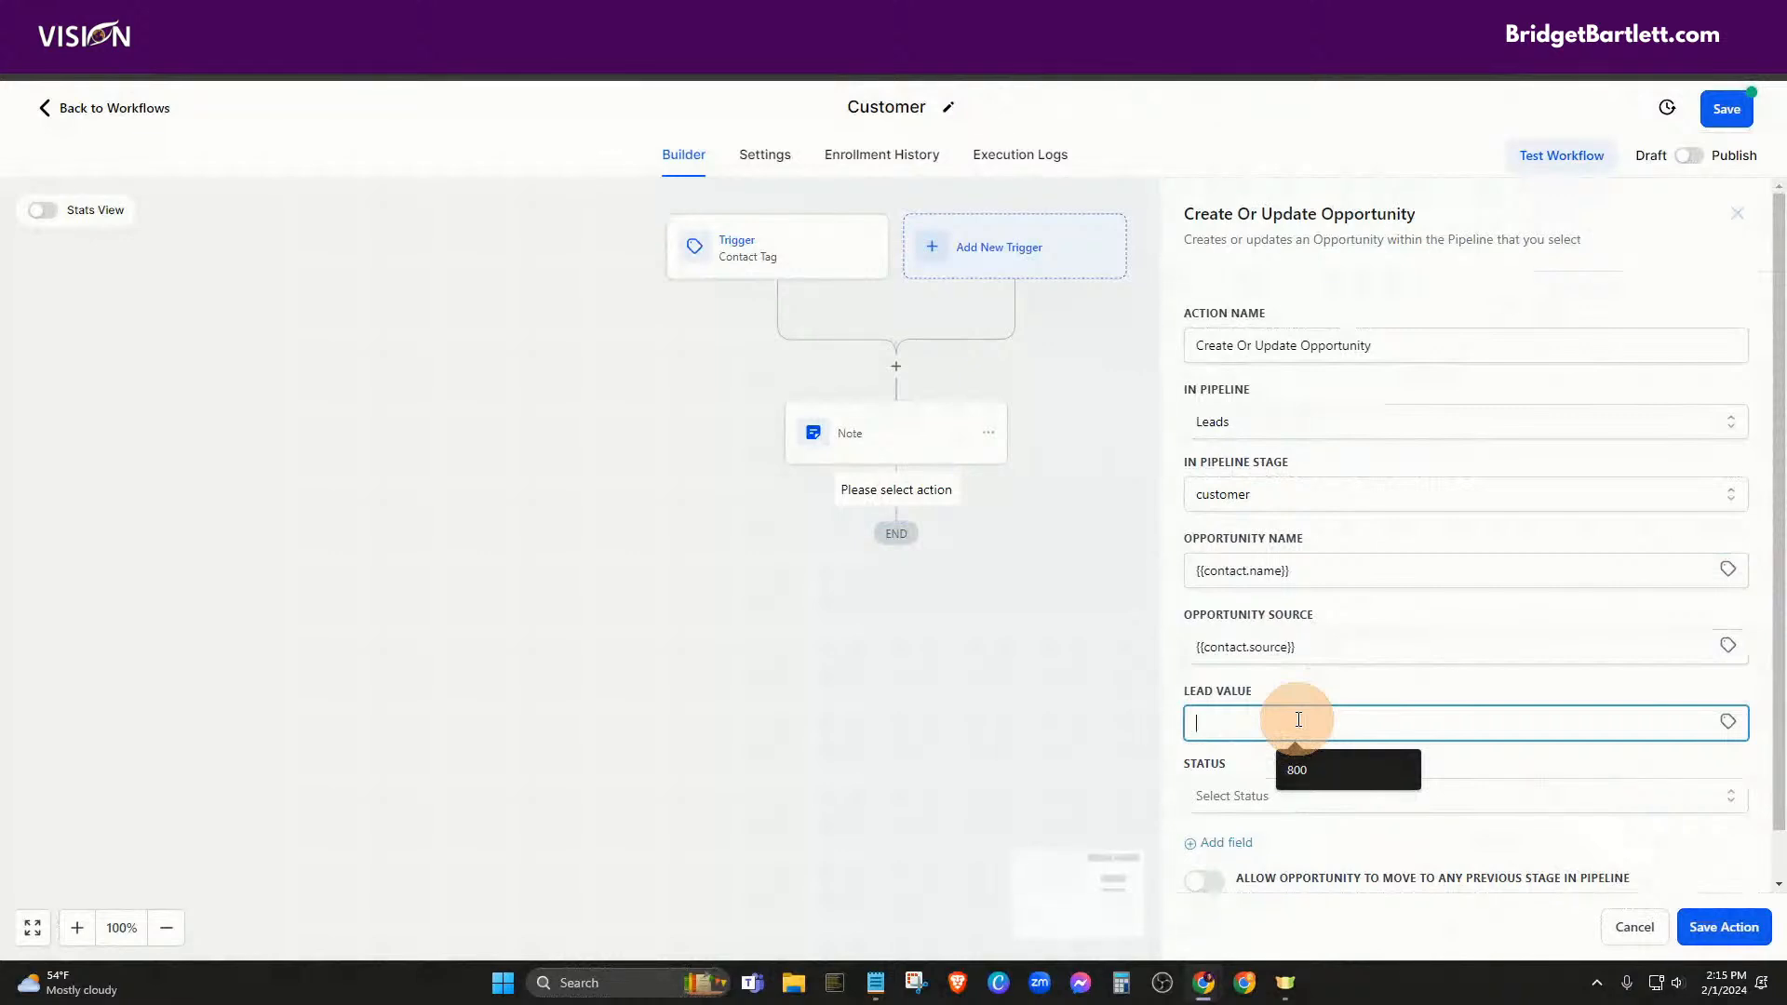
{"action": "type", "text": "997"}
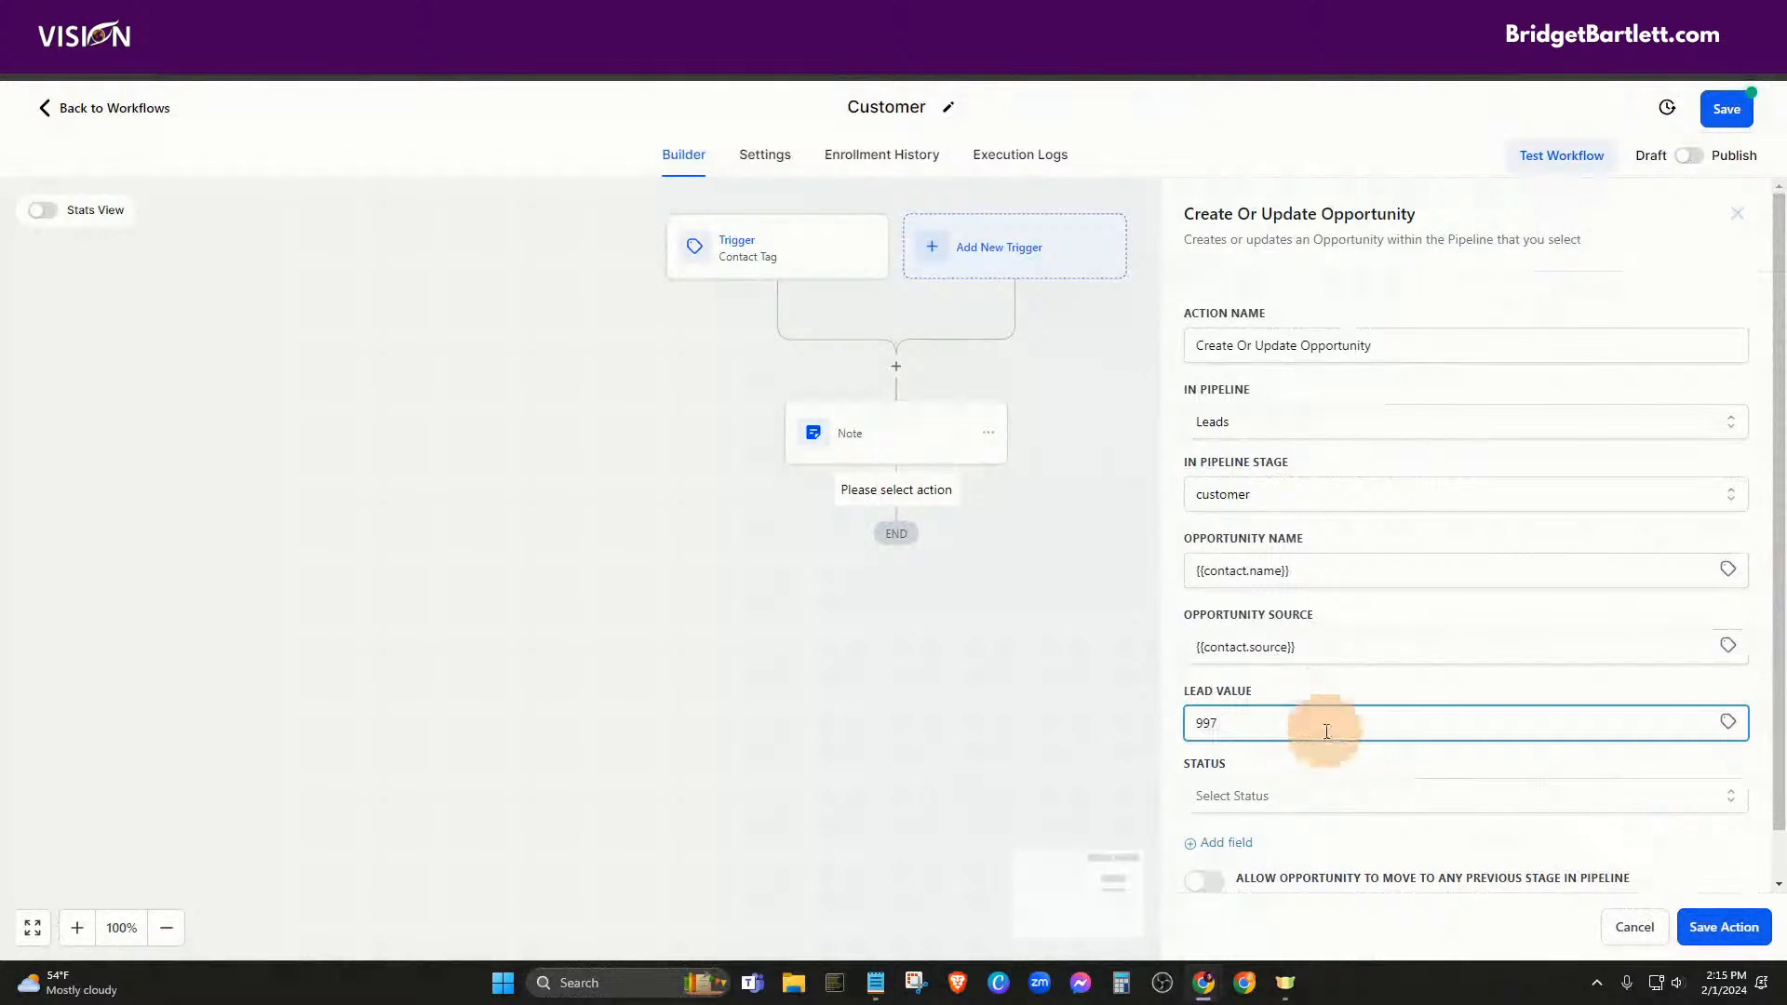
{"action": "scroll", "coordinate": [1296, 735], "scroll_direction": "down", "scroll_amount": 1}
{"action": "left_click", "coordinate": [1247, 745]}
{"action": "left_click", "coordinate": [1226, 811]}
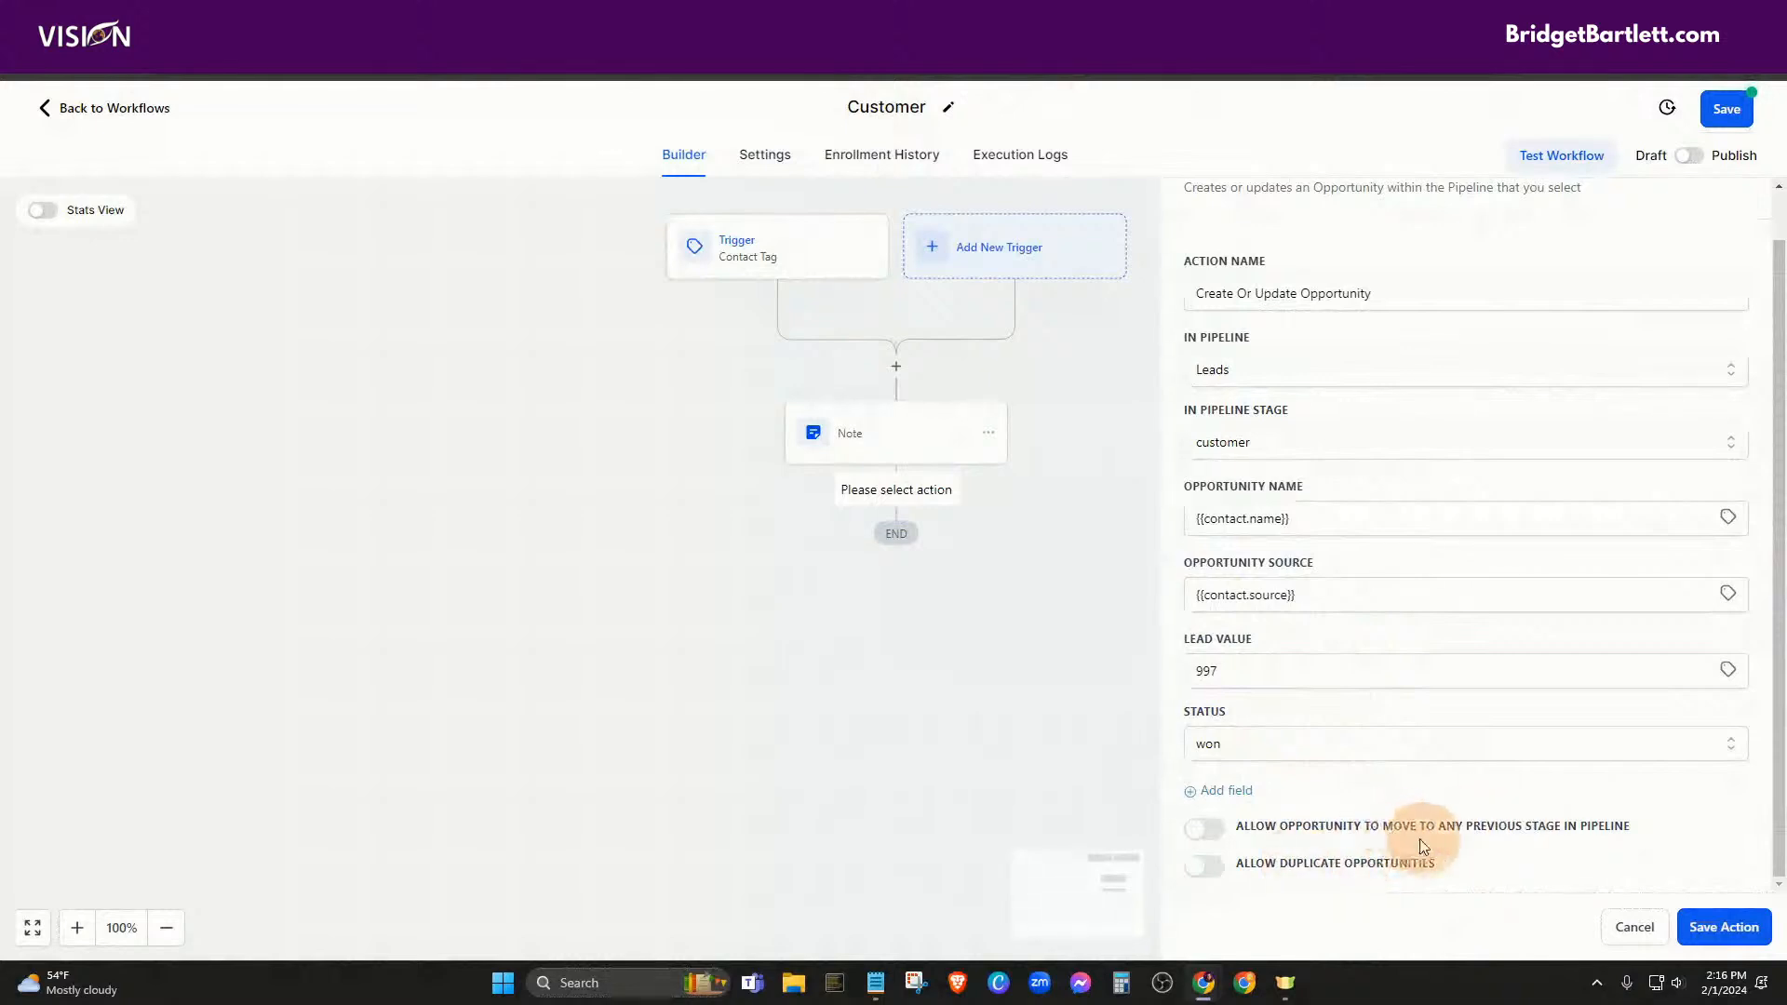
{"action": "left_click", "coordinate": [1724, 929]}
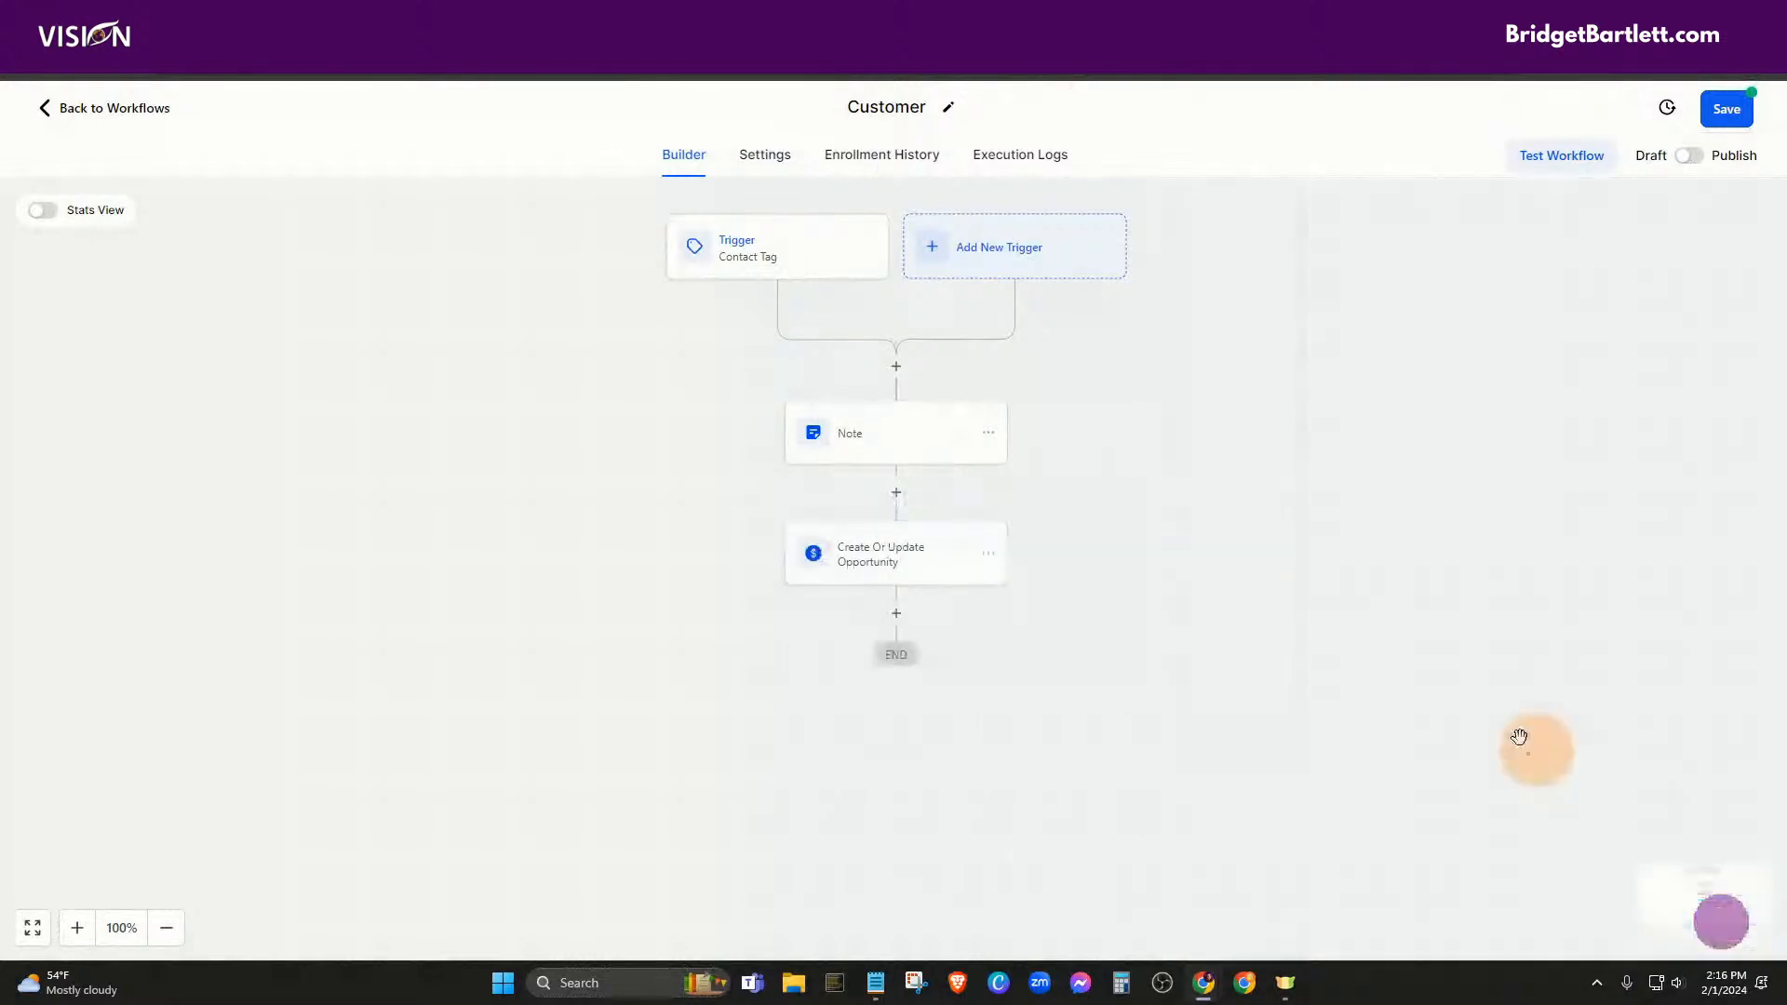
Add a Send Email action after the opportunity step, then discard it
{"action": "left_click", "coordinate": [896, 617]}
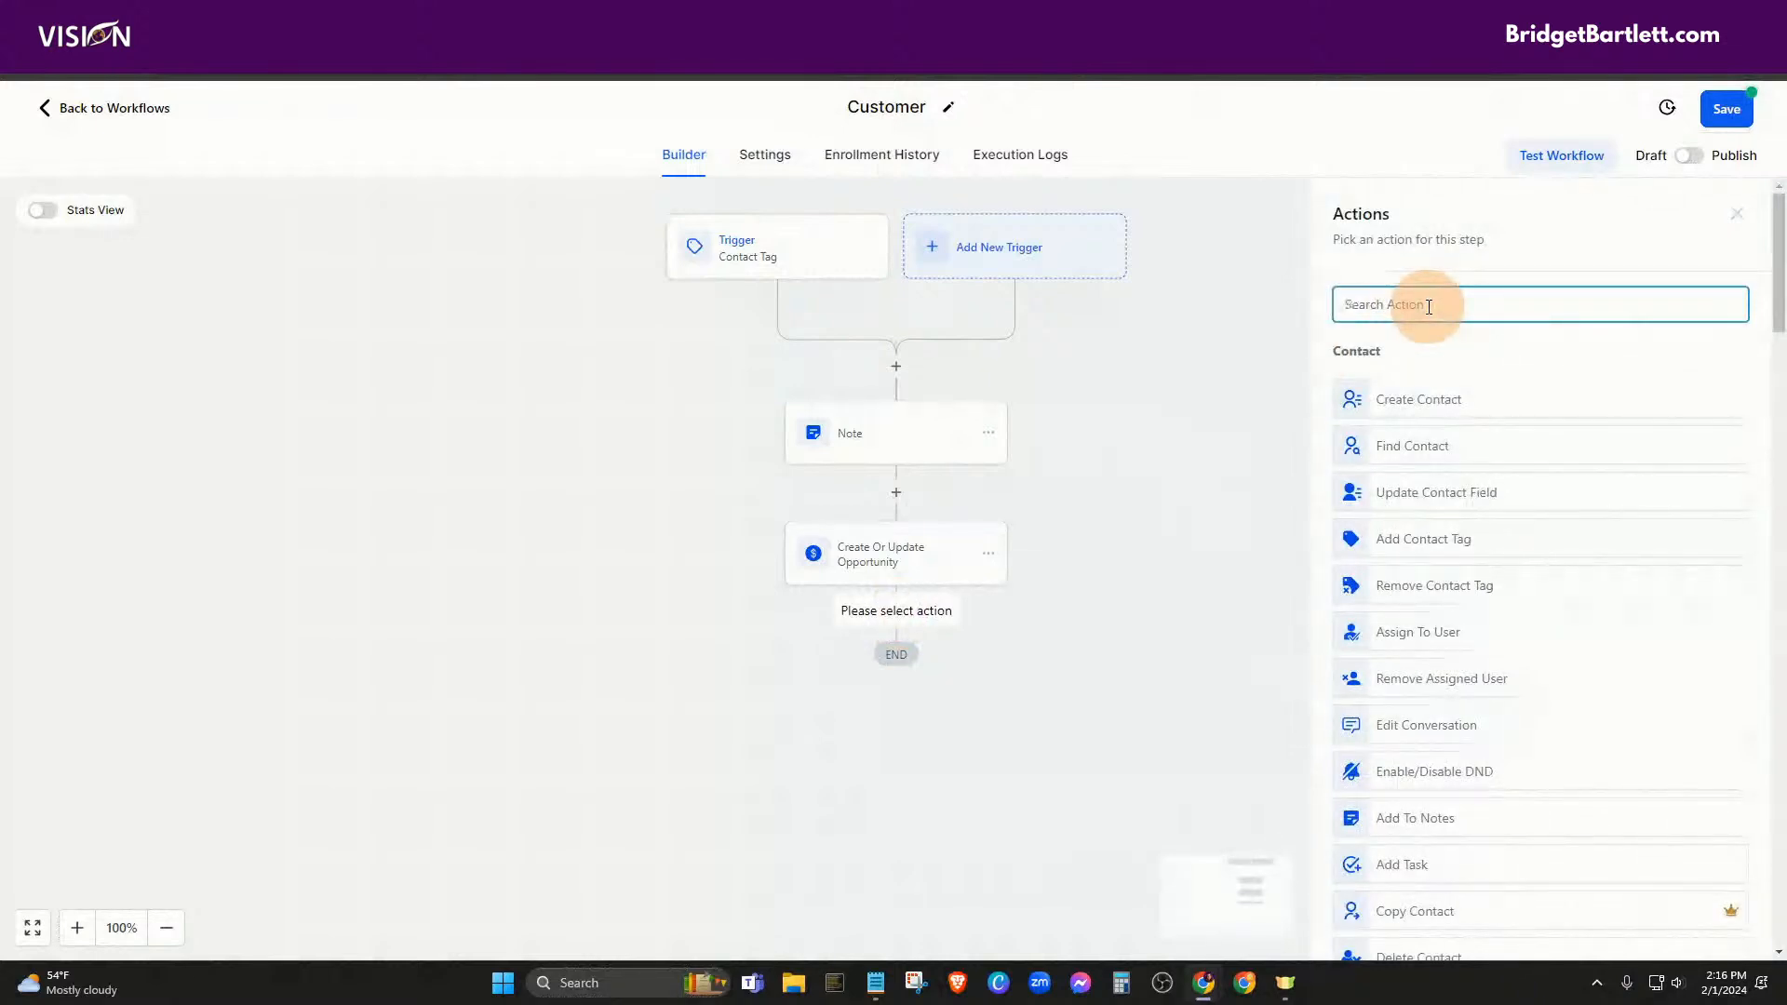
{"action": "type", "text": "email"}
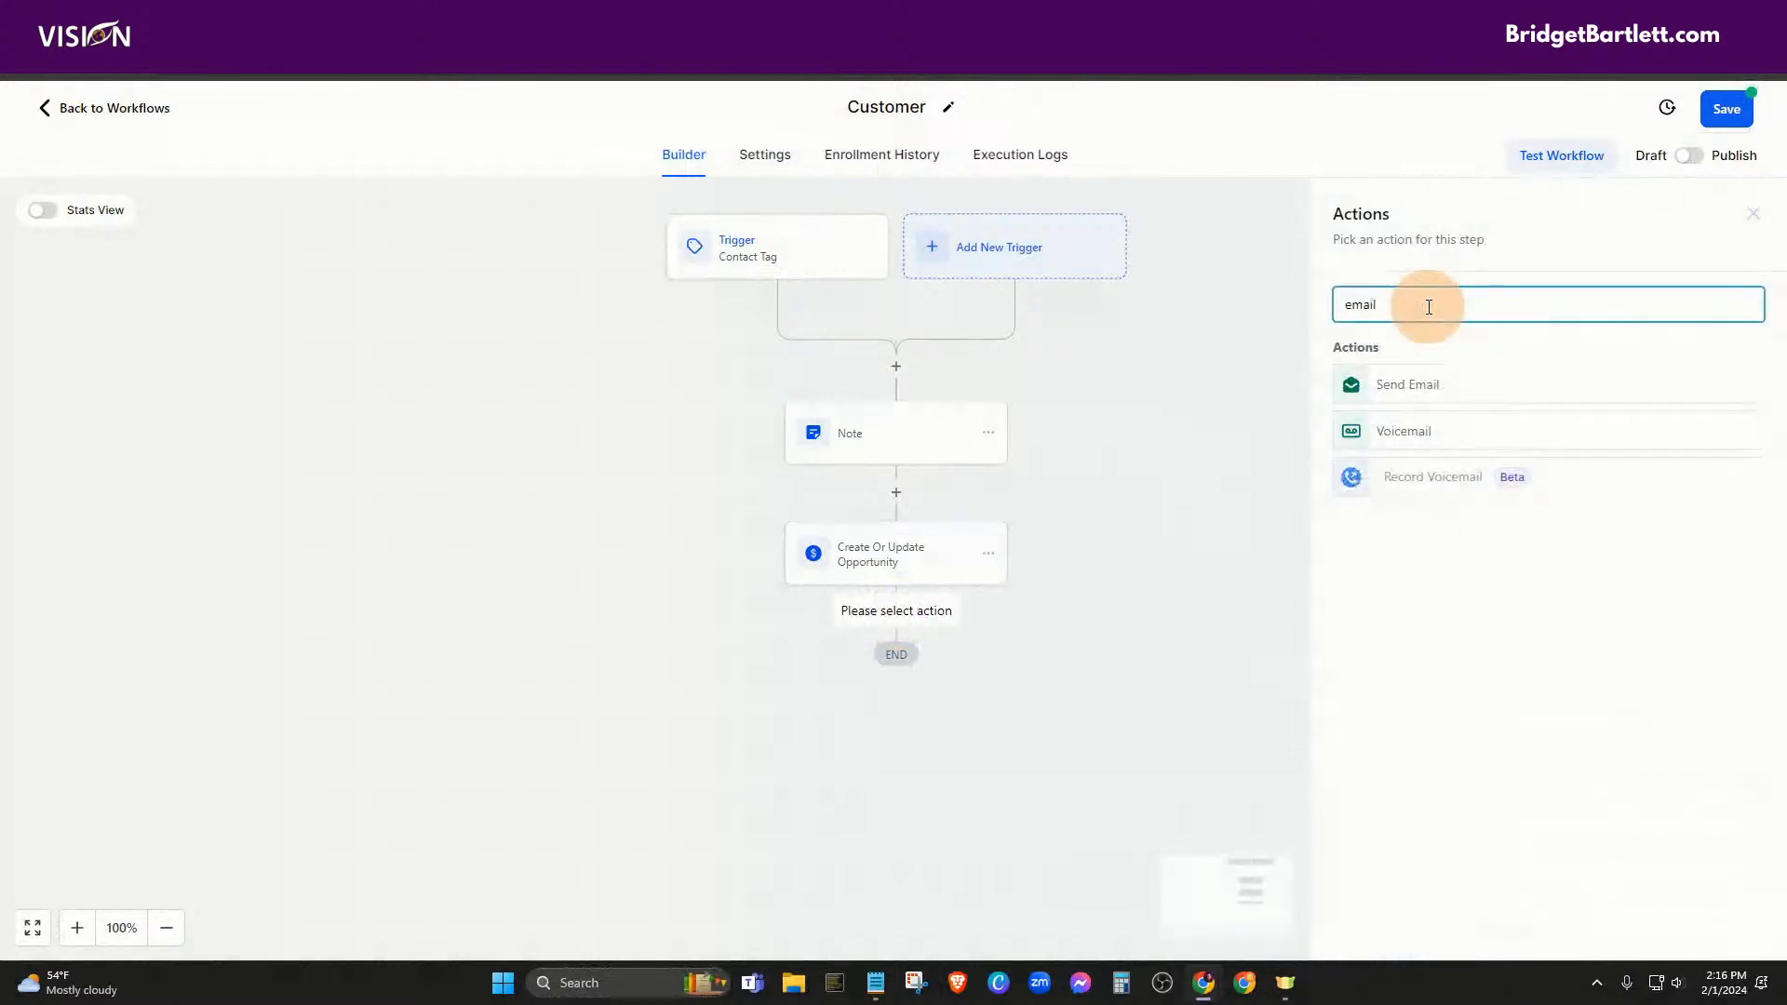
{"action": "left_click", "coordinate": [1396, 385]}
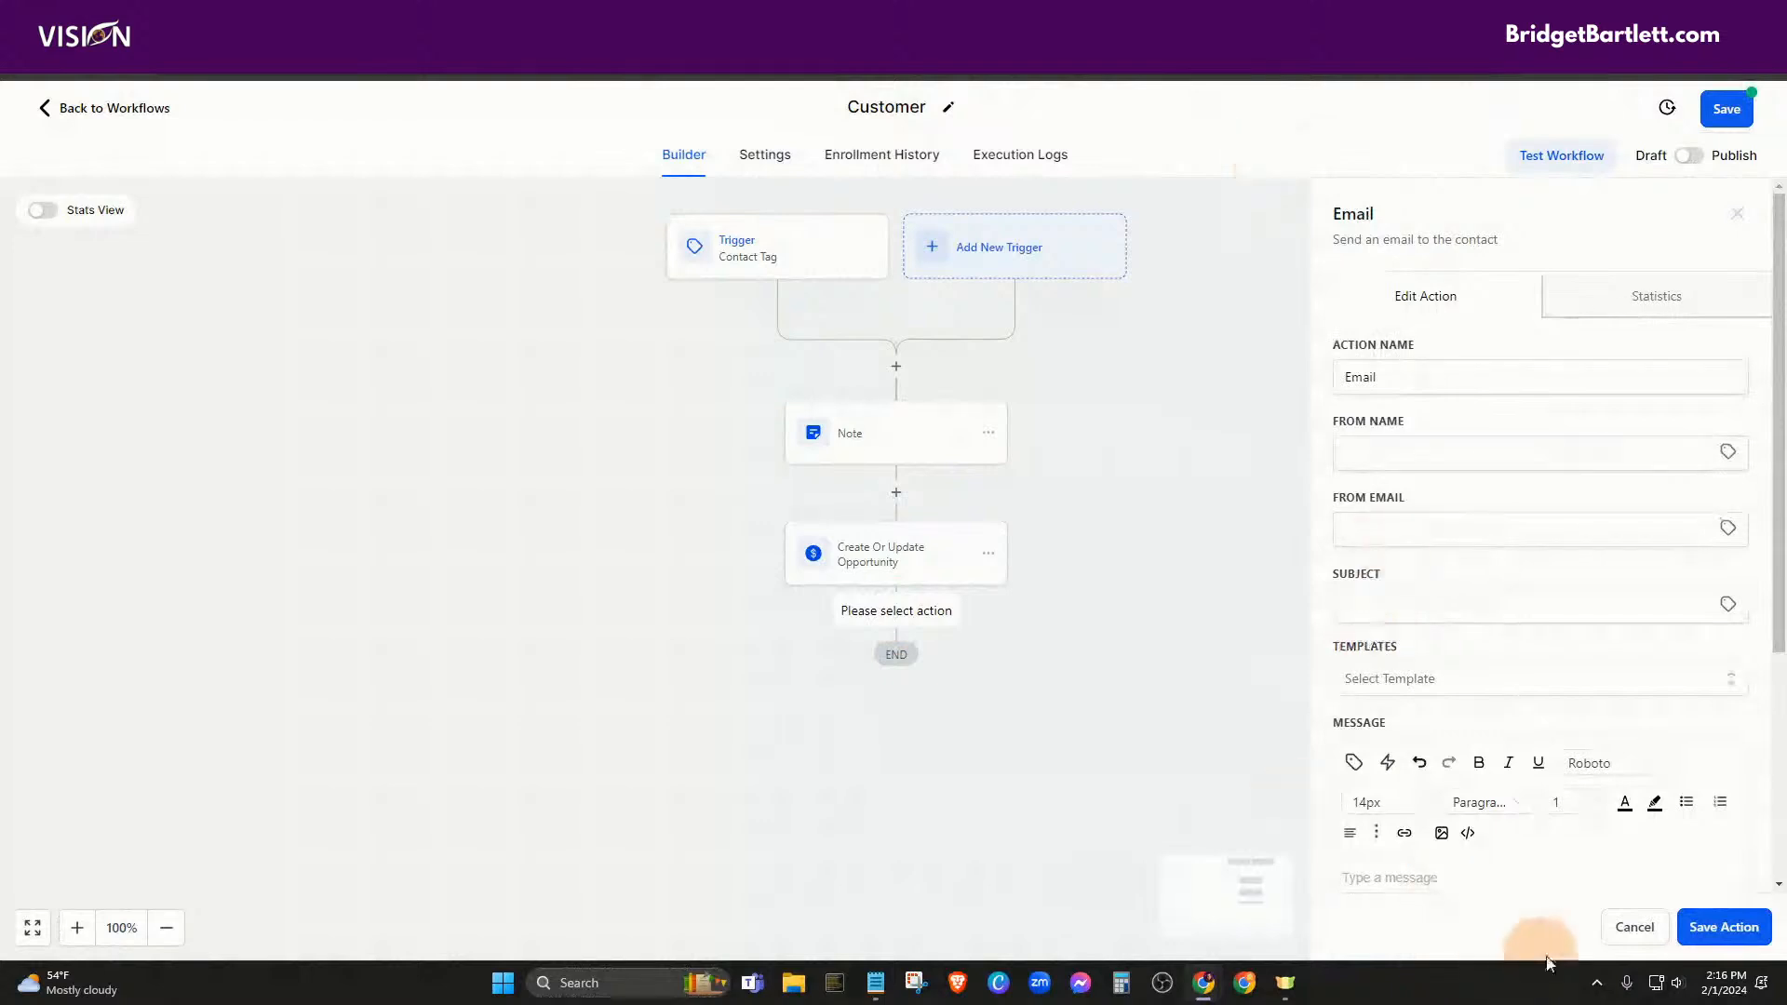
{"action": "left_click", "coordinate": [1635, 927]}
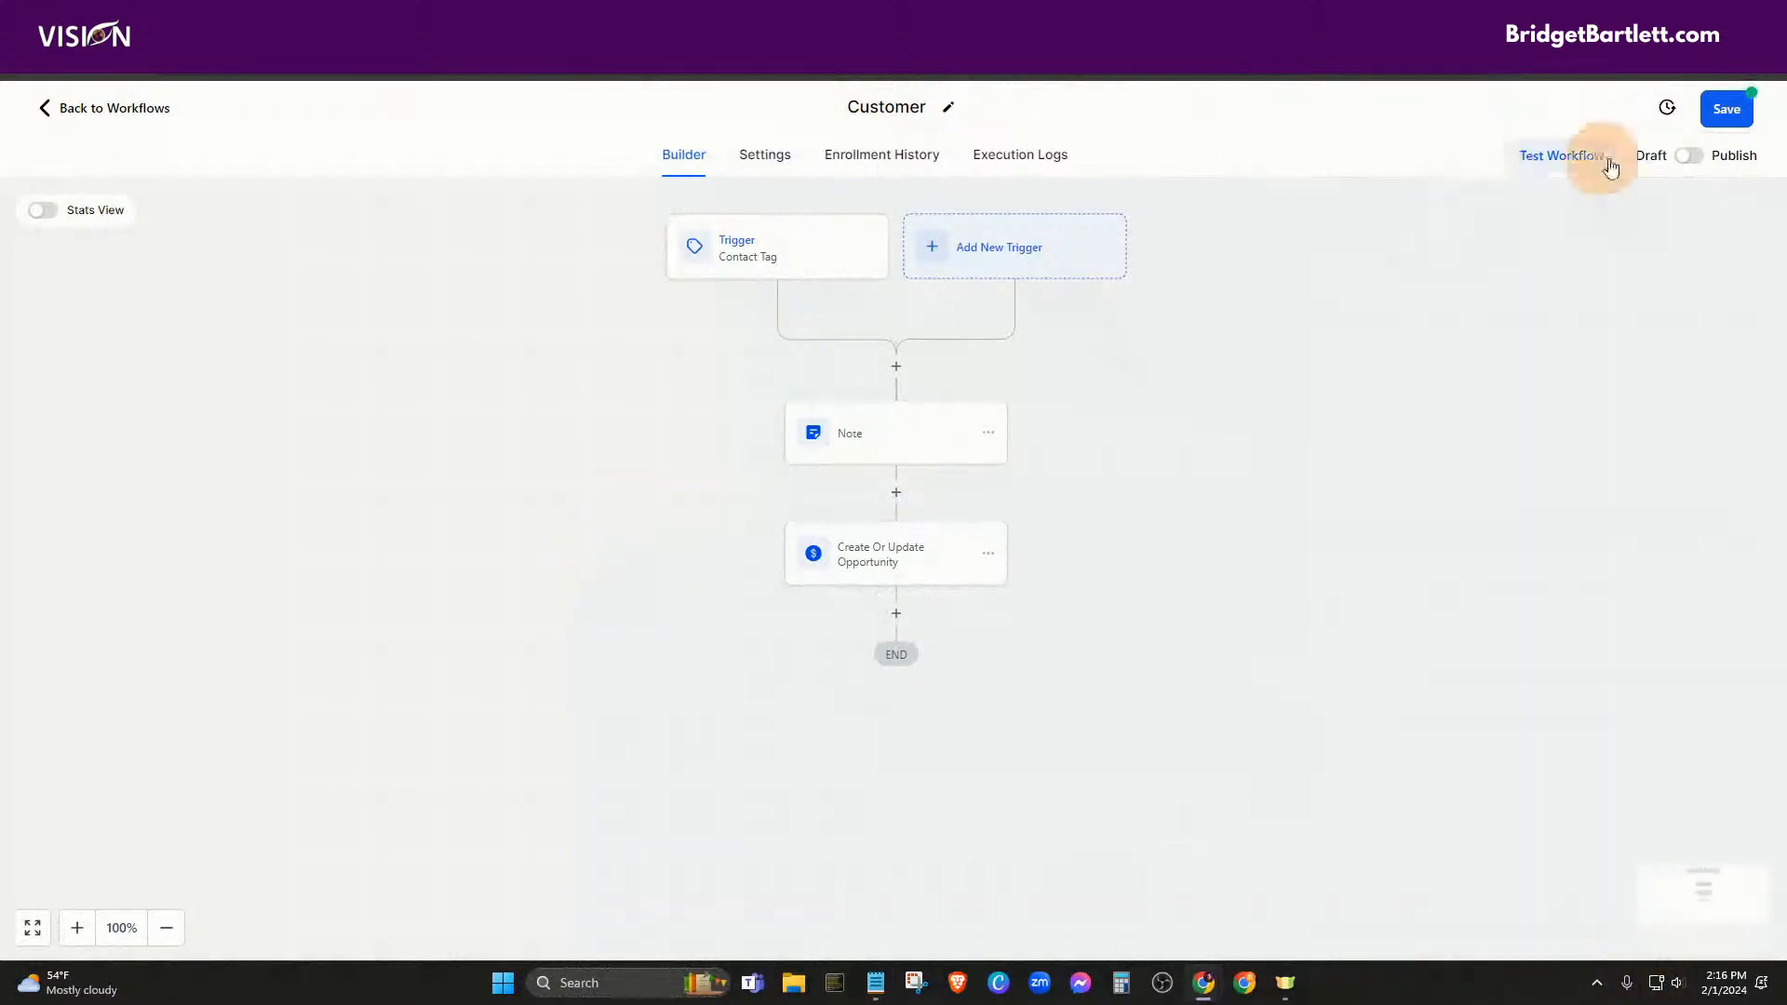
Save and publish the Customer workflow, then return to the workflows list
{"action": "left_click", "coordinate": [1726, 109]}
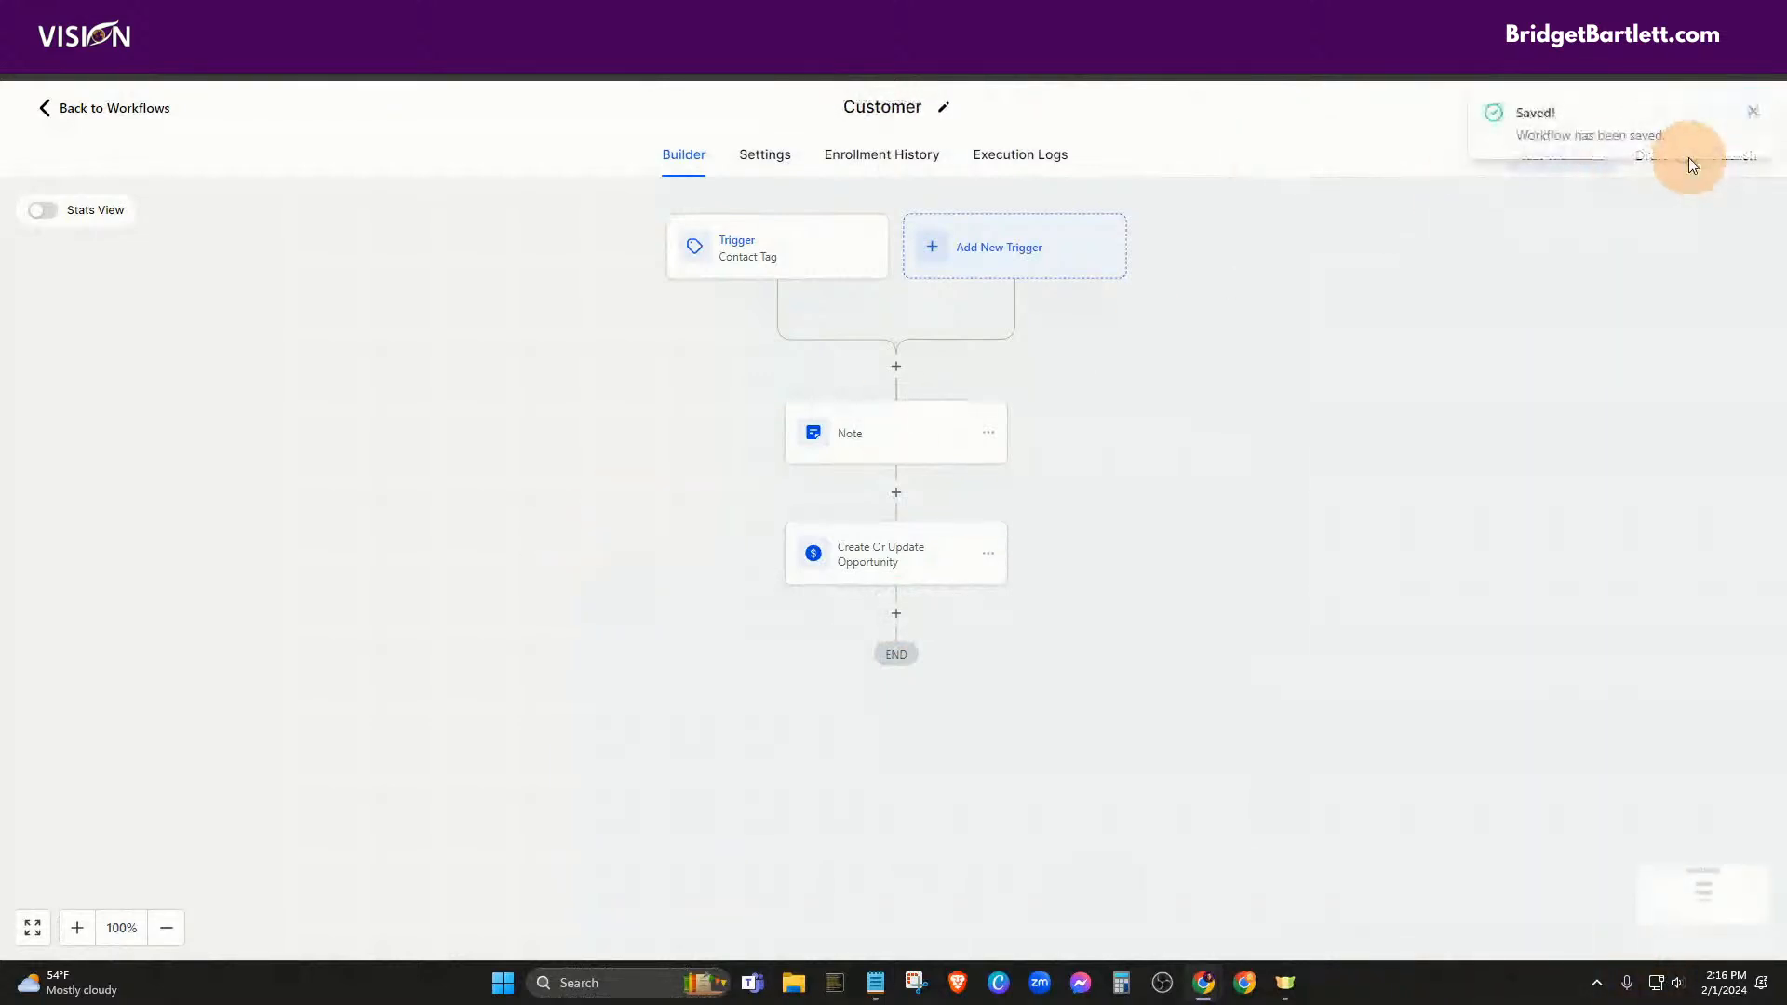
{"action": "left_click", "coordinate": [1704, 167]}
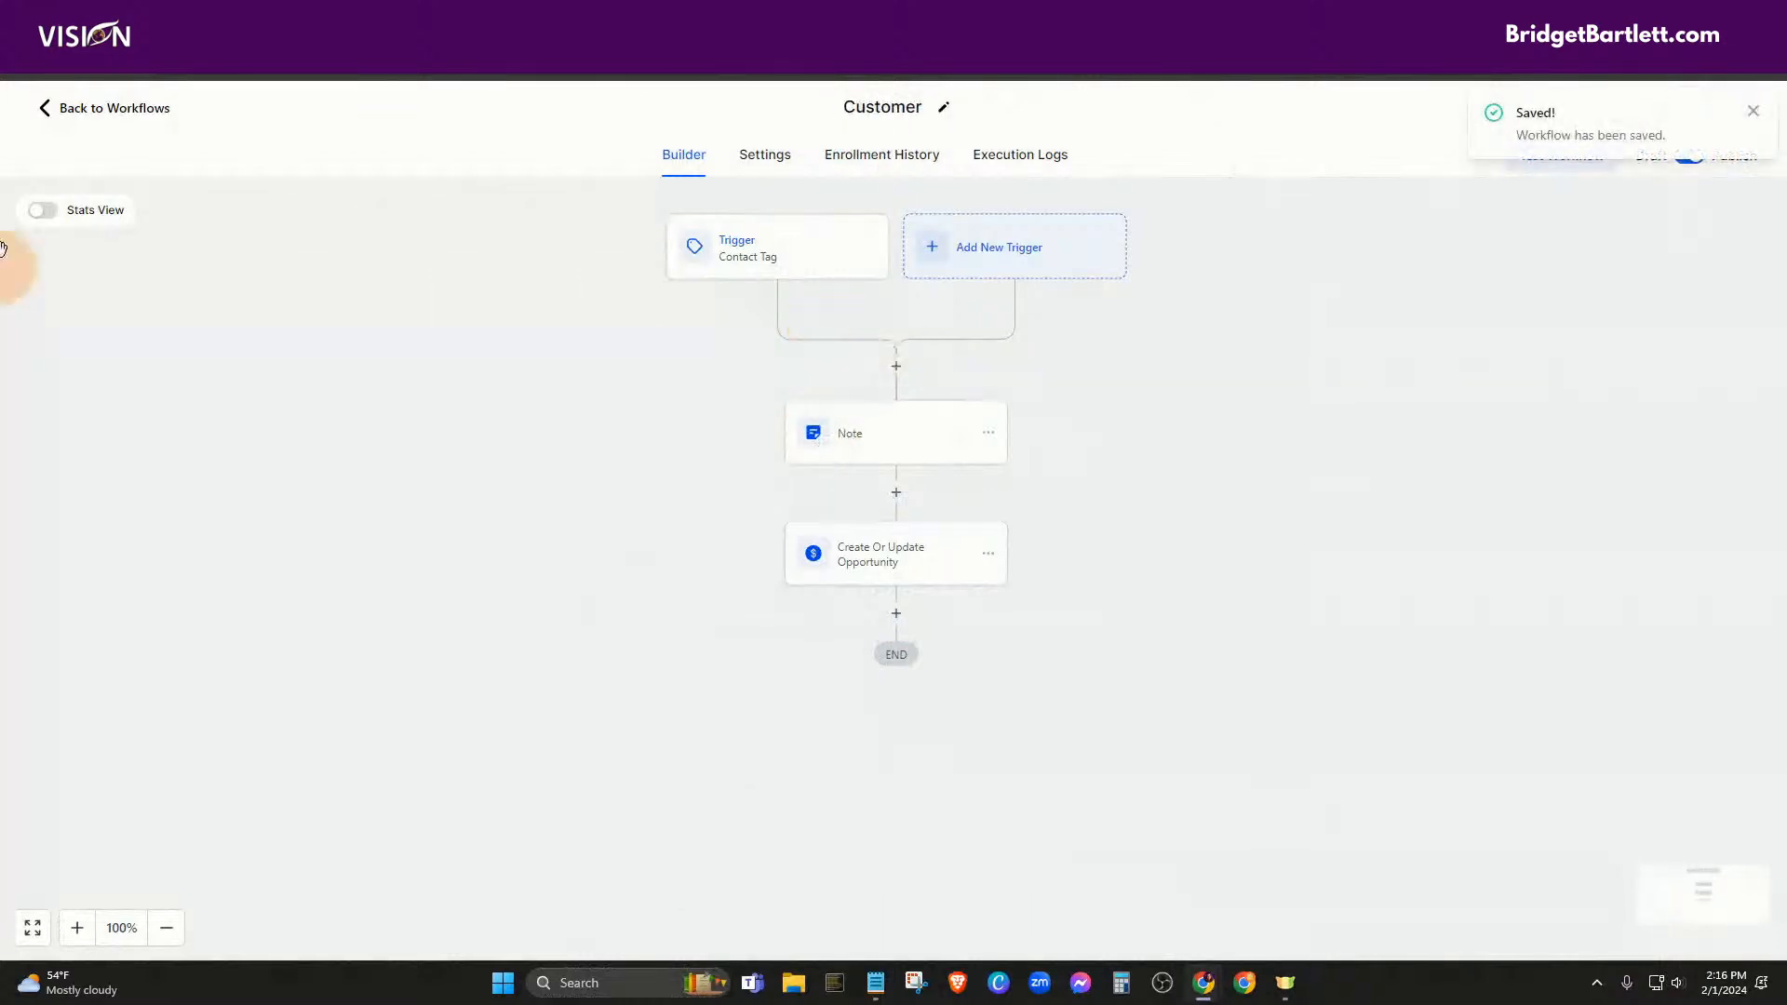
{"action": "left_click", "coordinate": [93, 113]}
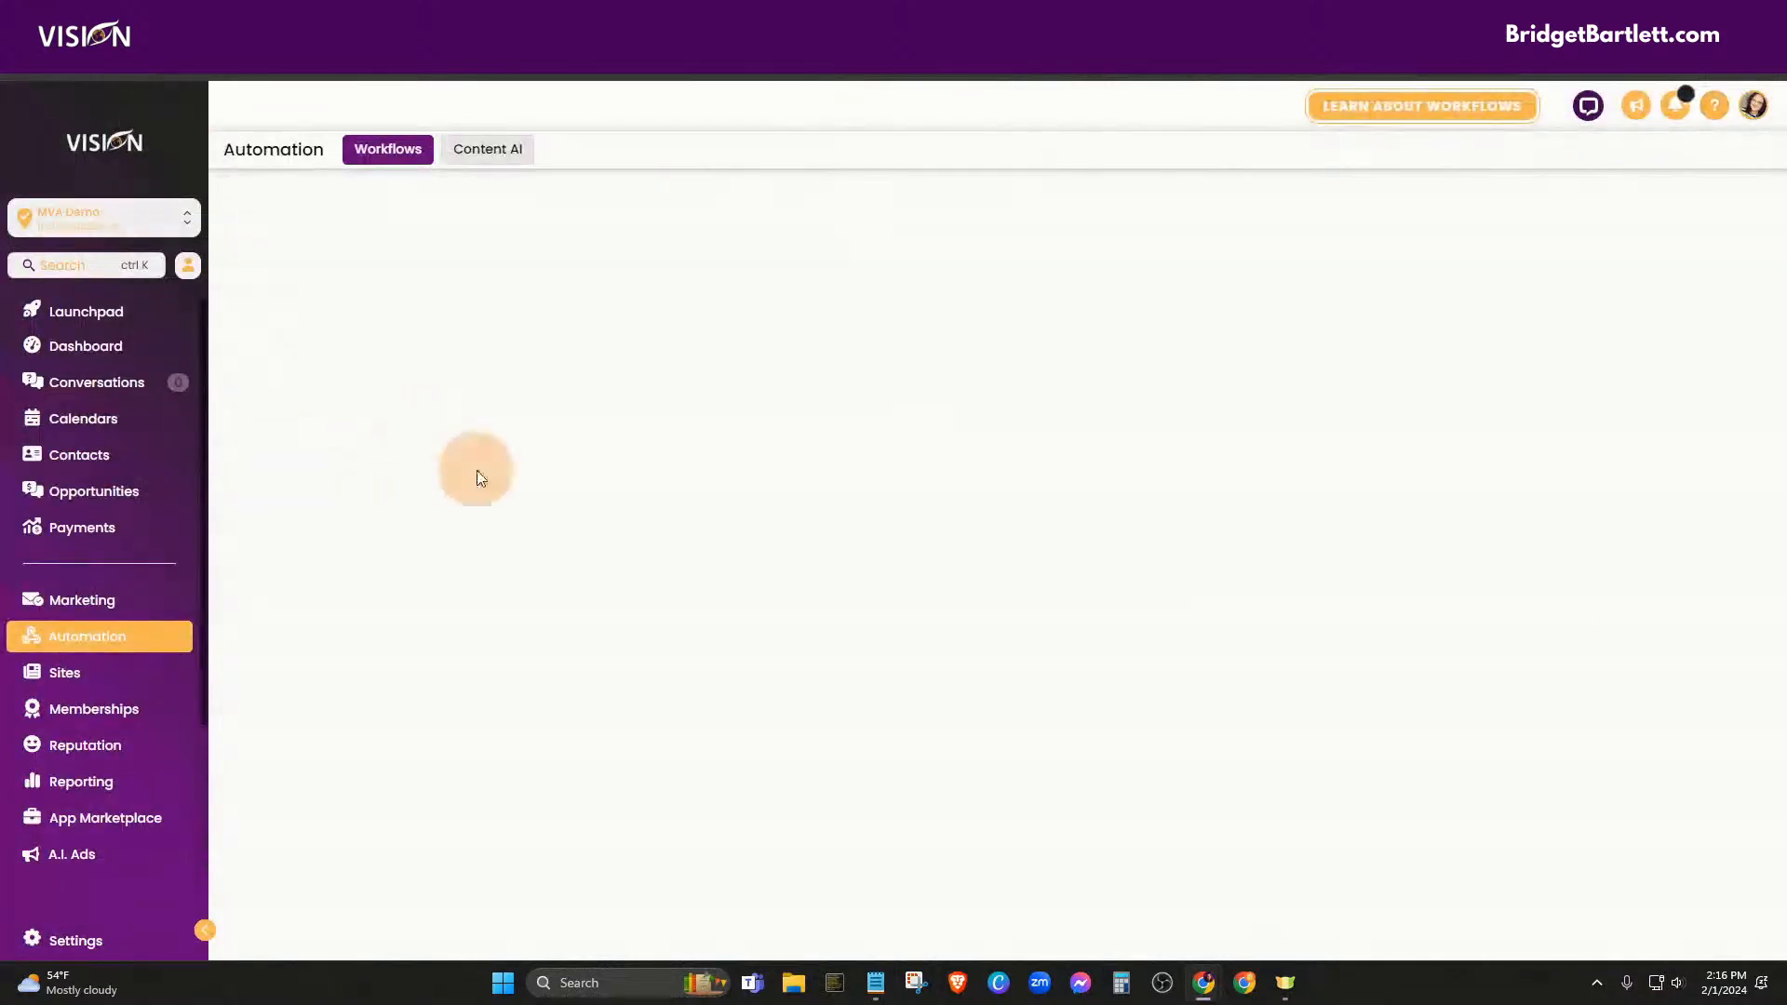
Create a blank workflow from scratch and rename it 'Canceled'
{"action": "left_click", "coordinate": [1490, 212]}
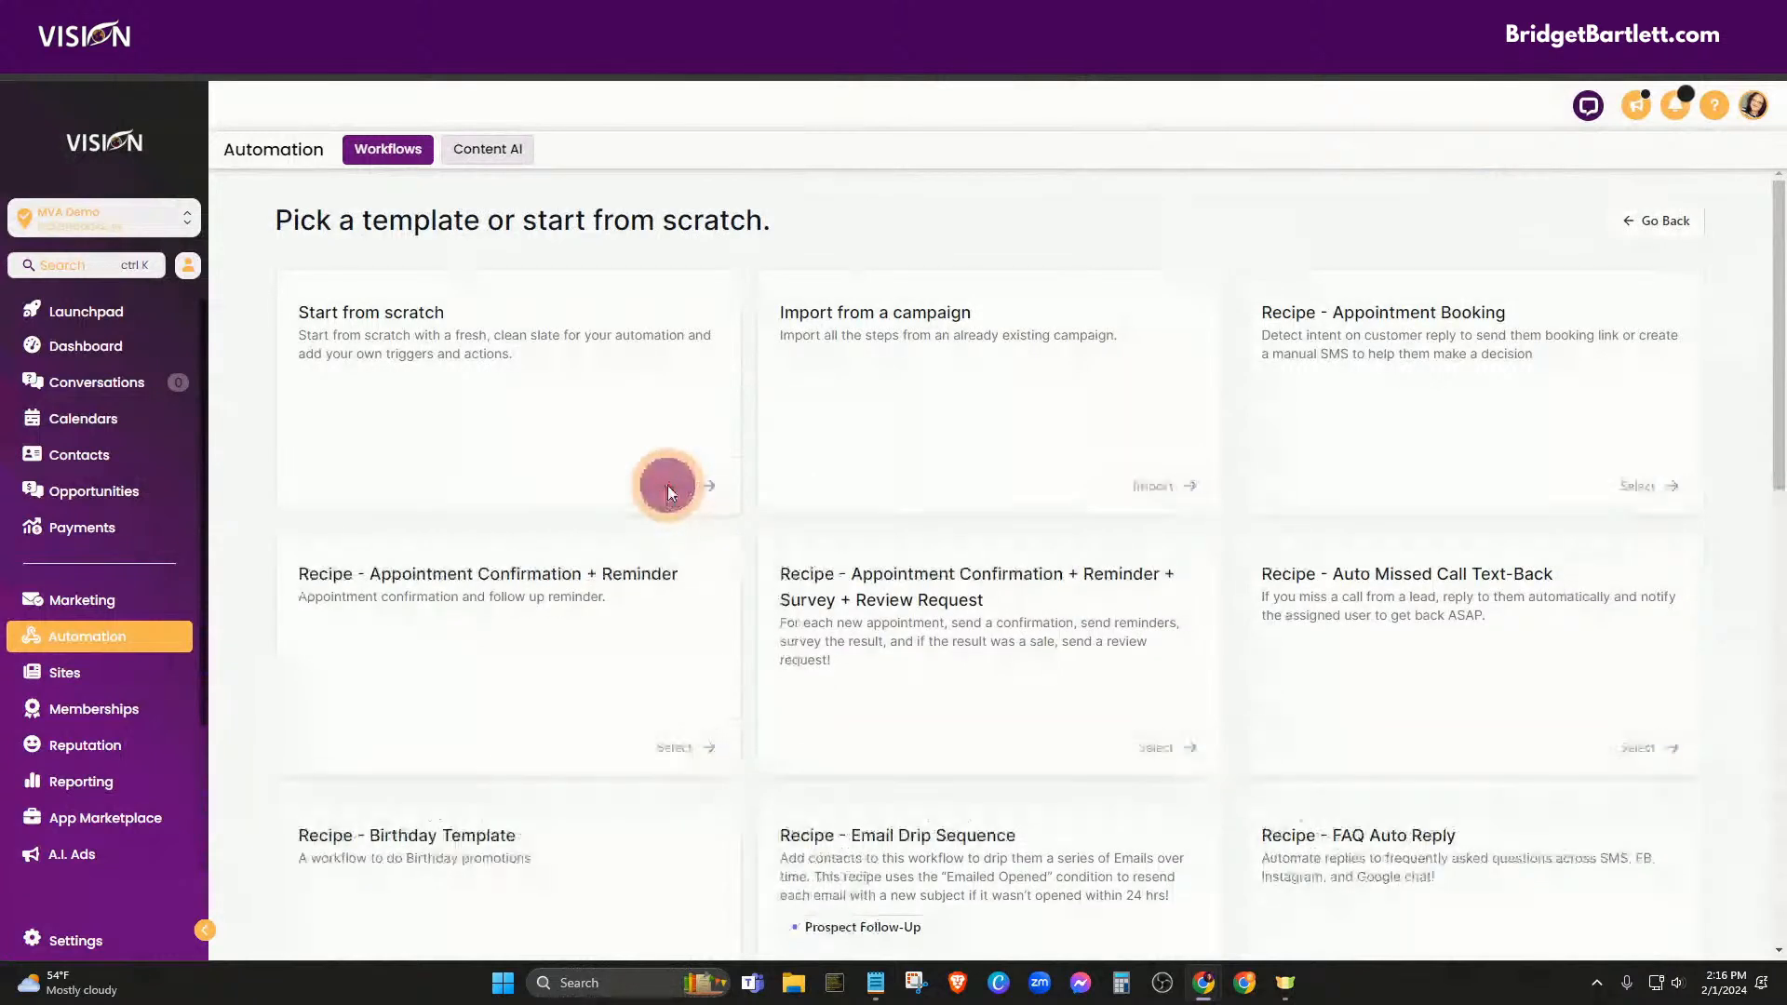
{"action": "left_click", "coordinate": [670, 488]}
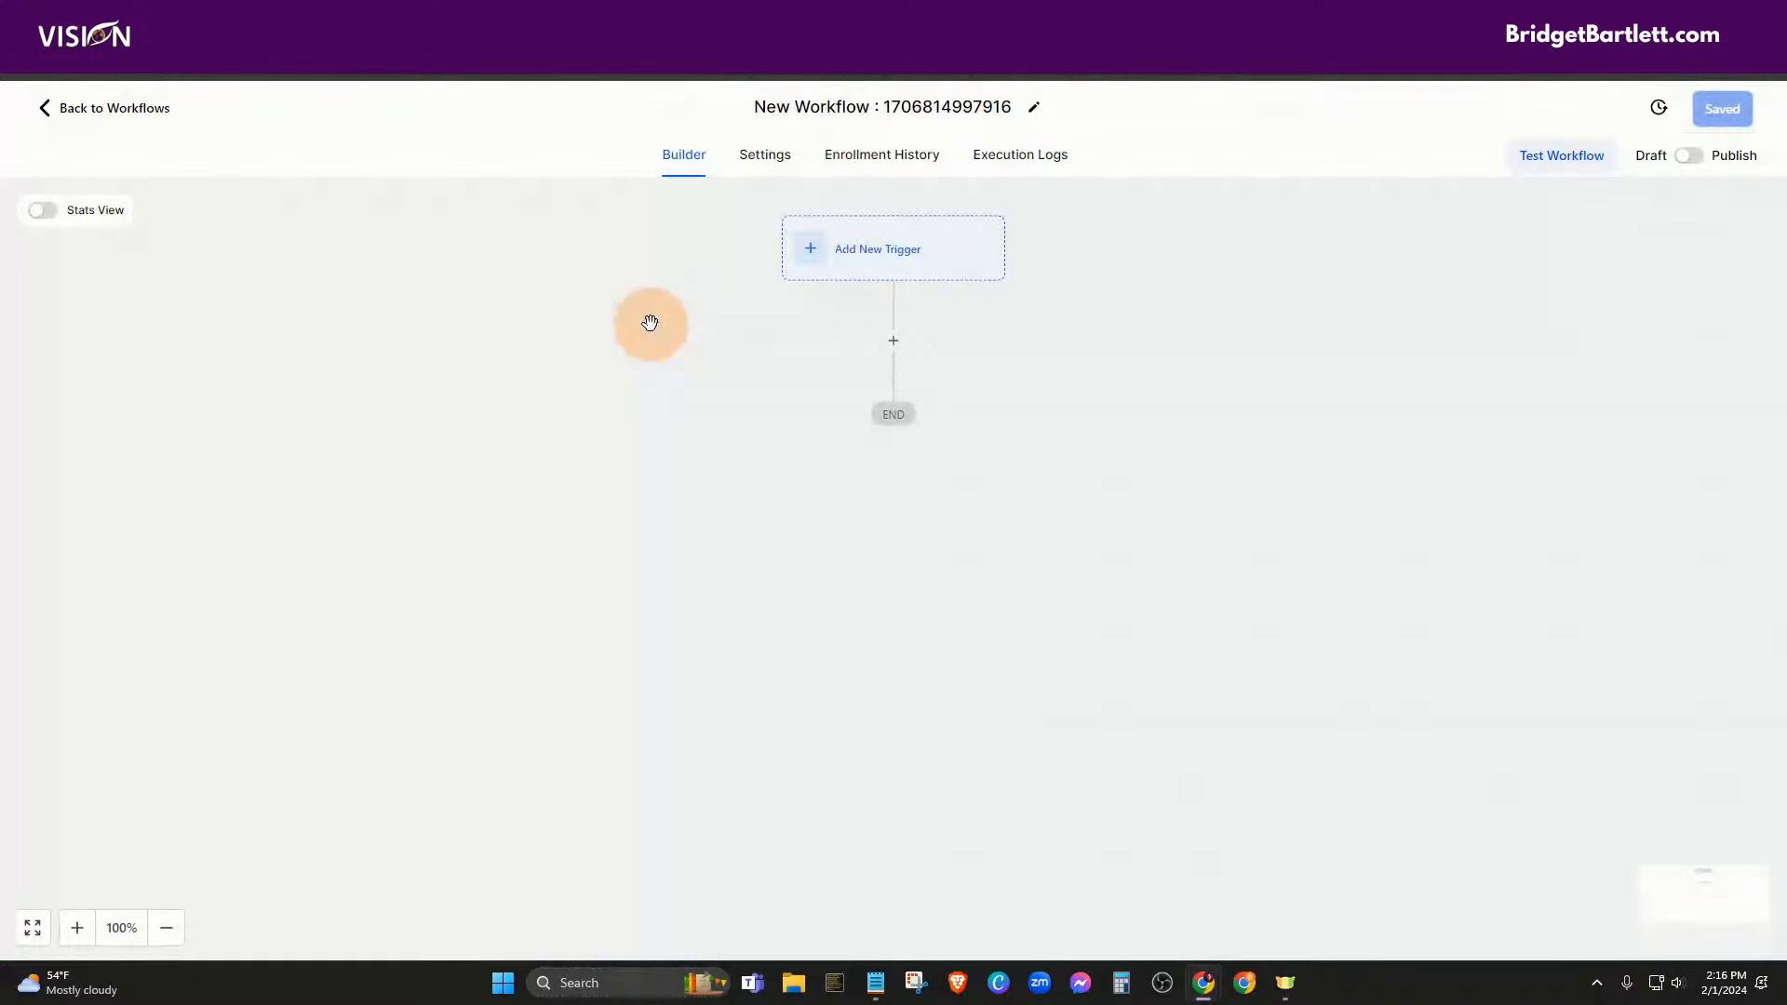
{"action": "left_click", "coordinate": [760, 108]}
{"action": "left_click_drag", "start_coordinate": [759, 108], "coordinate": [1006, 124]}
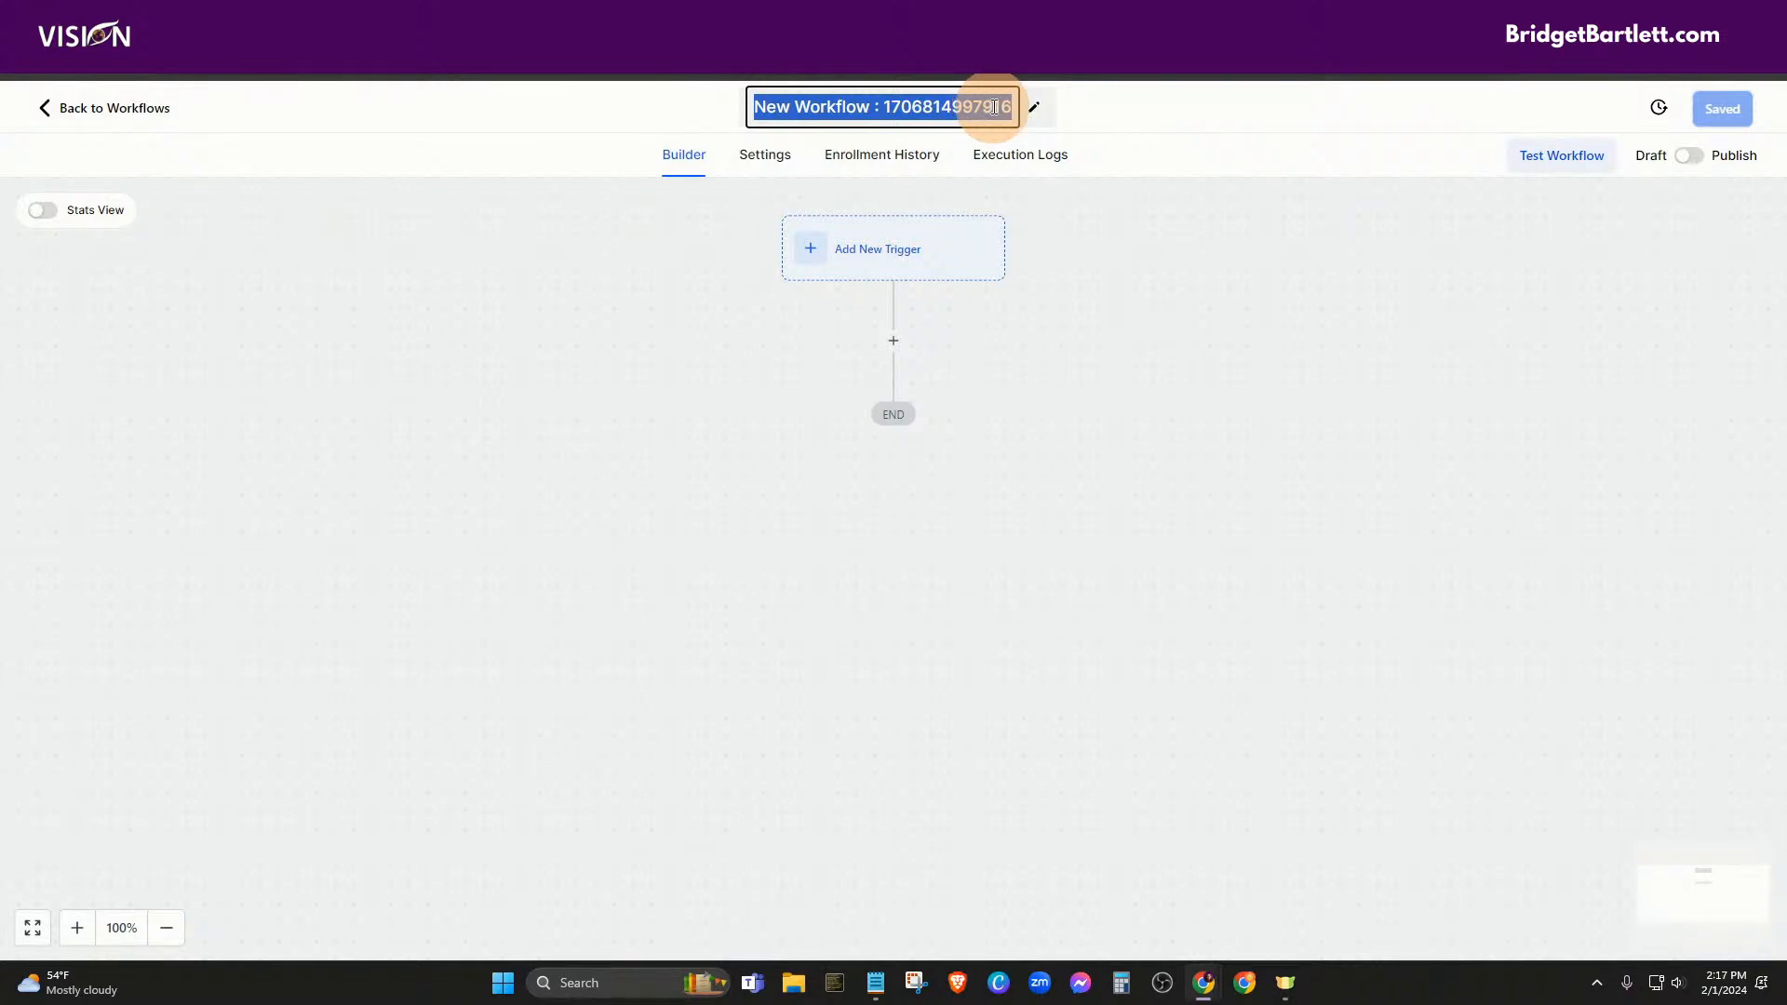
{"action": "type", "text": "Canceled"}
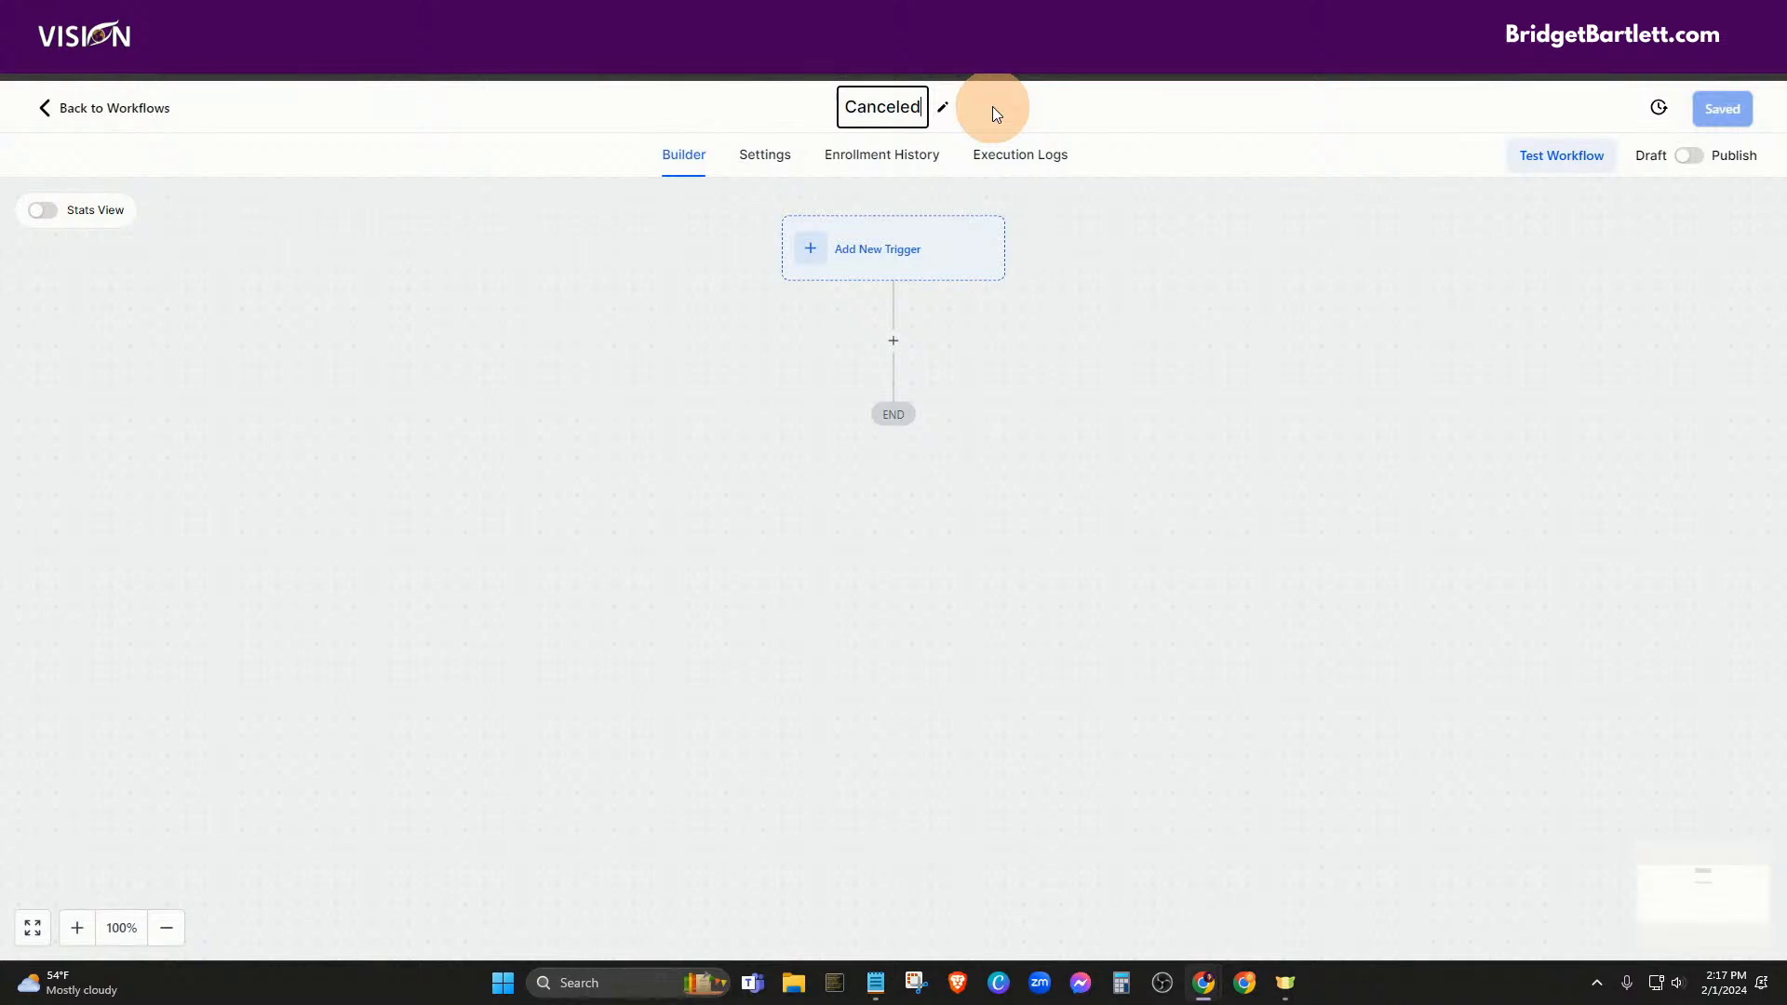
{"action": "left_click", "coordinate": [1072, 112]}
{"action": "left_click", "coordinate": [876, 262]}
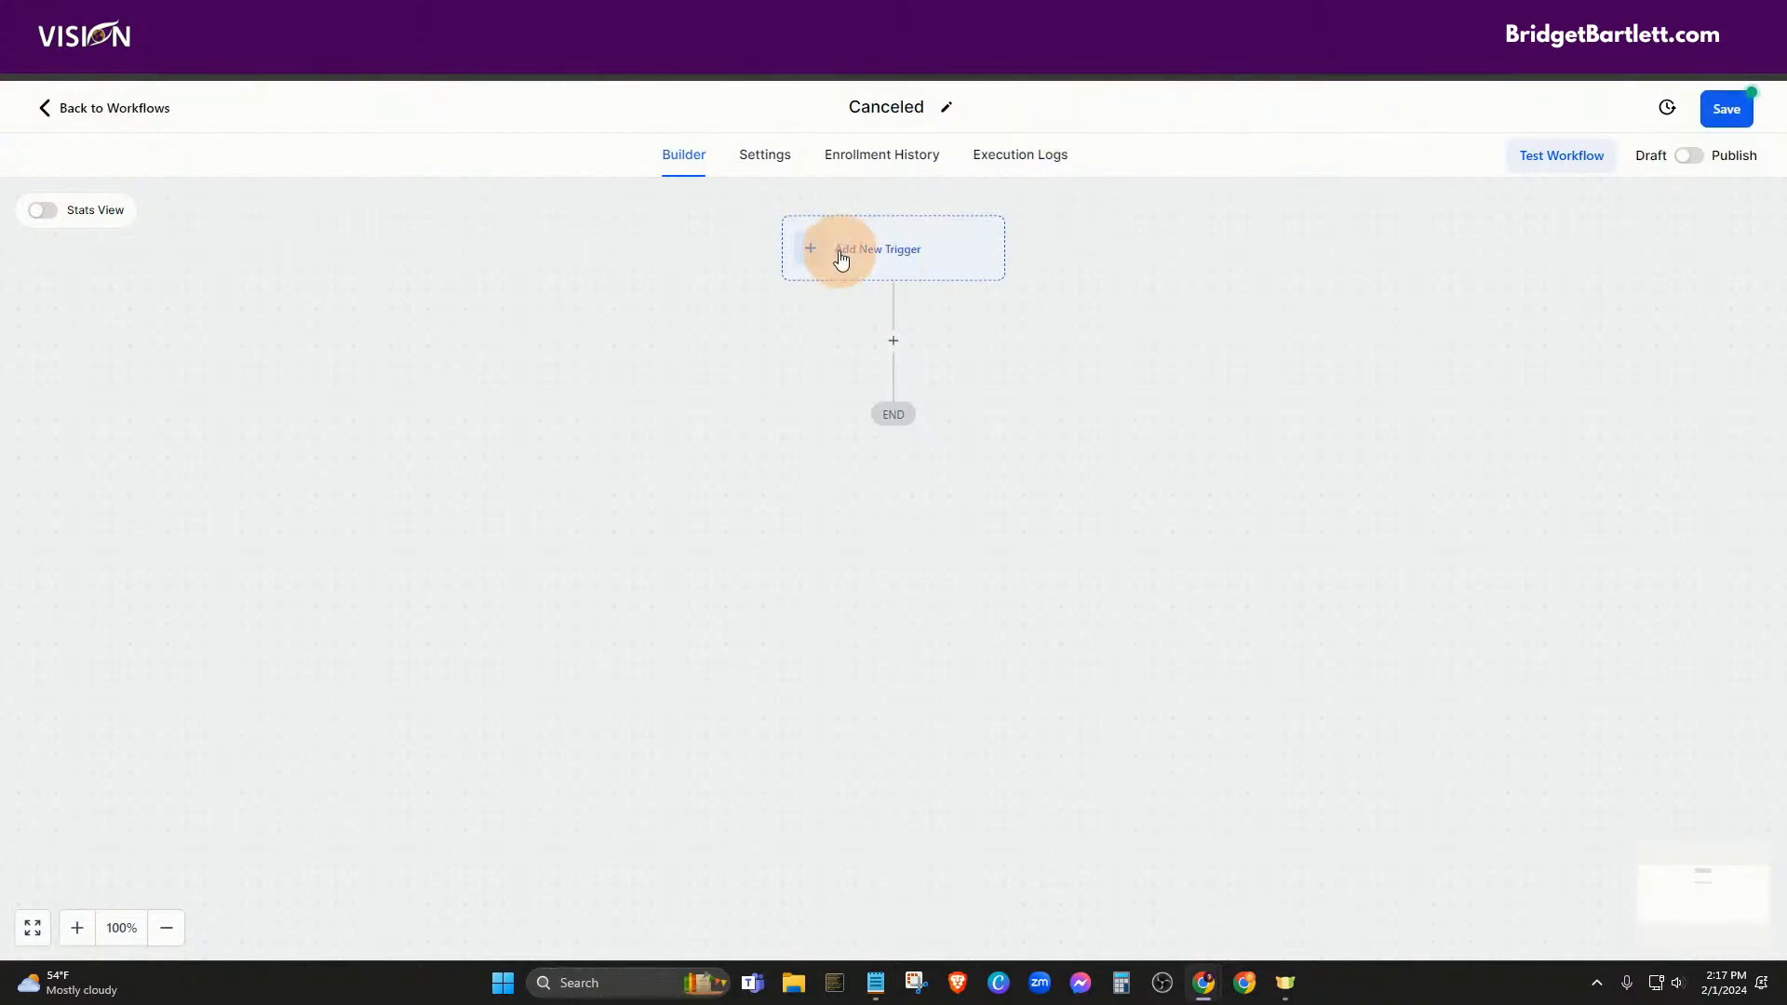
Choose the Payment Received trigger and filter it to Payment Status is Failed
{"action": "left_click", "coordinate": [841, 258]}
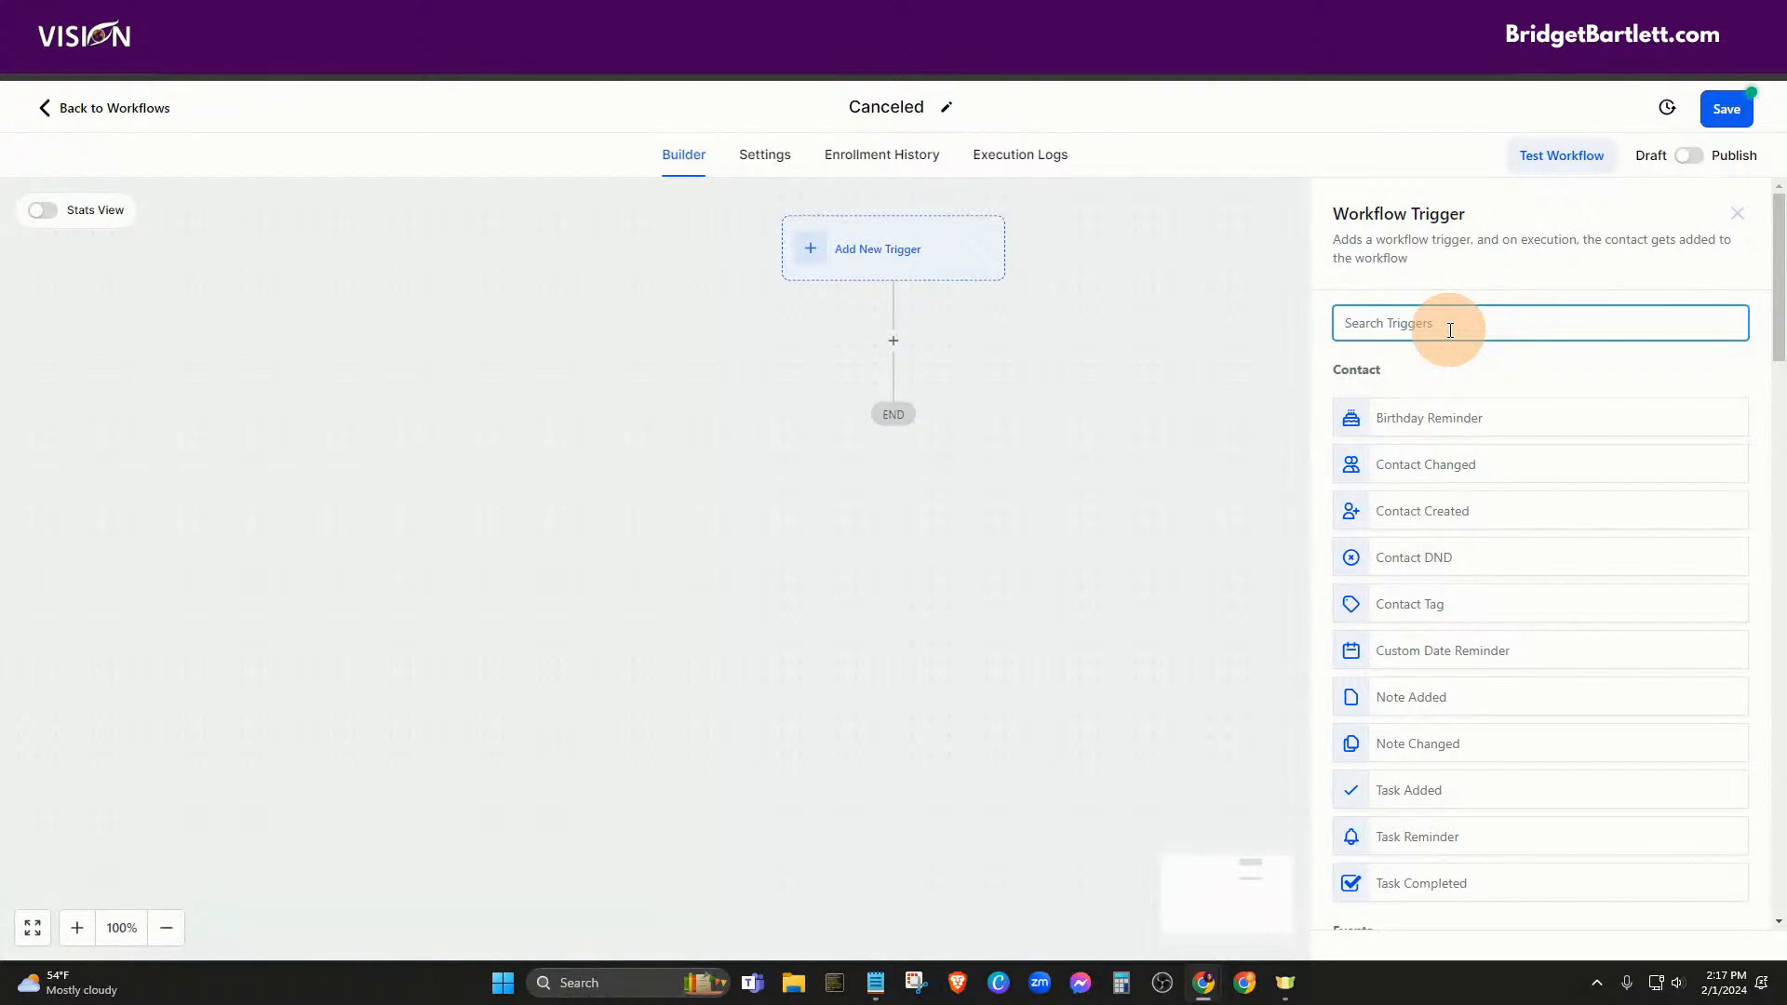
{"action": "type", "text": "pay"}
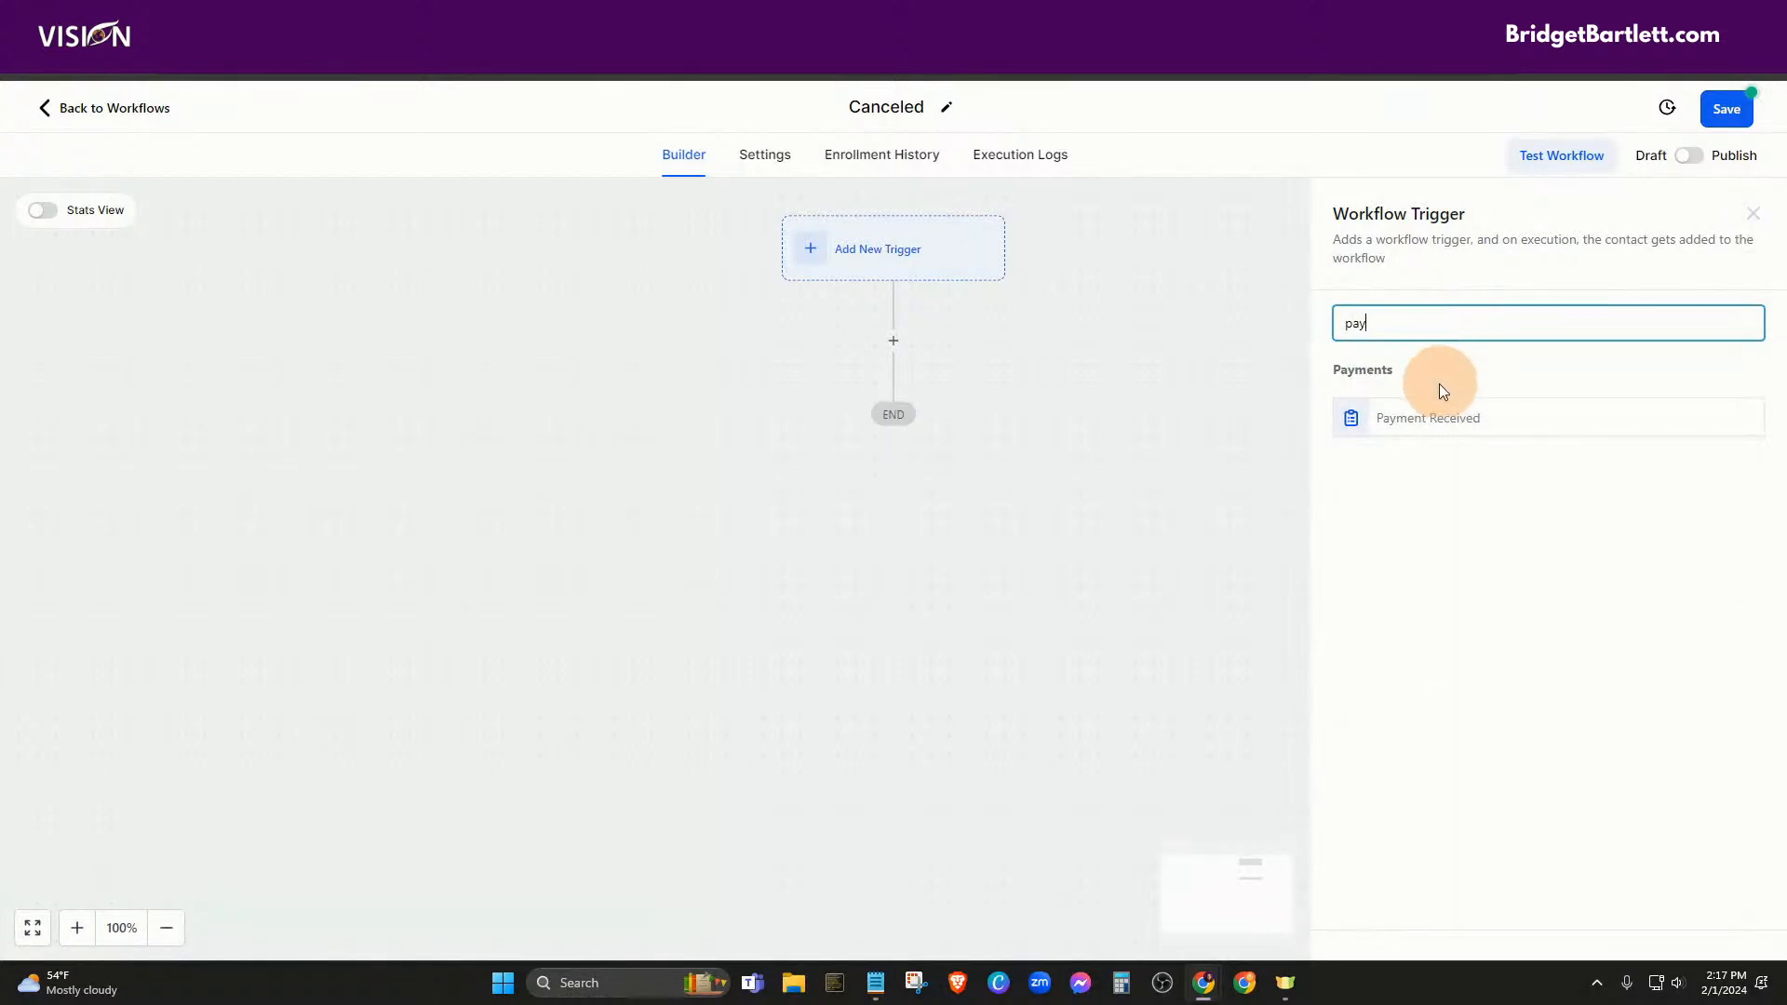
{"action": "left_click", "coordinate": [1426, 421]}
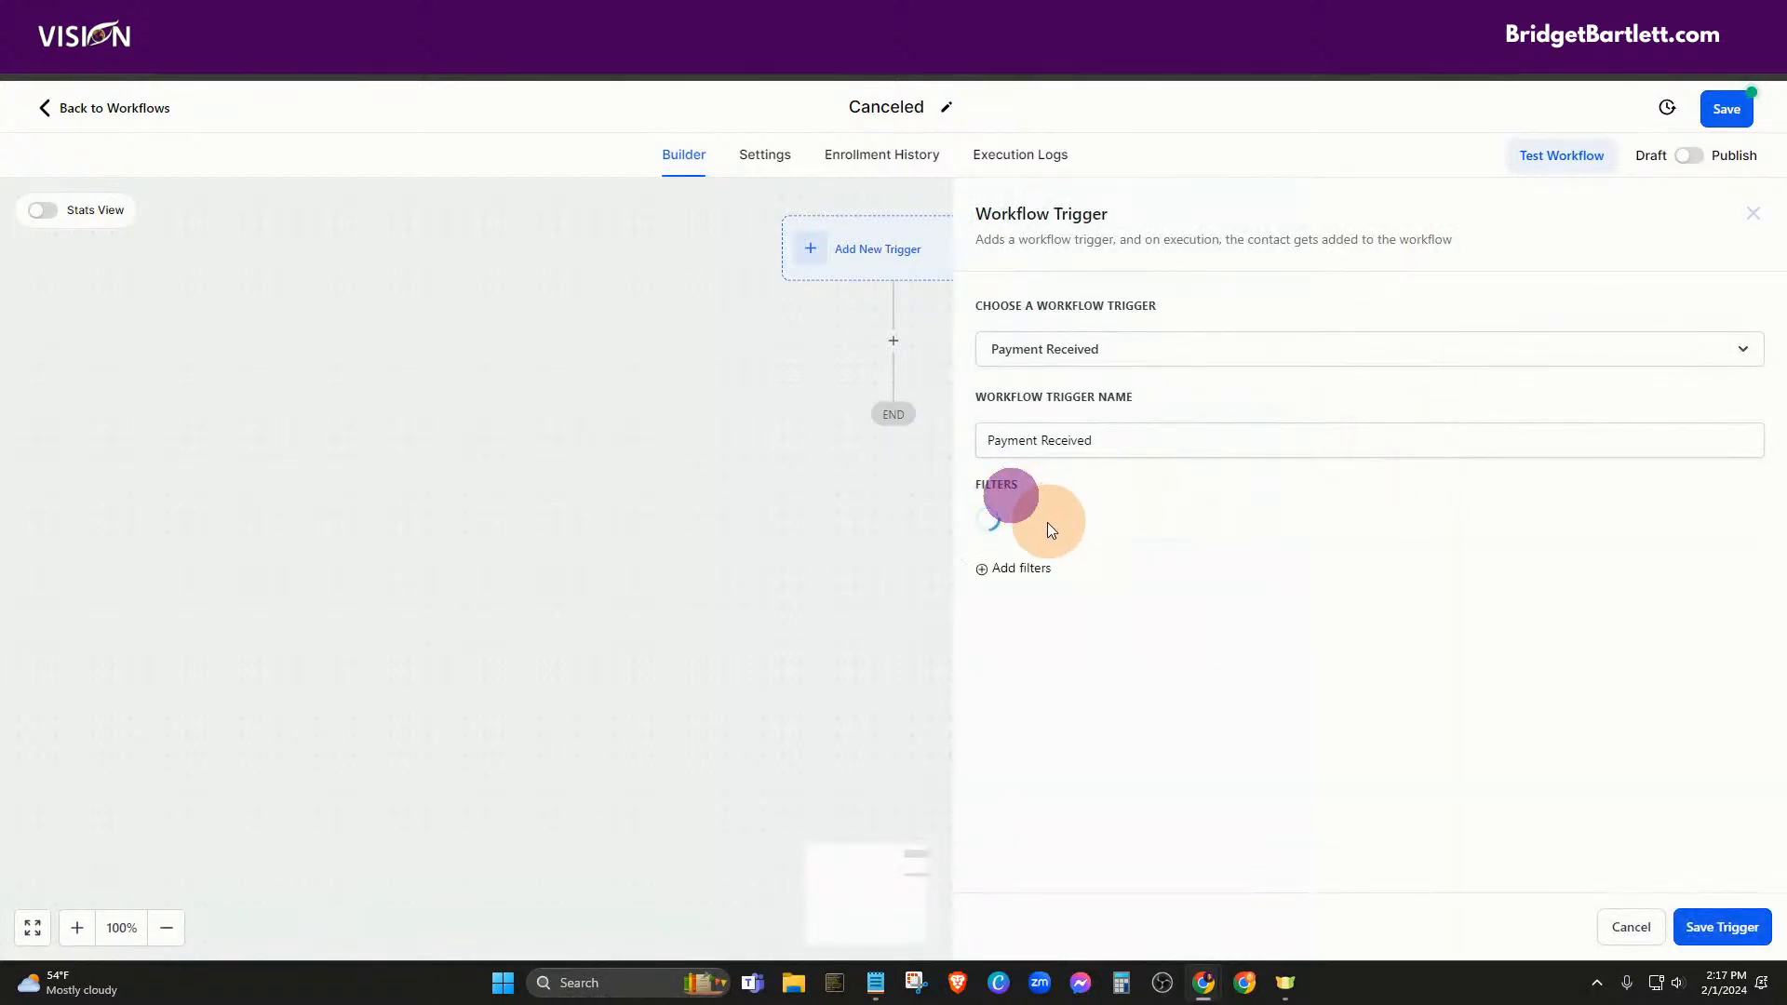
{"action": "left_click", "coordinate": [1021, 524]}
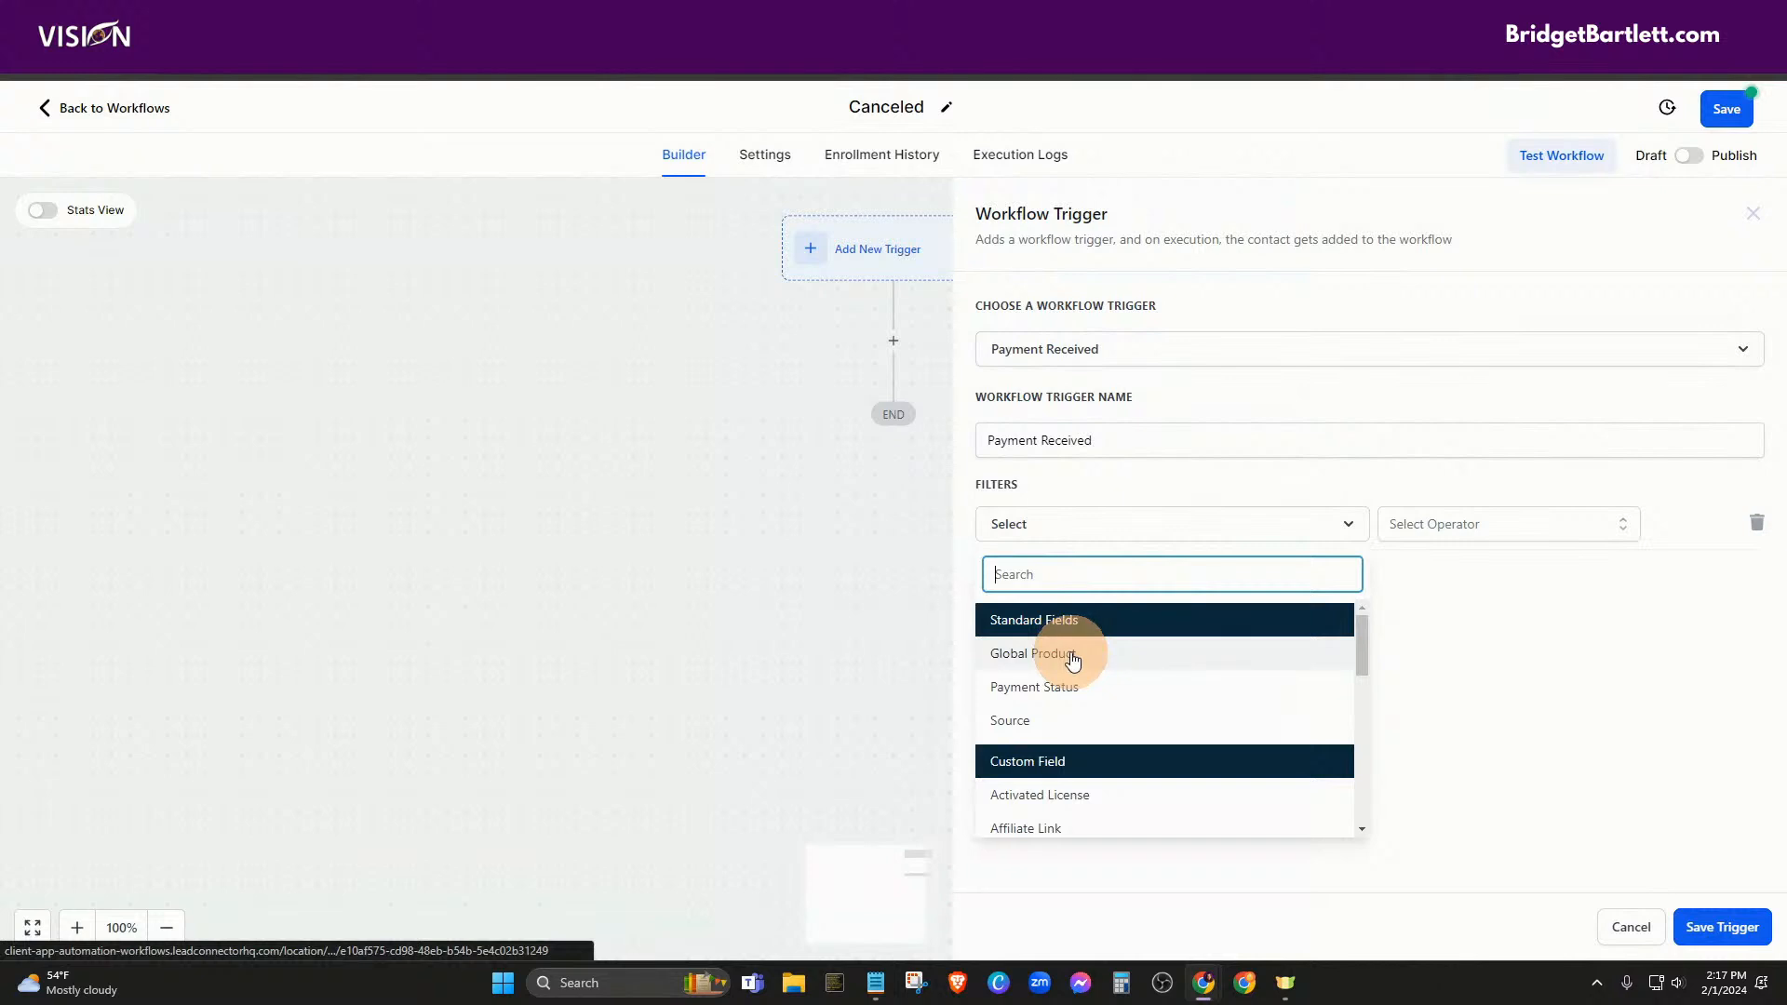
{"action": "left_click", "coordinate": [1058, 686]}
{"action": "left_click", "coordinate": [1446, 521]}
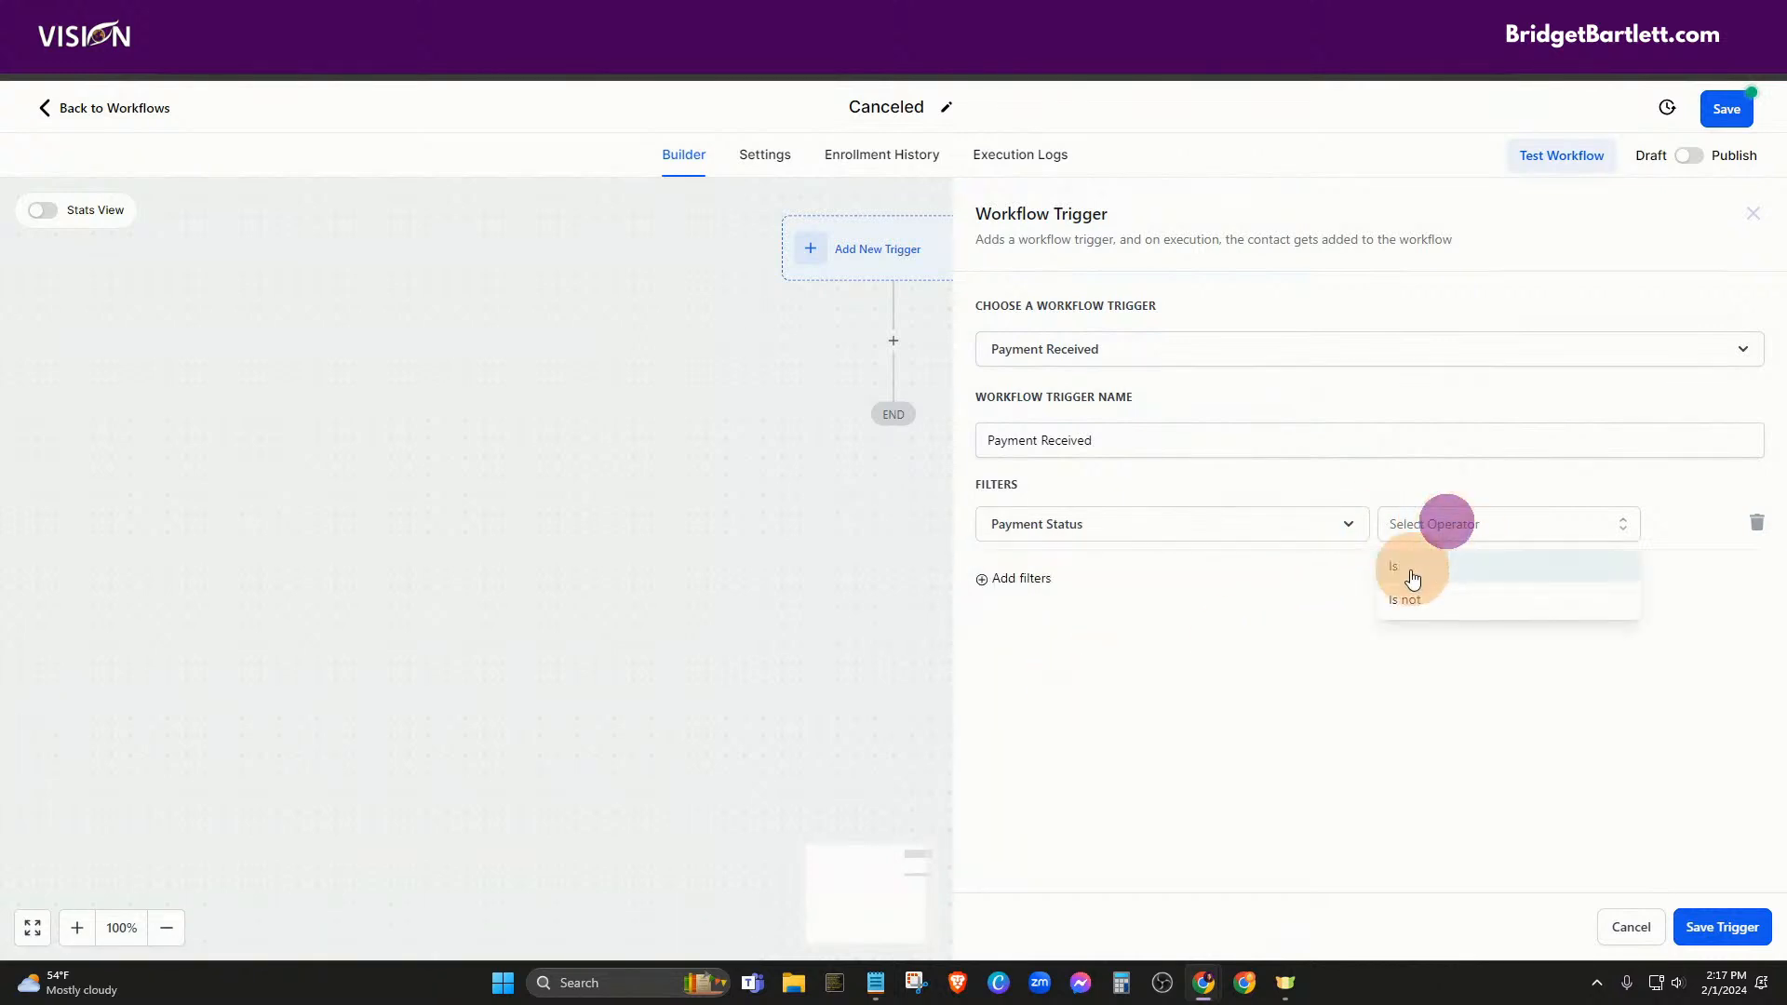
{"action": "left_click", "coordinate": [1403, 570]}
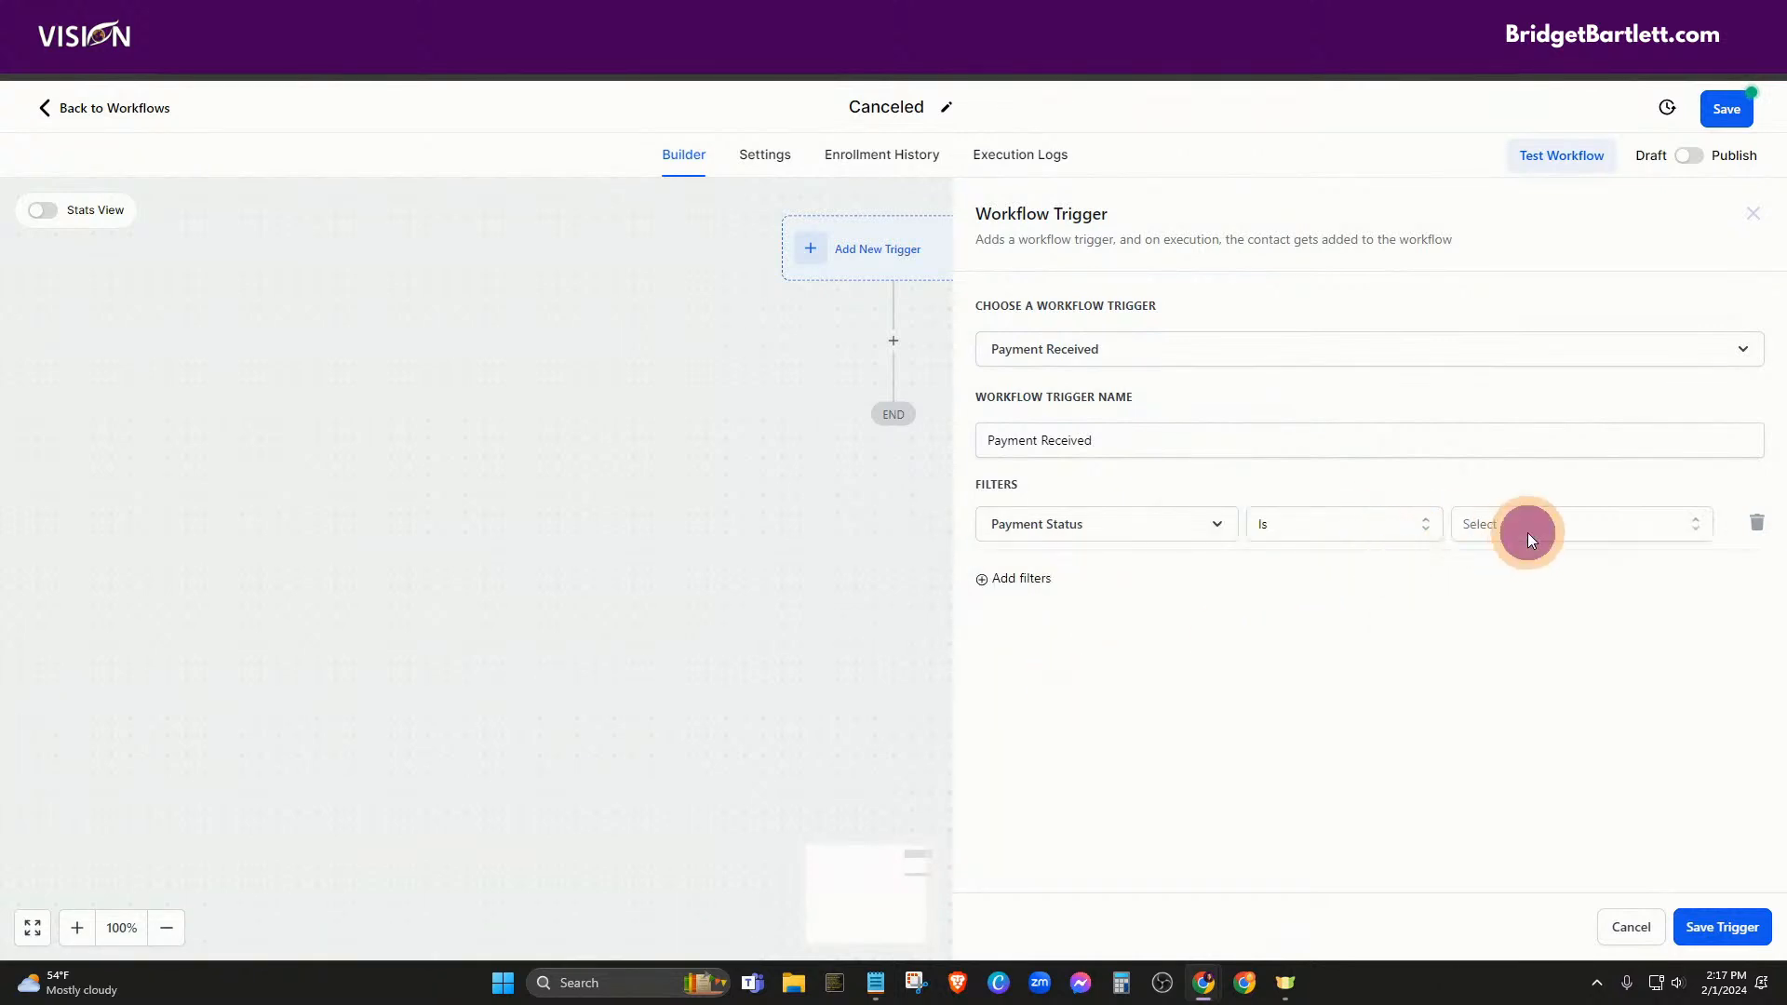
{"action": "left_click", "coordinate": [1527, 533]}
{"action": "left_click", "coordinate": [1507, 617]}
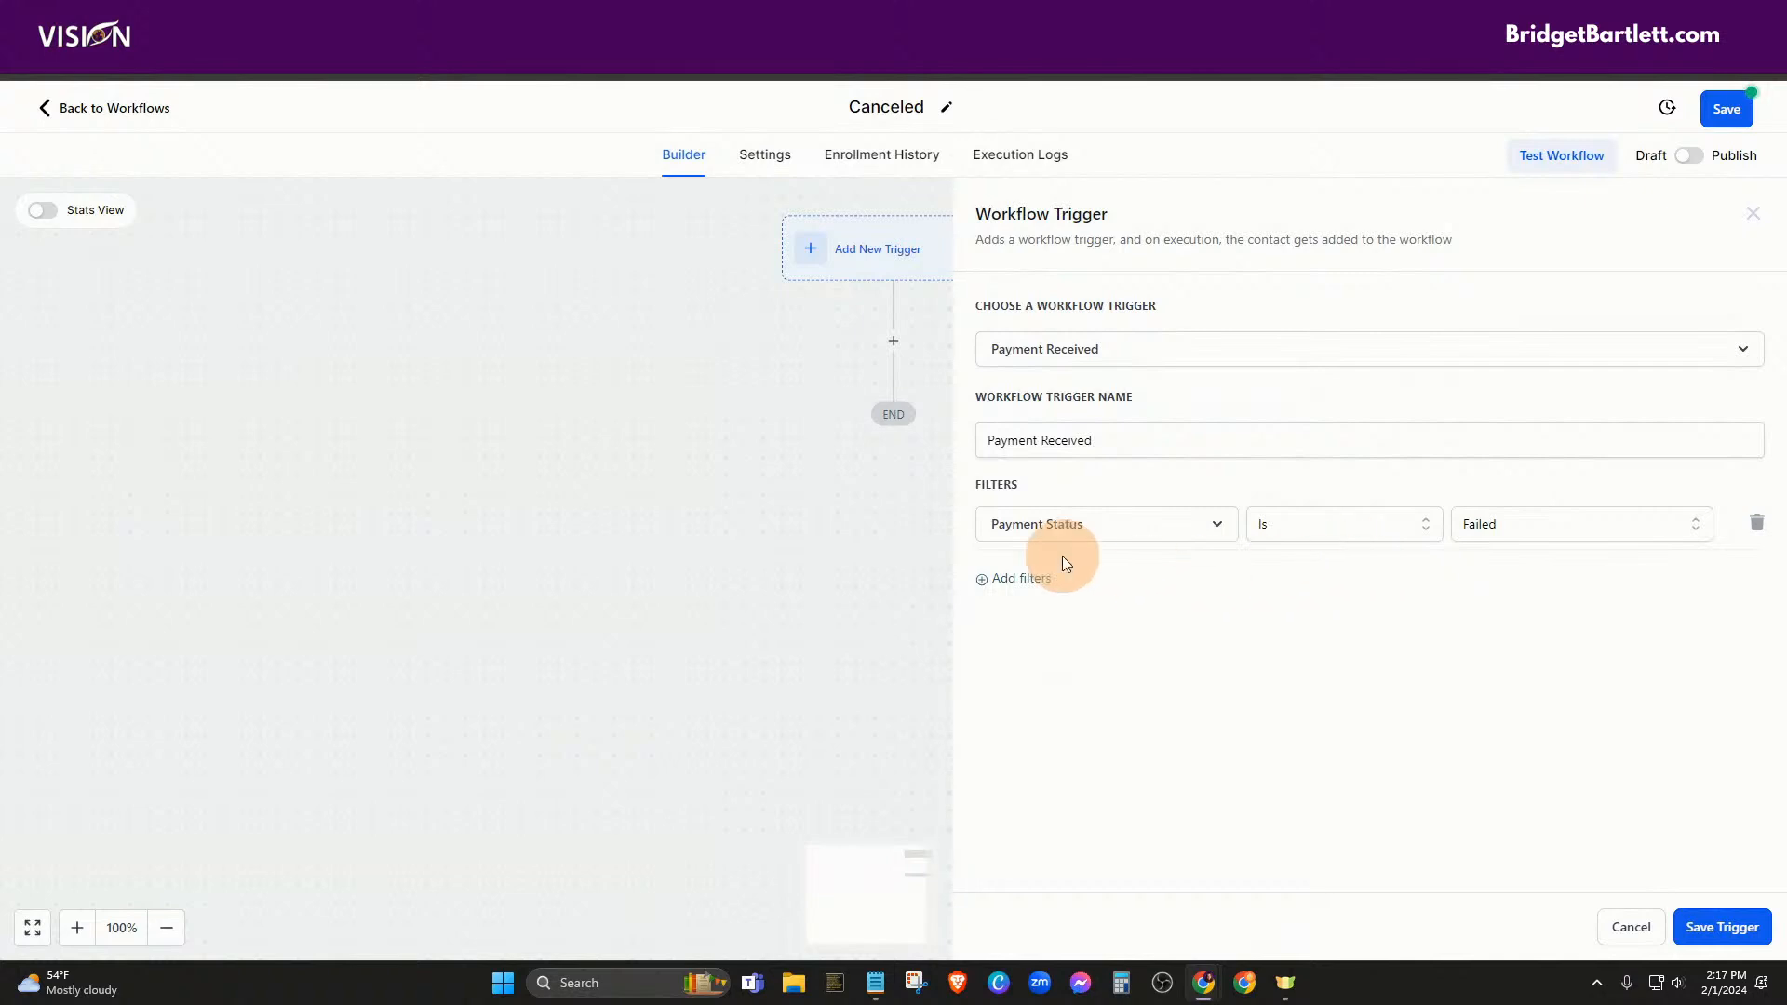
Change the filter to Payment Status is not Success, then cancel the trigger without saving
{"action": "left_click", "coordinate": [1057, 527]}
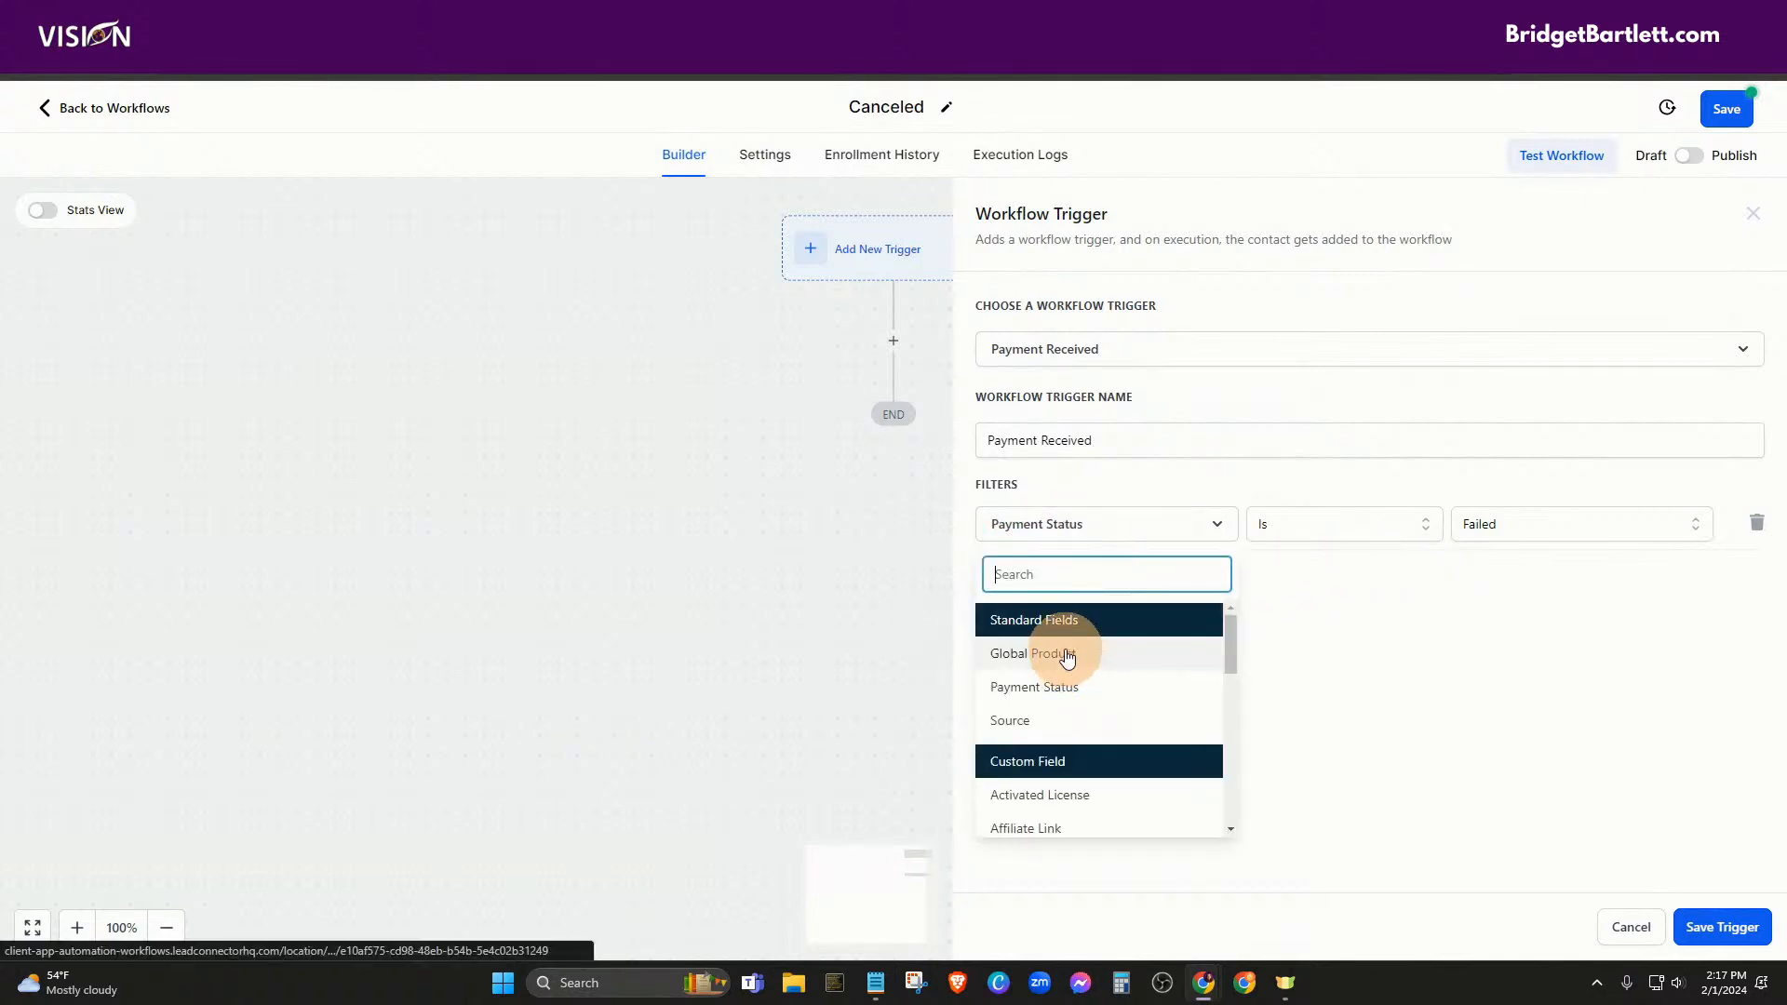
{"action": "left_click", "coordinate": [1055, 694]}
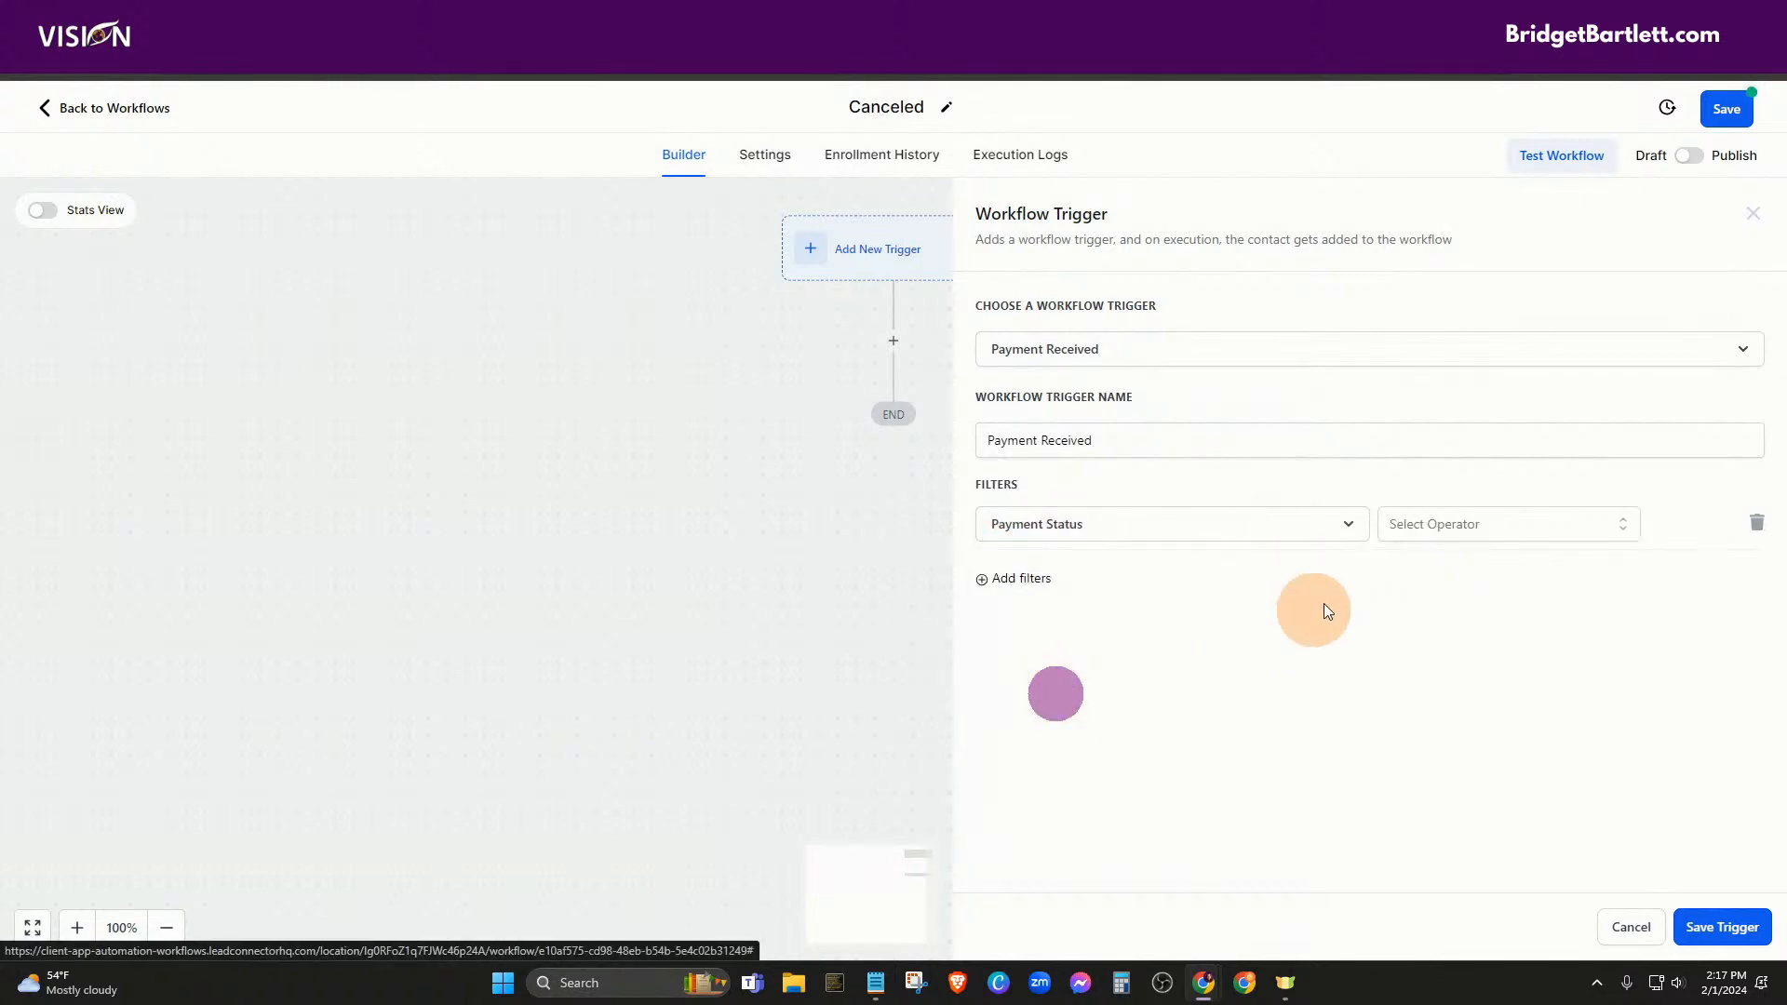
{"action": "left_click", "coordinate": [1459, 536]}
{"action": "left_click", "coordinate": [1414, 601]}
{"action": "left_click", "coordinate": [1547, 533]}
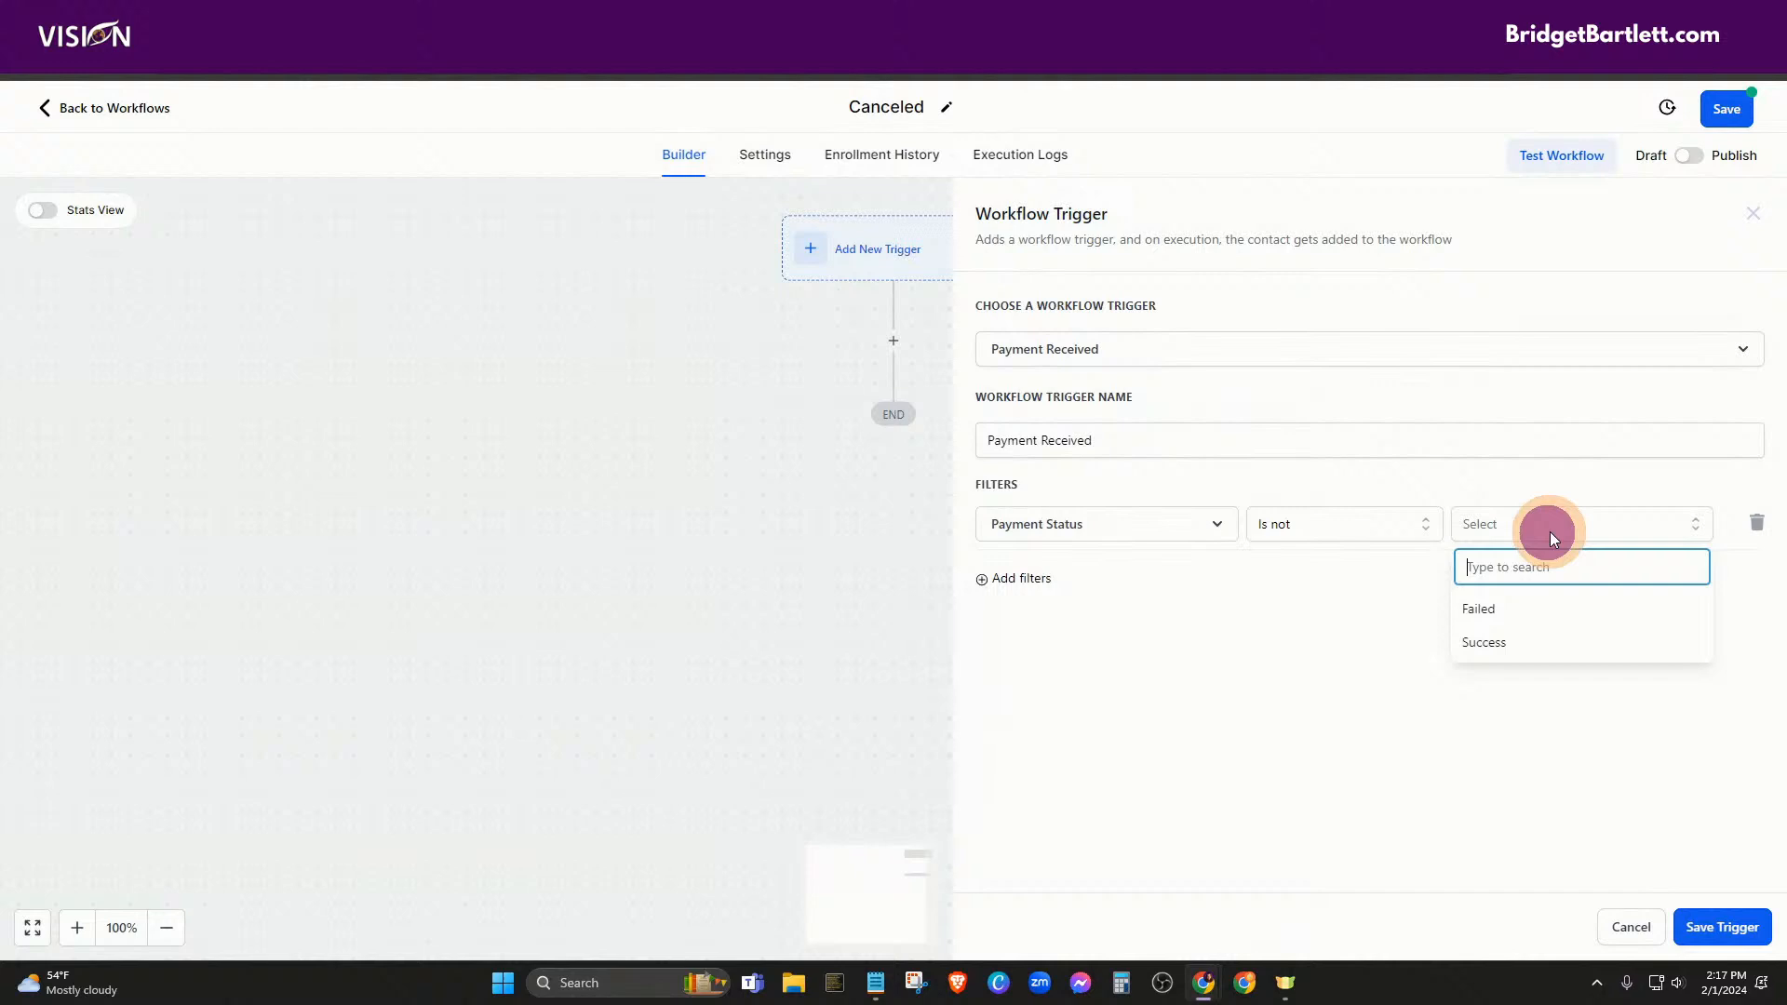
{"action": "left_click", "coordinate": [1505, 651]}
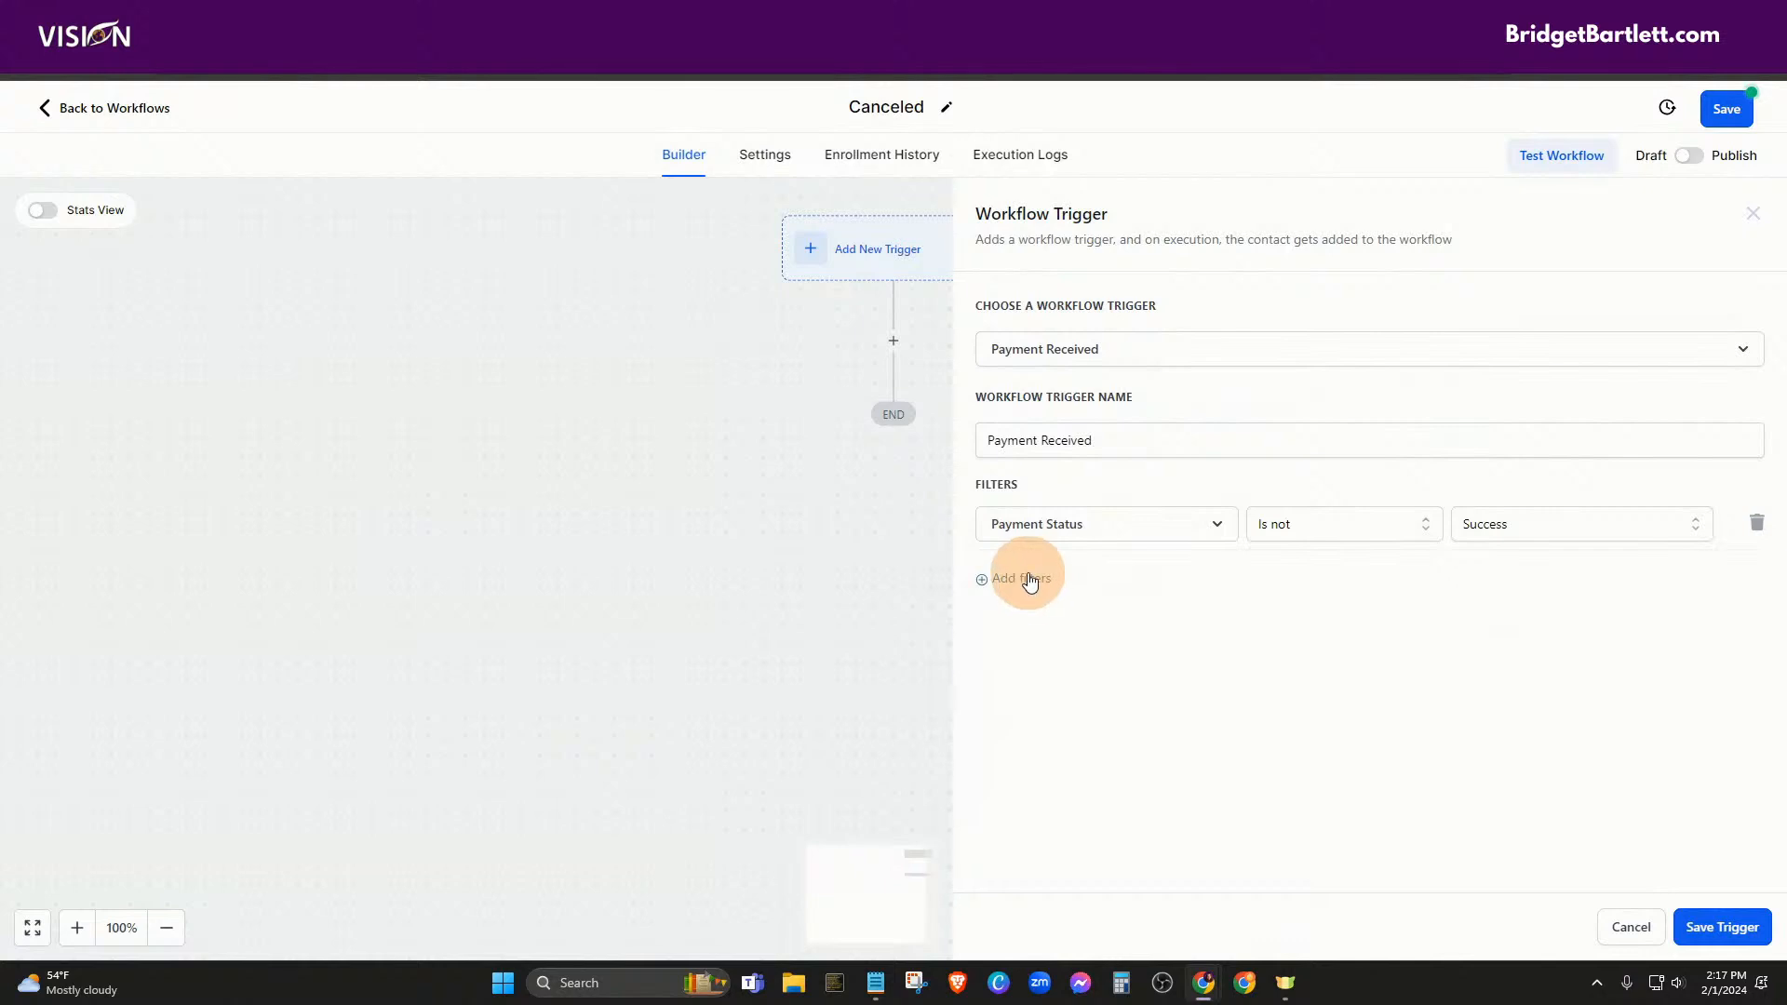
{"action": "left_click", "coordinate": [1620, 923]}
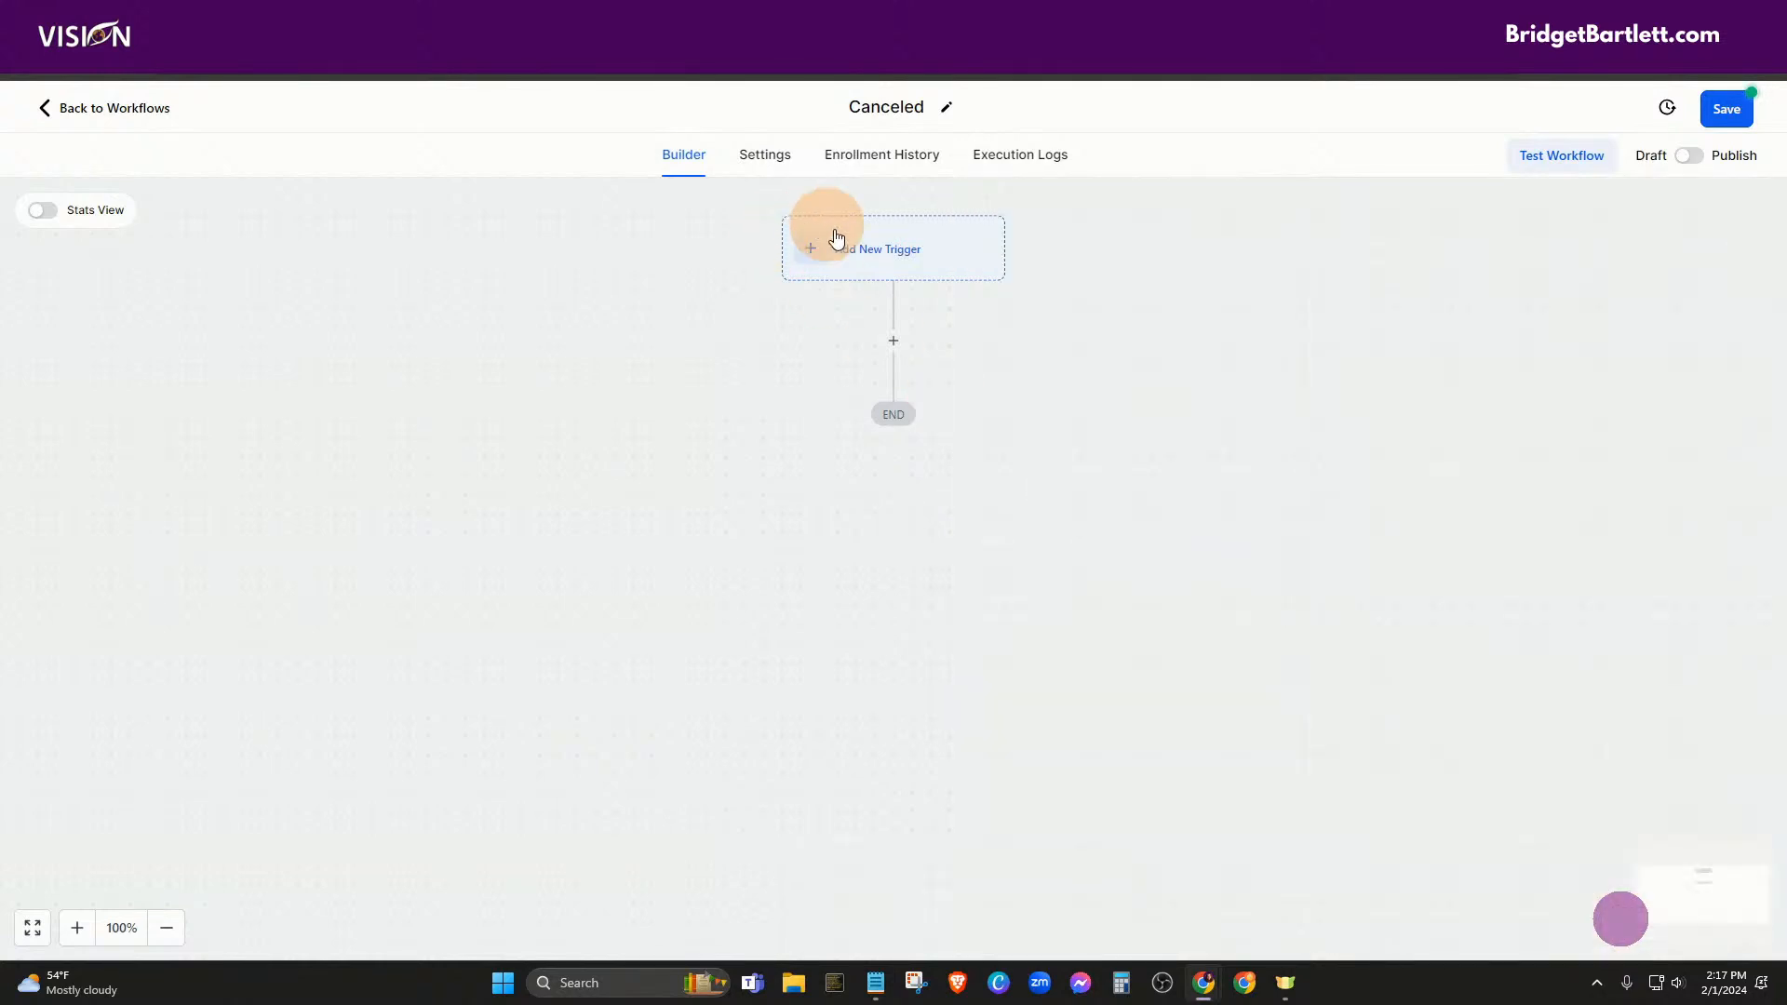
Add a Contact Tag trigger that fires when the new 'canceled' tag is added, and save it
{"action": "left_click", "coordinate": [838, 240]}
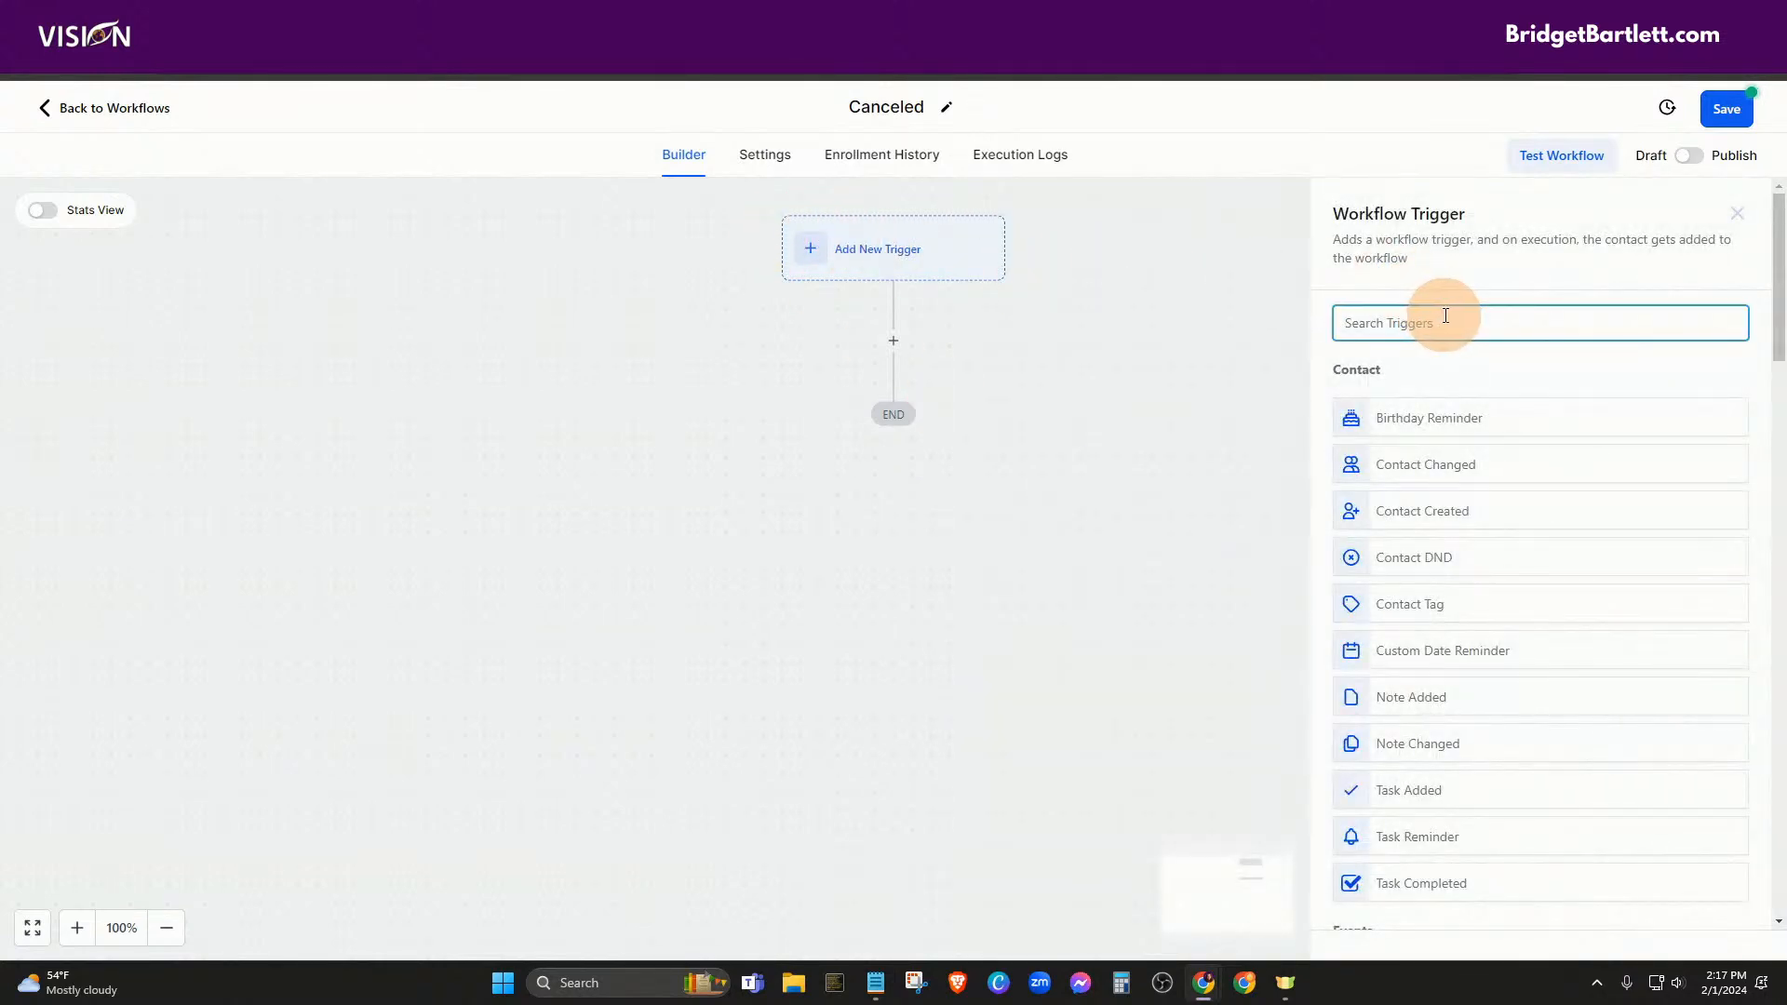
{"action": "type", "text": "t Tag"}
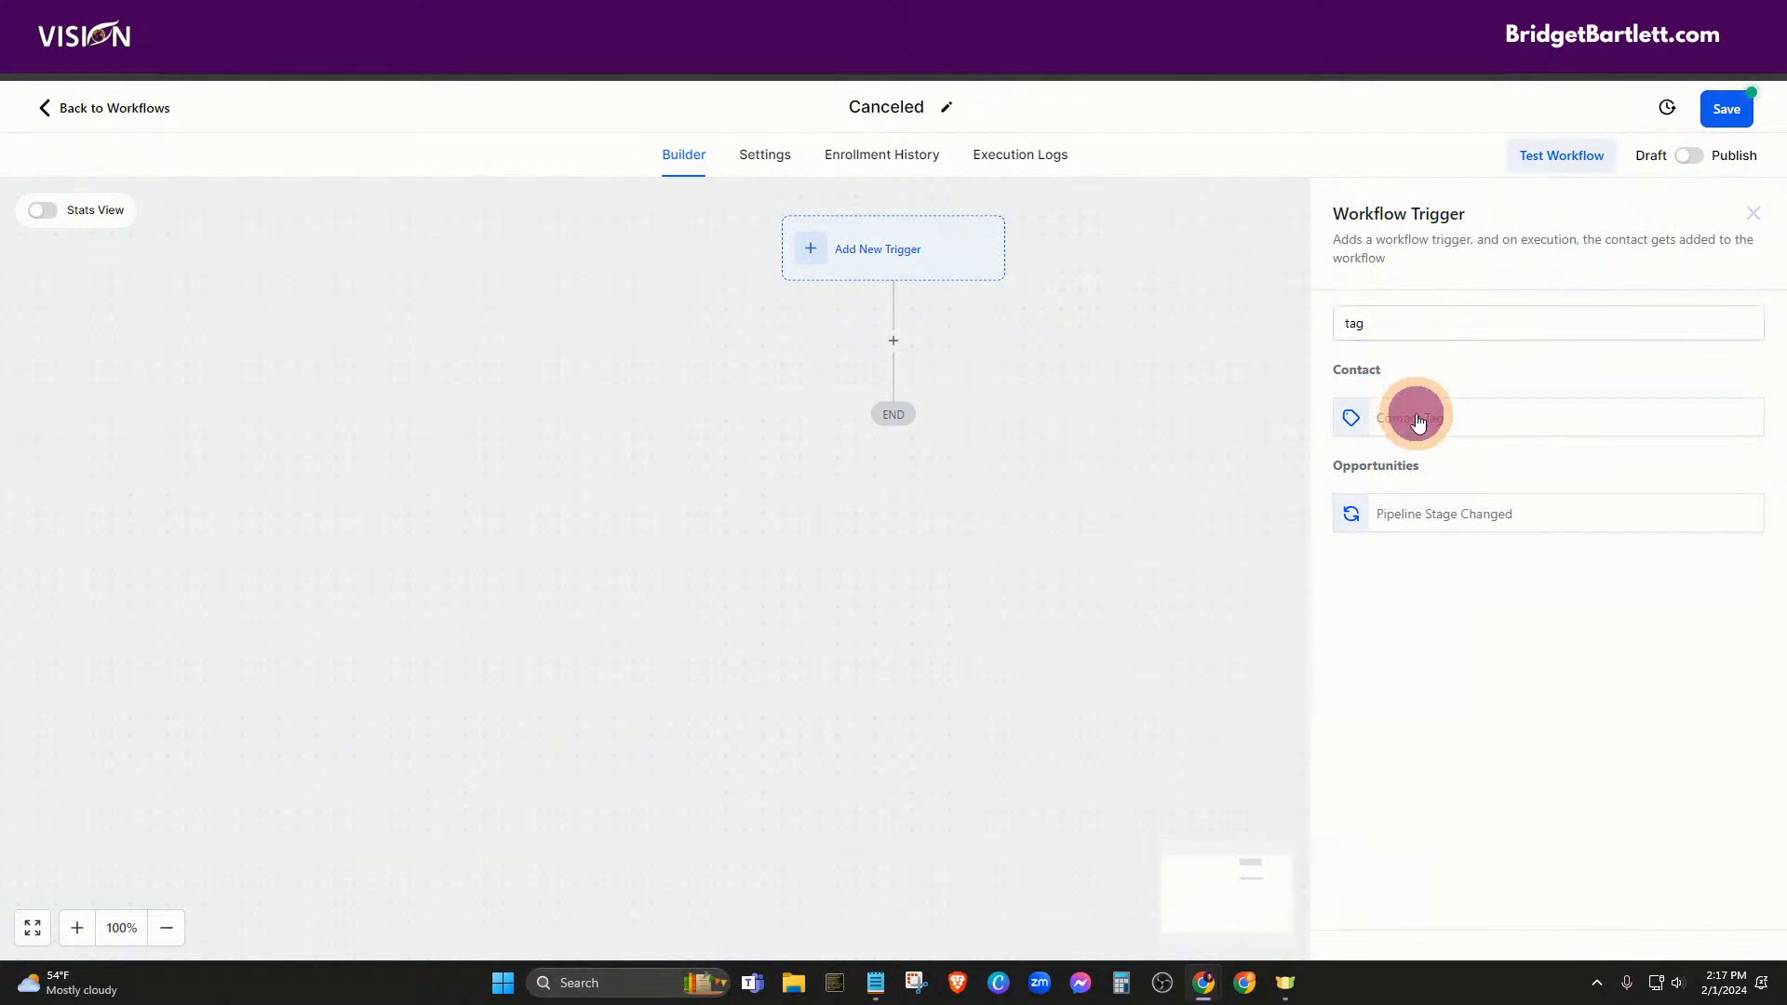
{"action": "left_click", "coordinate": [1416, 413]}
{"action": "left_click", "coordinate": [1021, 503]}
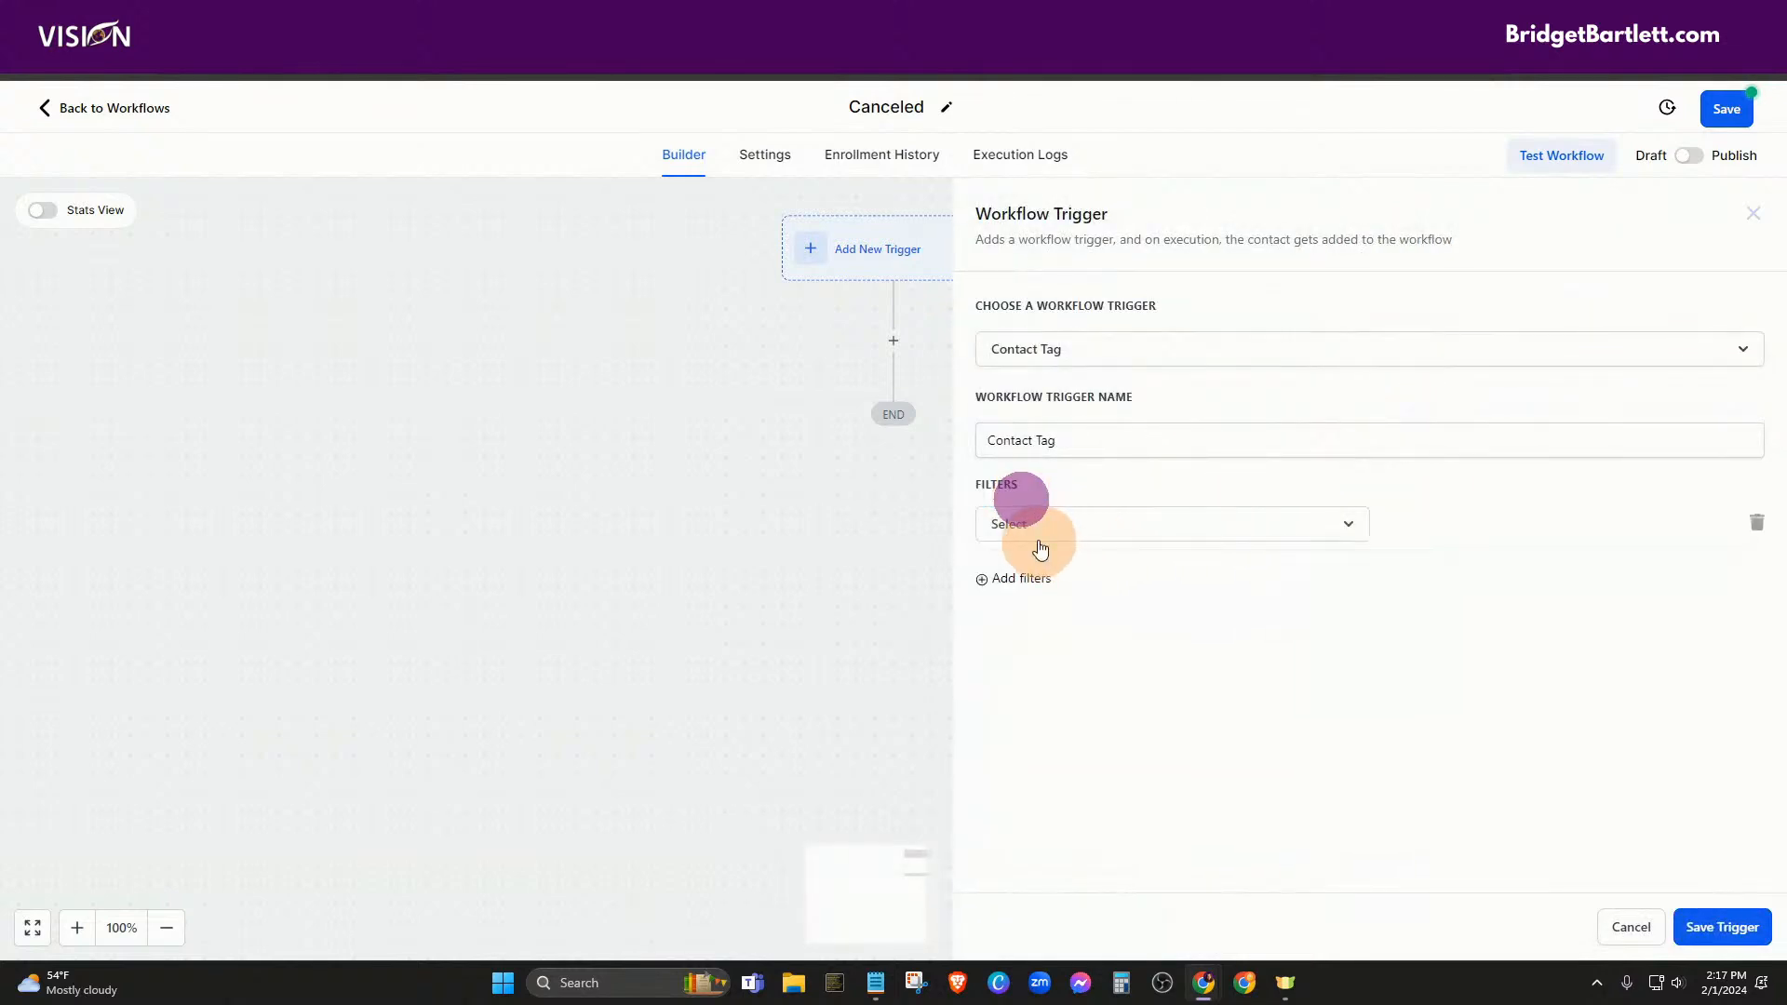
{"action": "left_click", "coordinate": [1023, 524]}
{"action": "left_click", "coordinate": [1015, 654]}
{"action": "left_click", "coordinate": [1457, 539]}
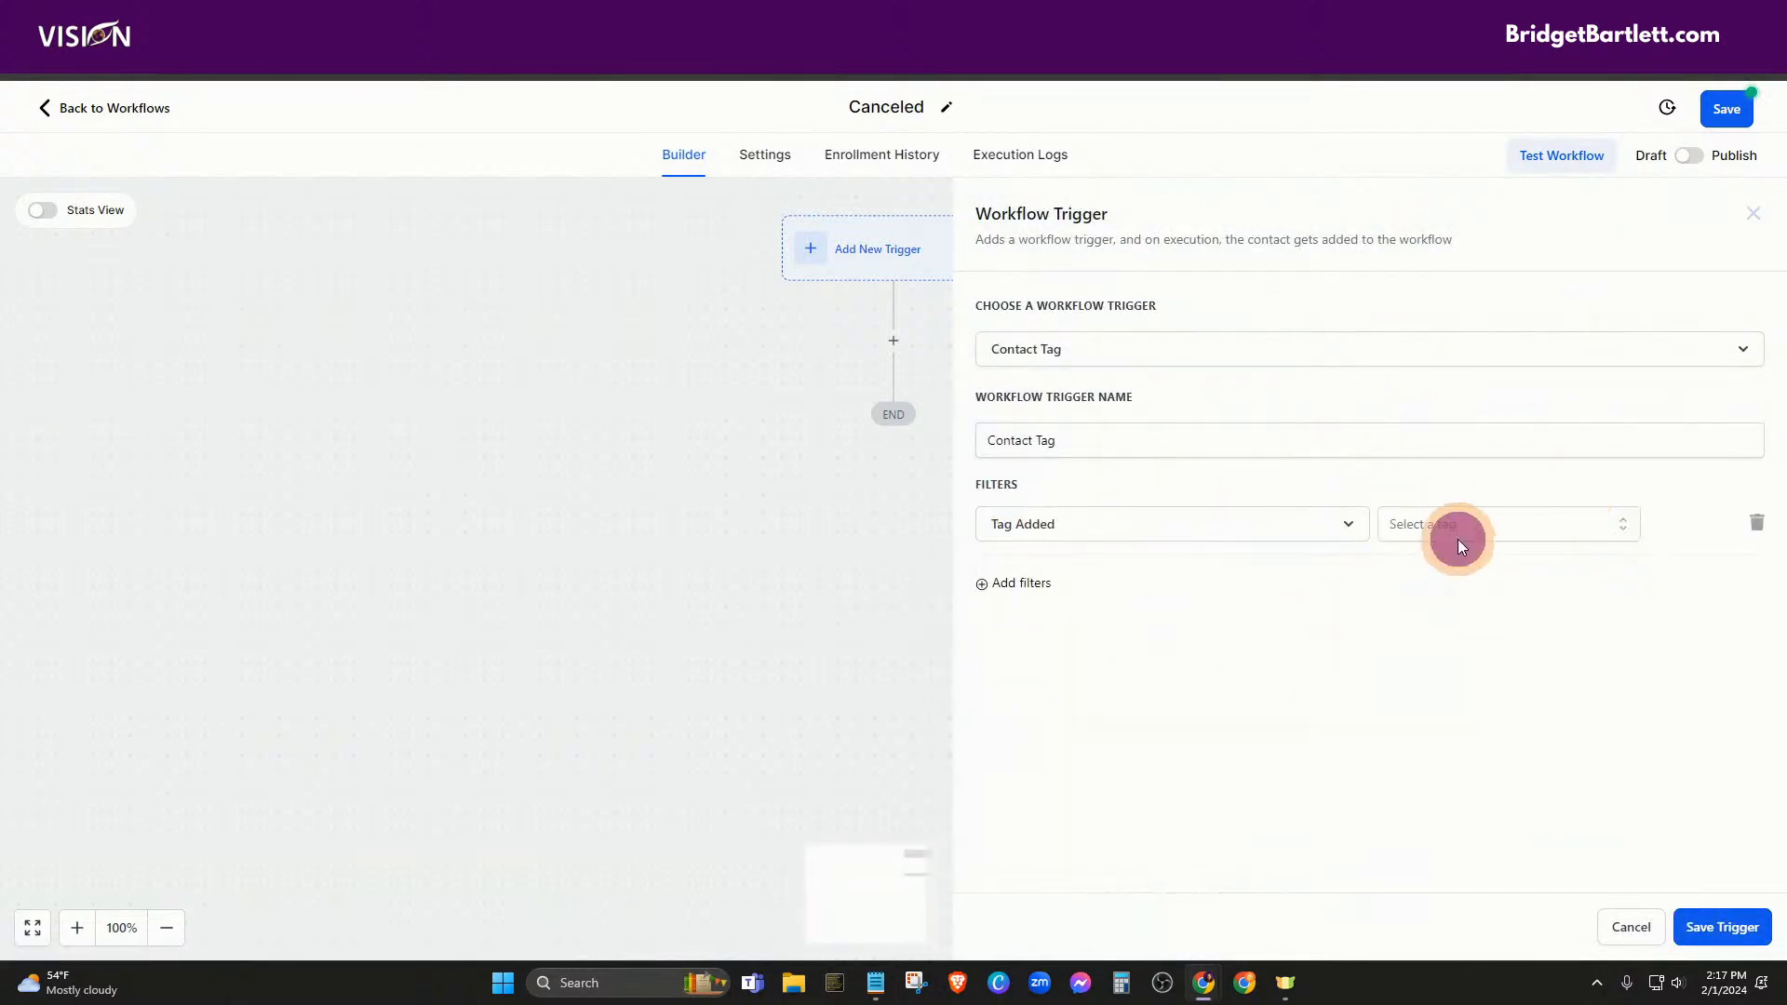
{"action": "type", "text": "canceled"}
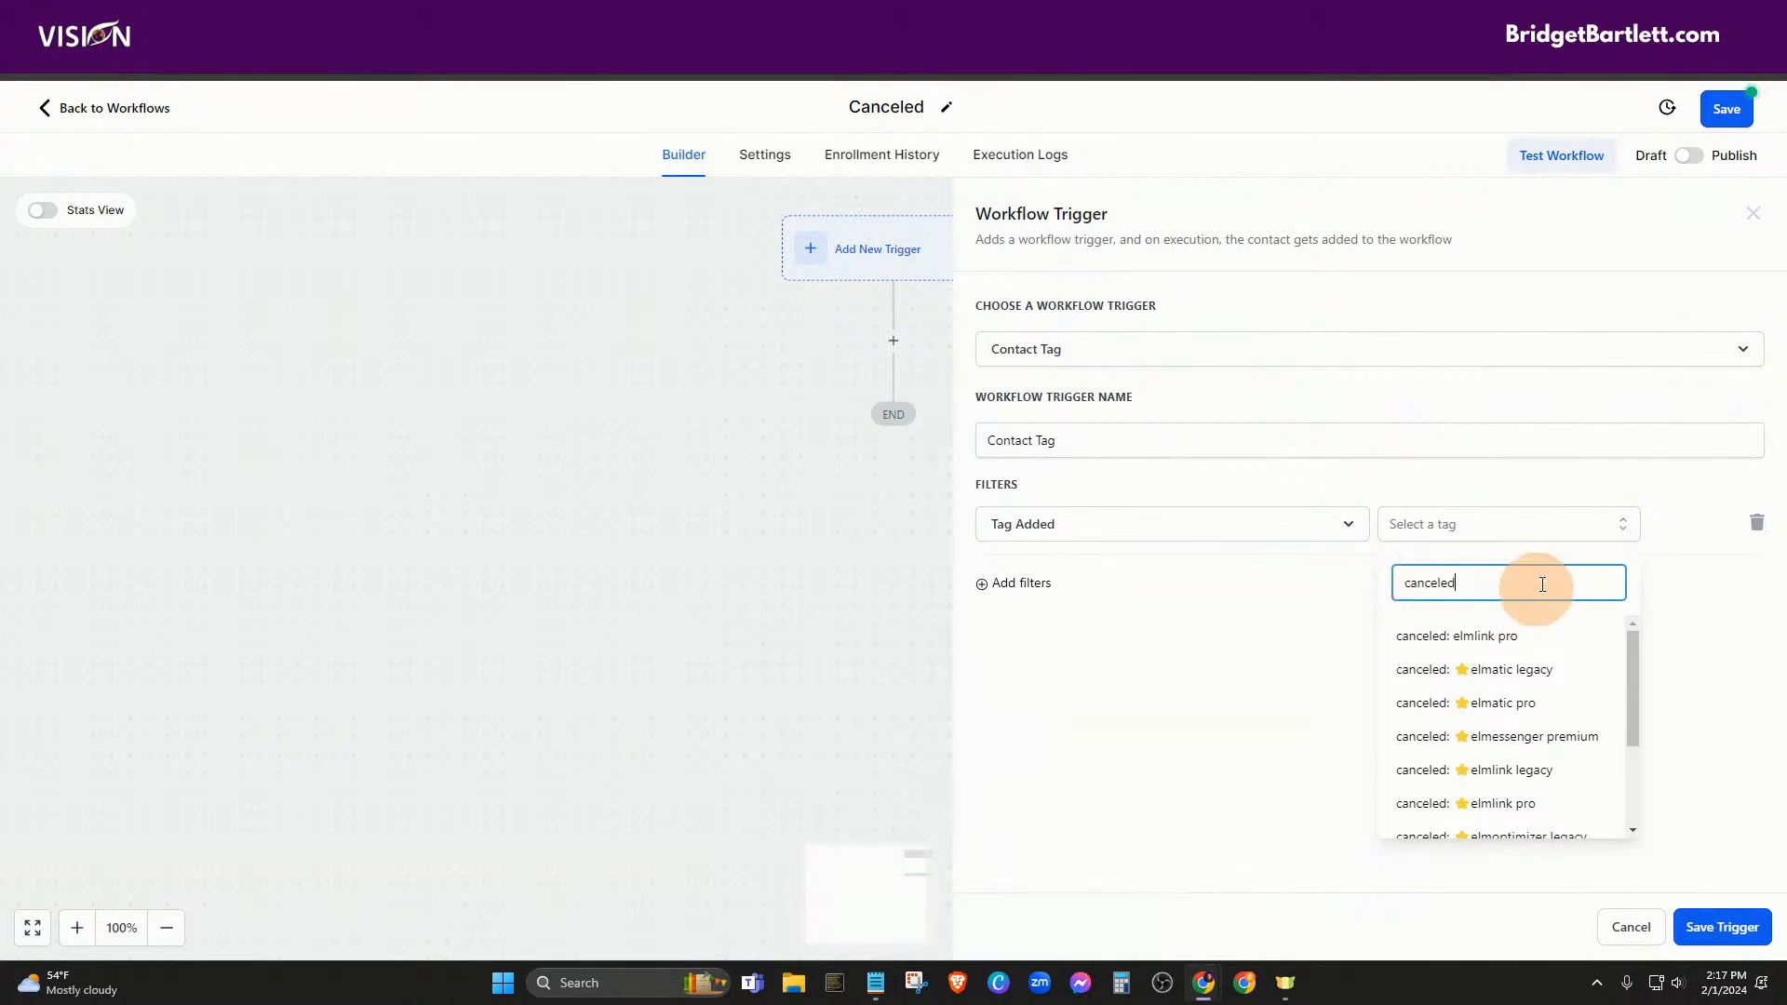
{"action": "scroll", "coordinate": [1611, 670], "scroll_direction": "down", "scroll_amount": 3}
{"action": "left_click", "coordinate": [1480, 812]}
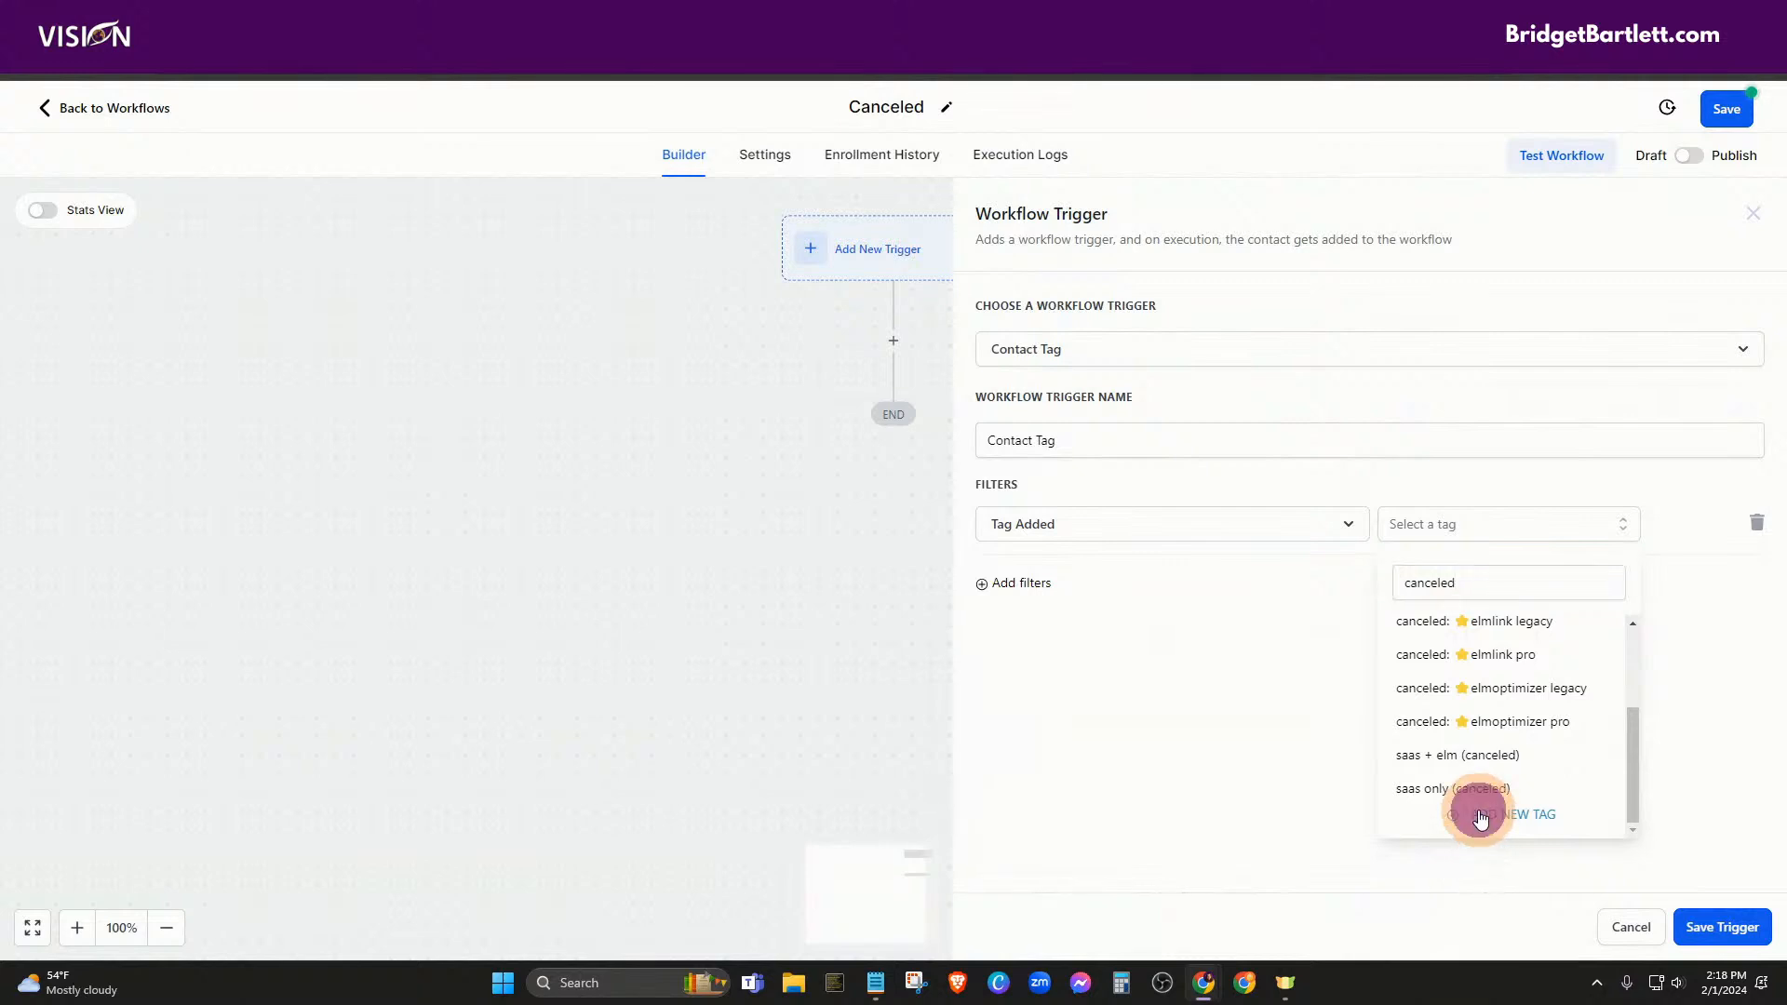
{"action": "left_click", "coordinate": [1705, 933]}
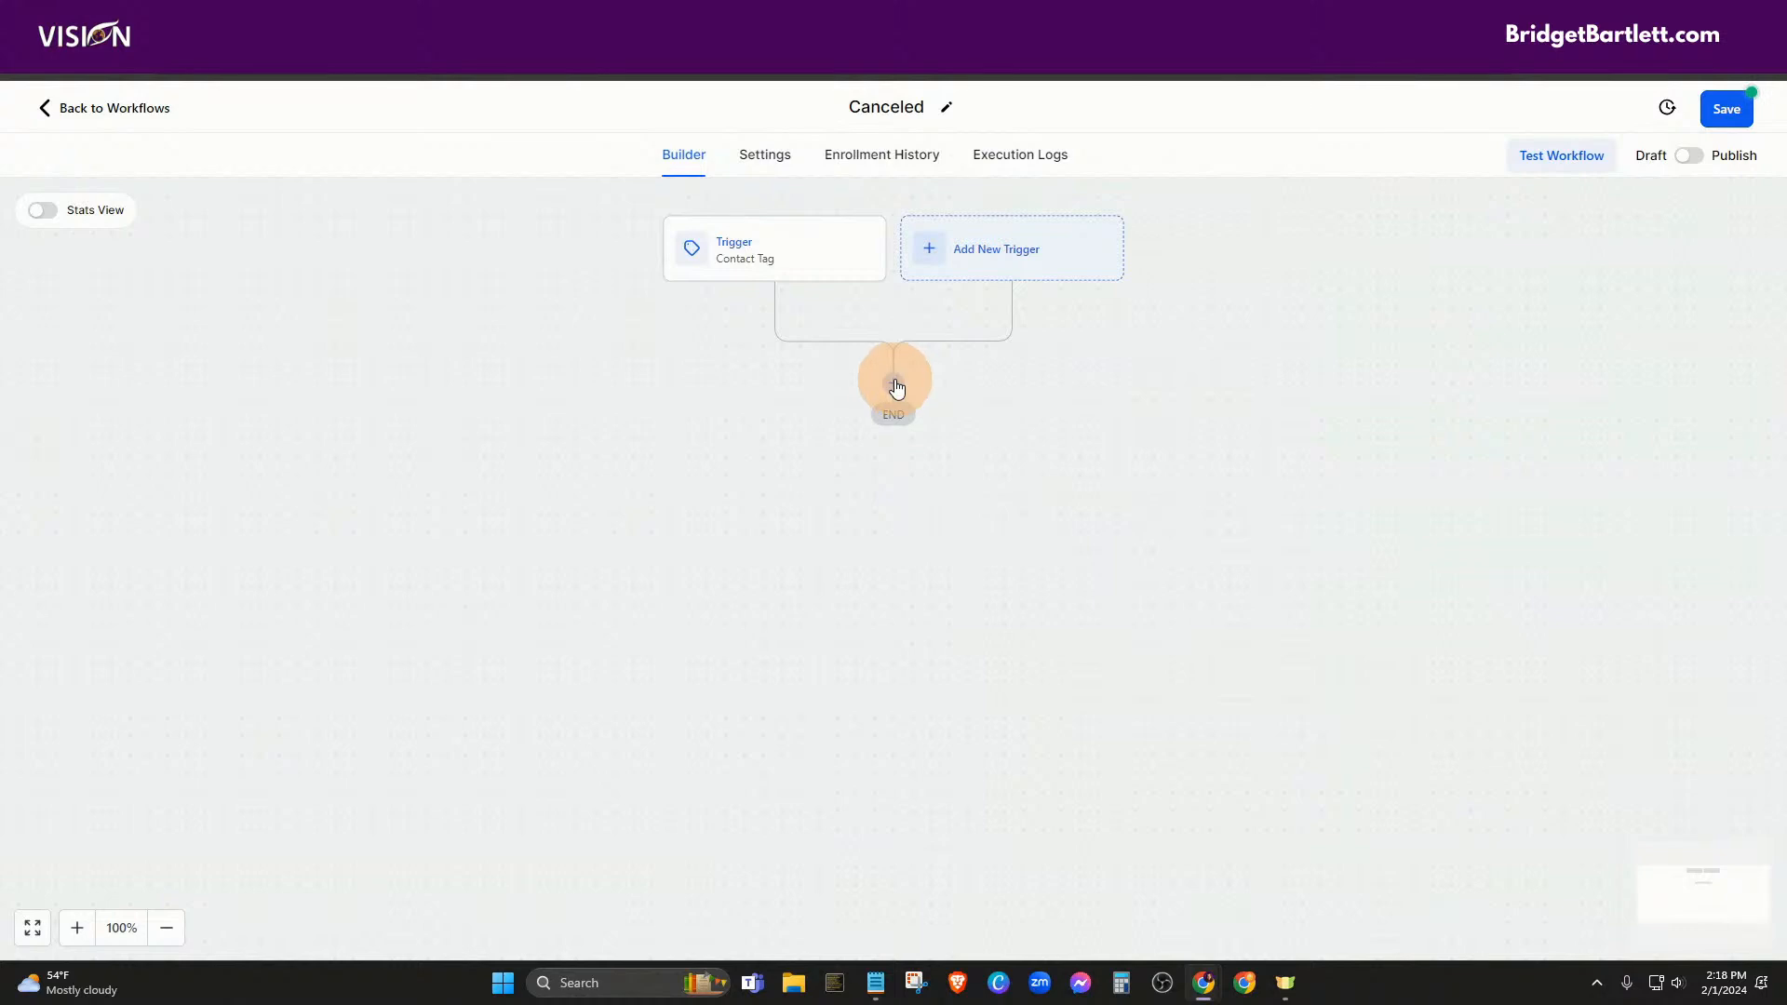
Add an Add To Notes step after the trigger reading 'Customer canceled'
{"action": "left_click", "coordinate": [895, 385]}
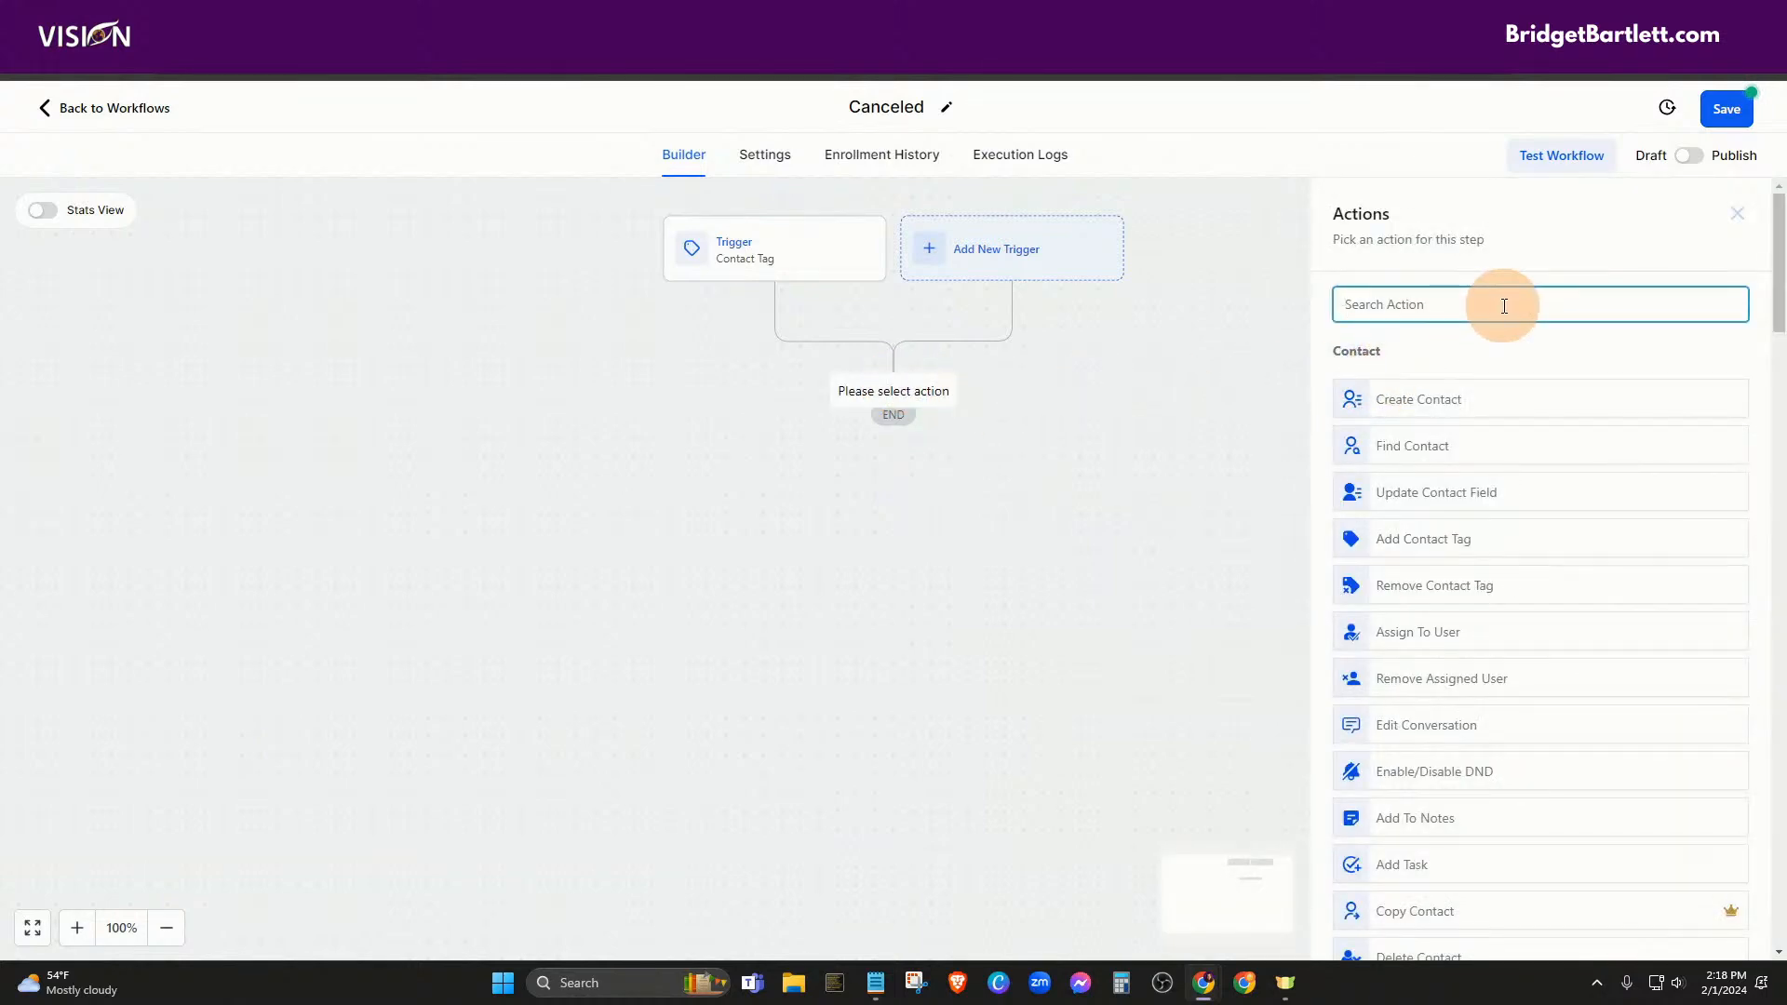
{"action": "type", "text": "note"}
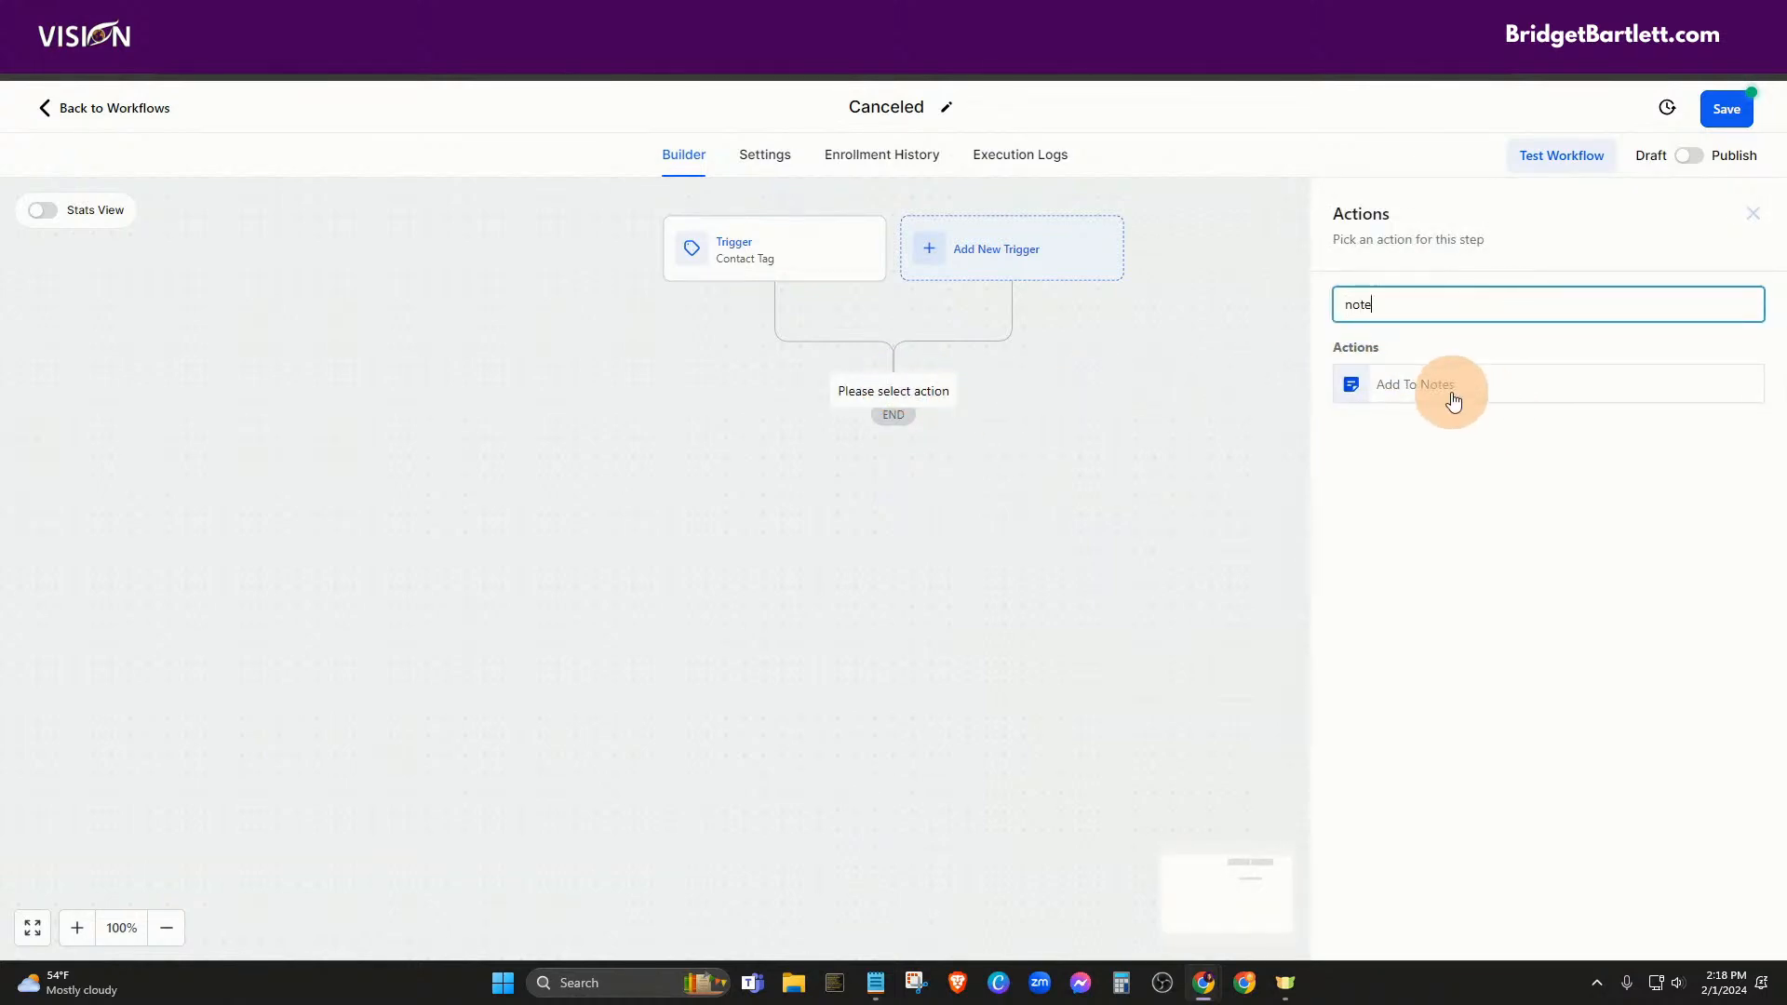
{"action": "left_click", "coordinate": [1454, 400]}
{"action": "left_click", "coordinate": [1356, 472]}
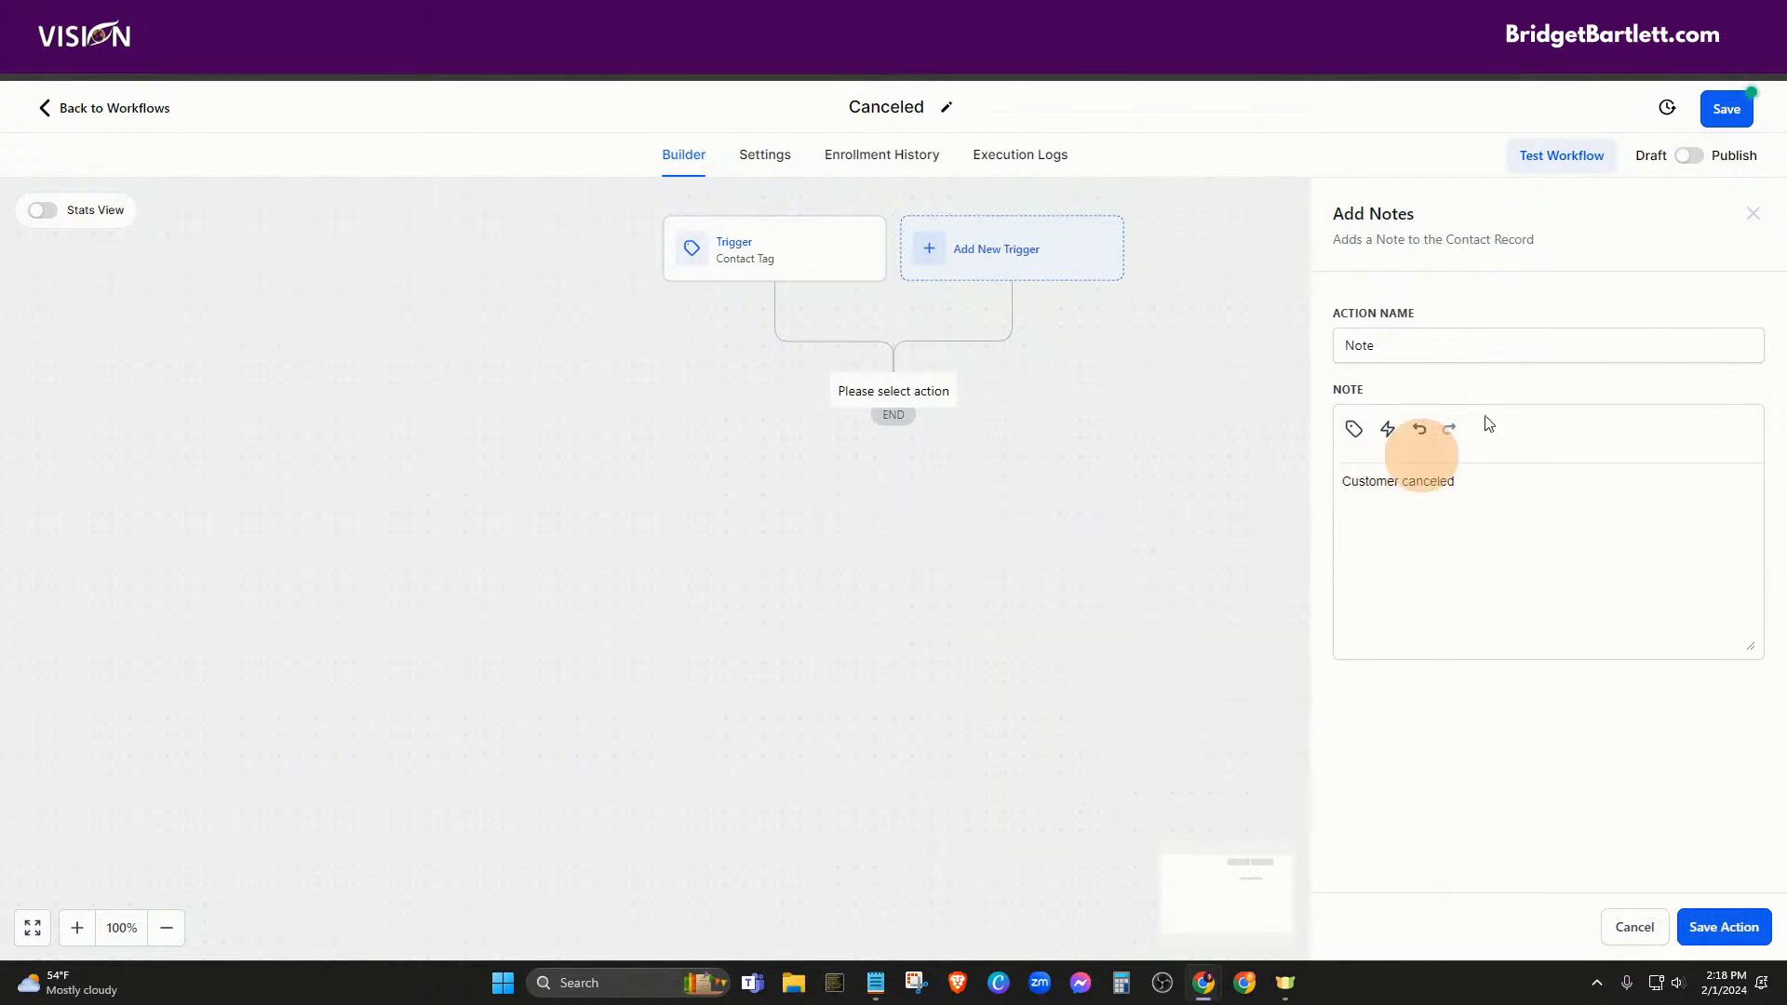
{"action": "left_click", "coordinate": [1746, 930]}
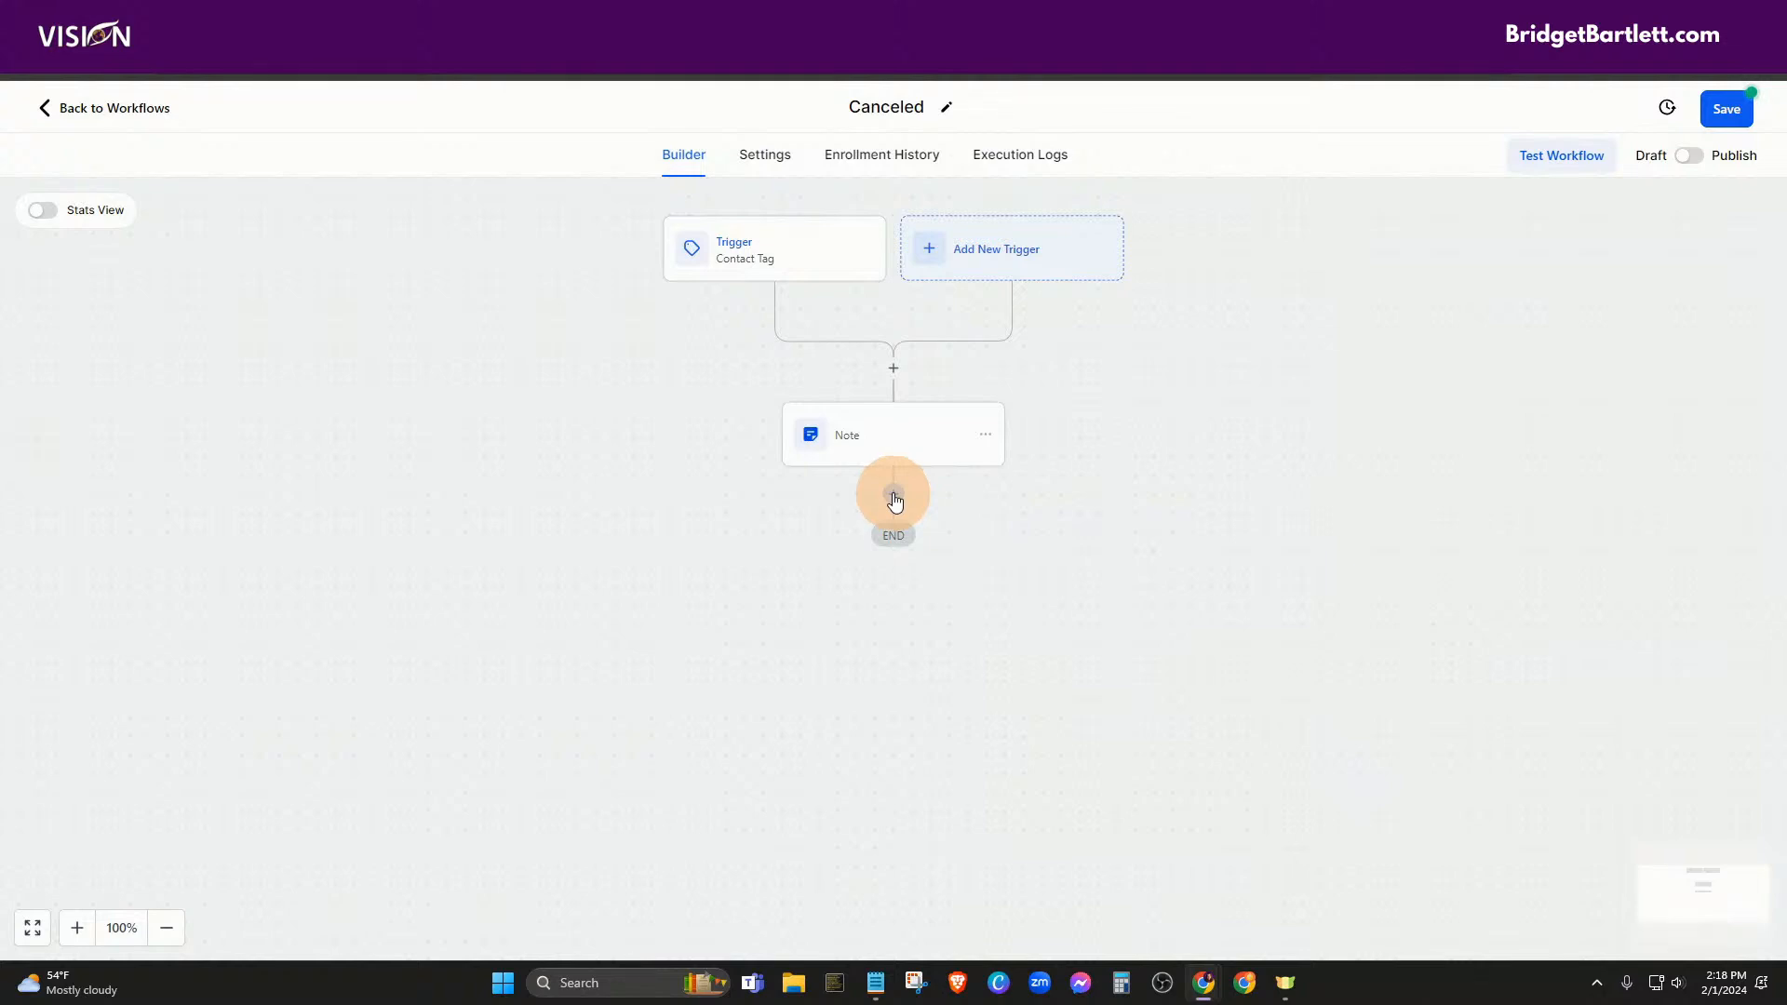
Add a Create Or Update Opportunity step in the Leads pipeline's Cancelled stage after the Note
{"action": "left_click", "coordinate": [894, 495]}
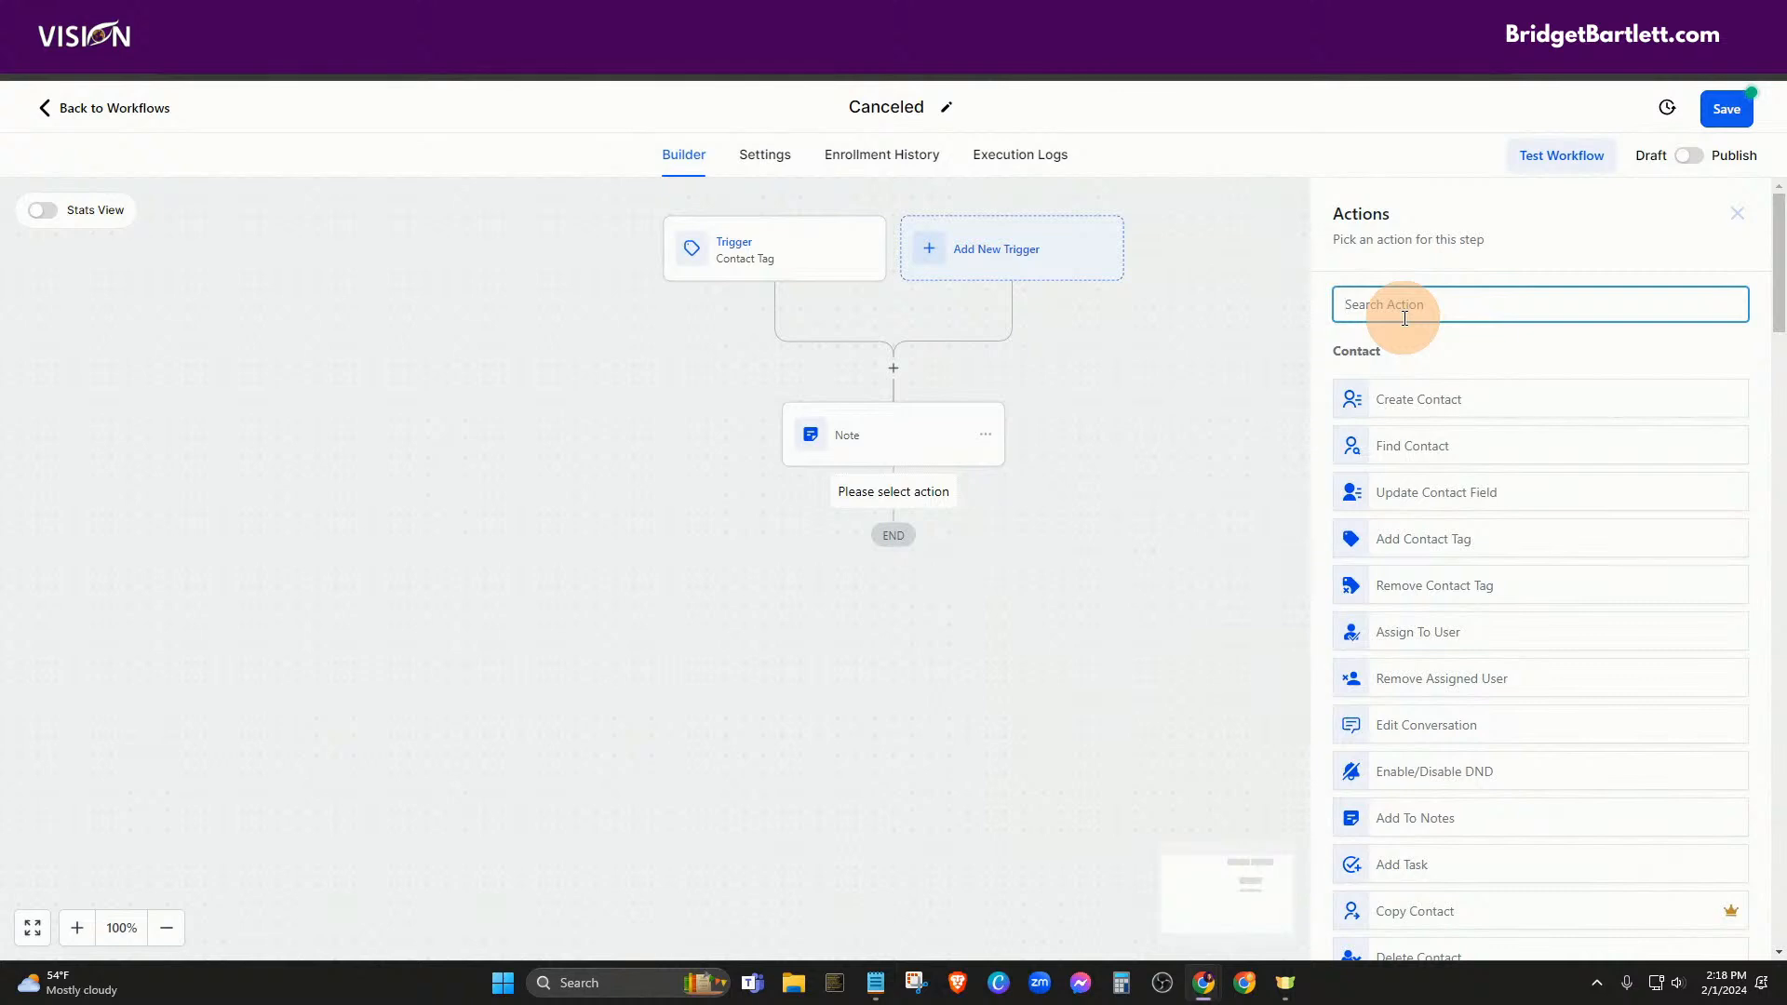
{"action": "type", "text": "opp"}
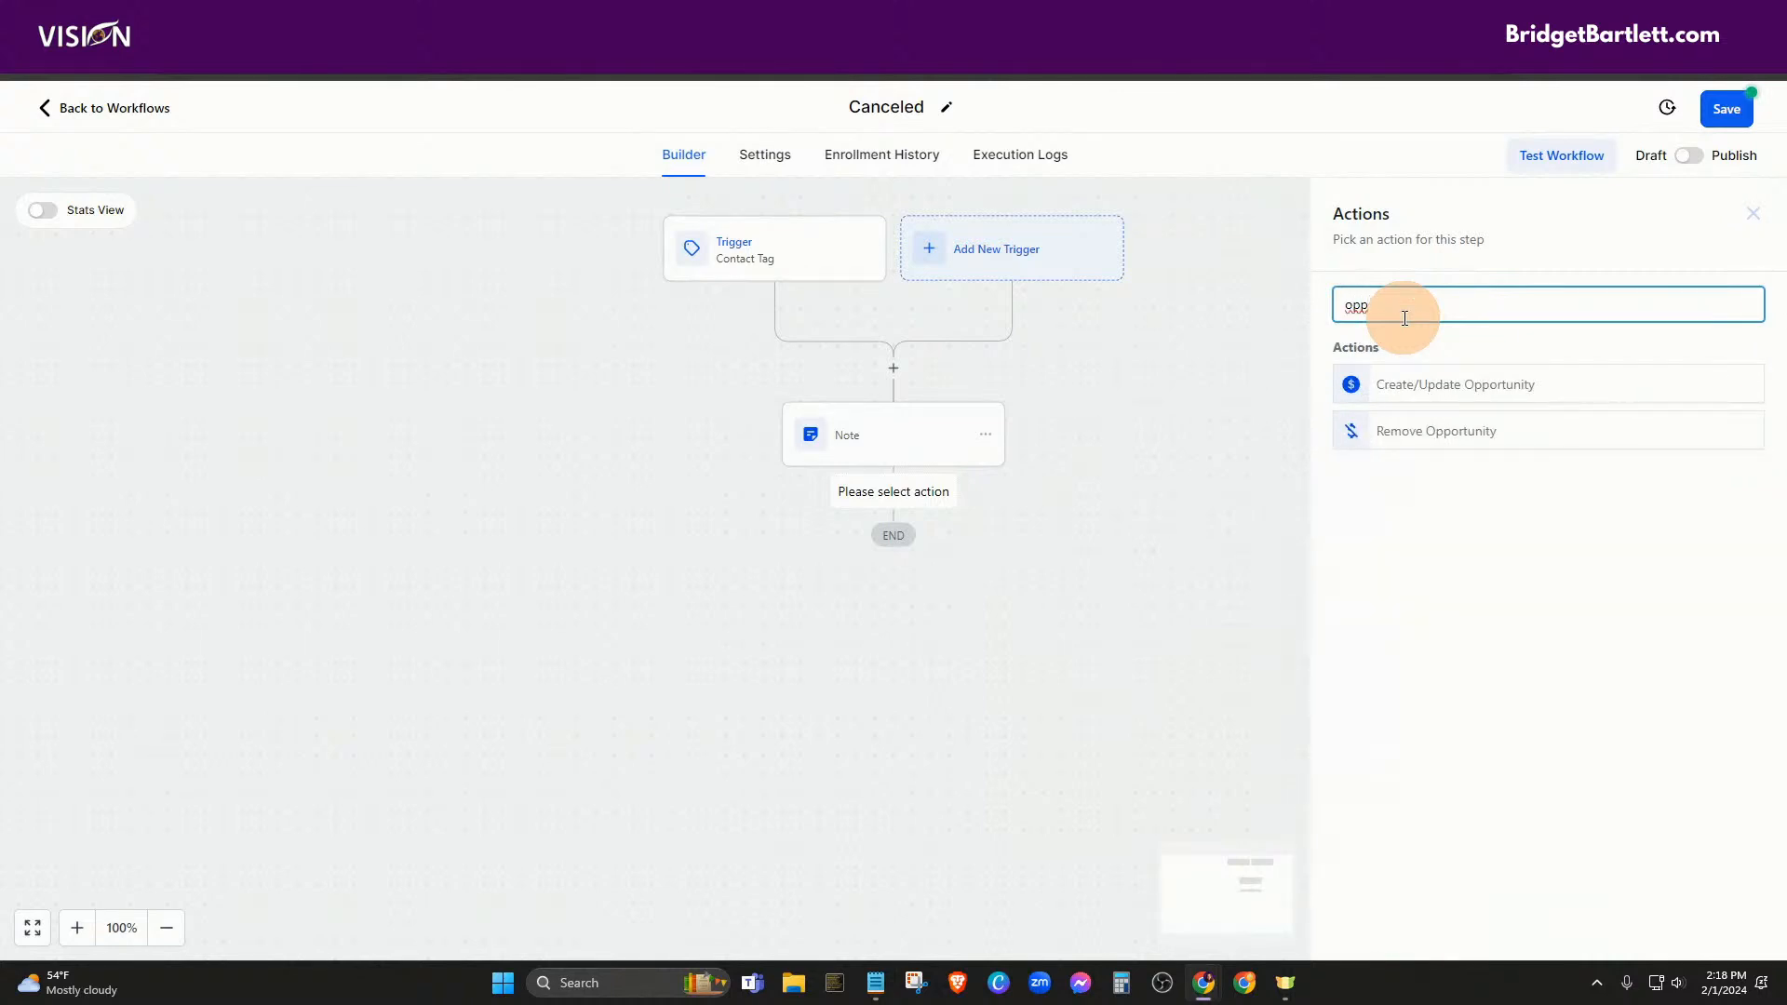
{"action": "left_click_drag", "start_coordinate": [1272, 159], "coordinate": [1515, 294]}
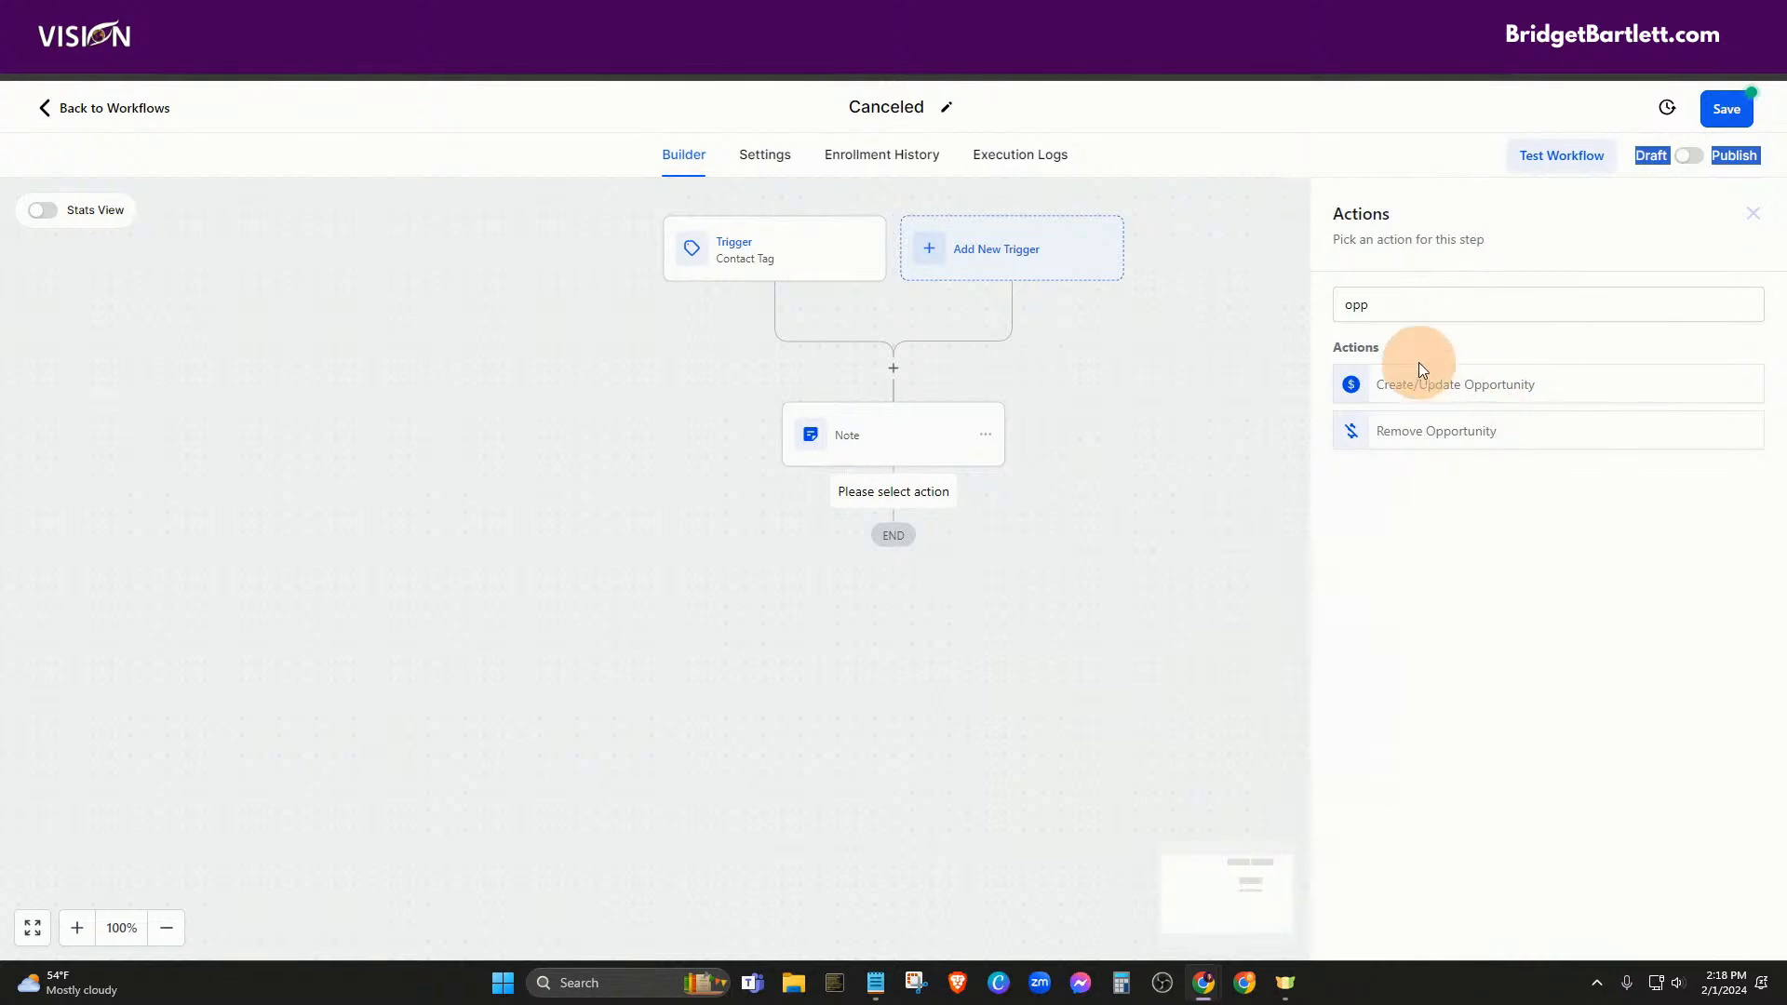
{"action": "left_click", "coordinate": [1431, 386]}
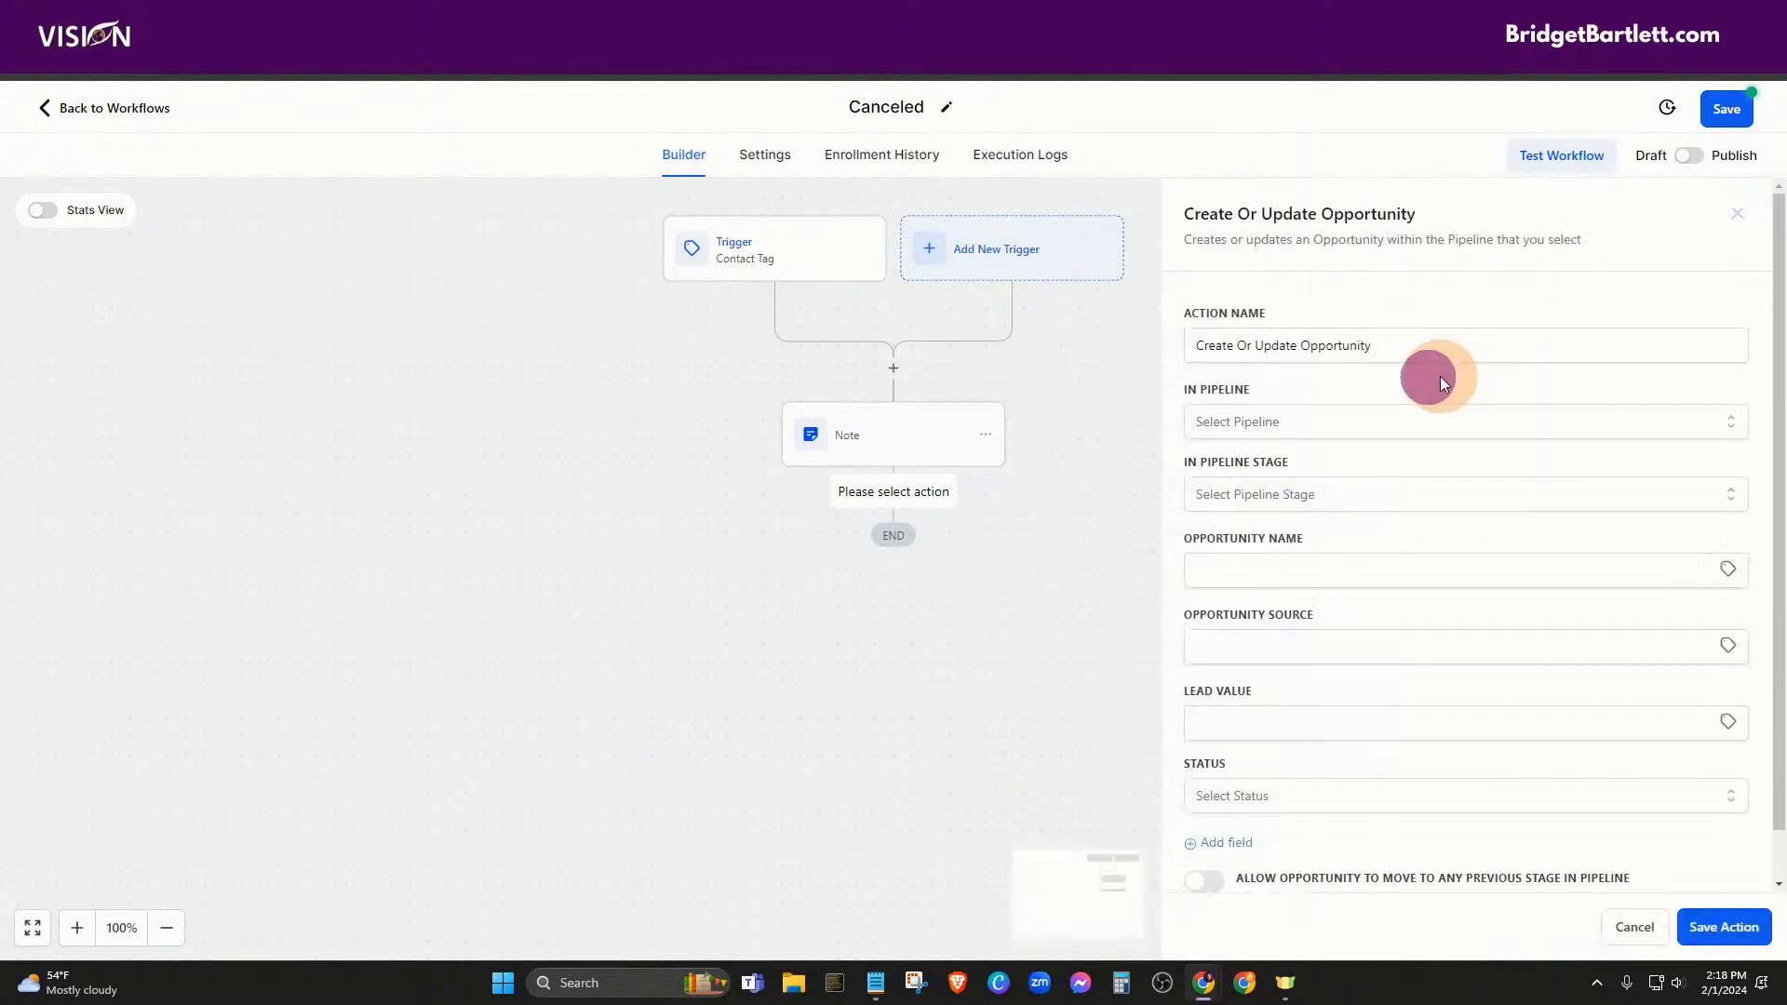
{"action": "left_click", "coordinate": [1261, 435]}
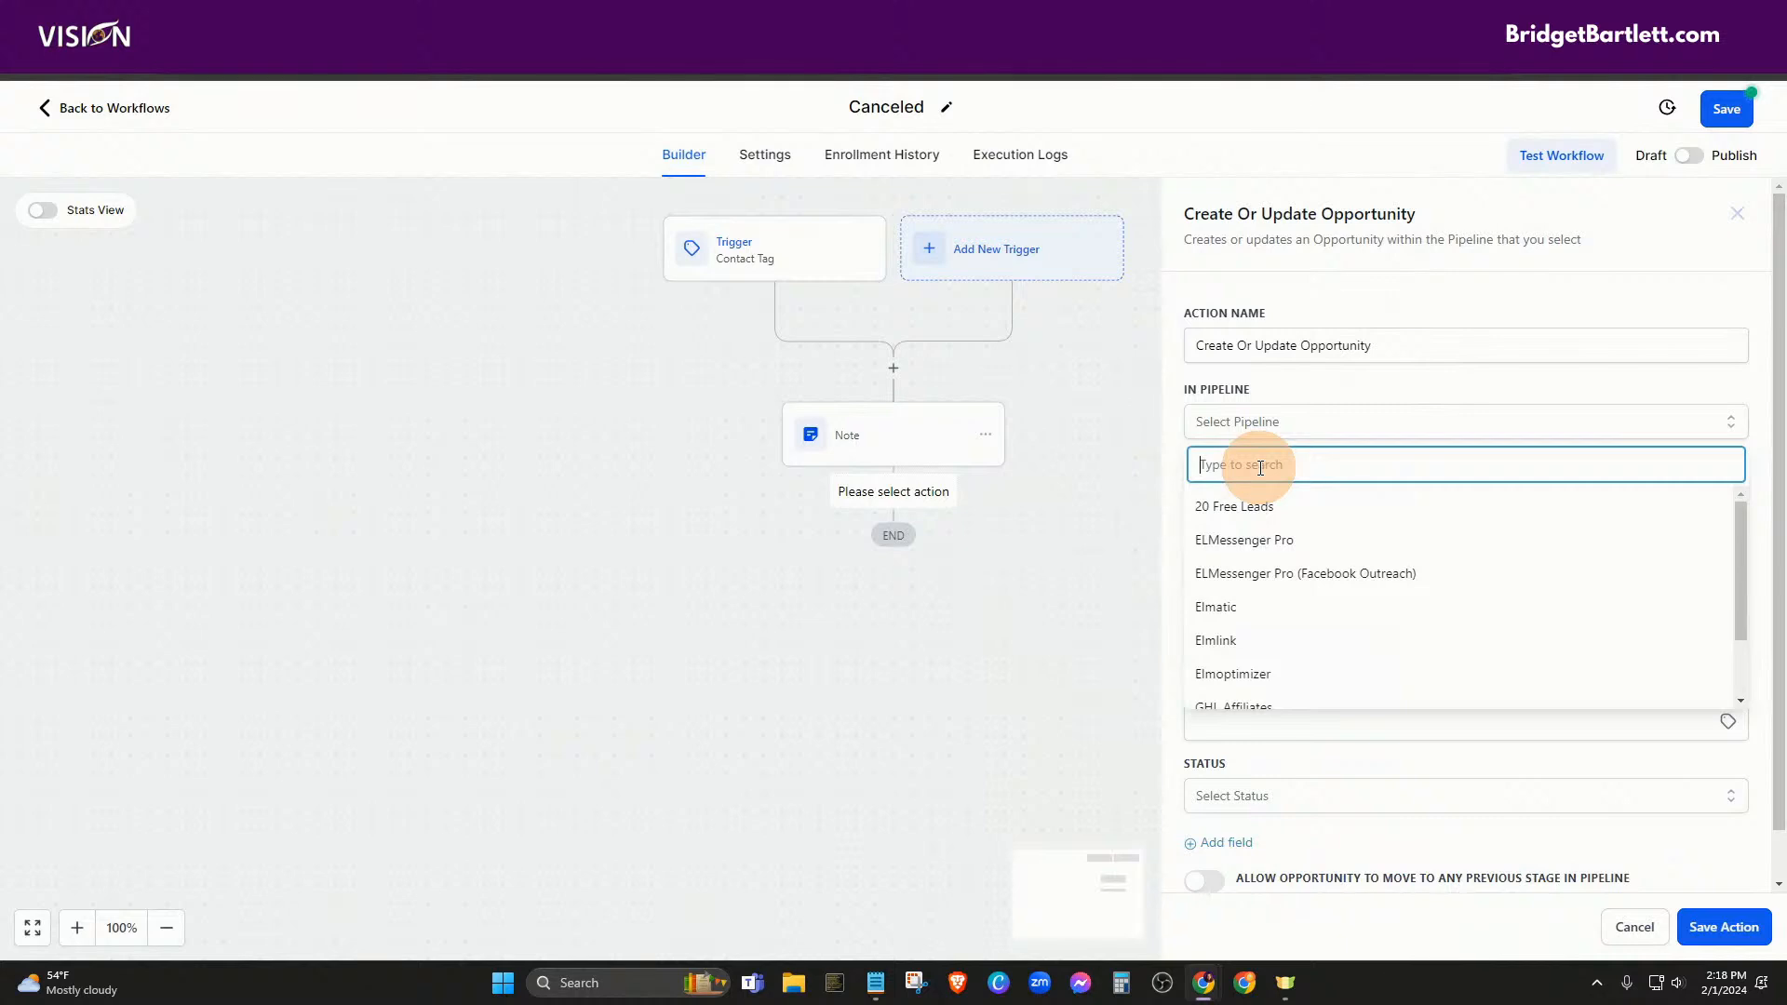
{"action": "type", "text": "le"}
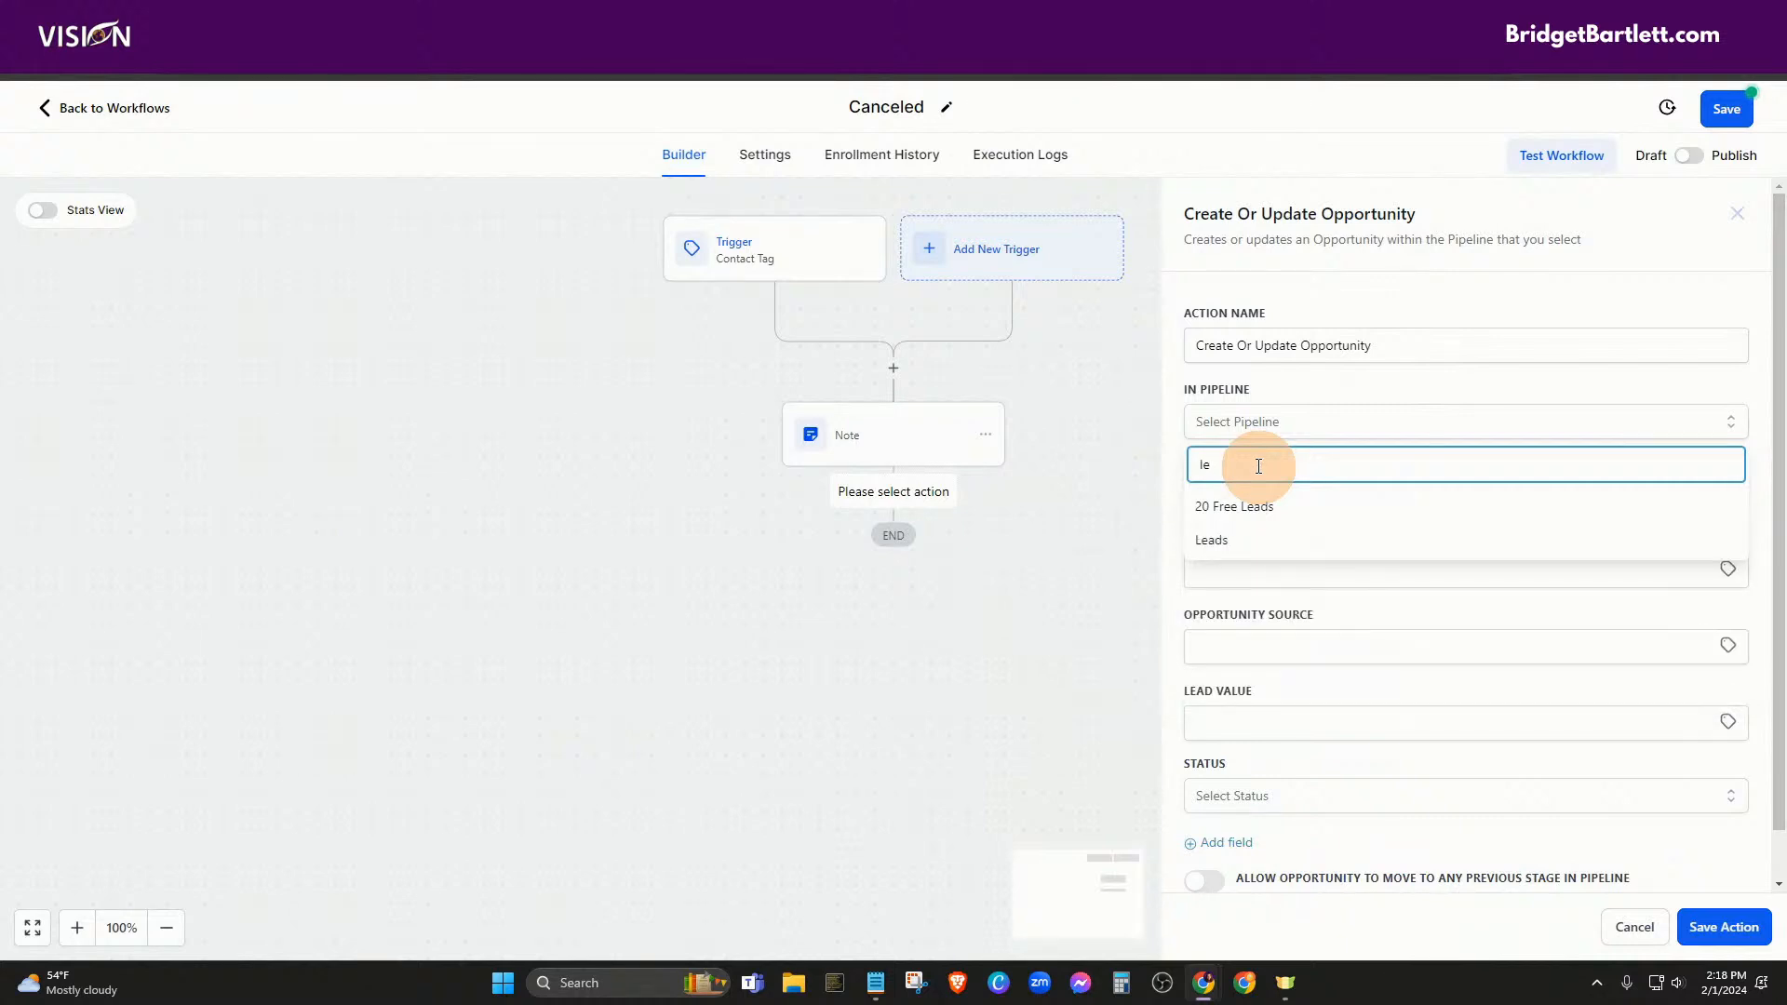
{"action": "left_click", "coordinate": [1225, 539]}
{"action": "left_click", "coordinate": [1210, 493]}
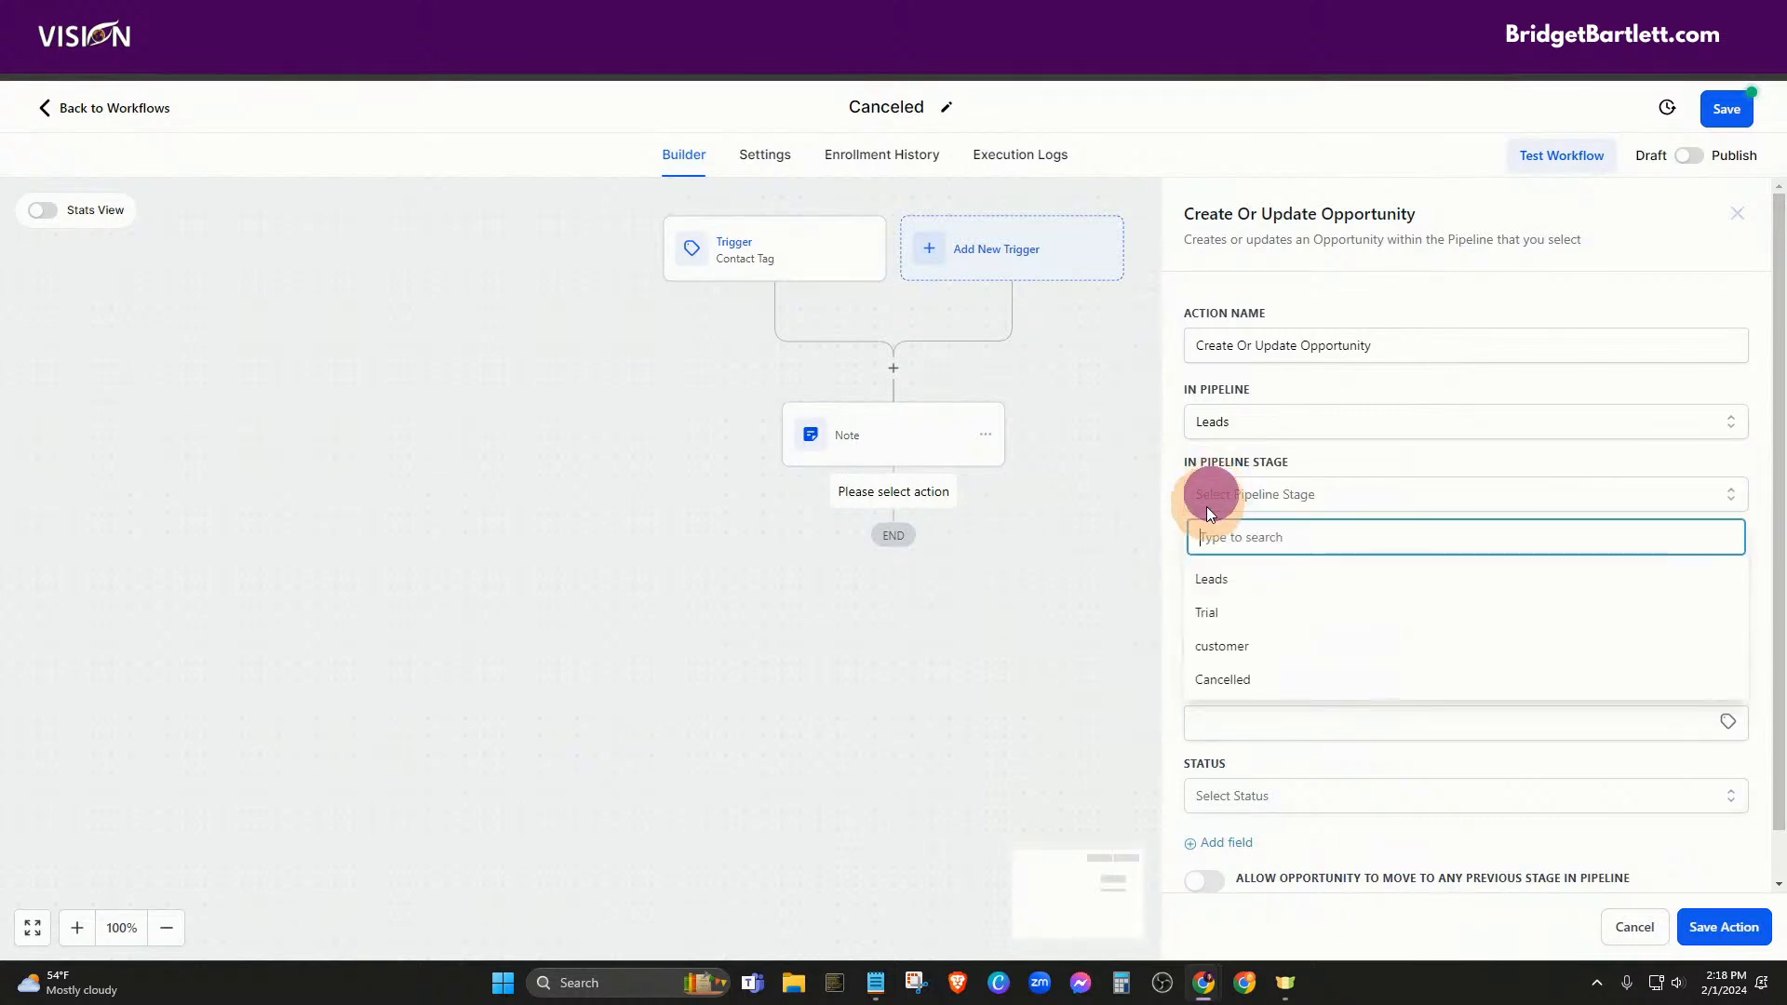
{"action": "left_click", "coordinate": [1215, 681]}
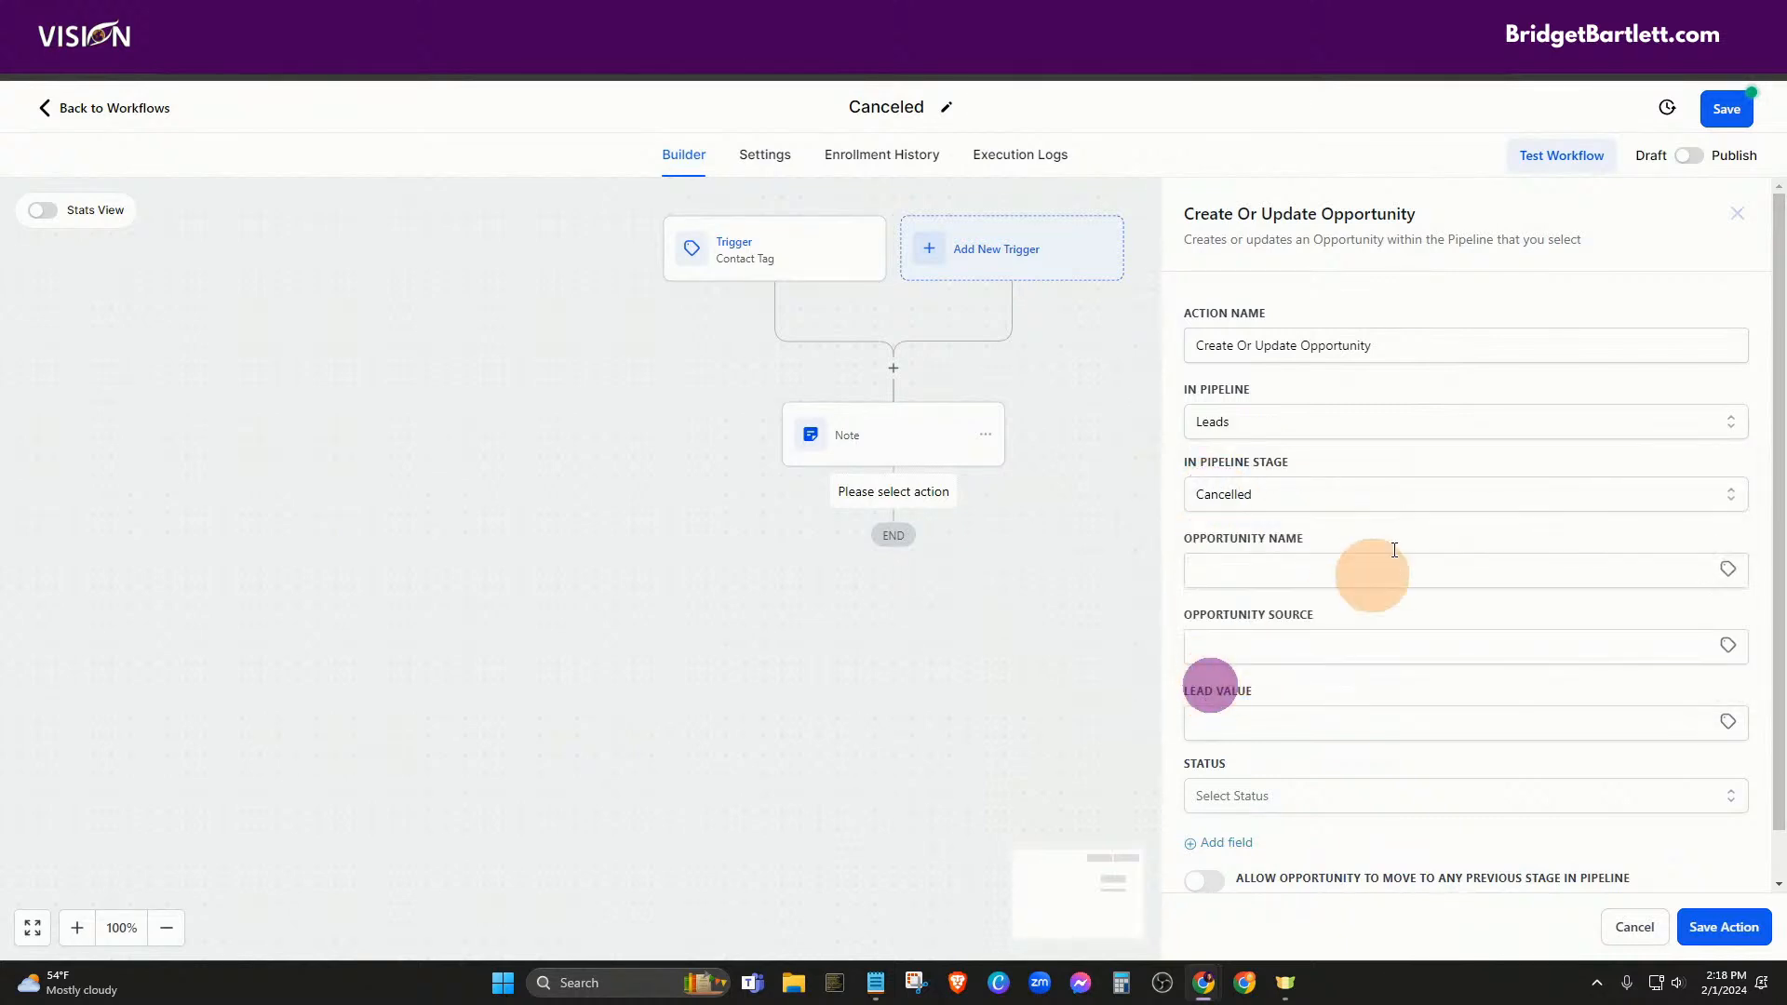
Fill the opportunity name with the contact's full name and the source with the contact's source
{"action": "left_click", "coordinate": [1279, 559]}
{"action": "left_click", "coordinate": [1727, 568]}
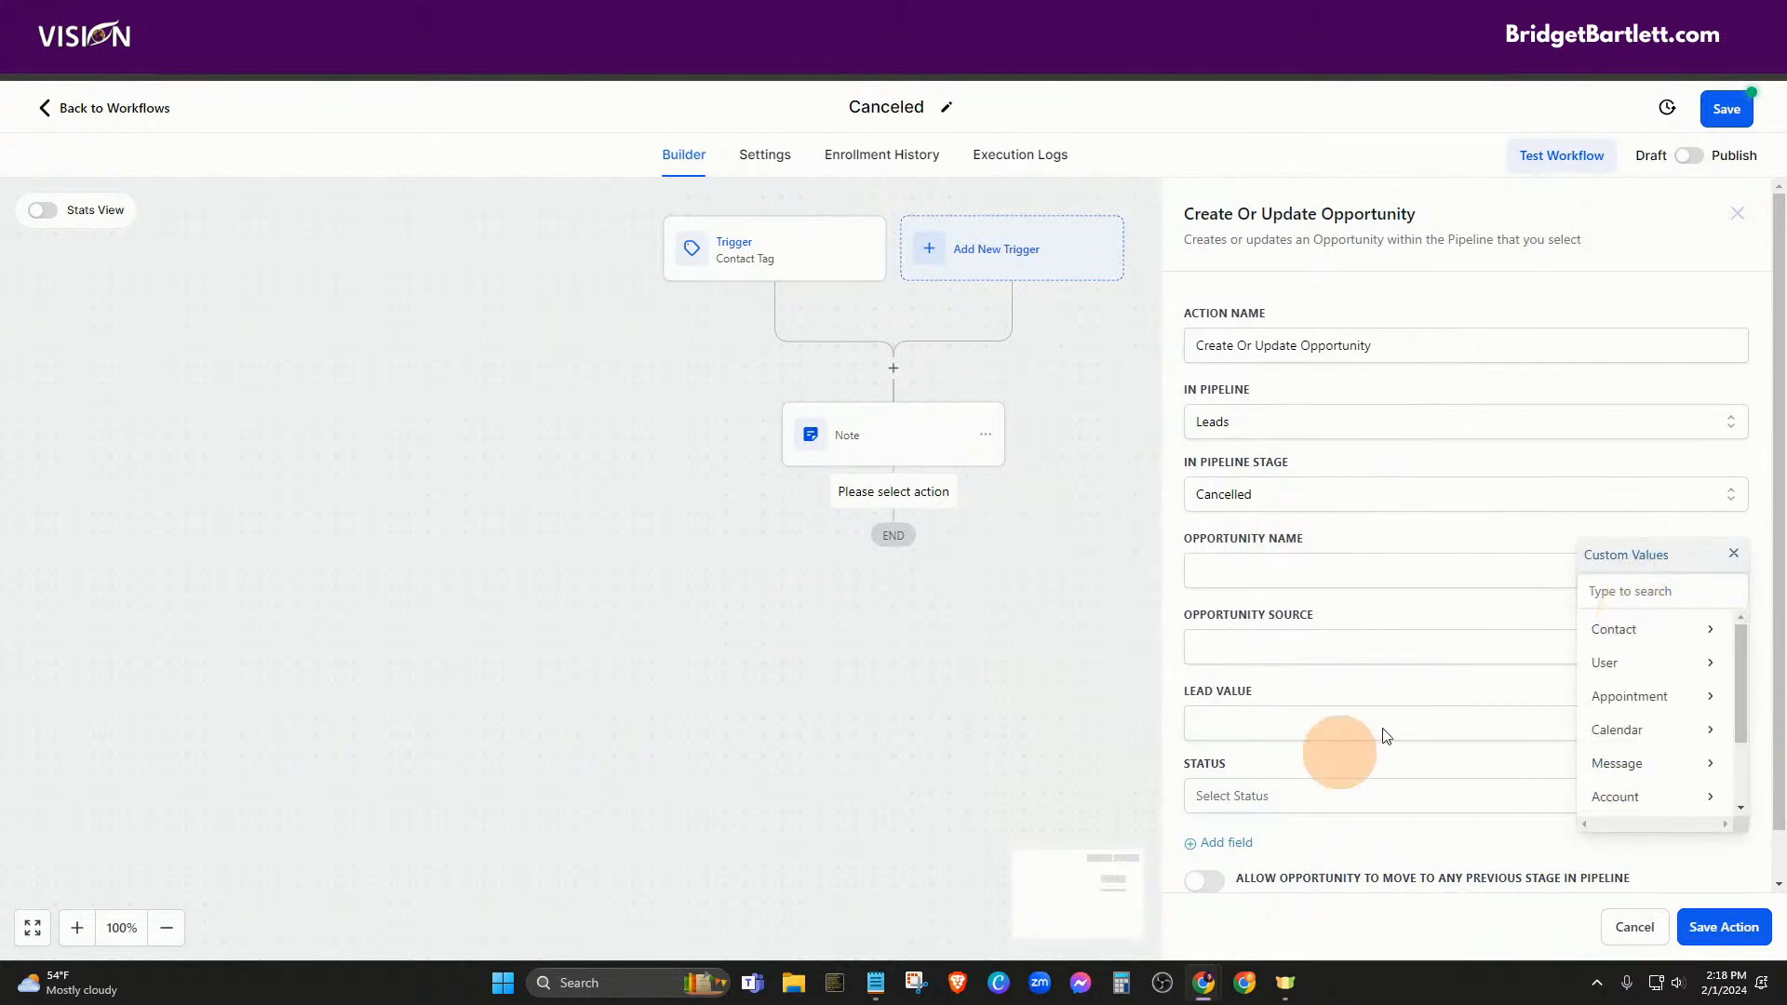
{"action": "left_click", "coordinate": [1610, 633]}
{"action": "left_click", "coordinate": [1623, 633]}
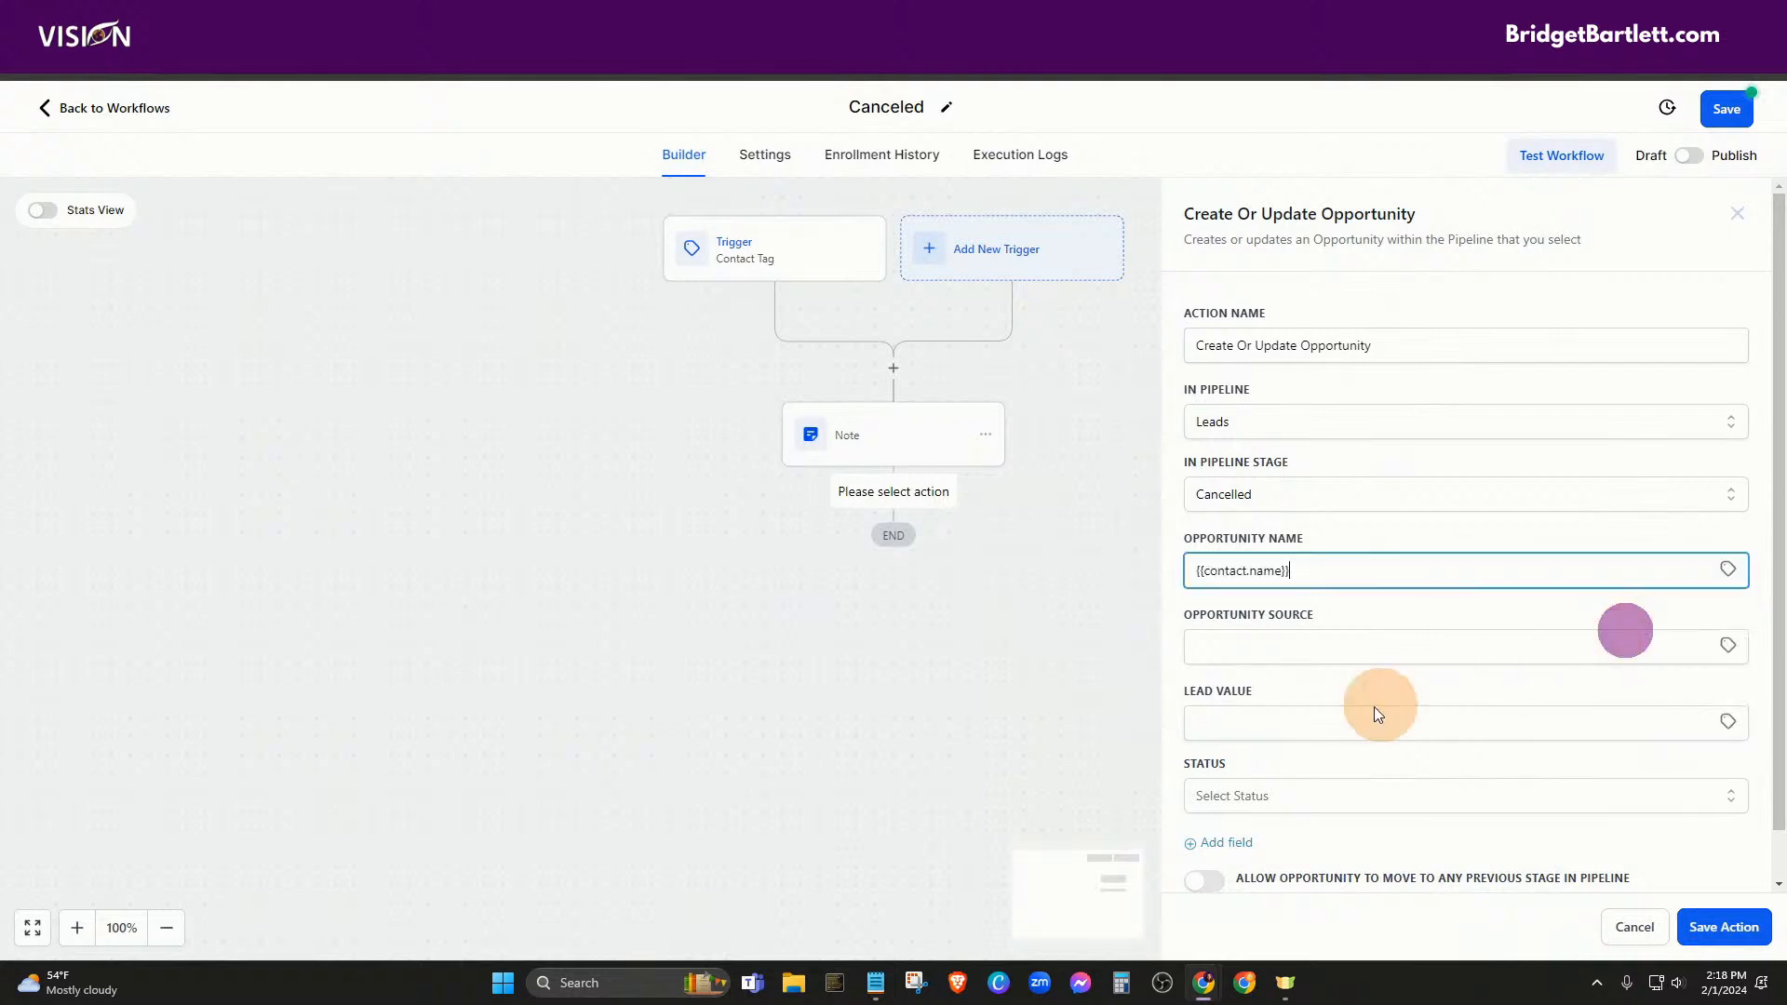
{"action": "left_click", "coordinate": [1264, 655]}
{"action": "left_click", "coordinate": [1728, 645]}
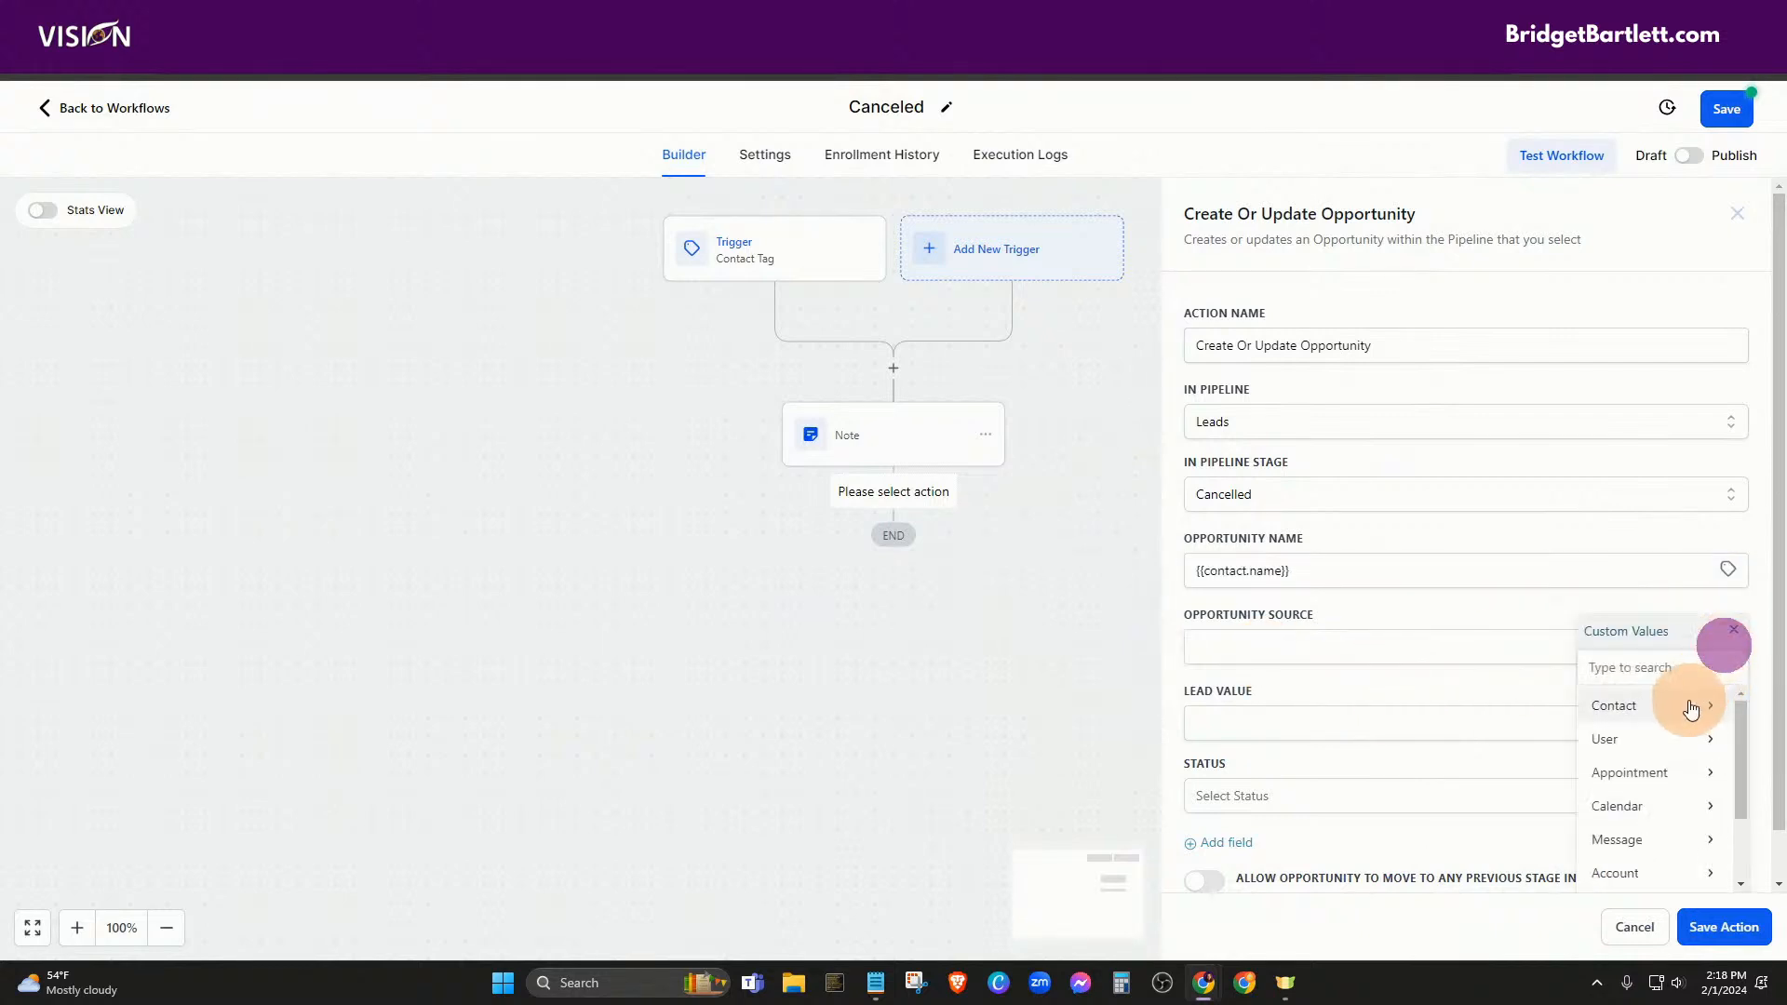
{"action": "left_click", "coordinate": [1674, 705]}
{"action": "scroll", "coordinate": [1676, 819], "scroll_direction": "down", "scroll_amount": 5}
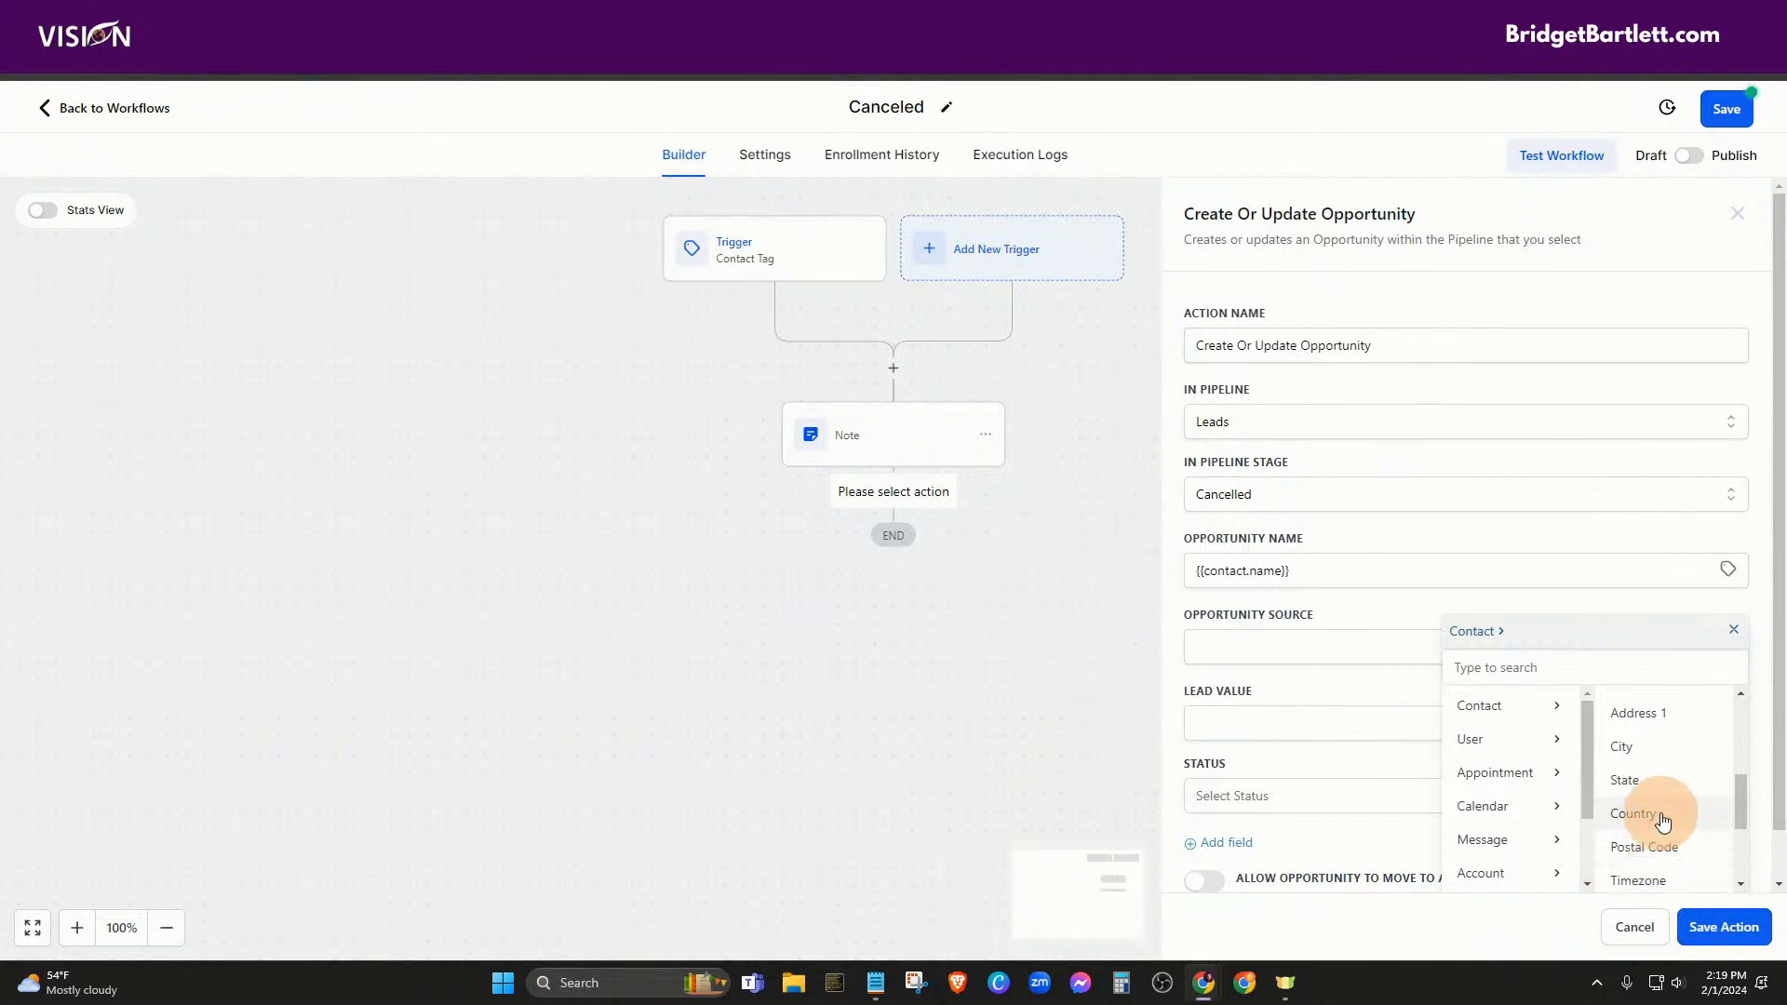
{"action": "scroll", "coordinate": [1652, 824], "scroll_direction": "up", "scroll_amount": 3}
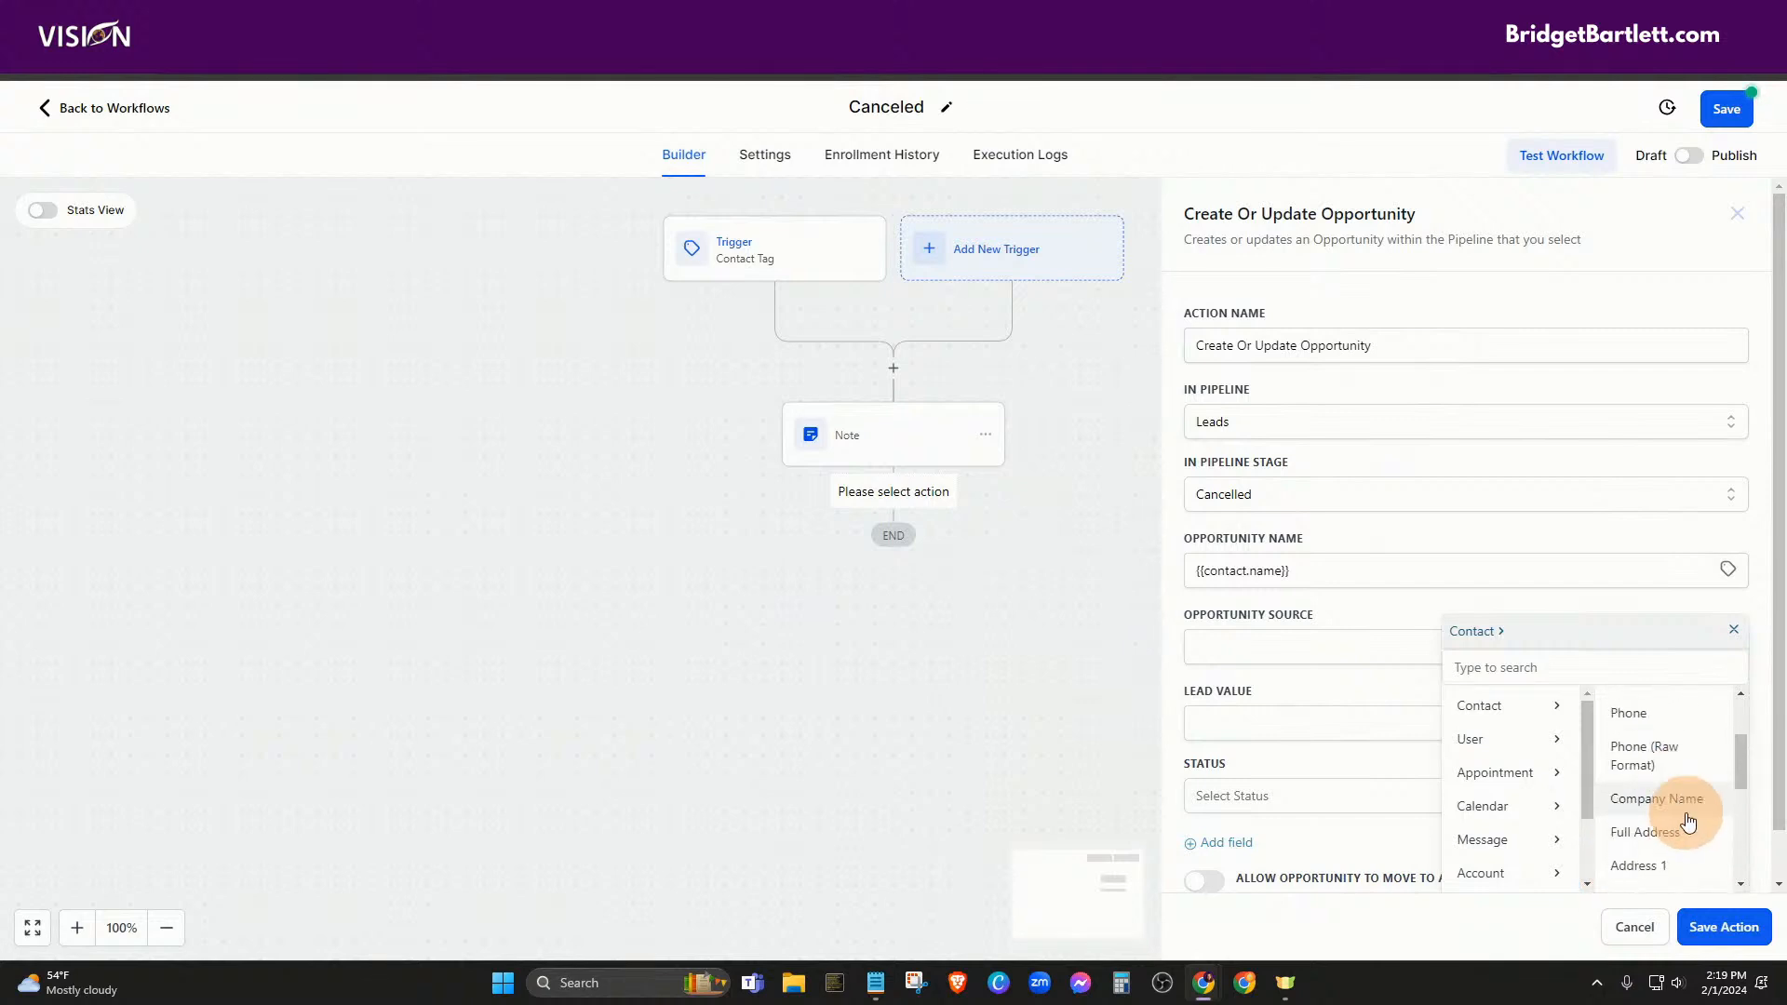
{"action": "scroll", "coordinate": [1685, 827], "scroll_direction": "down", "scroll_amount": 7}
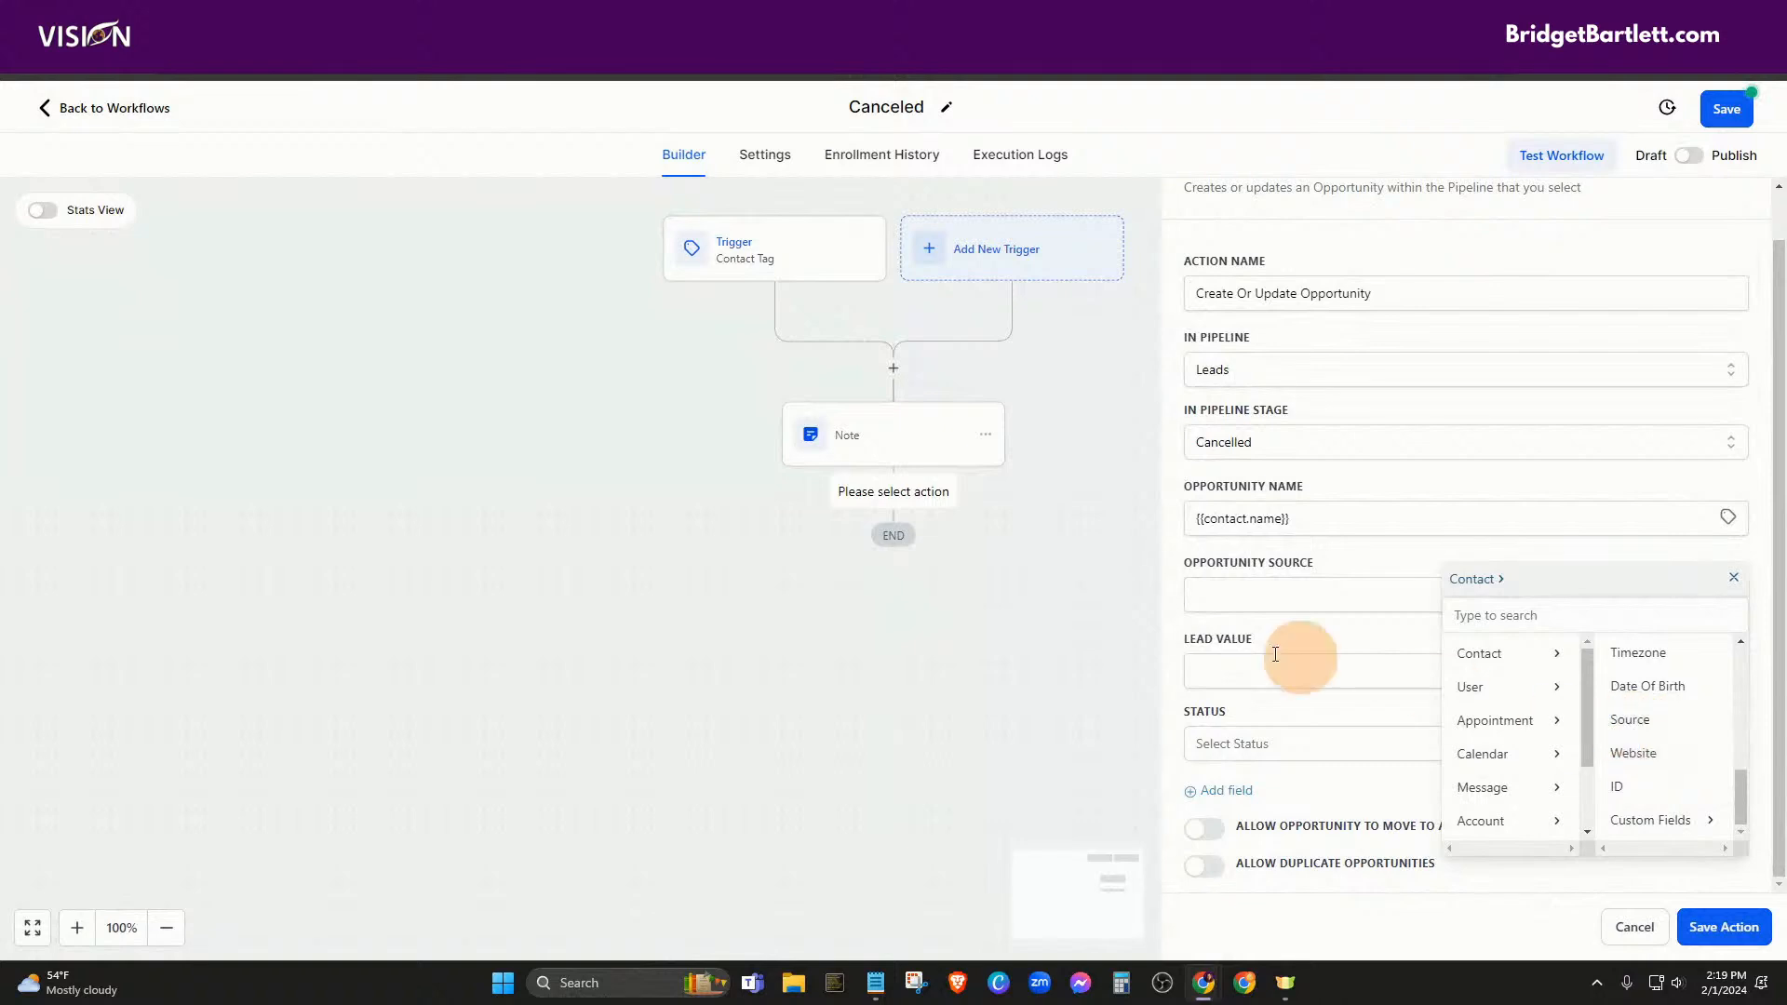
{"action": "left_click", "coordinate": [1620, 720]}
Set the opportunity status to lost and save the step
{"action": "left_click", "coordinate": [1242, 672]}
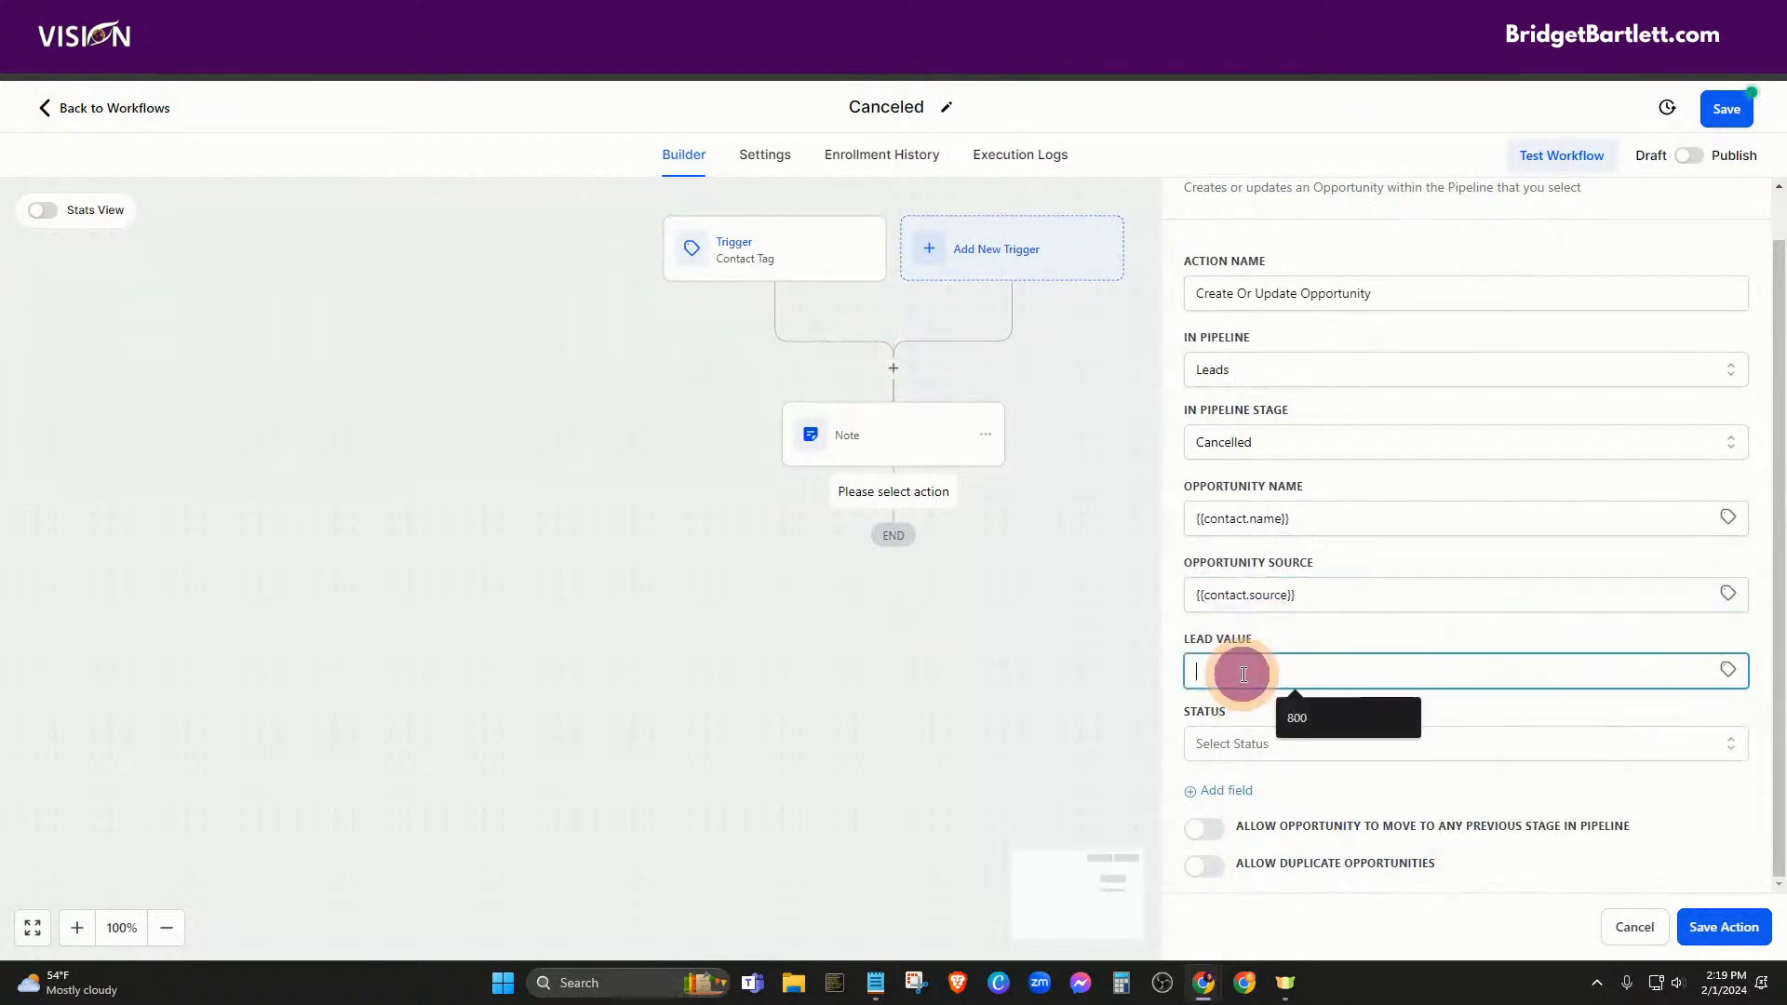
{"action": "left_click", "coordinate": [1227, 742]}
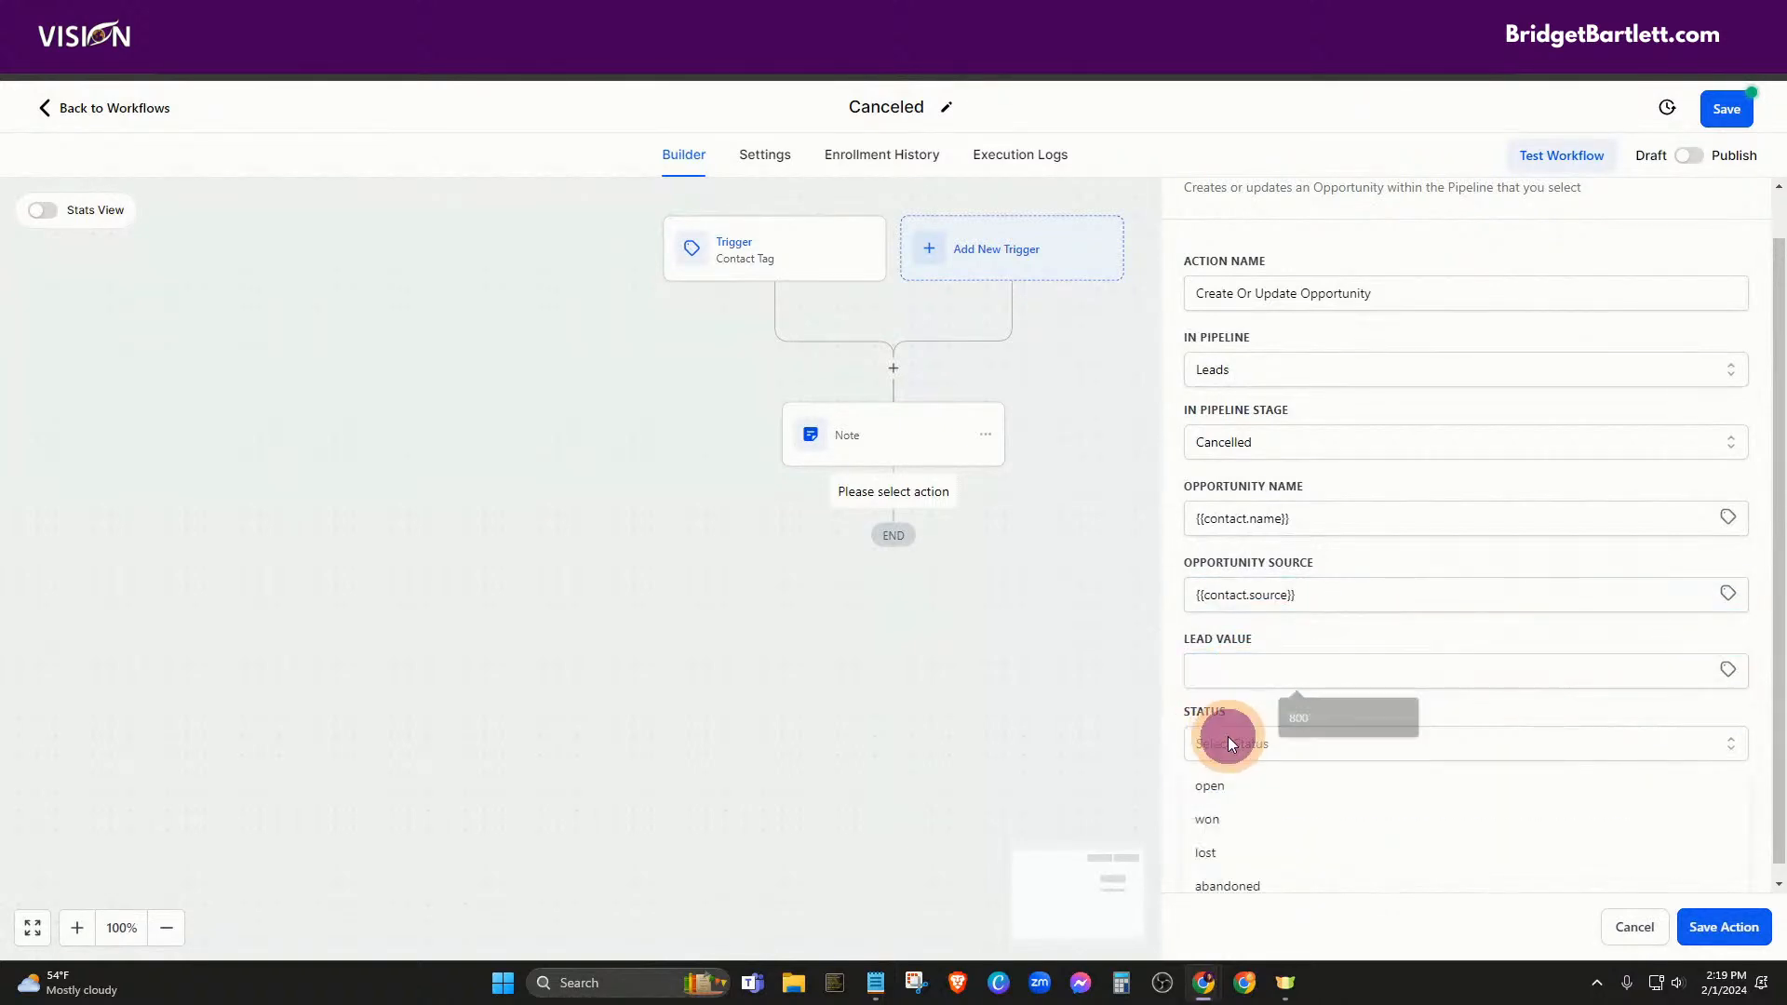
{"action": "left_click", "coordinate": [1233, 851]}
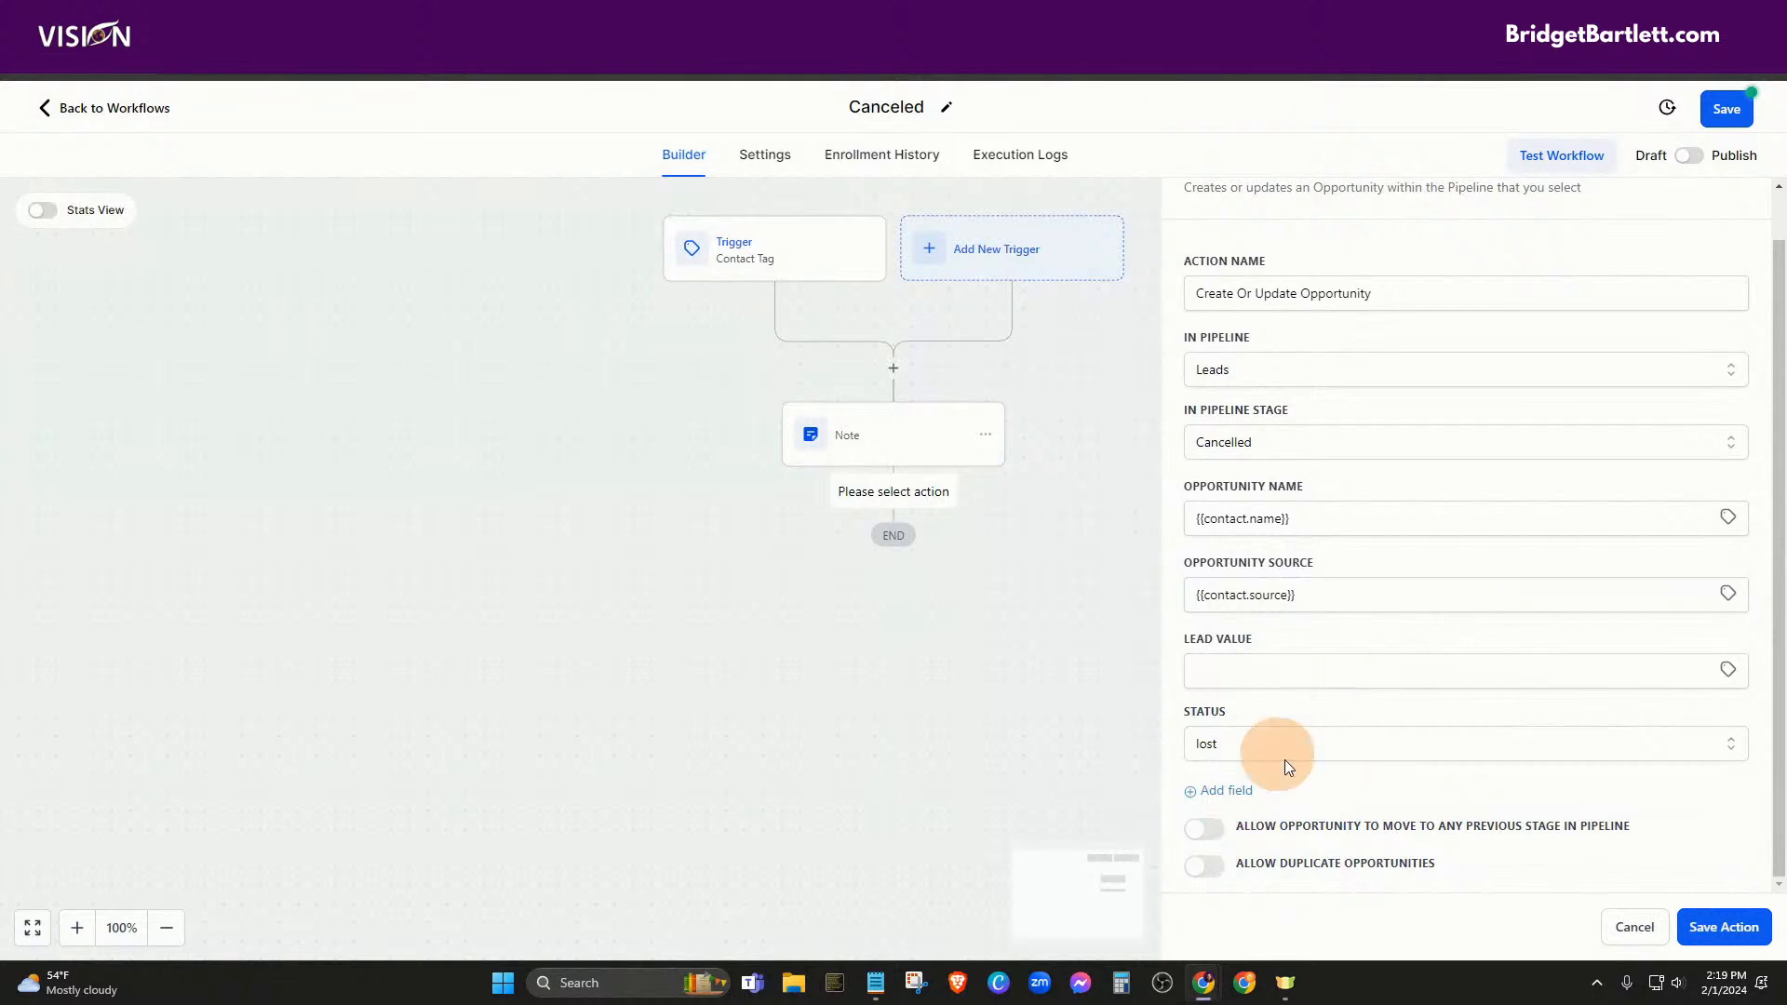
{"action": "left_click", "coordinate": [1709, 928]}
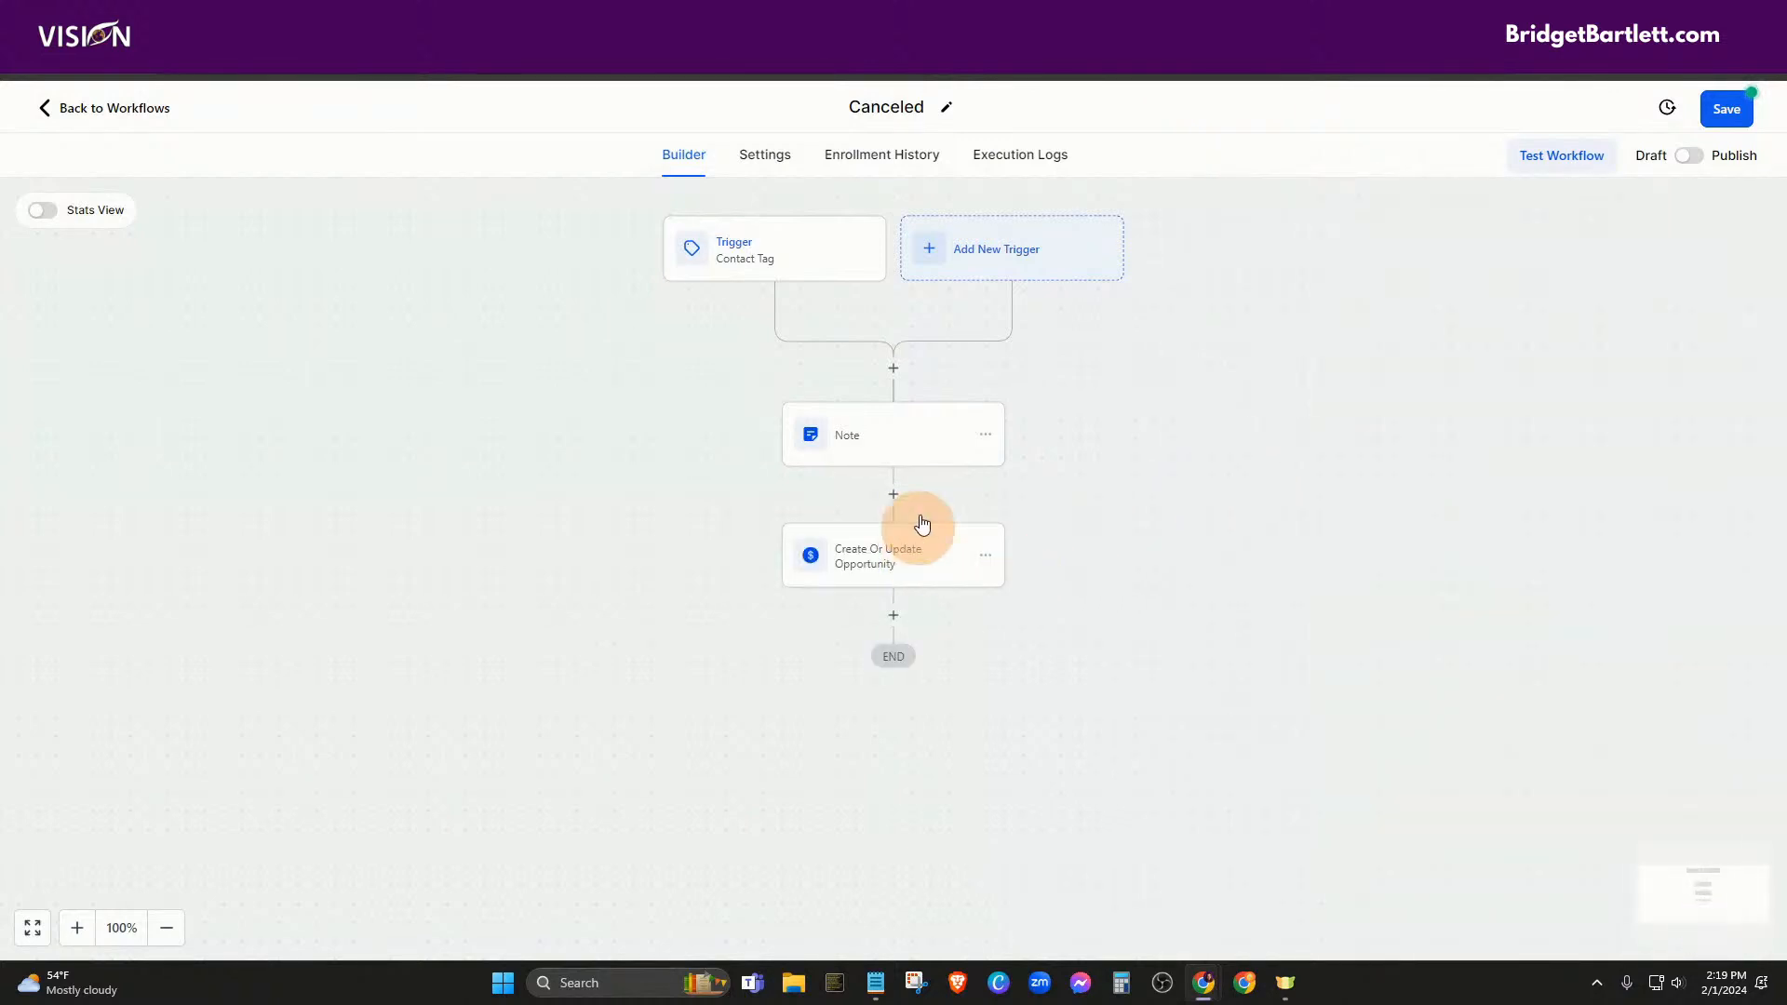
Save the Canceled workflow and switch it from draft to published
{"action": "left_click", "coordinate": [1741, 121]}
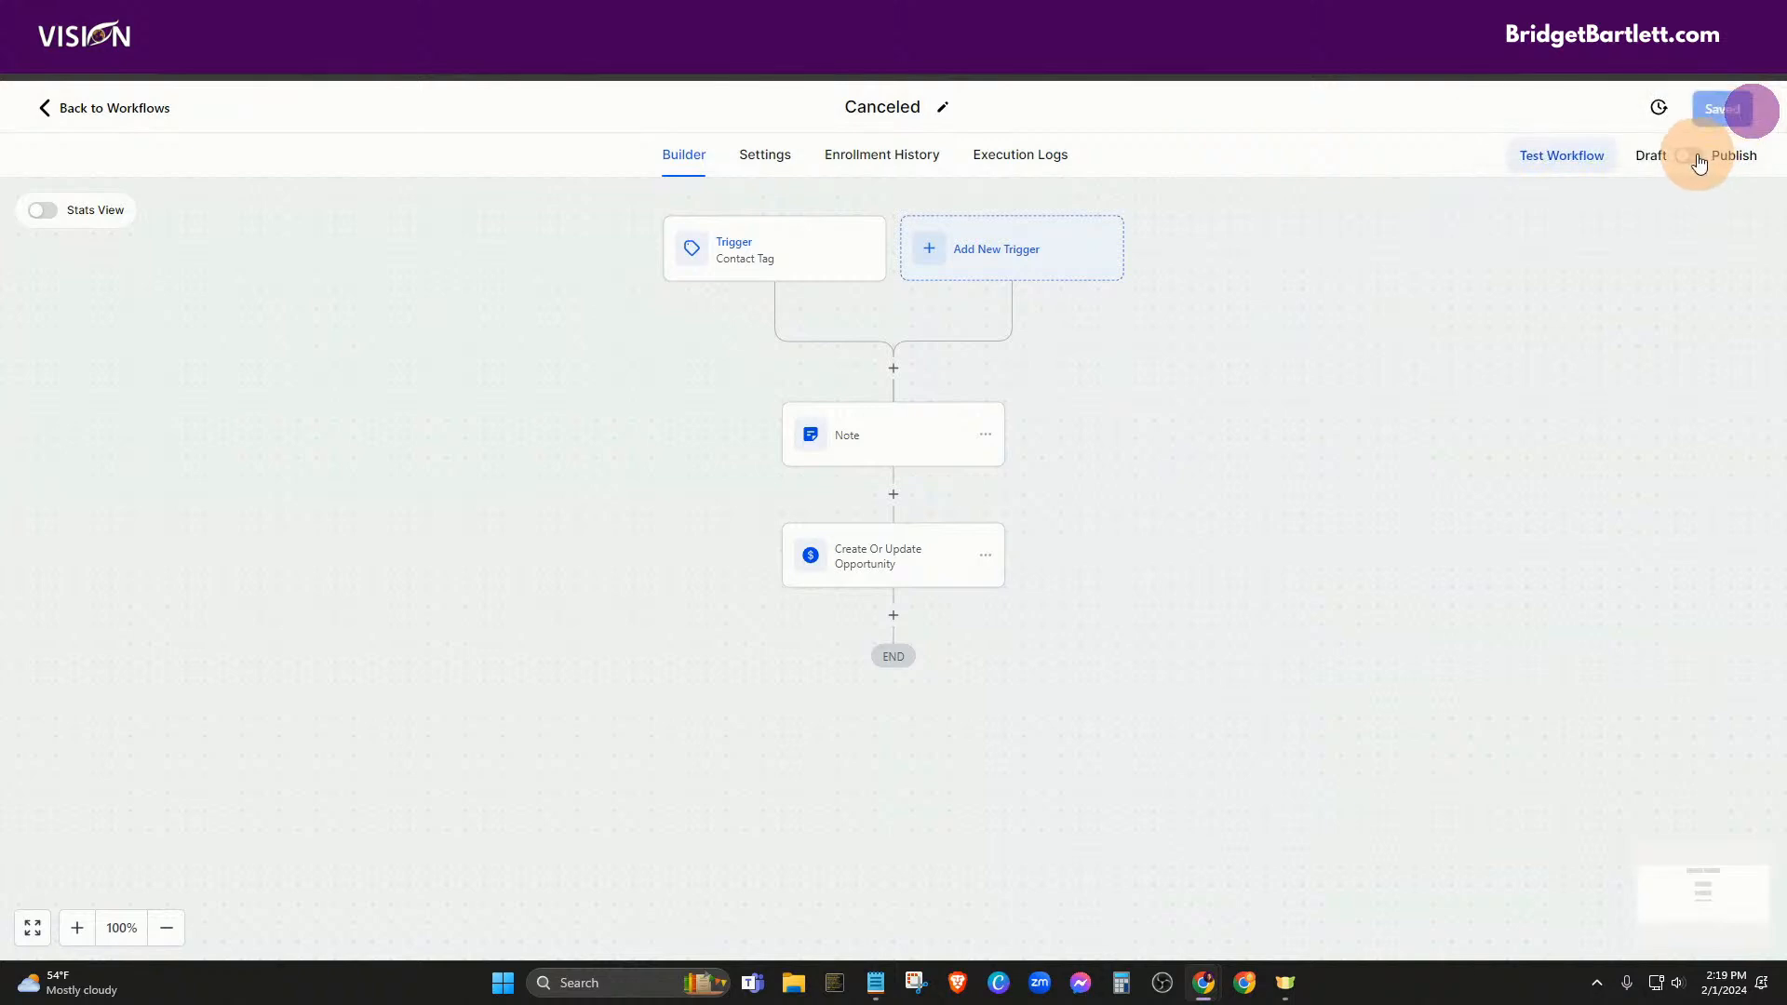
{"action": "left_click", "coordinate": [1689, 155]}
{"action": "left_click", "coordinate": [1737, 109]}
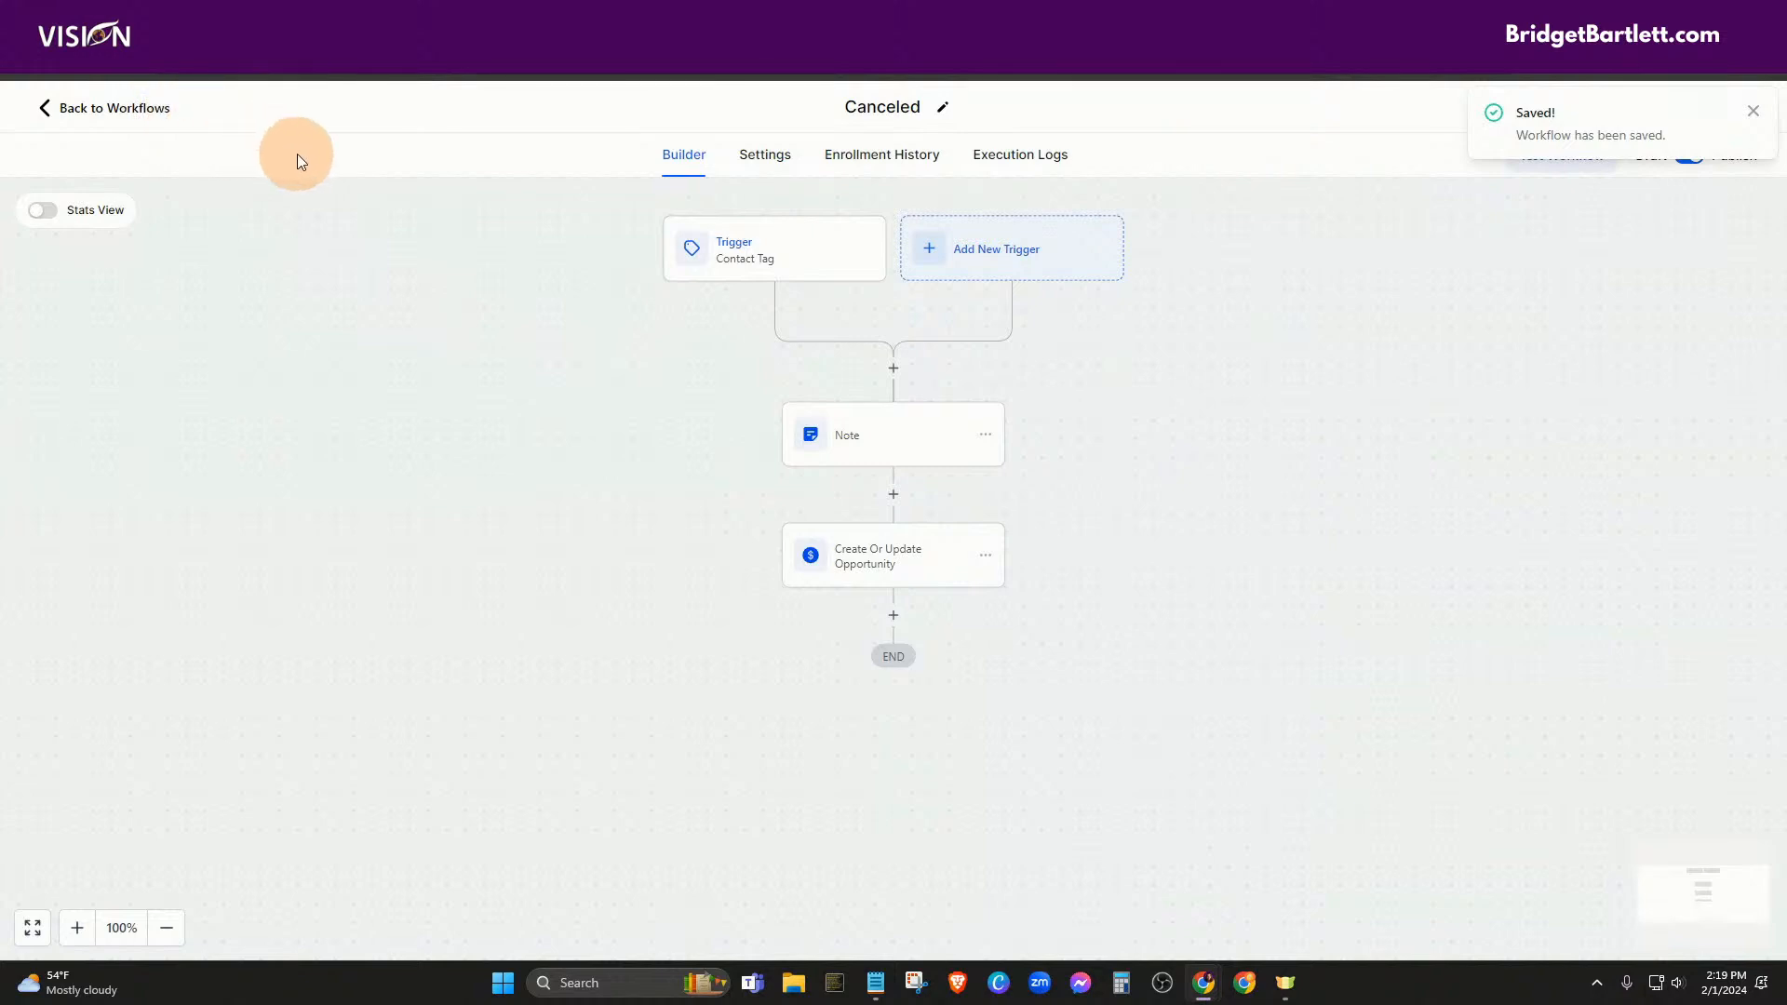
Open the Test contact's record from the Contacts list
{"action": "left_click", "coordinate": [164, 112]}
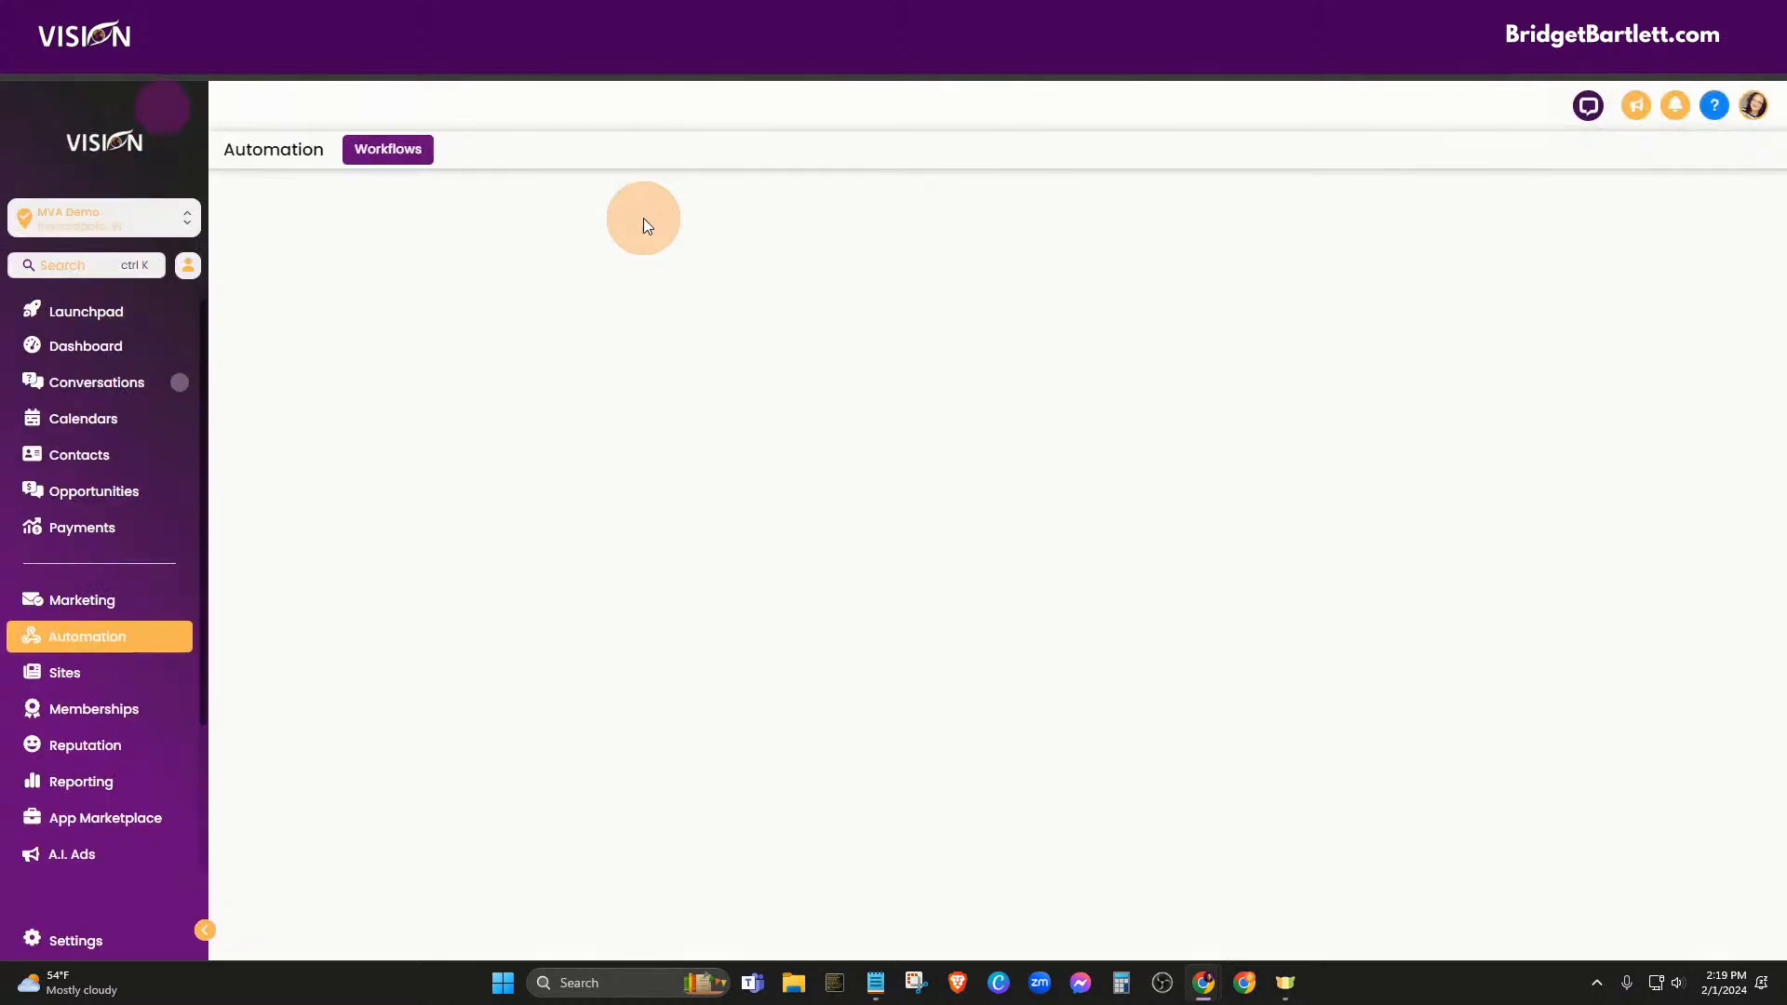
{"action": "left_click", "coordinate": [80, 473]}
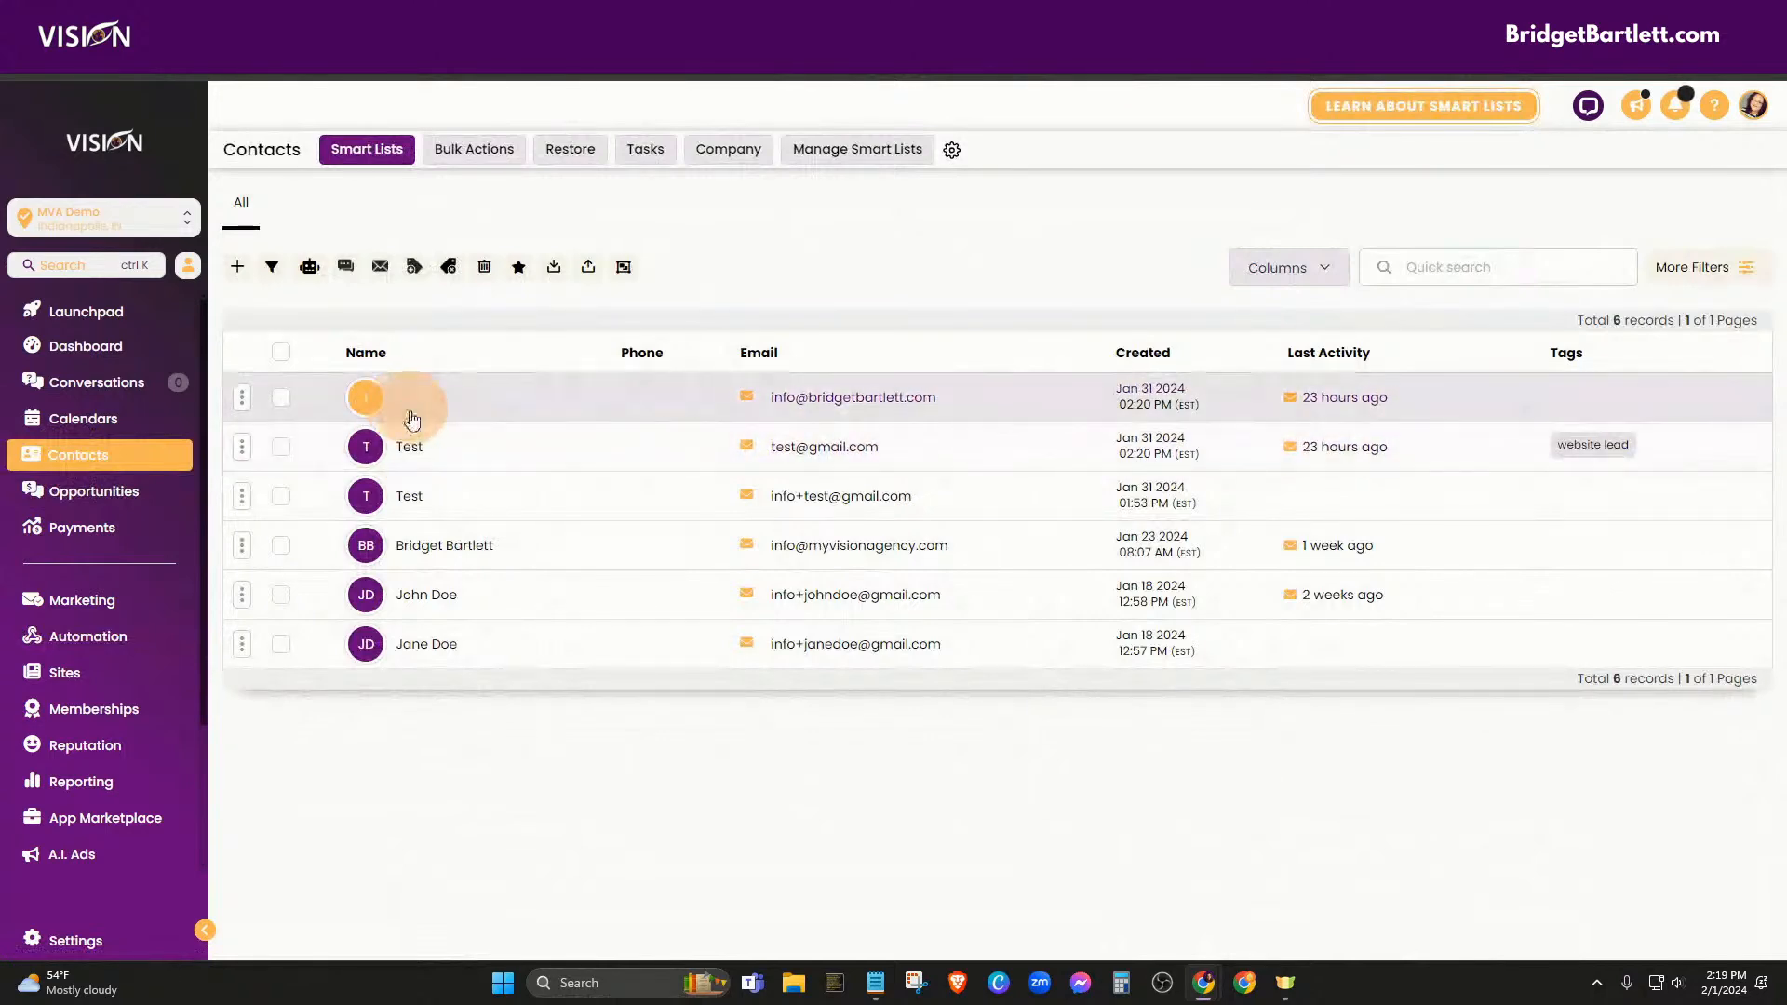
{"action": "left_click", "coordinate": [519, 439]}
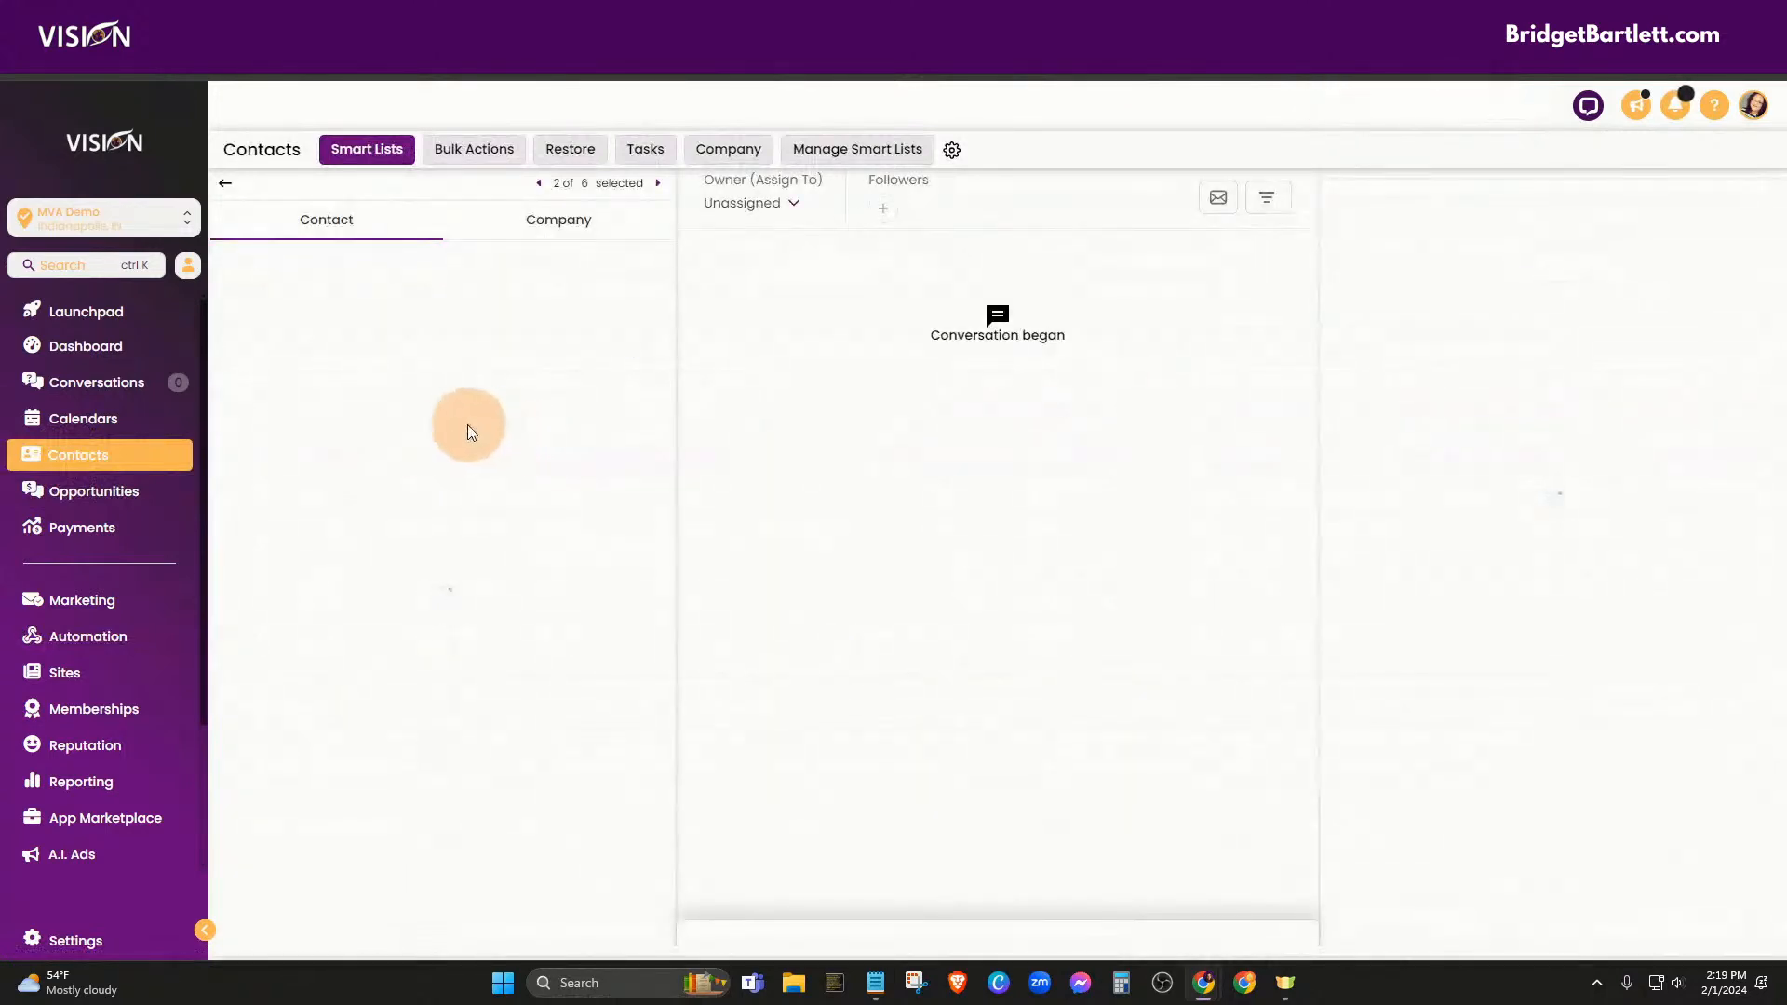
{"action": "scroll", "coordinate": [434, 577], "scroll_direction": "down", "scroll_amount": 3}
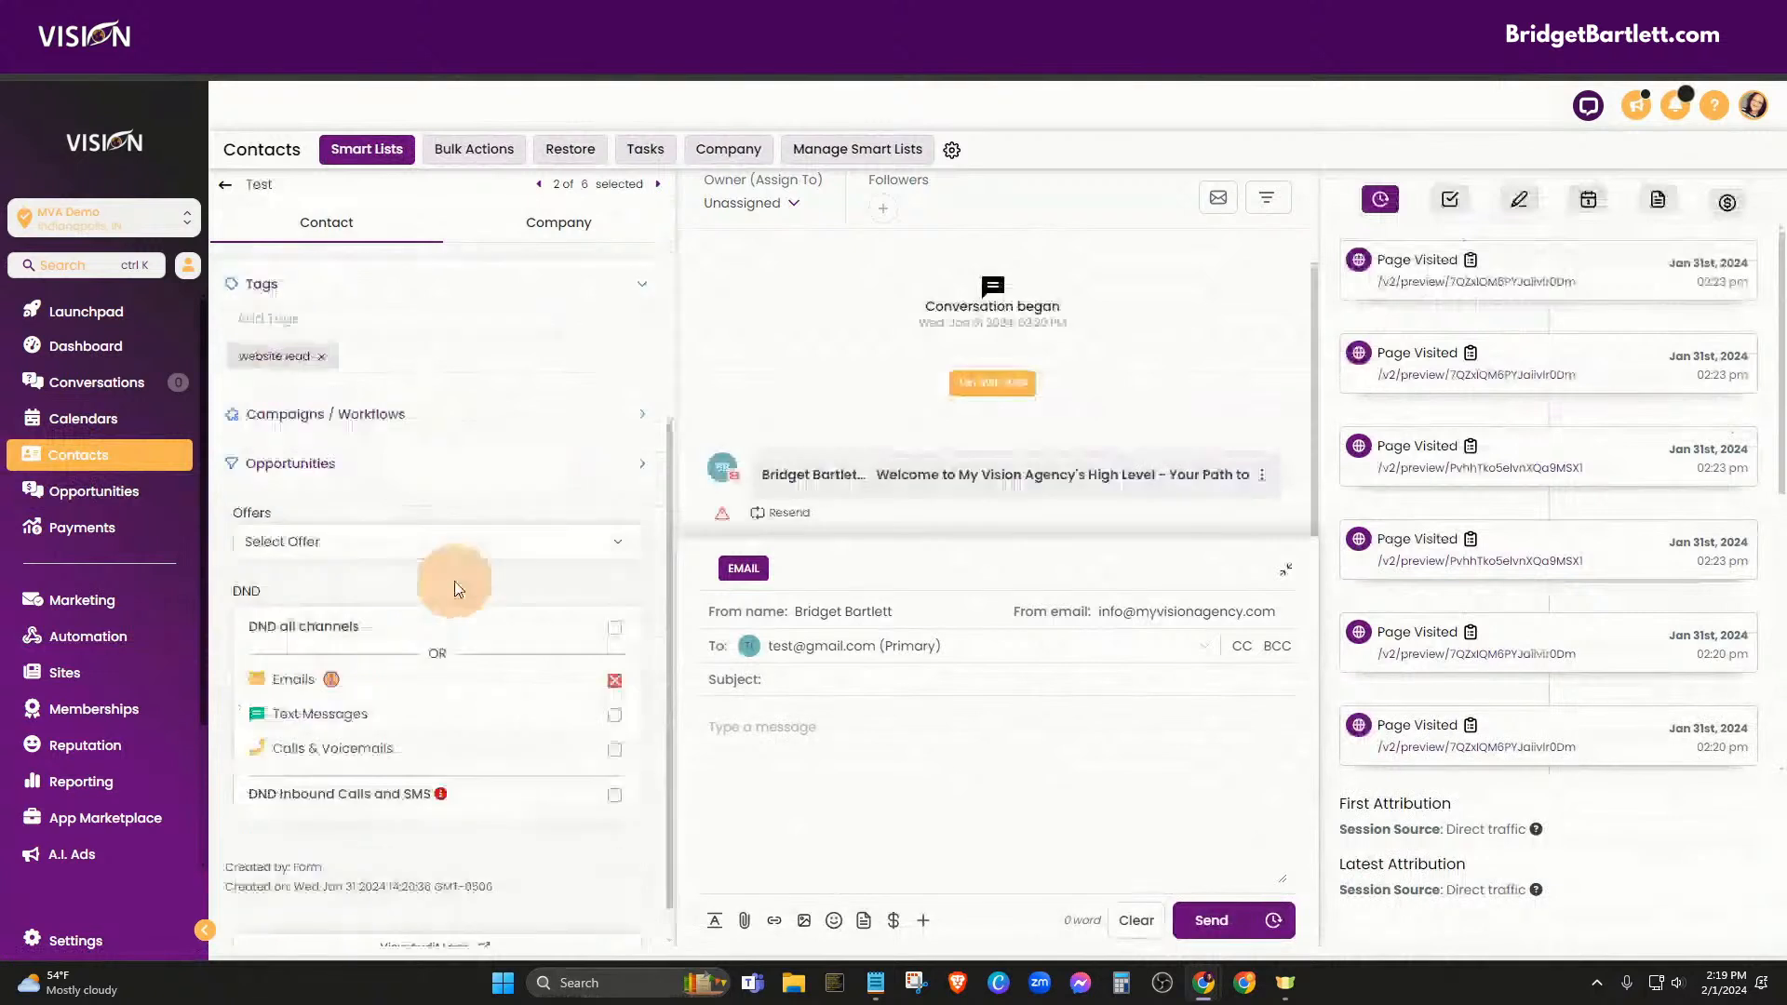
{"action": "scroll", "coordinate": [479, 484], "scroll_direction": "up", "scroll_amount": 2}
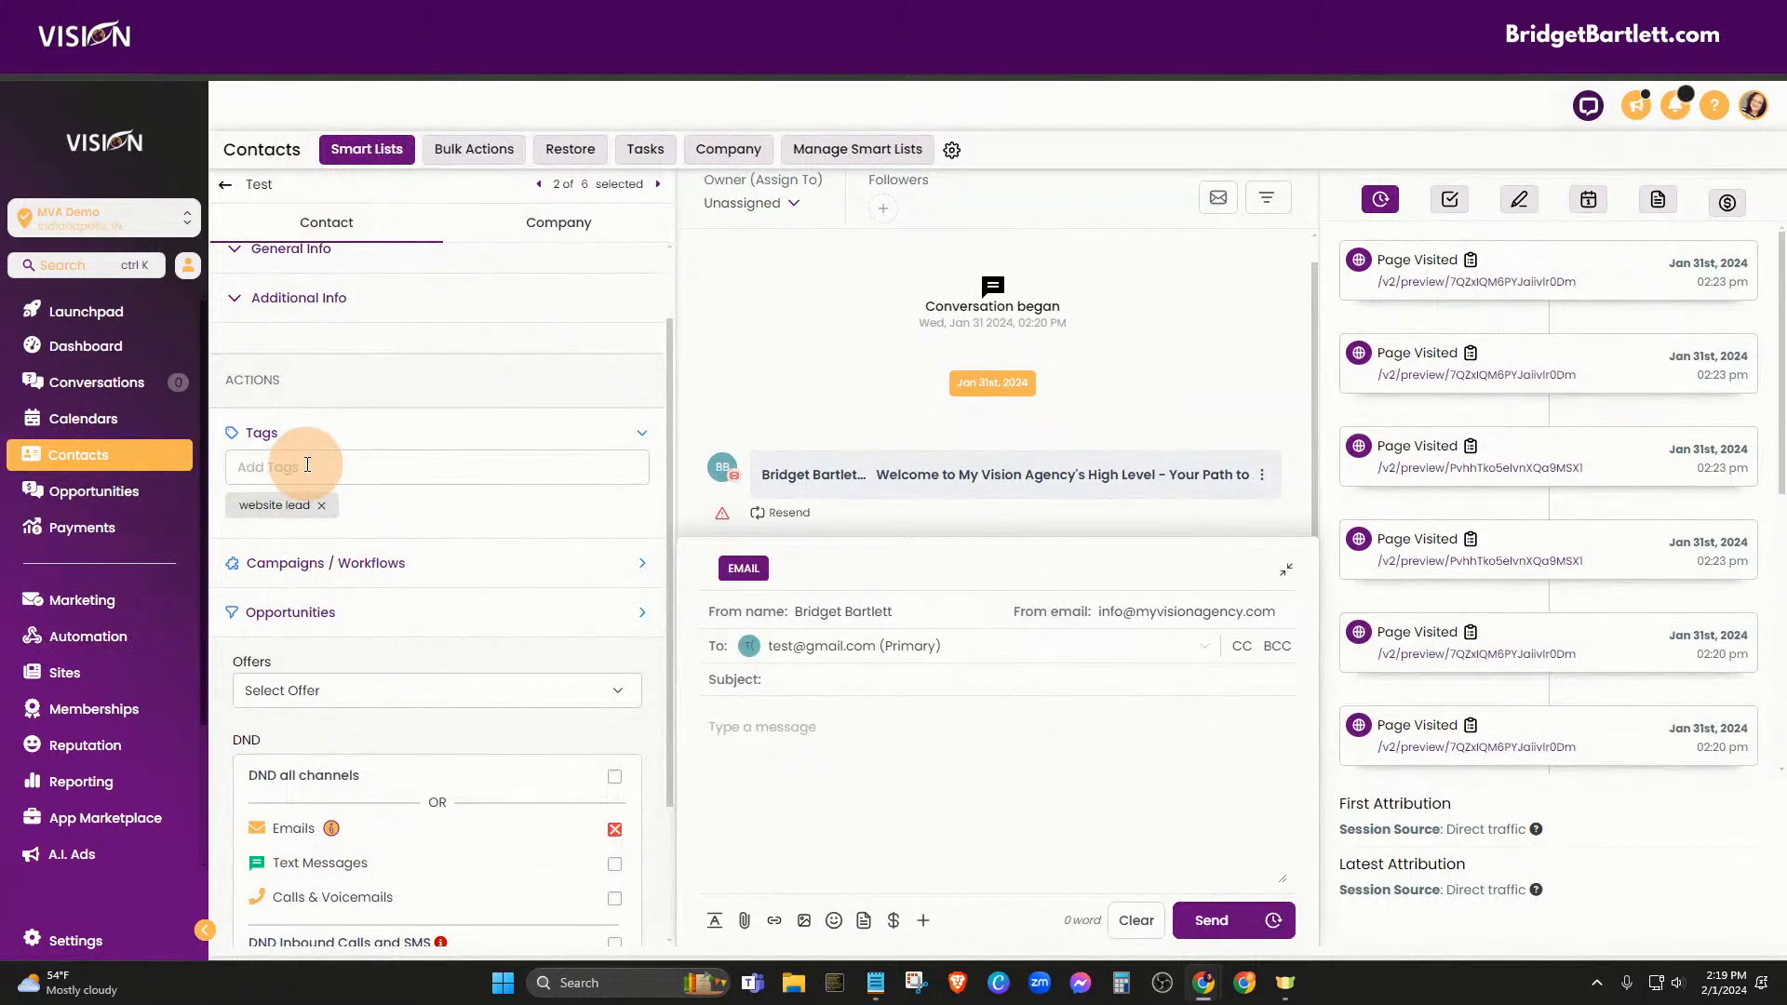
Add the 'canceled' tag to the Test contact and go to the Opportunities board
{"action": "left_click", "coordinate": [392, 475]}
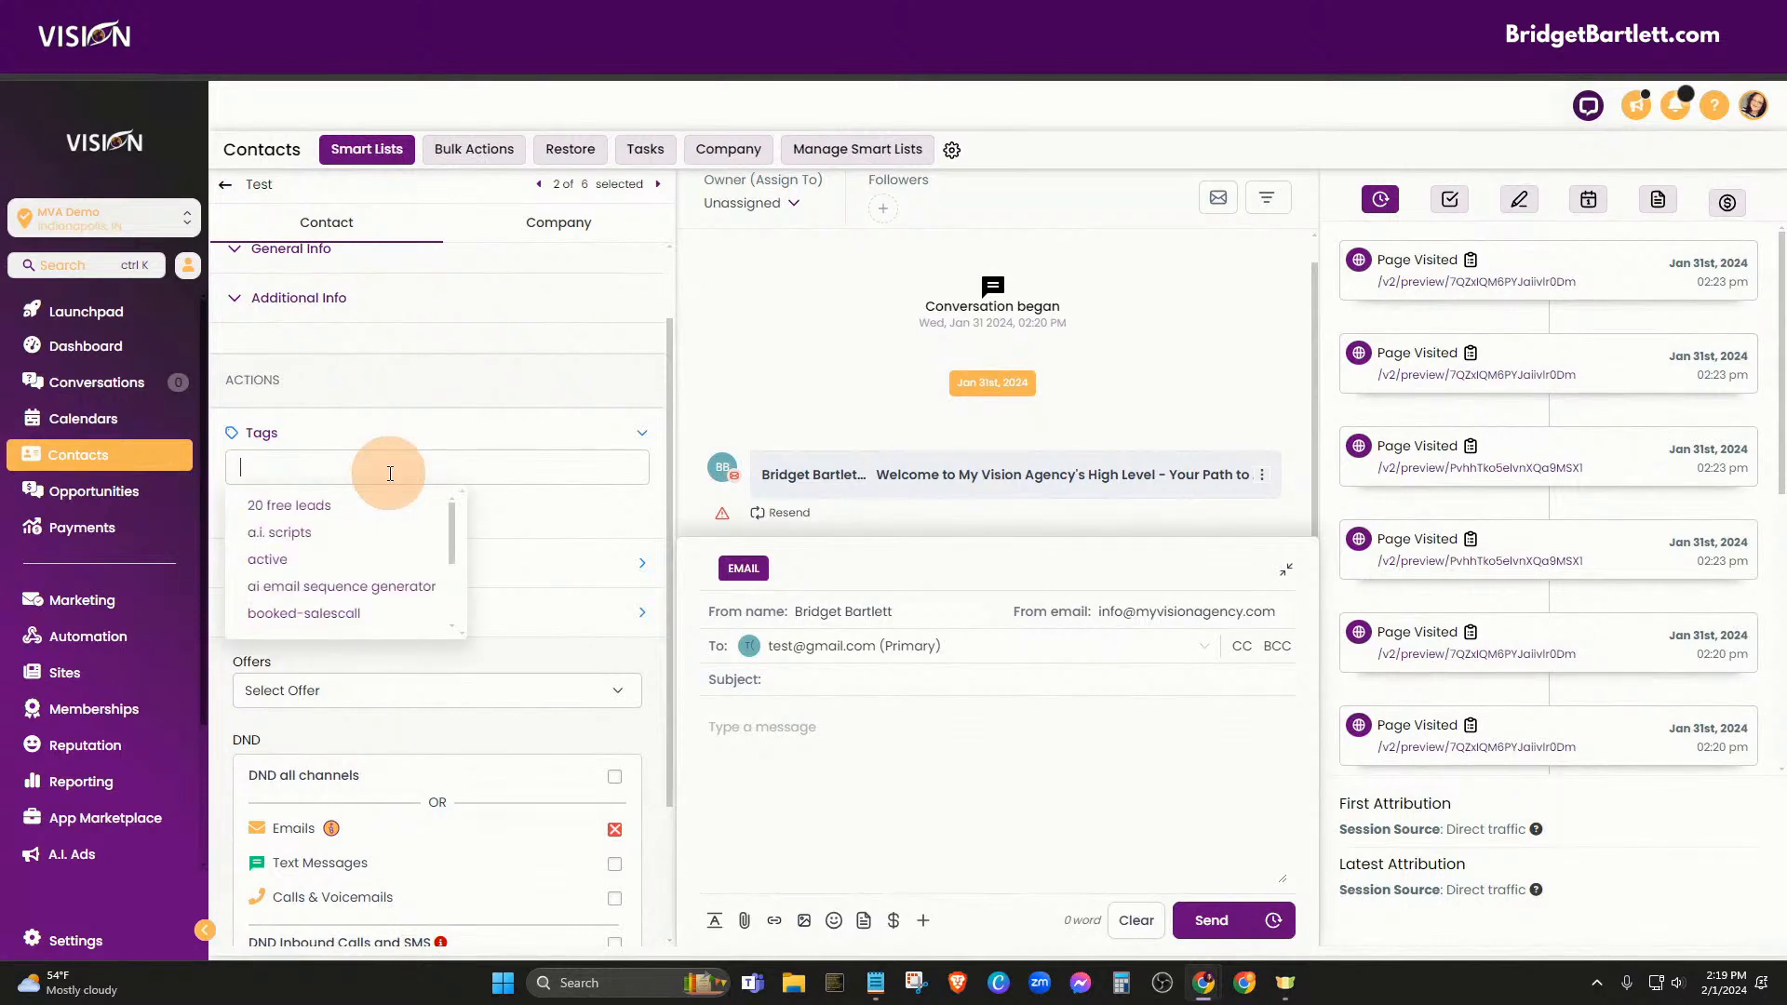
{"action": "type", "text": "cancel"}
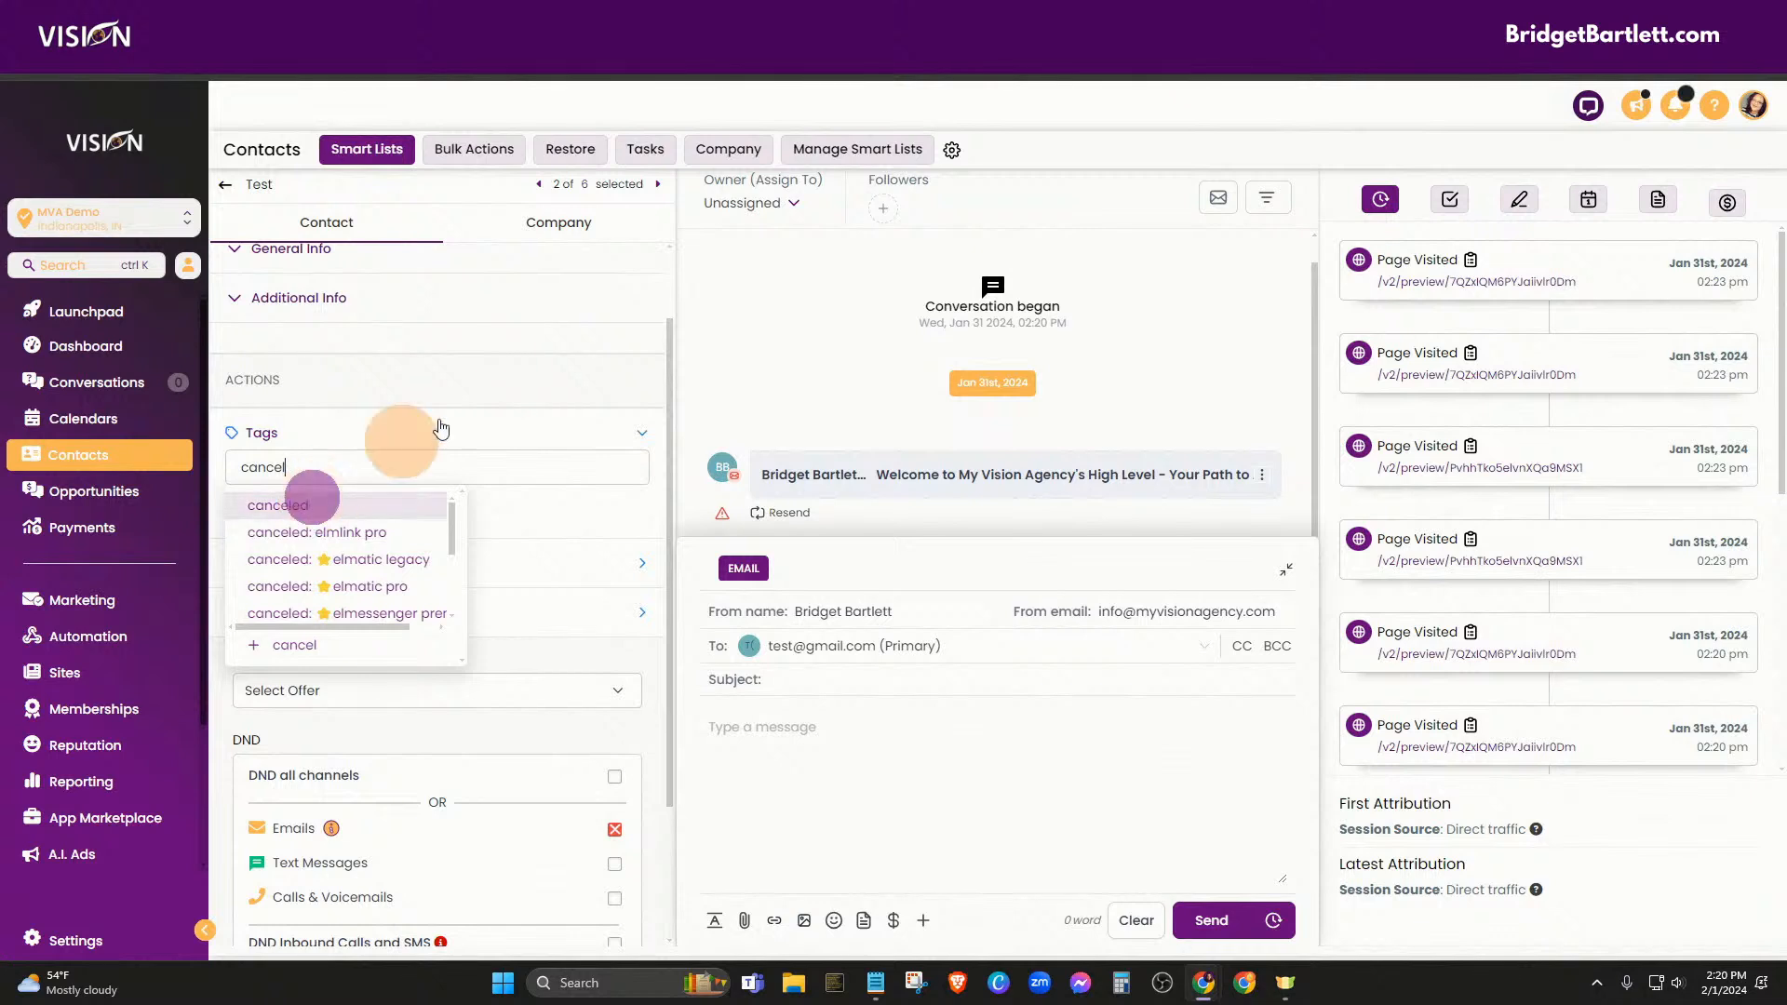
{"action": "key", "text": "Return"}
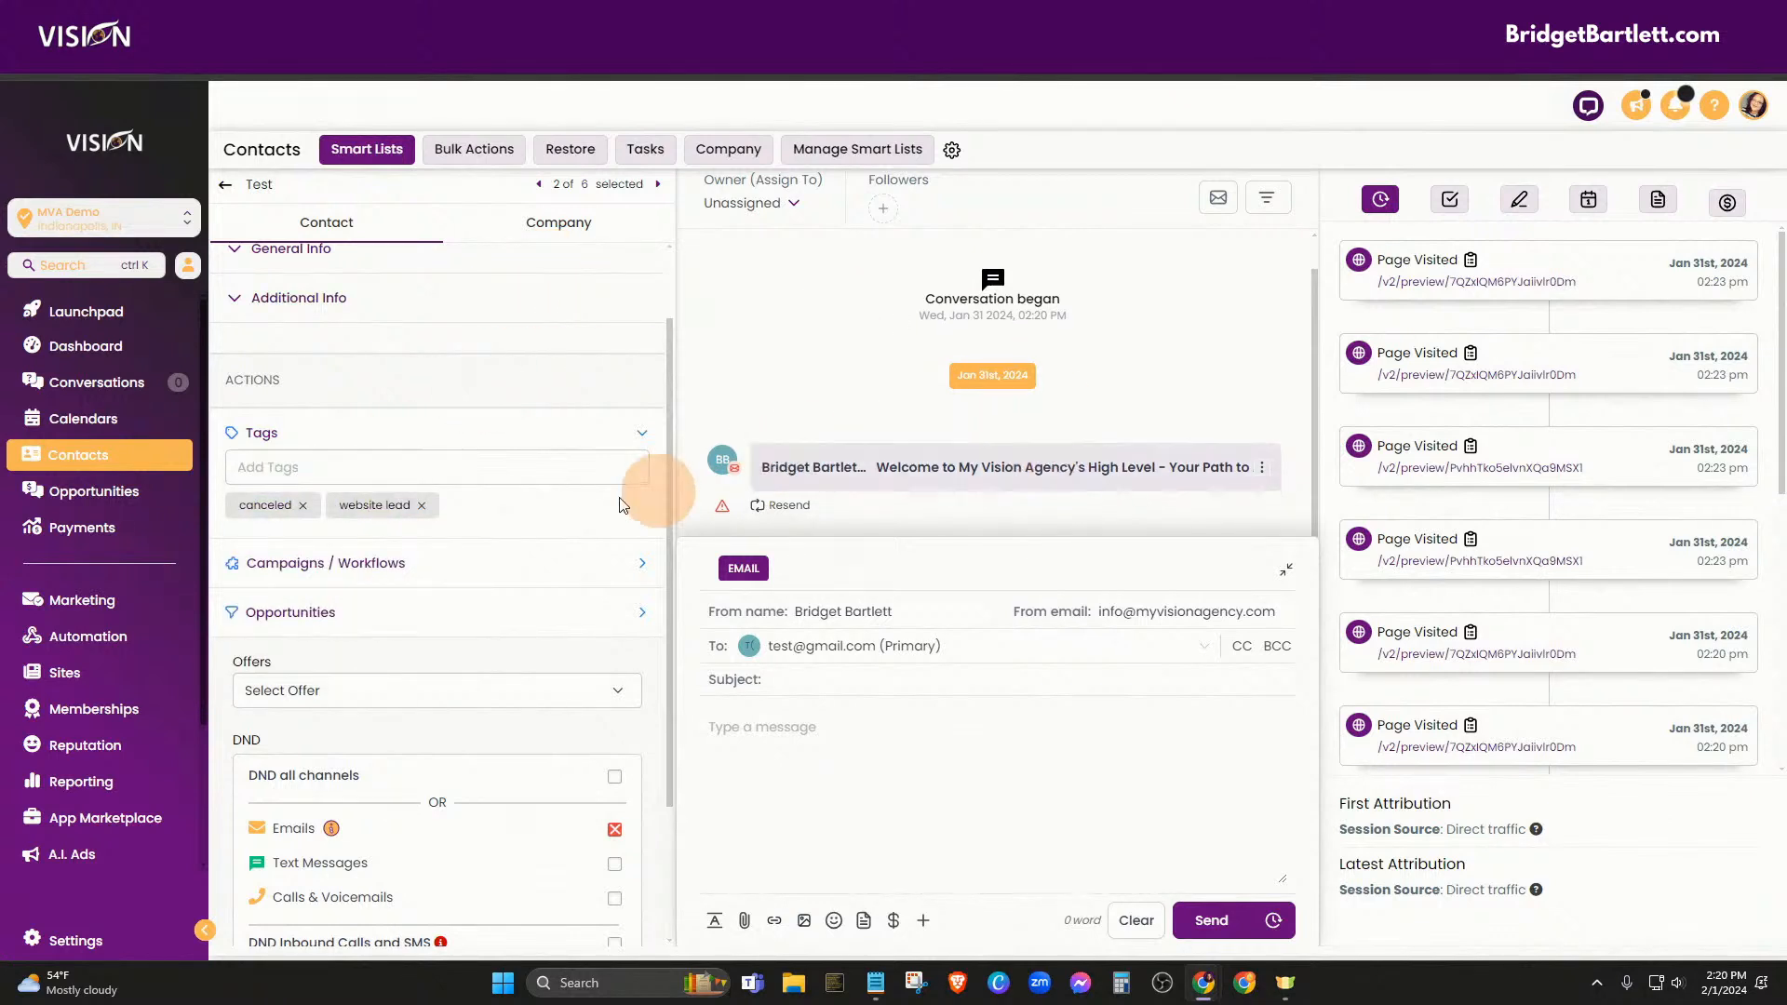
{"action": "scroll", "coordinate": [622, 503], "scroll_direction": "down", "scroll_amount": 1}
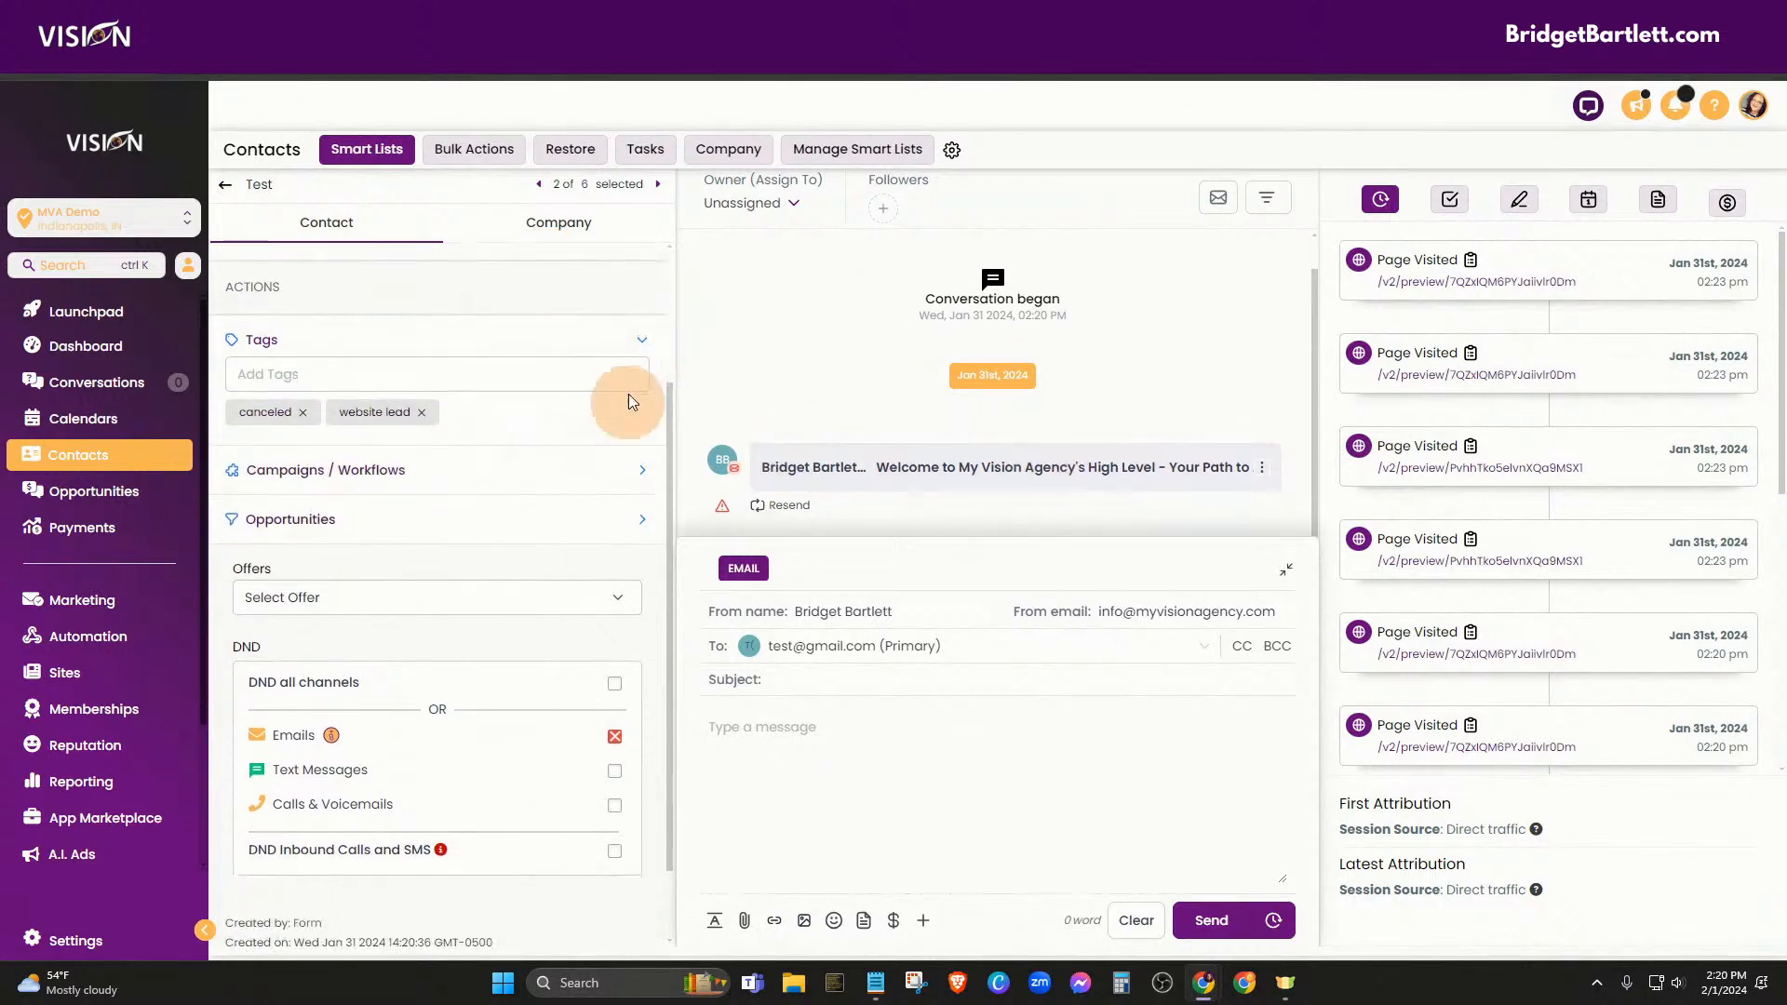
{"action": "left_click", "coordinate": [89, 500]}
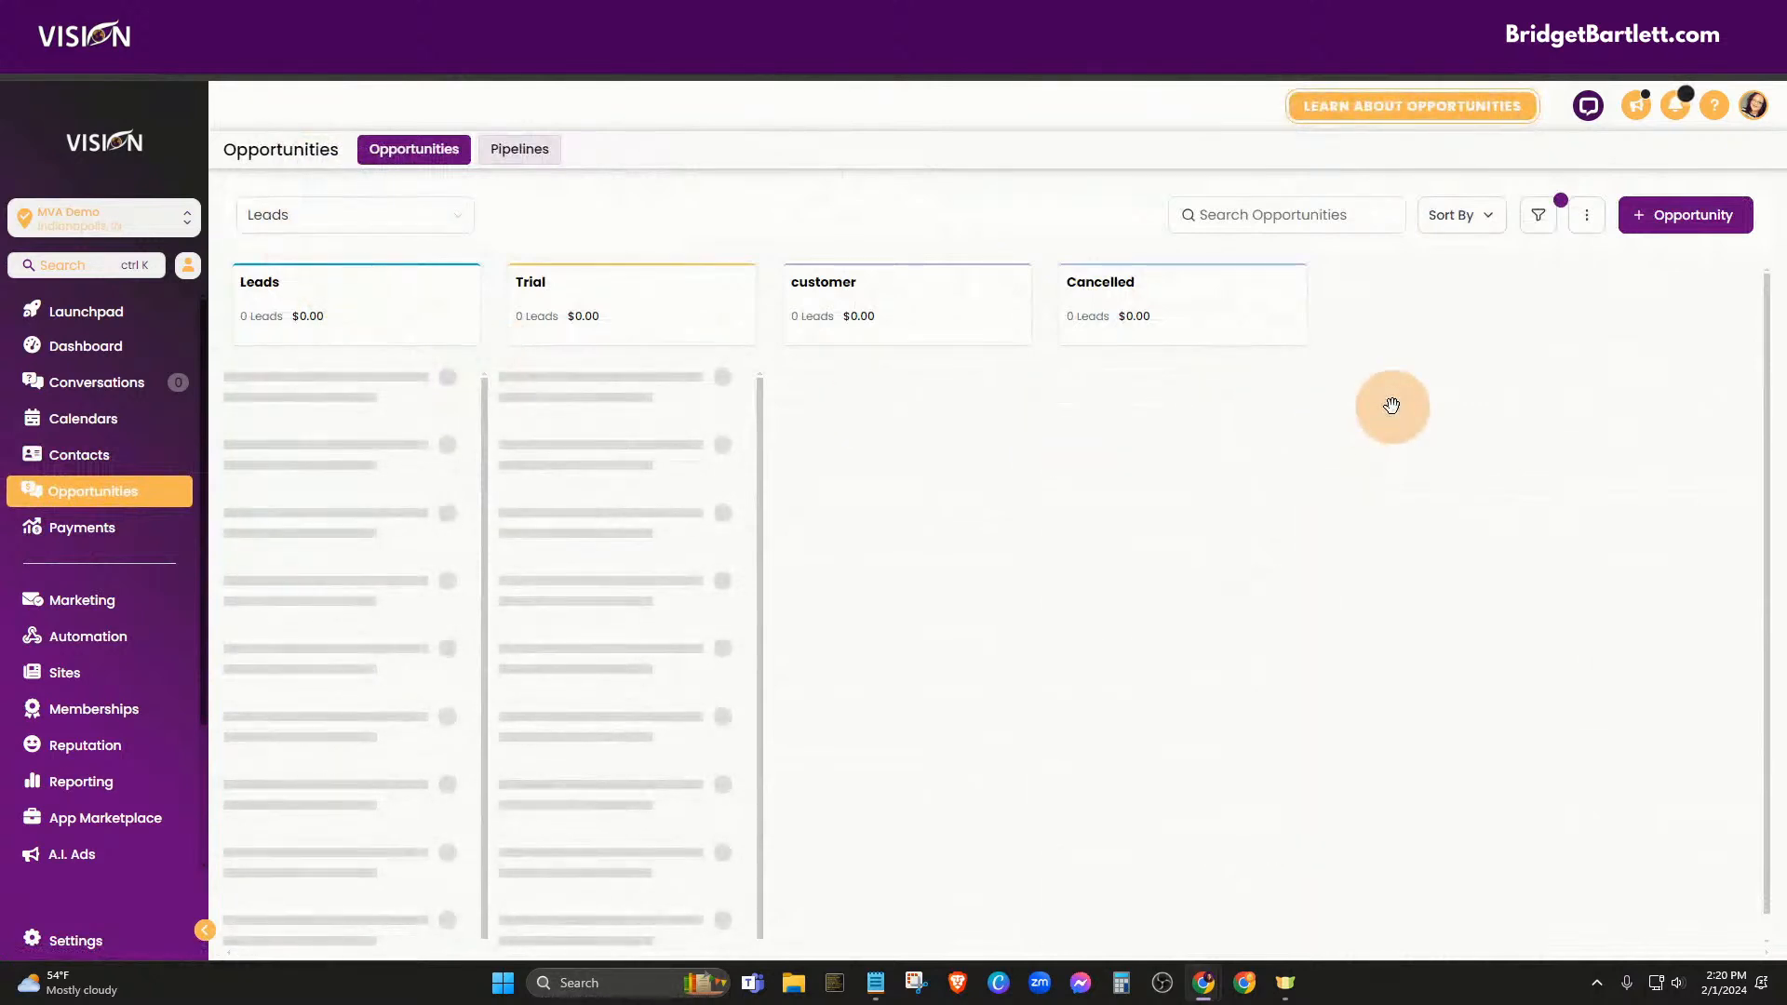
Remove the 'Status is Open' filter, open the Test opportunity's contact, and view its Notes
{"action": "left_click", "coordinate": [1541, 223]}
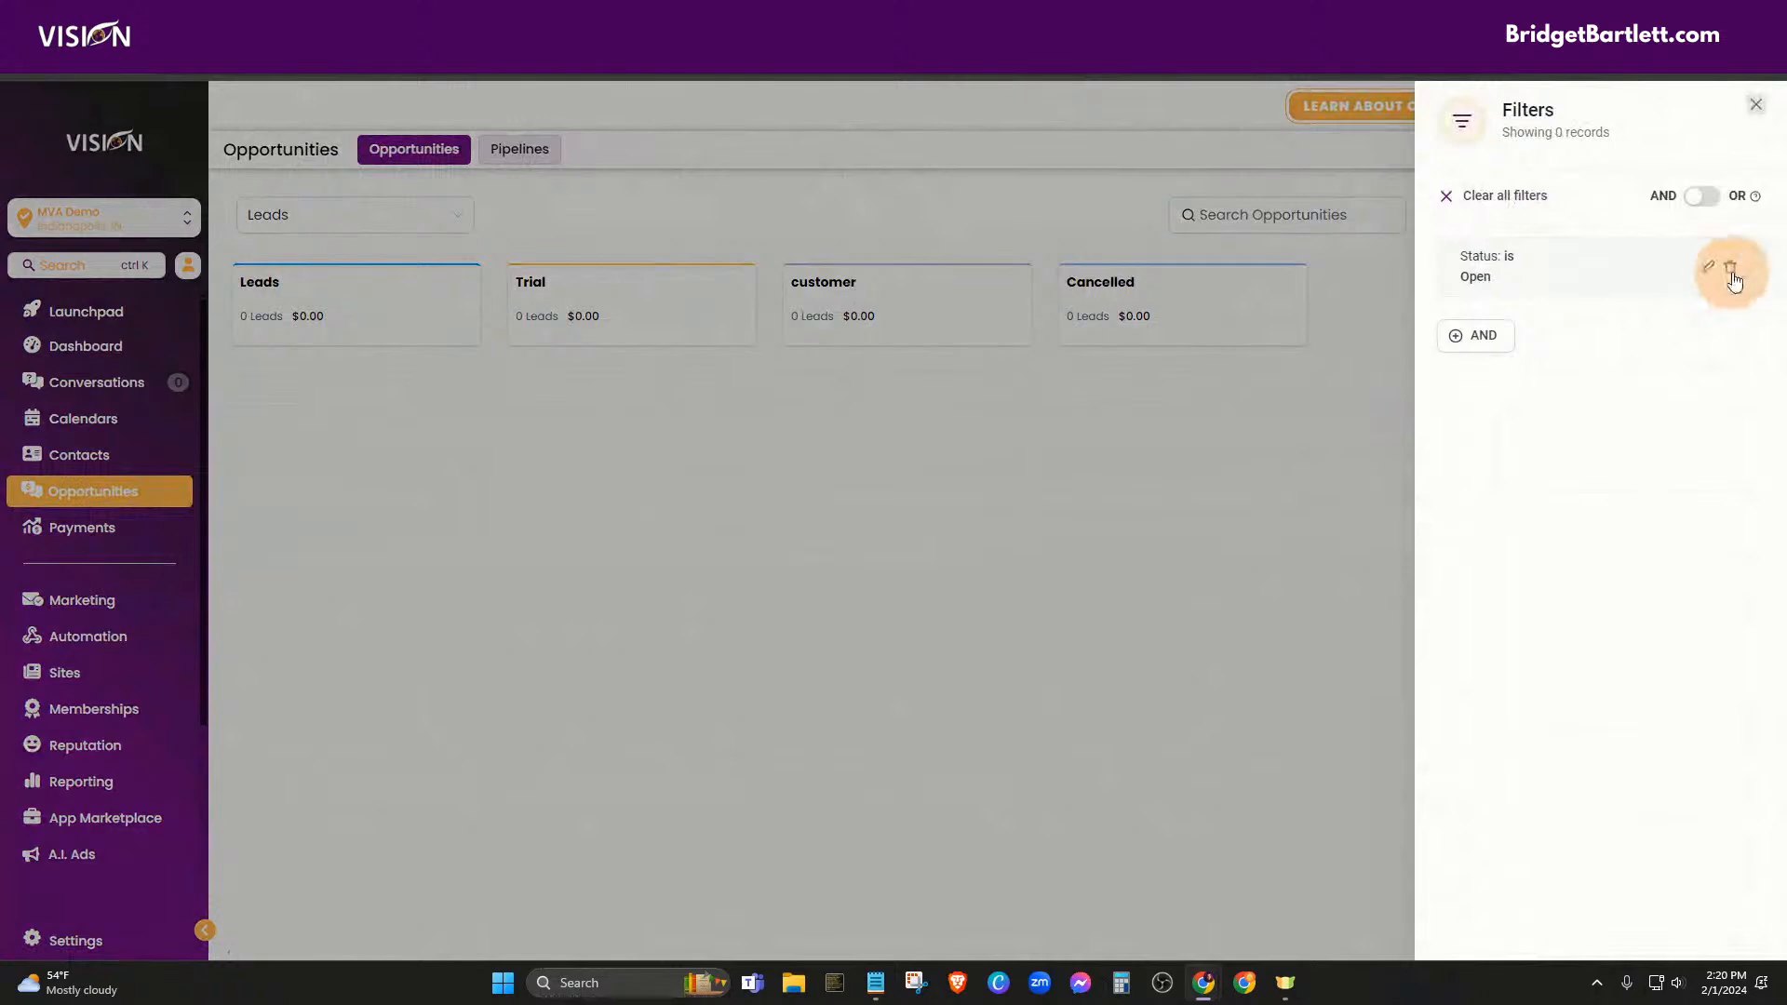
{"action": "left_click", "coordinate": [1733, 271]}
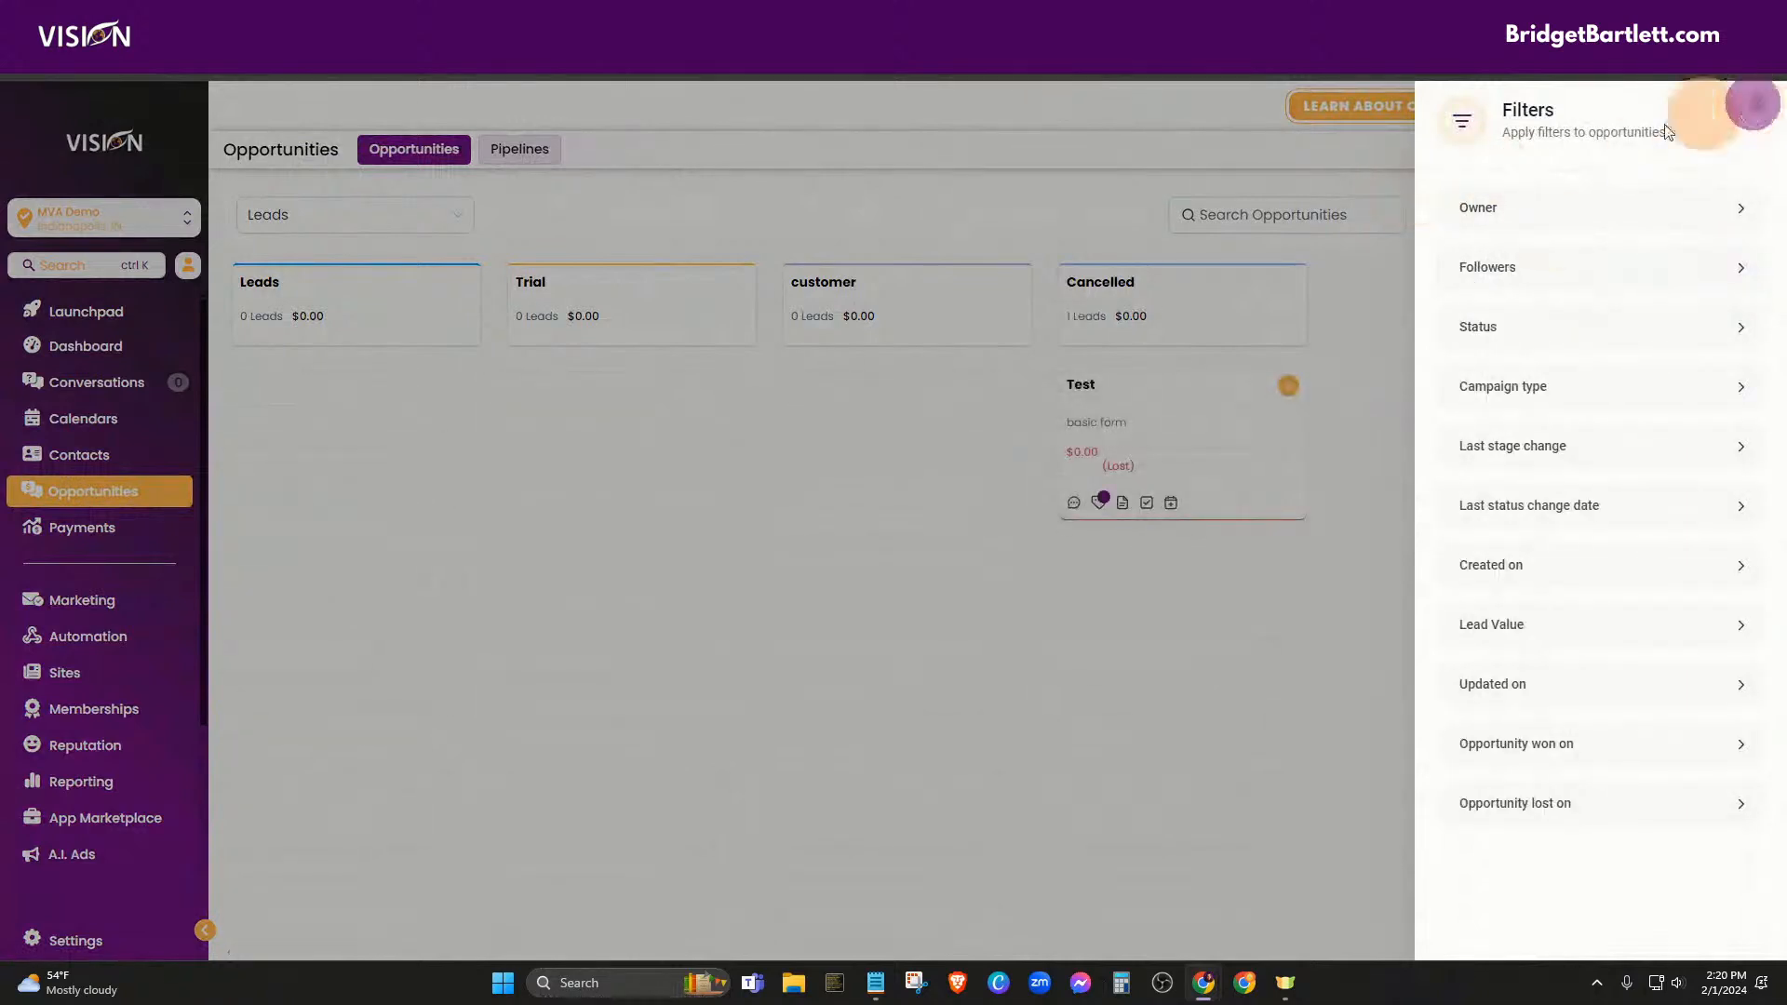
{"action": "left_click", "coordinate": [1756, 105]}
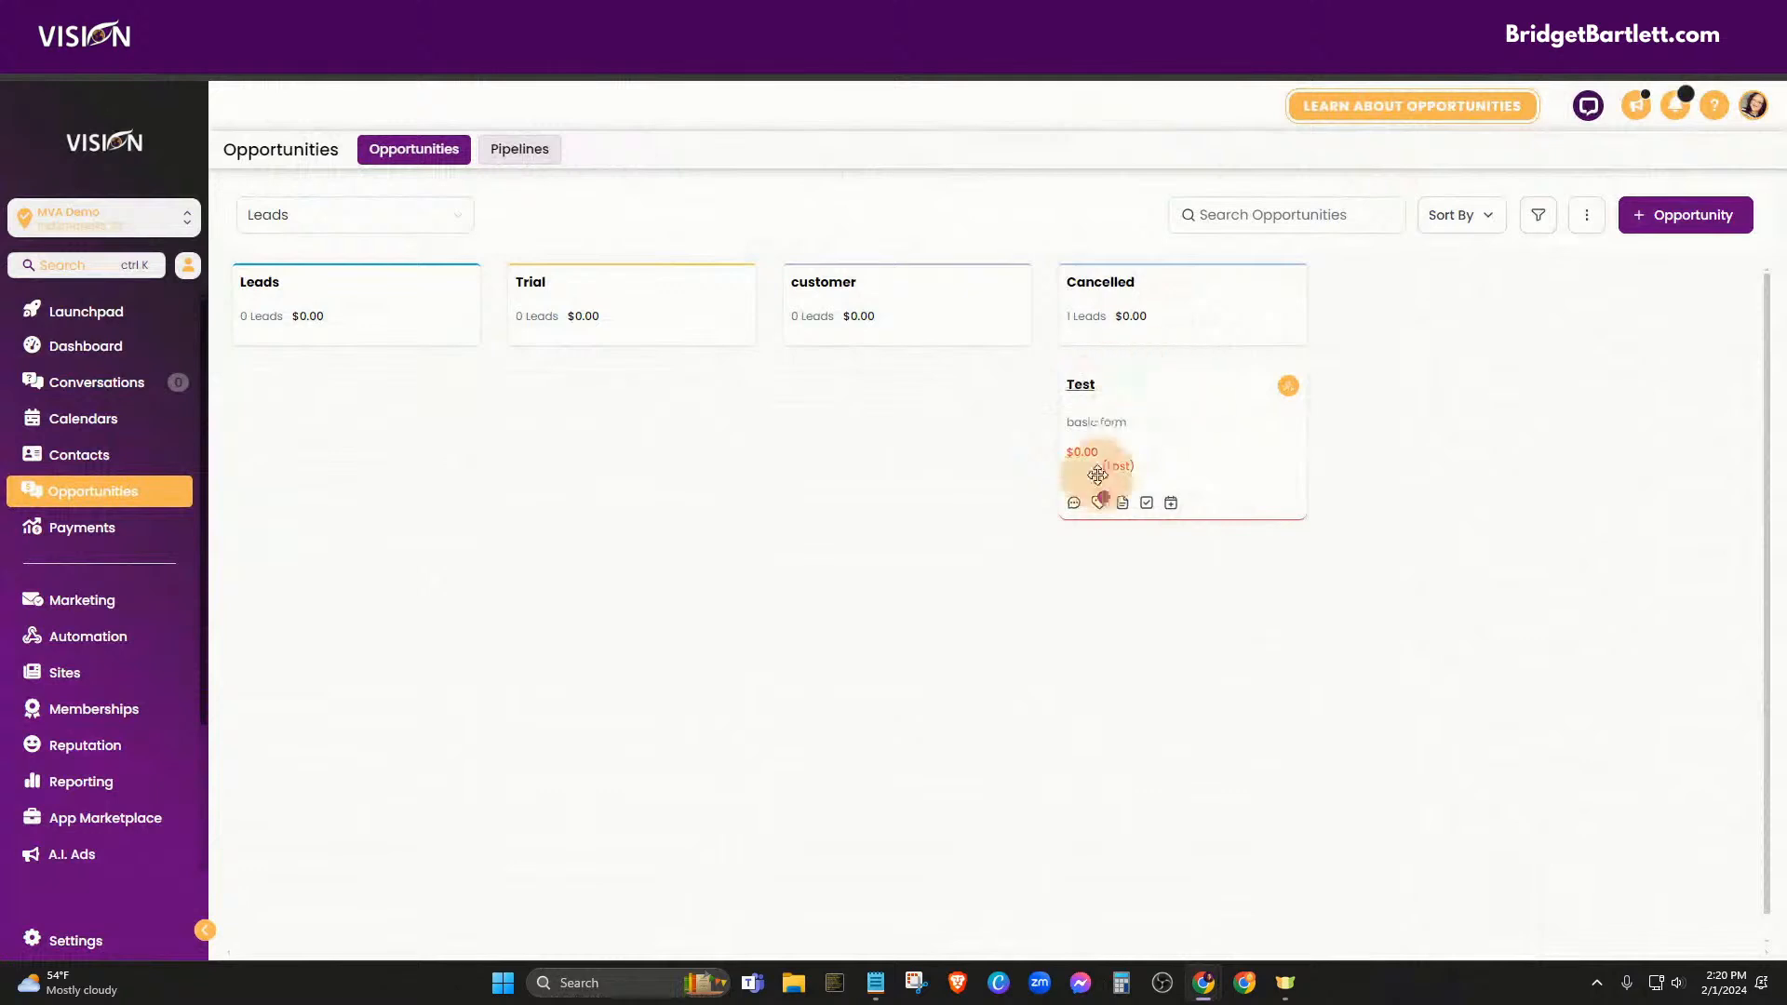
{"action": "left_click", "coordinate": [1080, 385]}
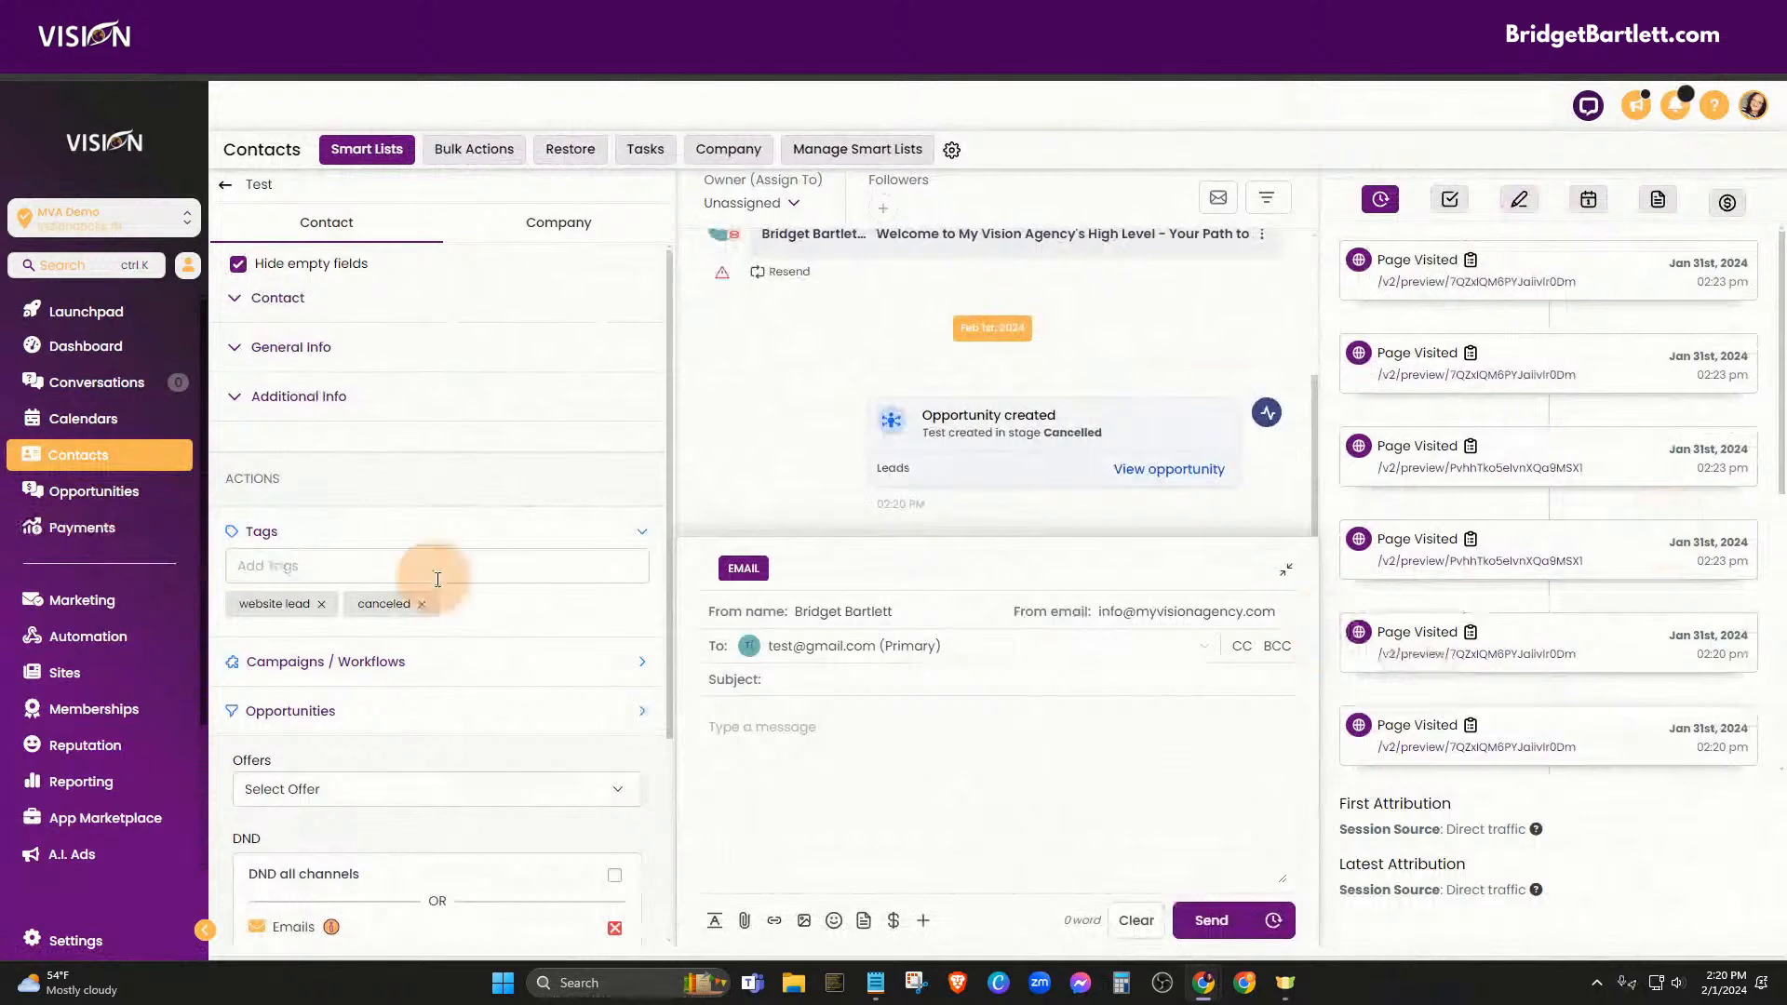
{"action": "left_click", "coordinate": [1532, 227]}
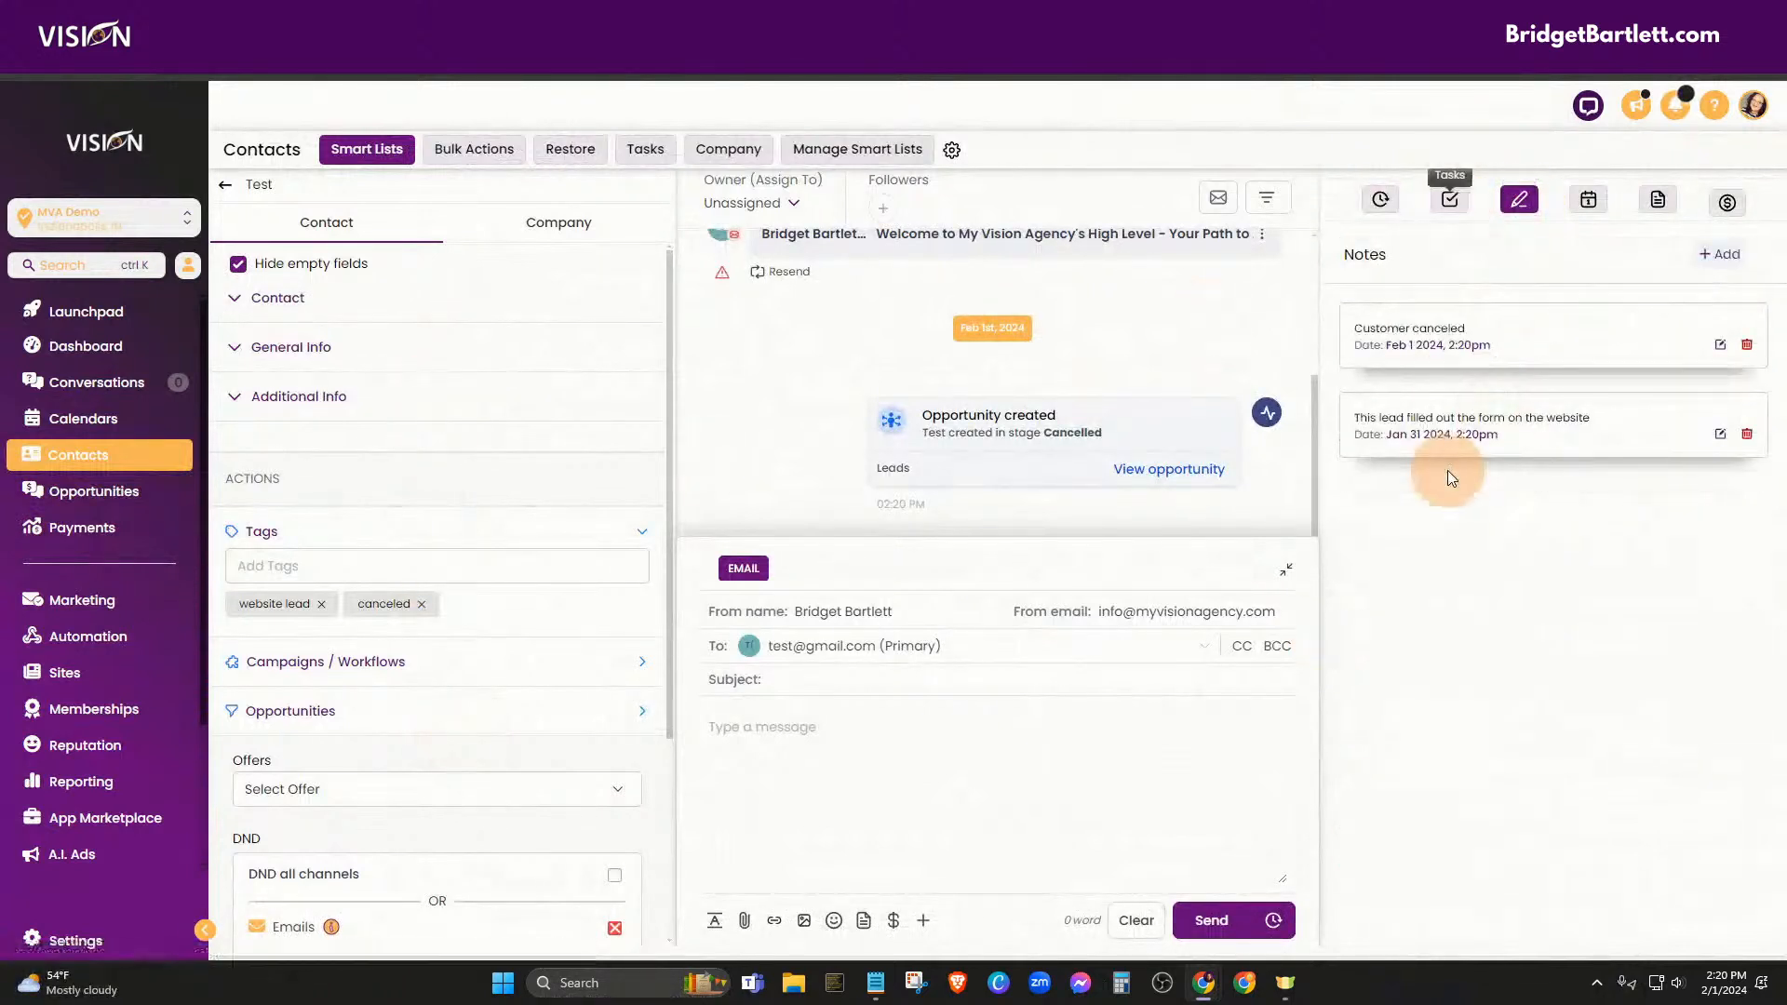
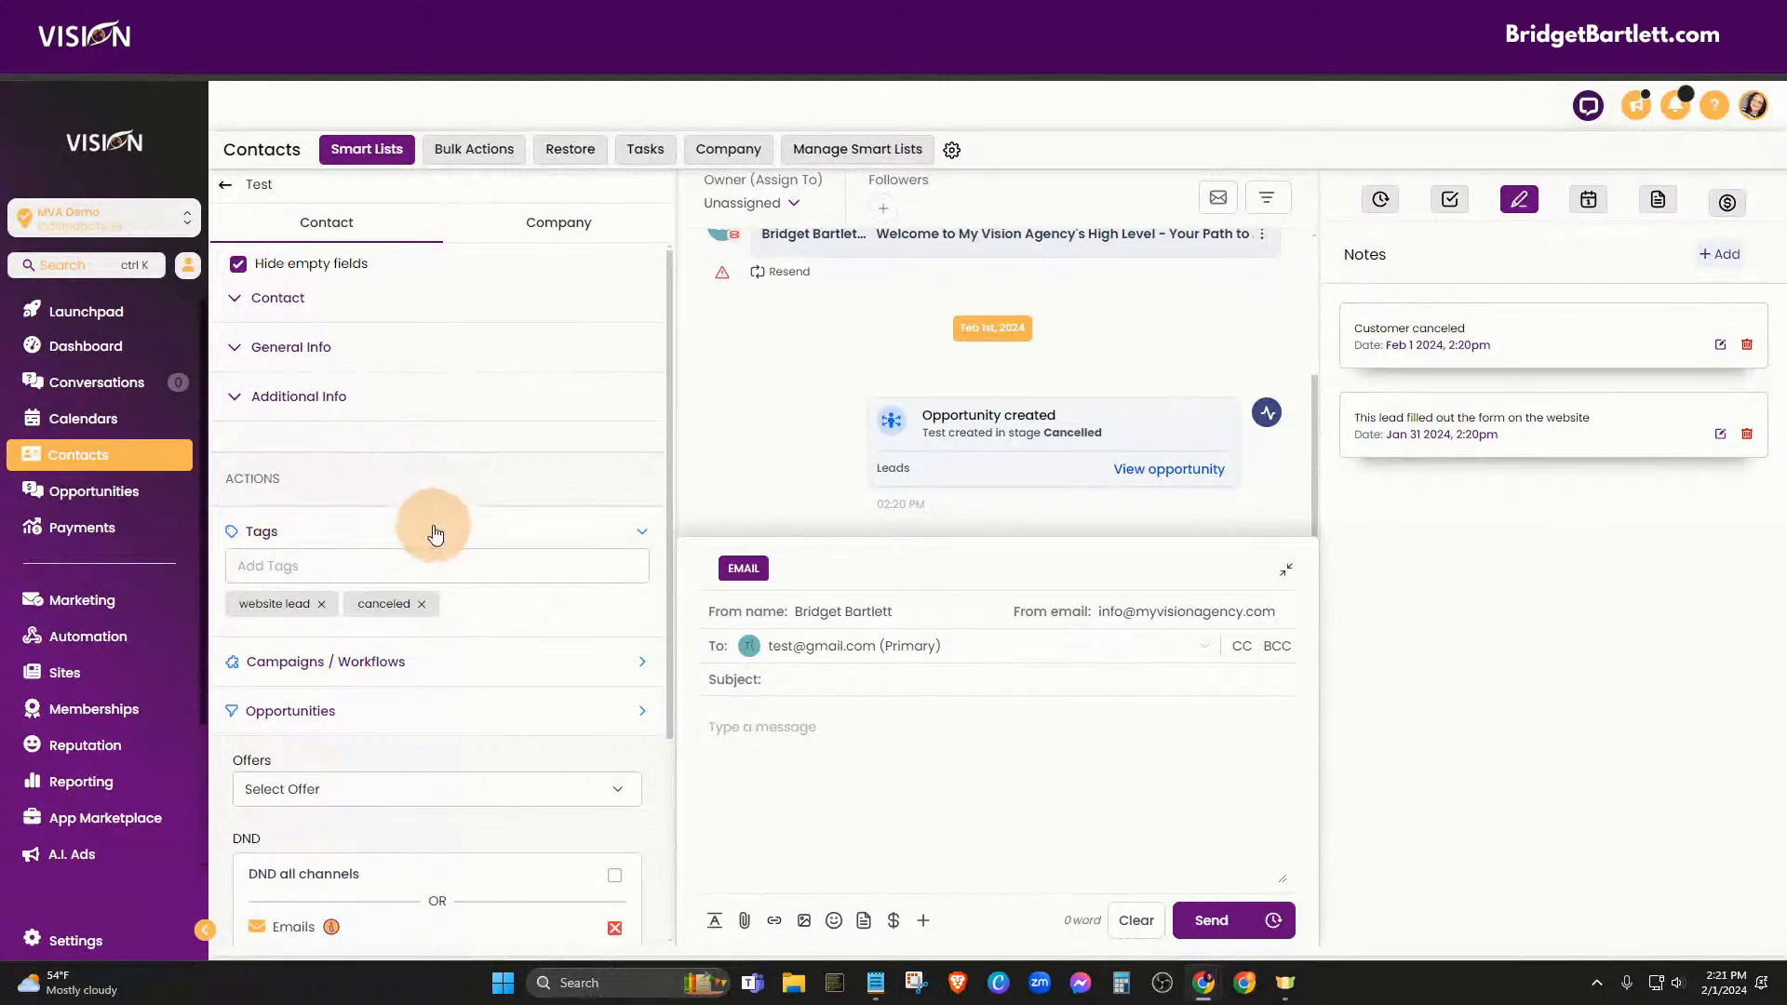
Browse the Test contact's tag suggestions, then collapse the Tags section without adding any tag
{"action": "left_click", "coordinate": [466, 564]}
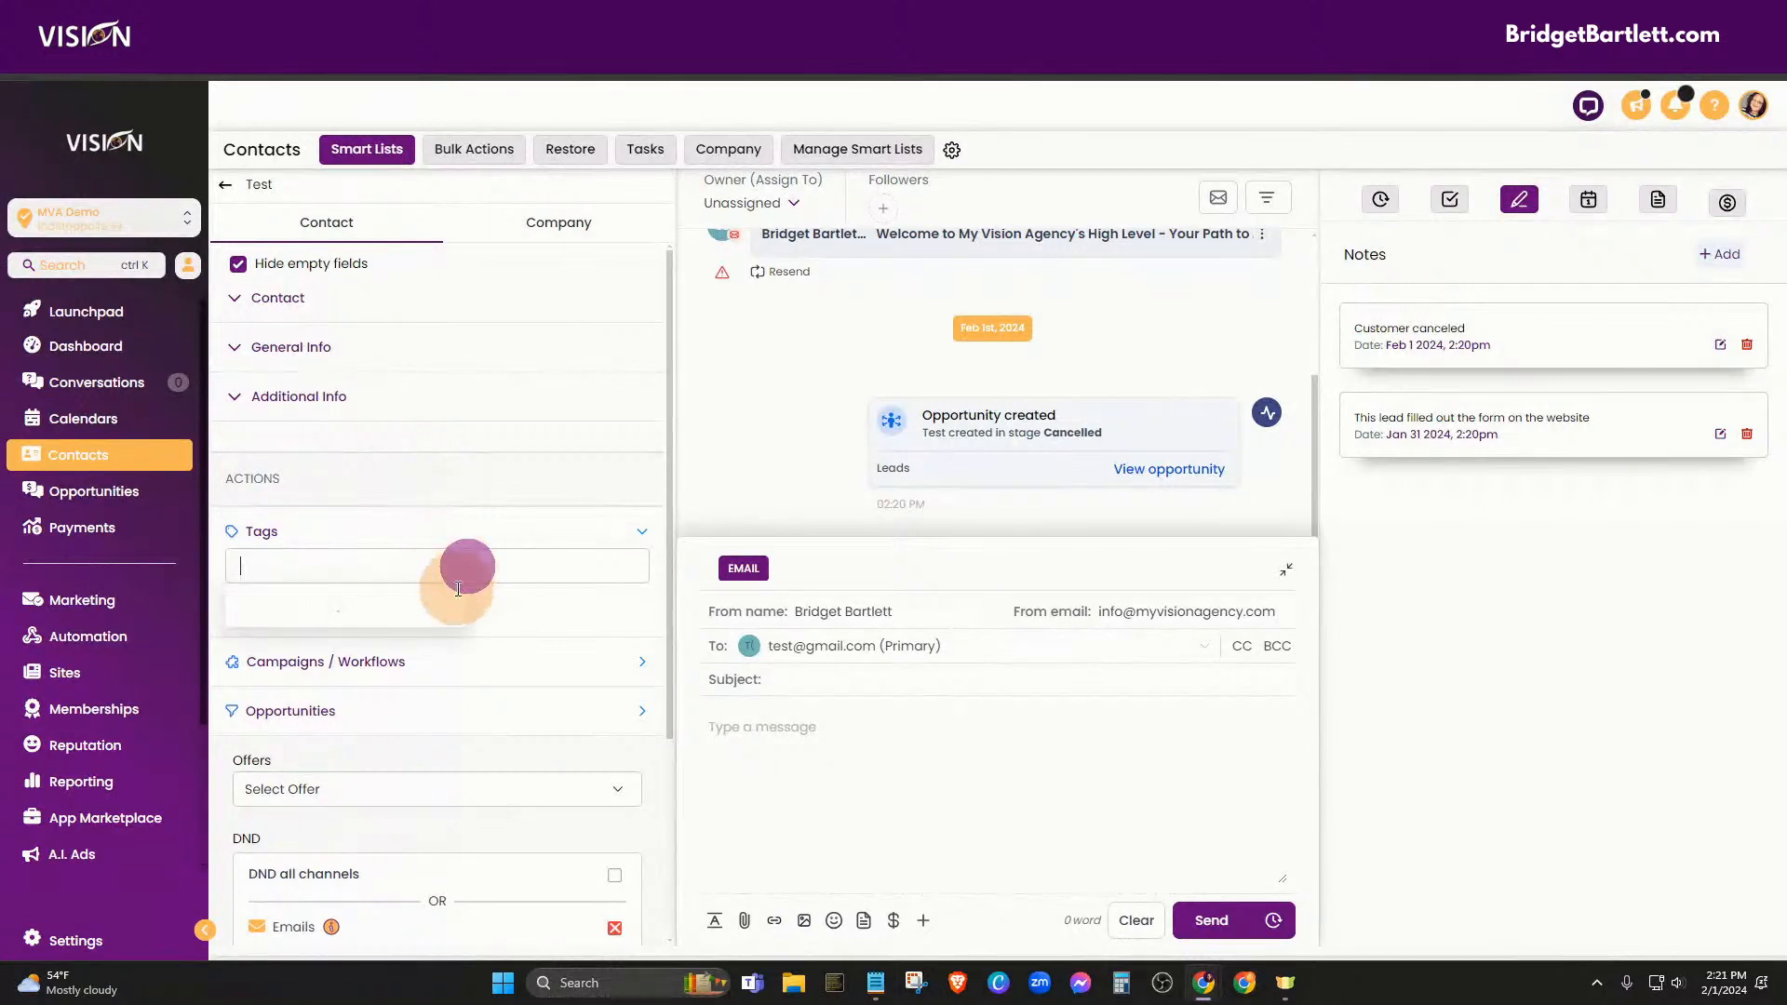
{"action": "scroll", "coordinate": [349, 617], "scroll_direction": "down", "scroll_amount": 5}
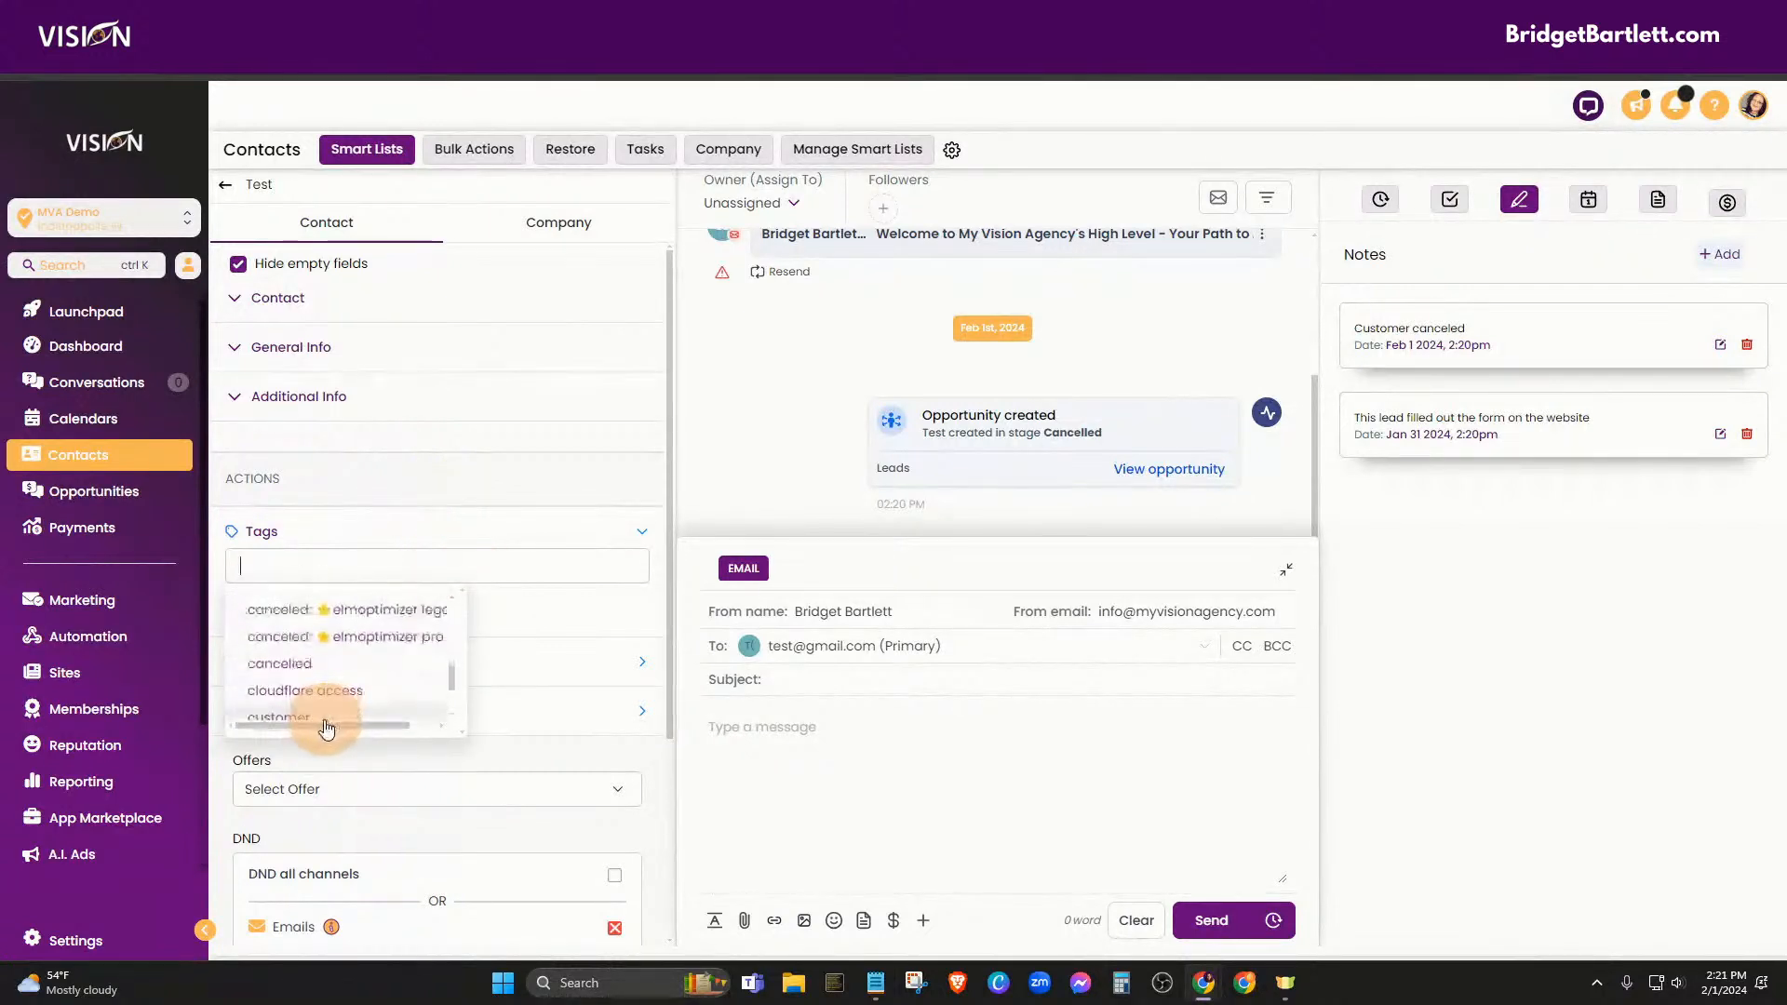
{"action": "scroll", "coordinate": [352, 707], "scroll_direction": "down", "scroll_amount": 3}
{"action": "scroll", "coordinate": [352, 709], "scroll_direction": "up", "scroll_amount": 10}
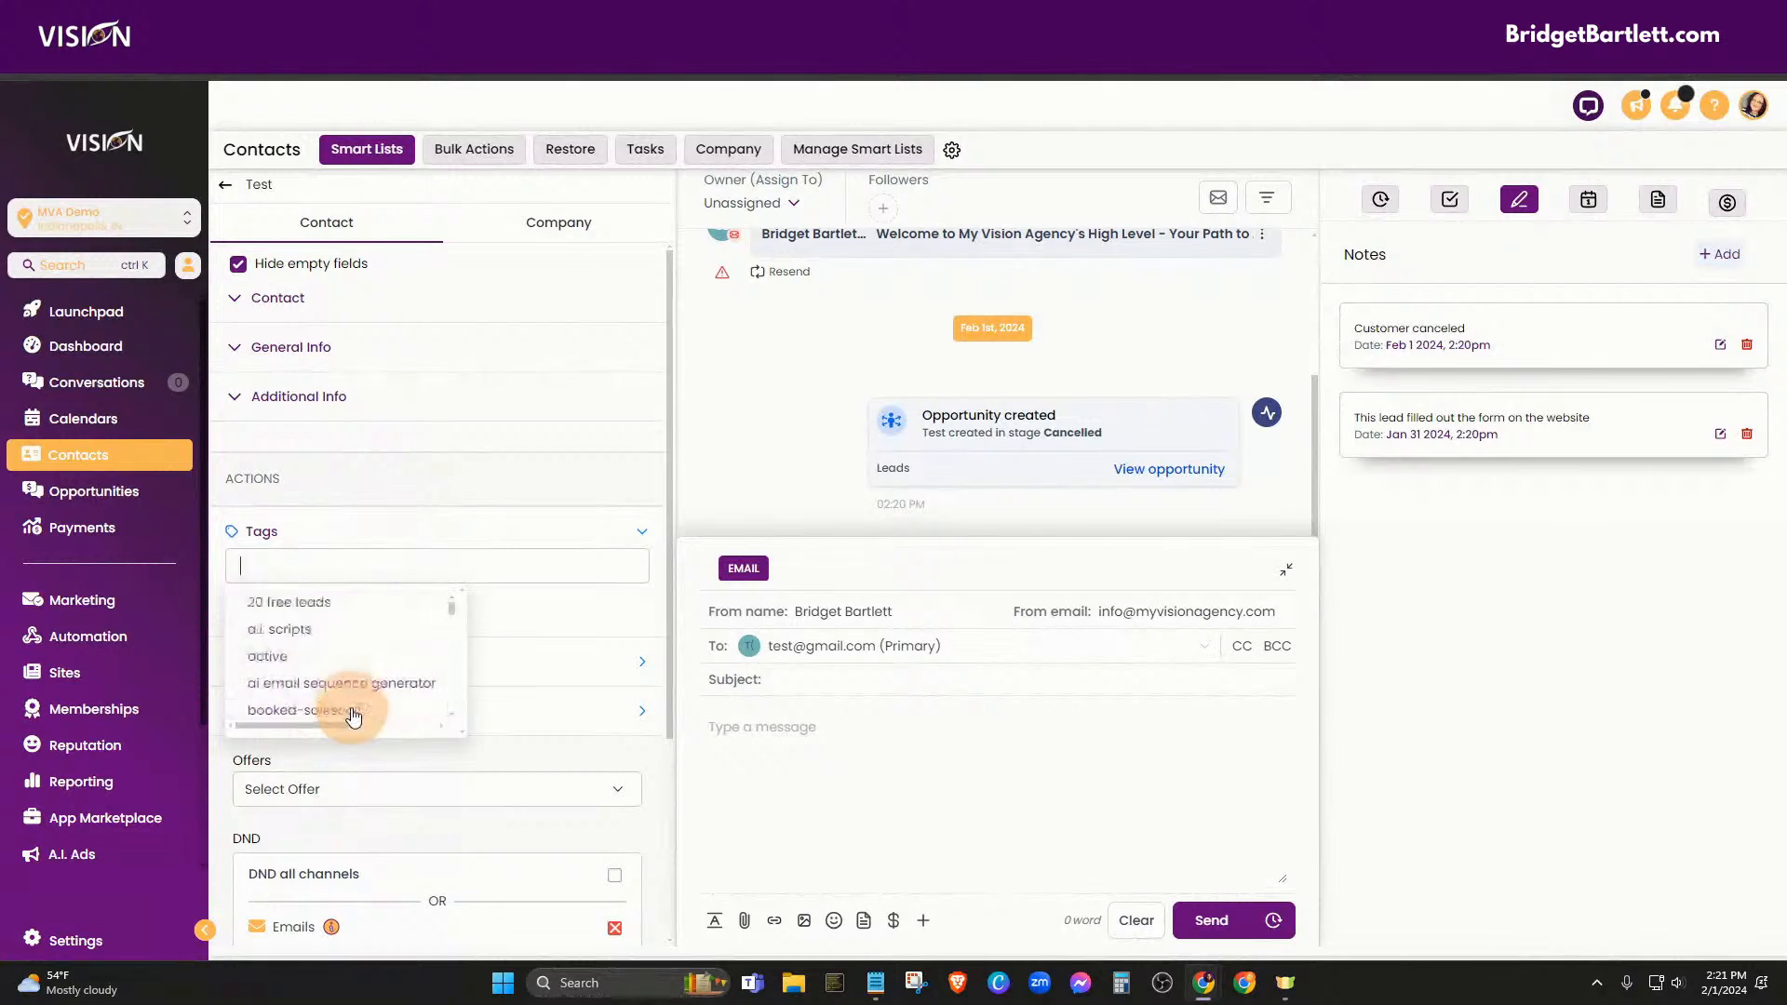
{"action": "left_click", "coordinate": [343, 533]}
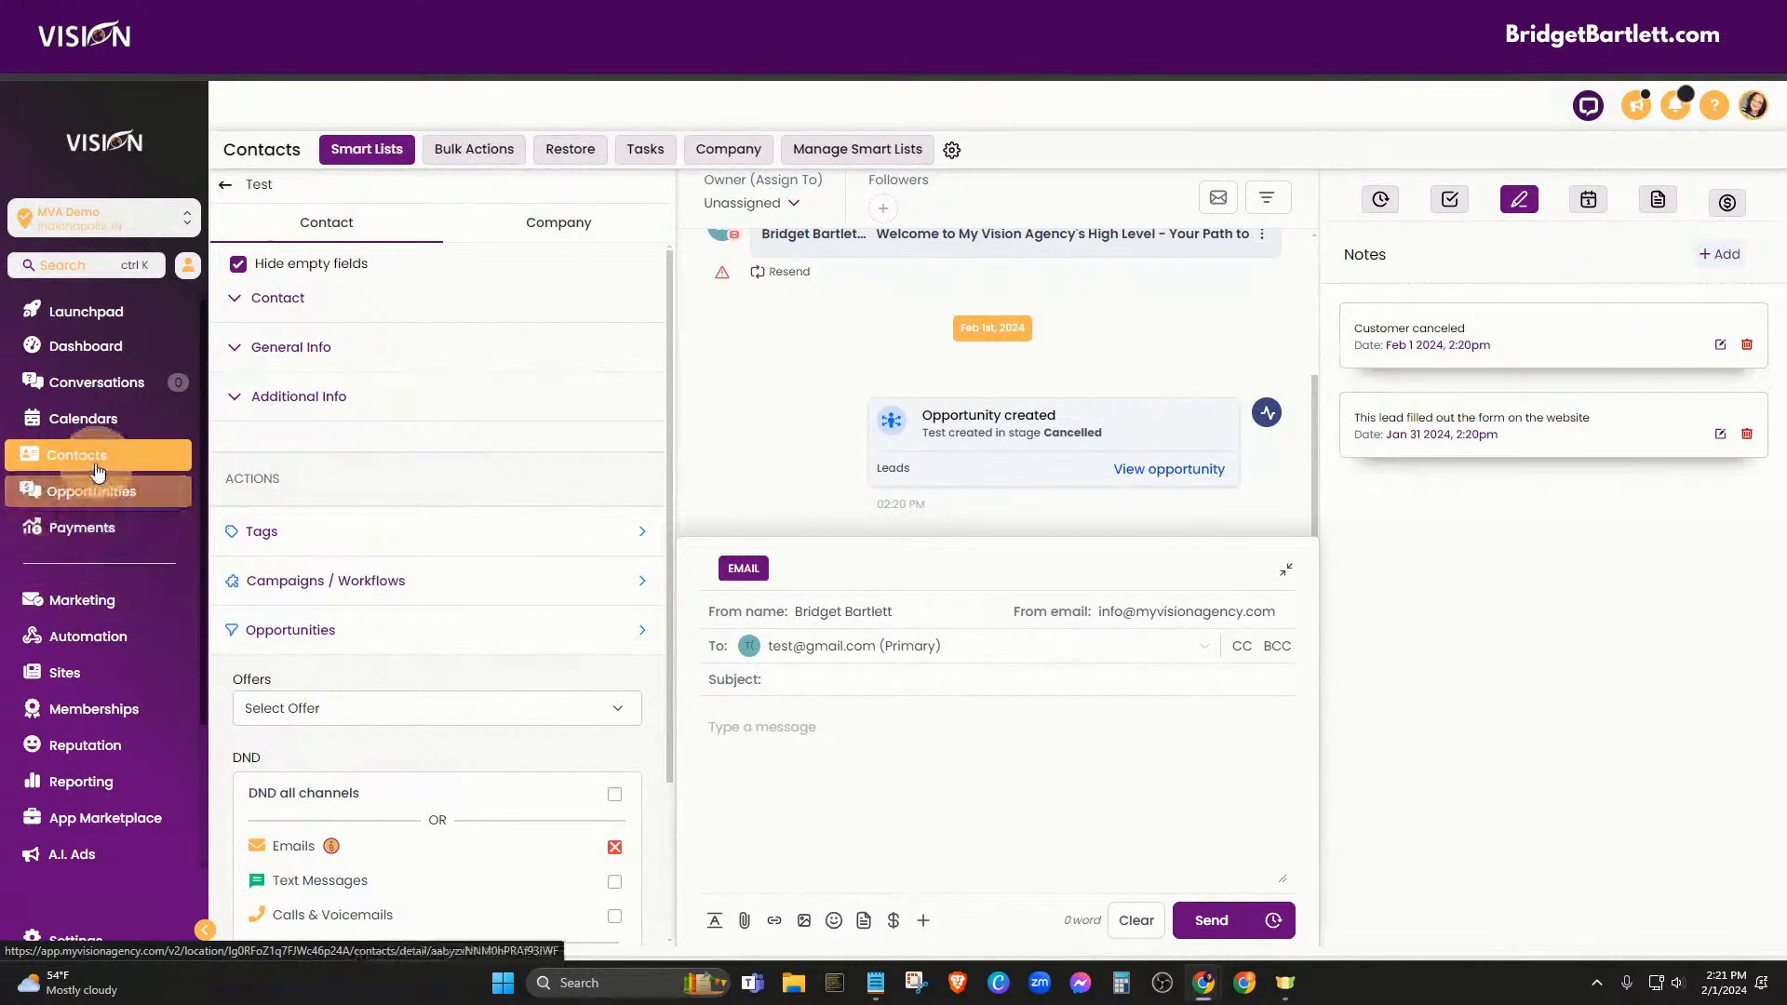
Return from the Test contact's record to the Contacts list and select all six contacts
{"action": "left_click", "coordinate": [226, 186]}
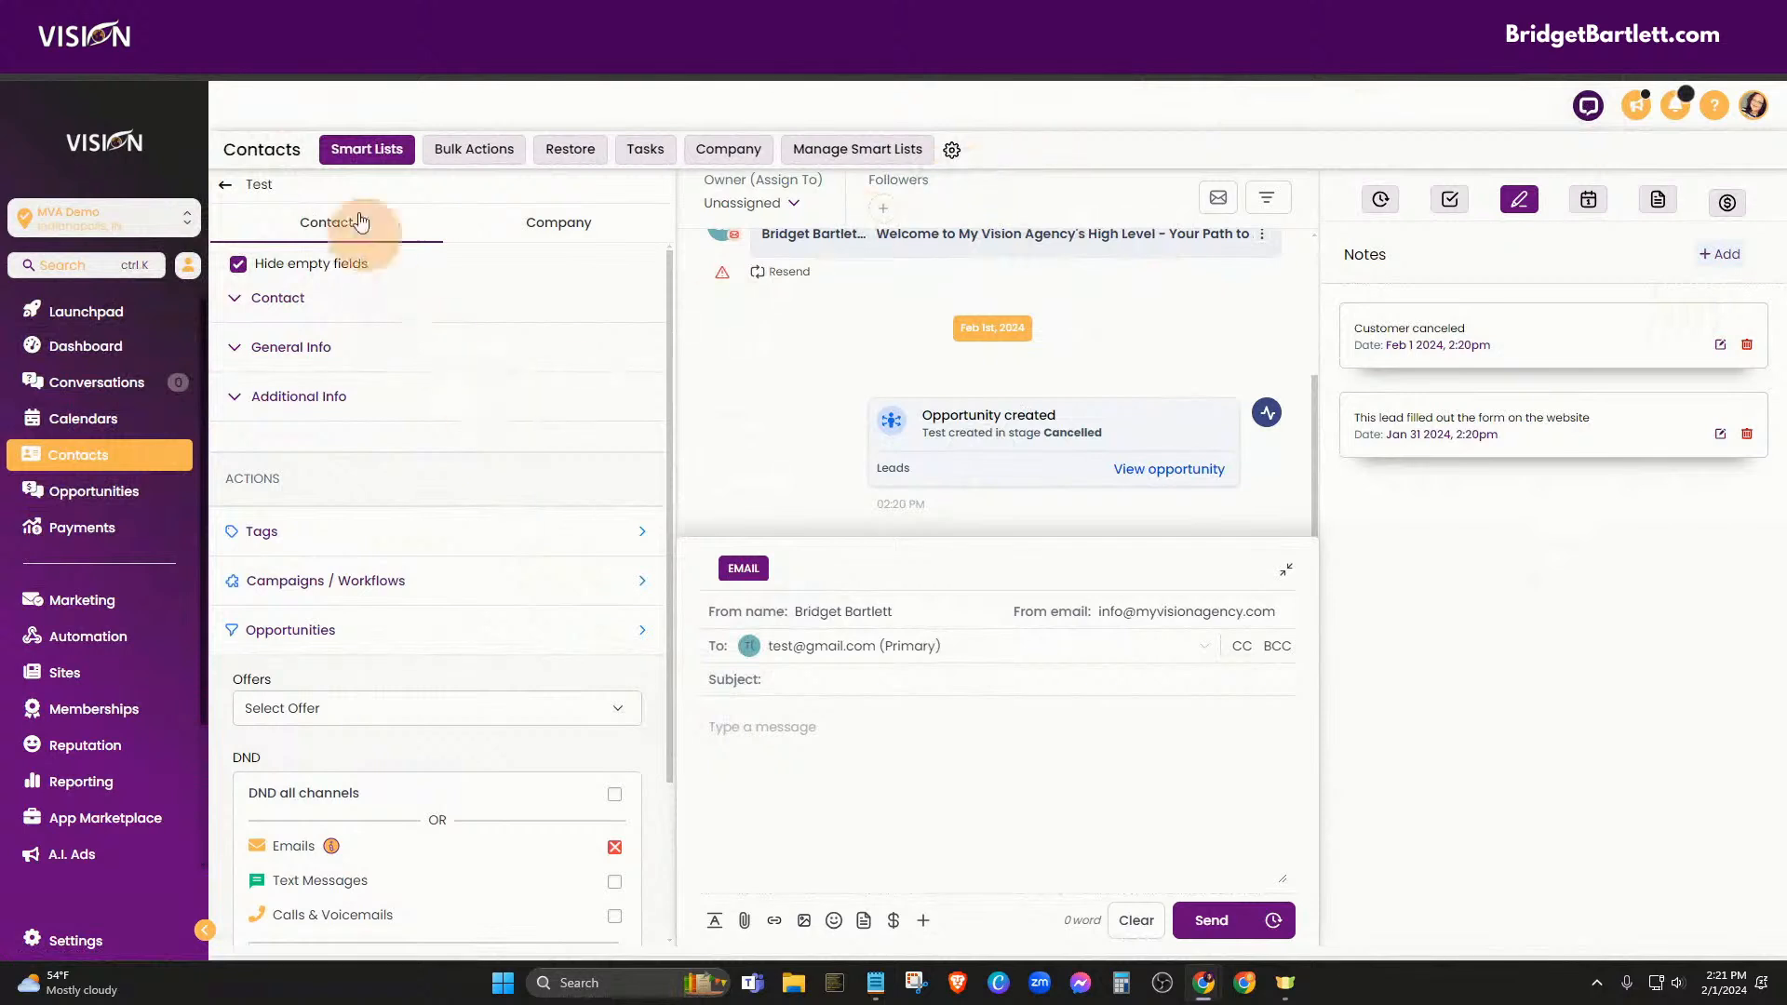
{"action": "left_click", "coordinate": [225, 189]}
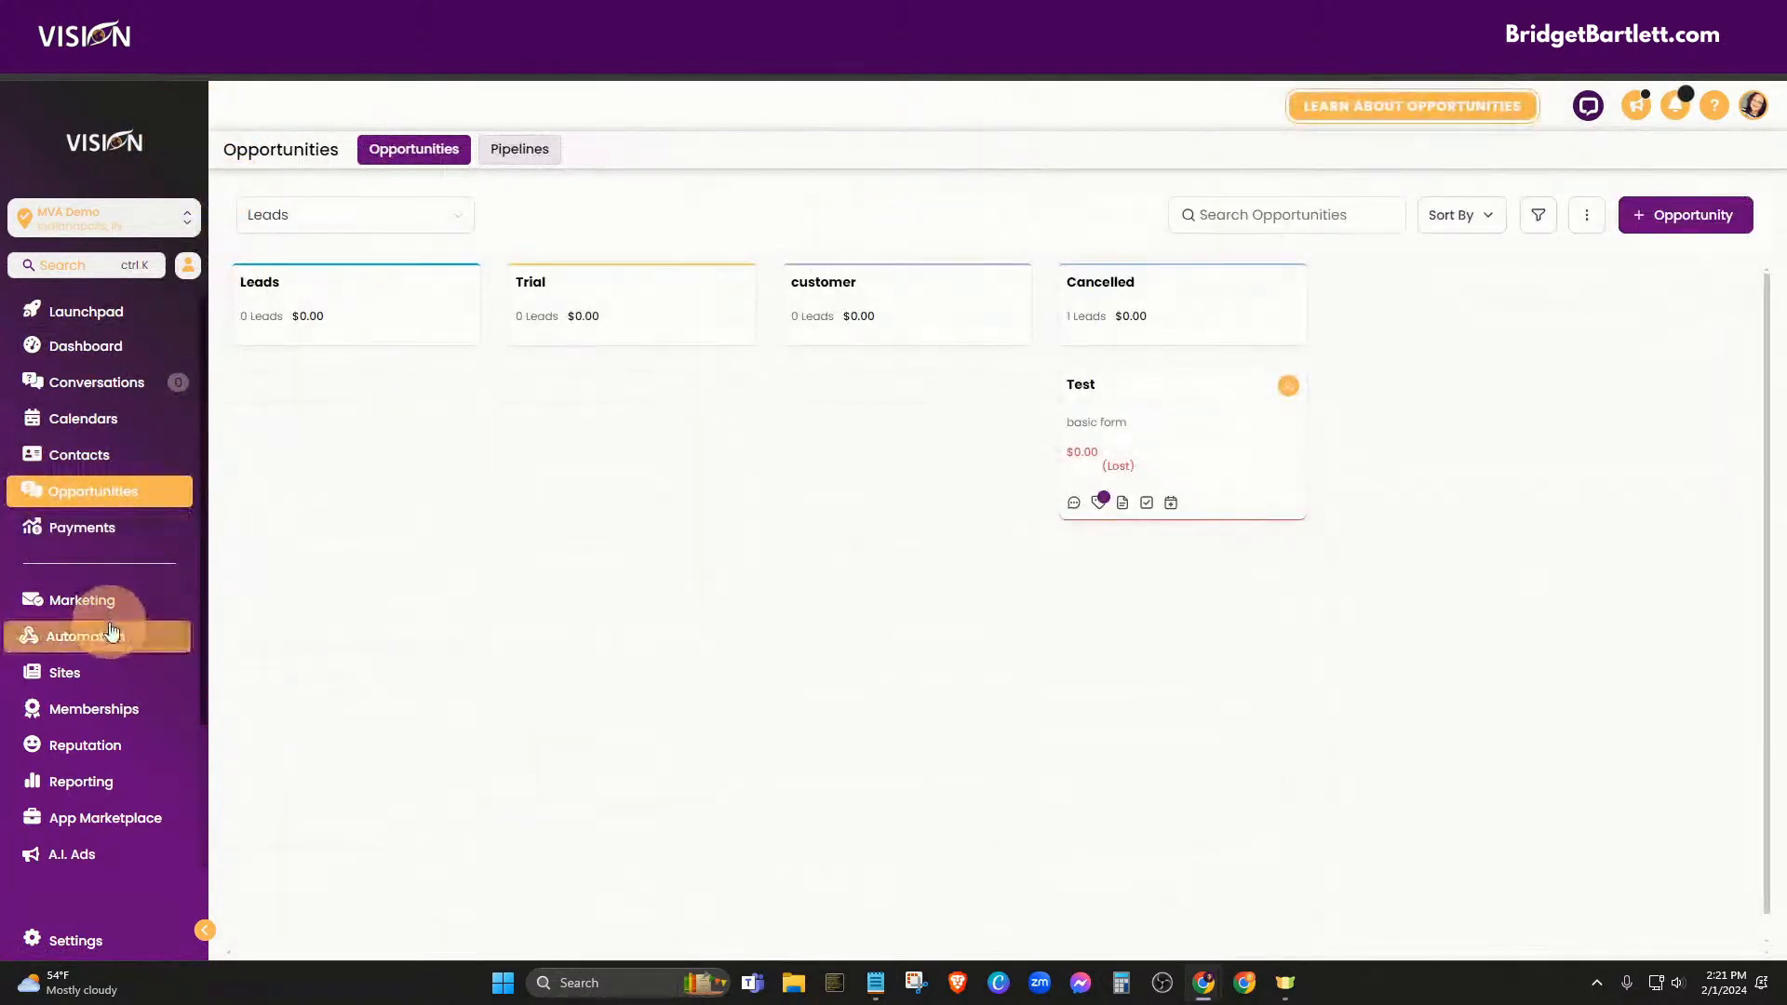
{"action": "left_click", "coordinate": [77, 462]}
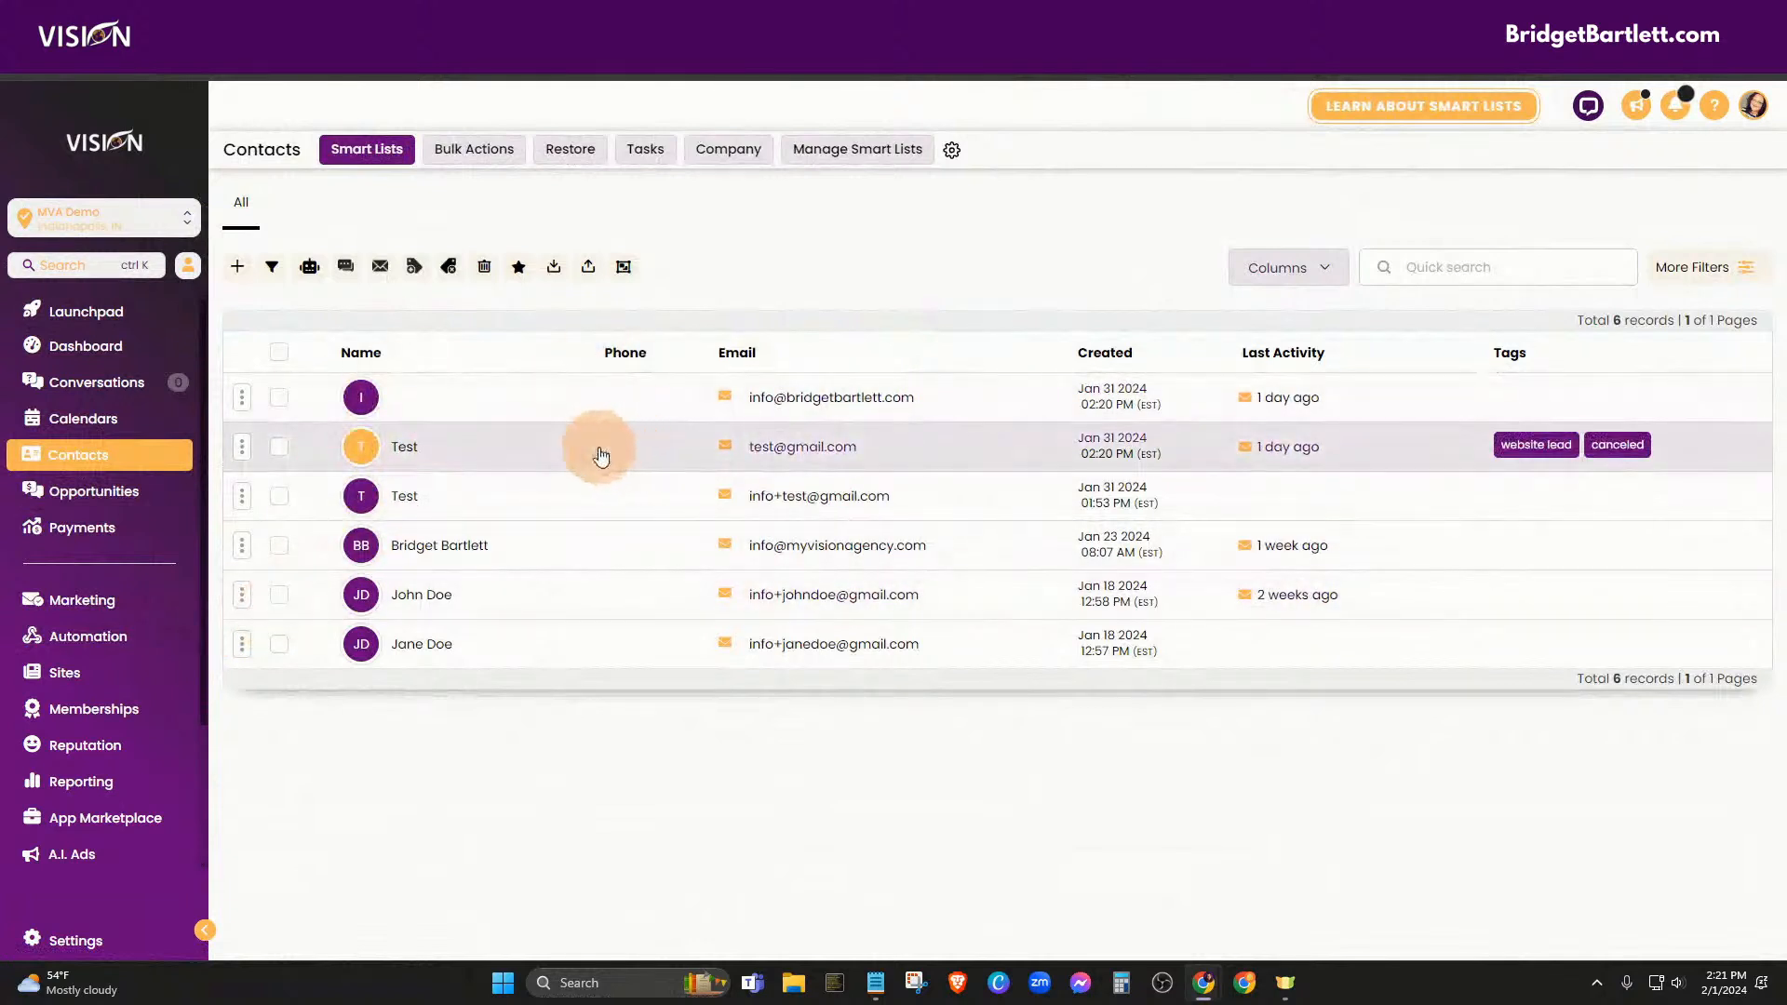
{"action": "left_click", "coordinate": [279, 352]}
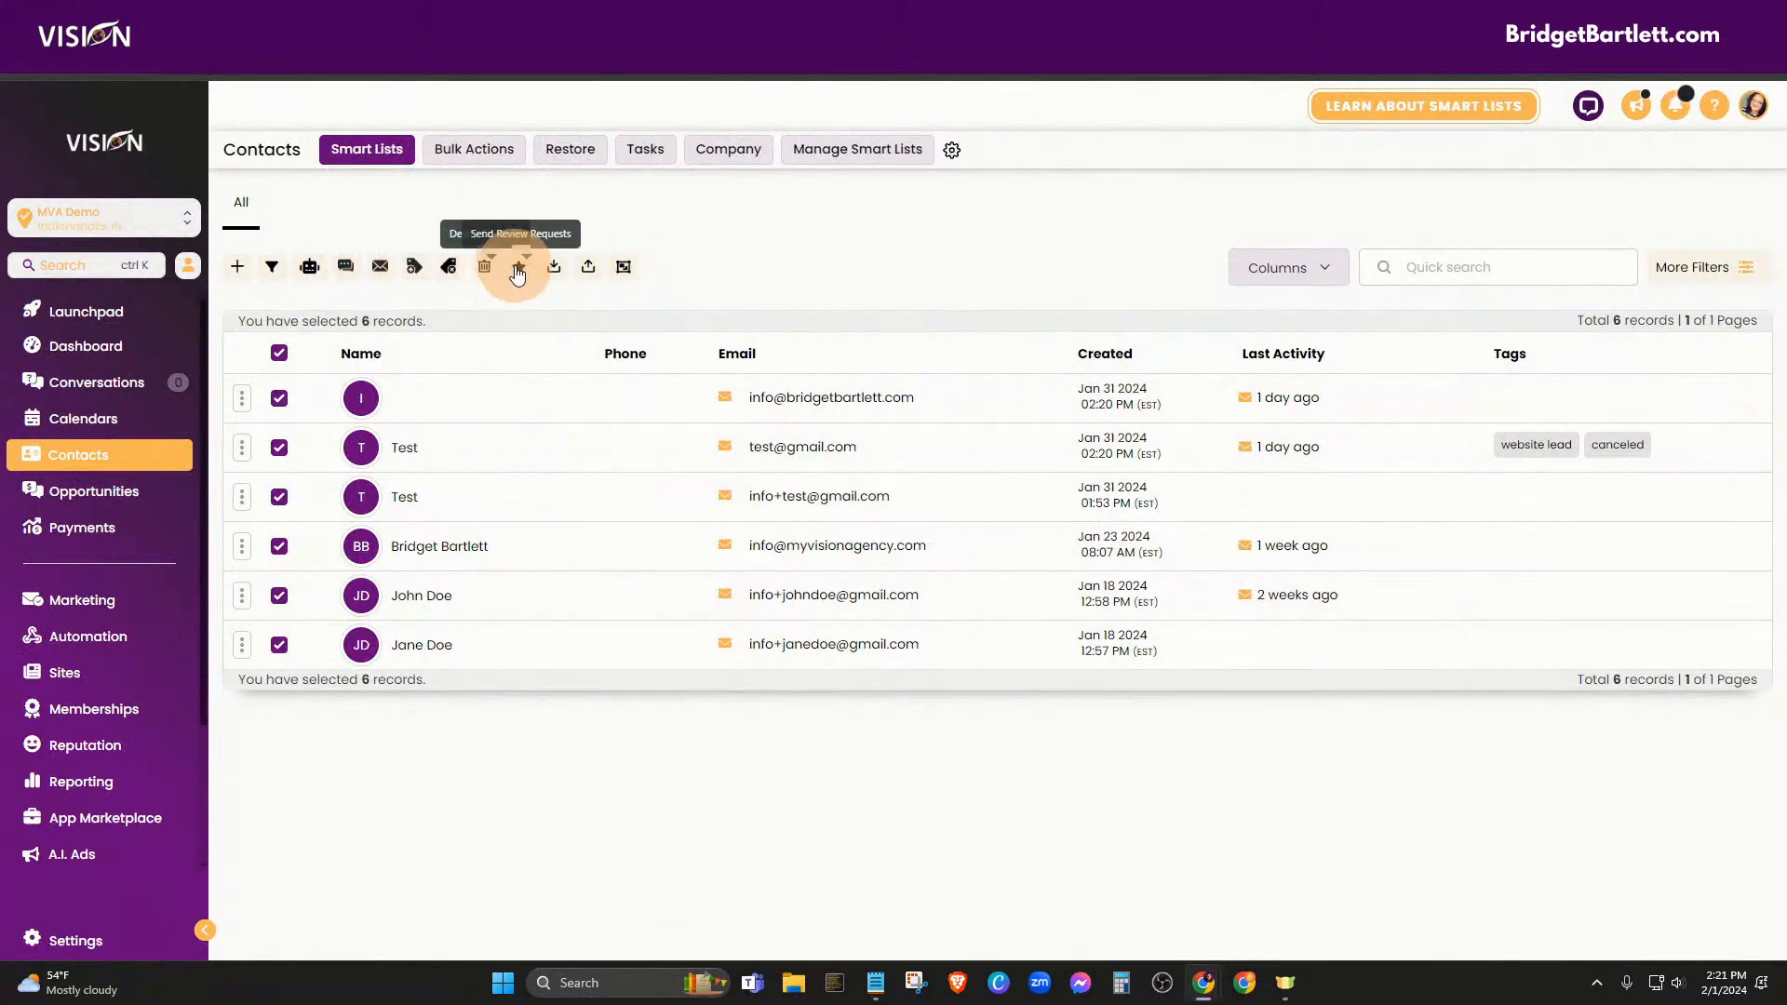
{"action": "left_click", "coordinate": [380, 268]}
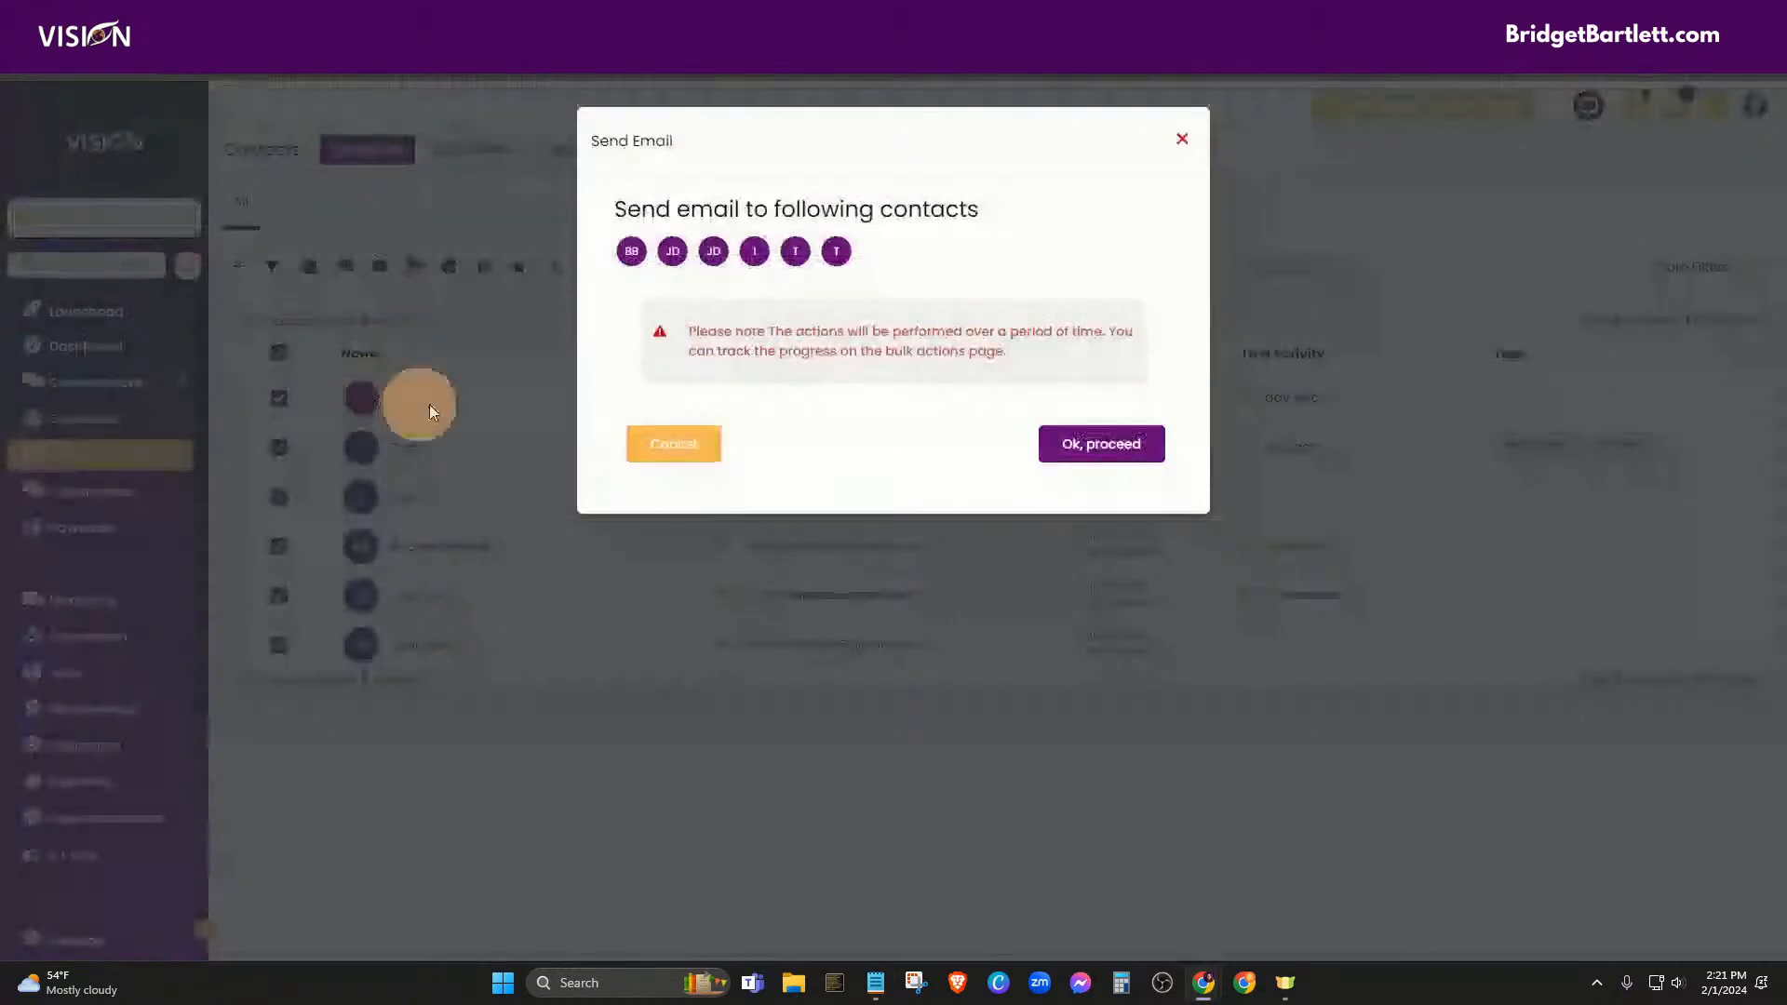
{"action": "left_click", "coordinate": [1089, 444]}
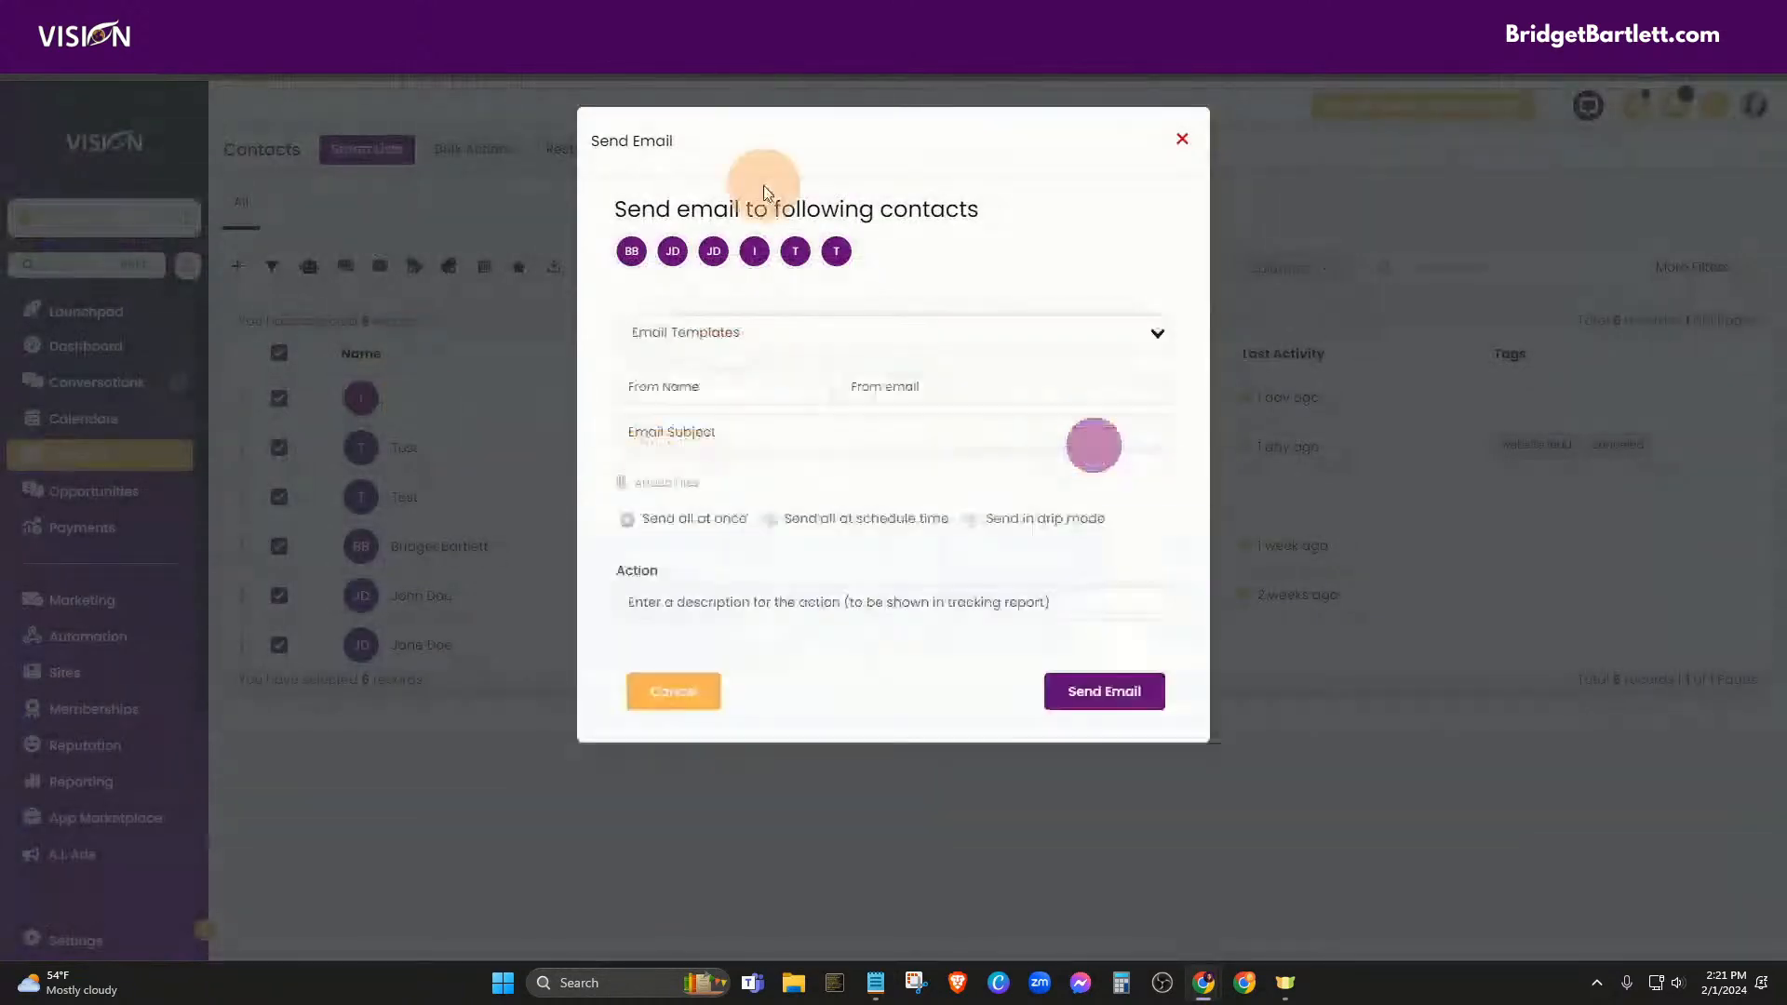
{"action": "left_click", "coordinate": [688, 328]}
{"action": "left_click", "coordinate": [995, 203]}
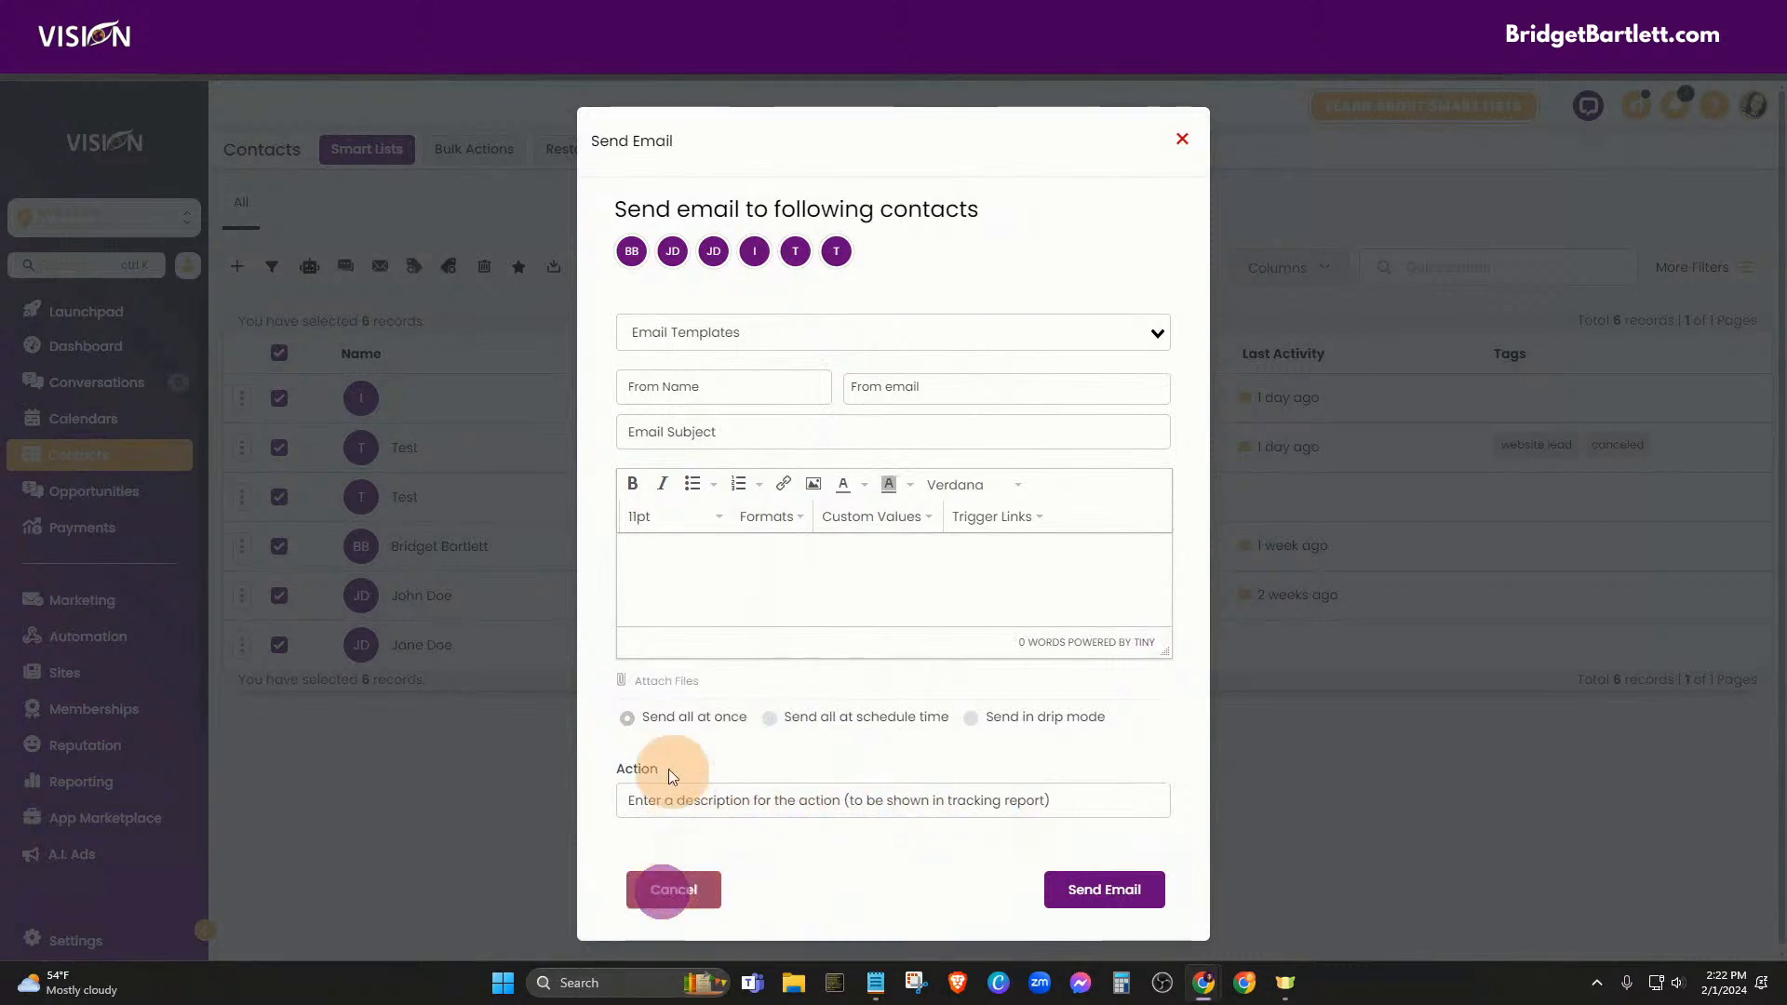
{"action": "left_click", "coordinate": [665, 894]}
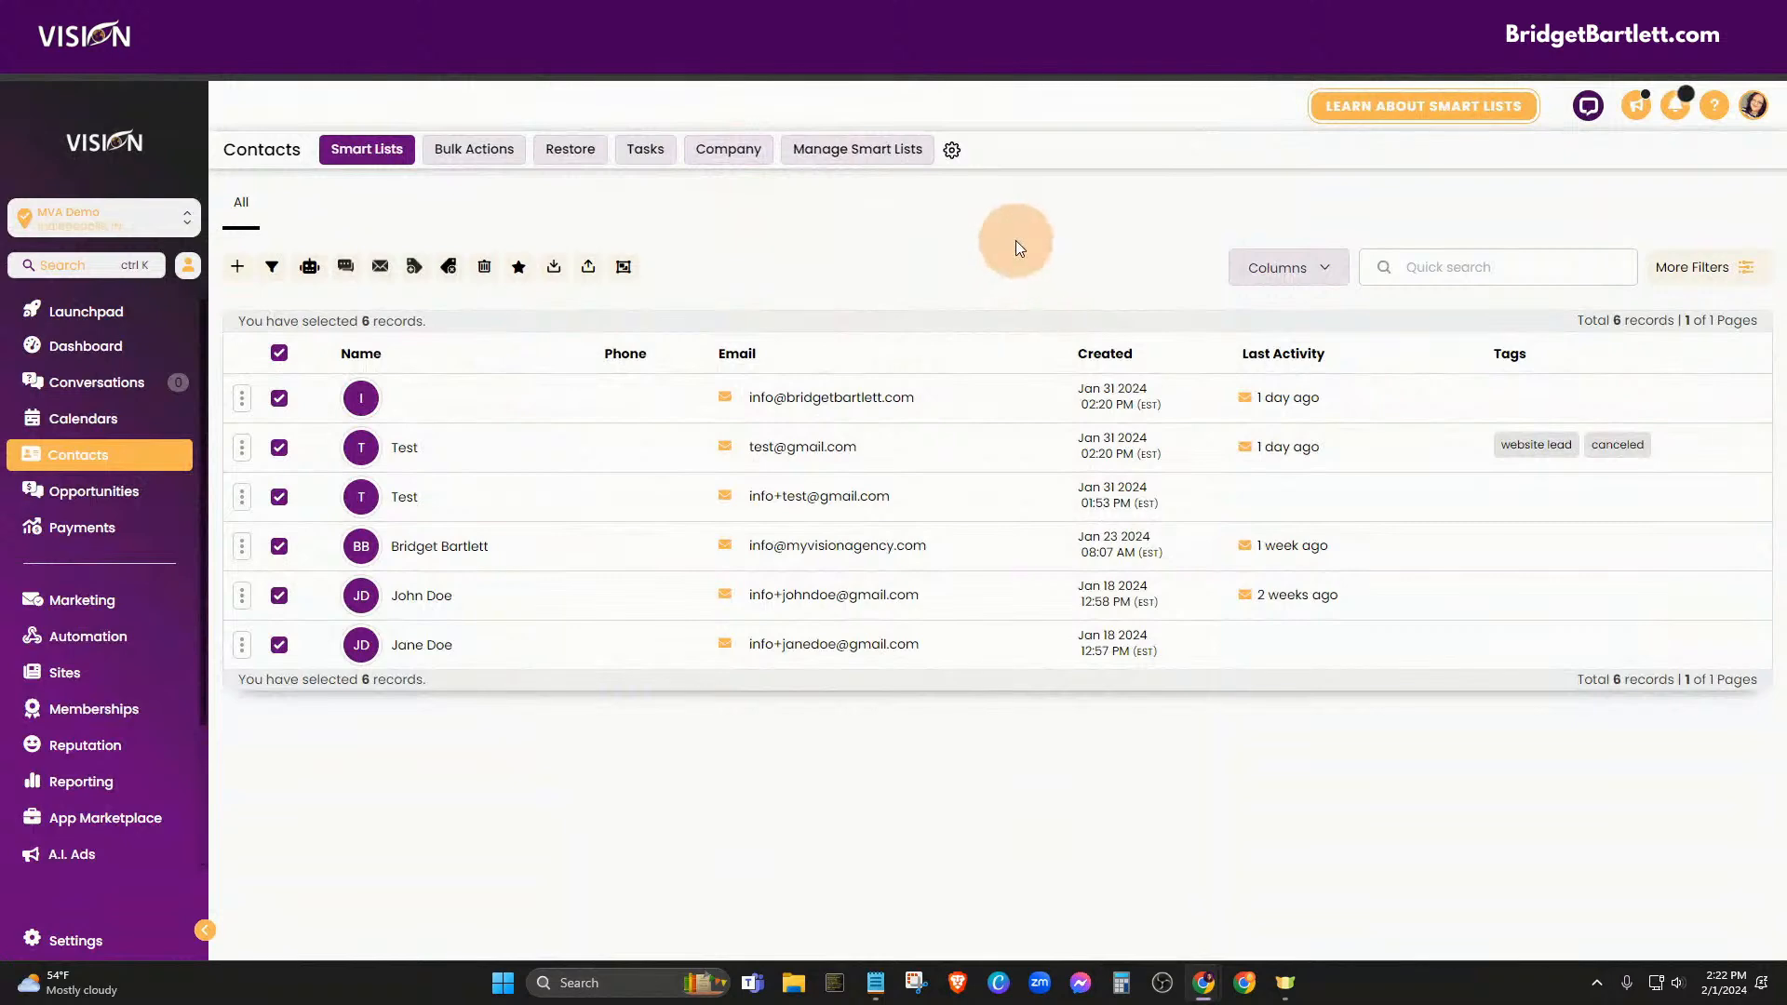
Deselect all contacts and open the New Lead workflow from page 2 of Automation, viewing its end
{"action": "left_click", "coordinate": [278, 352]}
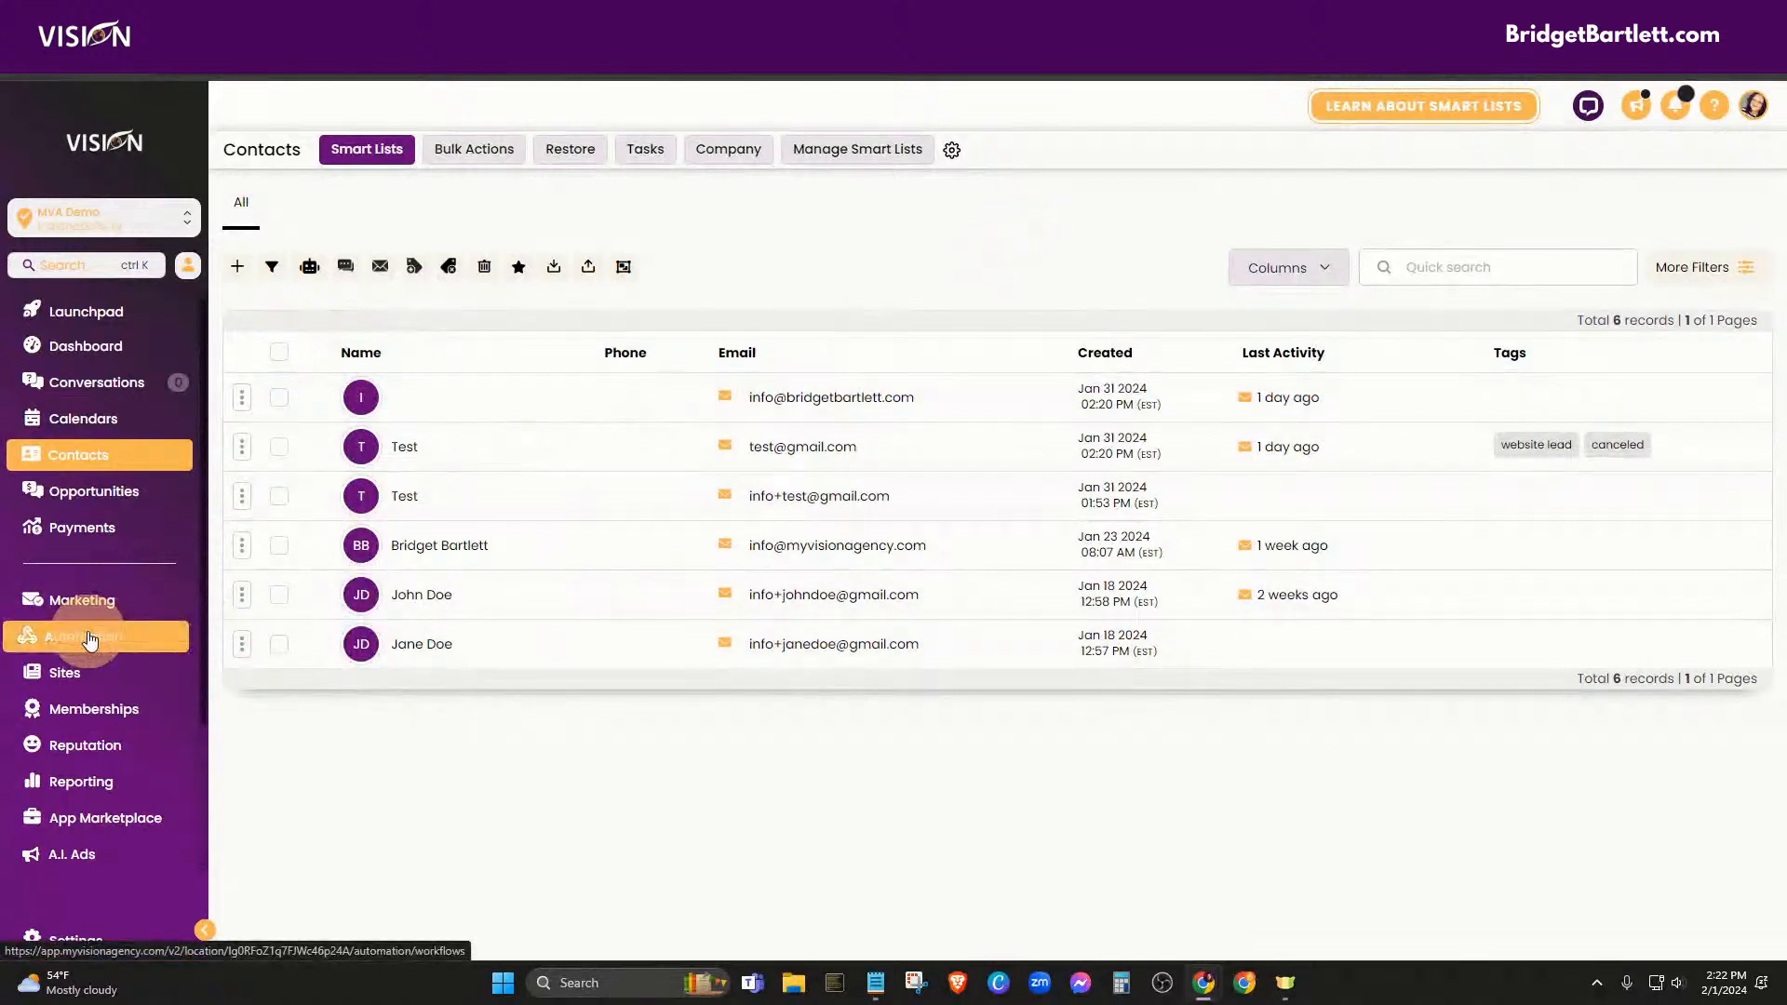
{"action": "left_click", "coordinate": [89, 638]}
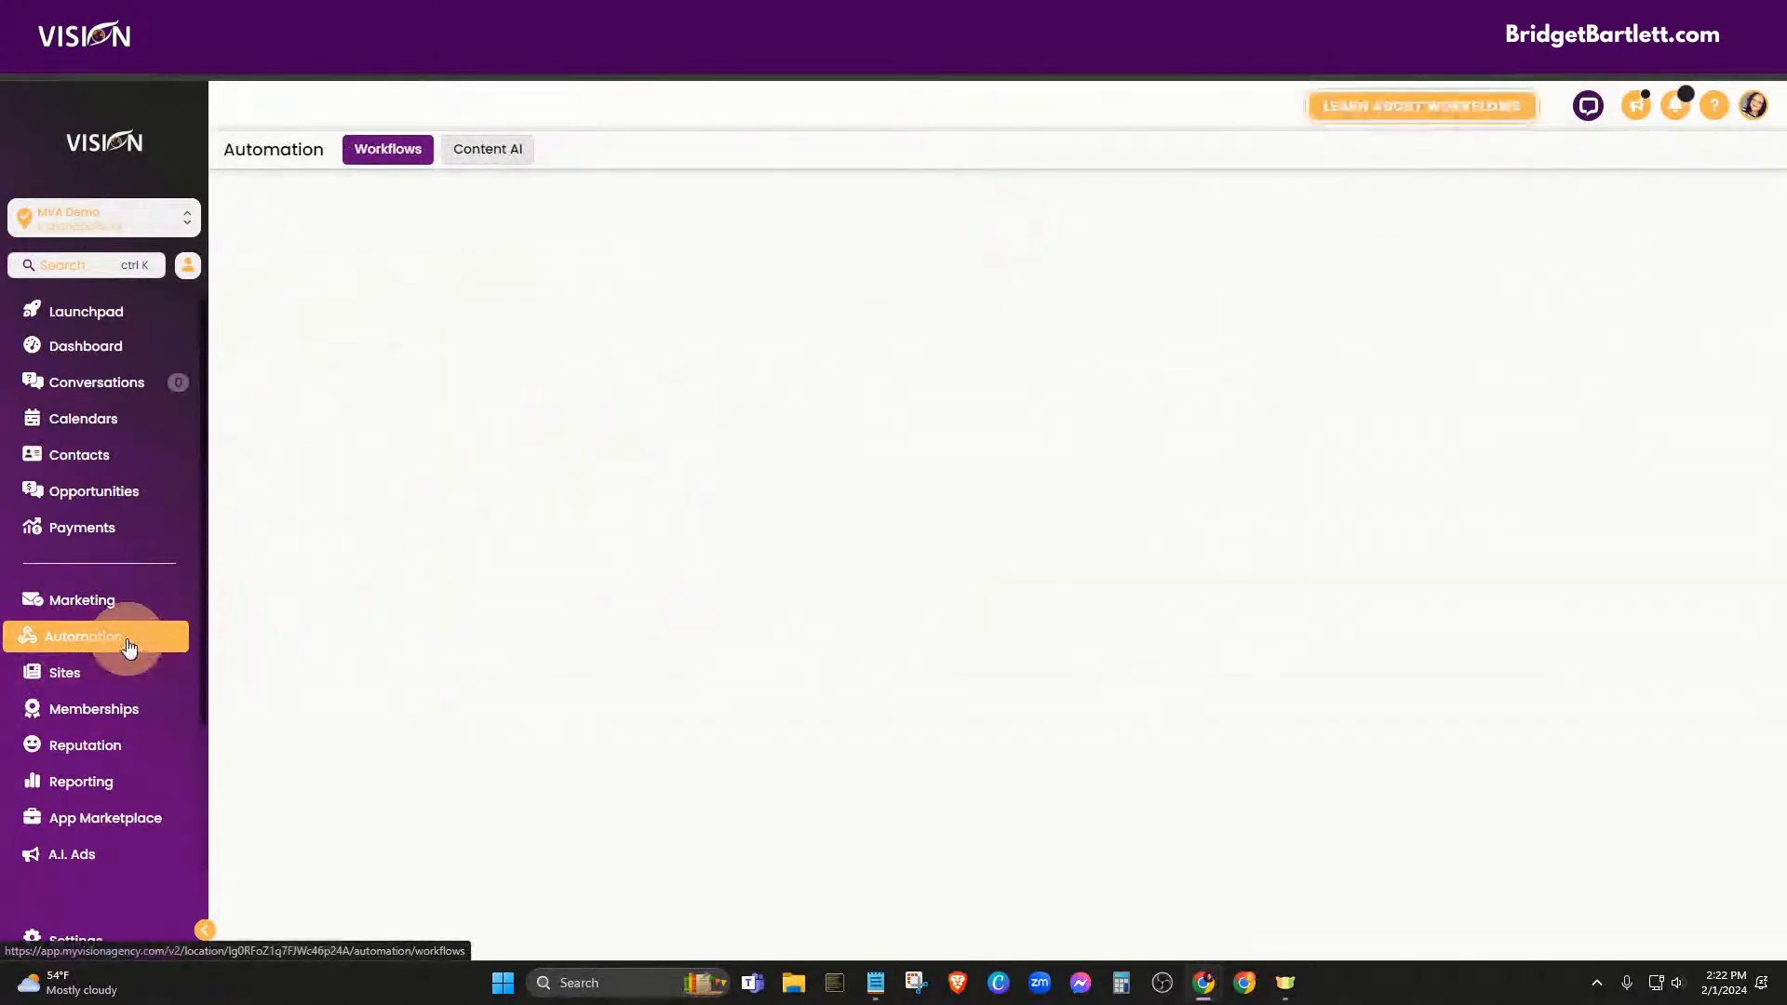
{"action": "scroll", "coordinate": [577, 684], "scroll_direction": "down", "scroll_amount": 2}
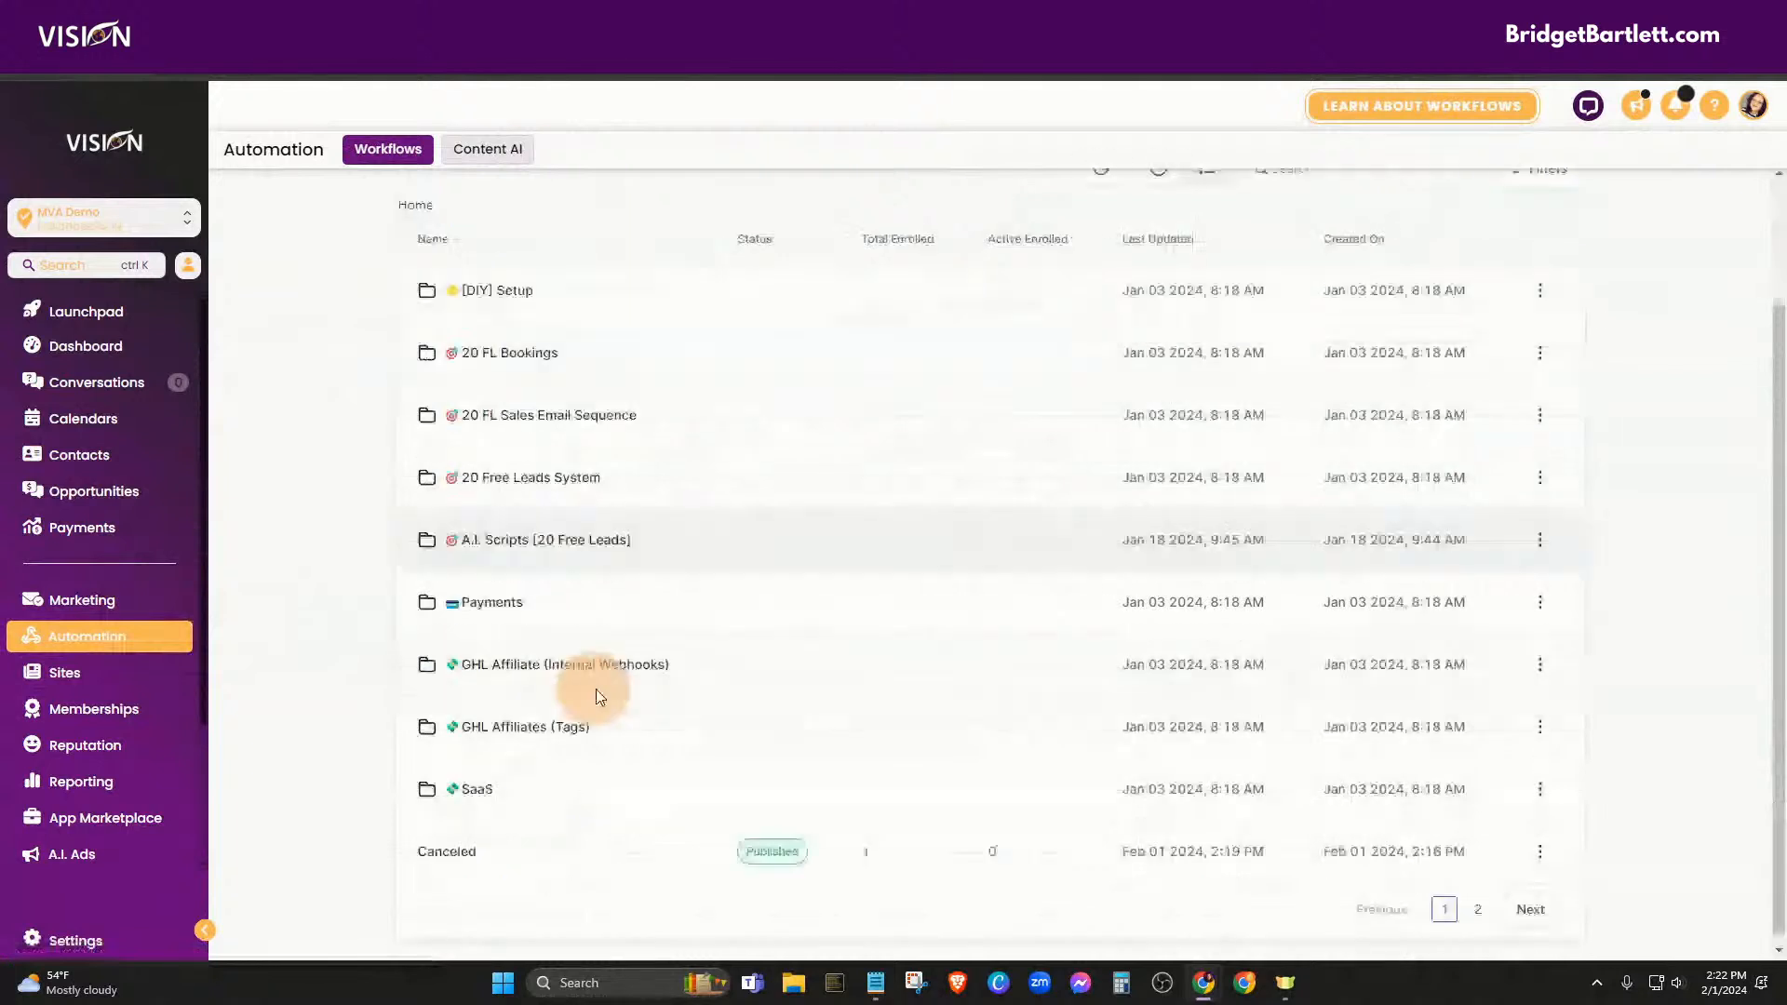
{"action": "left_click", "coordinate": [1478, 903]}
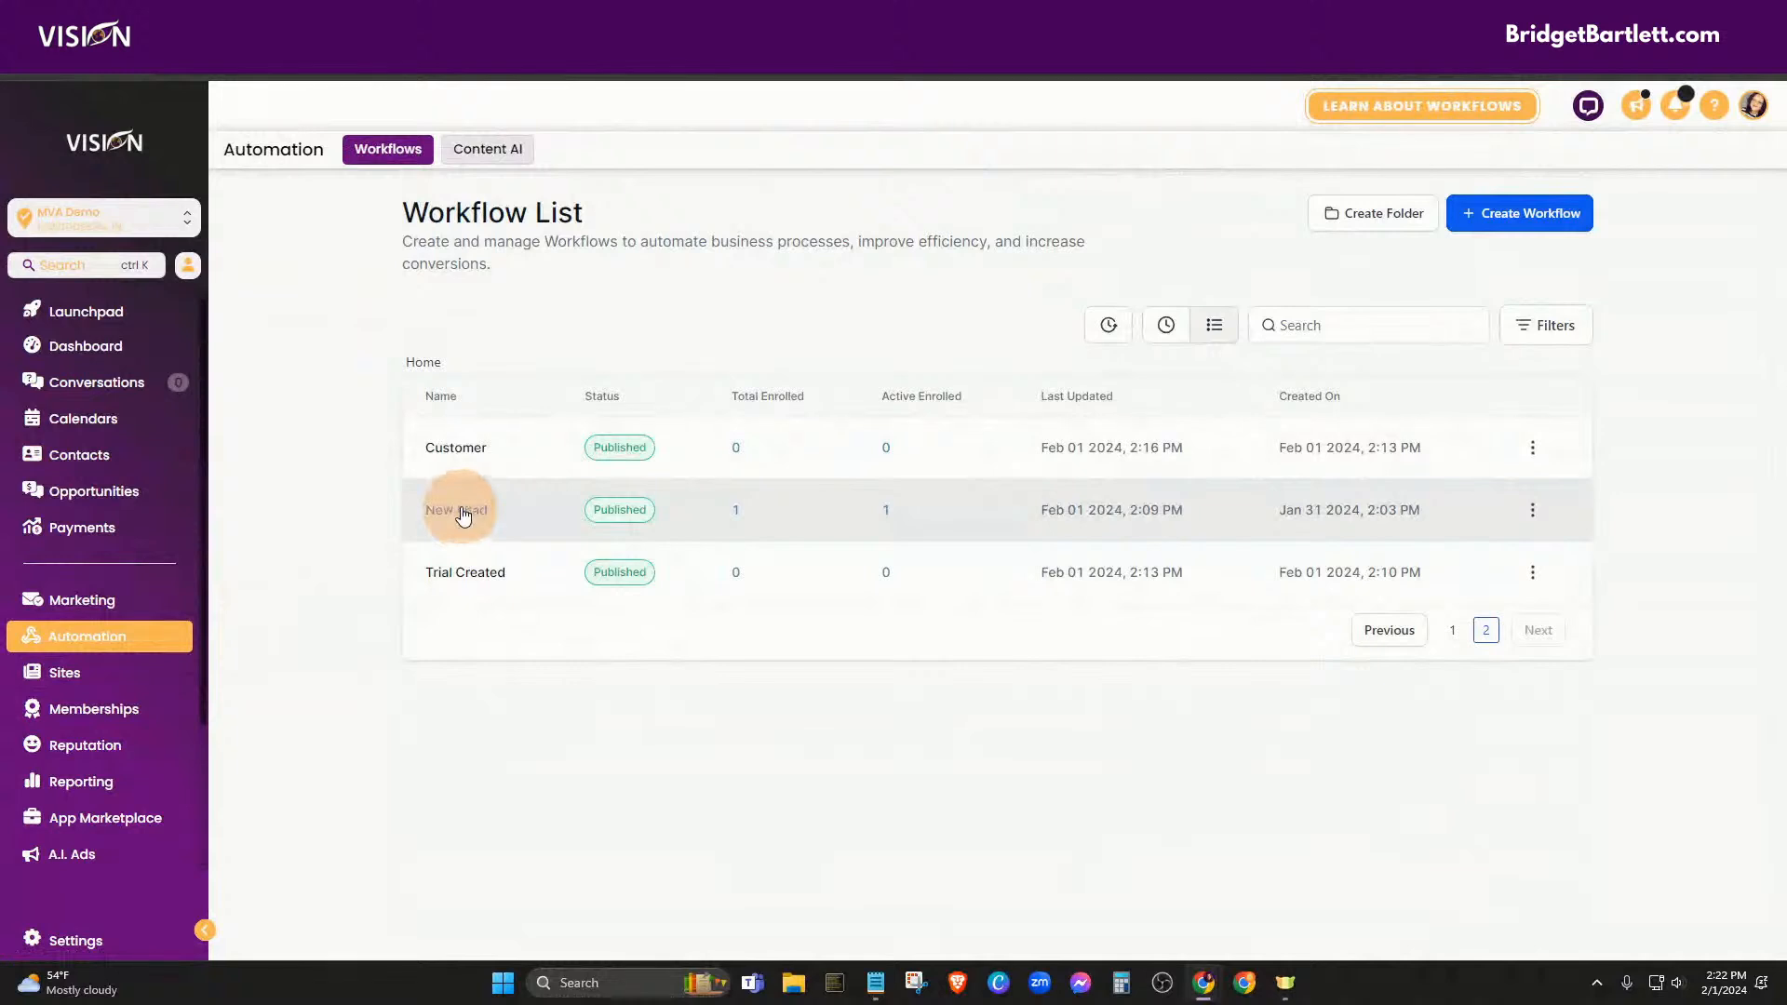
{"action": "left_click", "coordinate": [465, 518]}
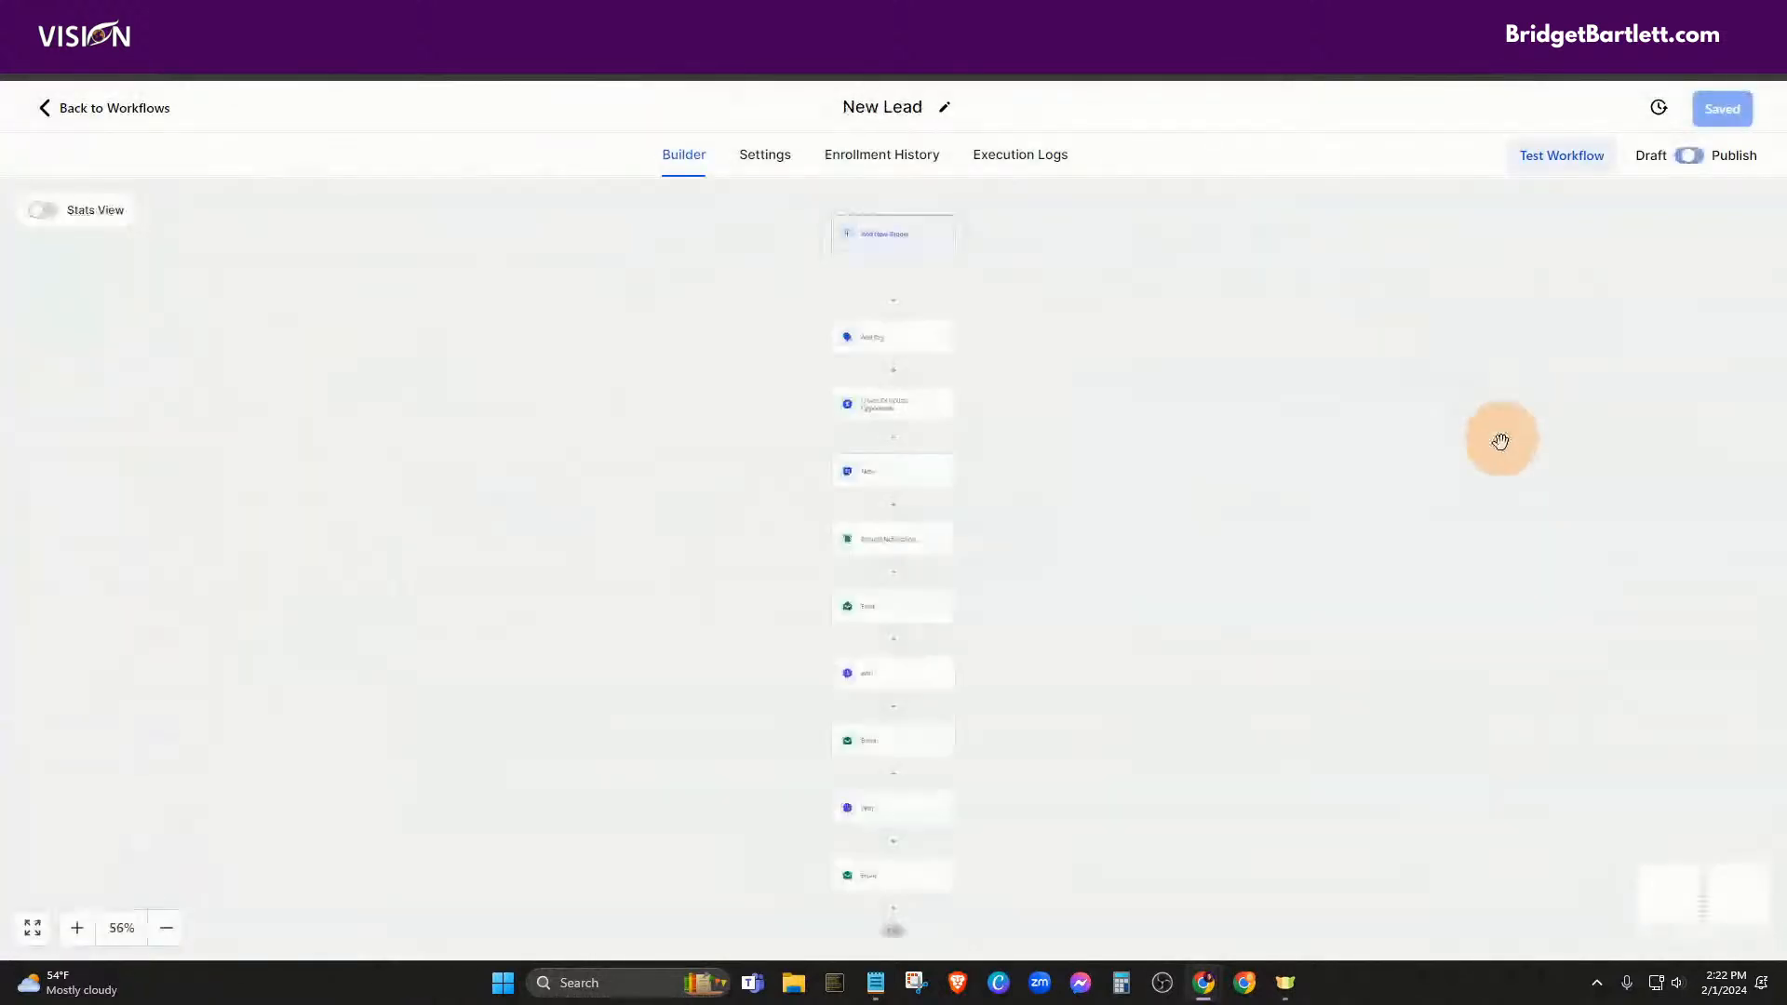
{"action": "scroll", "coordinate": [1182, 588], "scroll_direction": "down", "scroll_amount": 2}
{"action": "scroll", "coordinate": [1210, 567], "scroll_direction": "down", "scroll_amount": 1}
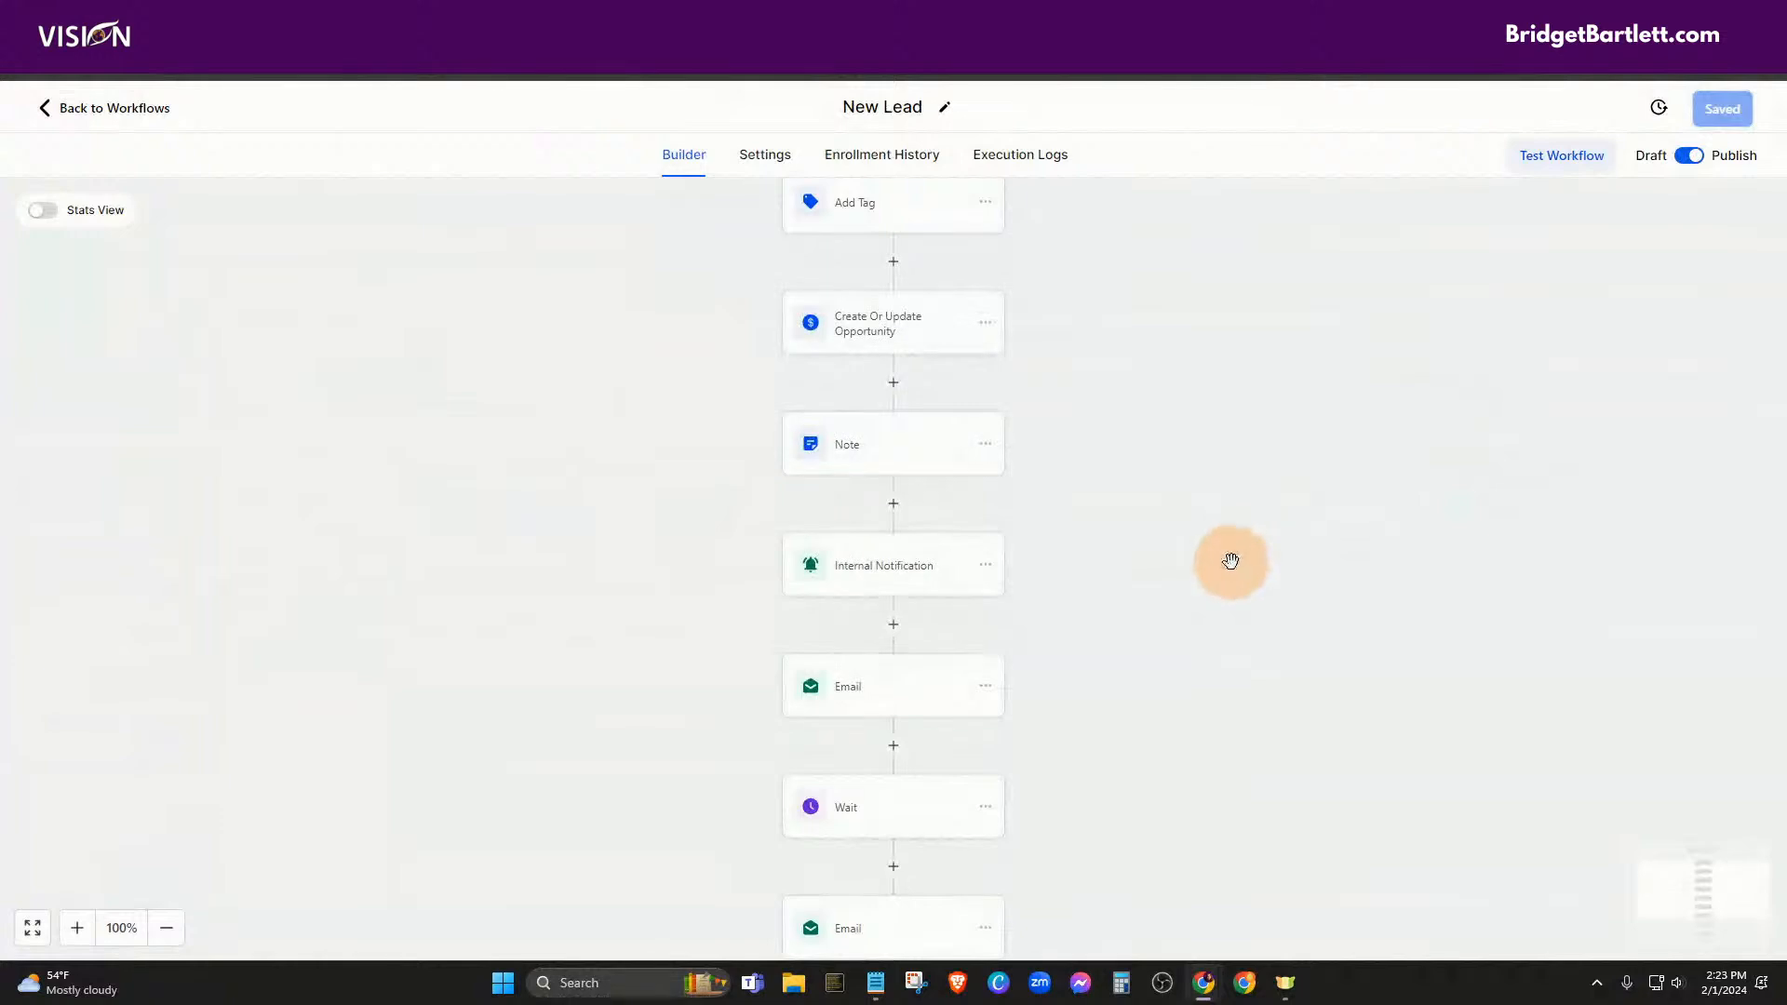
{"action": "scroll", "coordinate": [1229, 567], "scroll_direction": "down", "scroll_amount": 2}
{"action": "scroll", "coordinate": [1255, 565], "scroll_direction": "down", "scroll_amount": 4}
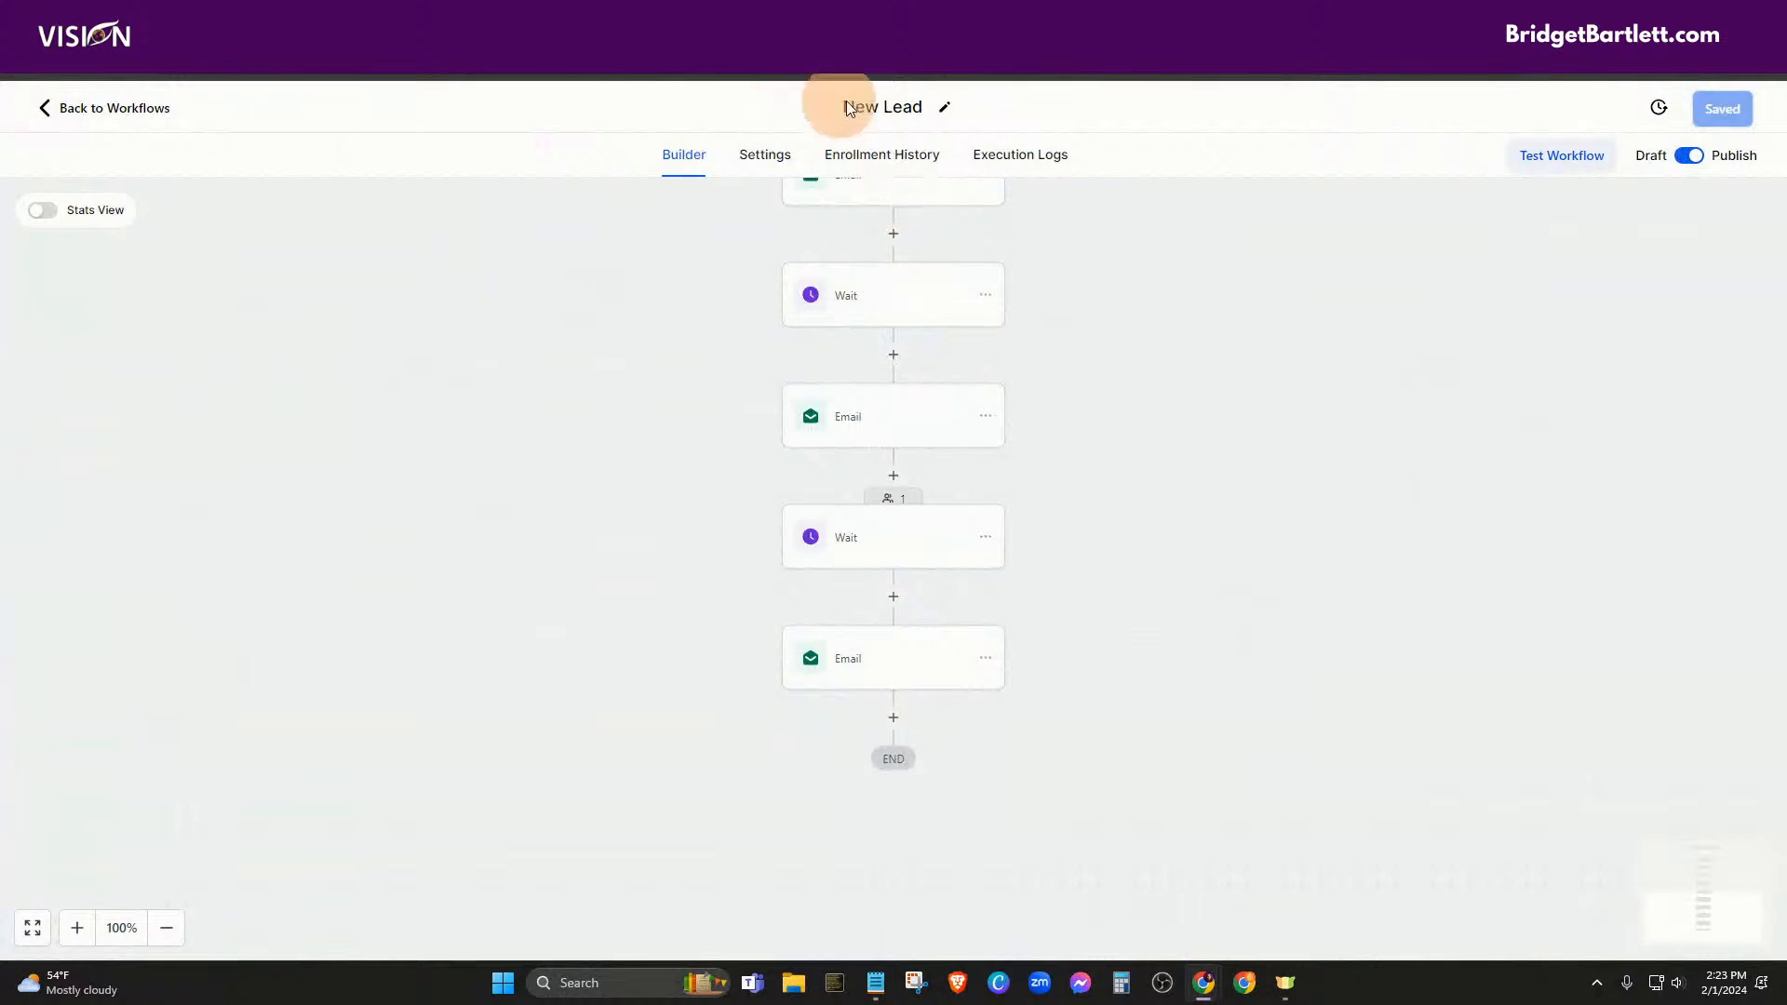
Append an Add Contact Tag step applying 'newsletter' after the last email, then save New Lead
{"action": "left_click", "coordinate": [895, 719]}
{"action": "left_click", "coordinate": [1436, 309]}
{"action": "type", "text": "tag"}
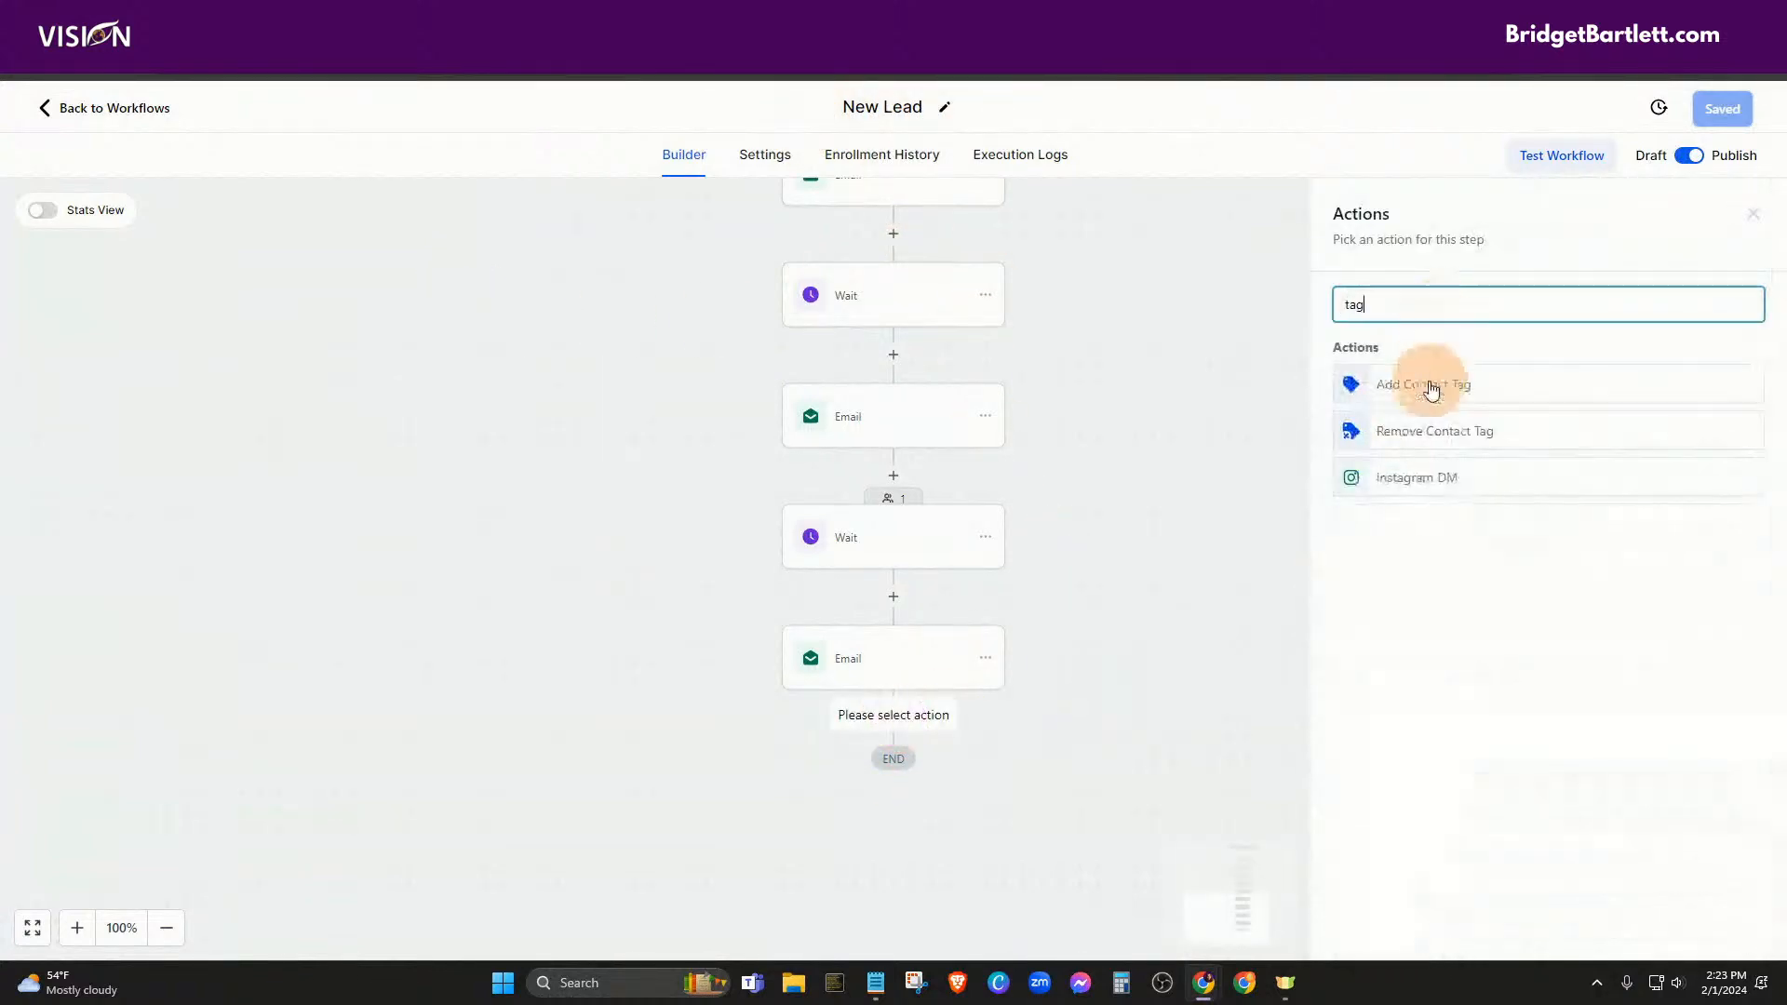
{"action": "left_click", "coordinate": [1431, 389]}
{"action": "left_click", "coordinate": [1415, 421]}
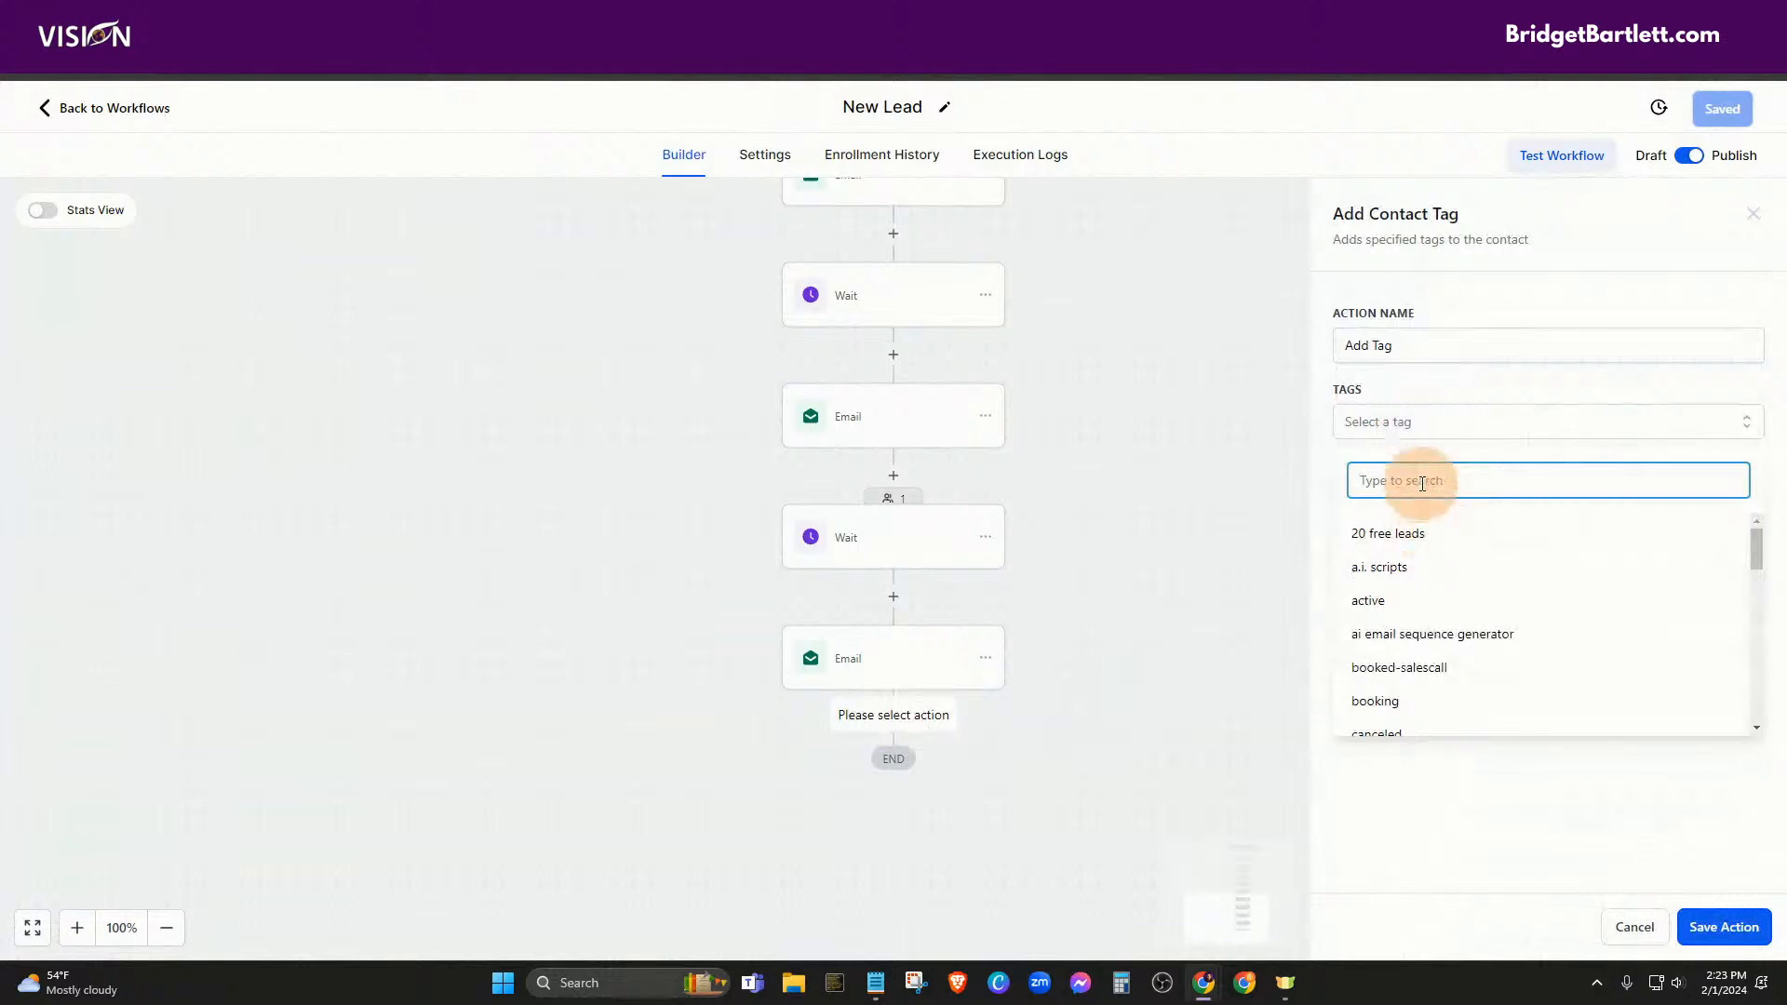
{"action": "type", "text": "newl"}
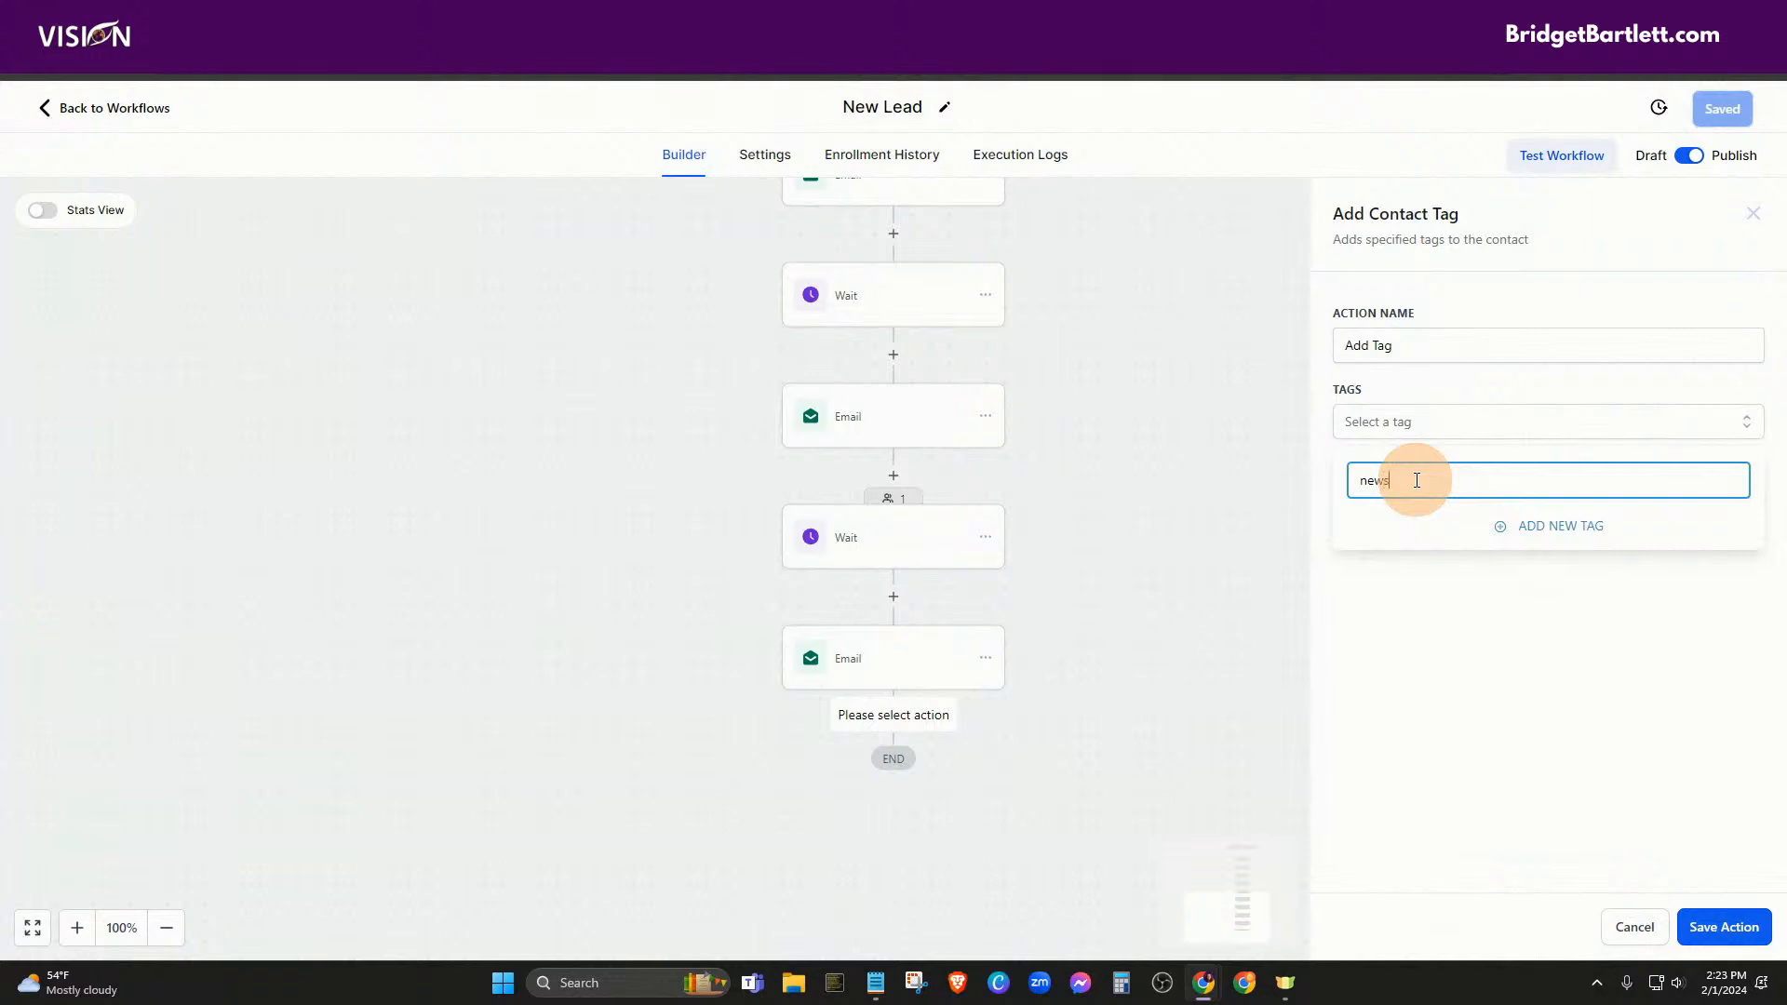
{"action": "type", "text": "leet"}
{"action": "type", "text": "etter"}
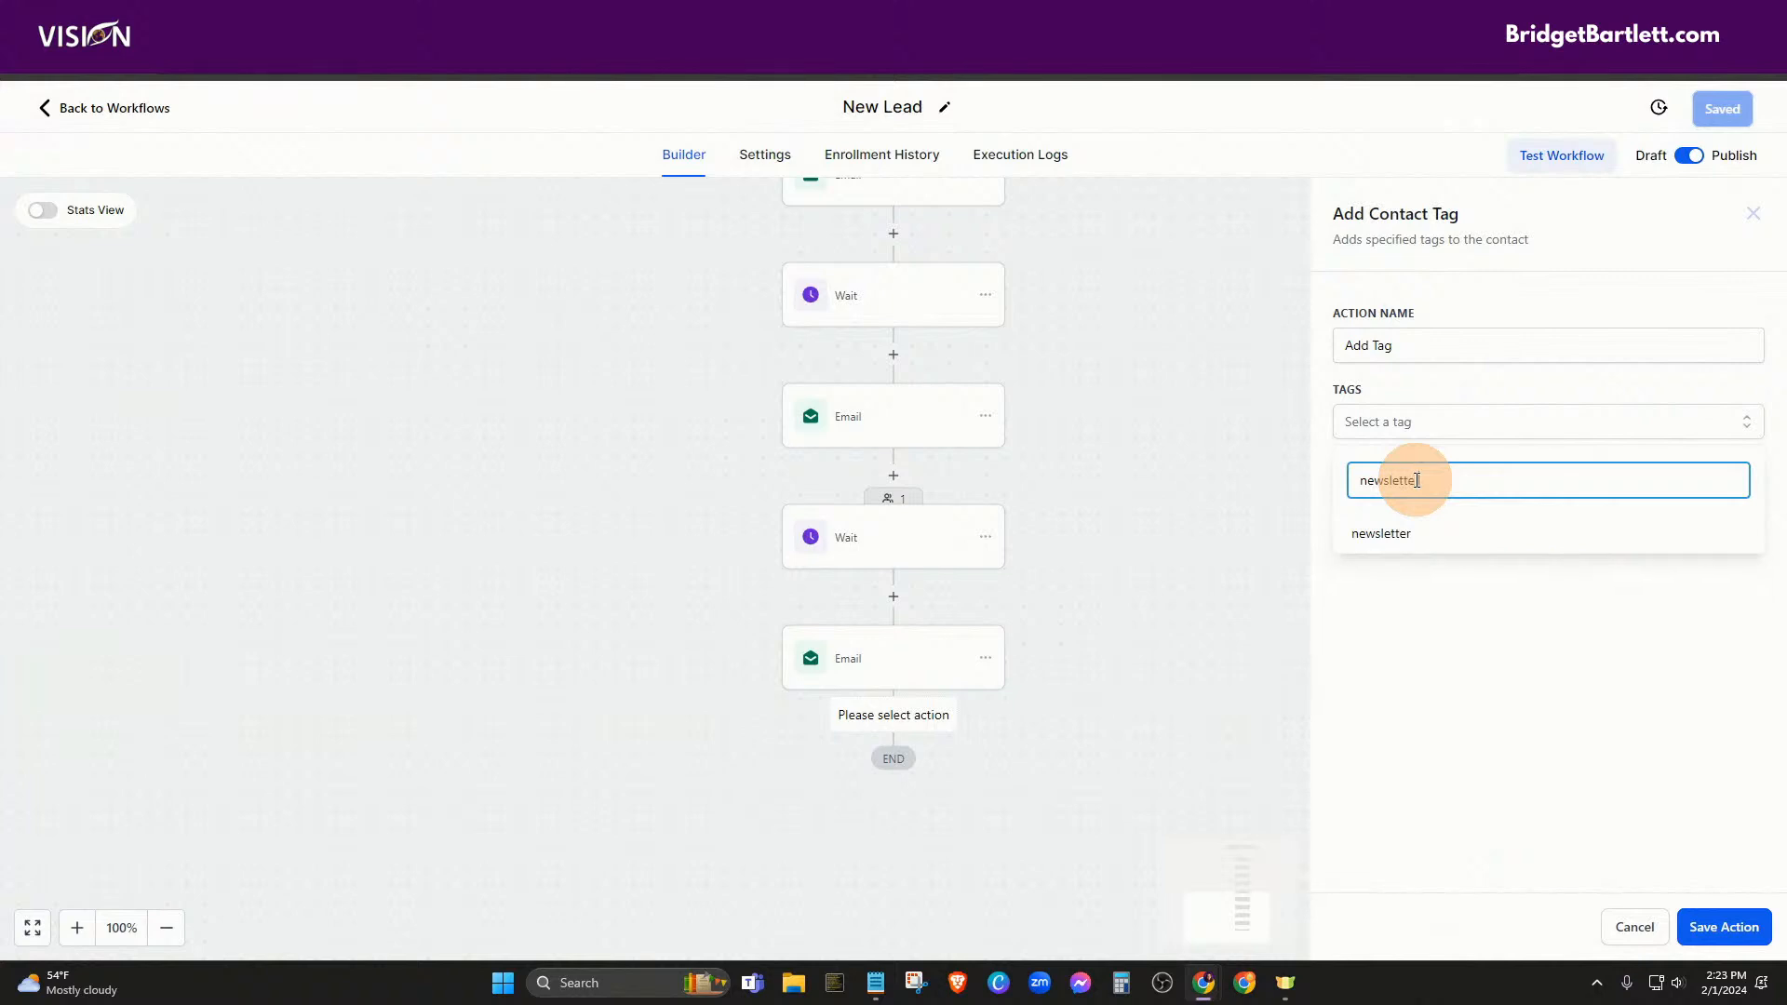
{"action": "left_click", "coordinate": [1376, 540]}
{"action": "left_click", "coordinate": [1632, 730]}
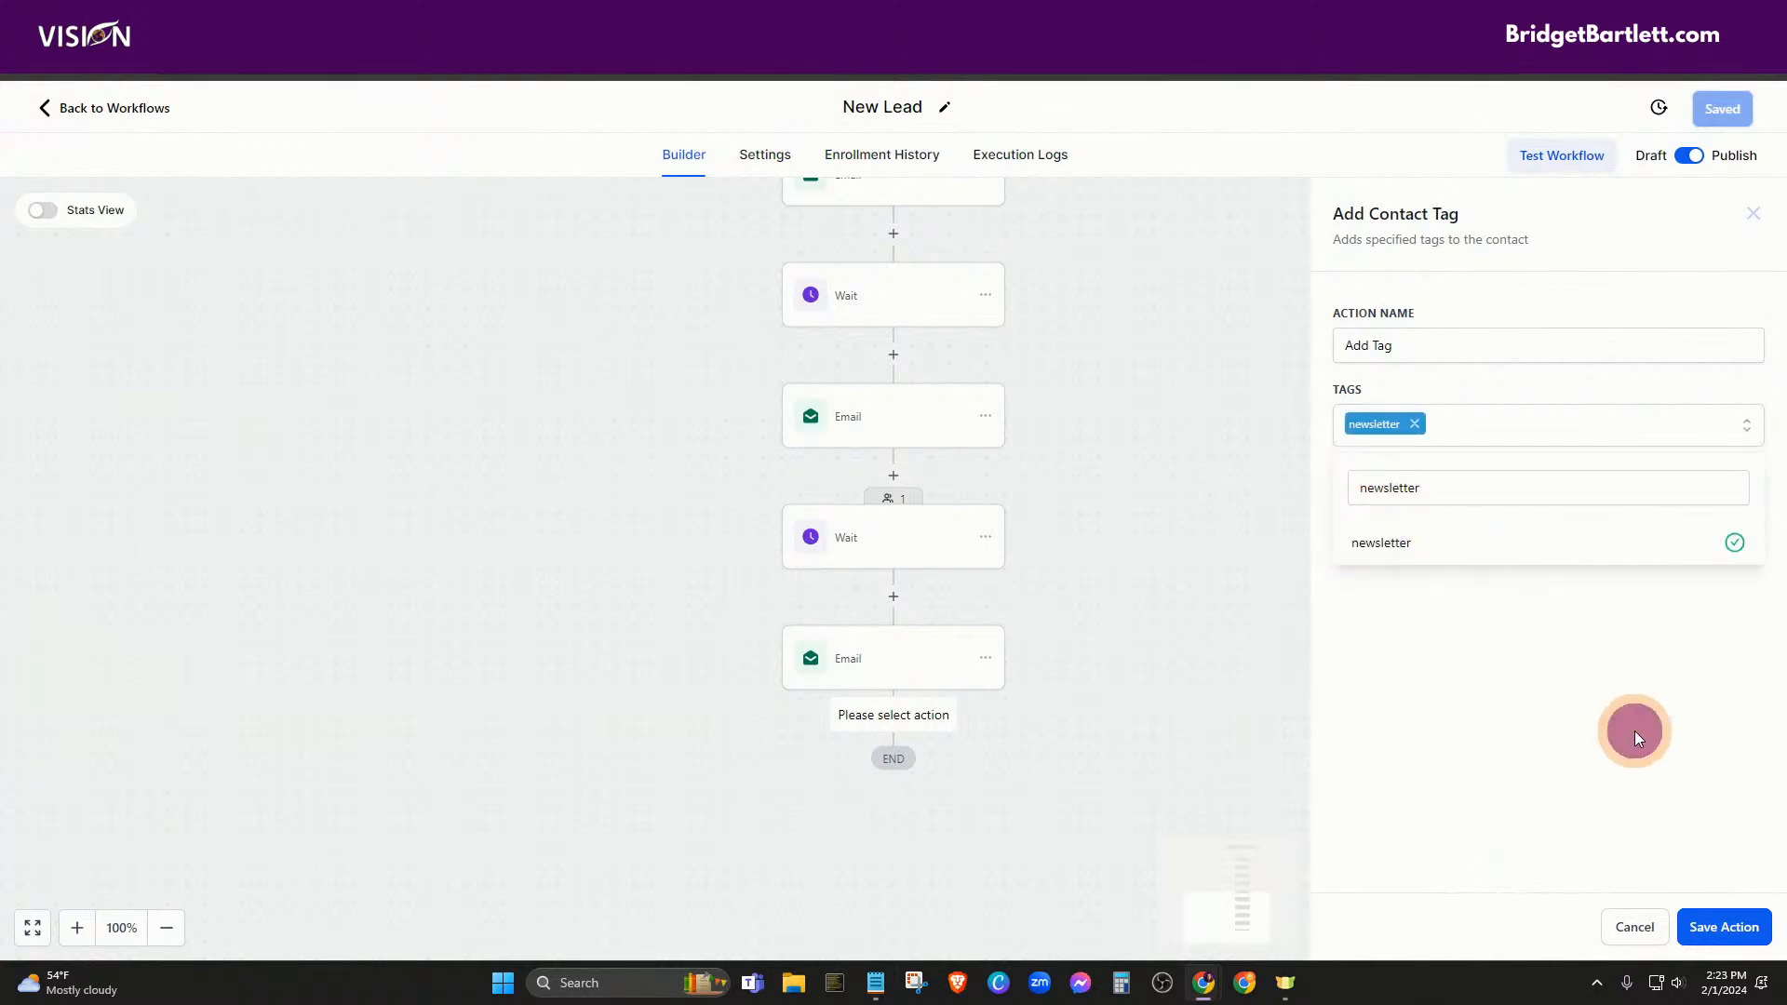
{"action": "left_click", "coordinate": [1720, 925]}
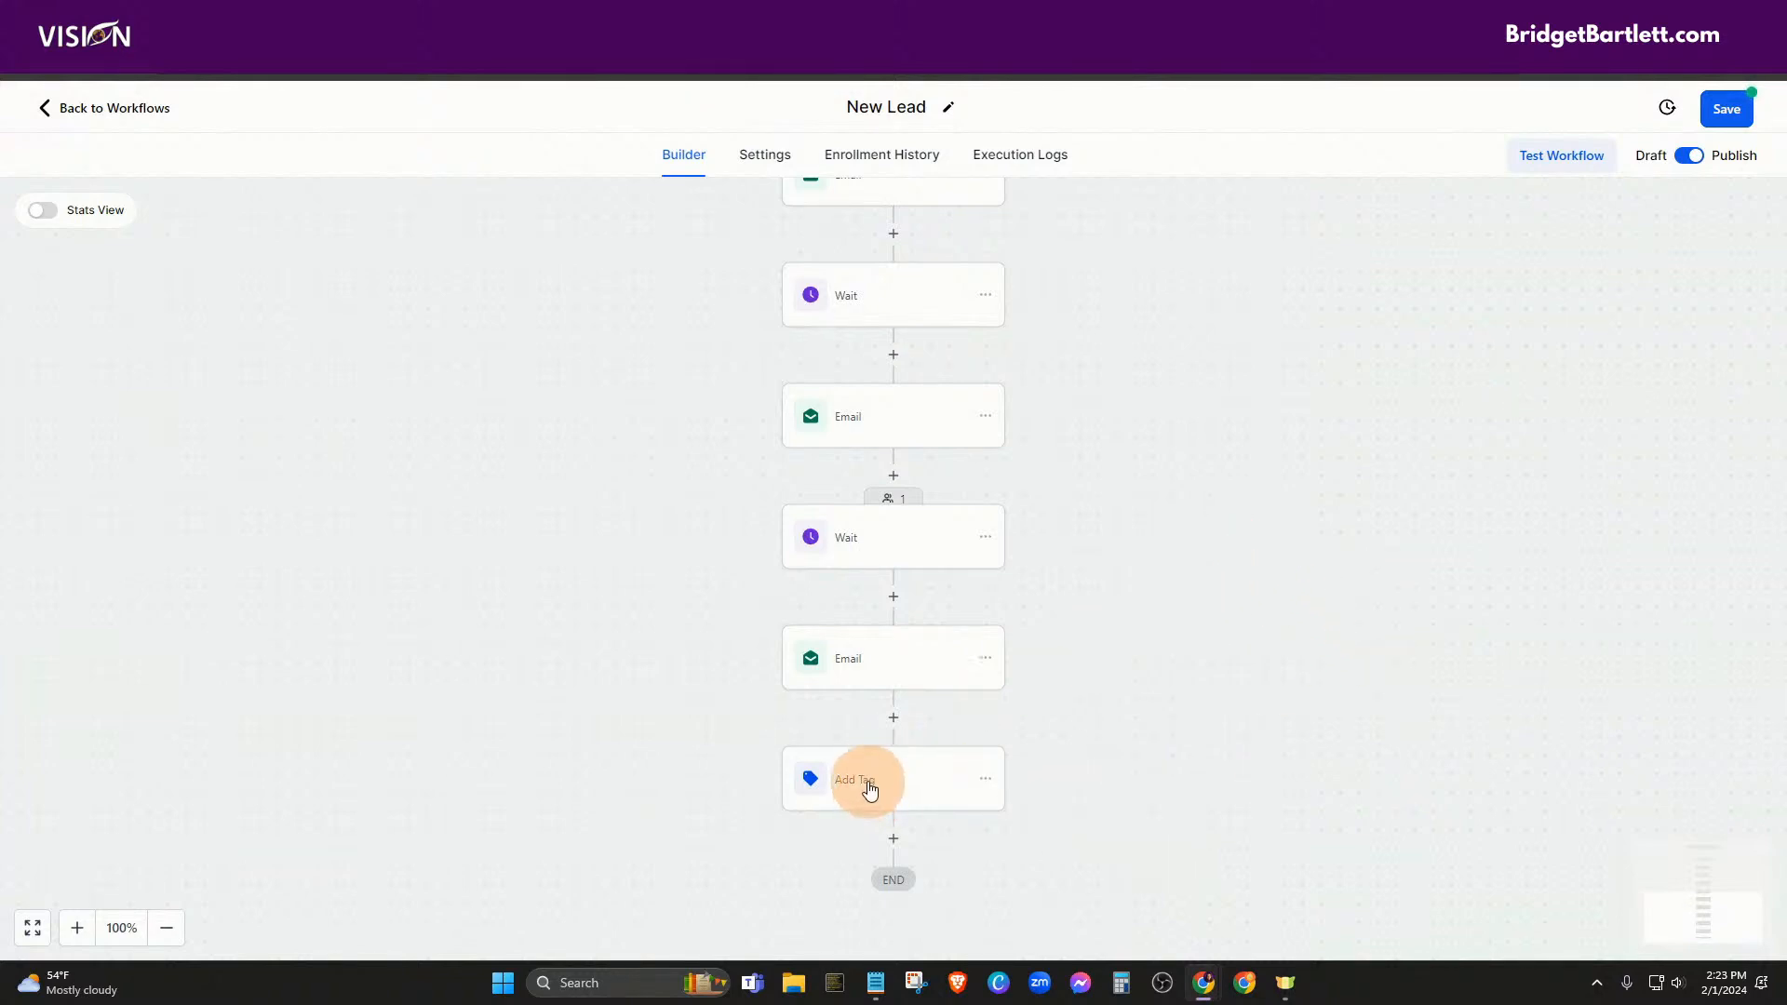
{"action": "left_click", "coordinate": [1725, 108]}
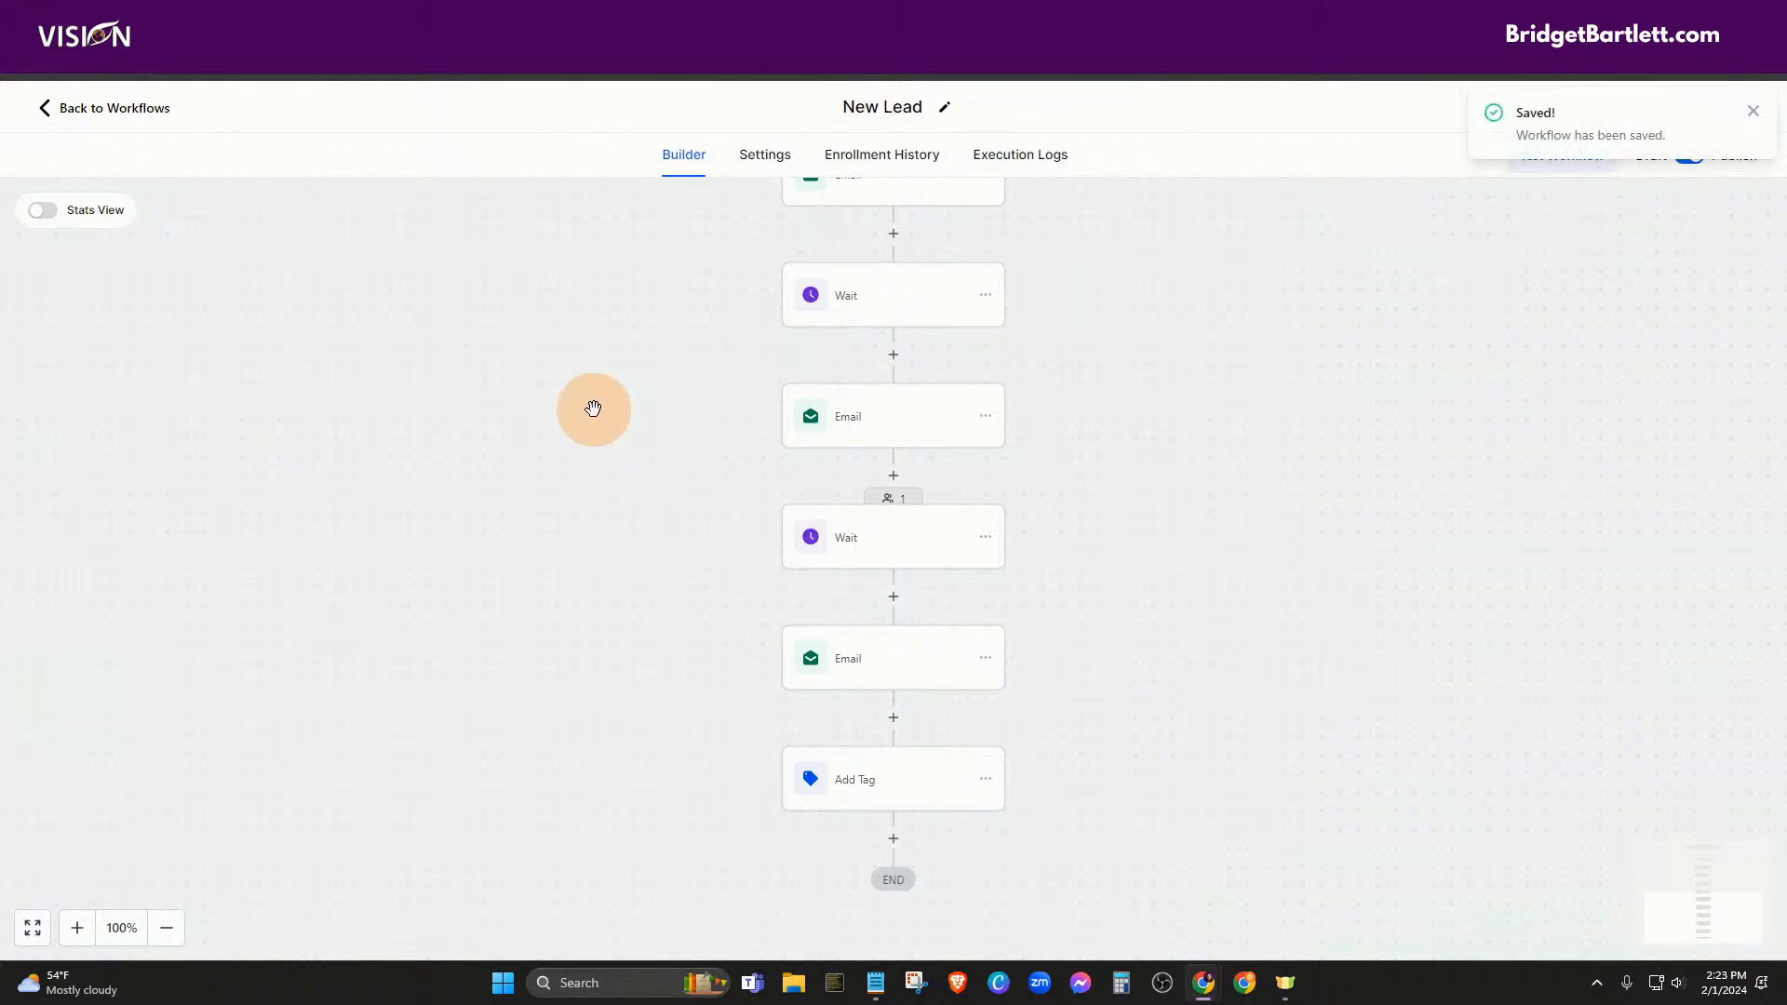
Return to the workflows list and open the Canceled workflow
{"action": "left_click", "coordinate": [112, 115]}
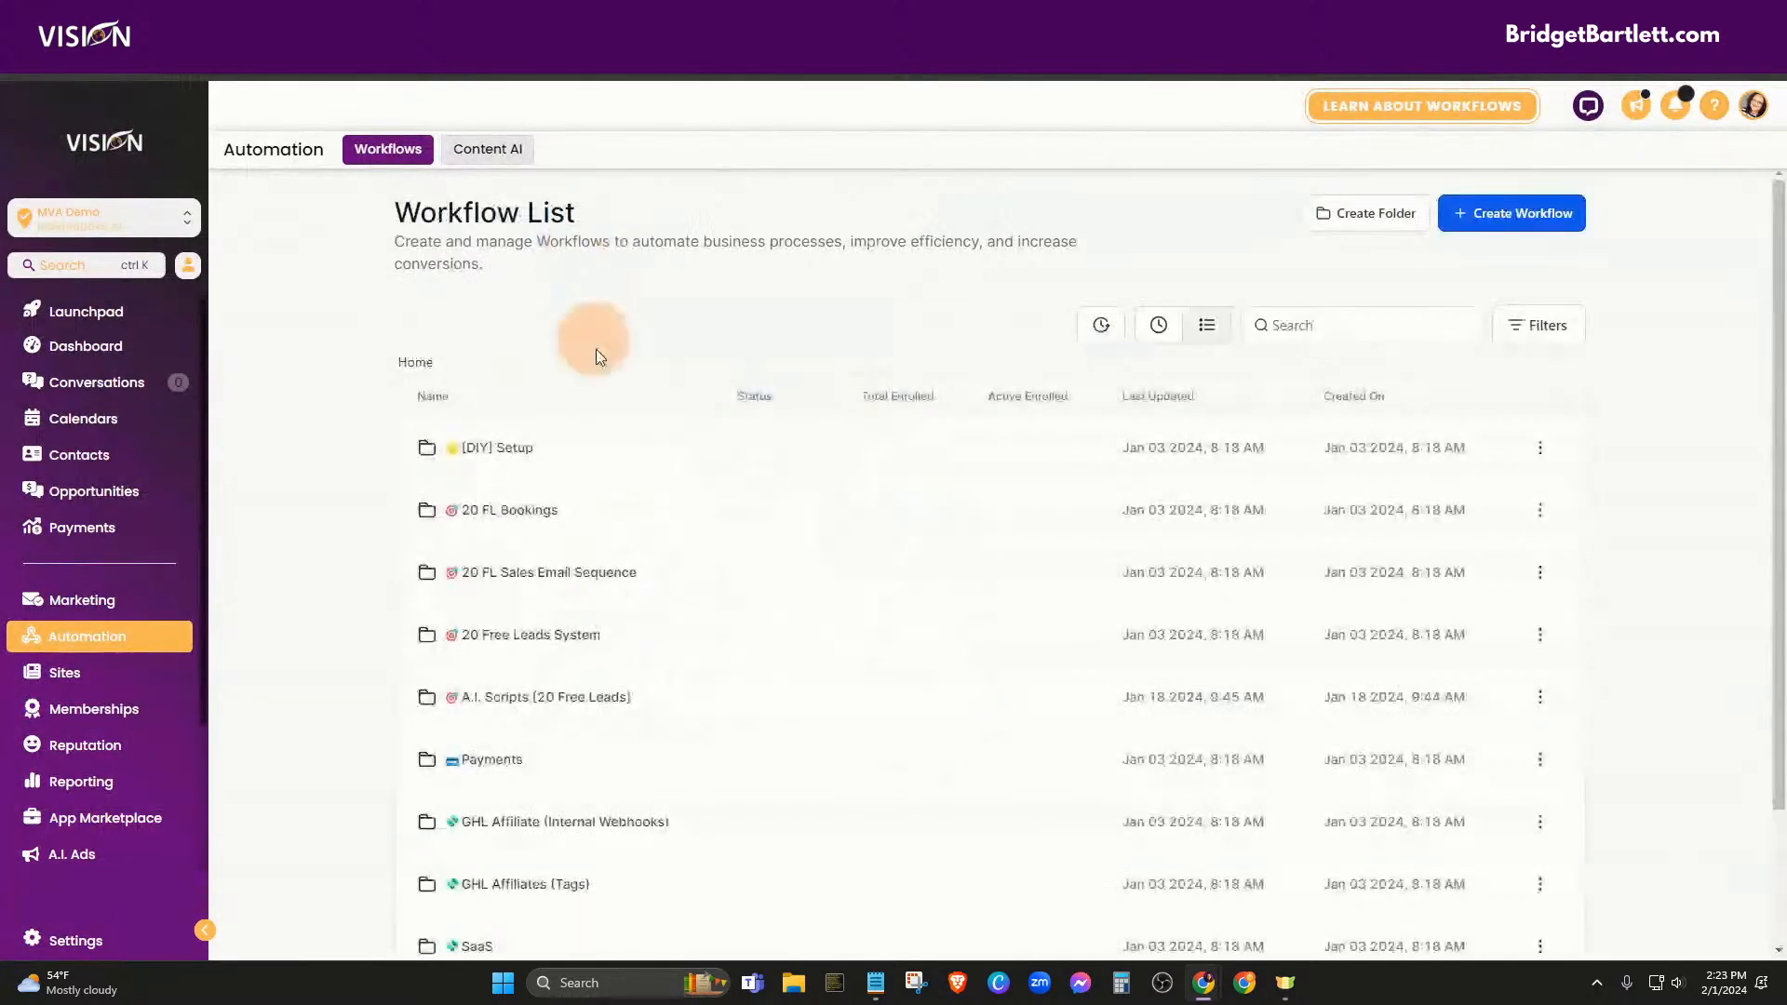
{"action": "scroll", "coordinate": [505, 745], "scroll_direction": "down", "scroll_amount": 1}
{"action": "scroll", "coordinate": [493, 773], "scroll_direction": "down", "scroll_amount": 1}
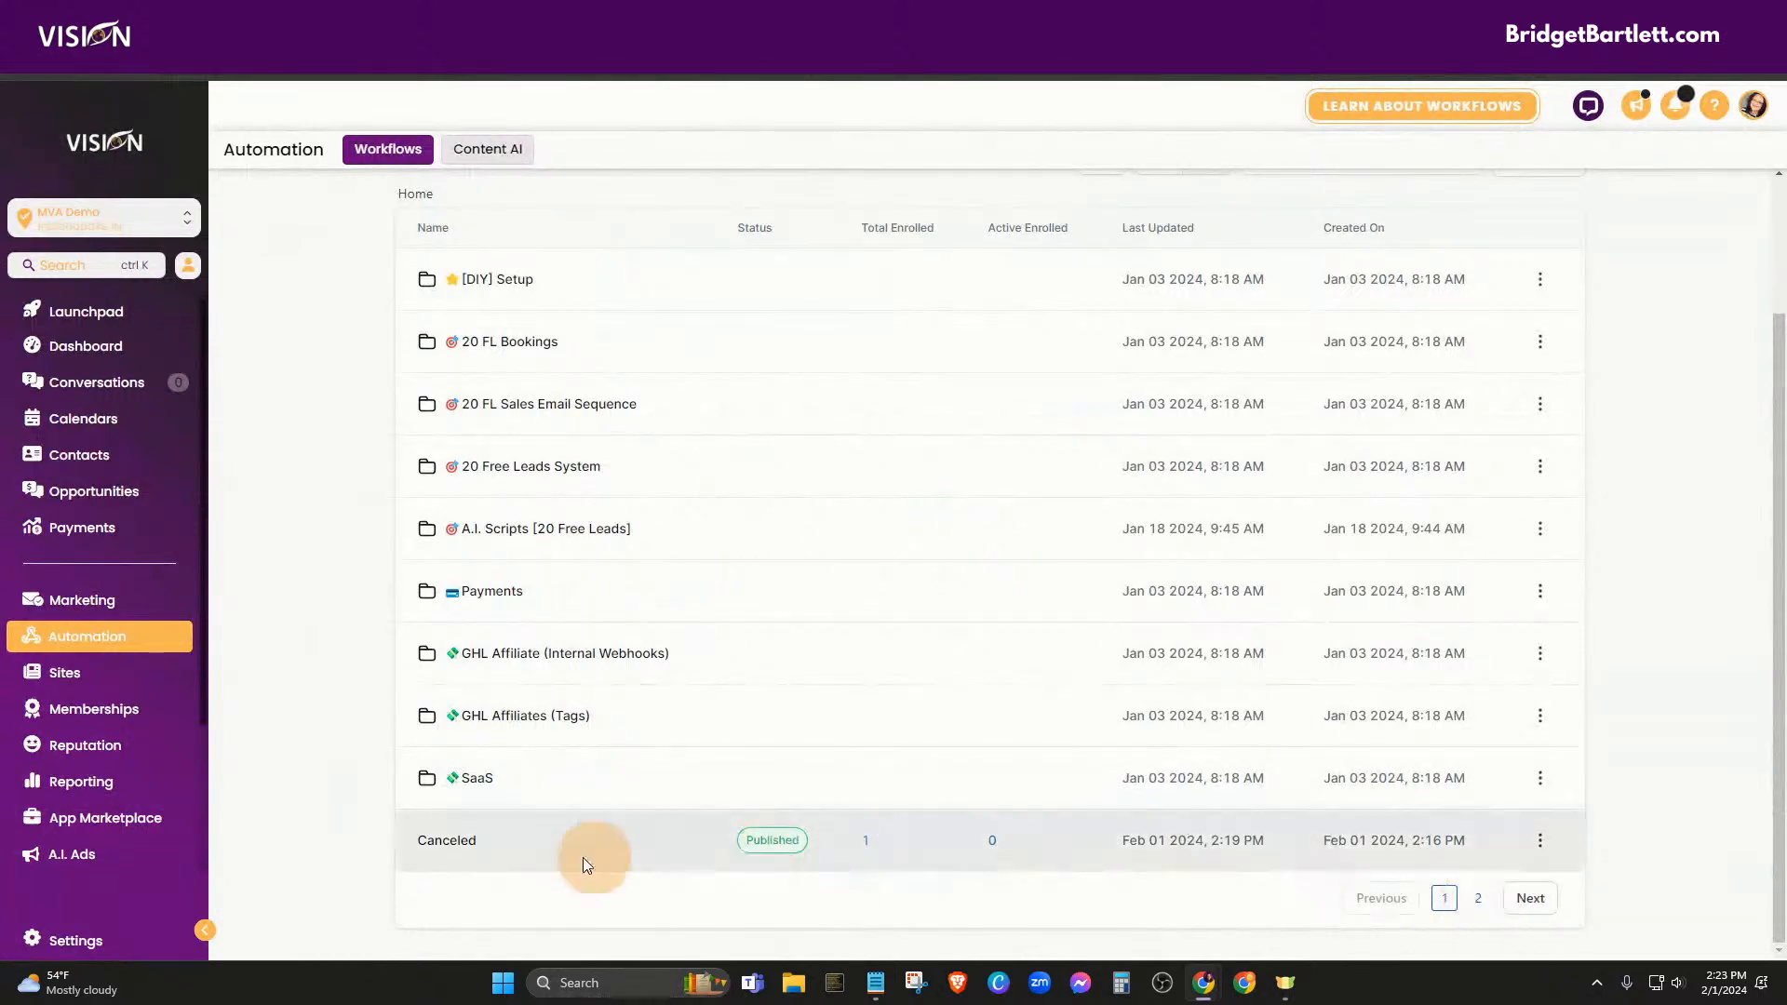
{"action": "left_click", "coordinate": [448, 841]}
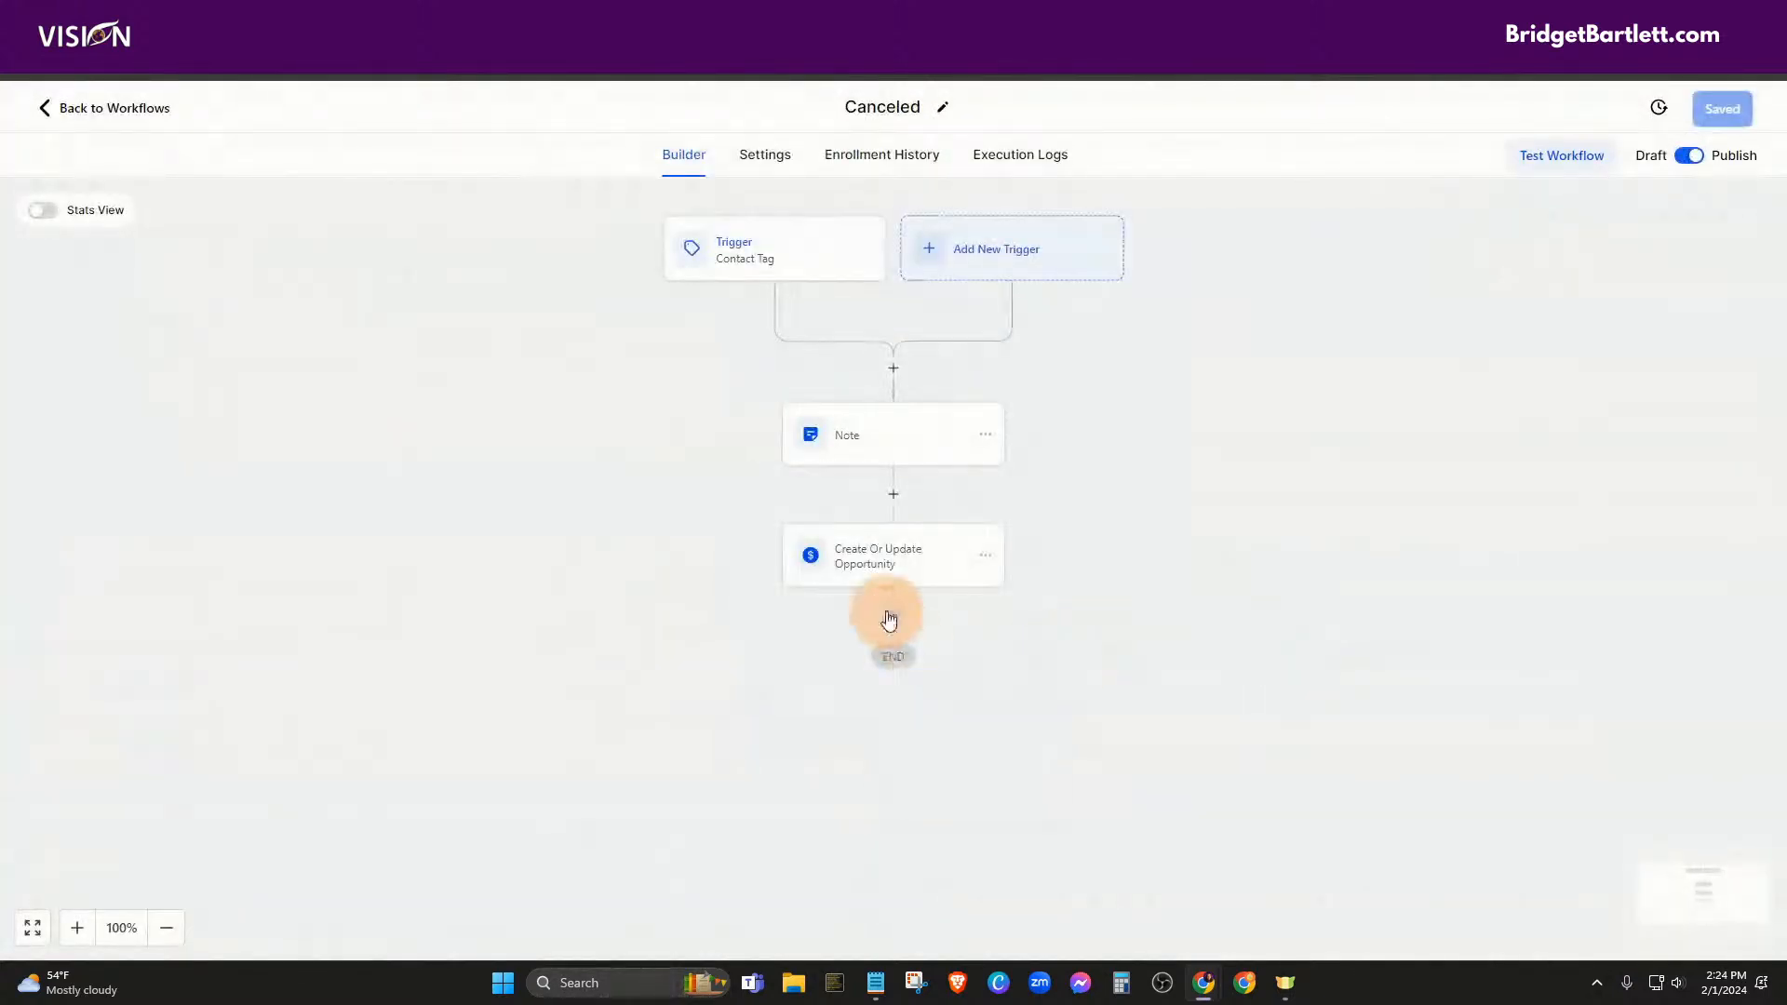
Add a Remove Contact Tag 'newsletter' step after the opportunity update, save, and open Smart Lists
{"action": "left_click", "coordinate": [894, 618]}
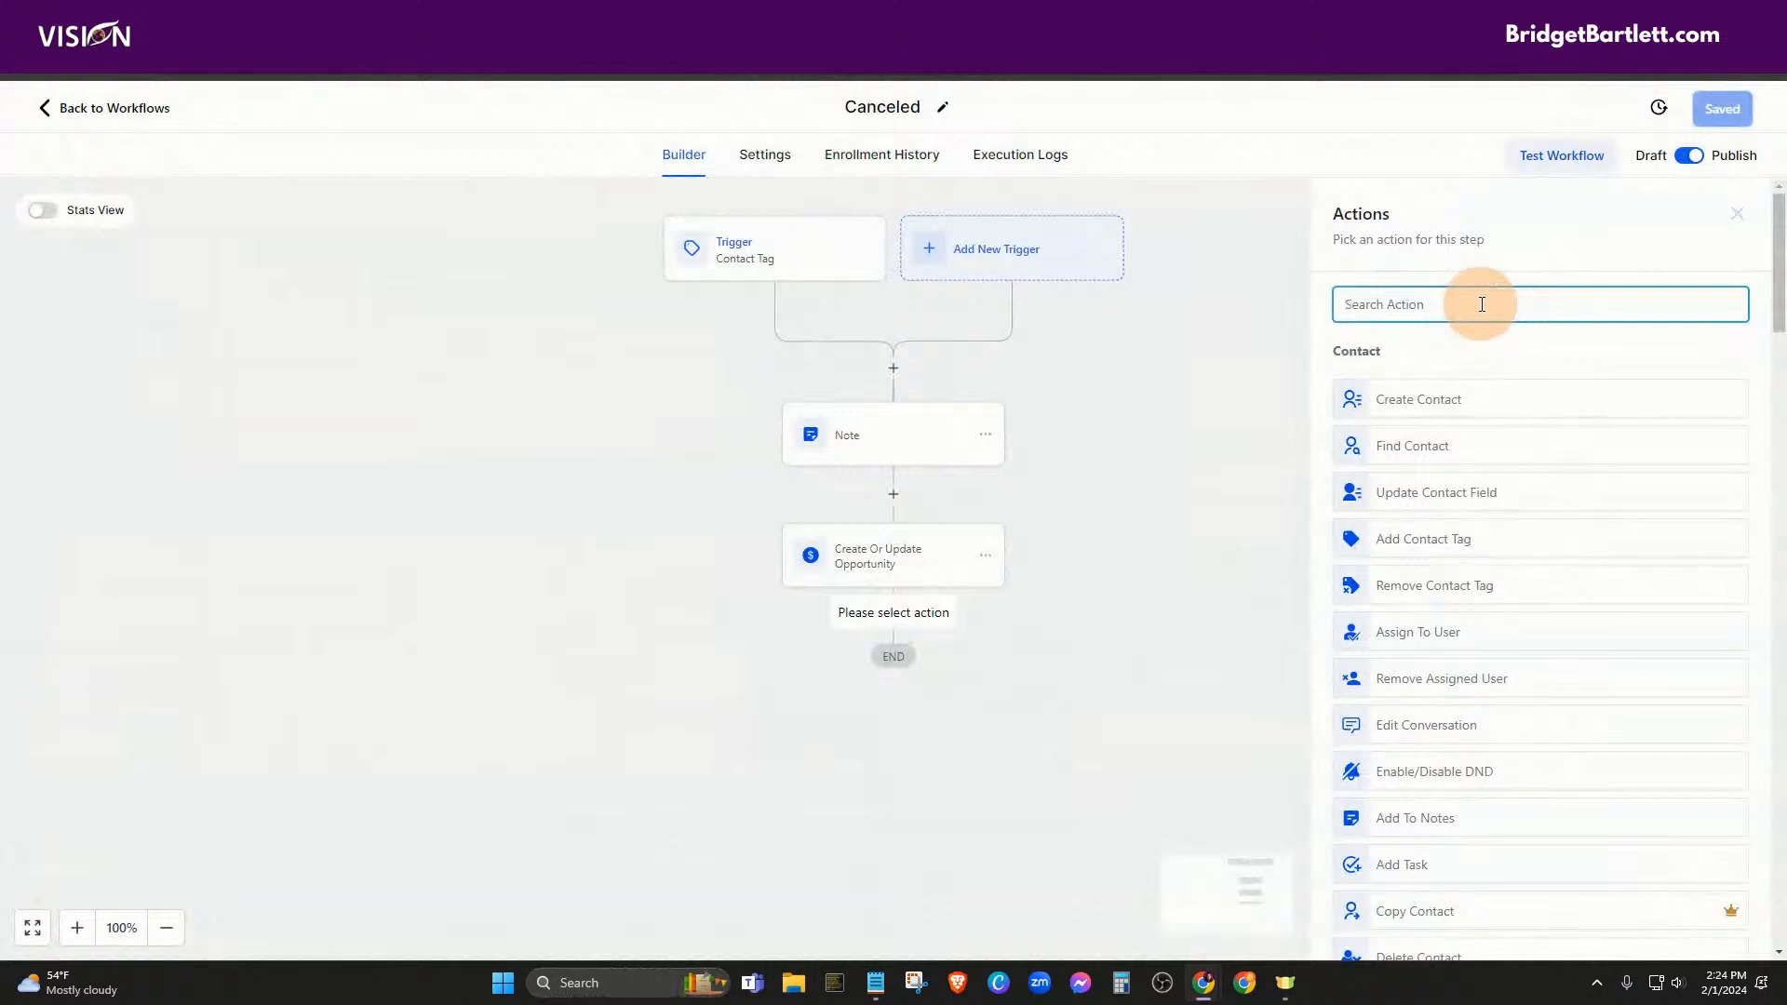
{"action": "type", "text": "tag"}
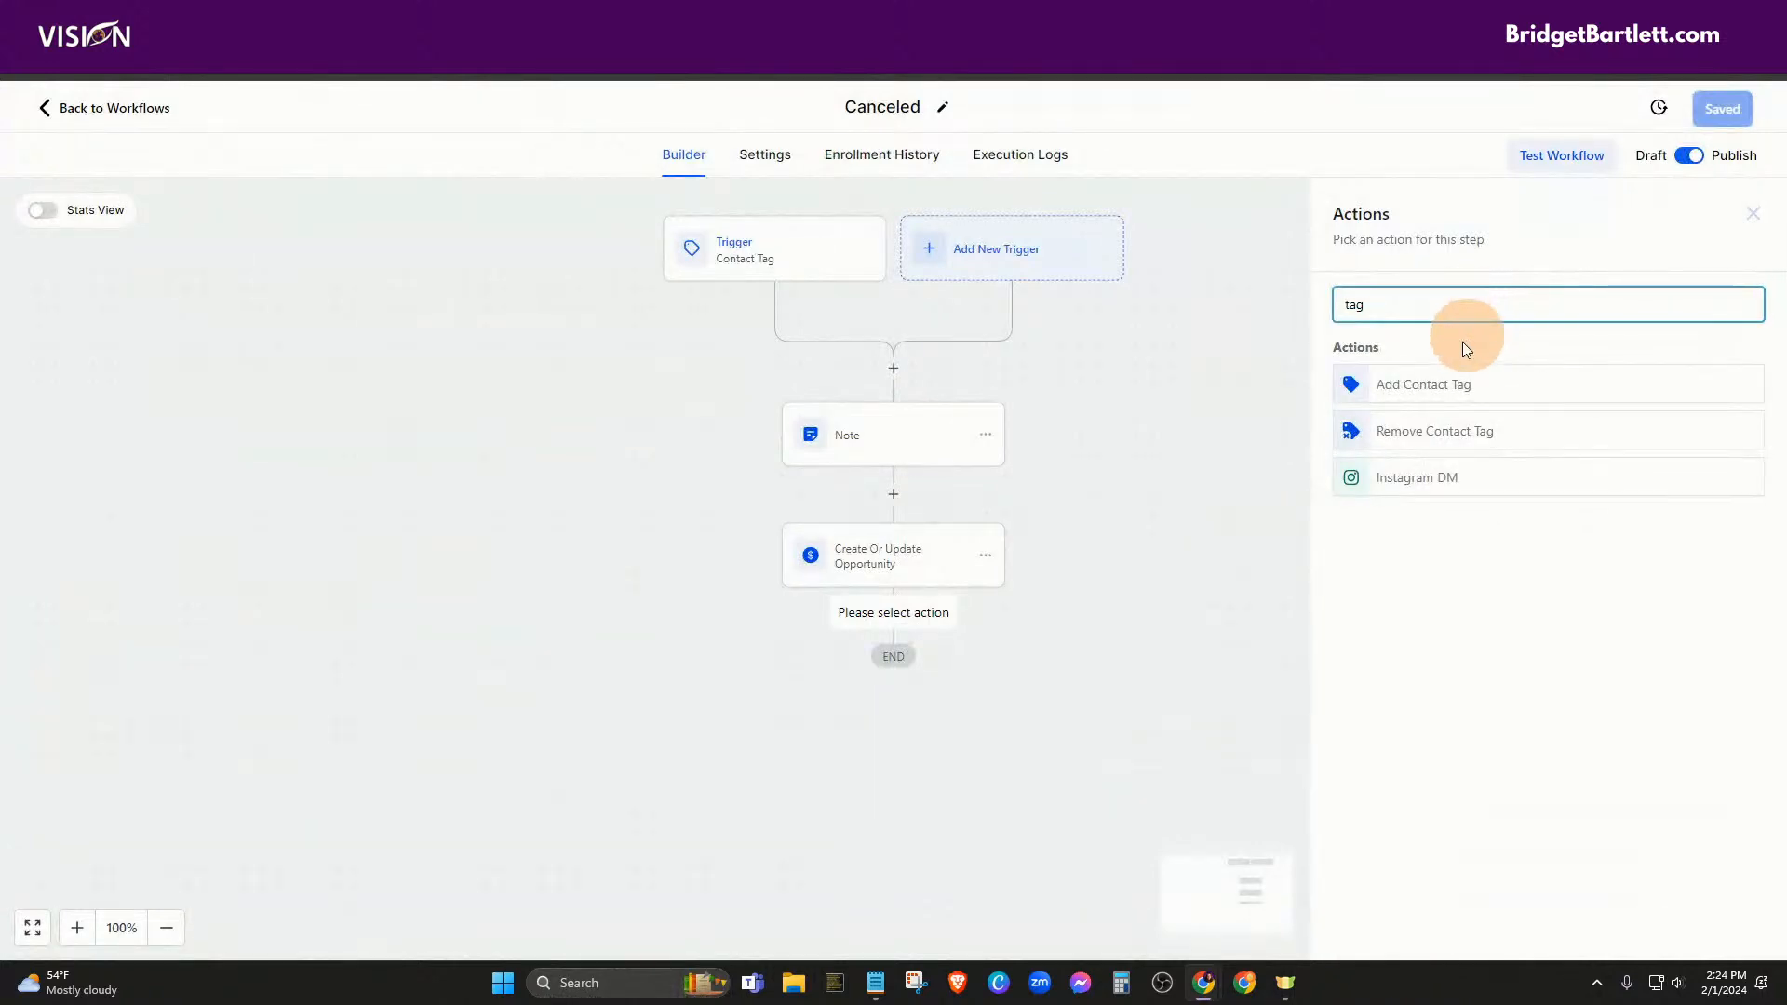
{"action": "left_click", "coordinate": [1442, 434]}
{"action": "left_click", "coordinate": [1368, 423]}
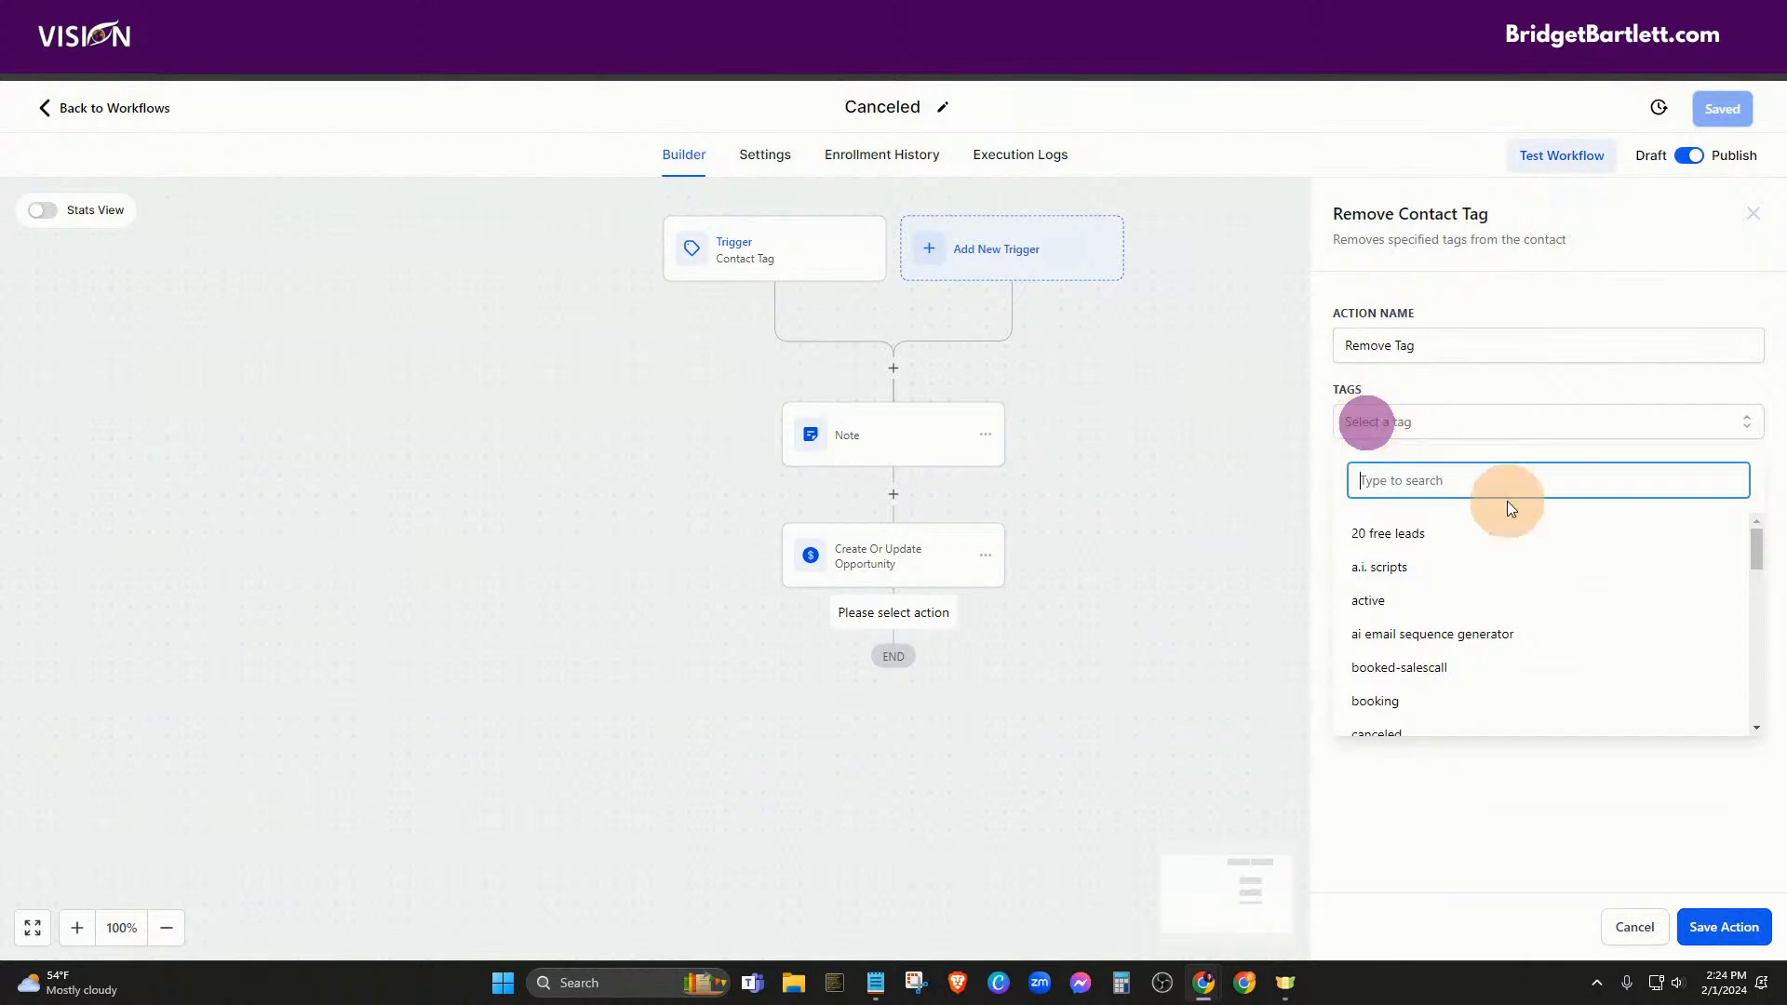
{"action": "type", "text": "new"}
{"action": "left_click", "coordinate": [1383, 534]}
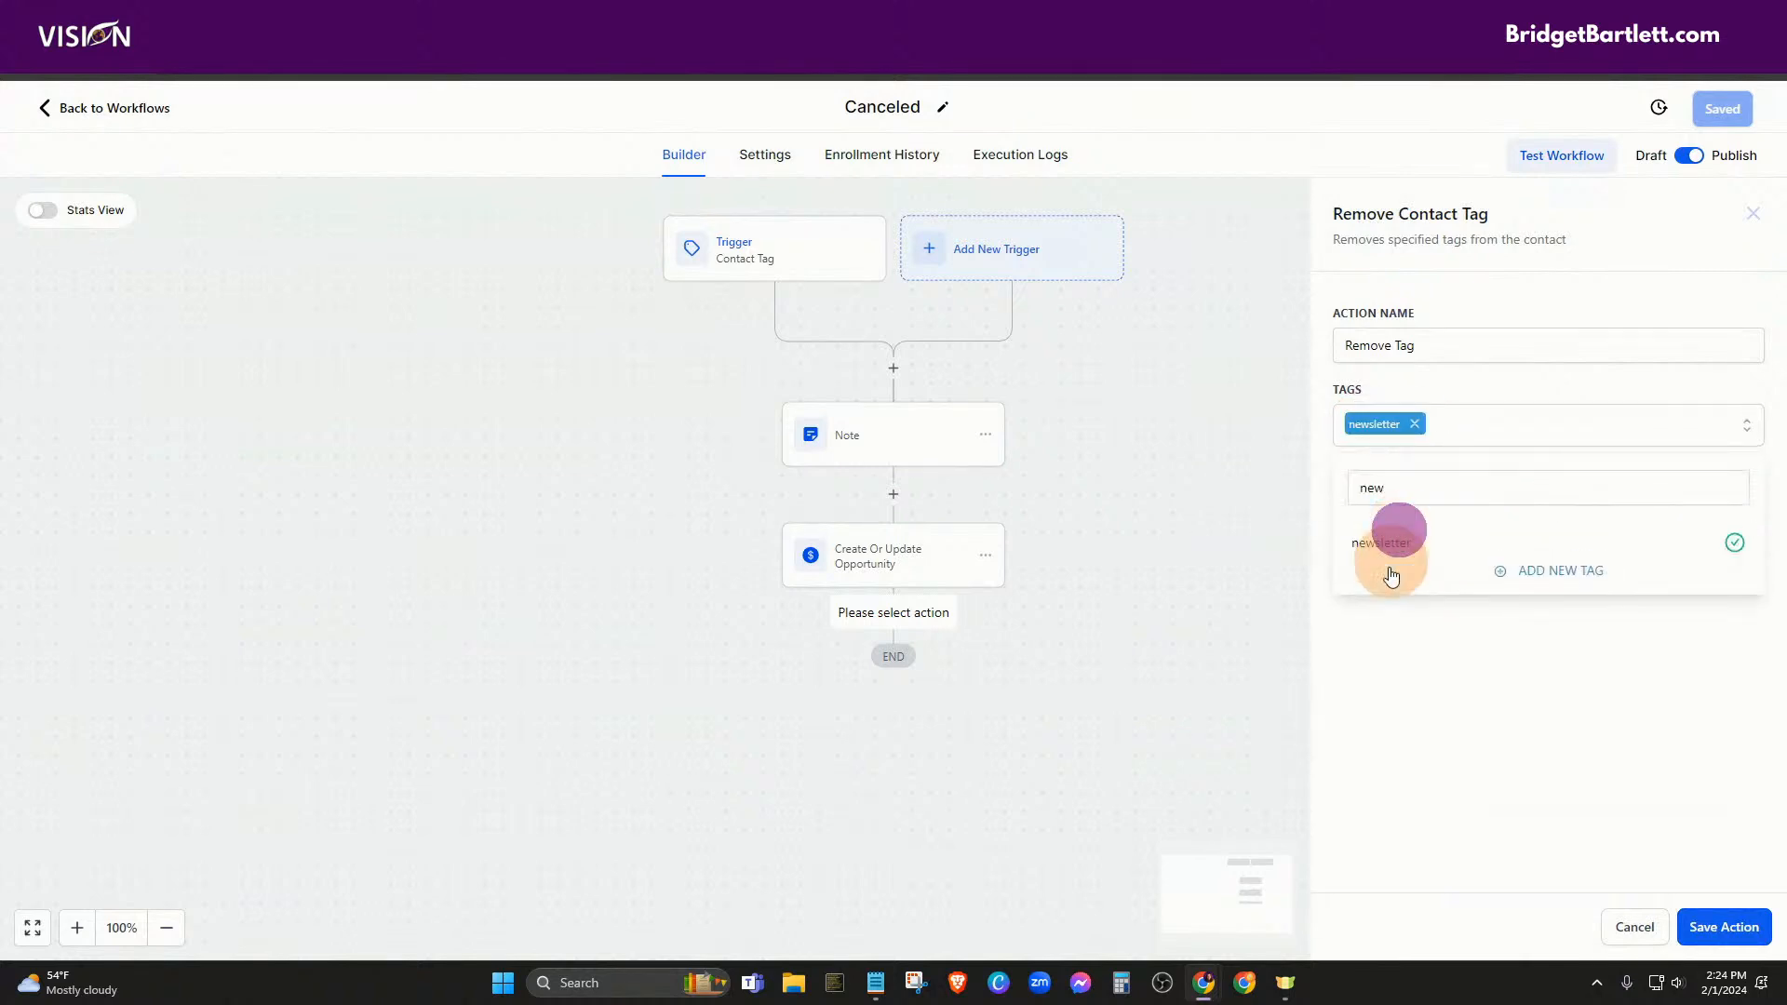
{"action": "left_click", "coordinate": [1387, 683]}
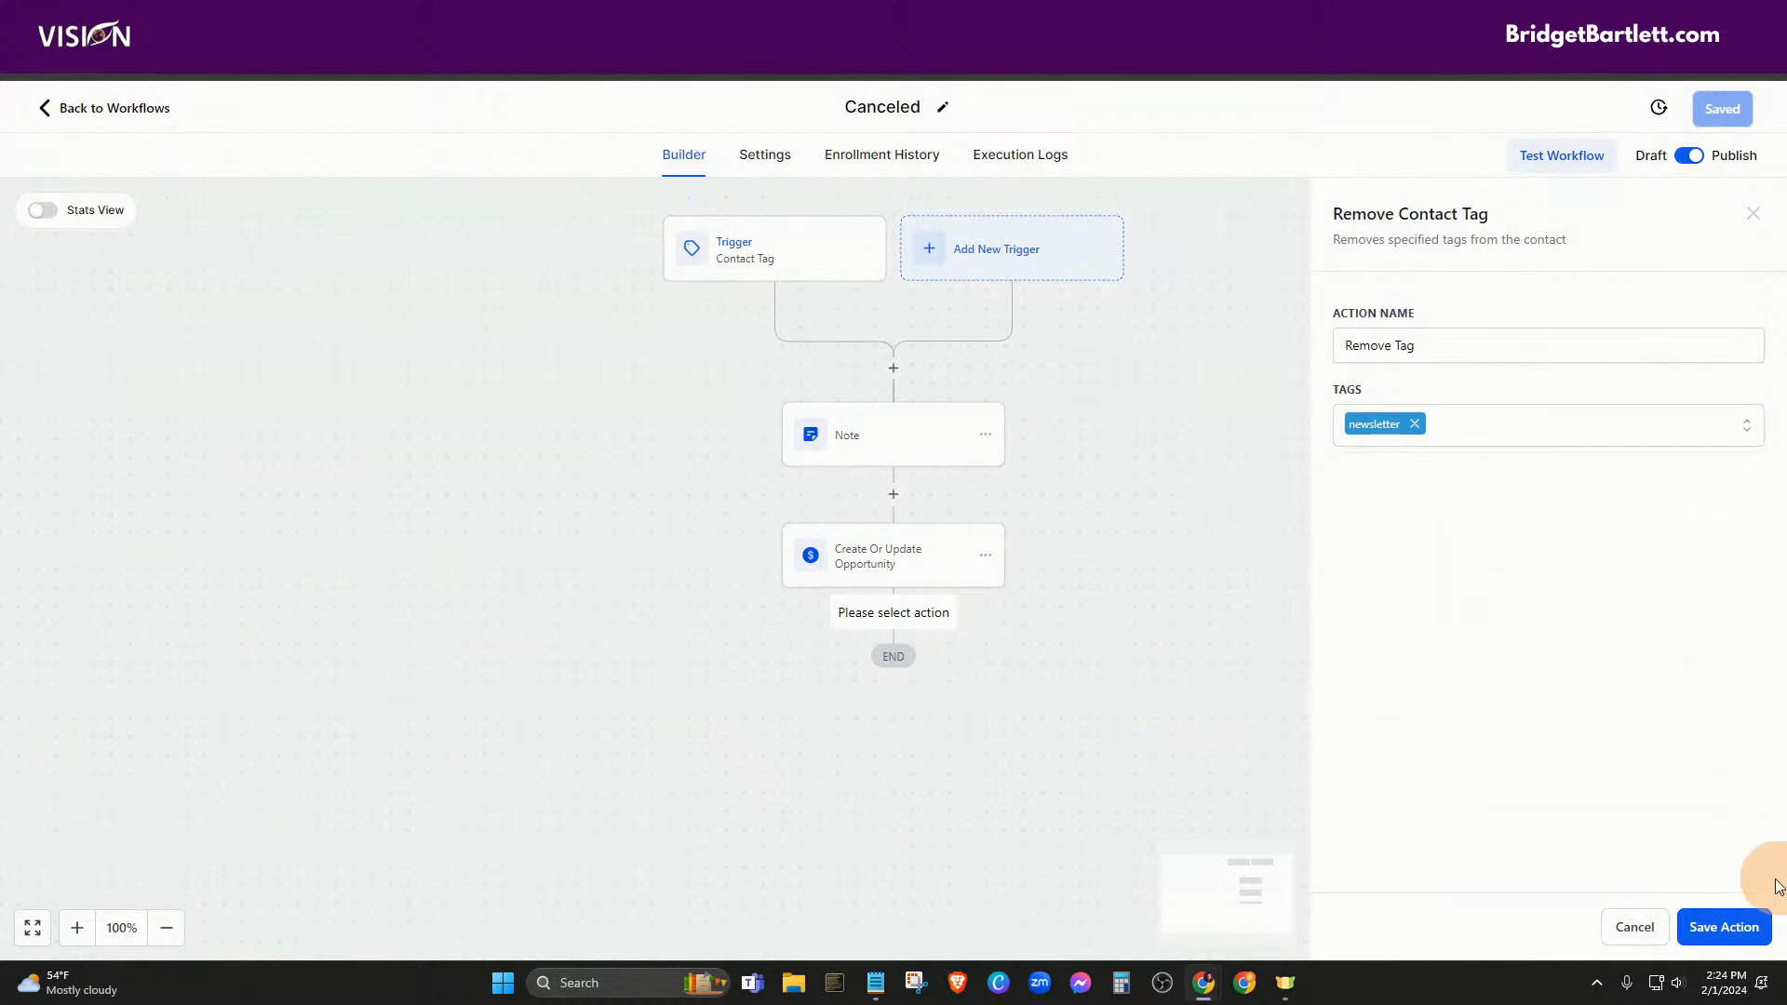
{"action": "left_click", "coordinate": [1724, 925]}
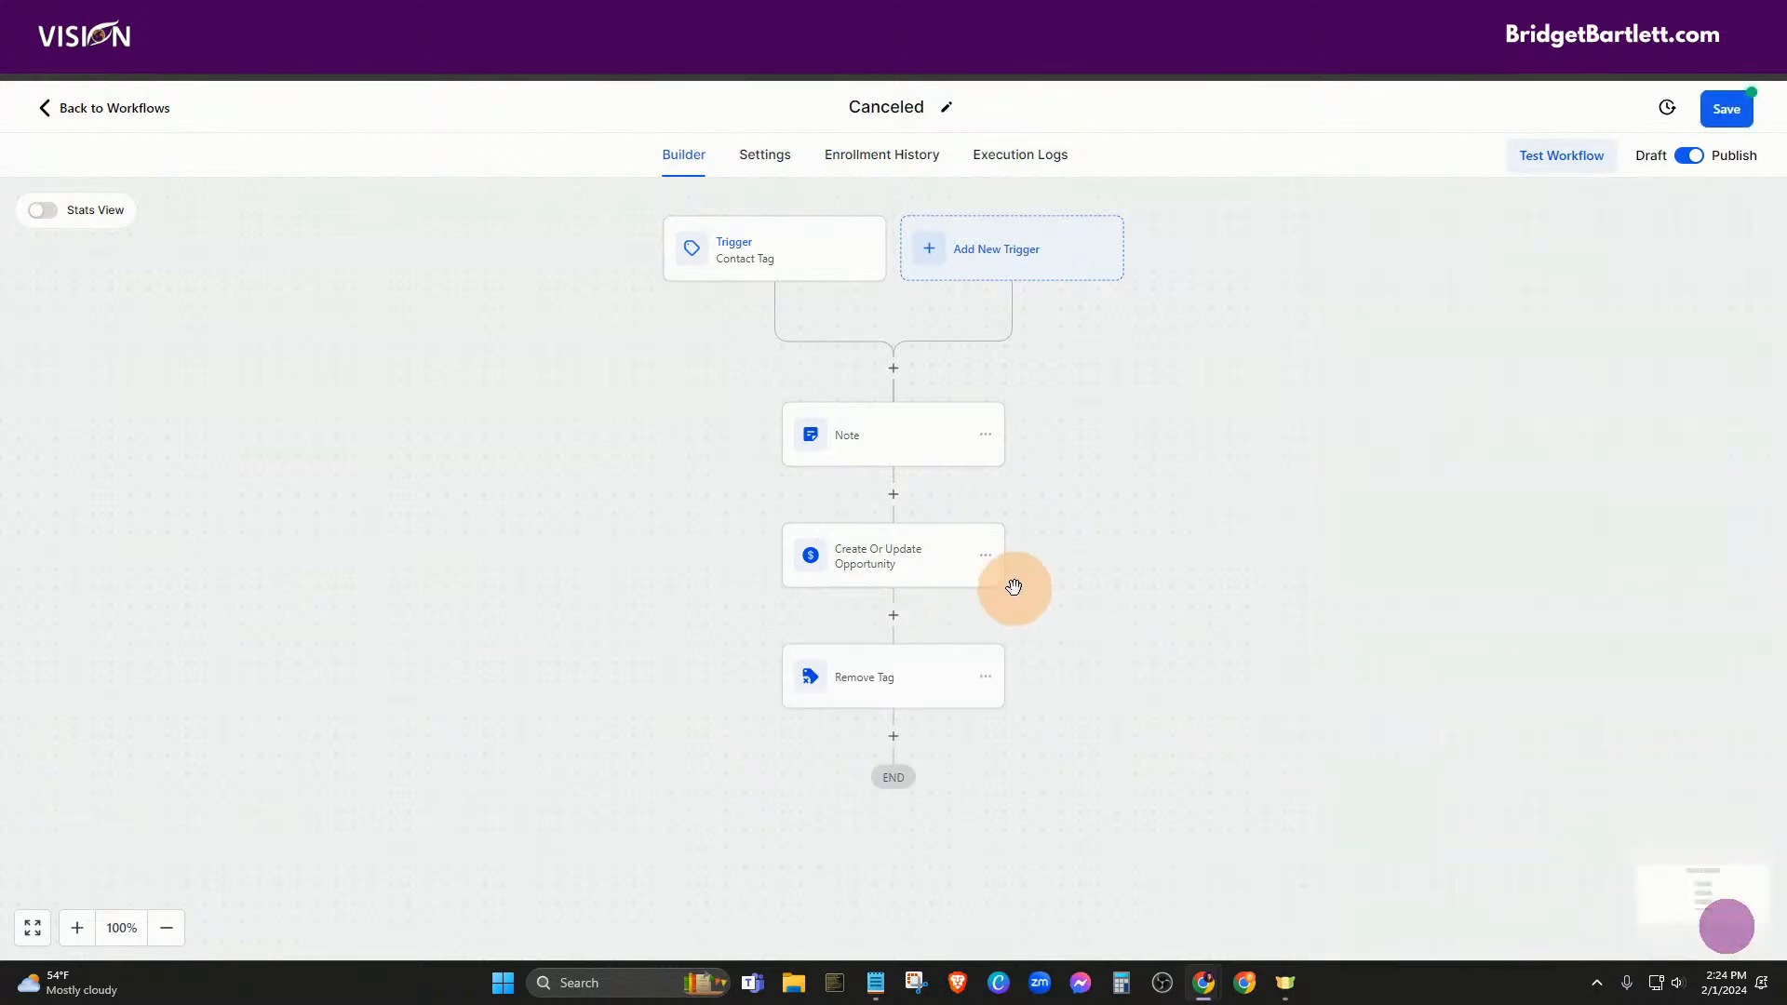
{"action": "left_click", "coordinate": [1733, 109]}
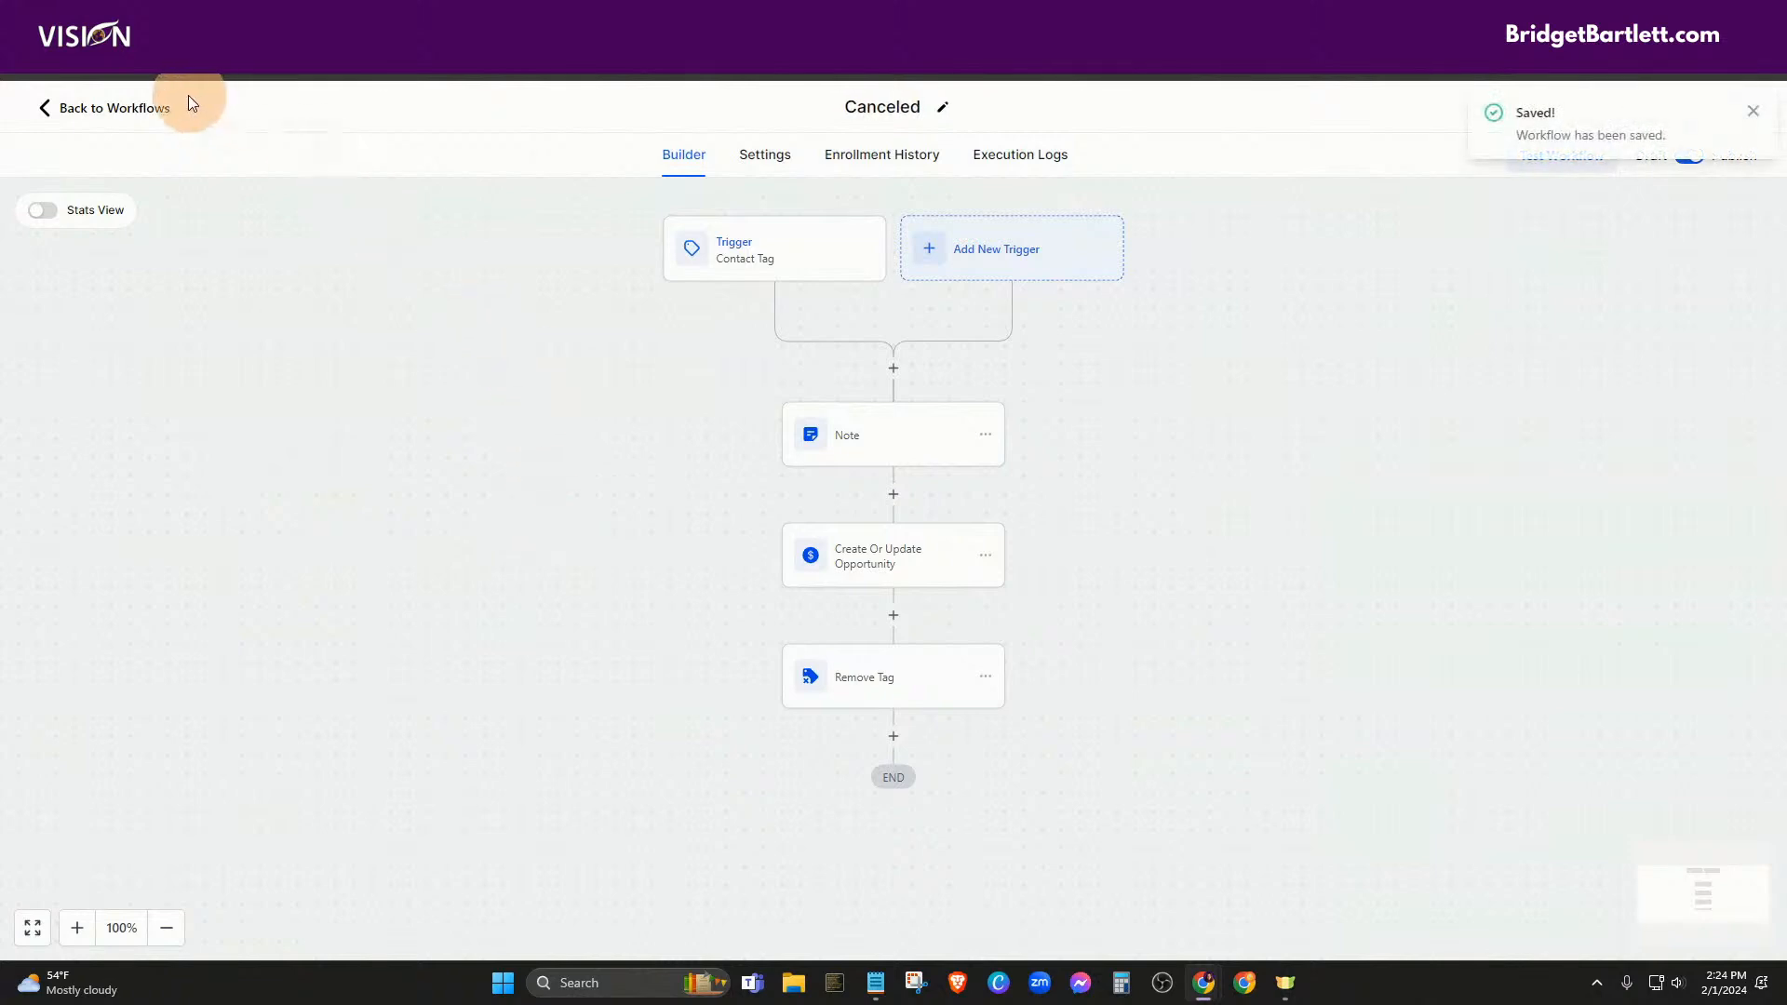
{"action": "left_click", "coordinate": [167, 116]}
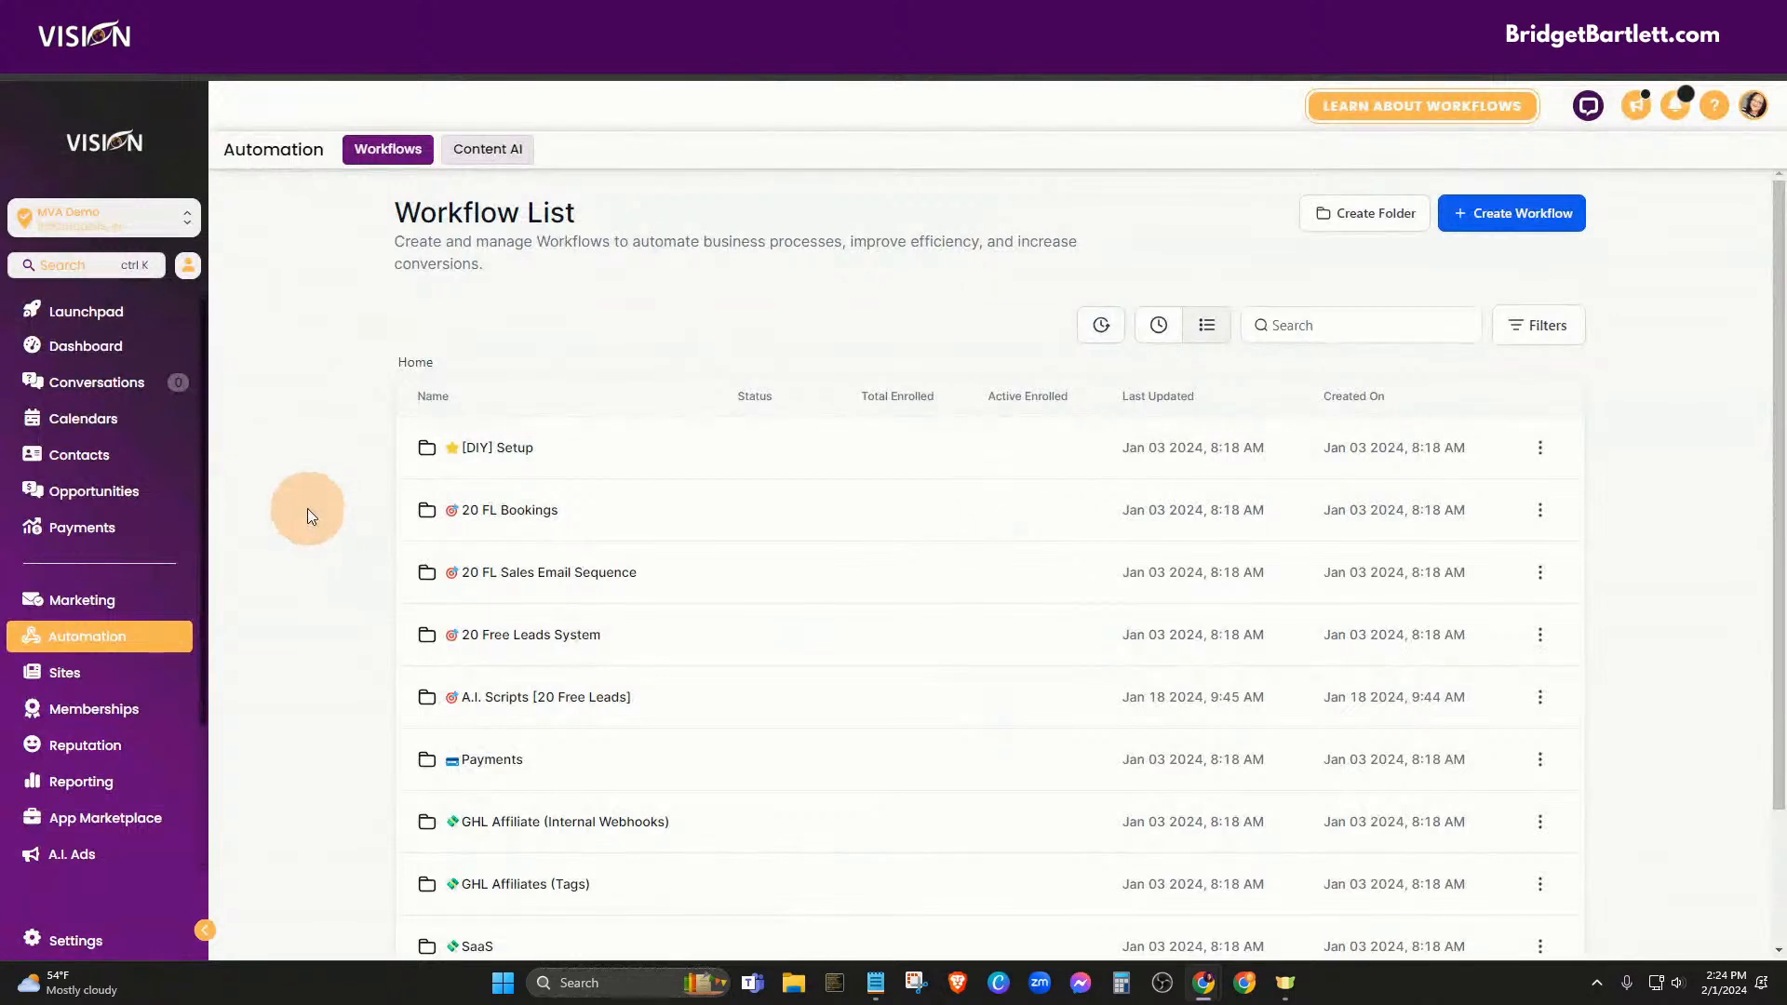
{"action": "left_click", "coordinate": [112, 458]}
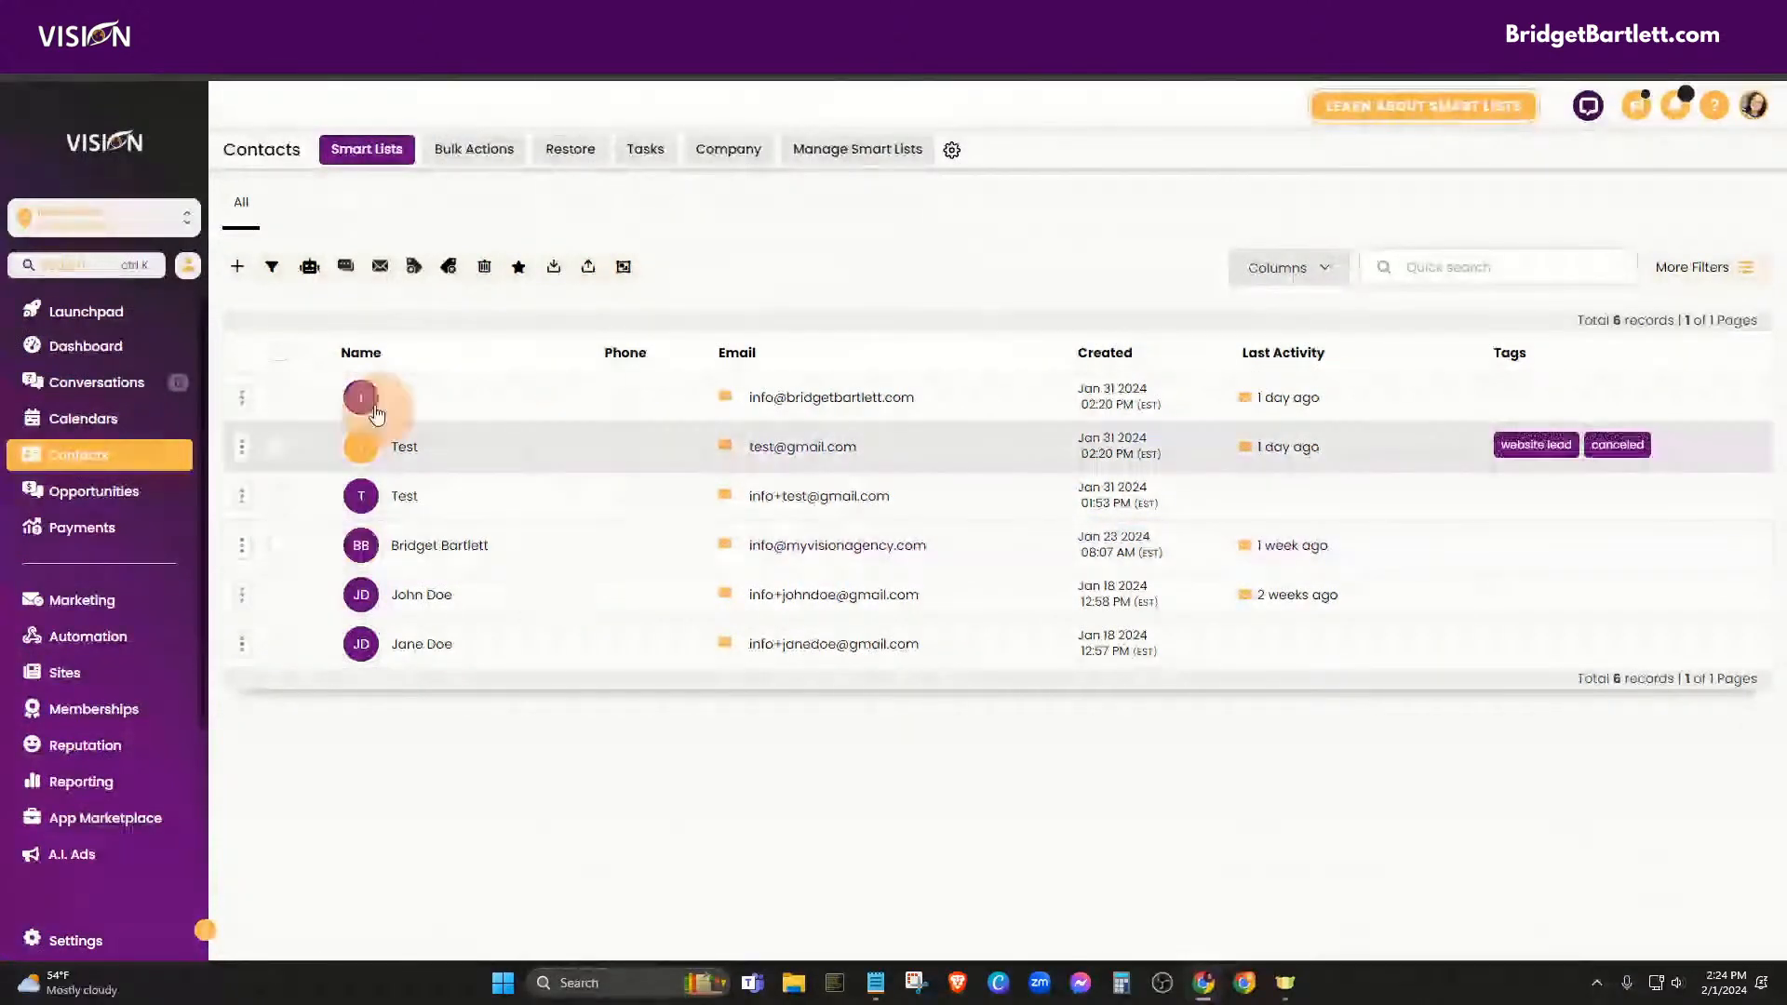
Filter the contacts by Tag is newsletter
{"action": "left_click", "coordinate": [1702, 265]}
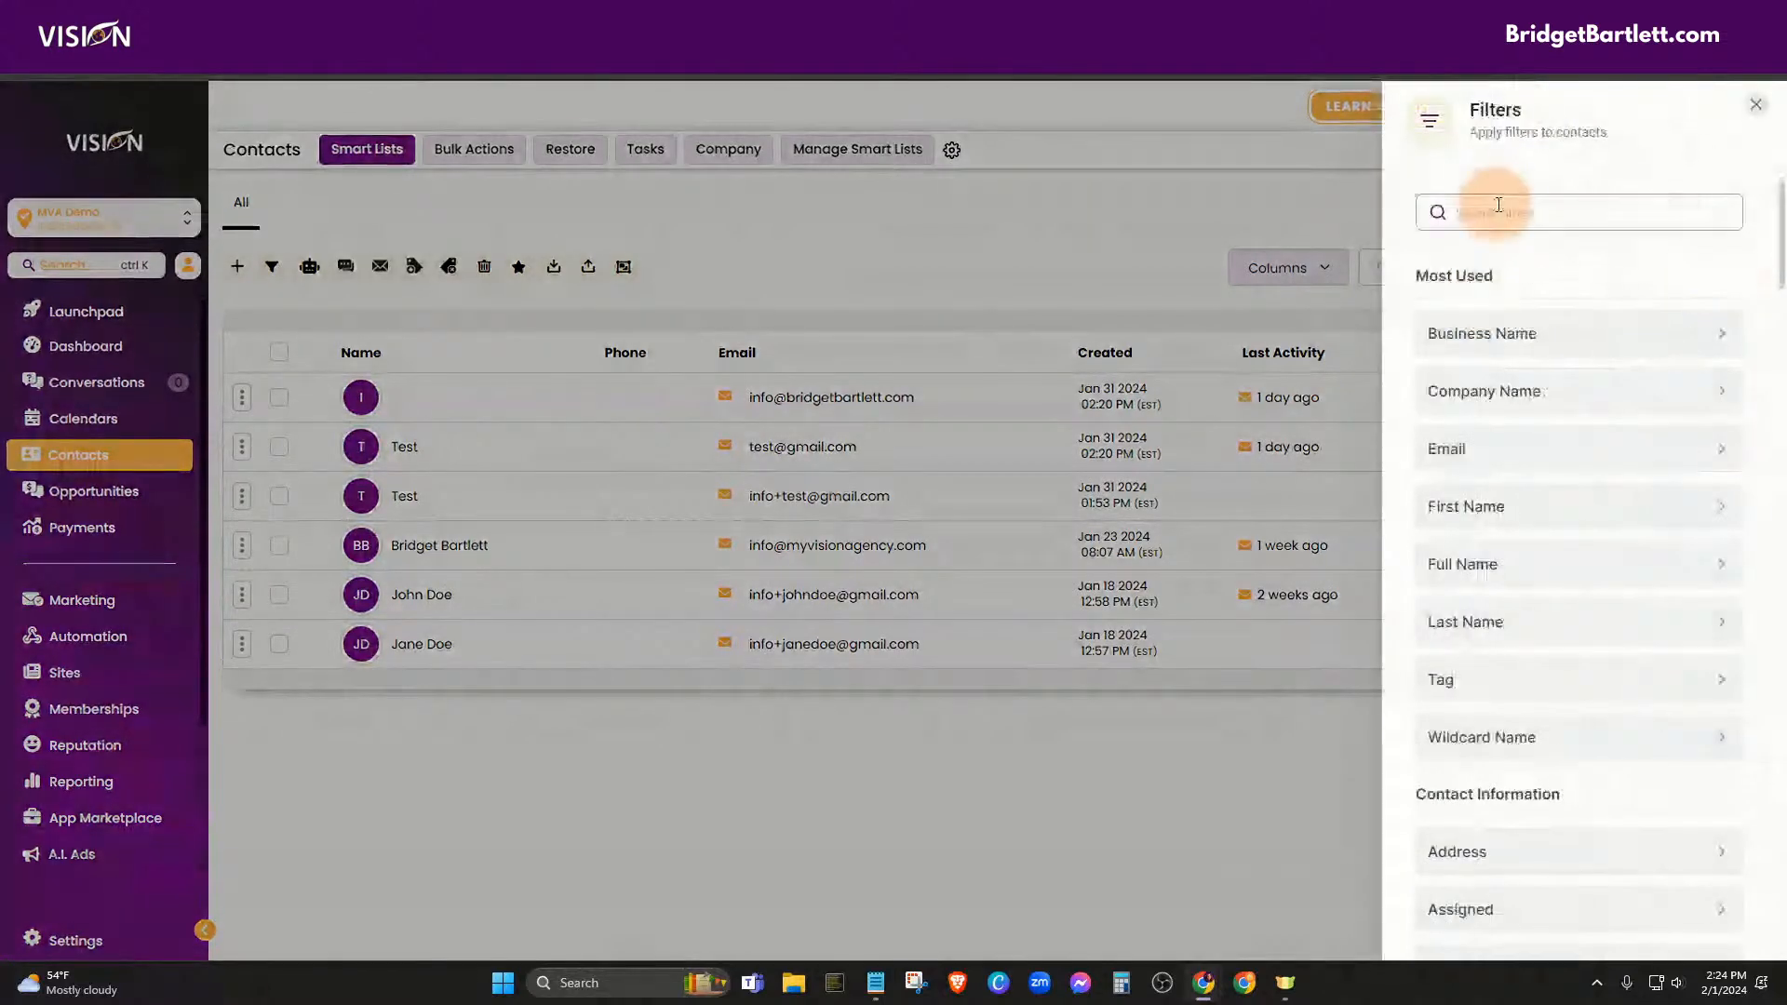
{"action": "left_click", "coordinate": [1497, 210]}
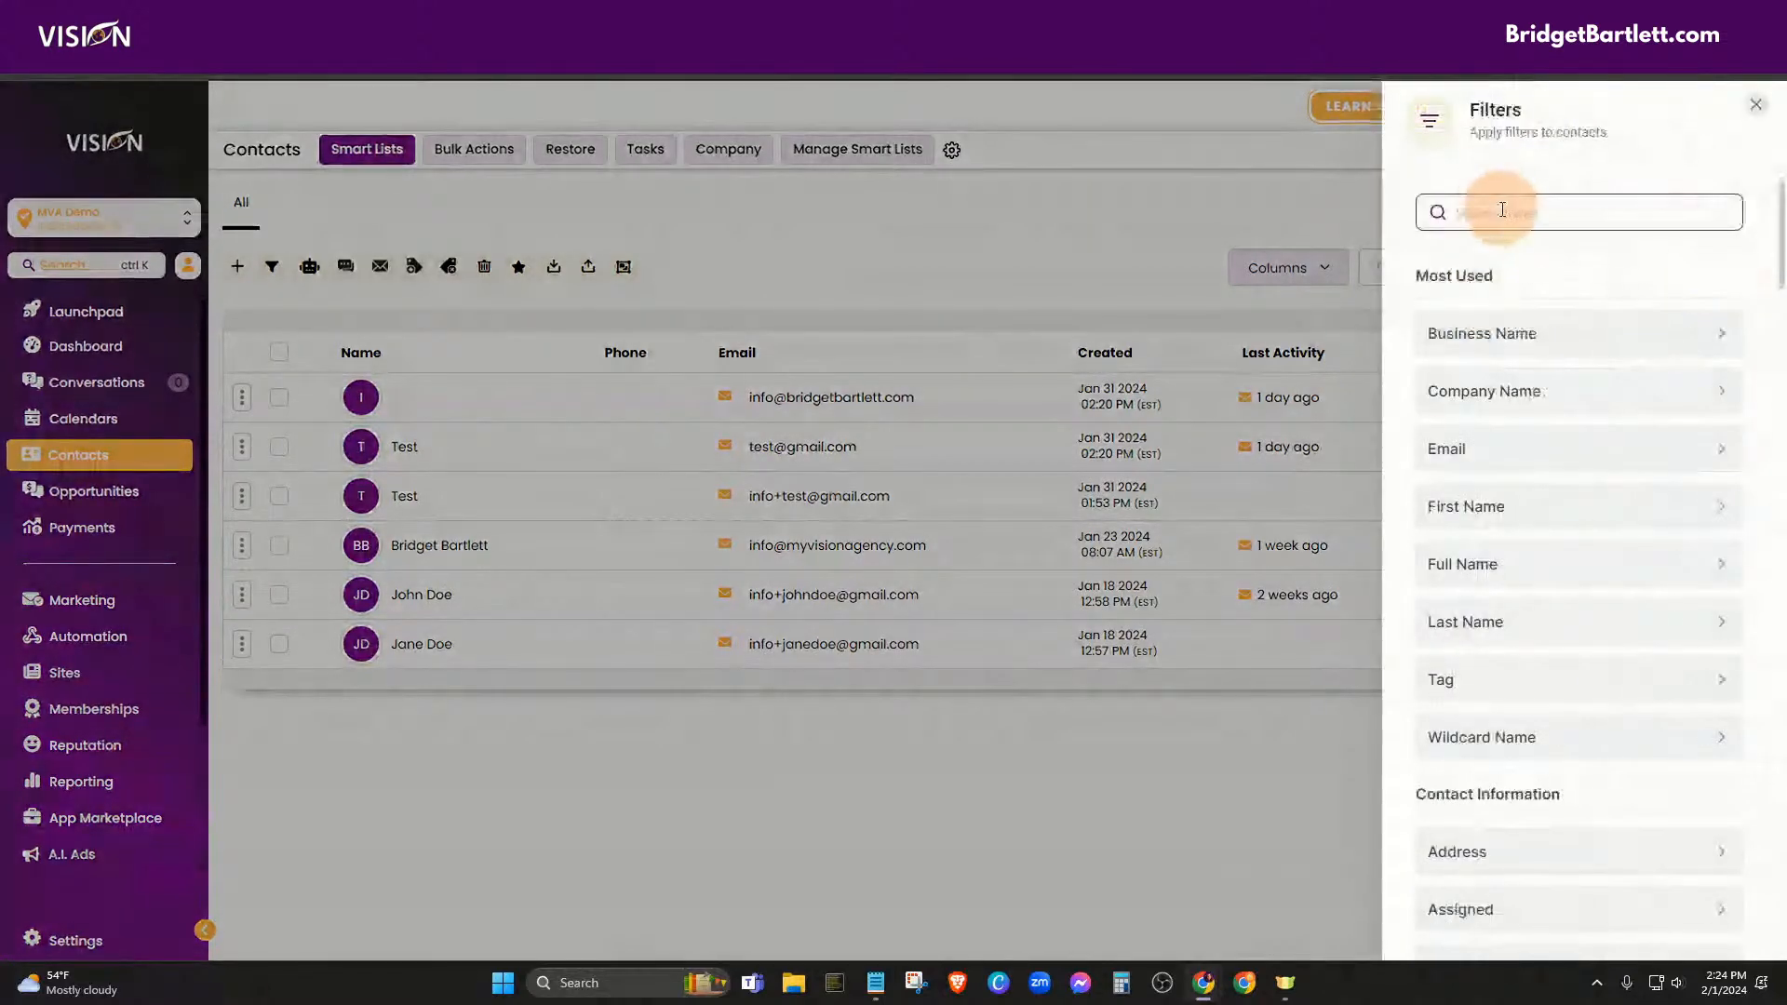
{"action": "type", "text": "tag"}
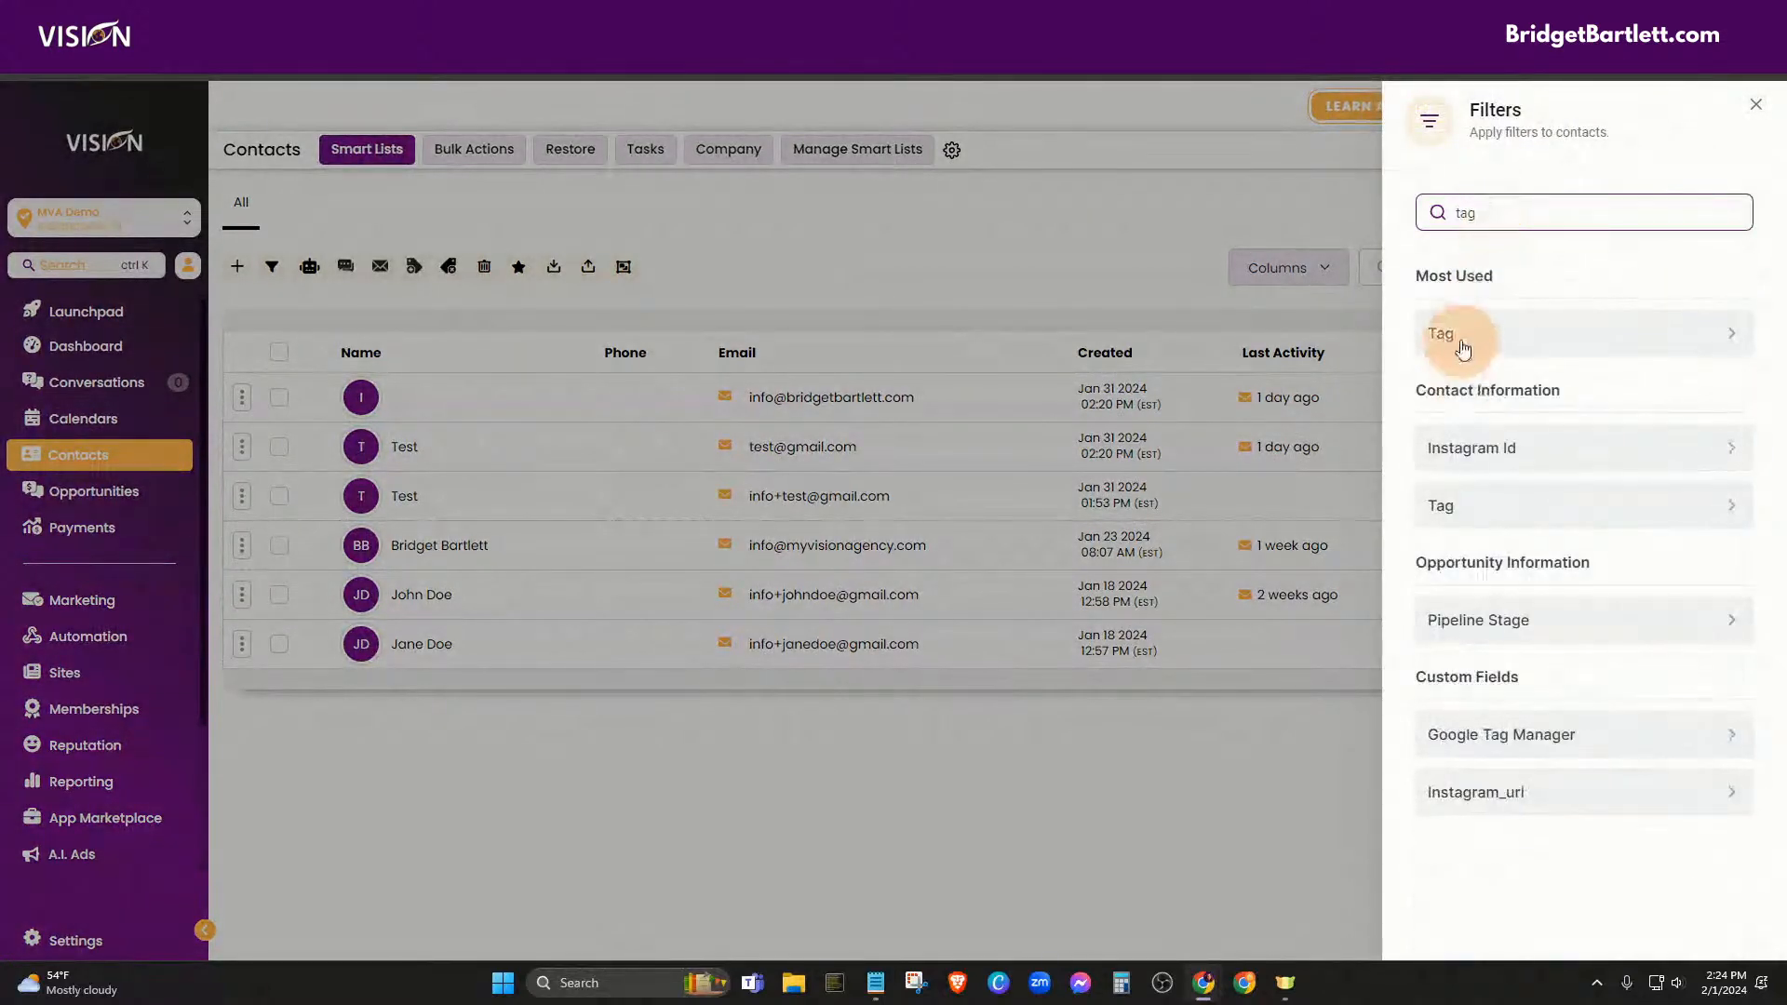
{"action": "left_click", "coordinate": [1447, 337]}
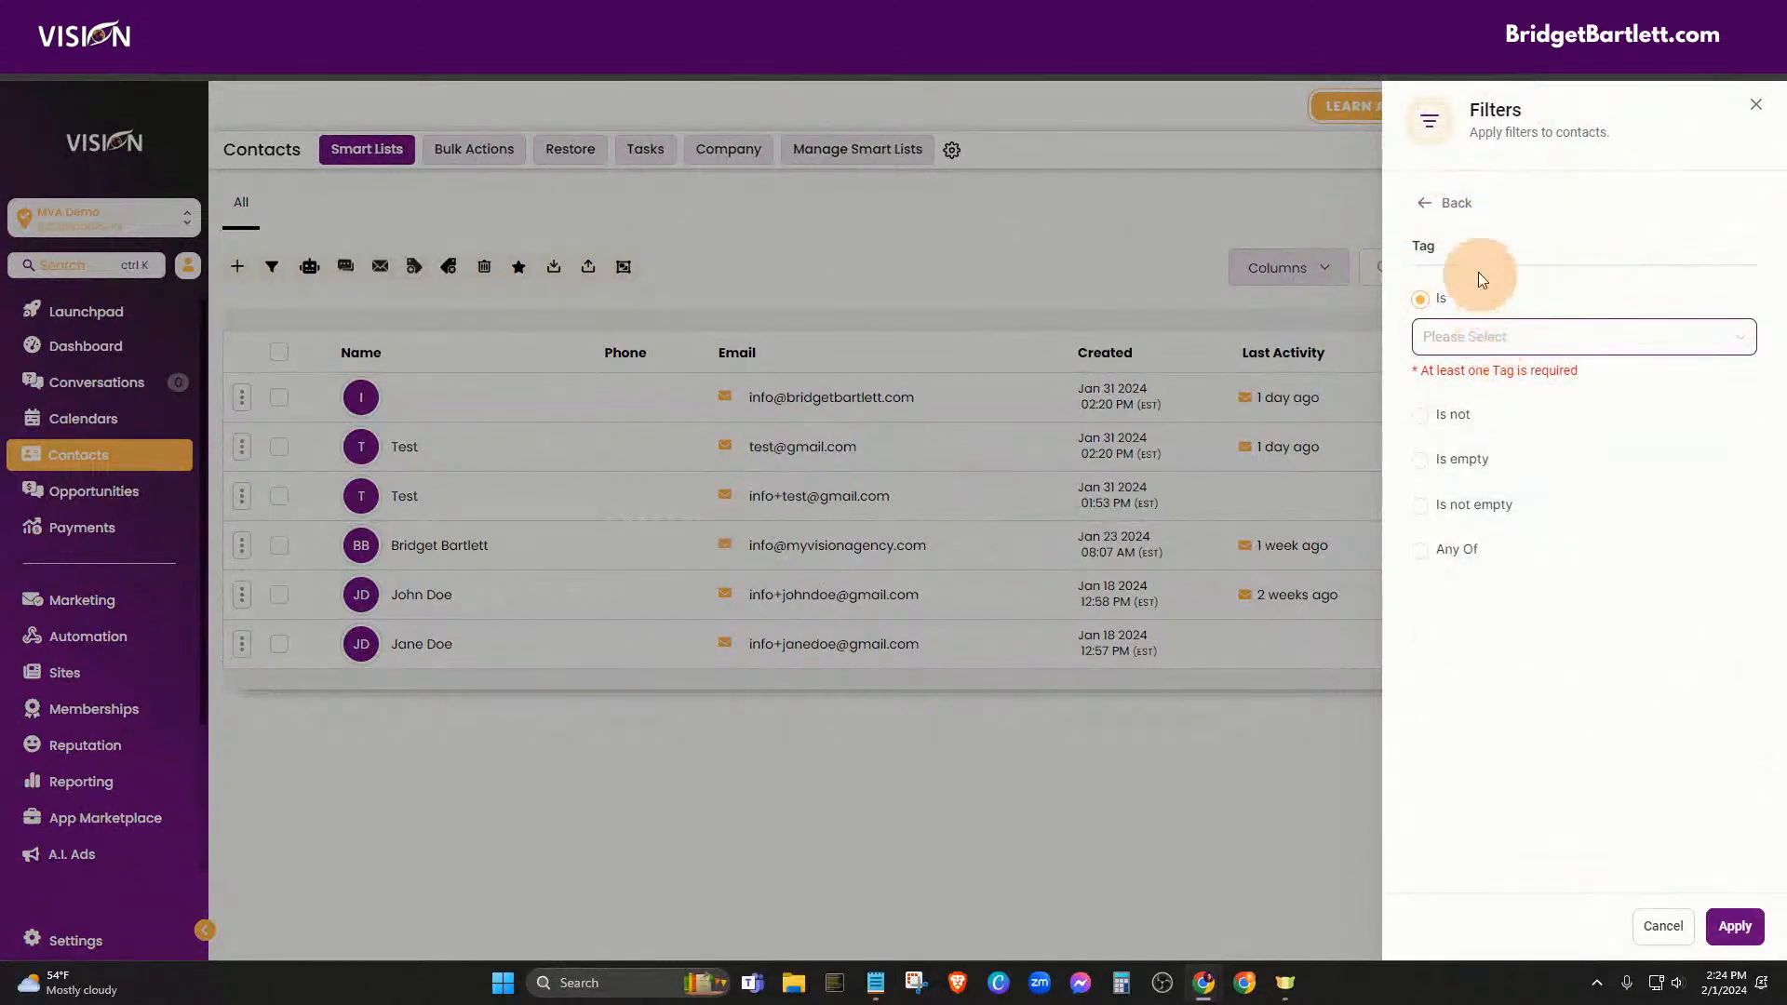
{"action": "left_click", "coordinate": [1474, 344]}
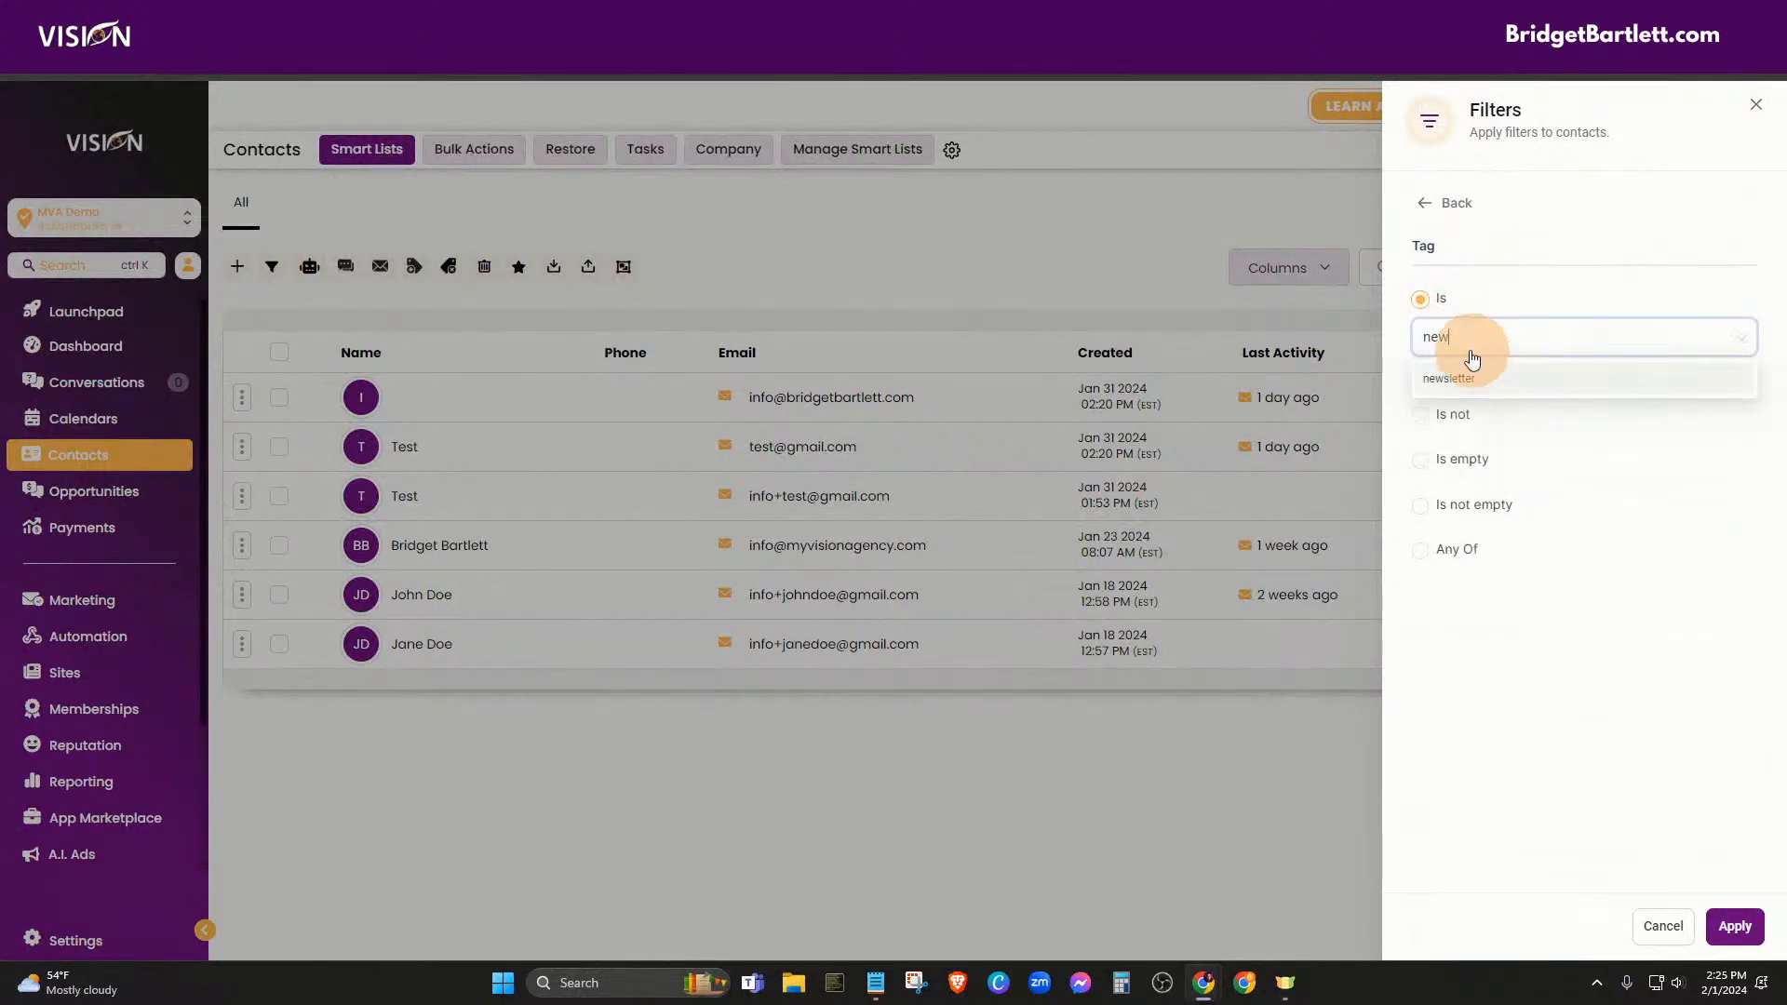
{"action": "left_click", "coordinate": [1455, 382]}
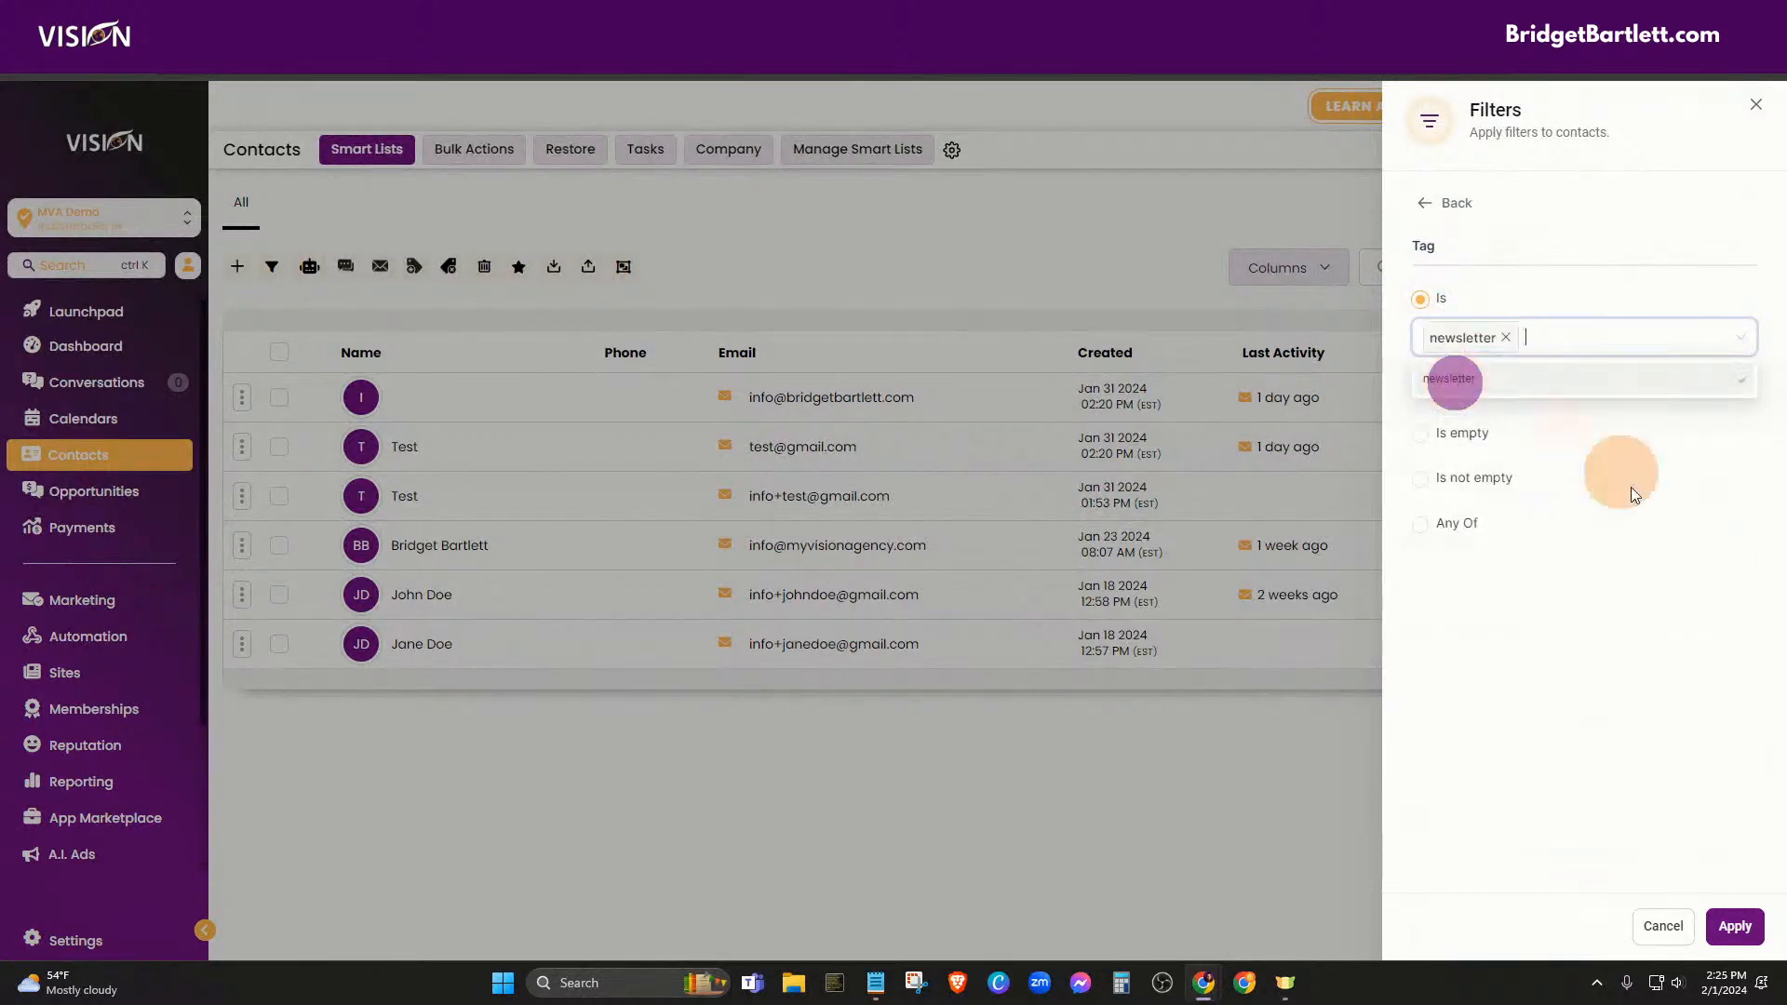
{"action": "left_click", "coordinate": [1733, 924]}
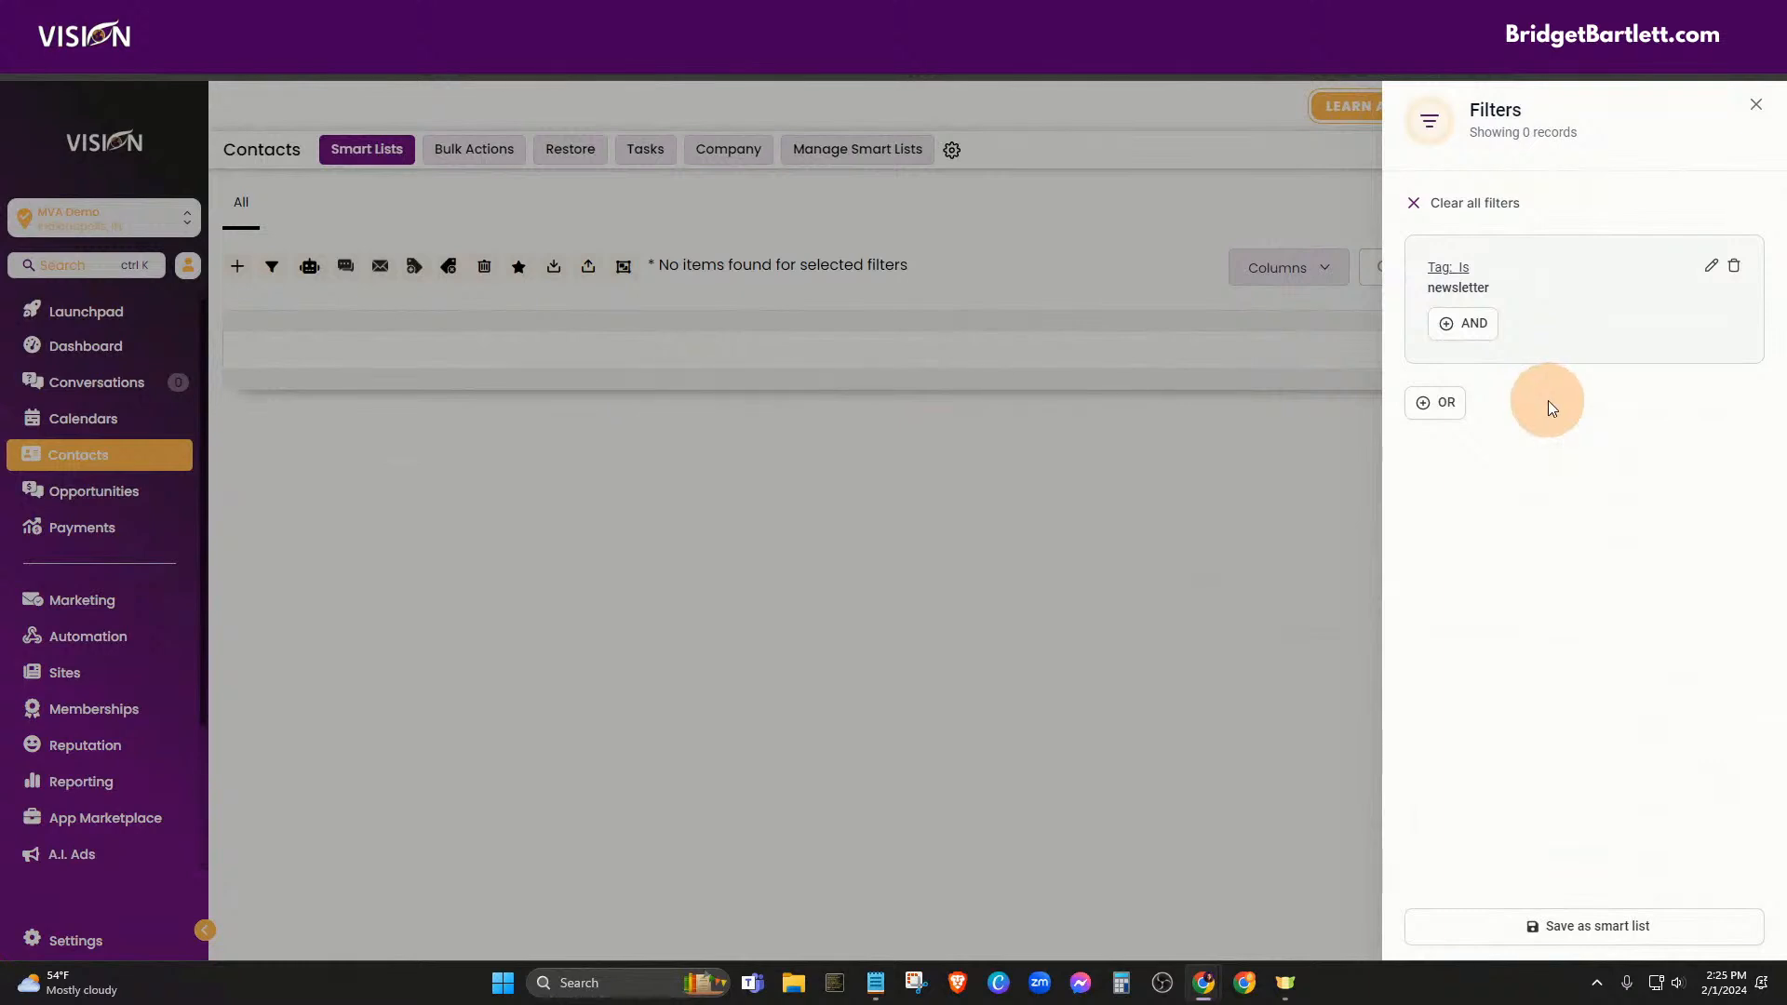
Save the filter as a smart list named 'Newsletter'
{"action": "left_click", "coordinate": [1561, 926]}
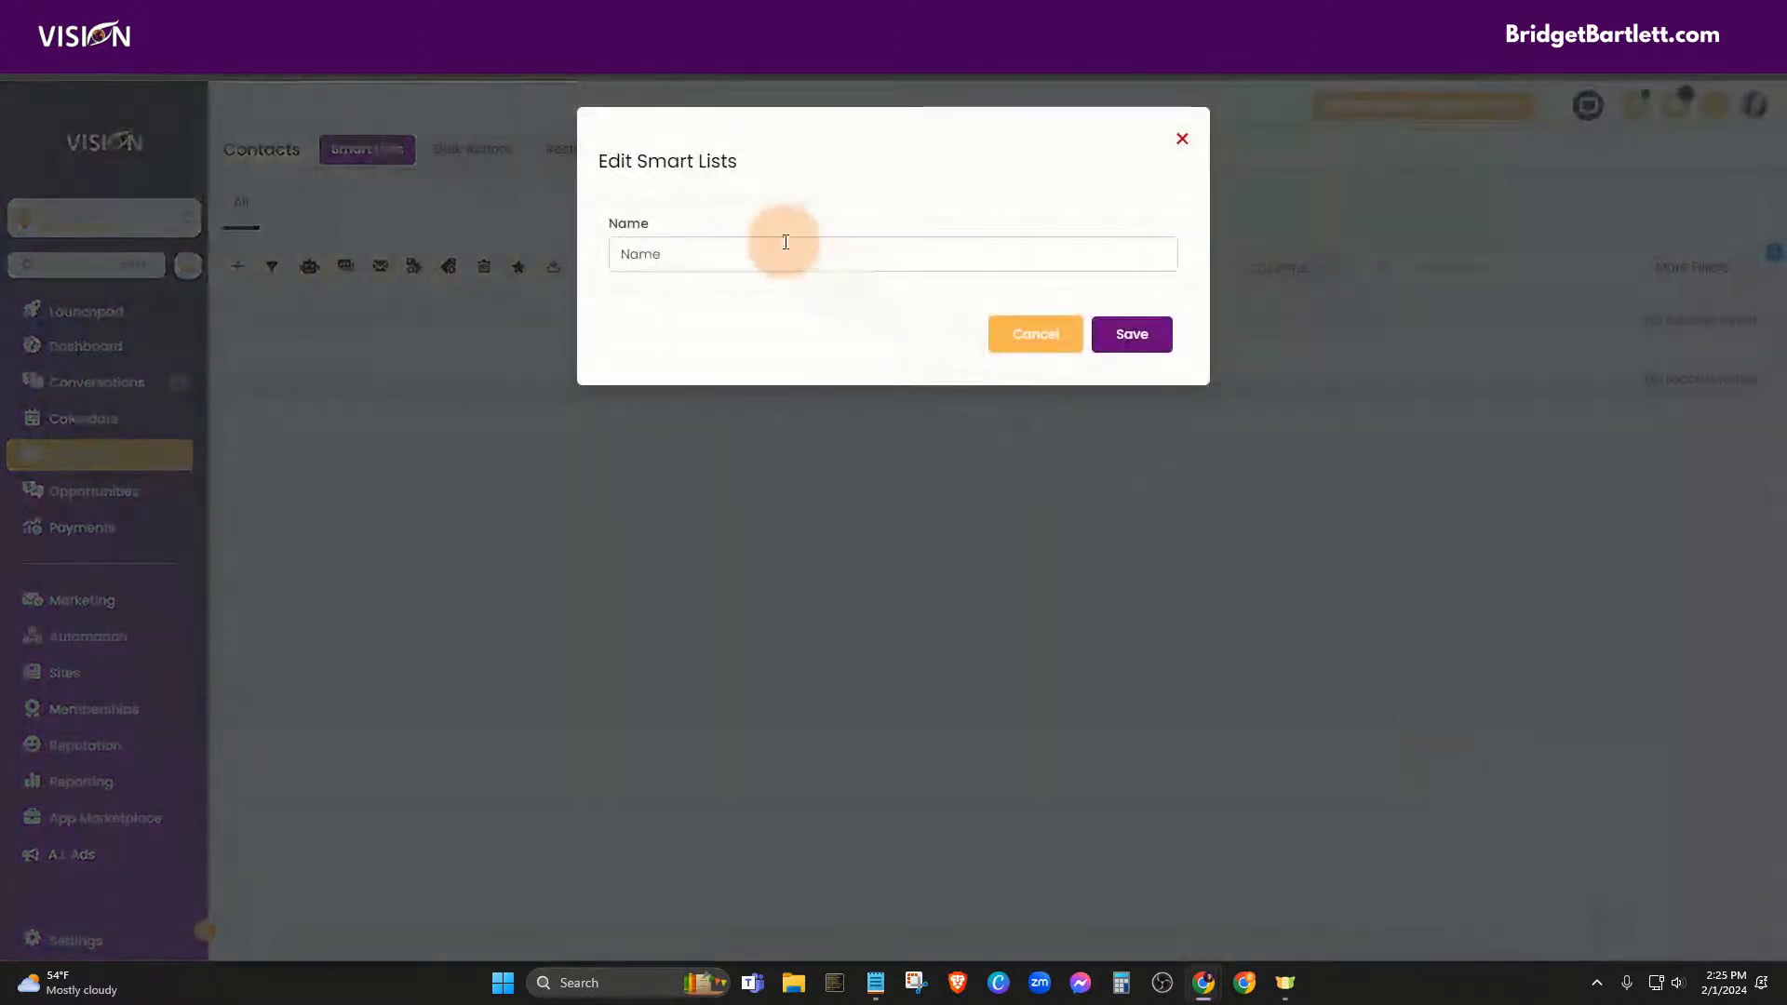
{"action": "left_click", "coordinate": [786, 242]}
{"action": "type", "text": "Newsletter"}
{"action": "left_click", "coordinate": [1121, 325]}
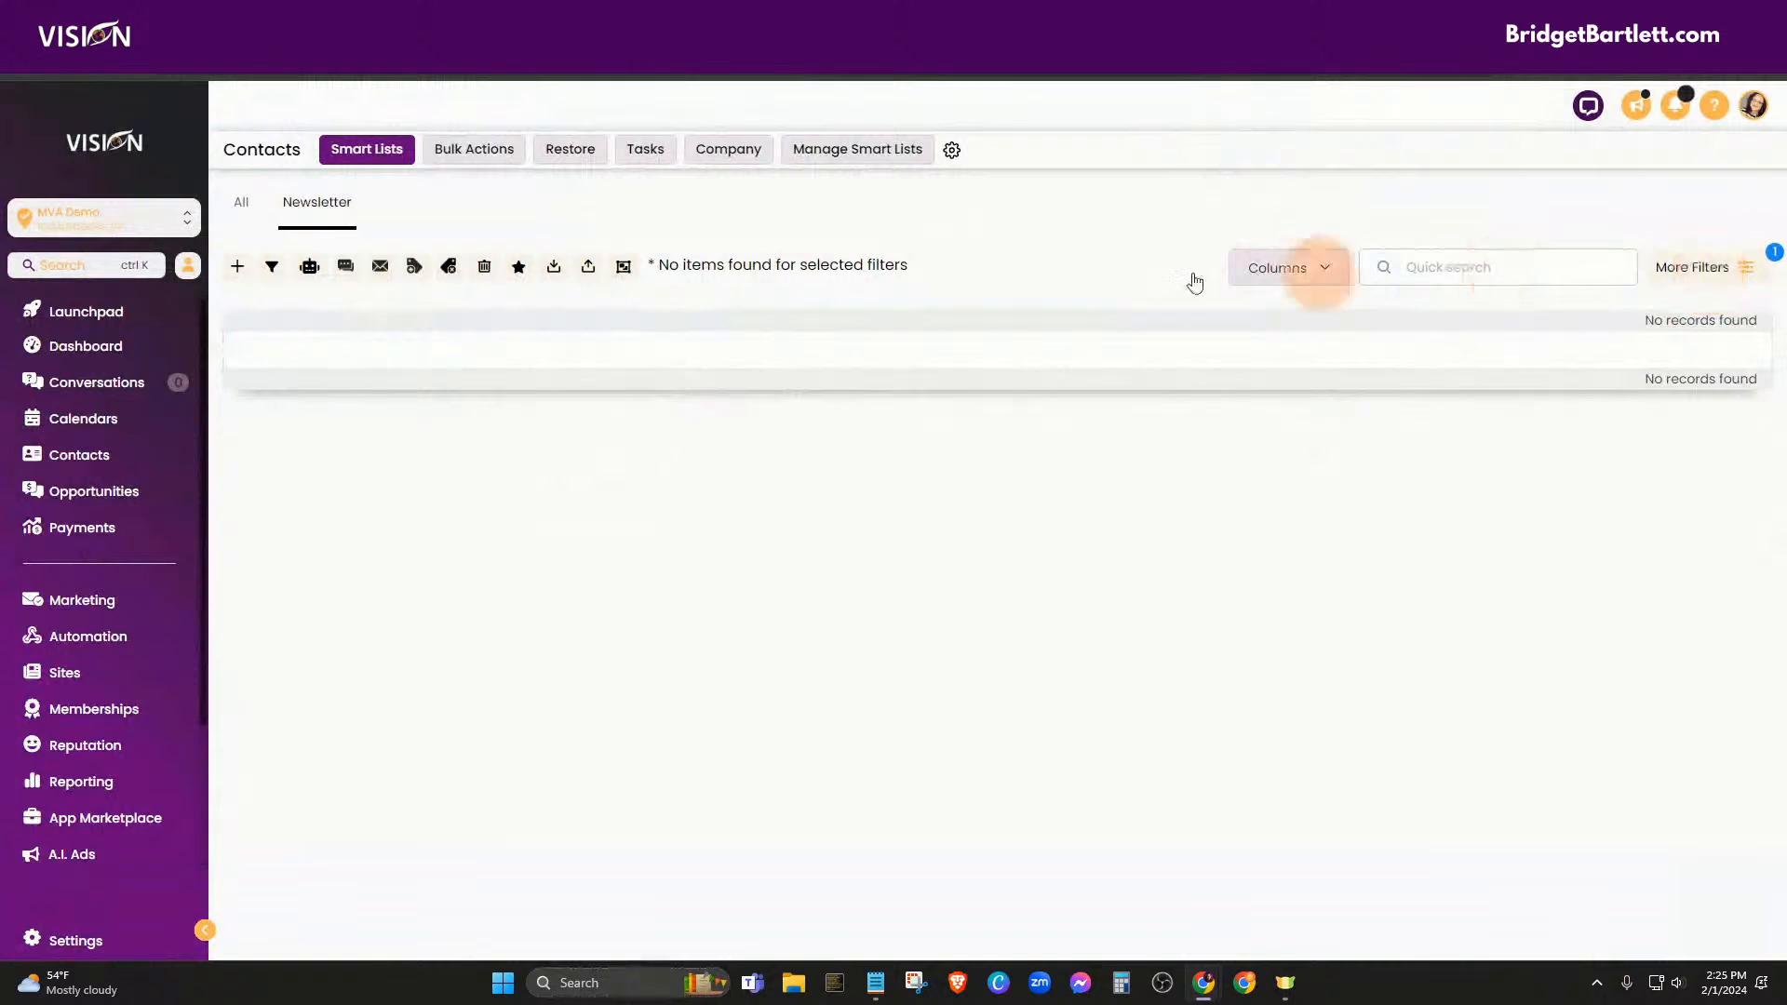
Open the first contact in the All tab, tag it 'newsletter', and return to the list
{"action": "left_click", "coordinate": [243, 206]}
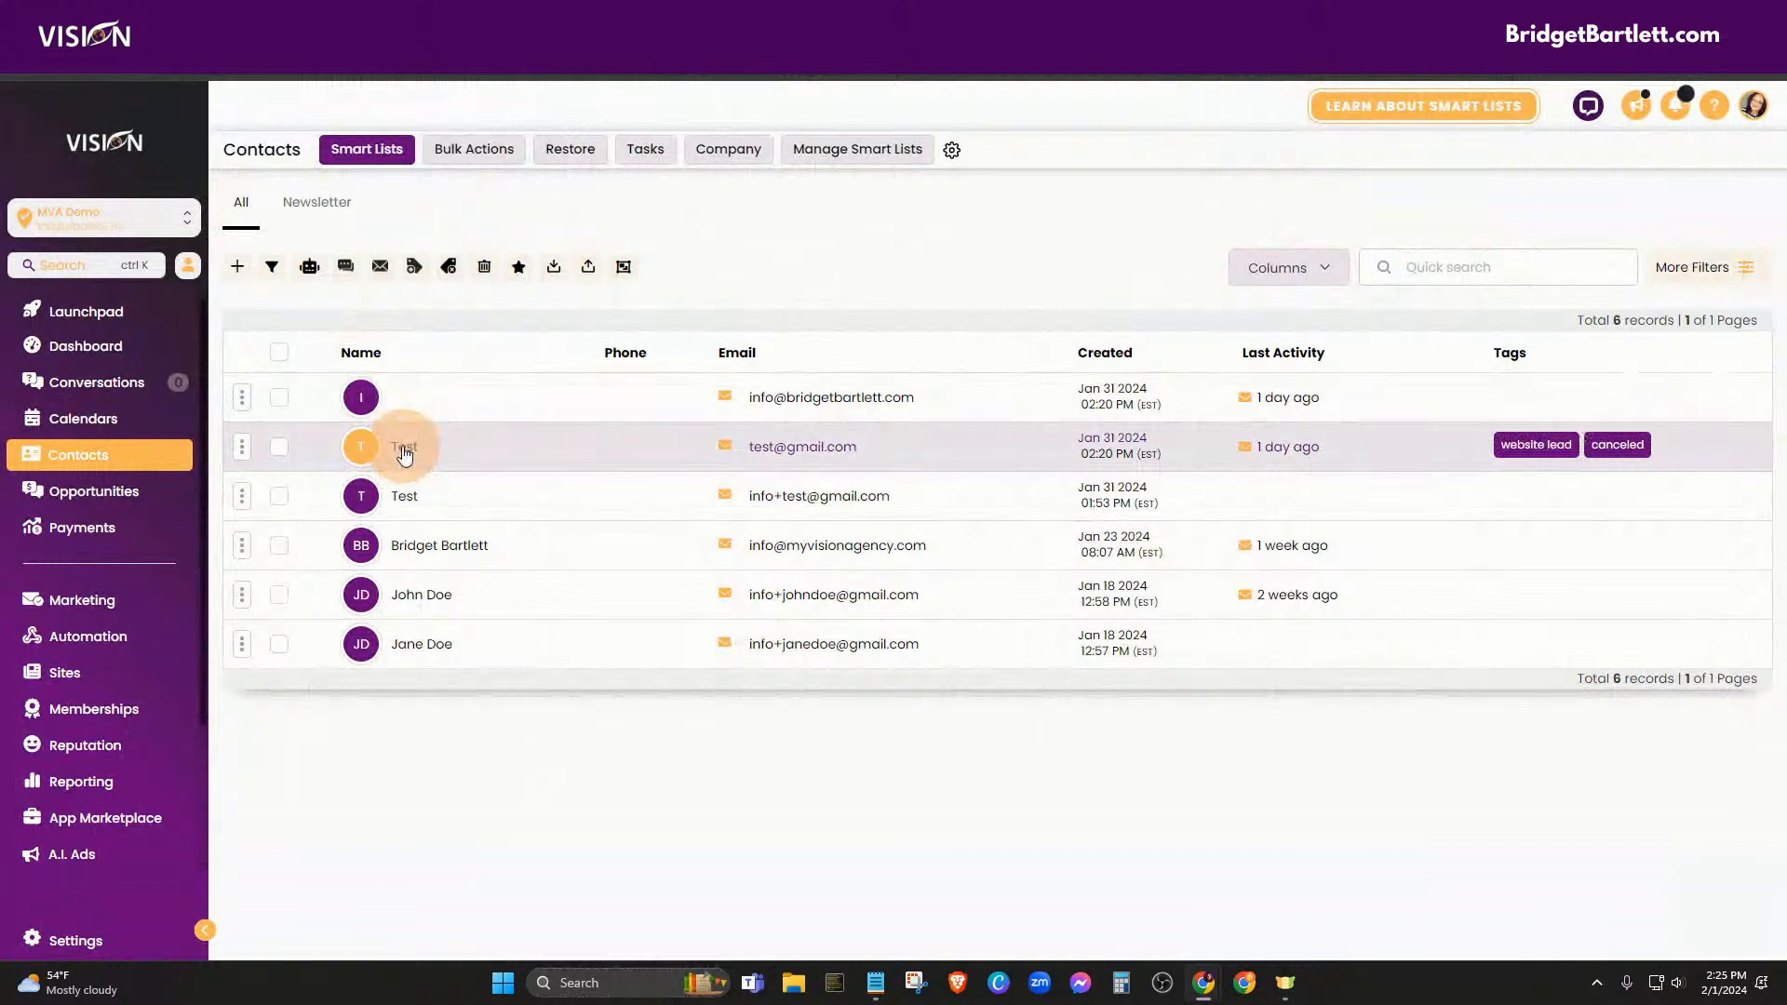
{"action": "left_click", "coordinate": [411, 398]}
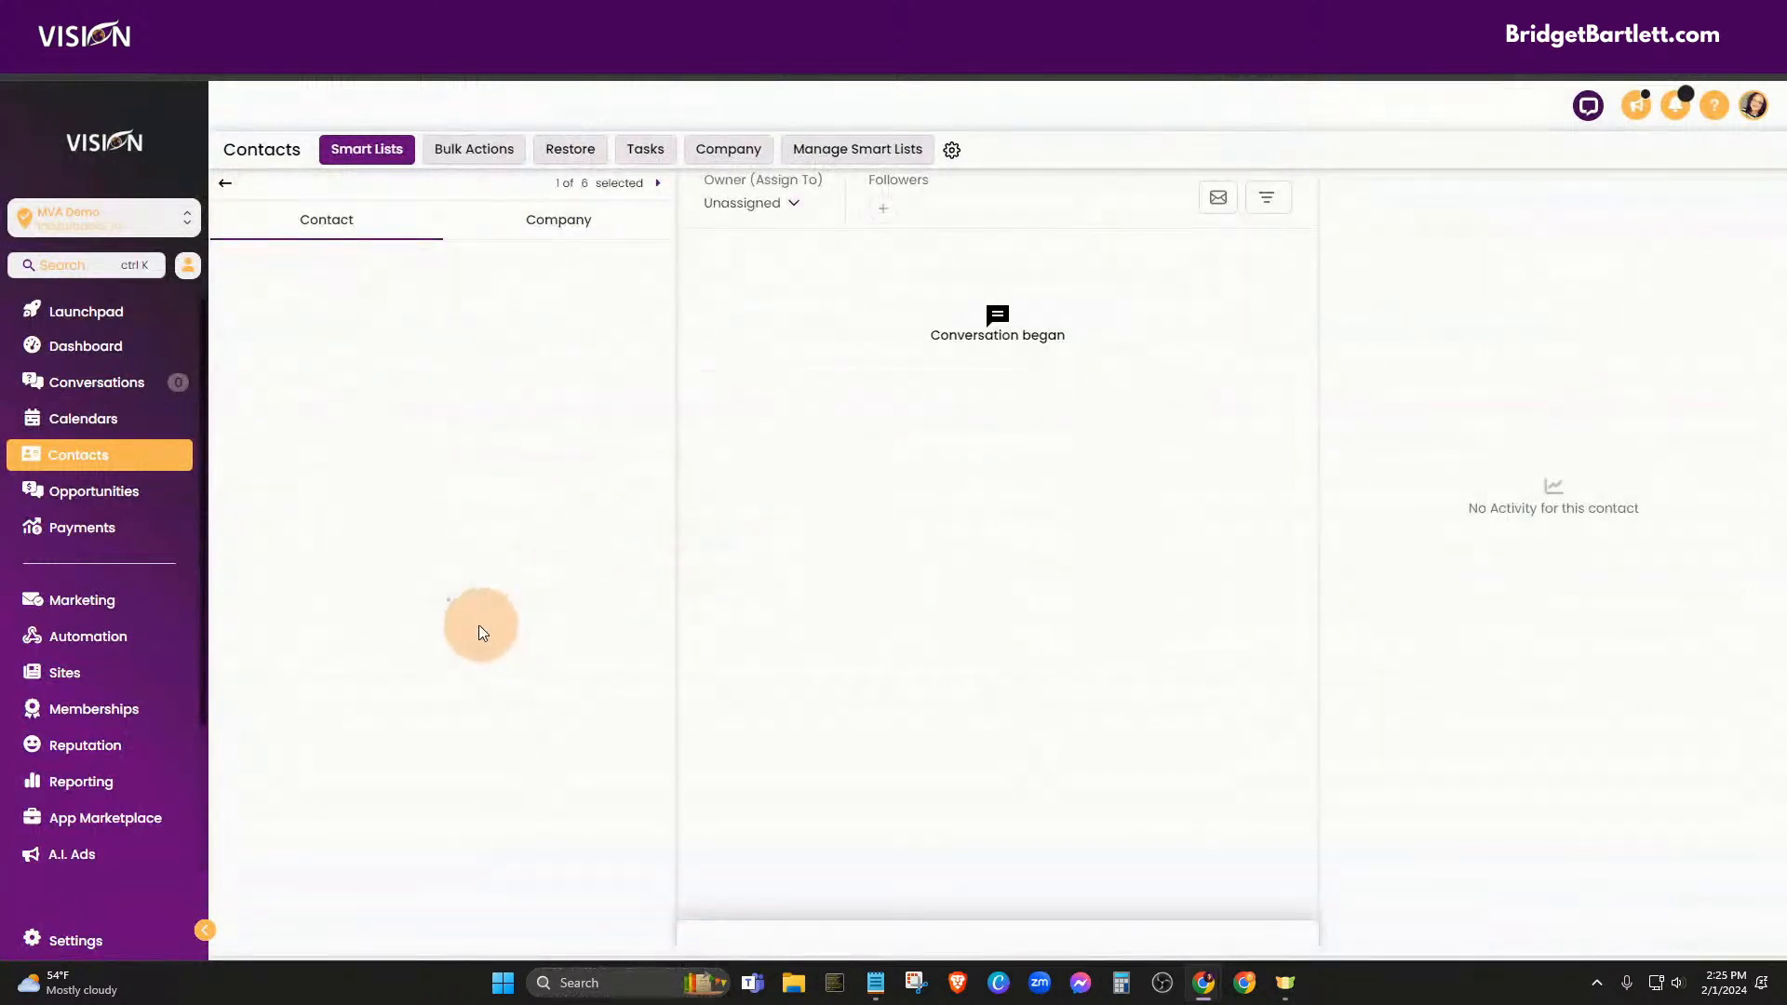
{"action": "left_click", "coordinate": [406, 562]}
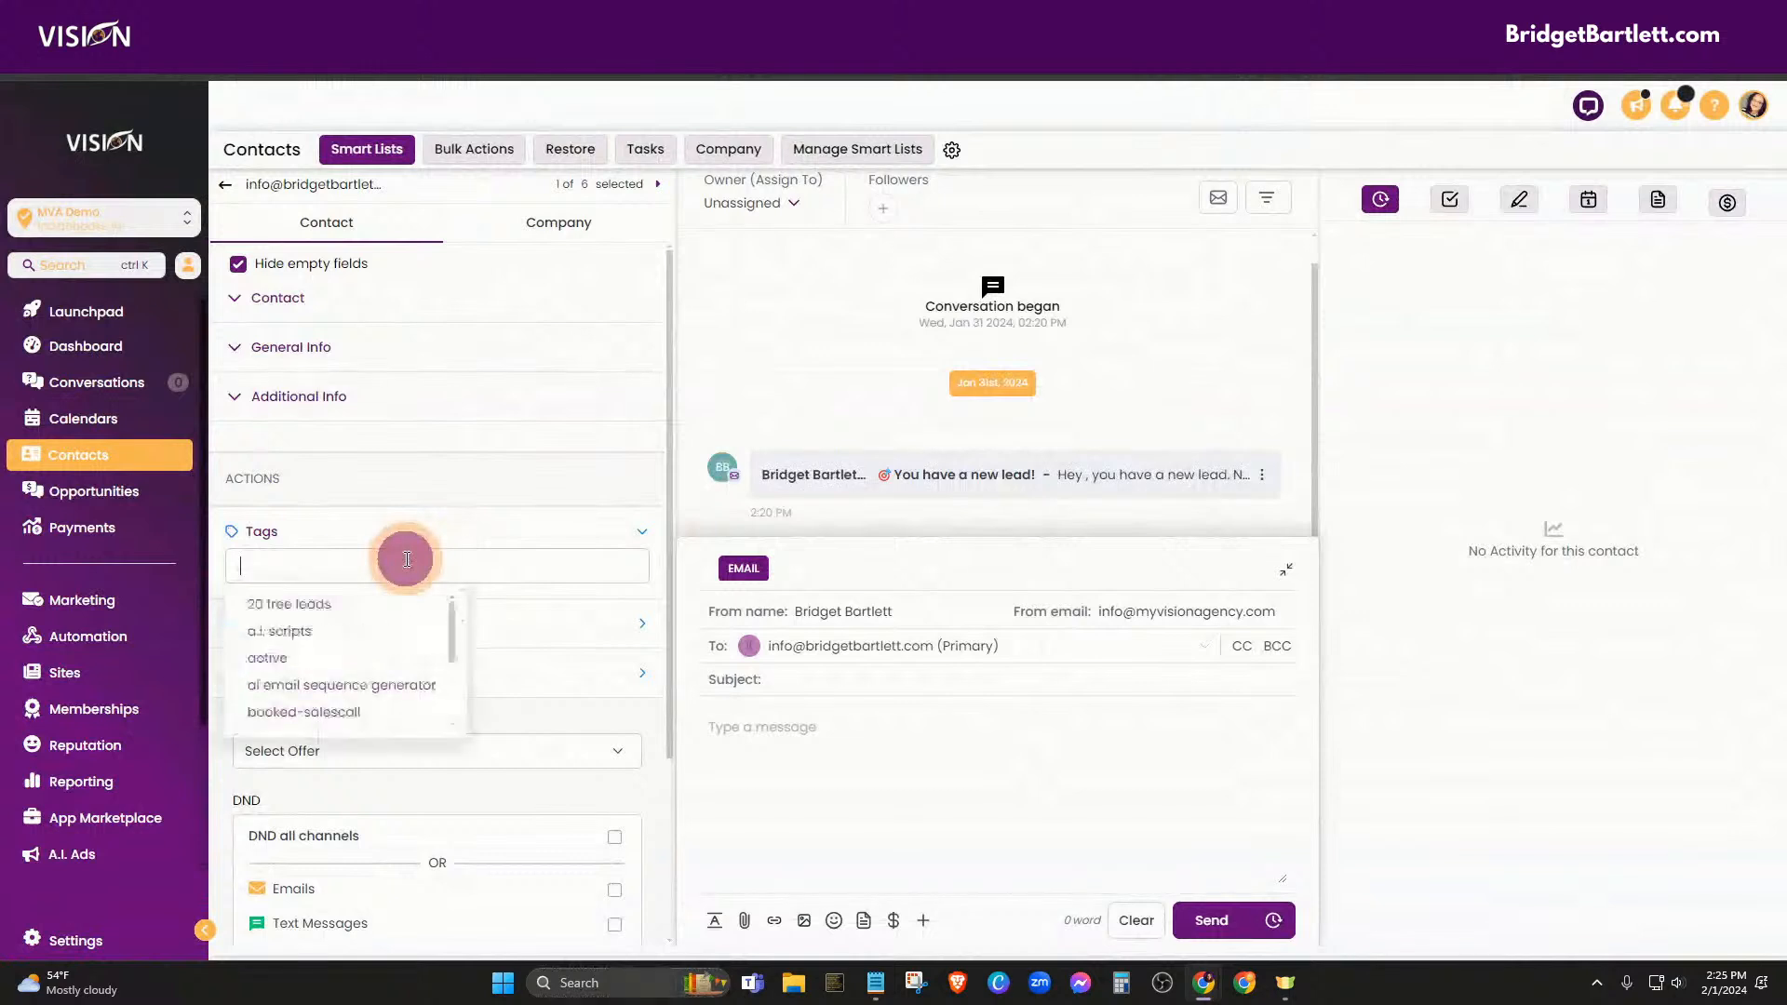
{"action": "type", "text": "newslett"}
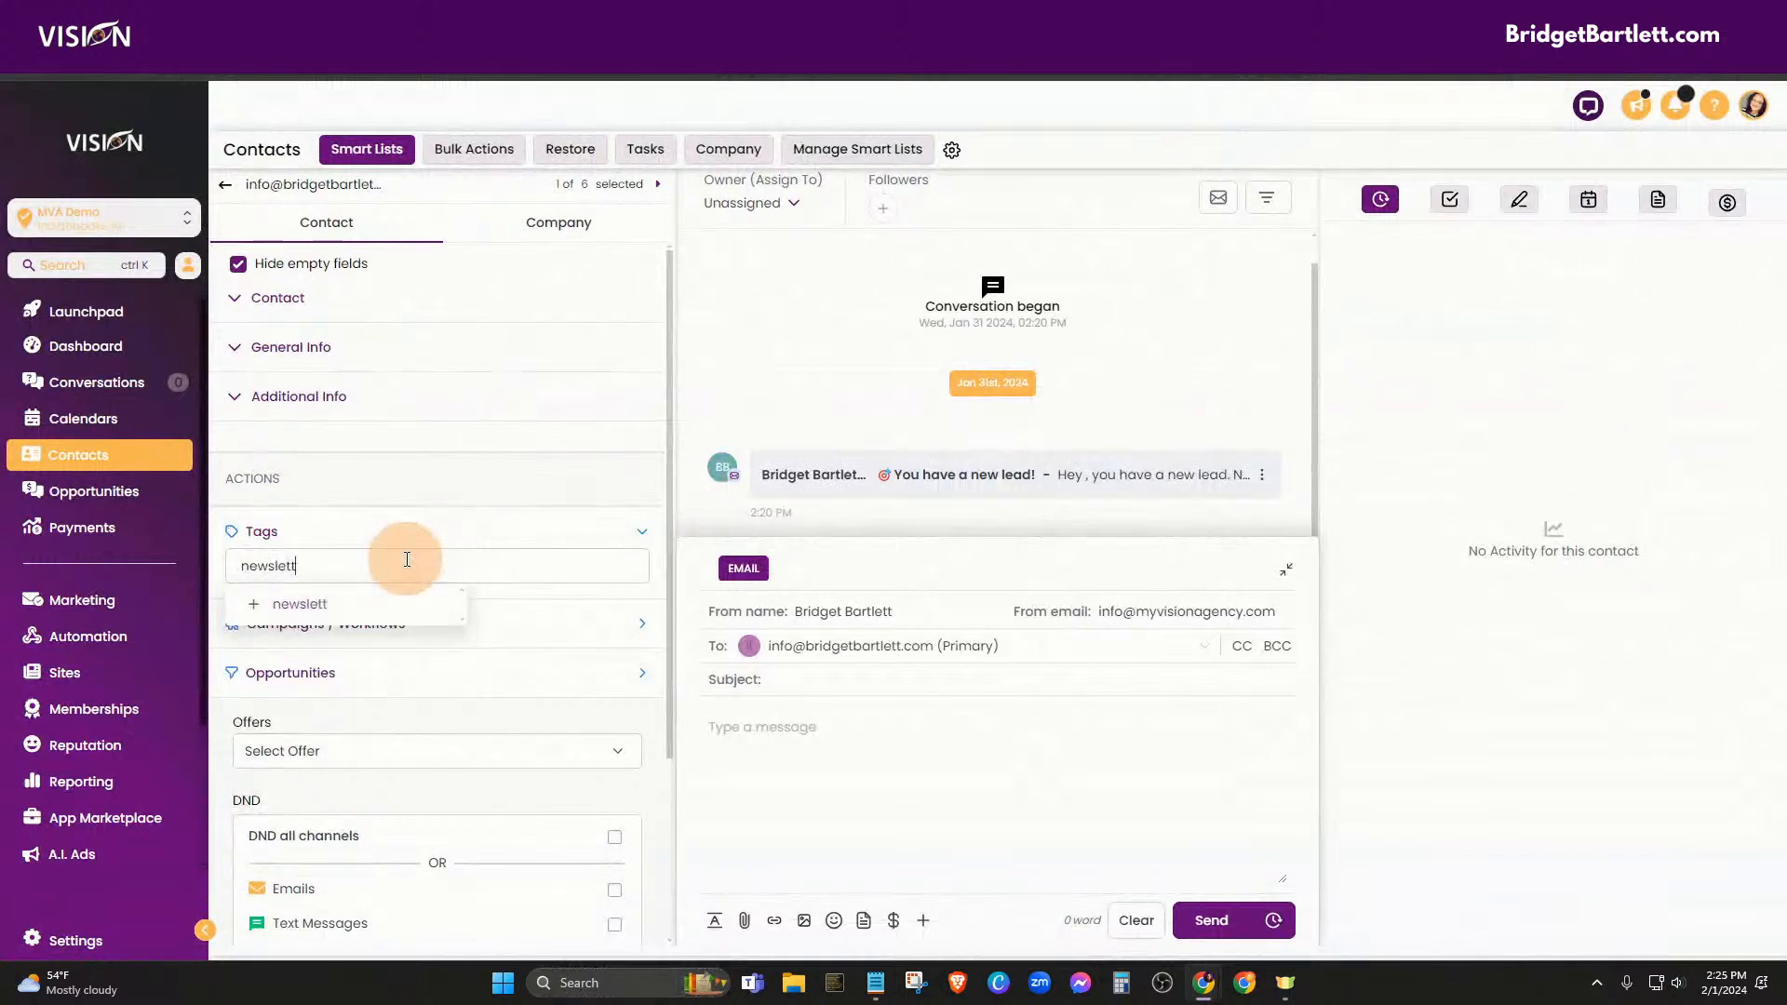
{"action": "type", "text": "er"}
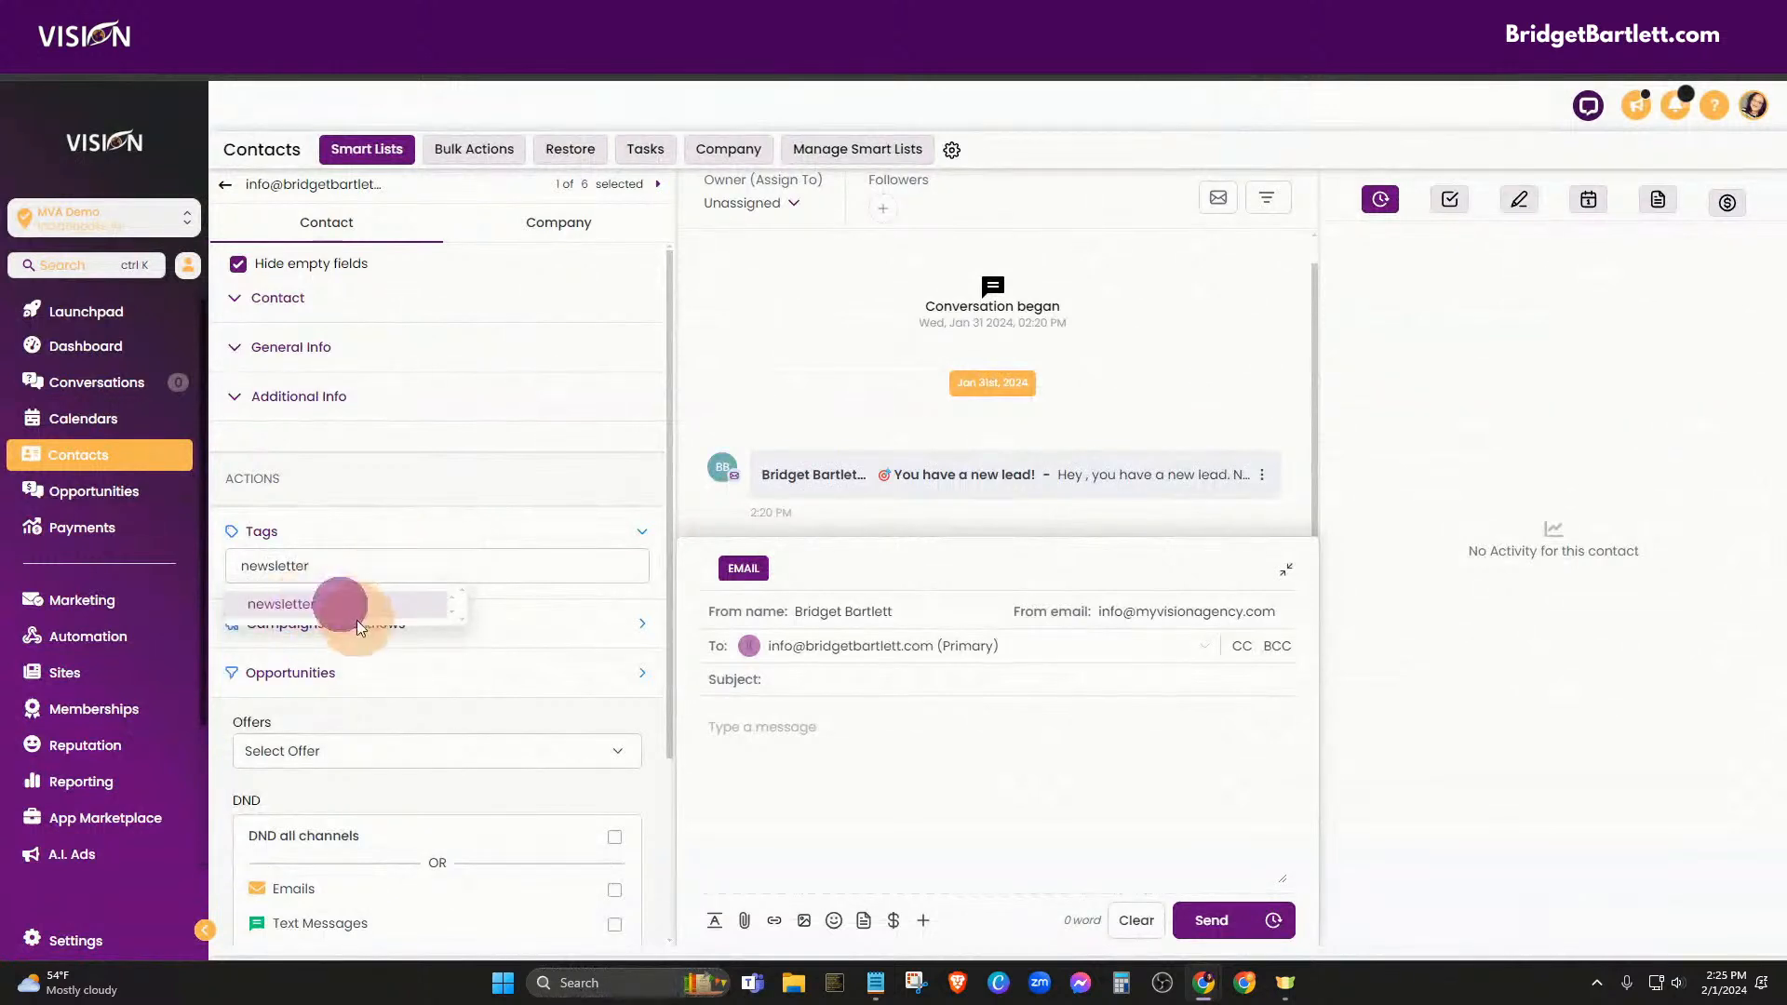
{"action": "left_click", "coordinate": [340, 605]}
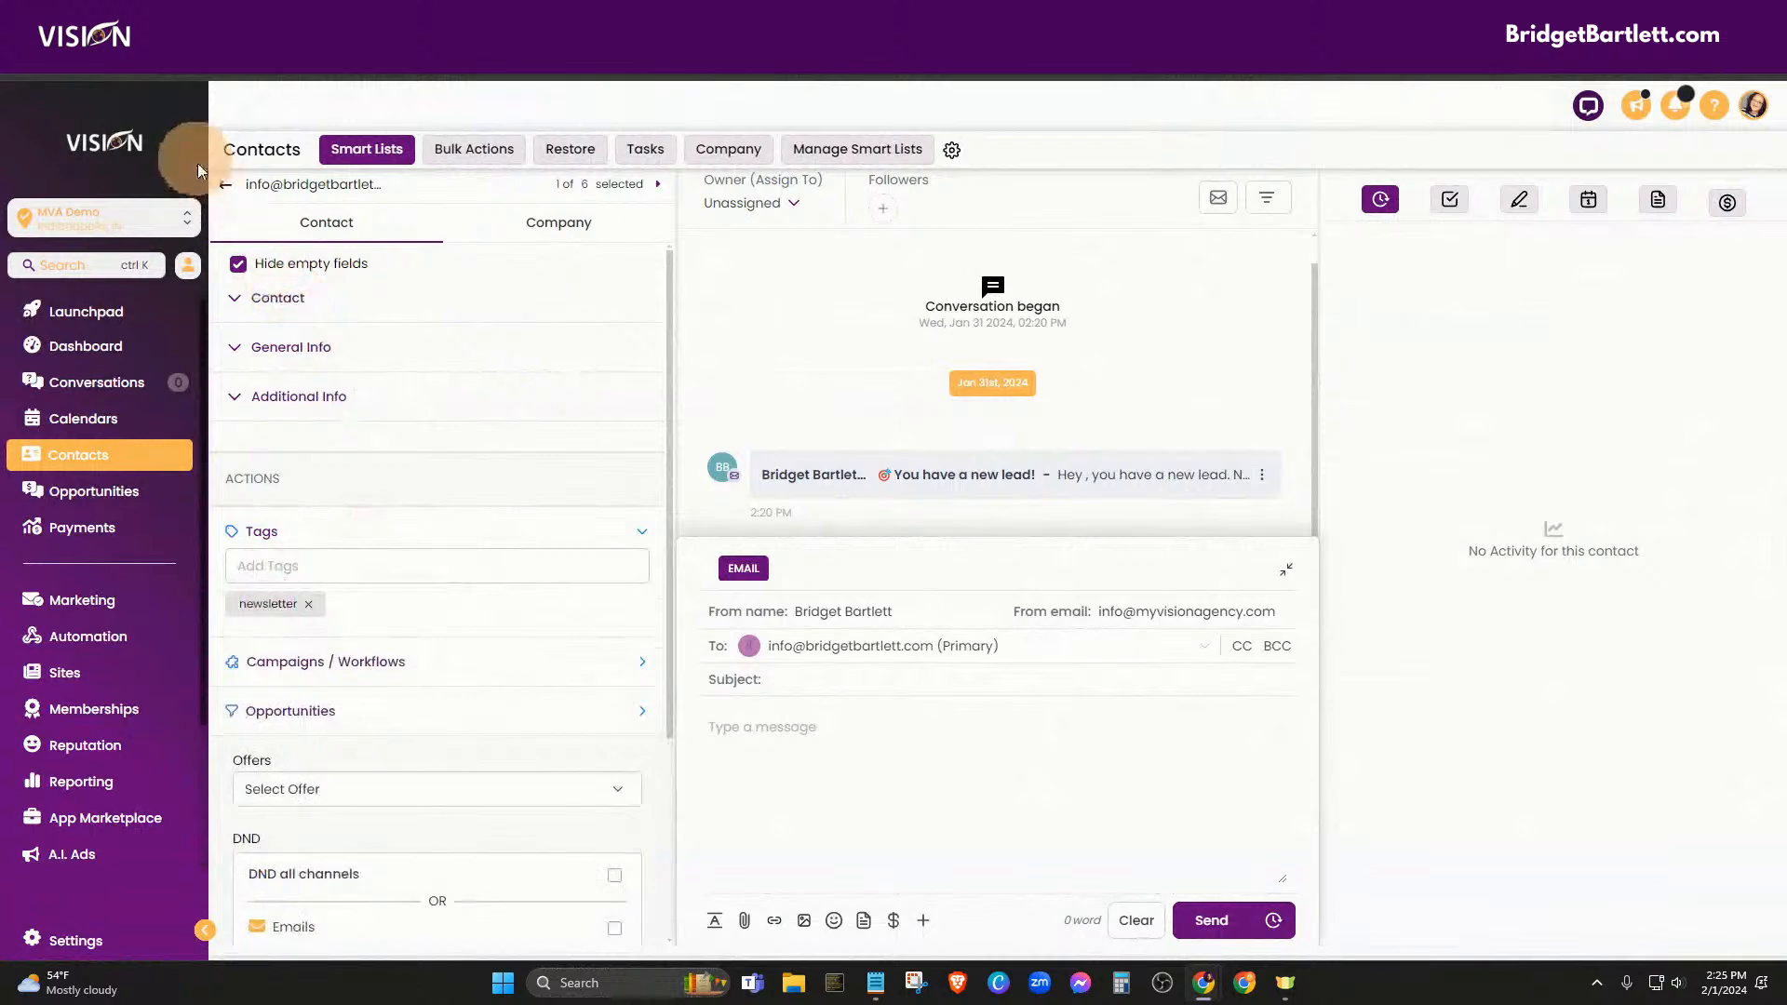
{"action": "left_click", "coordinate": [230, 187]}
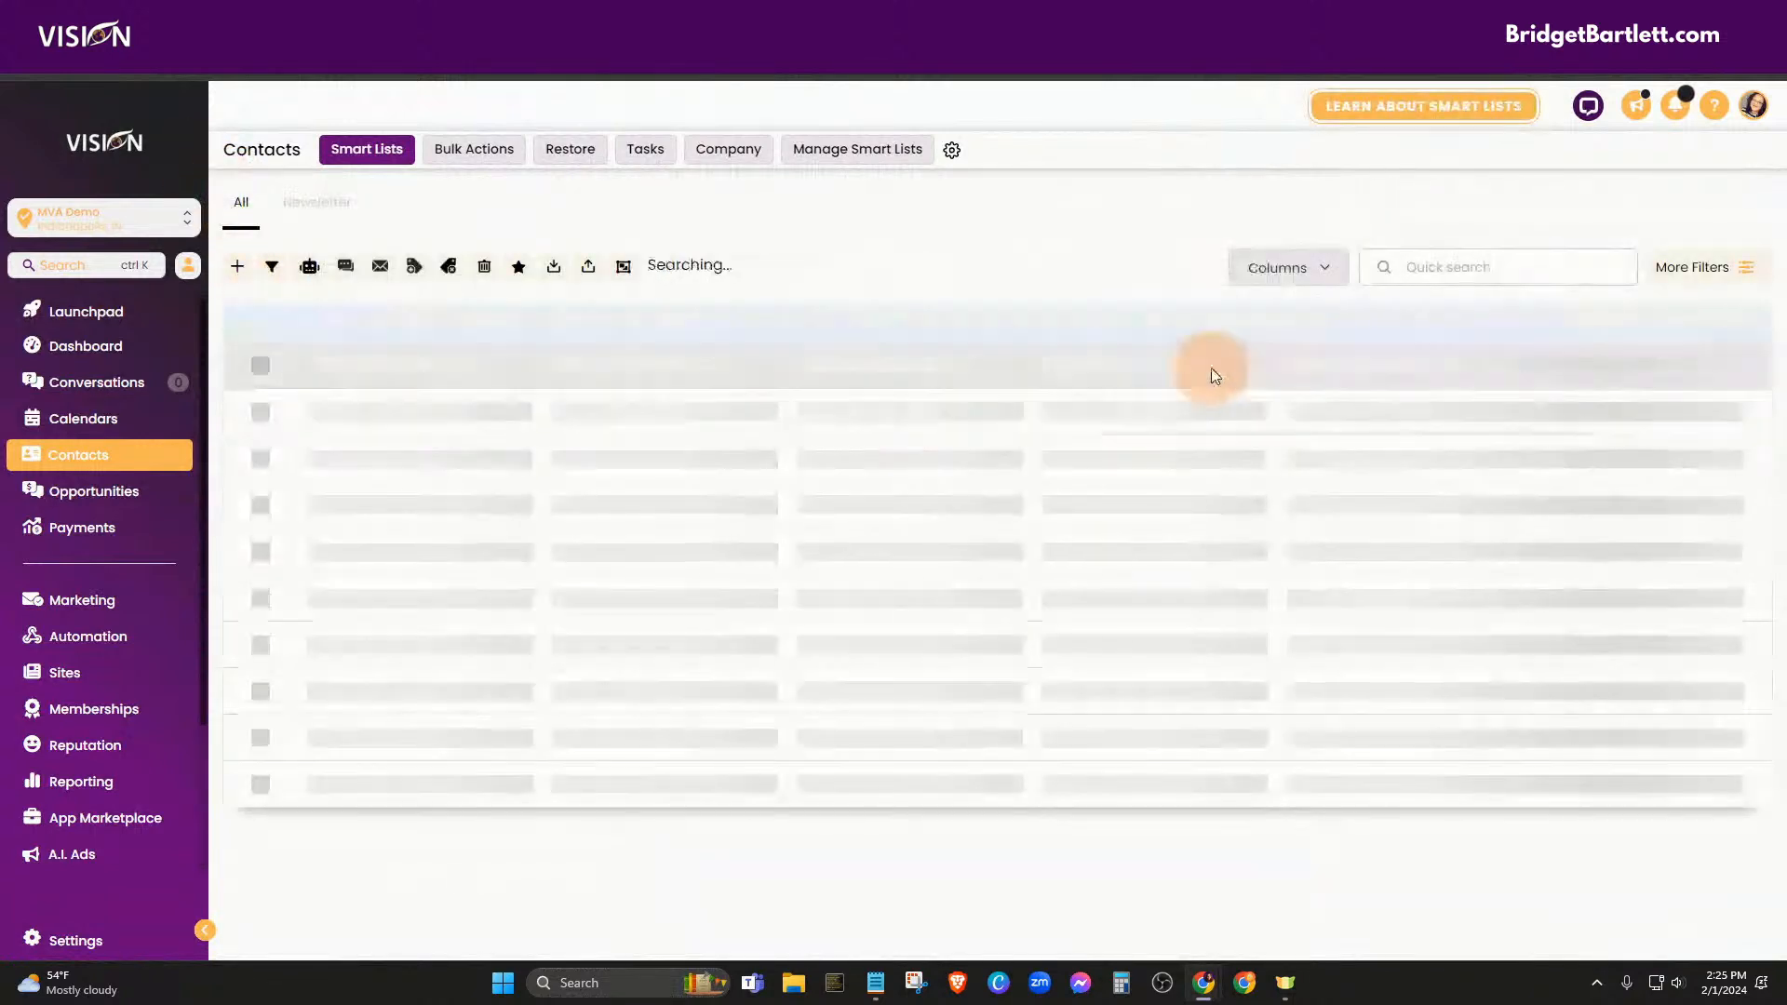
Open the Newsletter smart list's filters and try, then back out of, an address condition
{"action": "left_click", "coordinate": [318, 205]}
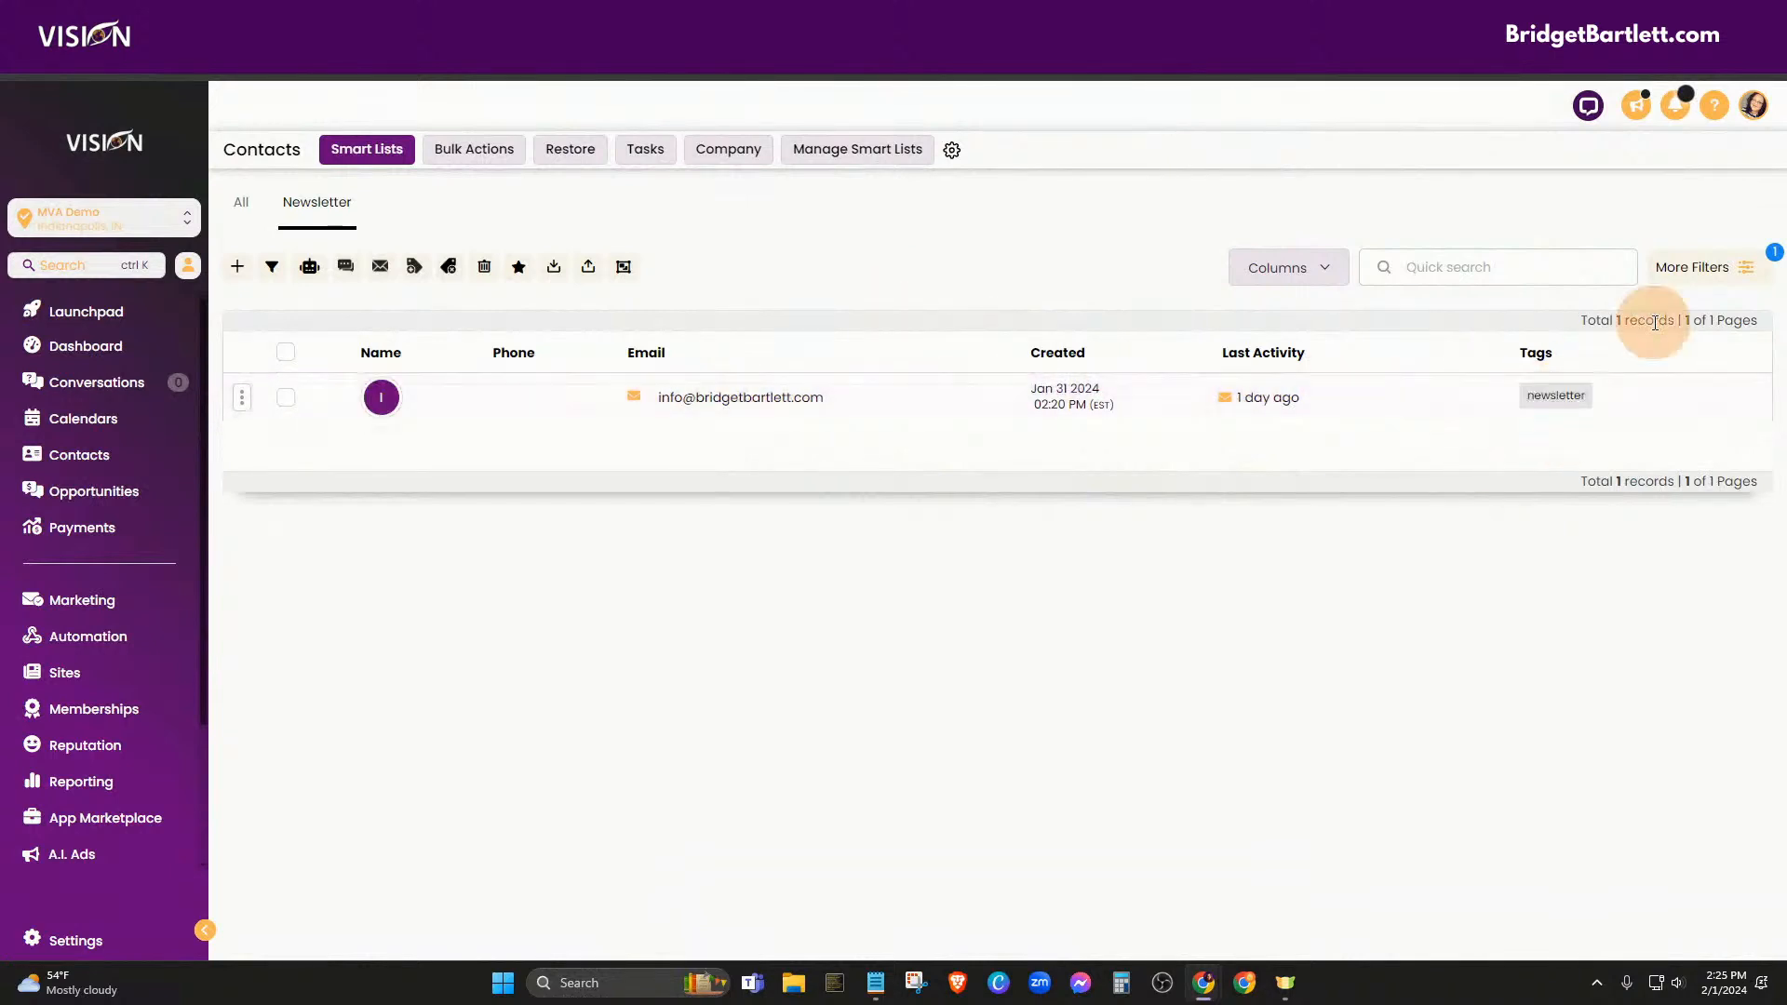
{"action": "left_click", "coordinate": [1704, 286]}
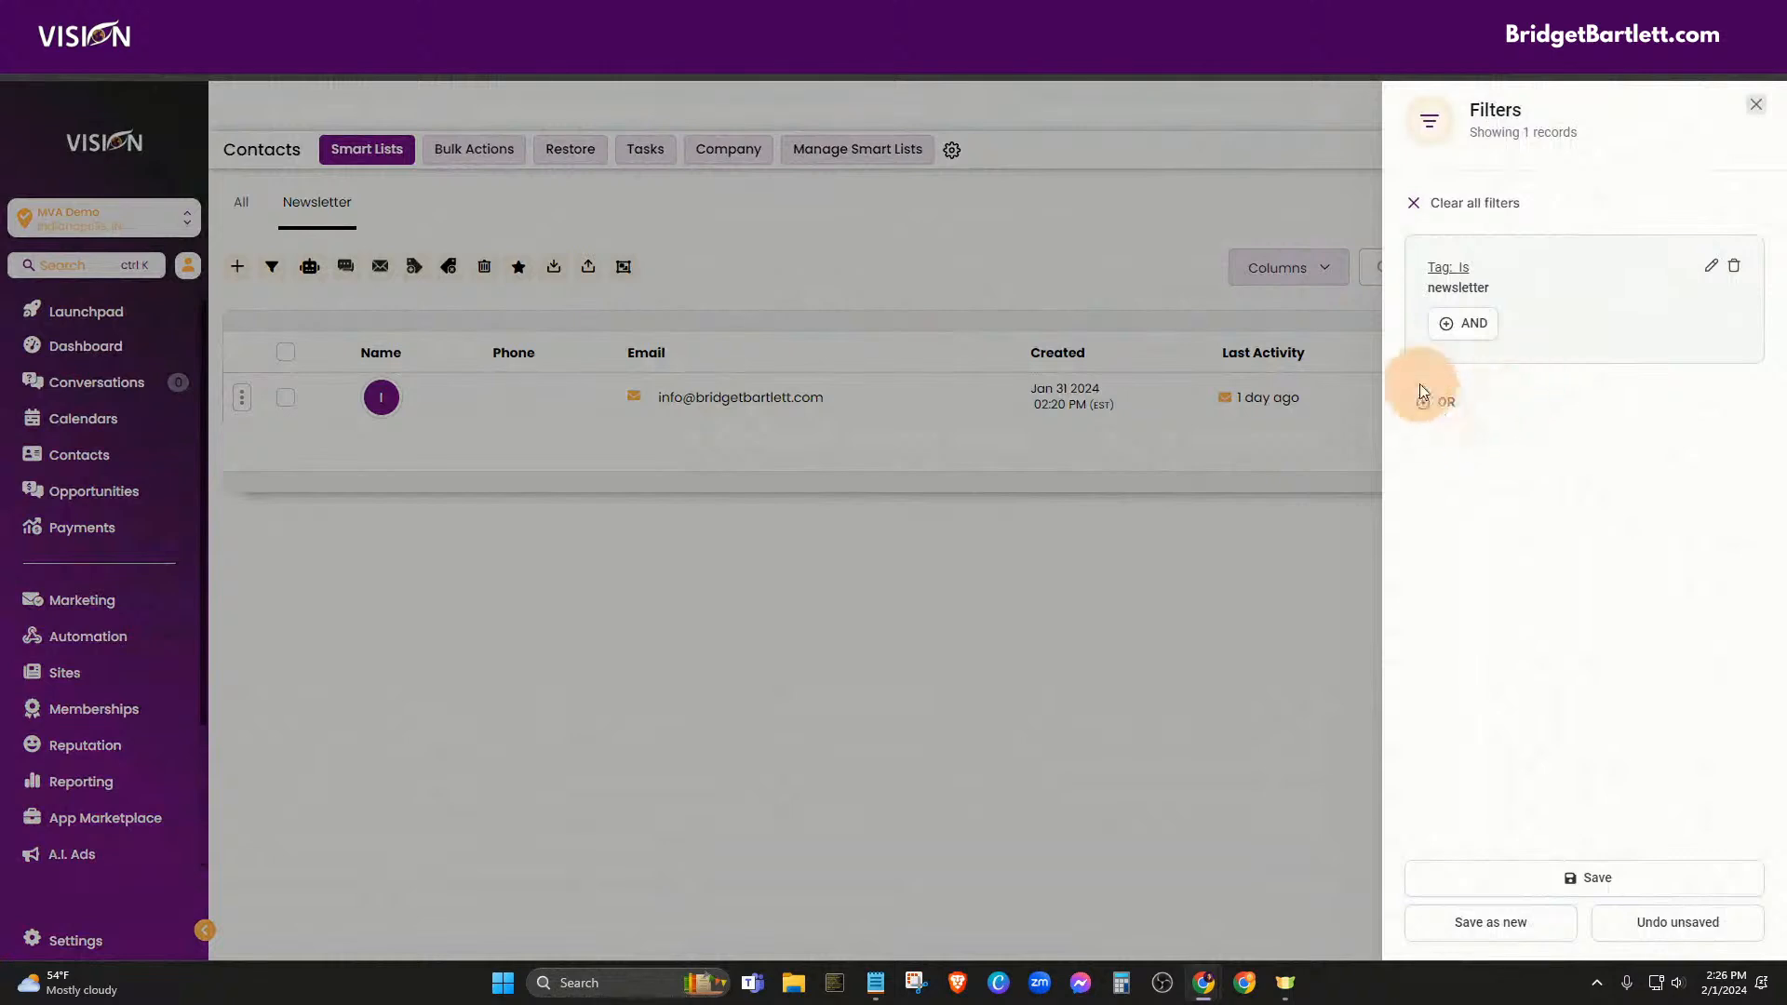
{"action": "left_click", "coordinate": [1436, 402]}
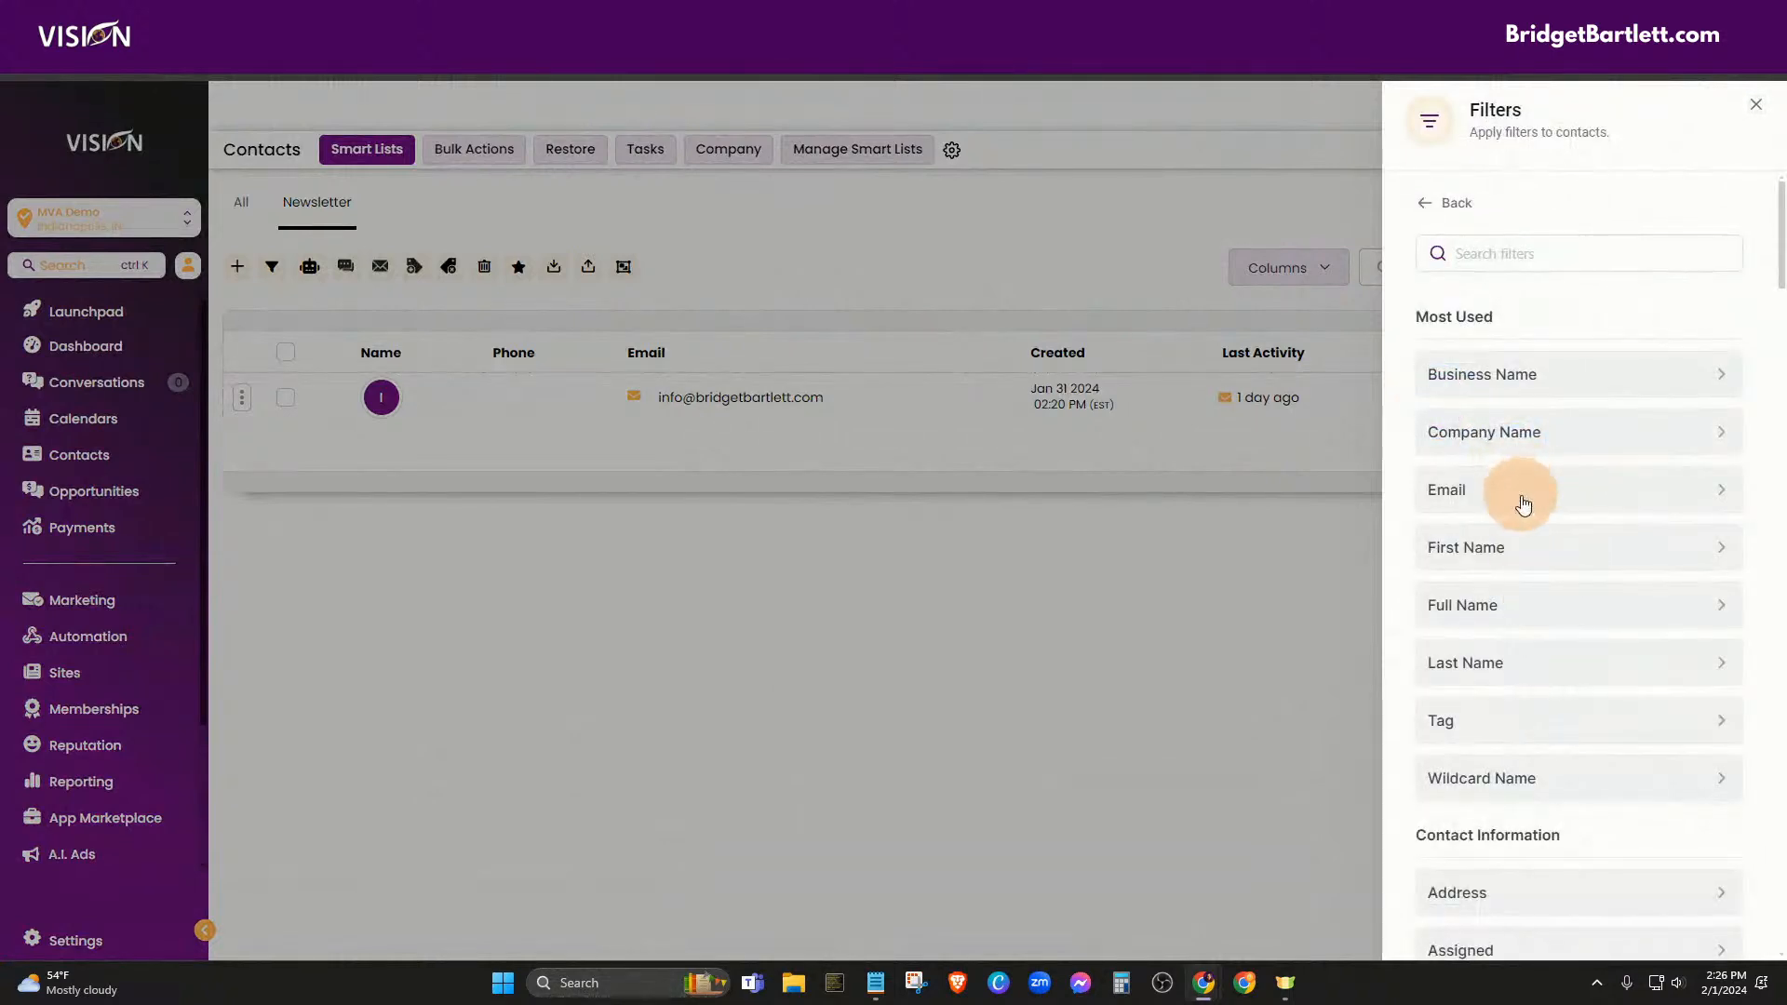
{"action": "scroll", "coordinate": [1596, 596], "scroll_direction": "down", "scroll_amount": 4}
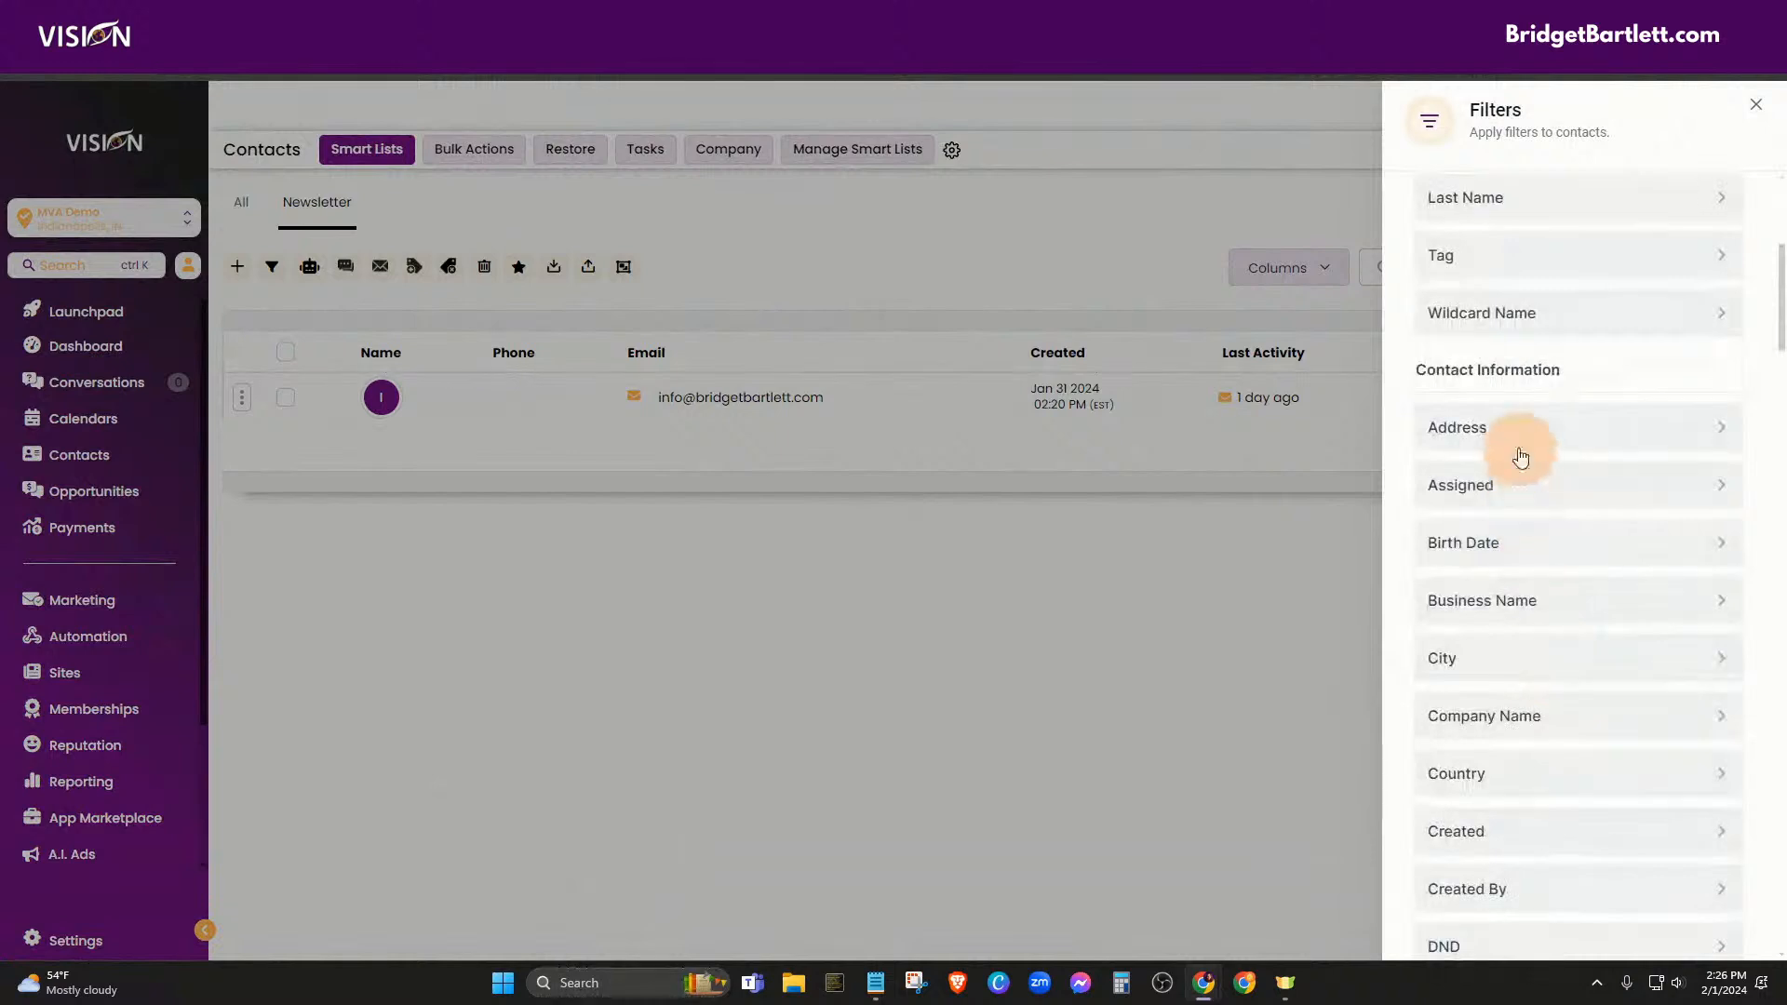
{"action": "left_click", "coordinate": [1538, 426]}
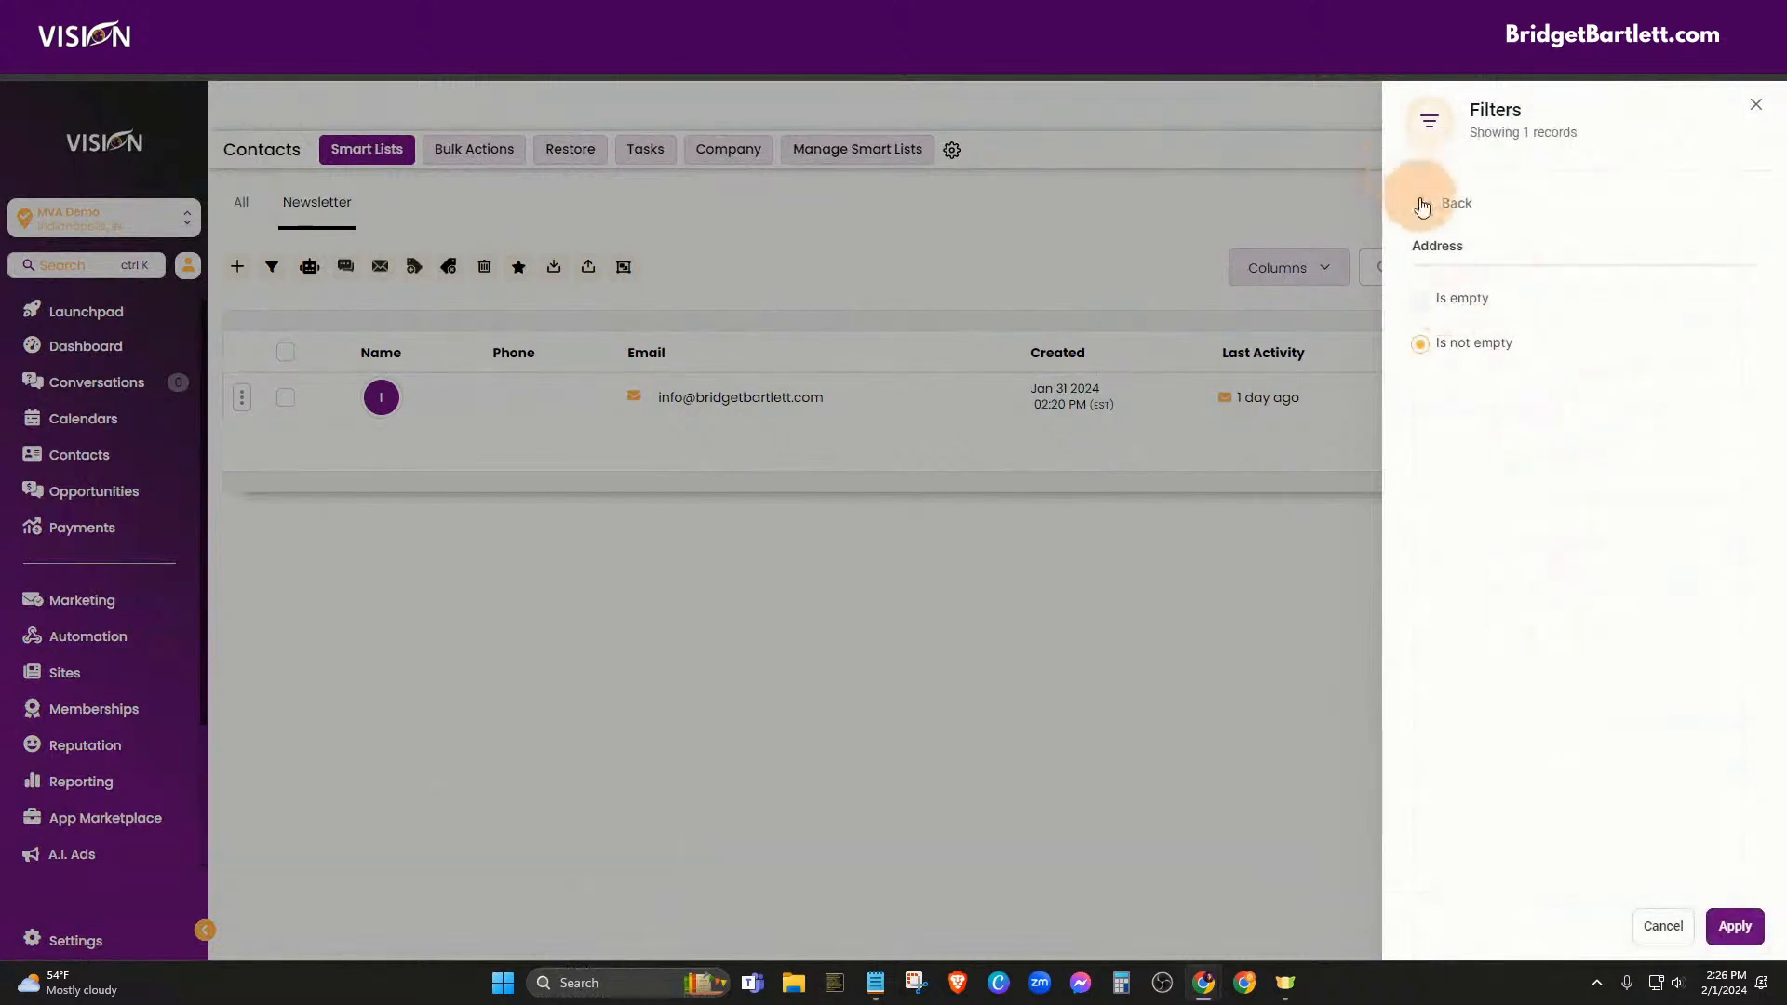
{"action": "left_click", "coordinate": [1422, 202]}
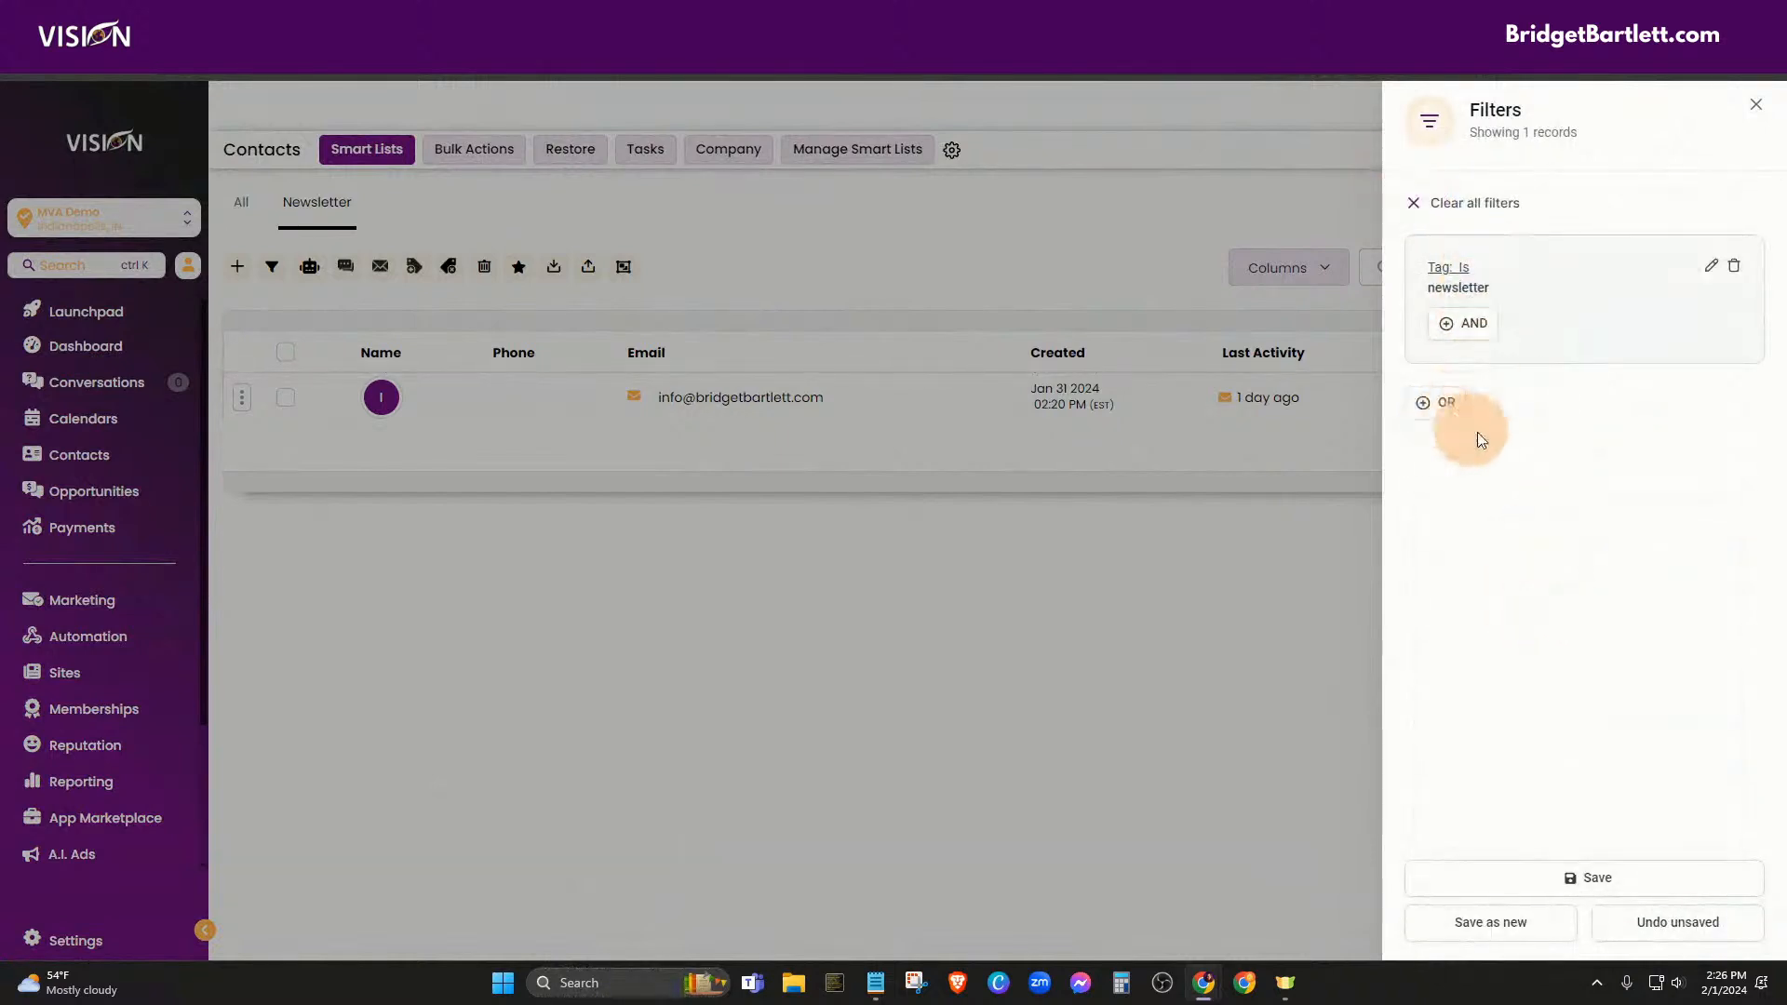
Scroll through the remaining filter fields and close the Filters panel
{"action": "left_click", "coordinate": [1429, 399]}
{"action": "scroll", "coordinate": [1569, 577], "scroll_direction": "down", "scroll_amount": 14}
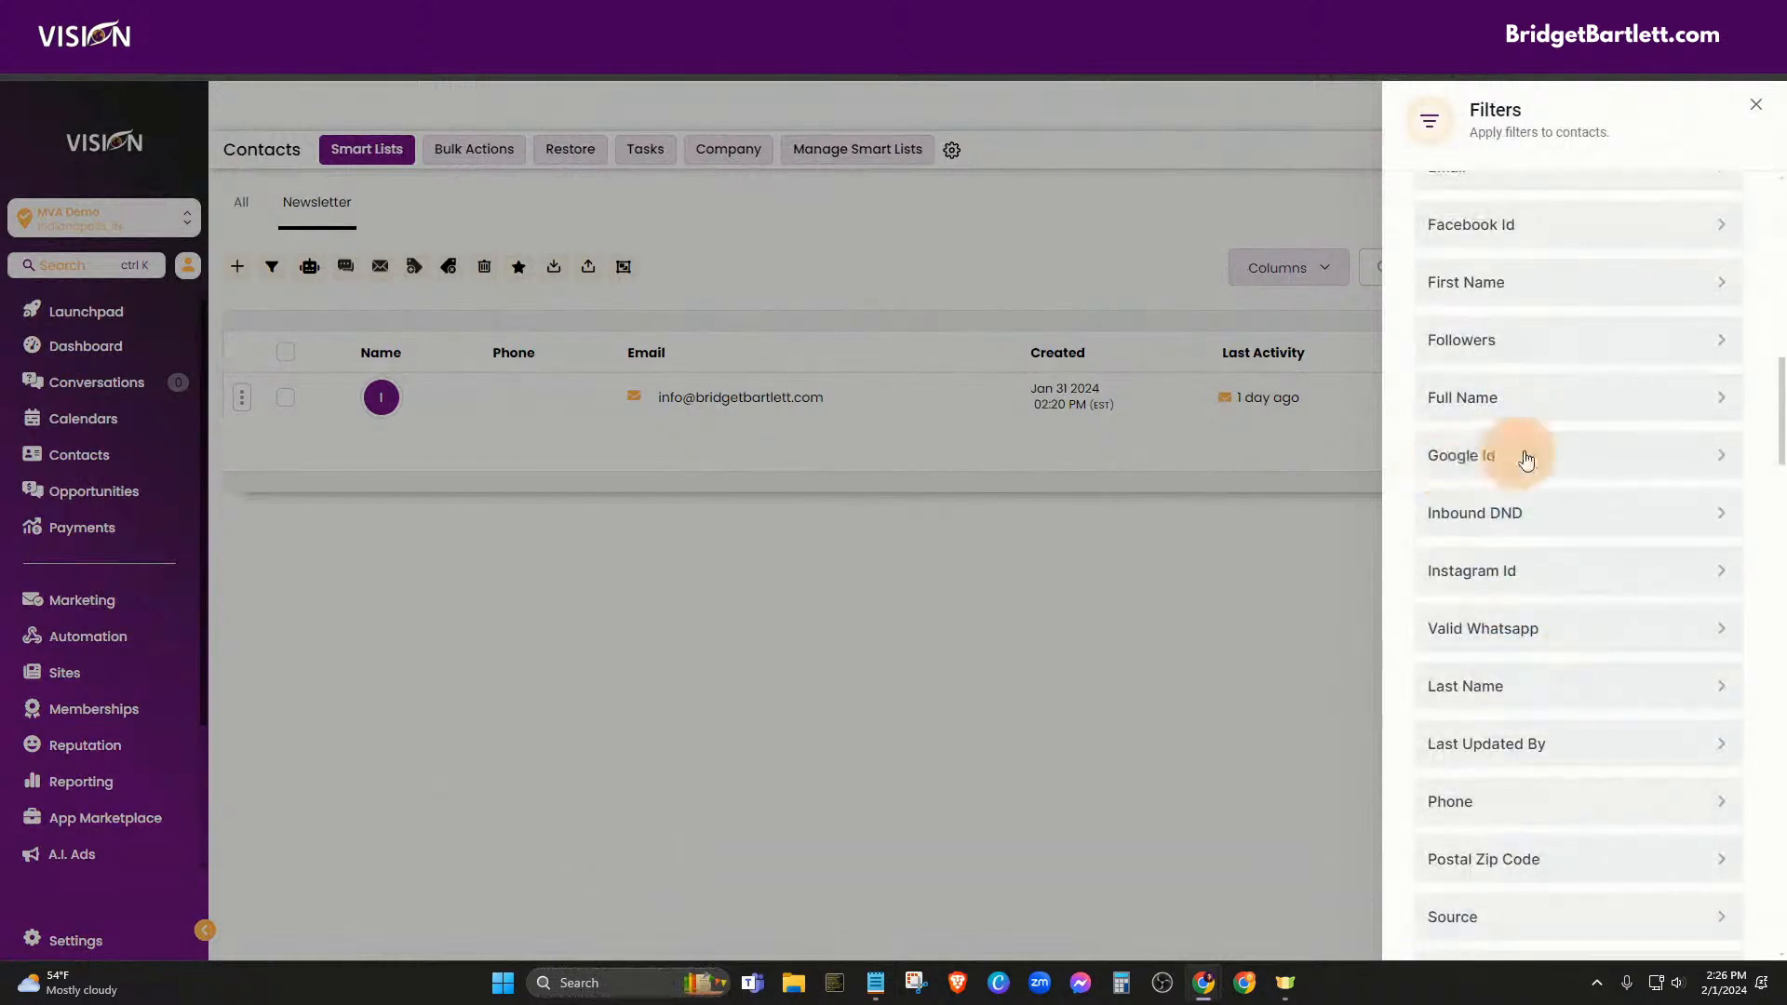
{"action": "scroll", "coordinate": [1536, 465], "scroll_direction": "down", "scroll_amount": 6}
{"action": "scroll", "coordinate": [1526, 704], "scroll_direction": "down", "scroll_amount": 8}
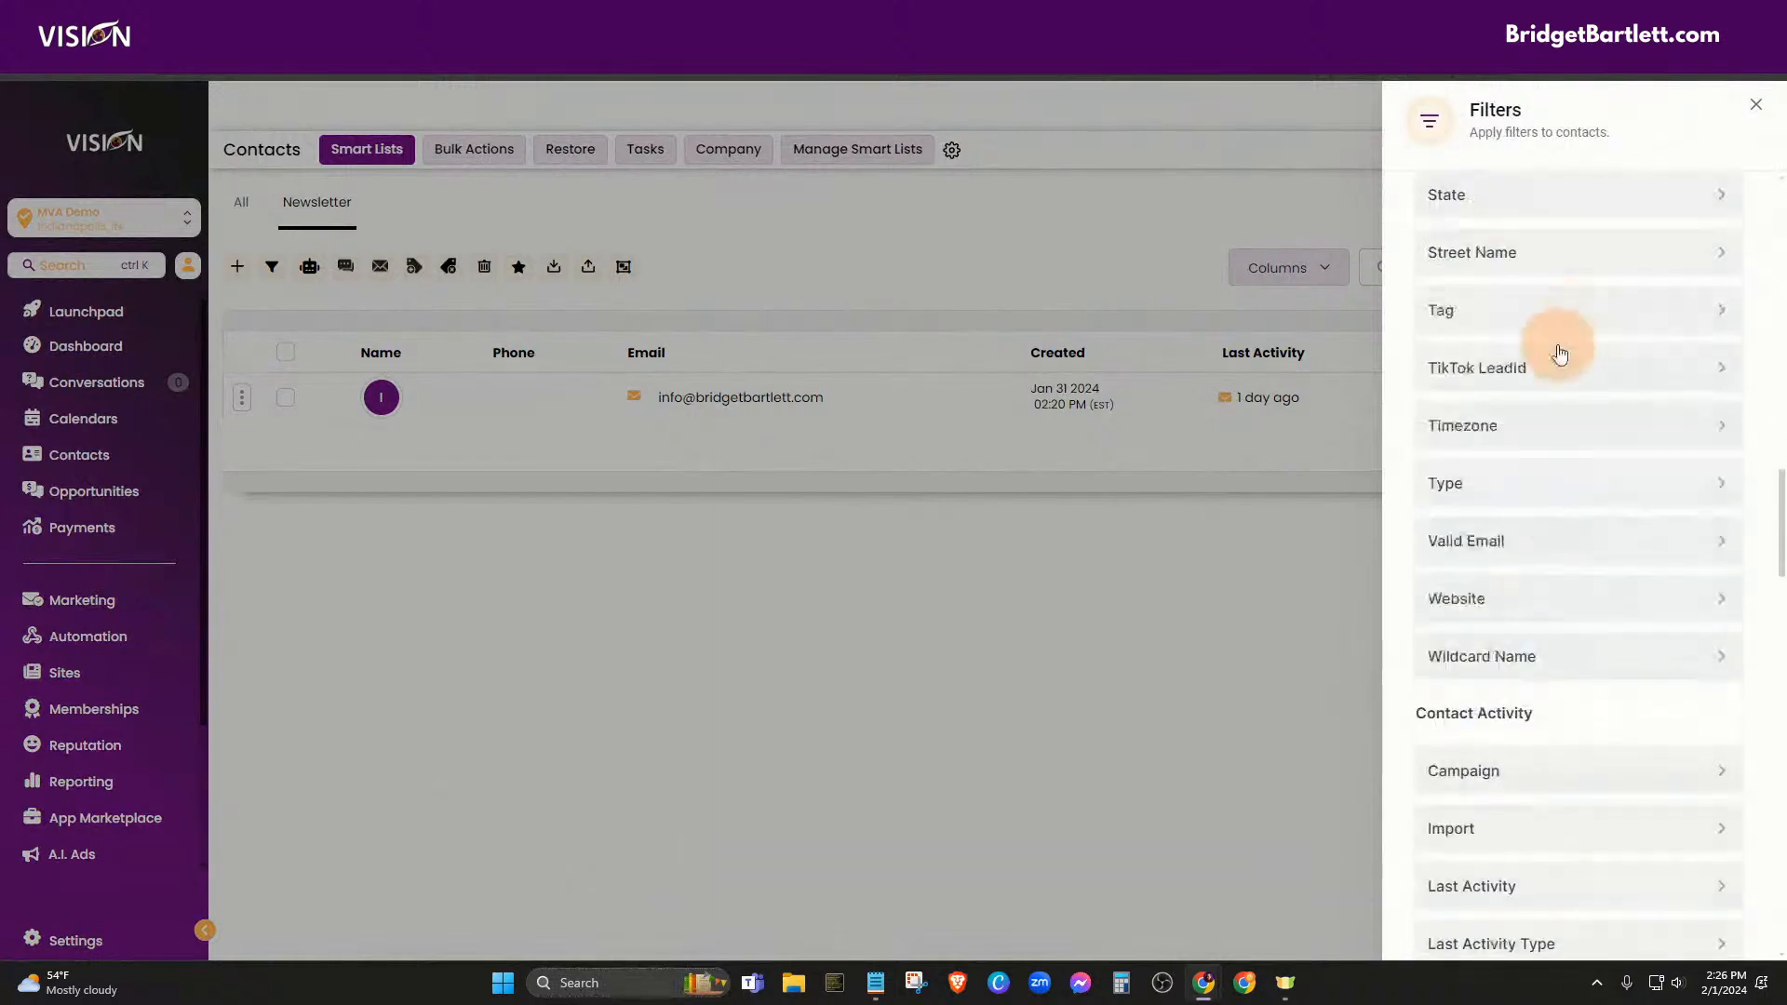
{"action": "scroll", "coordinate": [1592, 618], "scroll_direction": "down", "scroll_amount": 7}
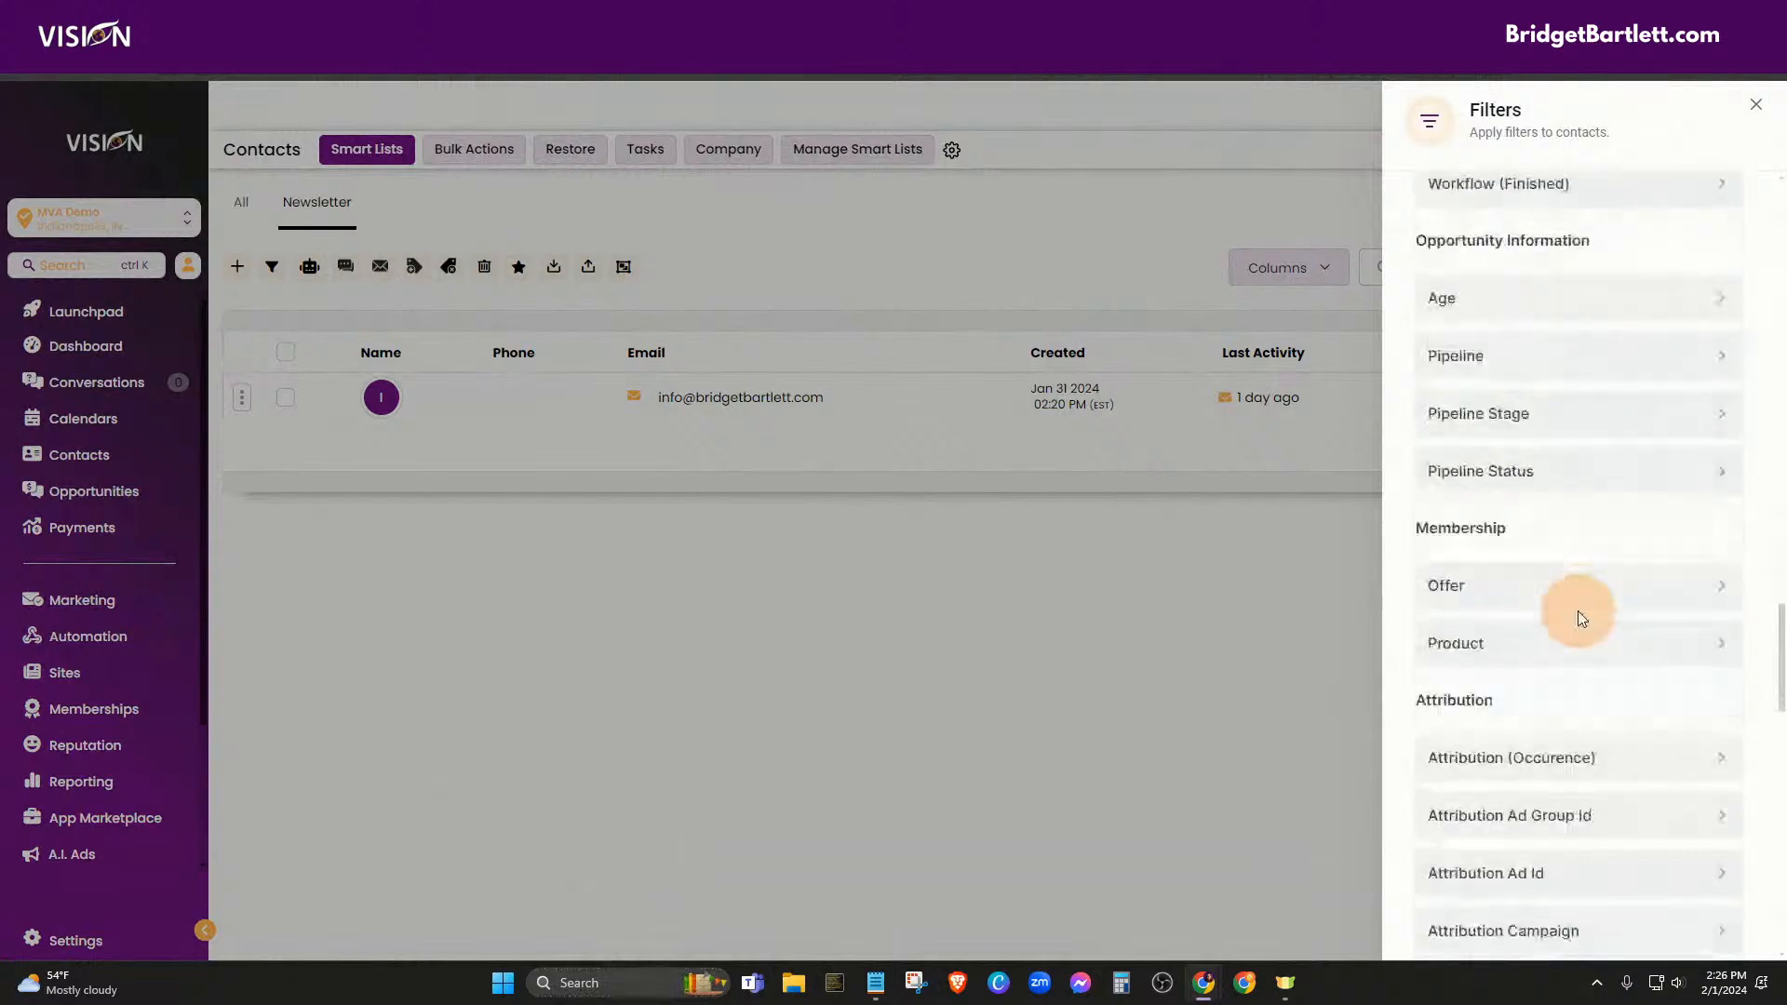
{"action": "scroll", "coordinate": [1616, 403], "scroll_direction": "down", "scroll_amount": 5}
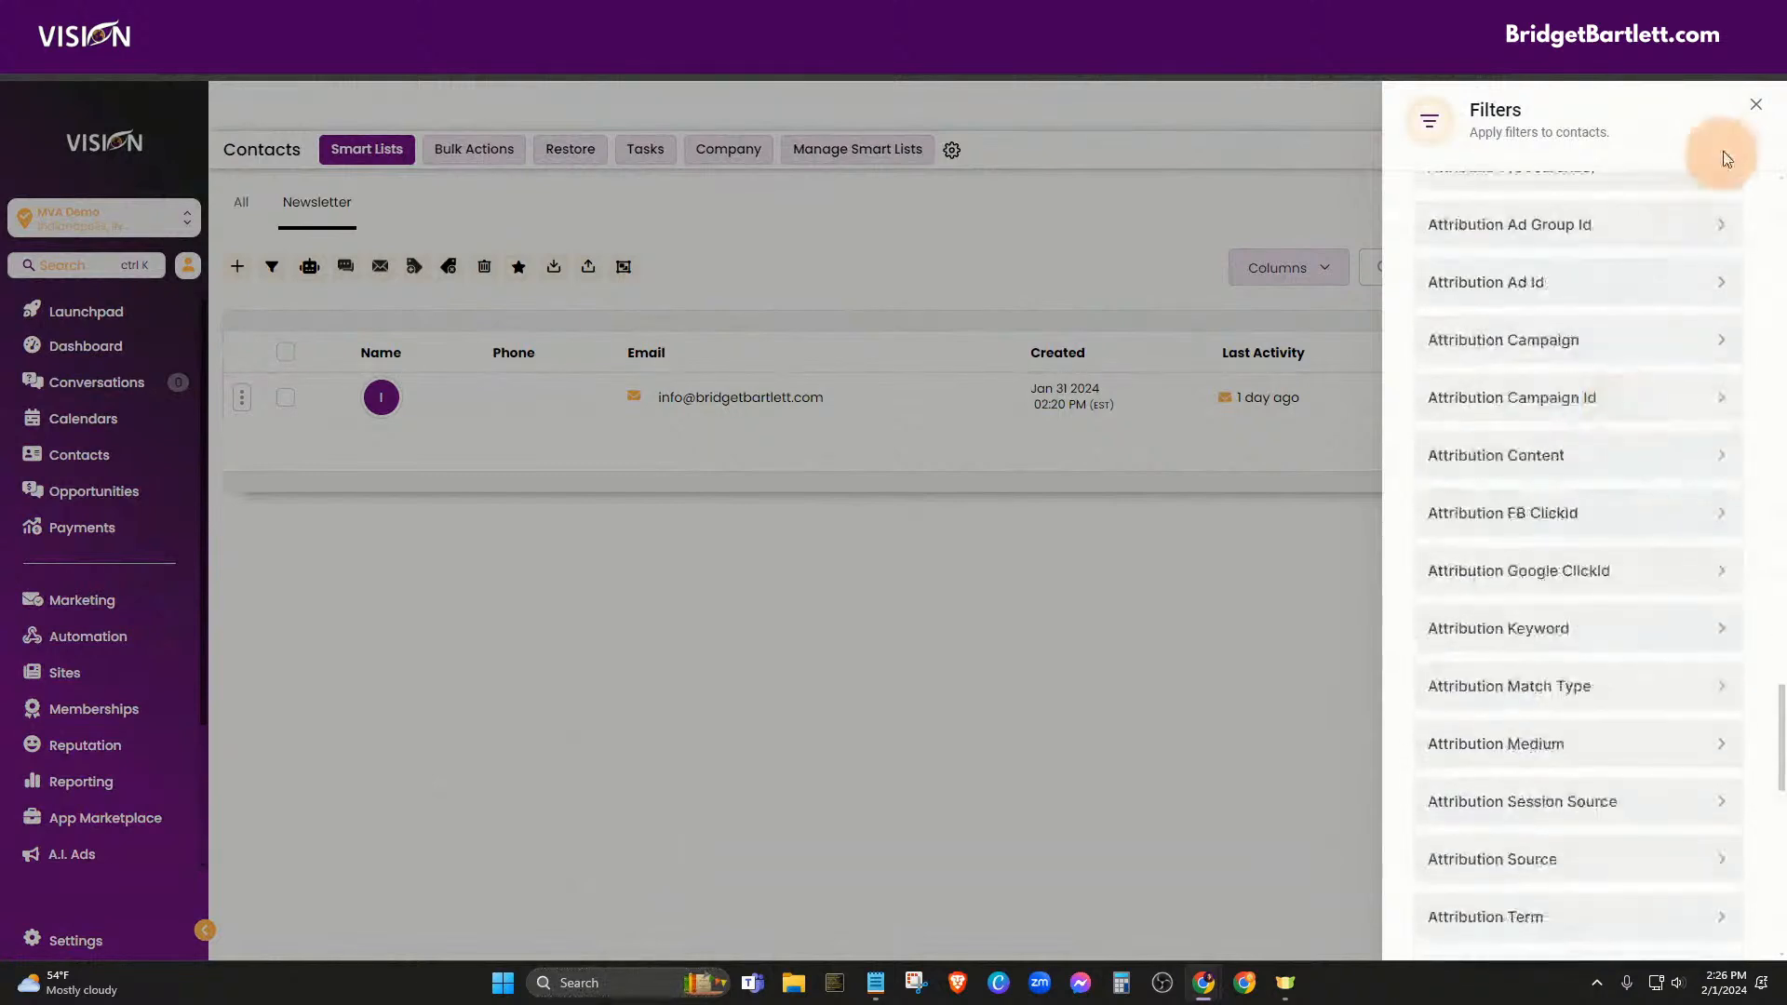
{"action": "left_click", "coordinate": [1754, 105]}
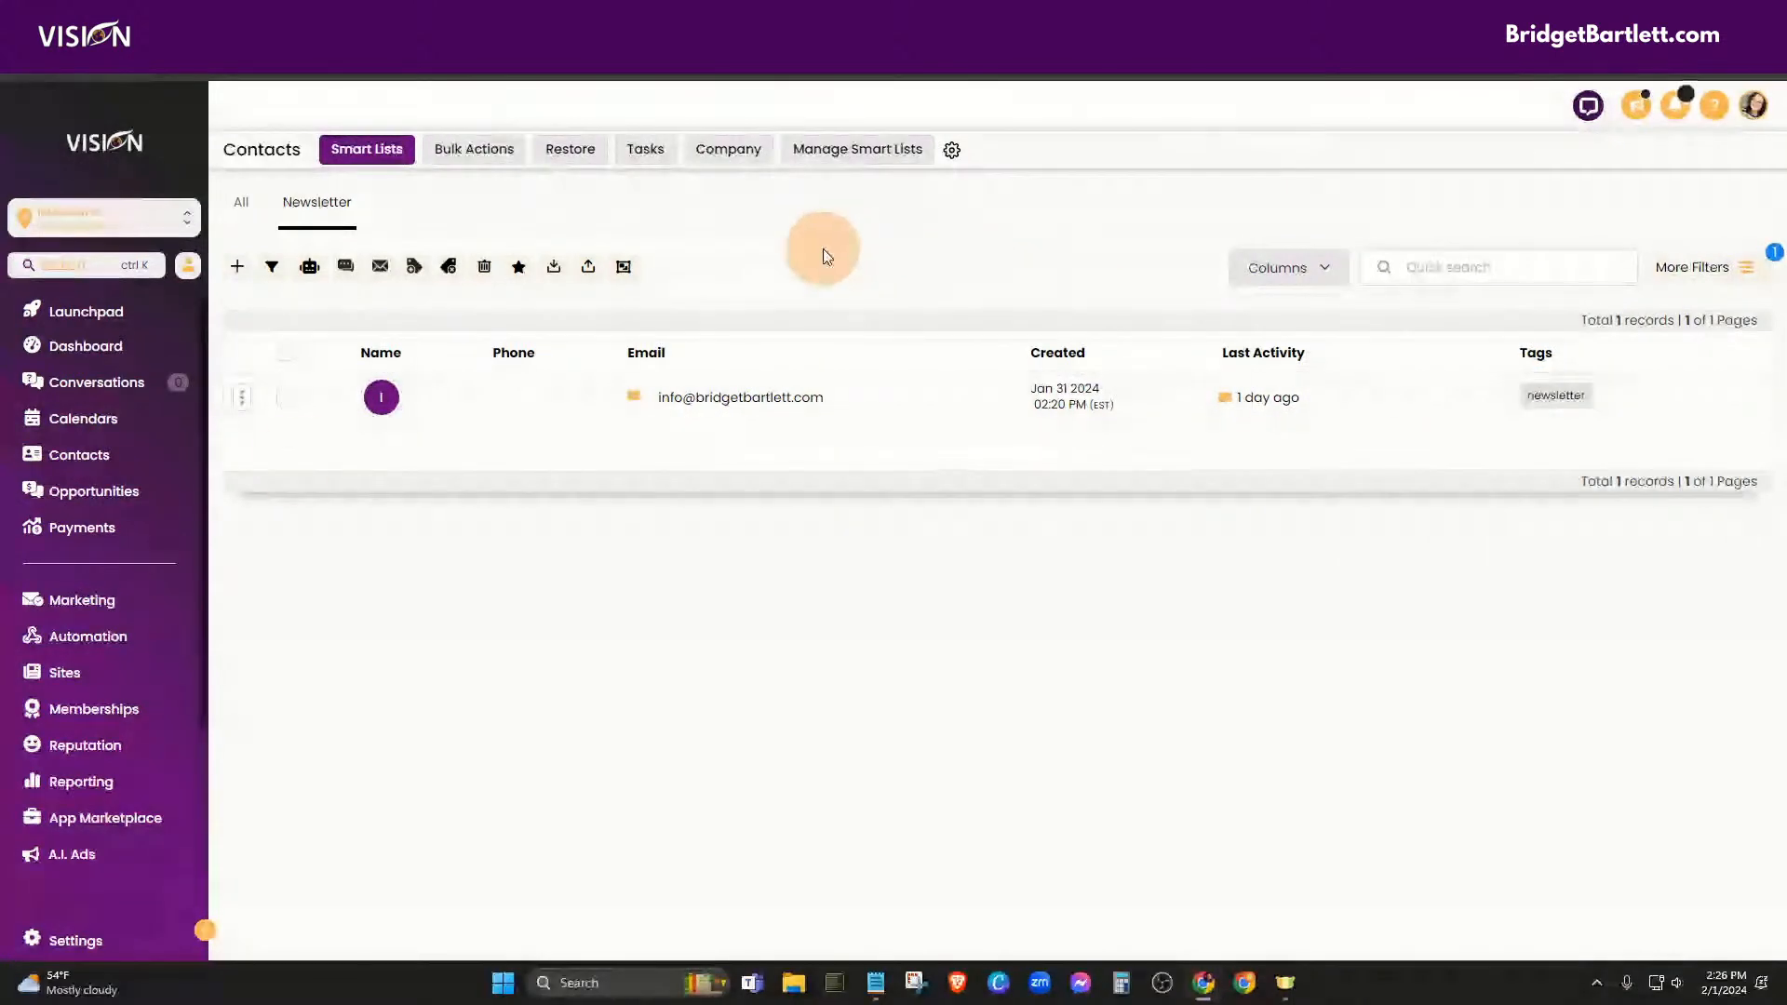
Go to Marketing > Emails > Templates and open the Email Marketing Templates library
{"action": "left_click", "coordinate": [56, 601]}
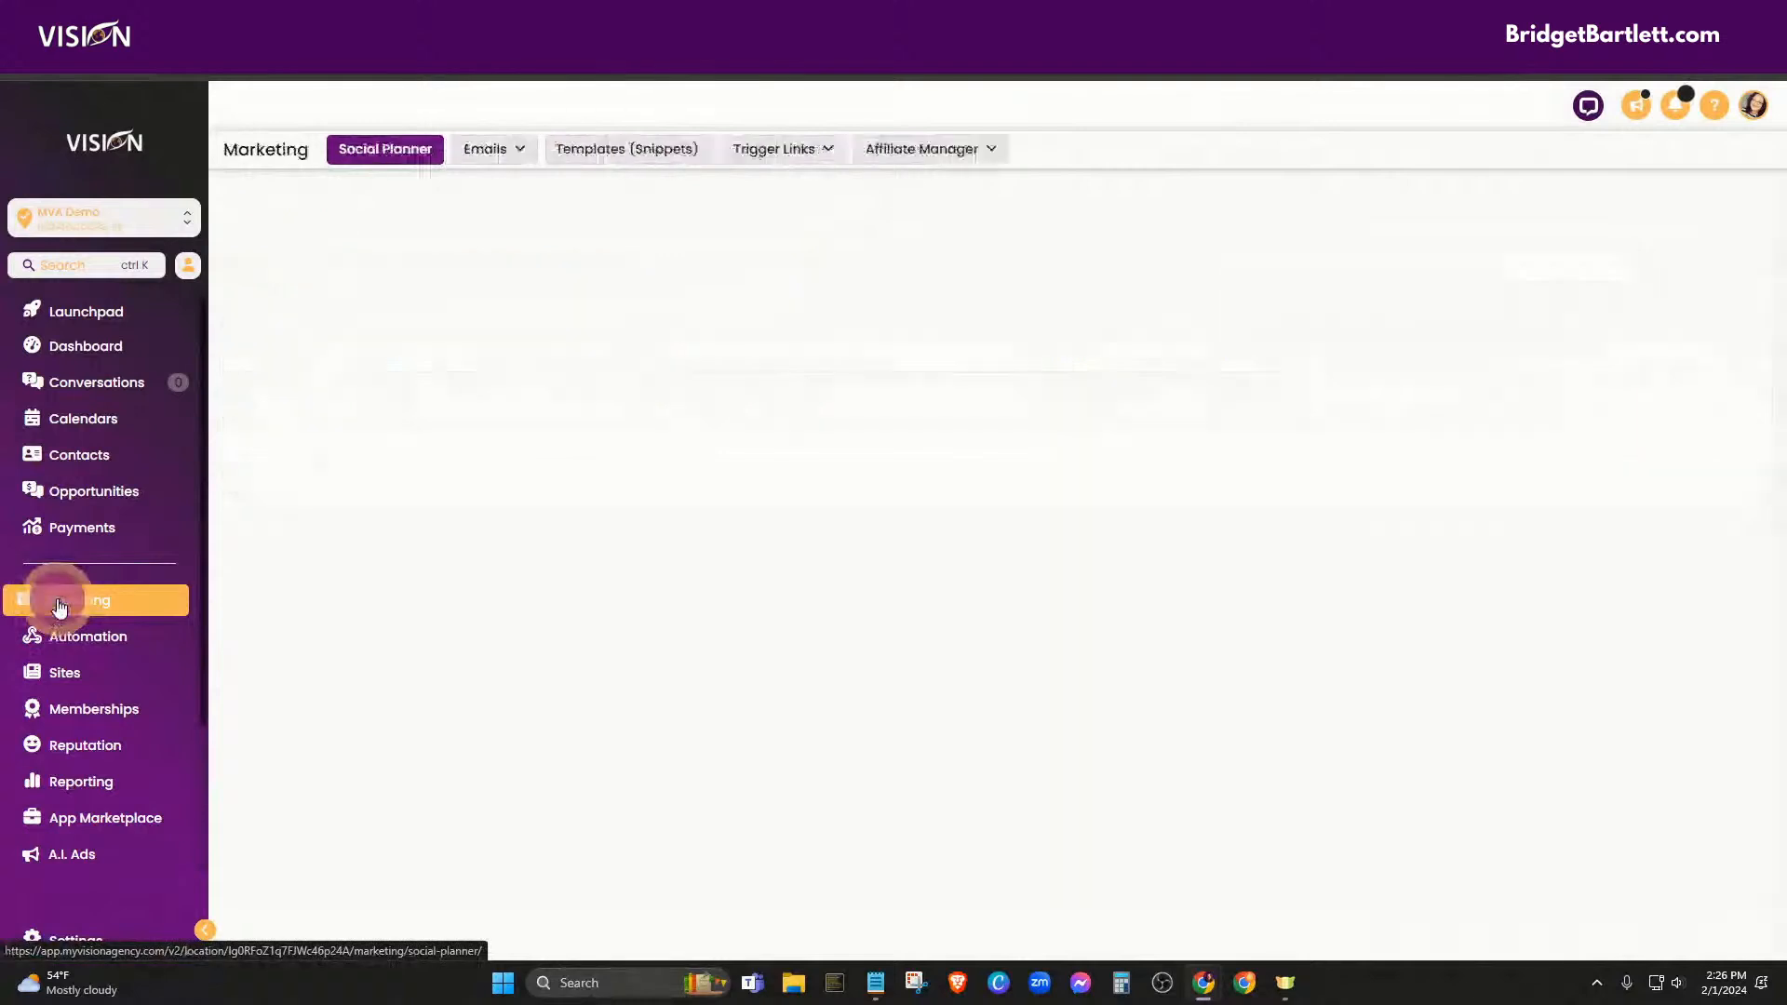
{"action": "left_click", "coordinate": [487, 150]}
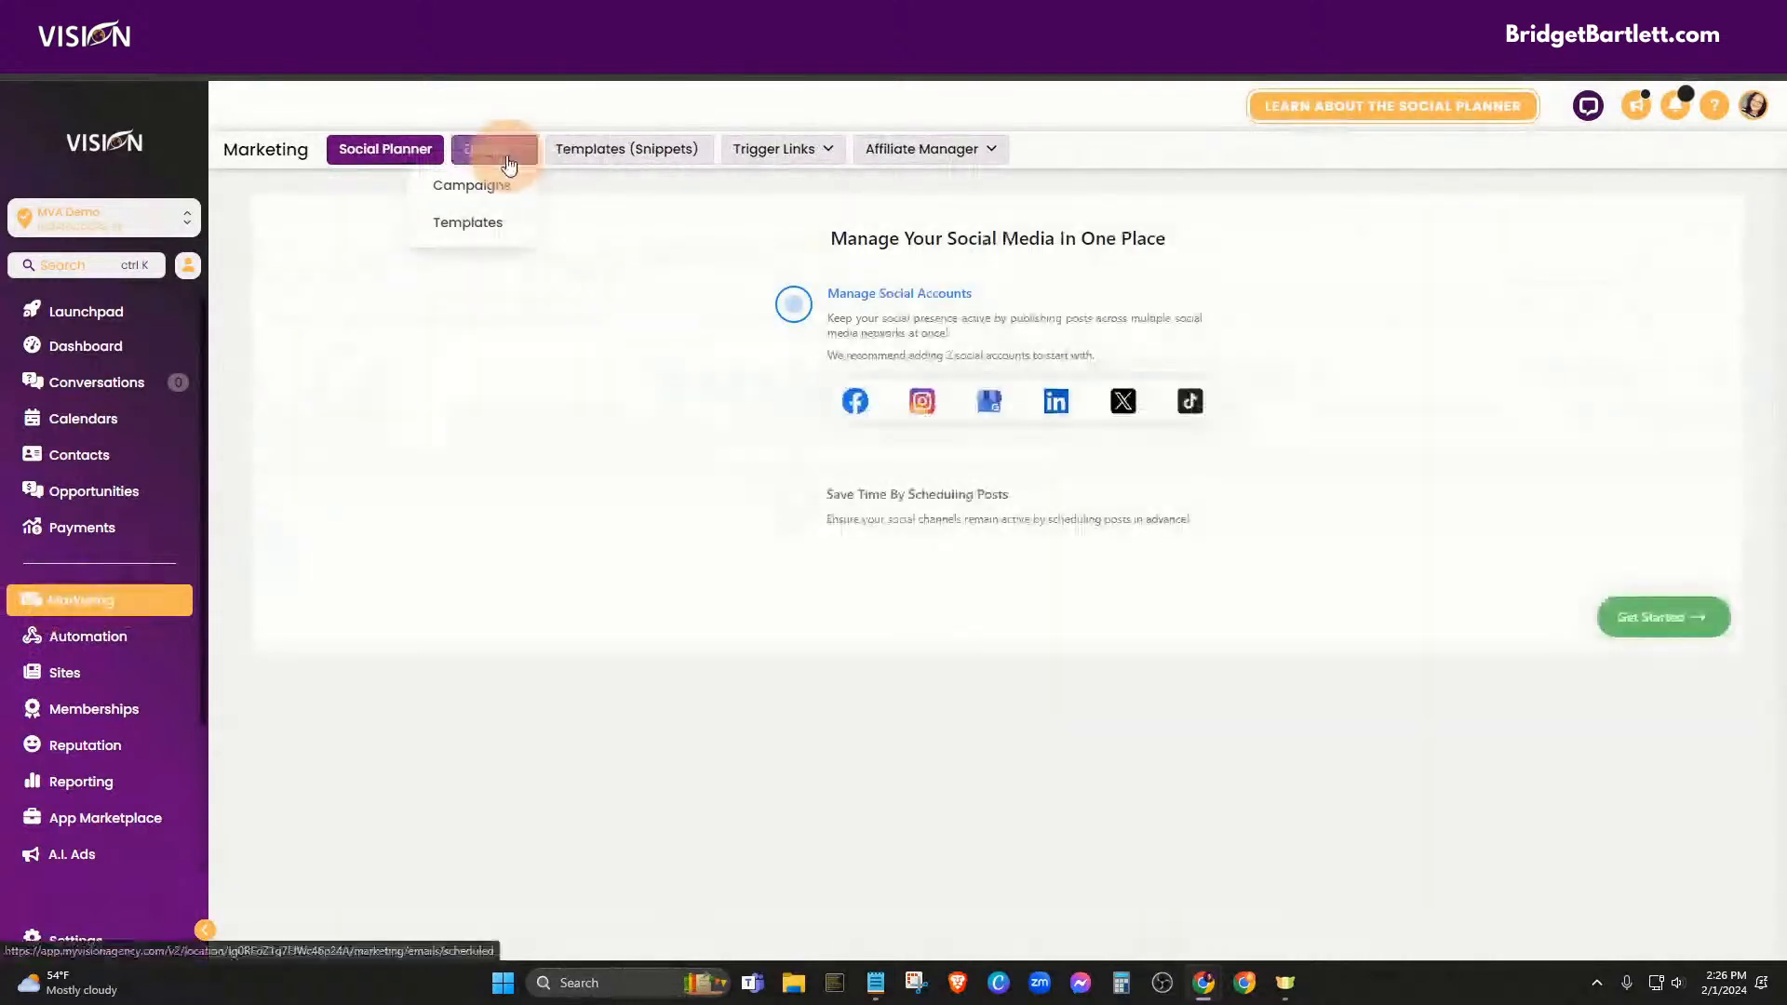
{"action": "left_click", "coordinate": [467, 227]}
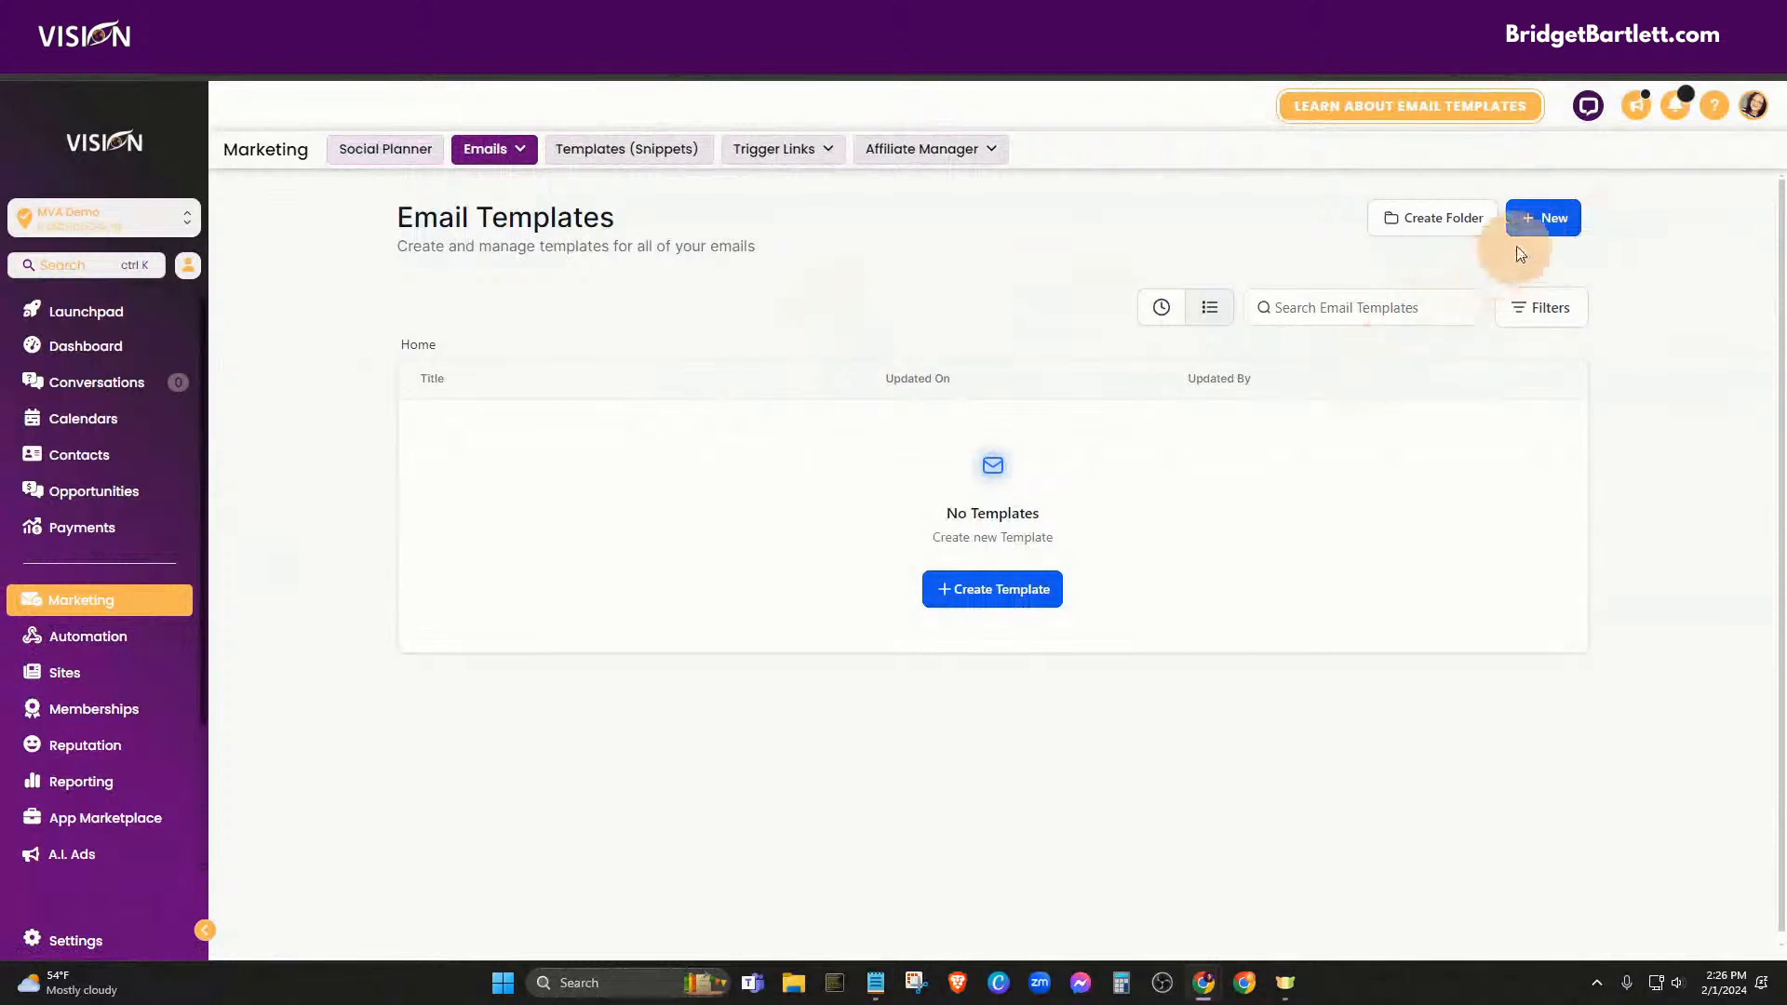
{"action": "left_click", "coordinate": [1544, 230]}
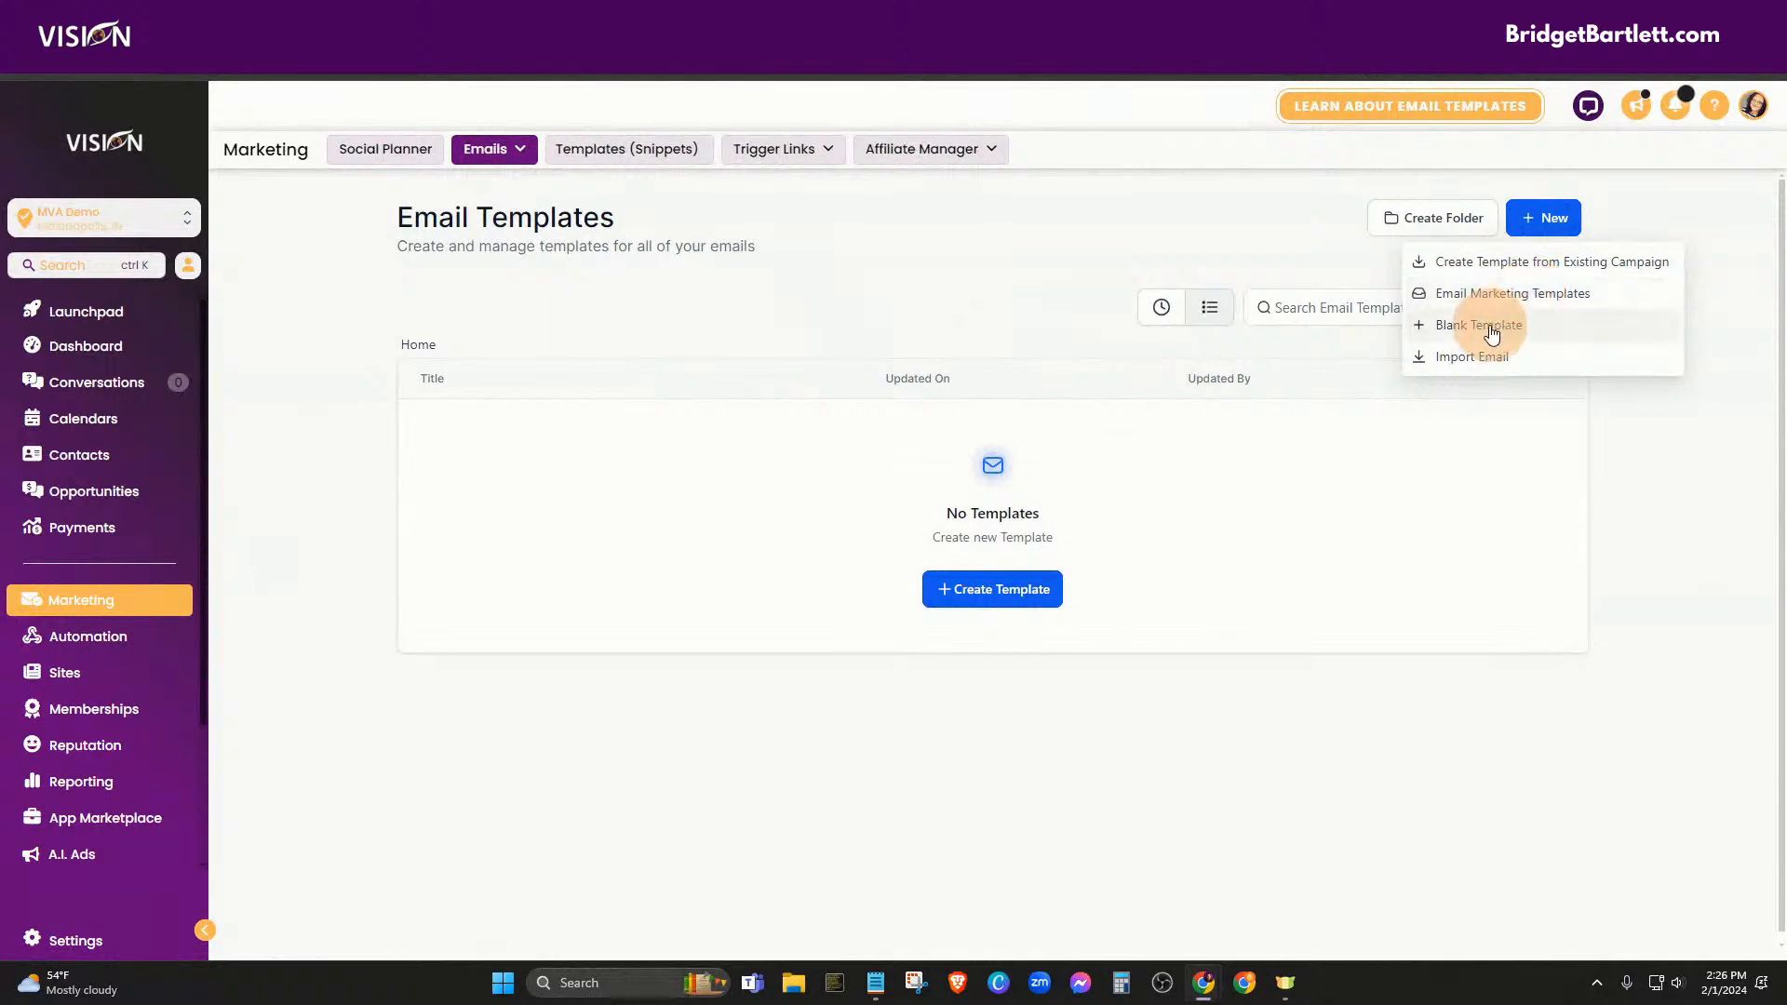
{"action": "left_click", "coordinate": [1475, 296]}
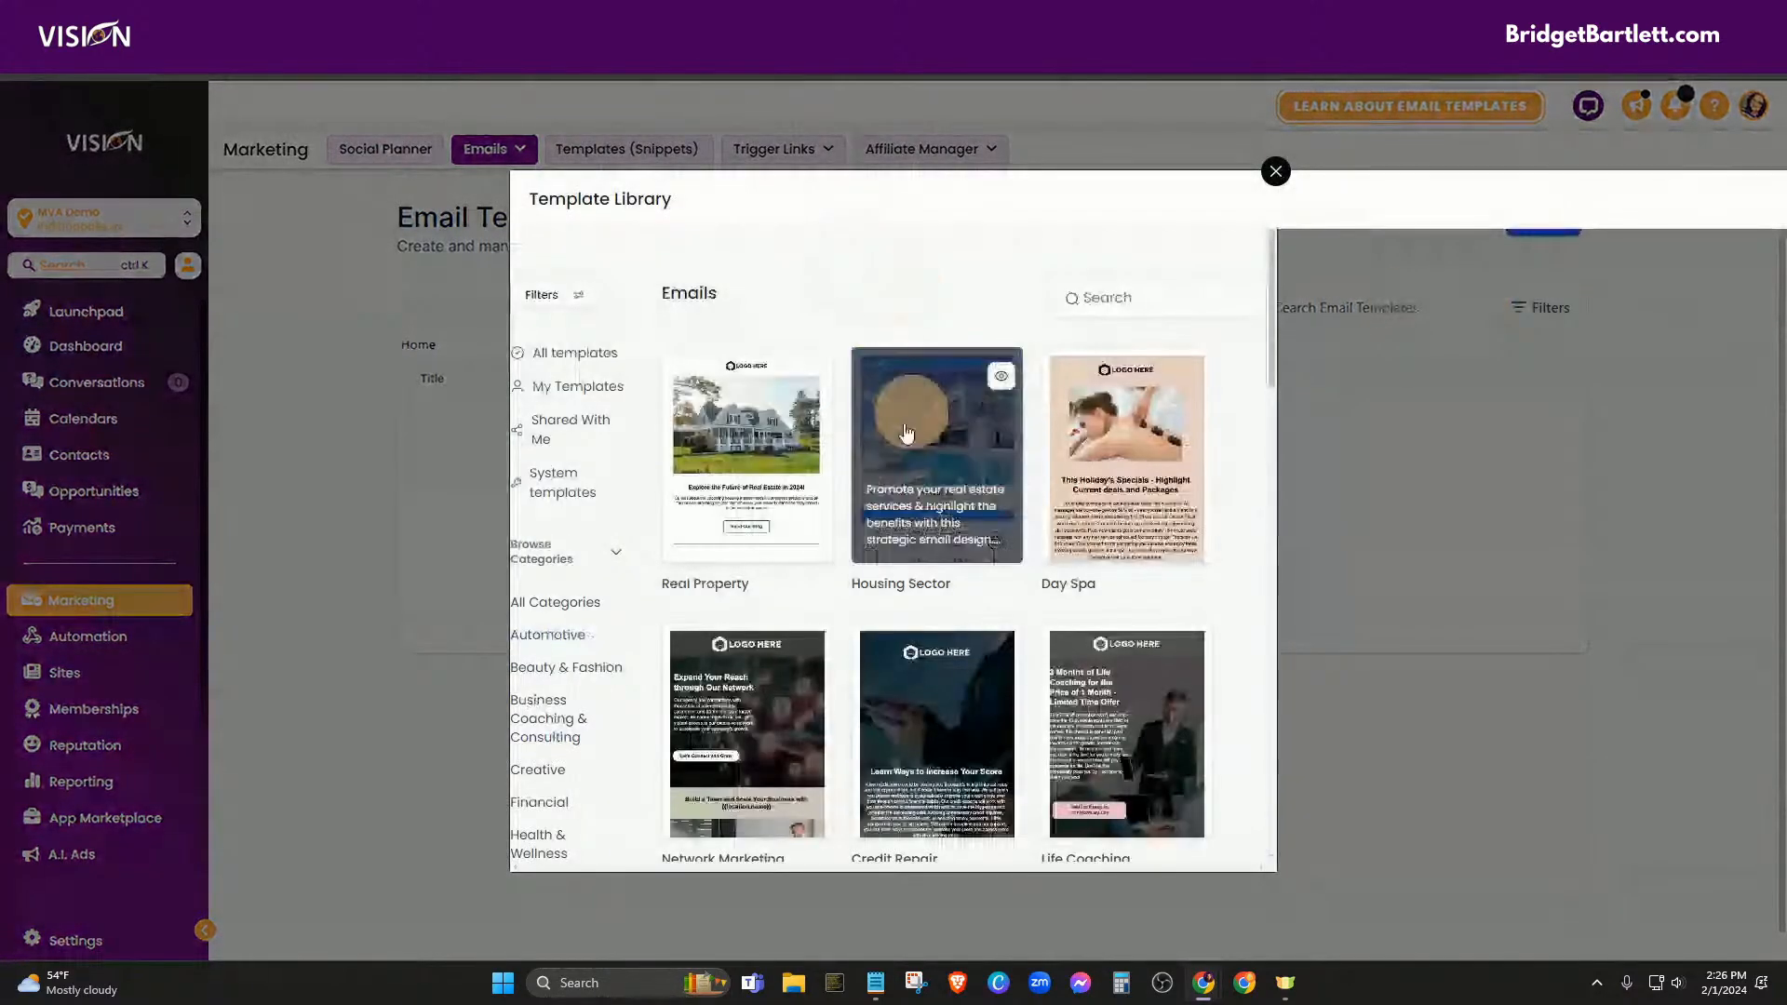
Preview the Real Property template and return to the library grid
{"action": "mouse_move", "coordinate": [698, 419]}
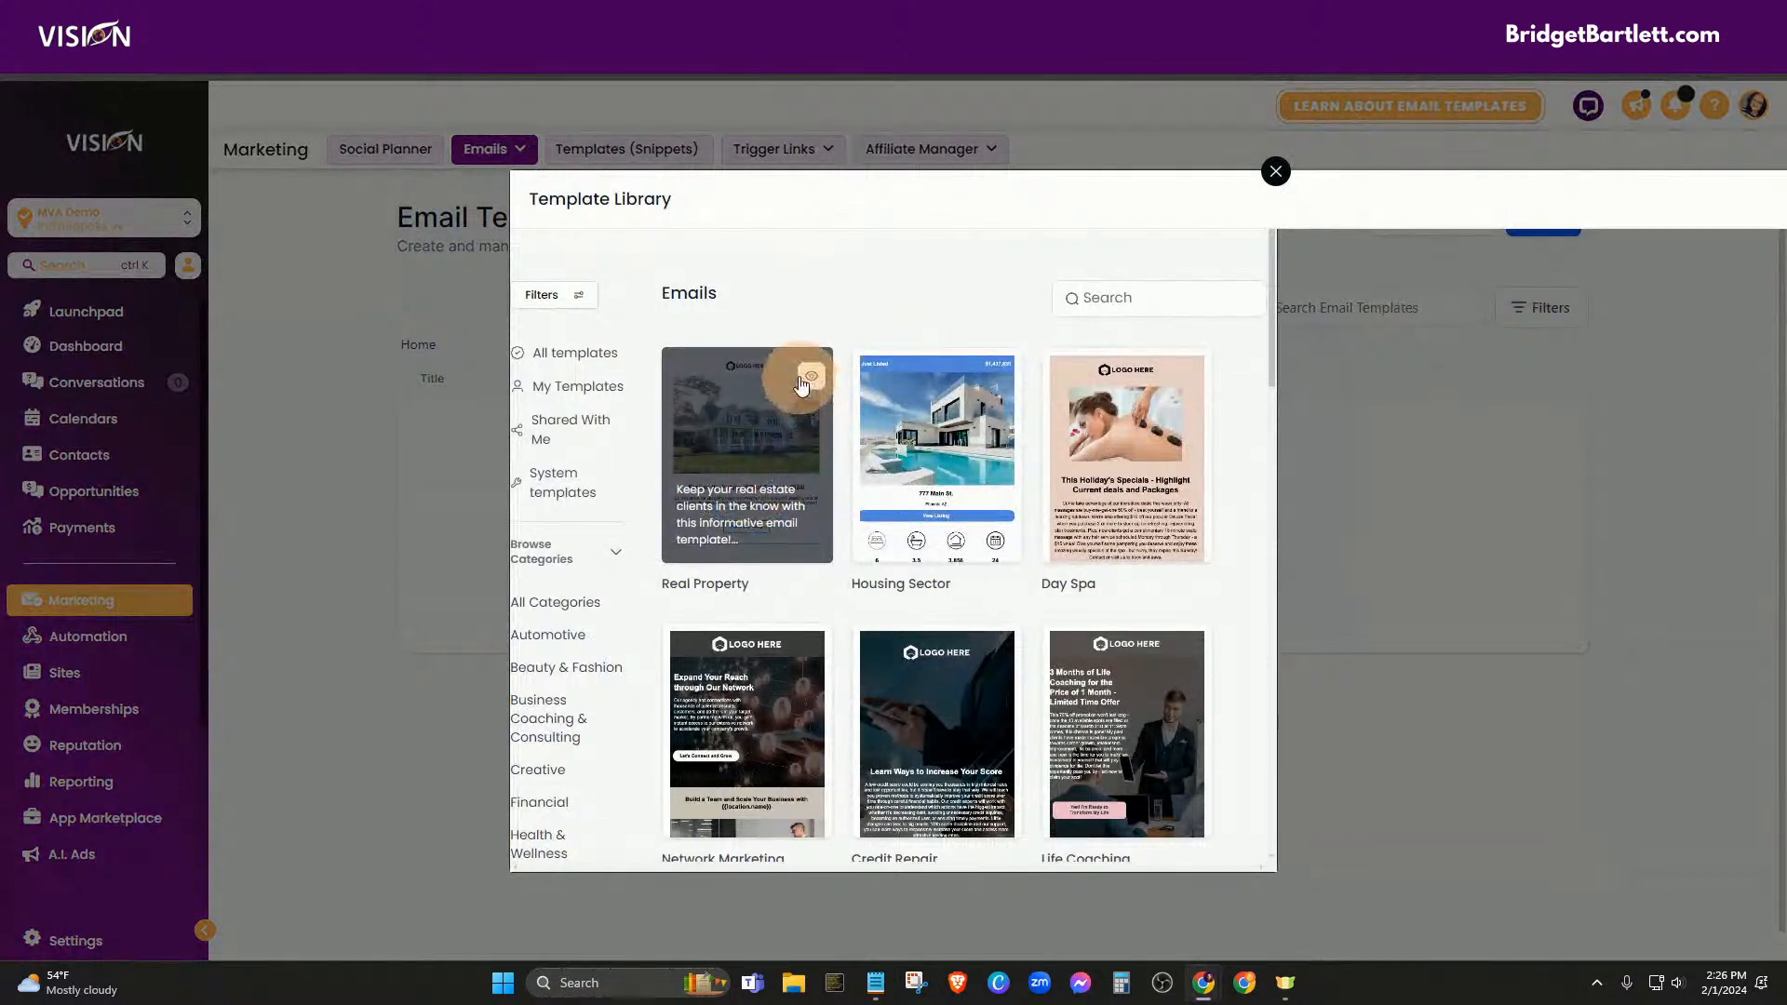
{"action": "left_click", "coordinate": [814, 375]}
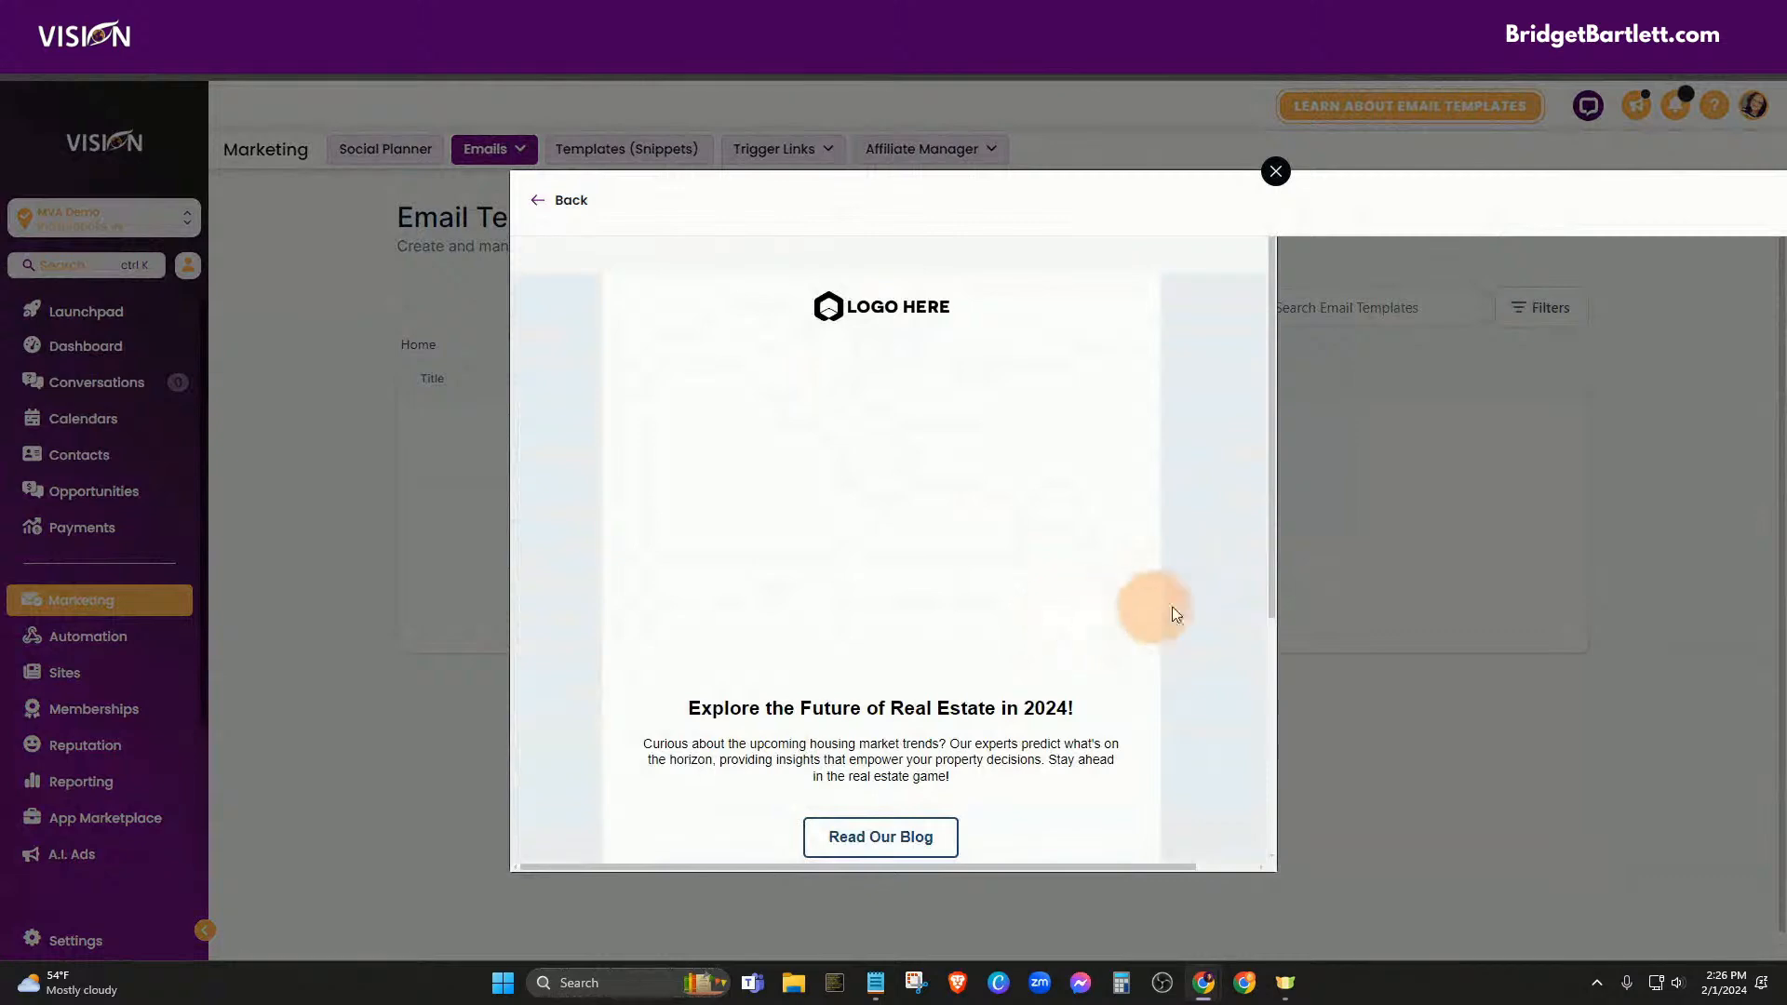
{"action": "scroll", "coordinate": [1182, 610], "scroll_direction": "down", "scroll_amount": 5}
{"action": "scroll", "coordinate": [1231, 678], "scroll_direction": "down", "scroll_amount": 14}
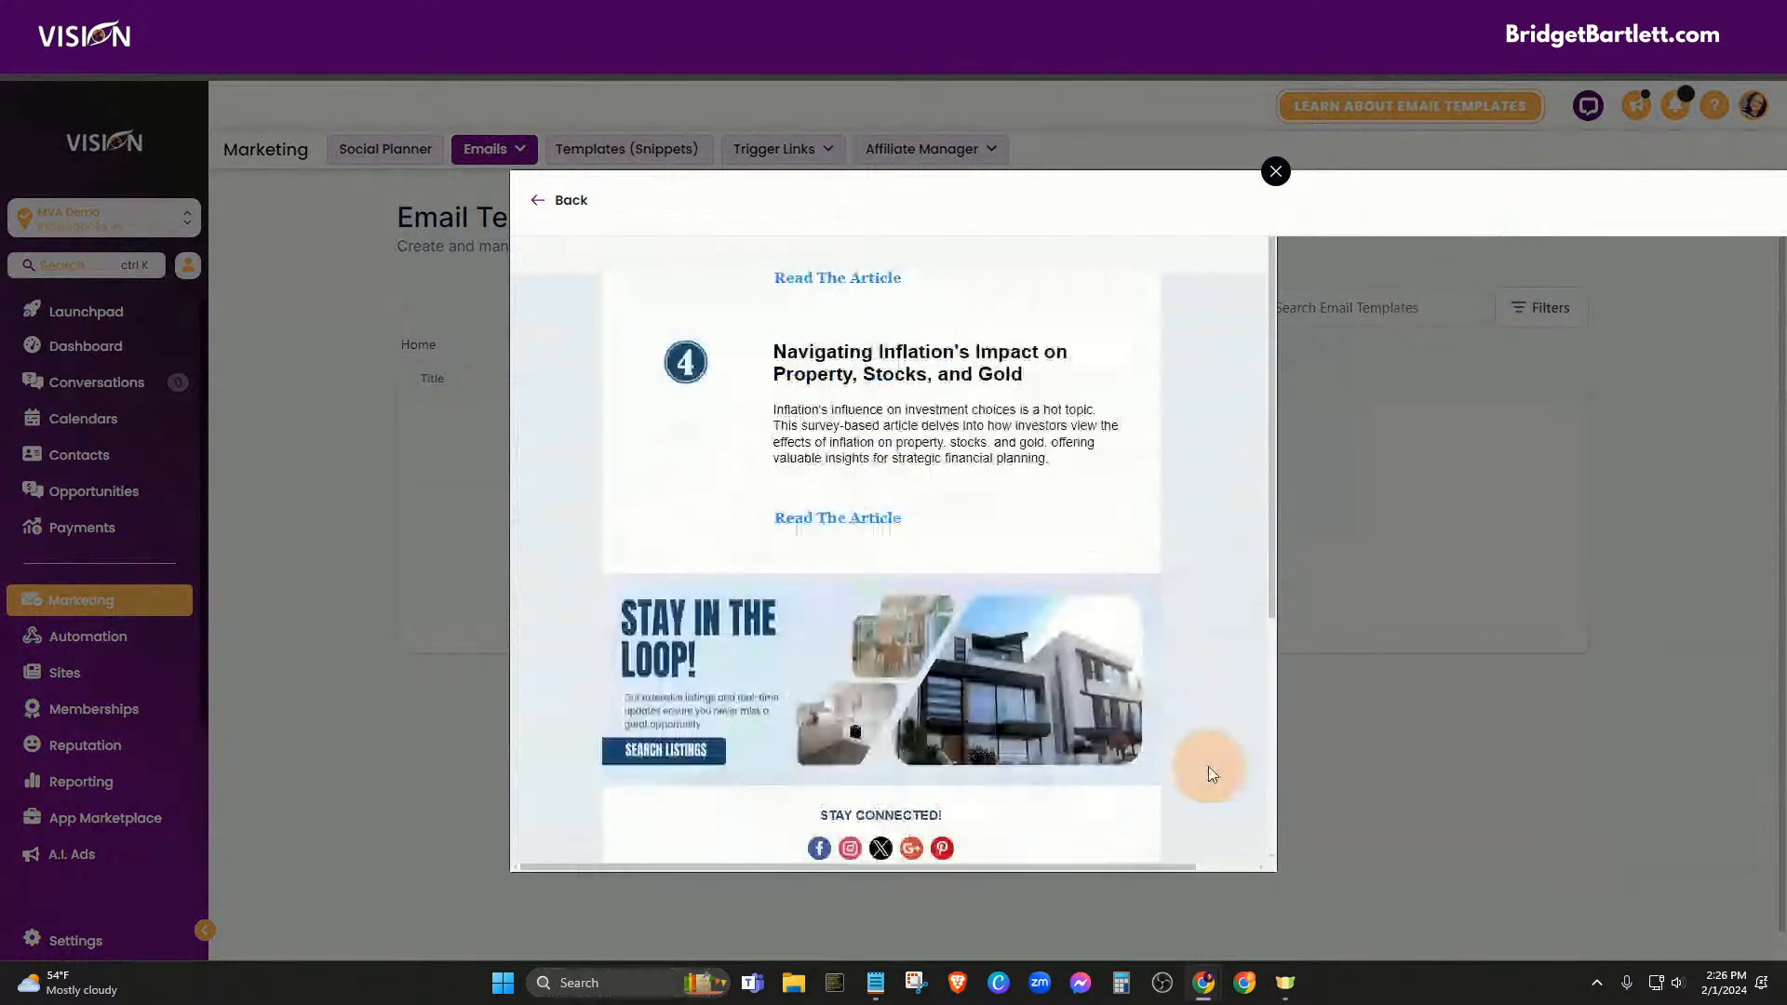
{"action": "scroll", "coordinate": [1177, 772], "scroll_direction": "up", "scroll_amount": 7}
{"action": "scroll", "coordinate": [1164, 652], "scroll_direction": "up", "scroll_amount": 10}
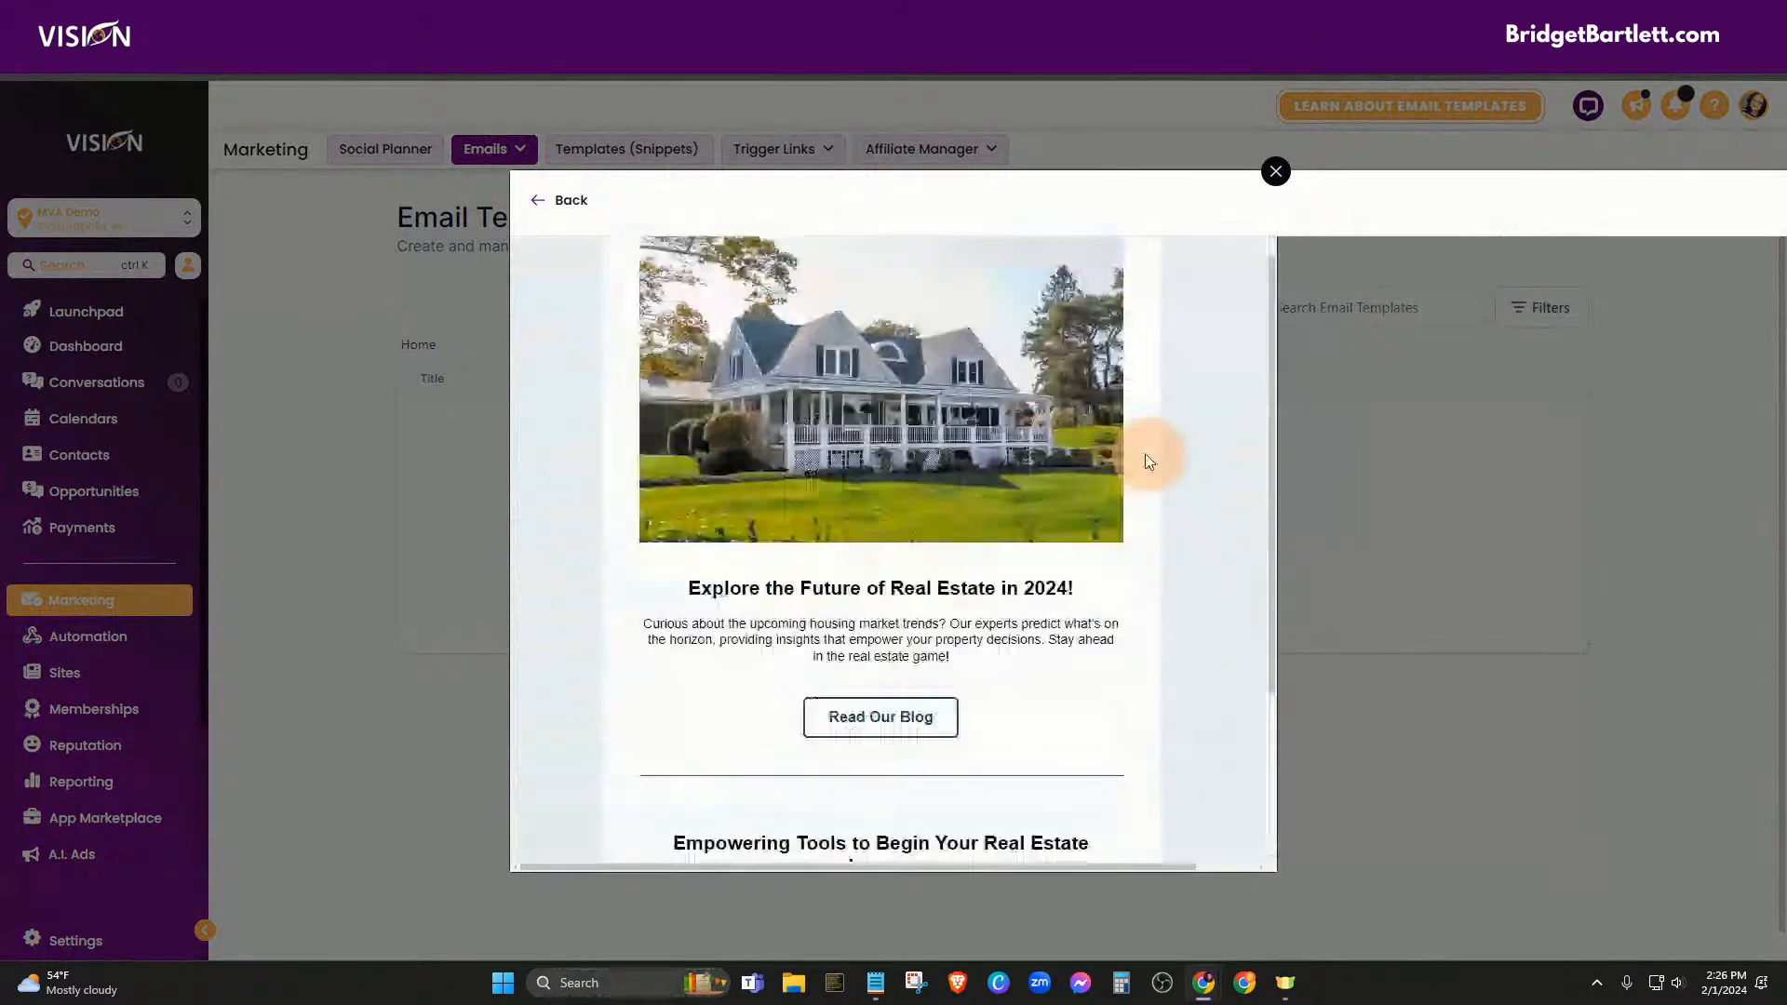
{"action": "scroll", "coordinate": [1149, 461], "scroll_direction": "up", "scroll_amount": 2}
{"action": "left_click", "coordinate": [570, 200]}
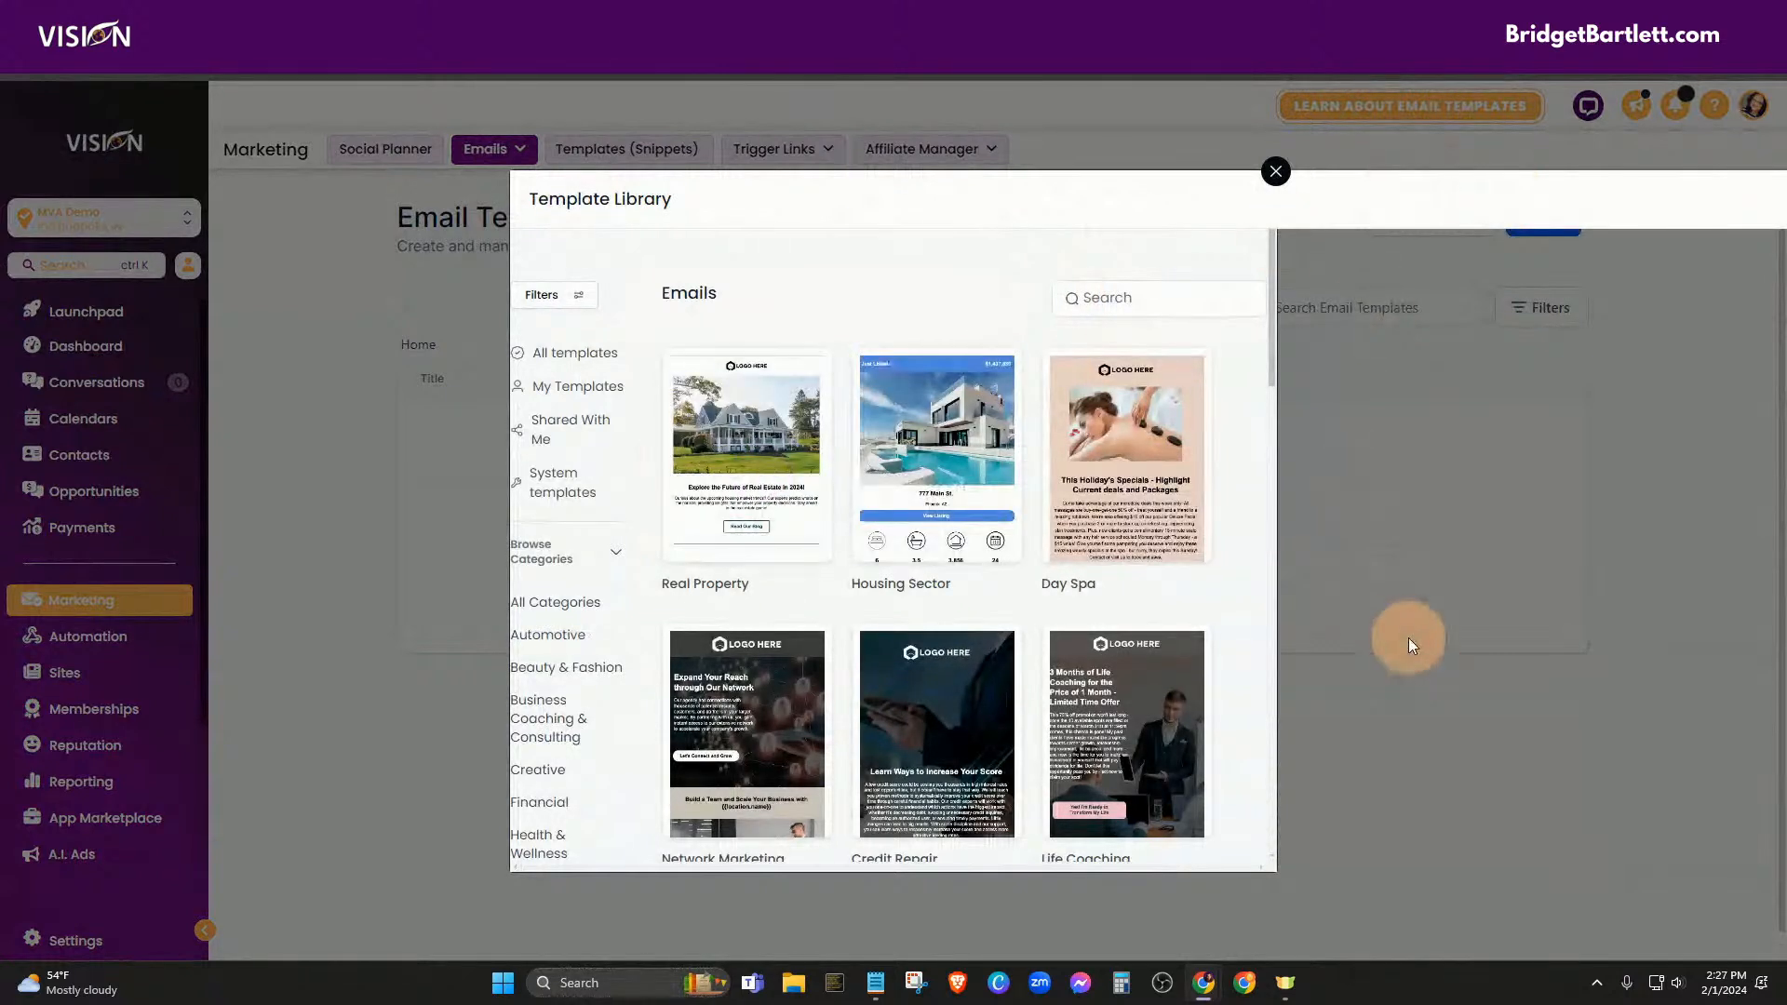
Adjust page zoom, preview Real Property again, then close the template library
{"action": "key", "text": "ctrl+minus"}
{"action": "key", "text": "ctrl+minus"}
{"action": "key", "text": "ctrl+minus"}
{"action": "key", "text": "ctrl+minus"}
{"action": "key", "text": "ctrl+minus"}
{"action": "key", "text": "ctrl+minus"}
{"action": "key", "text": "ctrl+minus"}
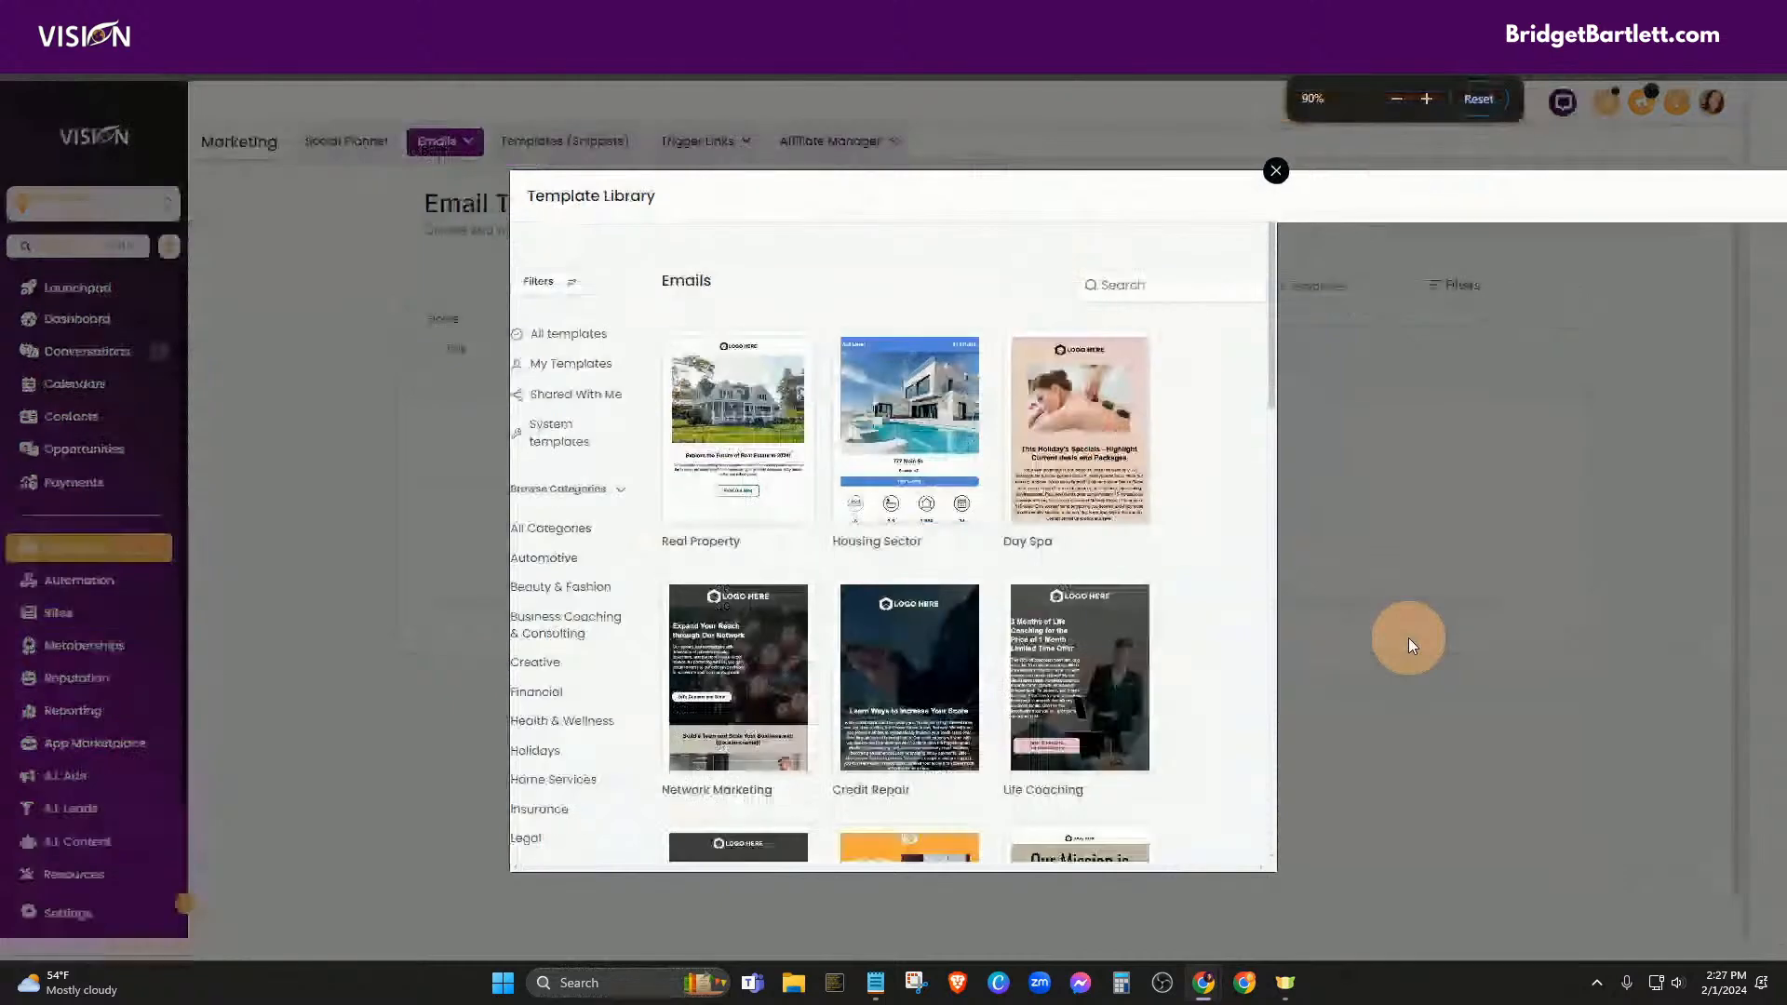
{"action": "key", "text": "ctrl+plus"}
{"action": "key", "text": "ctrl+plus"}
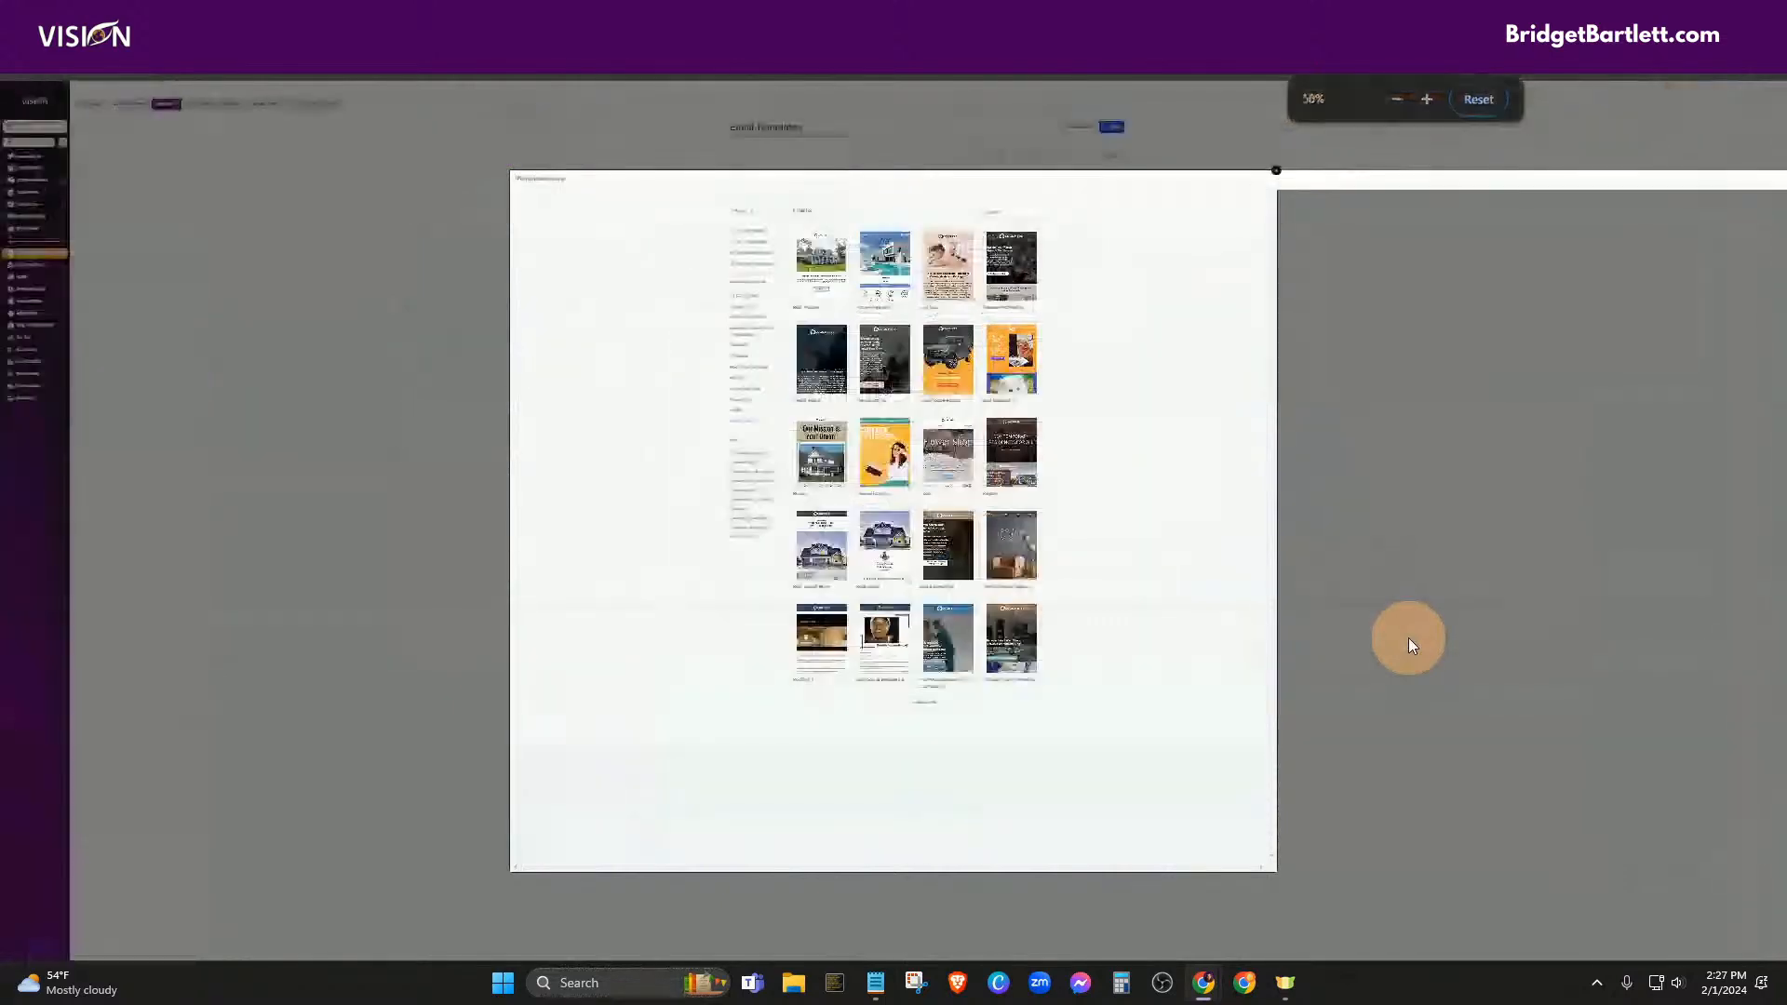
{"action": "key", "text": "ctrl+plus"}
{"action": "key", "text": "ctrl+plus"}
{"action": "key", "text": "ctrl+plus"}
{"action": "key", "text": "ctrl+plus"}
{"action": "key", "text": "ctrl+plus"}
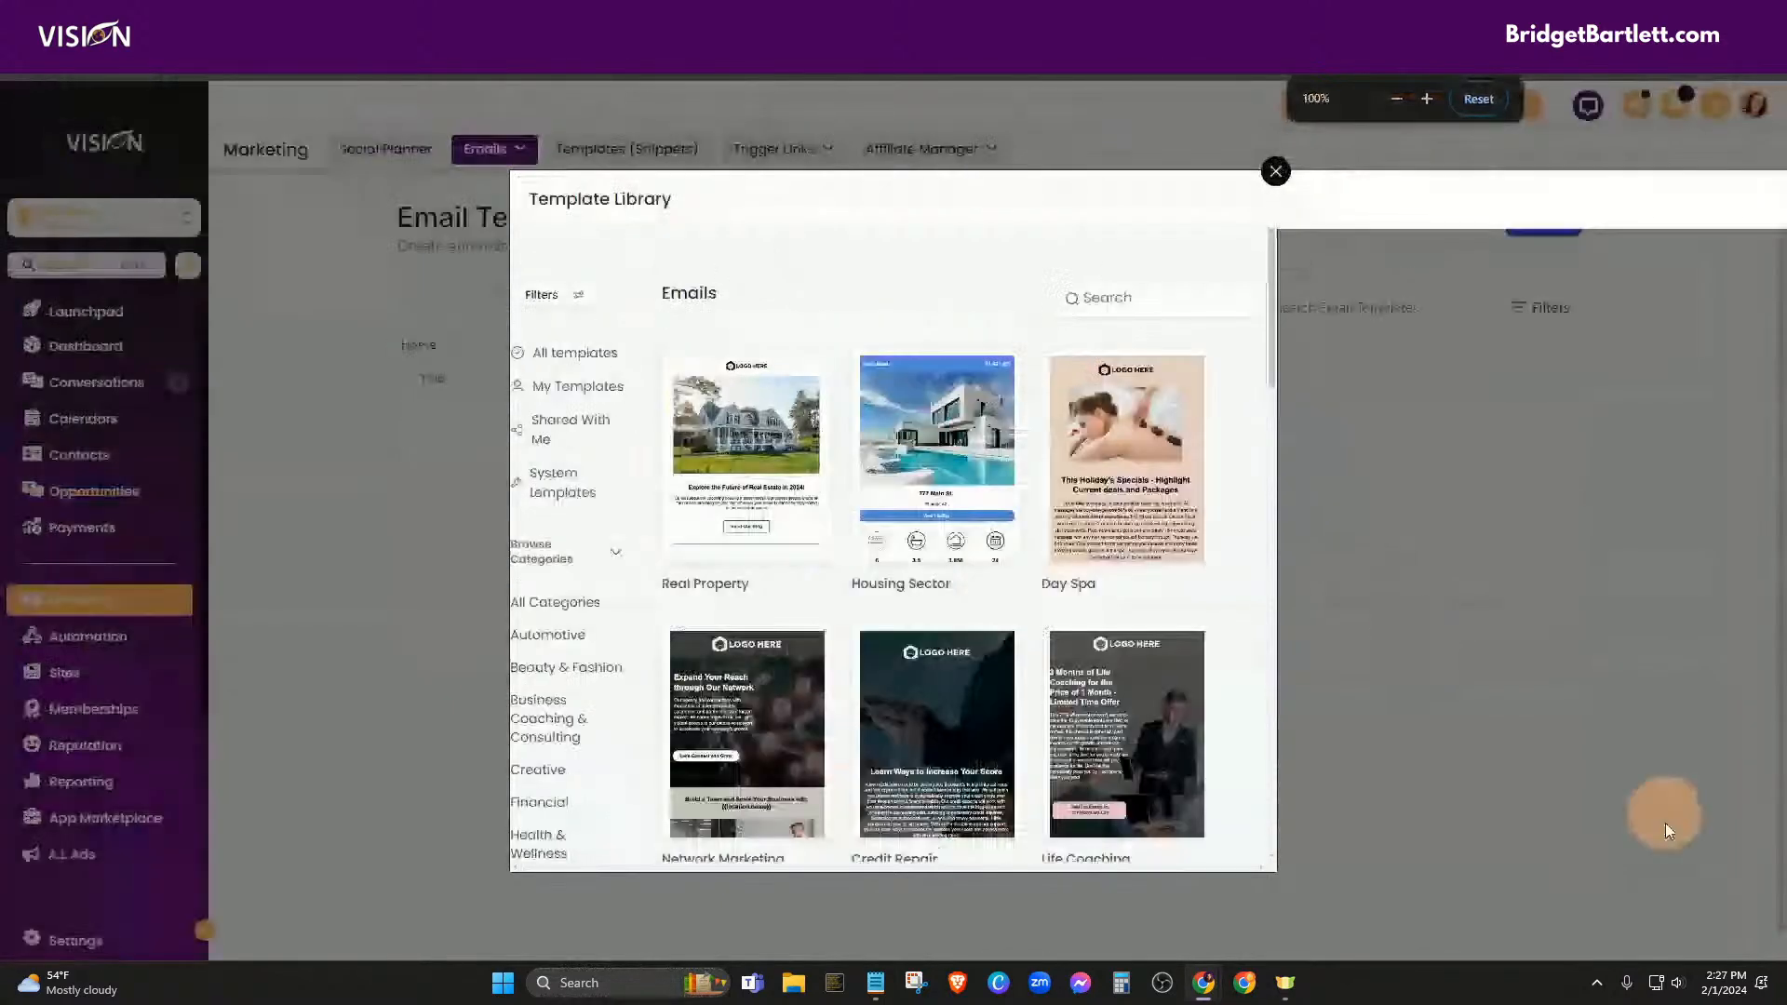
{"action": "left_click", "coordinate": [809, 374]}
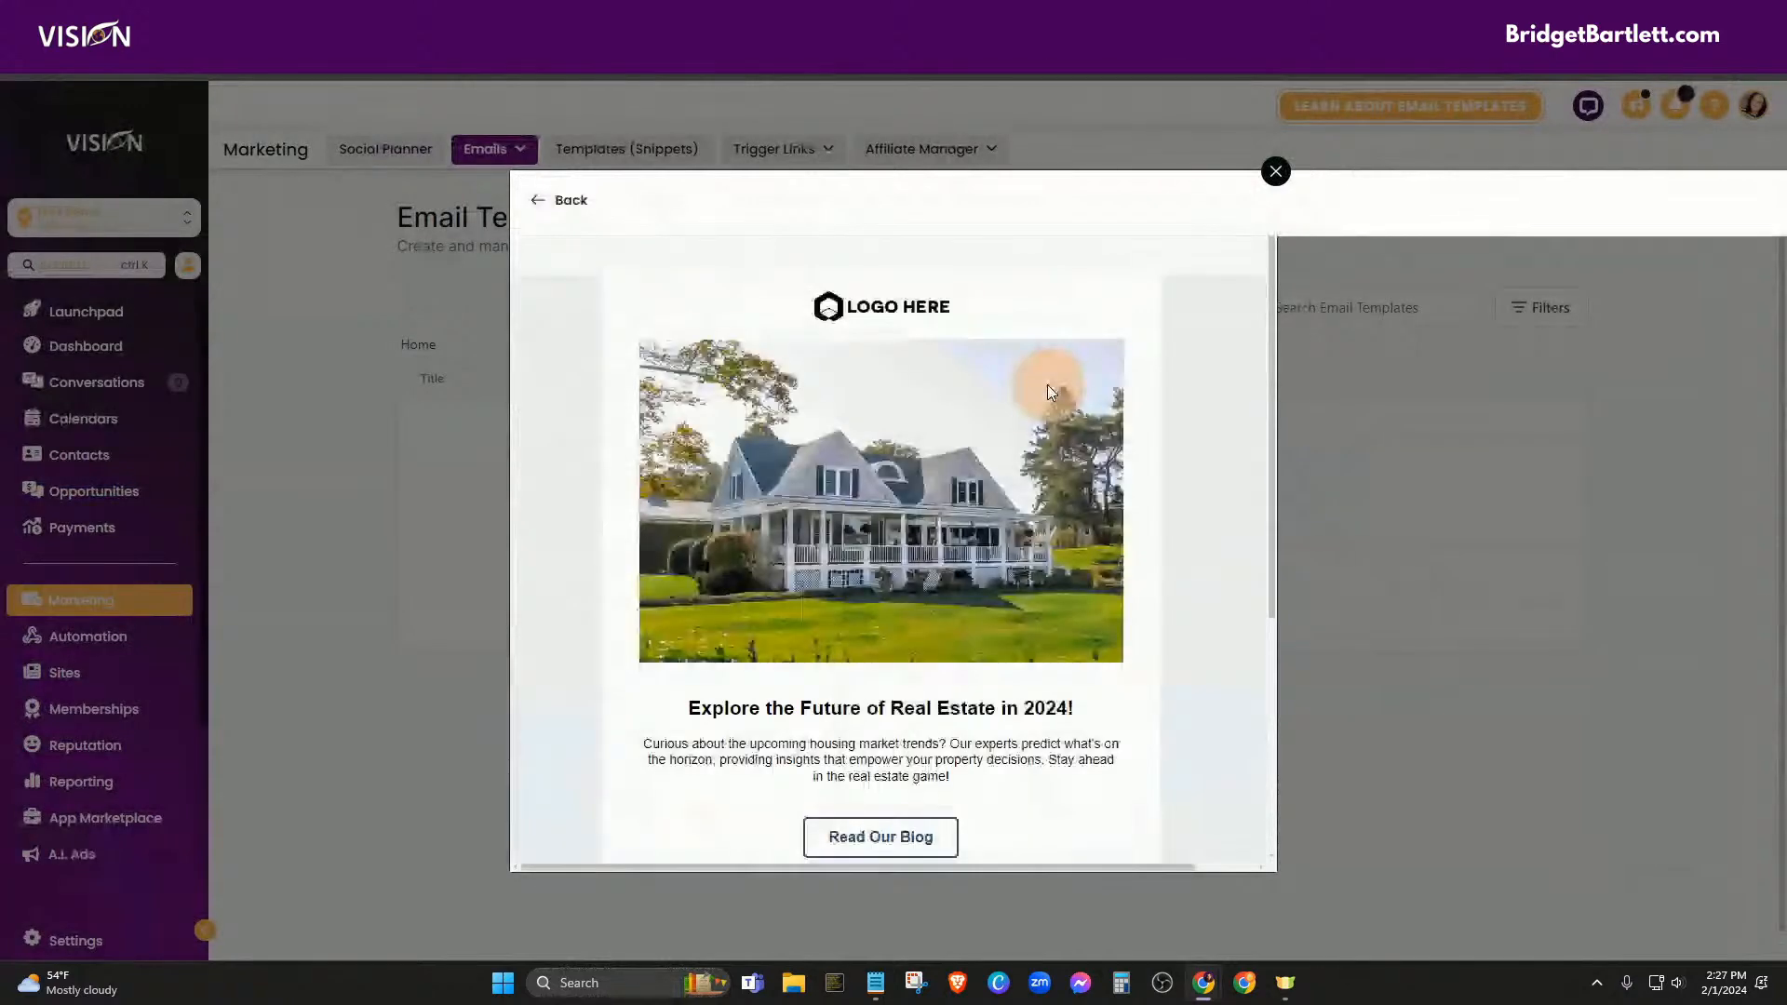
{"action": "scroll", "coordinate": [1117, 650], "scroll_direction": "down", "scroll_amount": 10}
{"action": "scroll", "coordinate": [1117, 649], "scroll_direction": "up", "scroll_amount": 10}
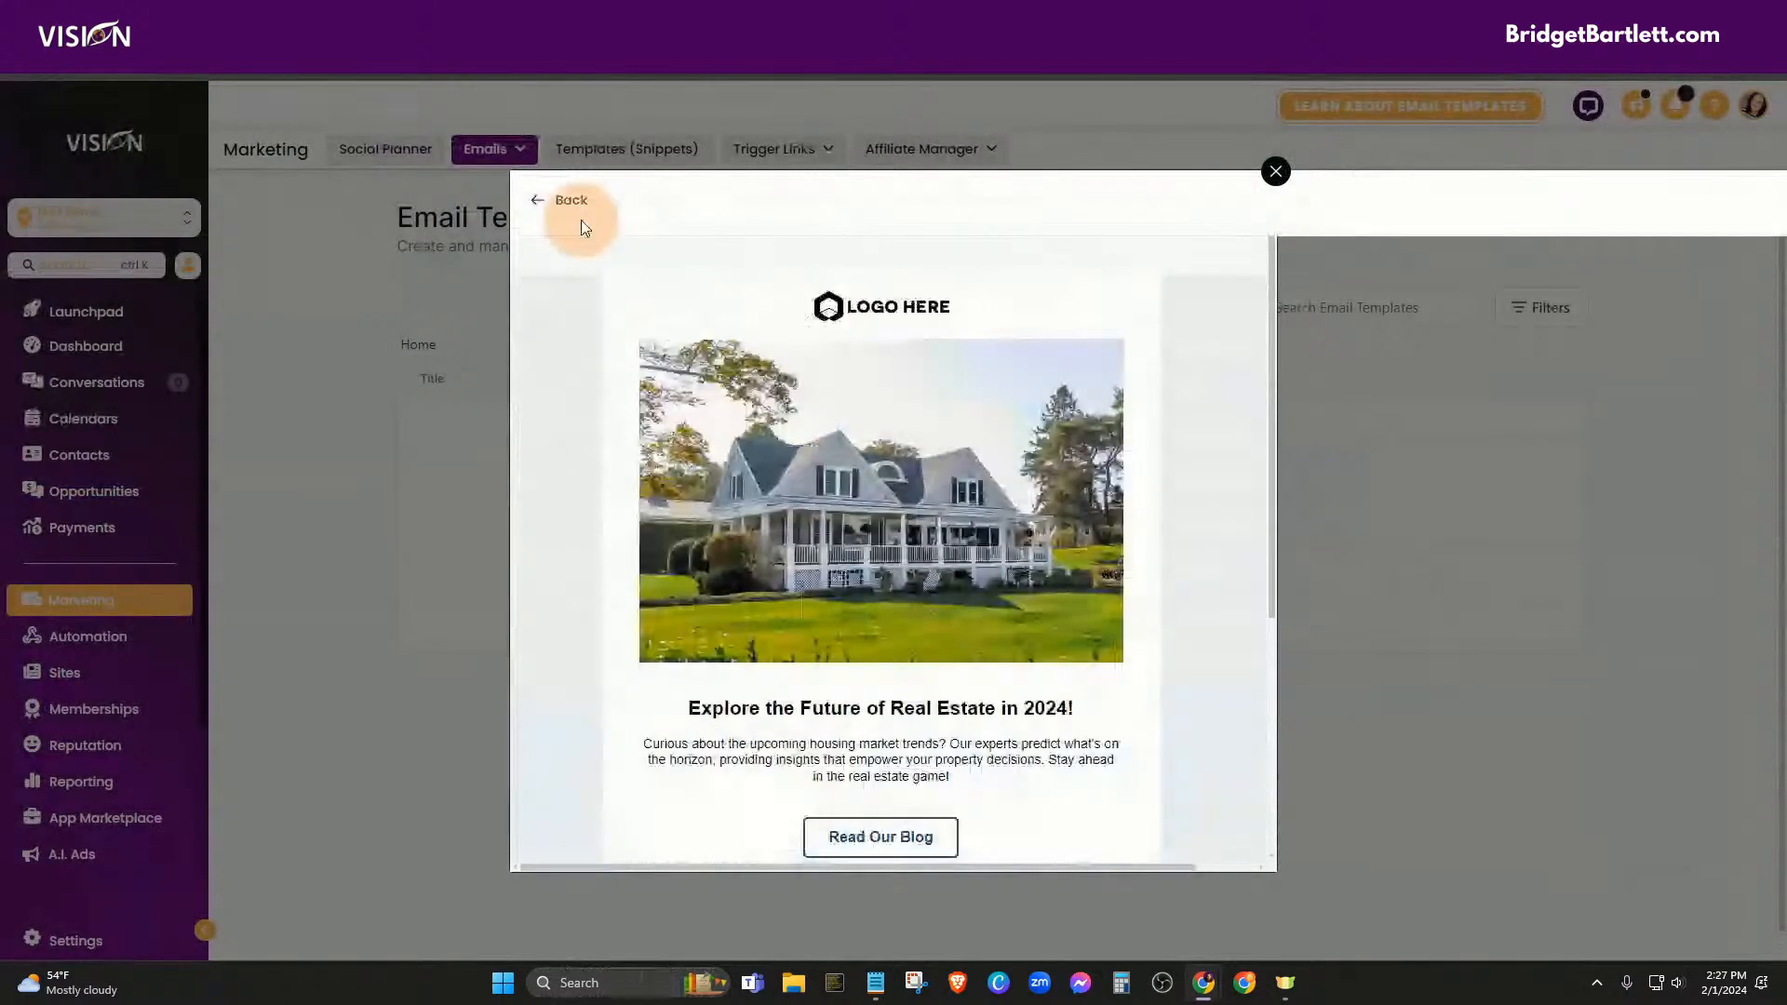
{"action": "left_click", "coordinate": [569, 201]}
{"action": "left_click", "coordinate": [1275, 171]}
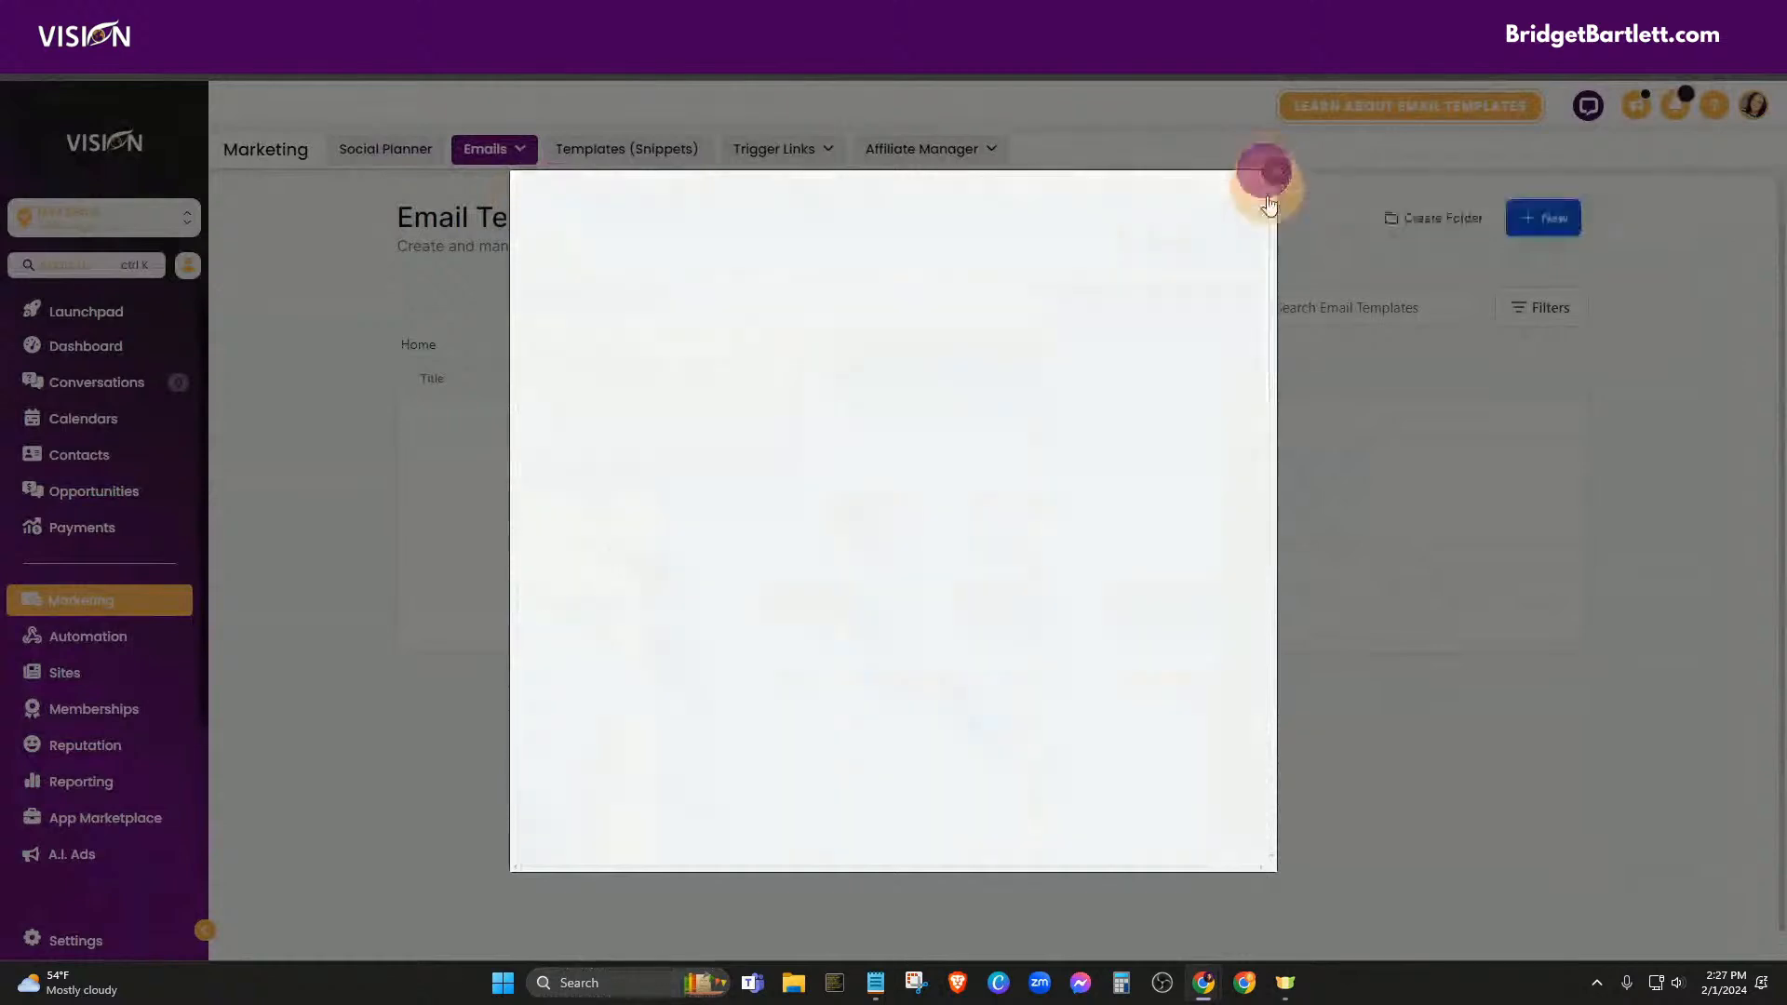
Start a new blank email template in the Design Editor
{"action": "left_click", "coordinate": [1543, 218]}
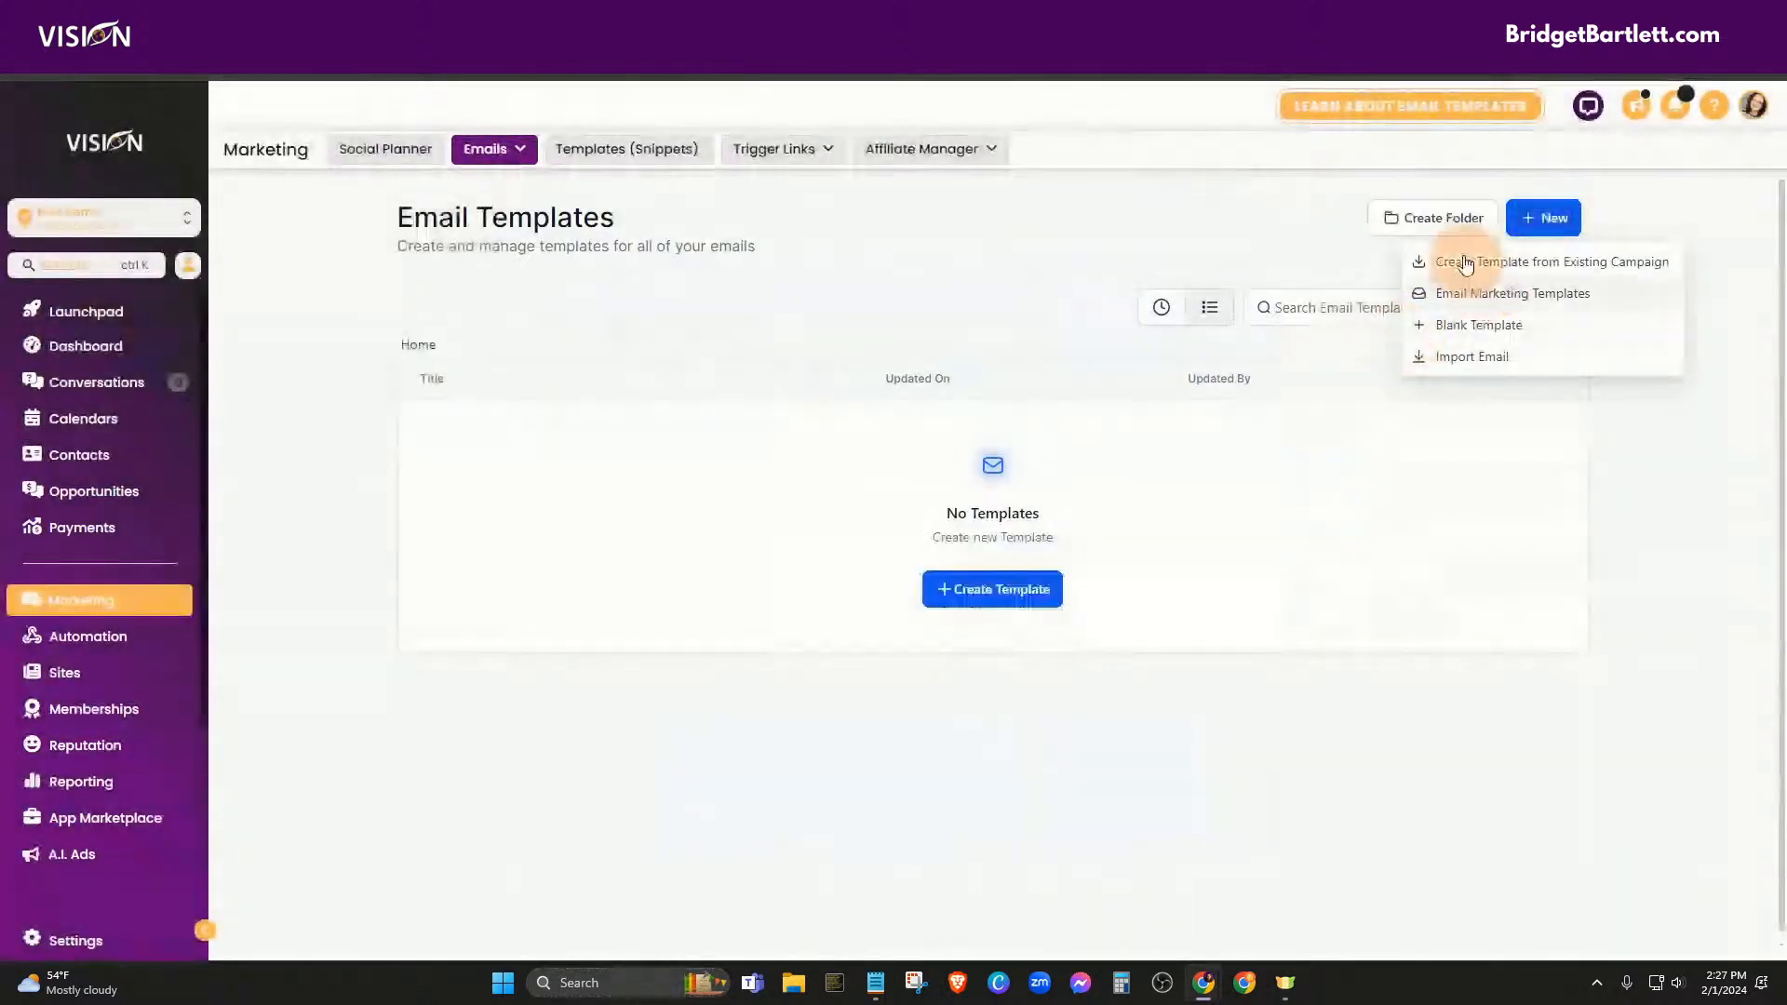
{"action": "left_click", "coordinate": [1415, 325]}
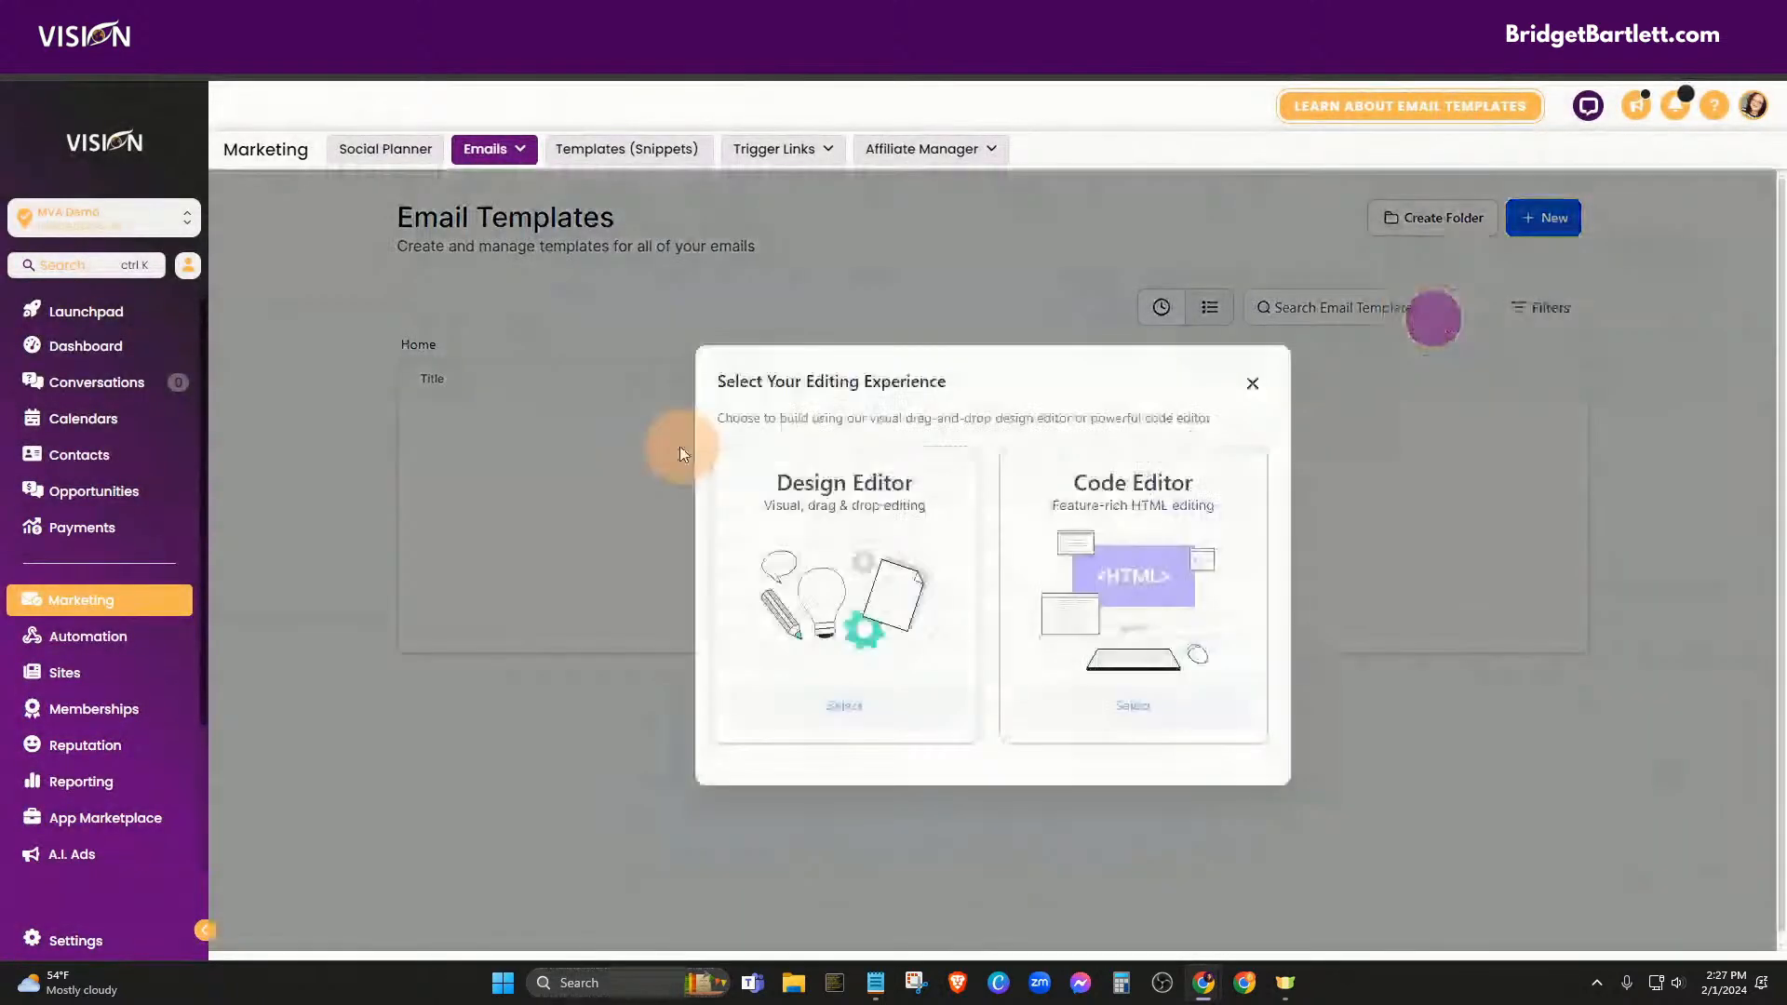
{"action": "left_click", "coordinate": [850, 712]}
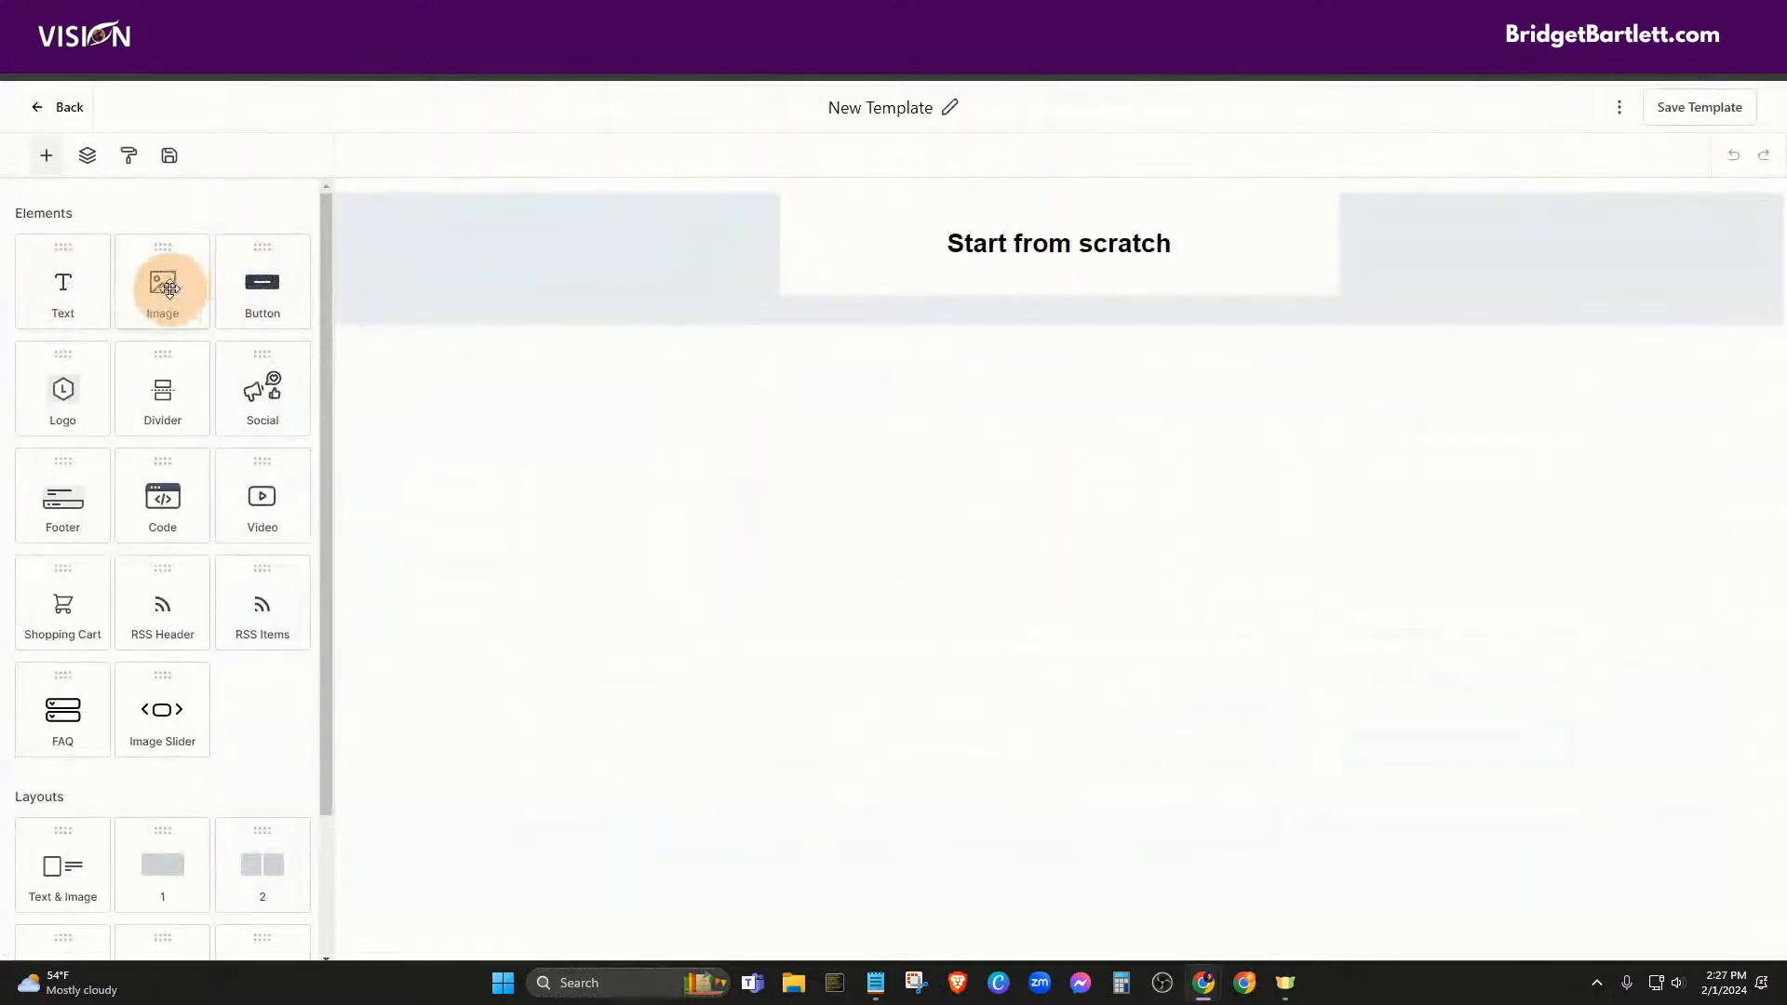
Add an image block above Start from scratch using logo 150×100.png from the media library
{"action": "left_click_drag", "start_coordinate": [162, 279], "coordinate": [1057, 372]}
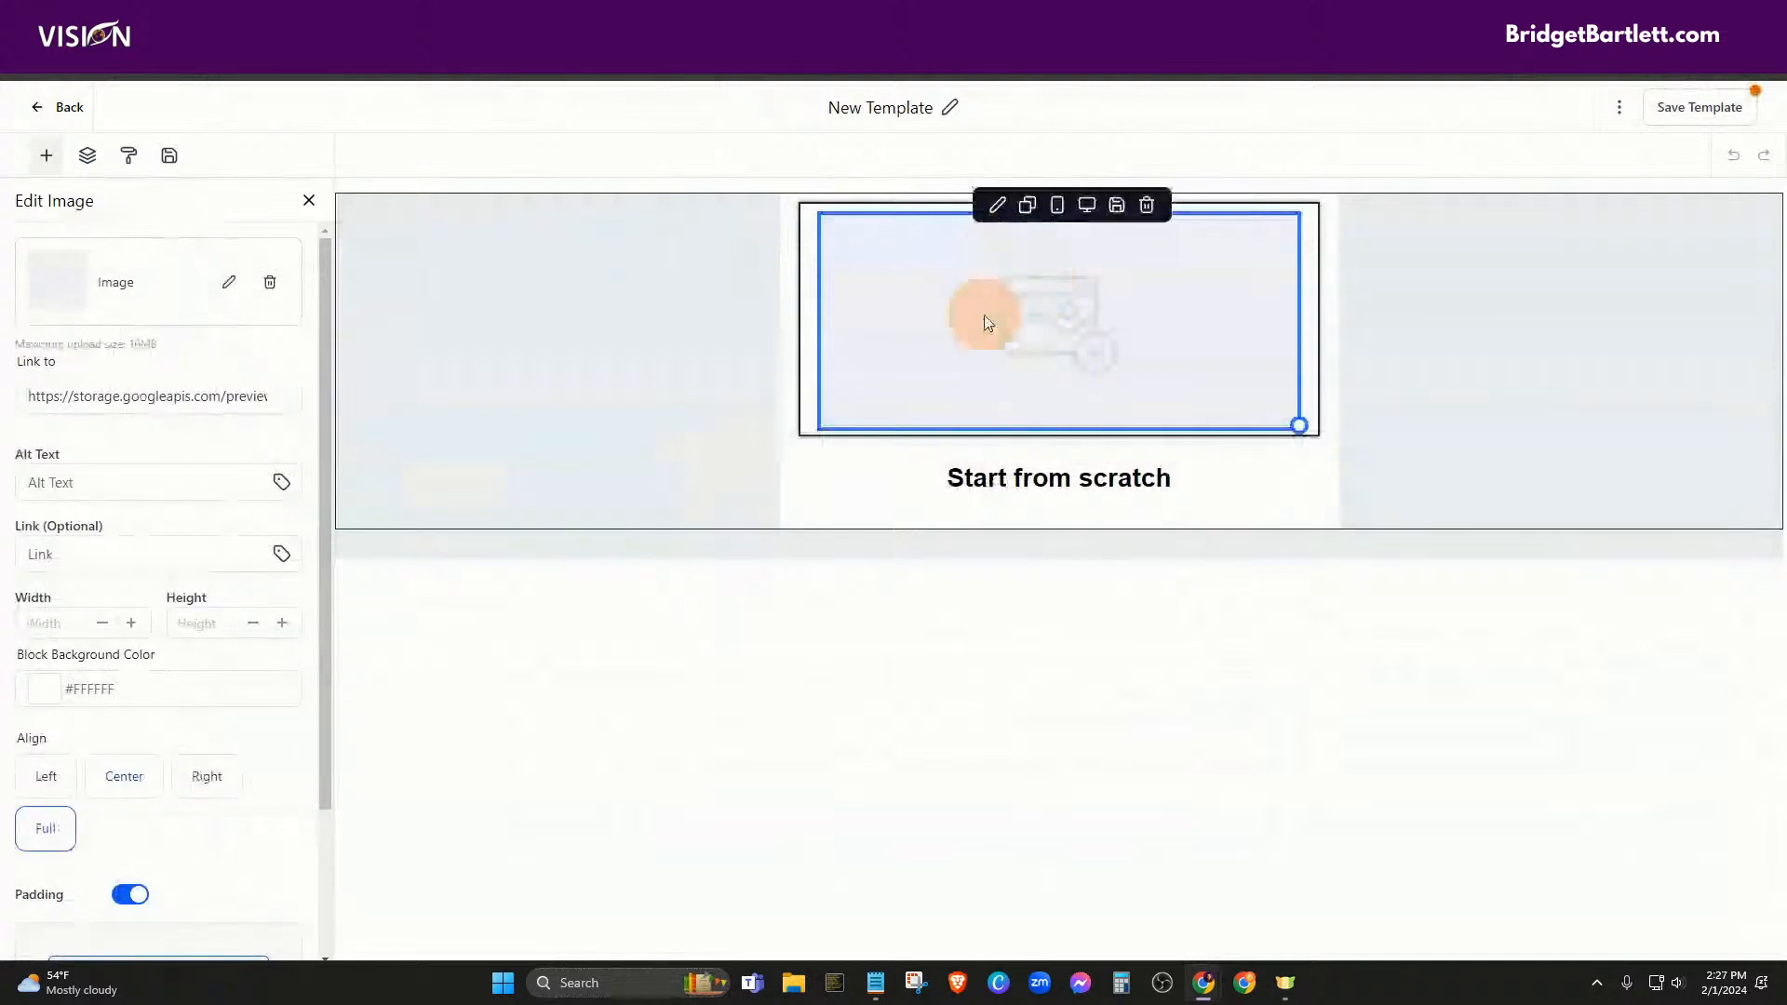
{"action": "left_click", "coordinate": [229, 281]}
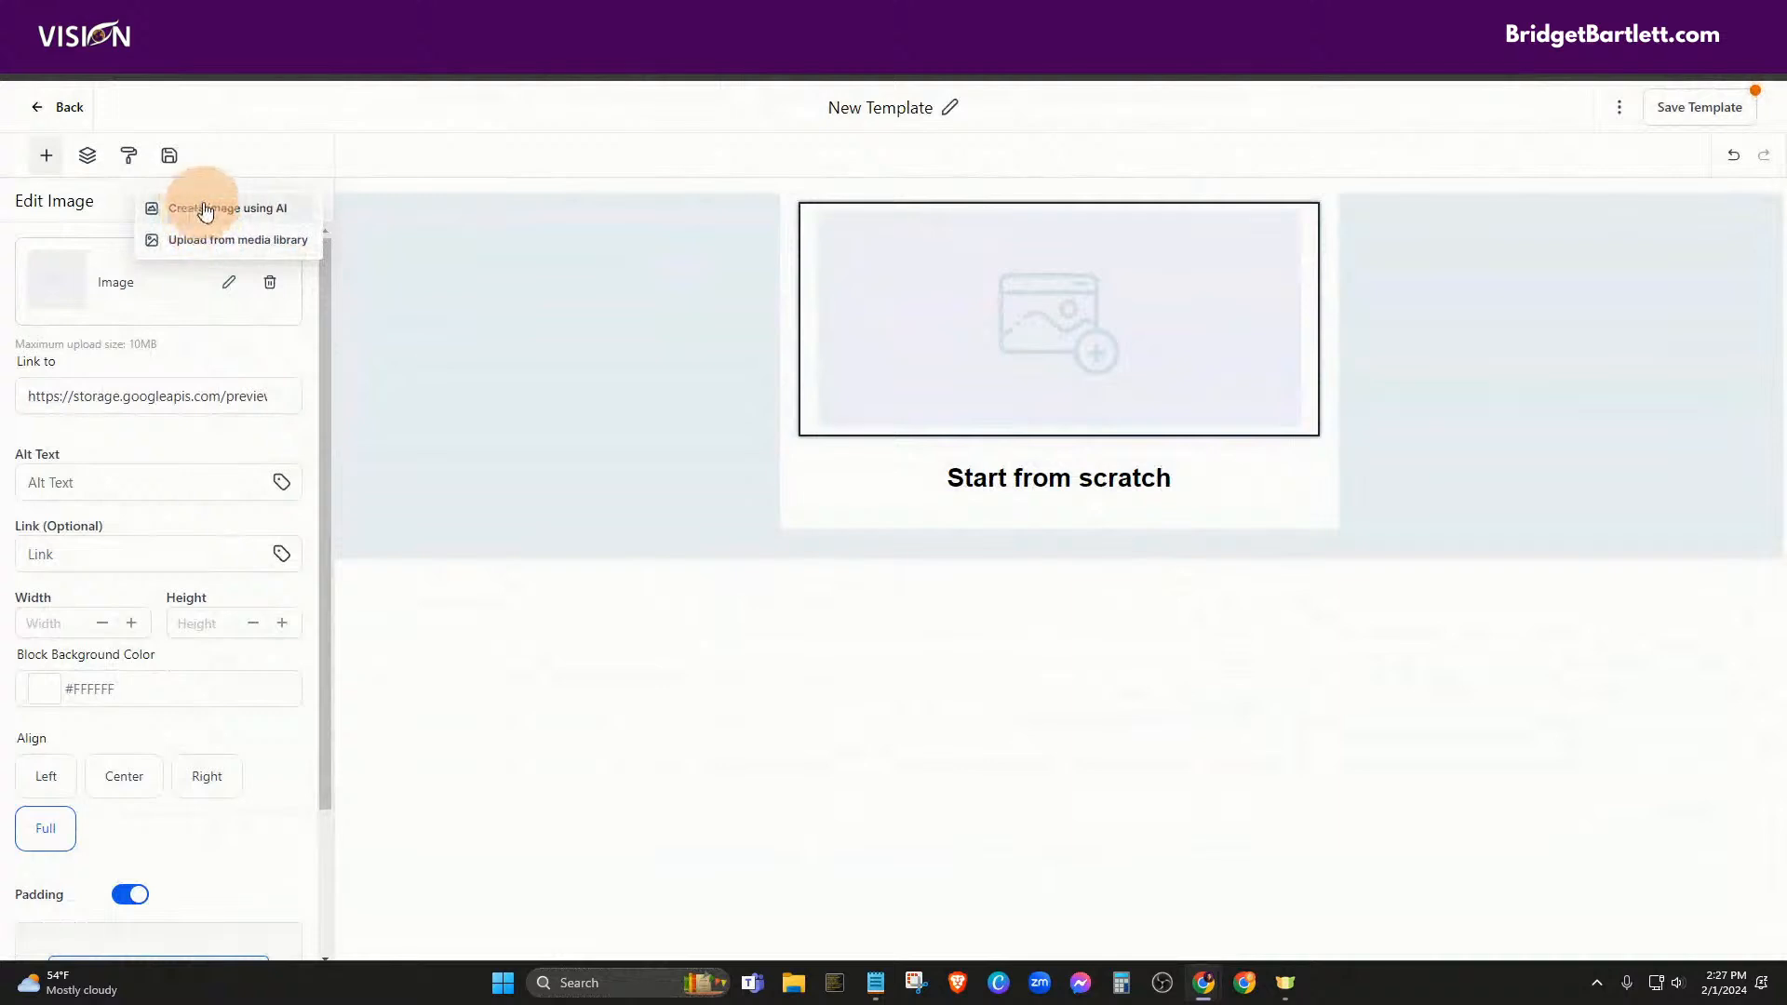
{"action": "left_click", "coordinate": [200, 240]}
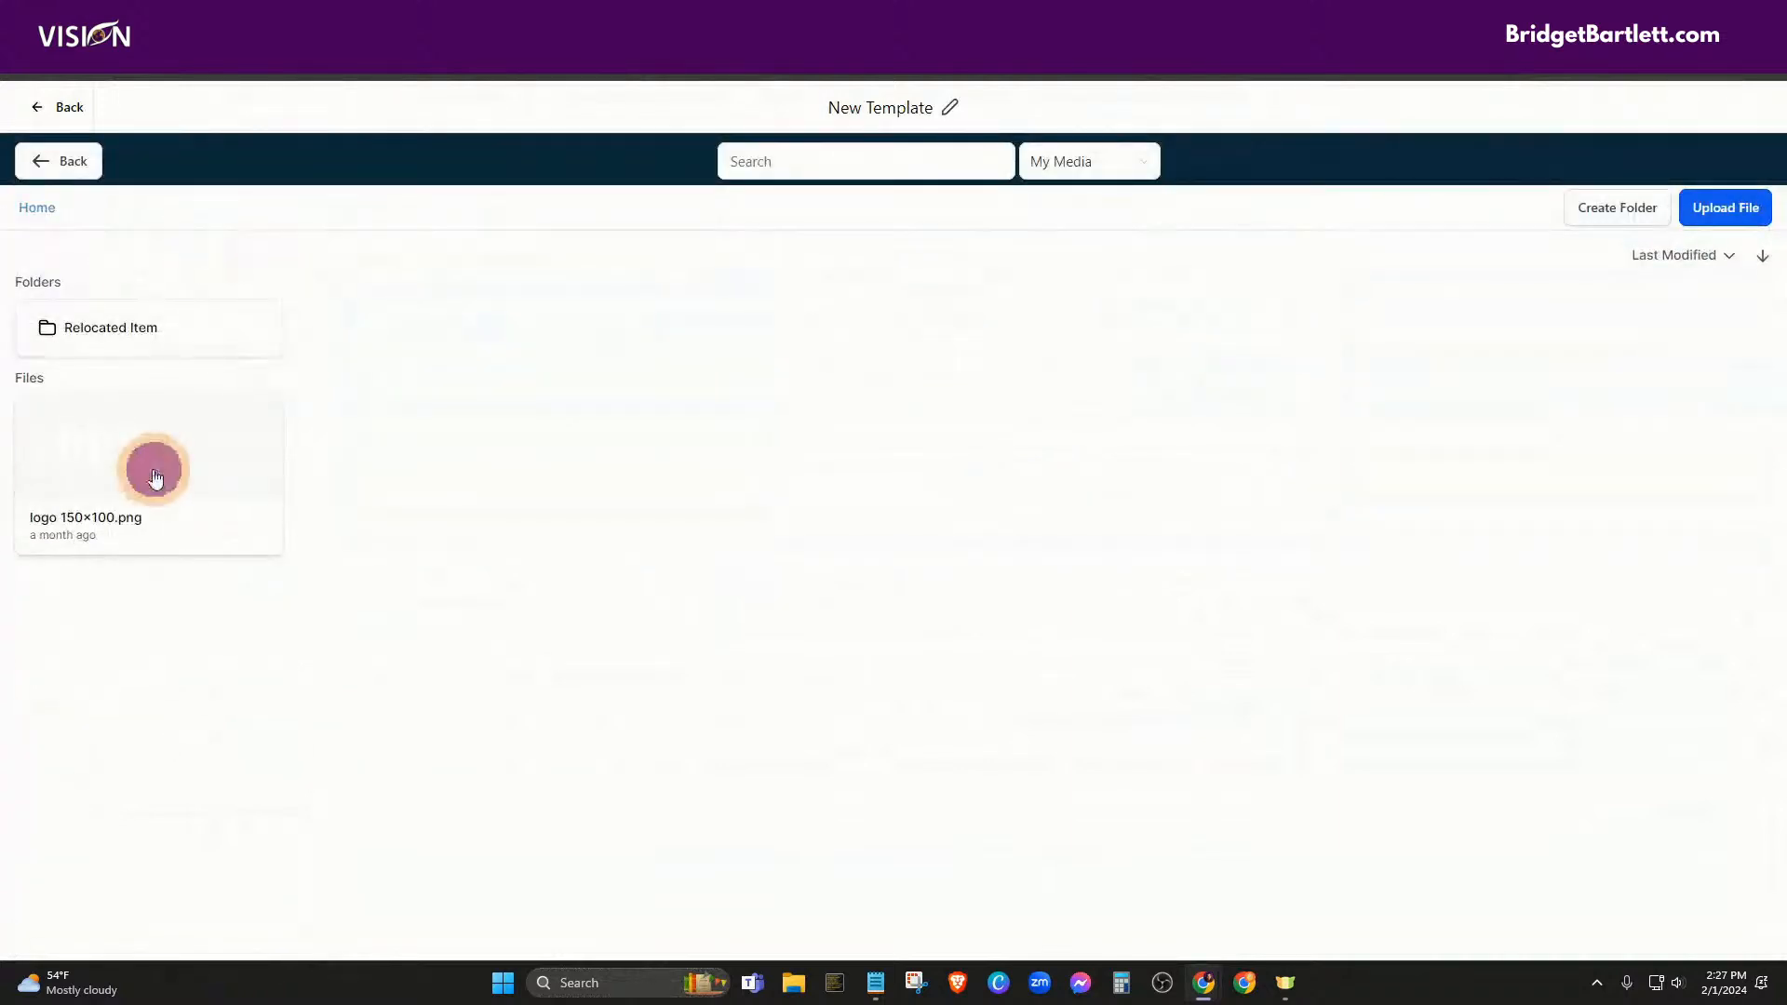
{"action": "left_click", "coordinate": [131, 434]}
{"action": "left_click", "coordinate": [135, 443]}
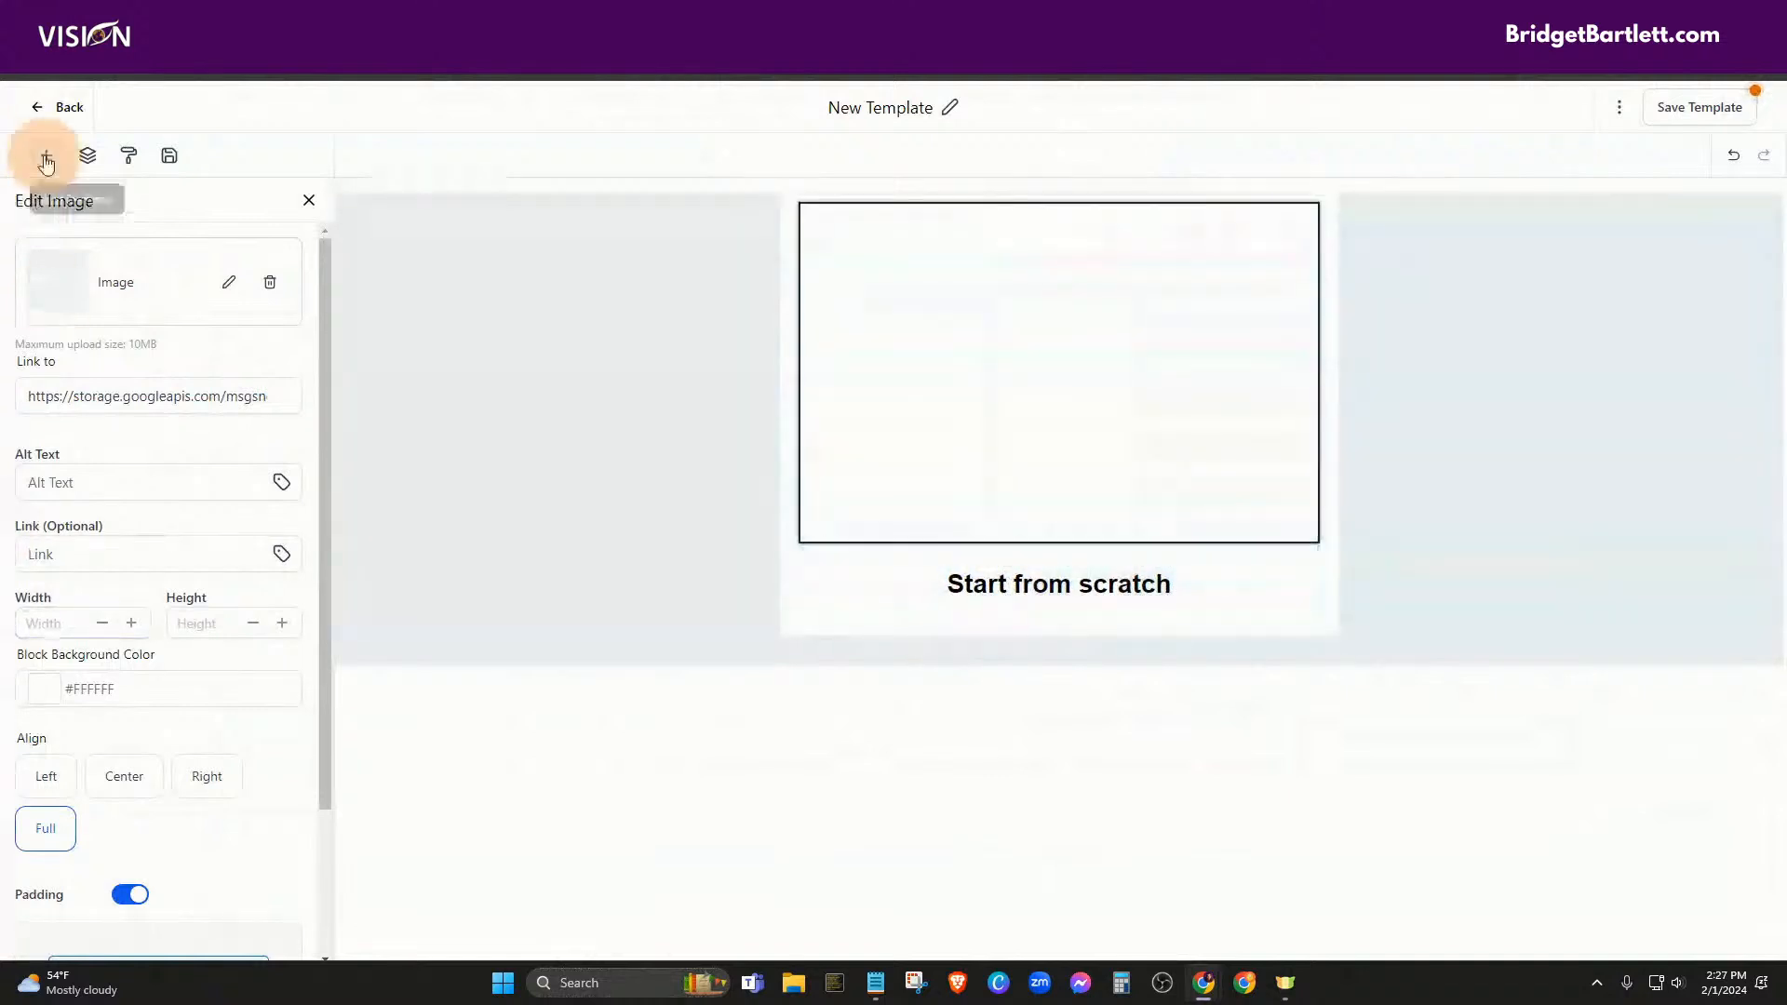
Add a footer below Start from scratch and a two-column layout beneath it
{"action": "left_click", "coordinate": [45, 160]}
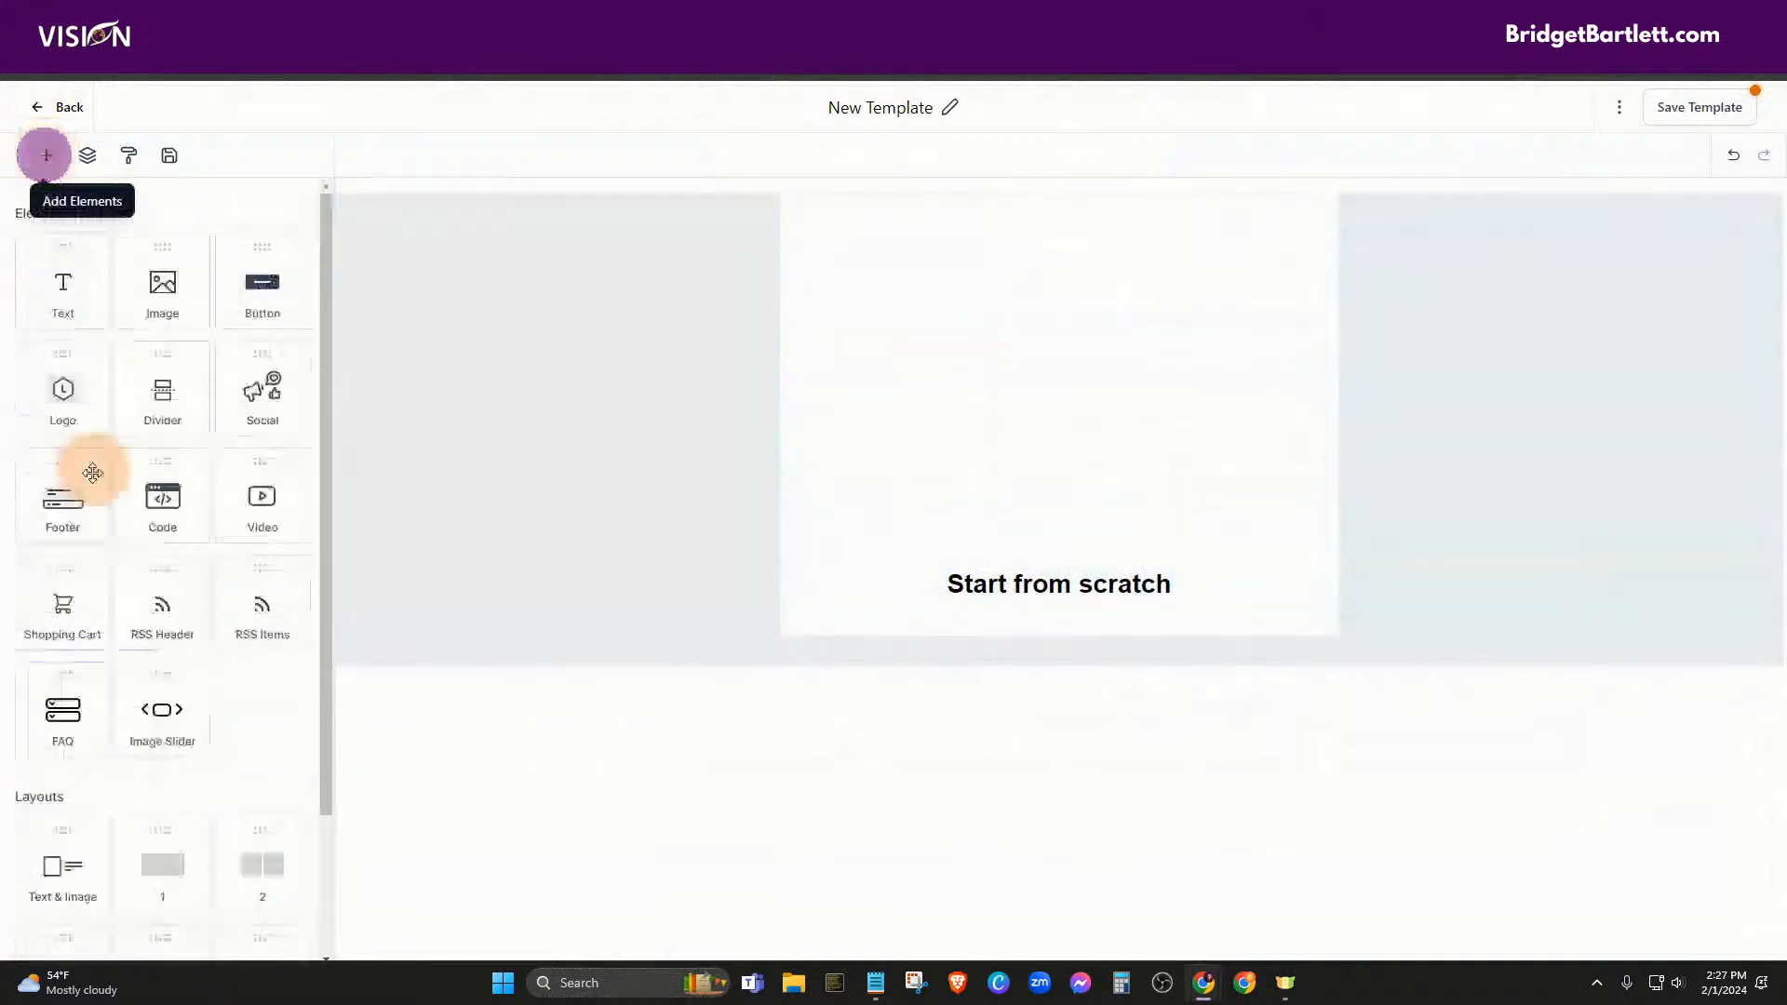
{"action": "scroll", "coordinate": [137, 583], "scroll_direction": "down", "scroll_amount": 2}
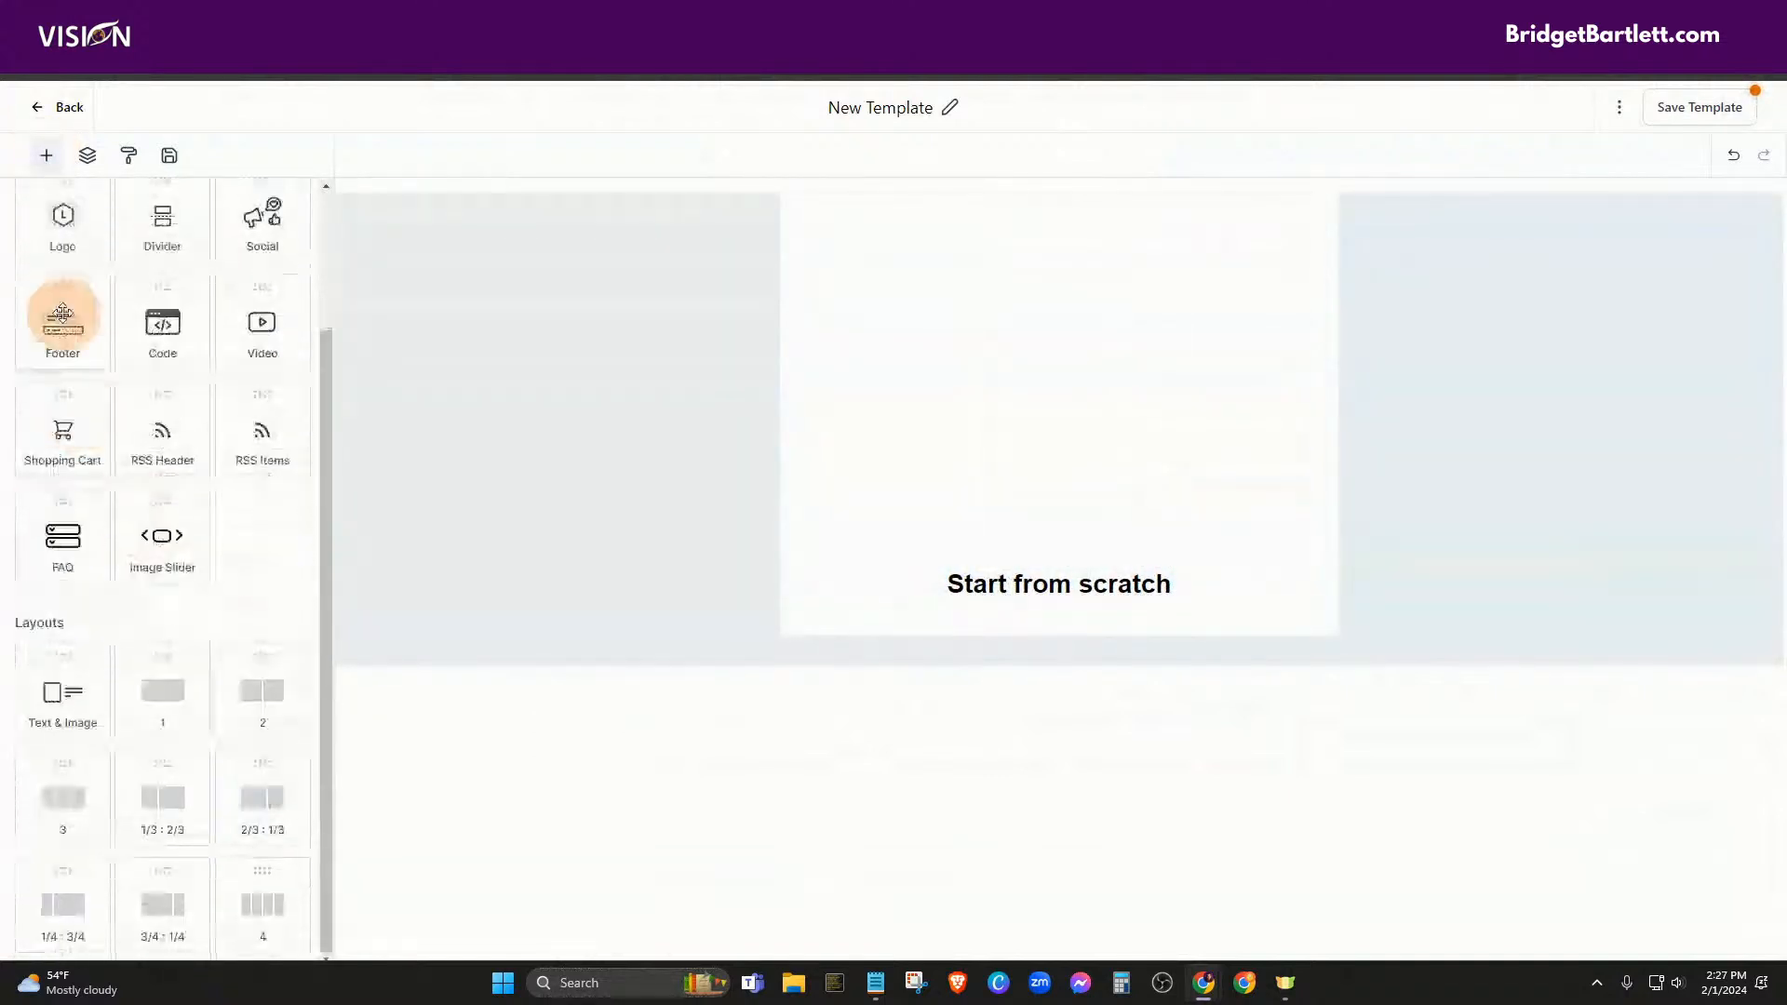
{"action": "left_click_drag", "start_coordinate": [56, 321], "coordinate": [1241, 693]}
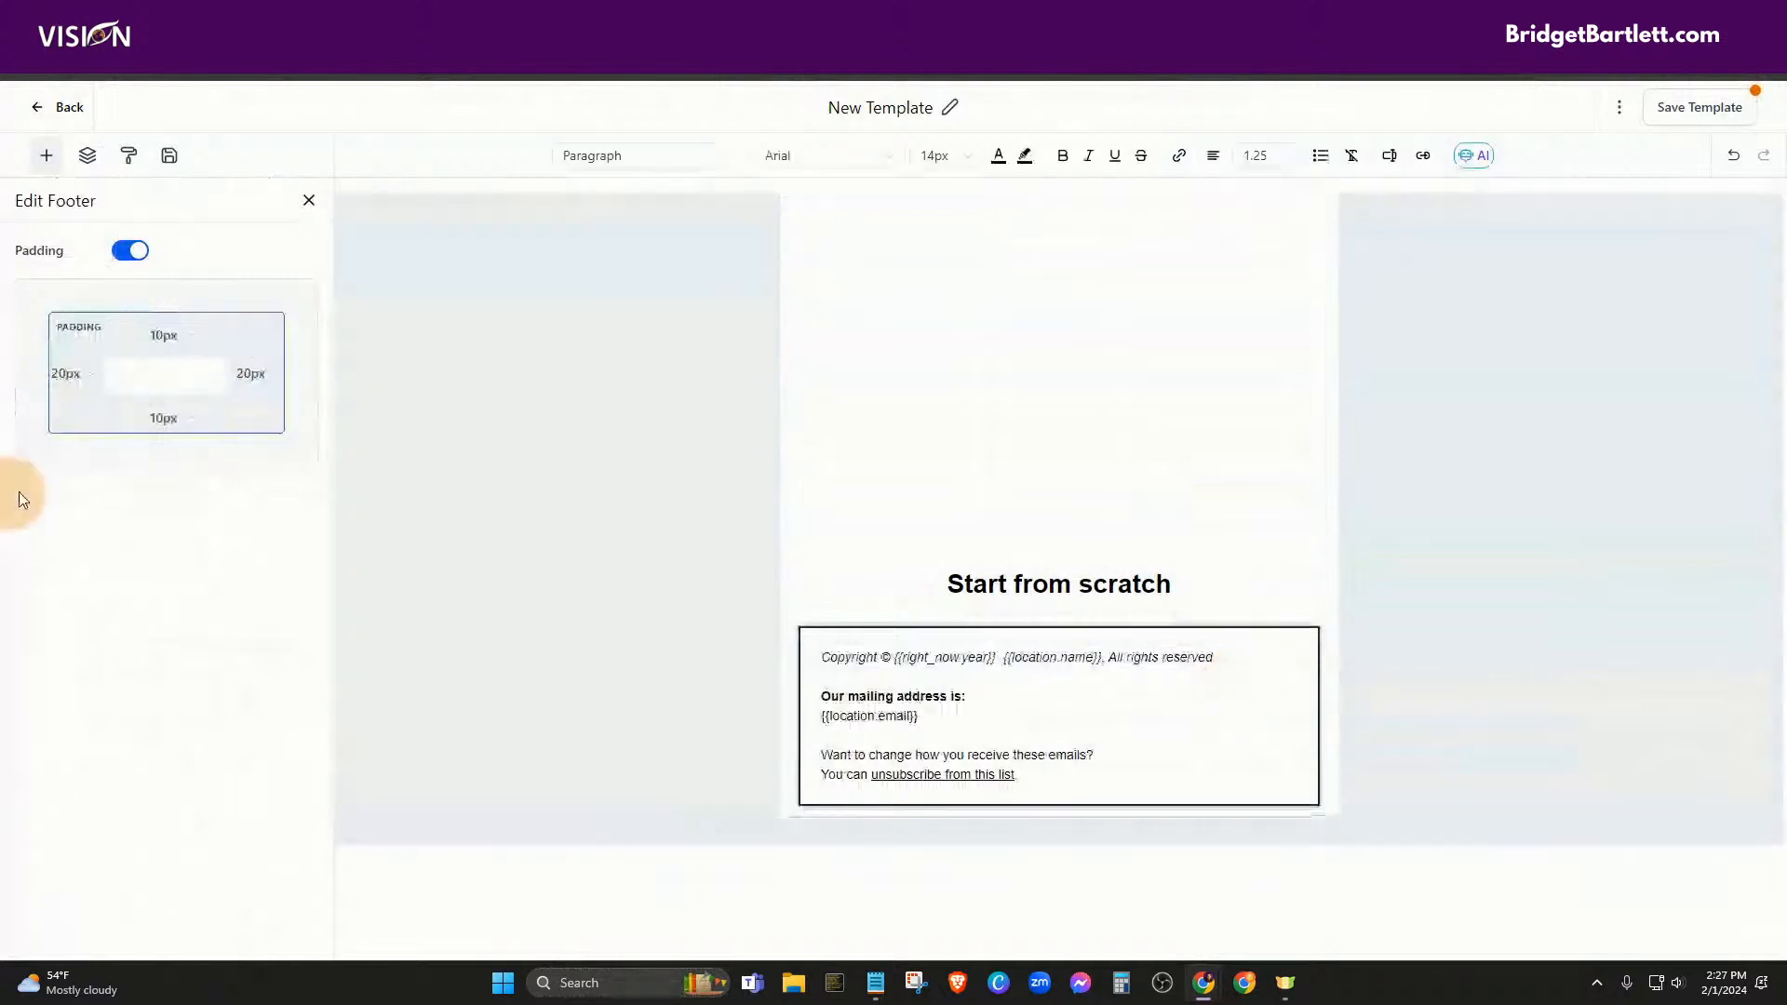
{"action": "left_click", "coordinate": [46, 160]}
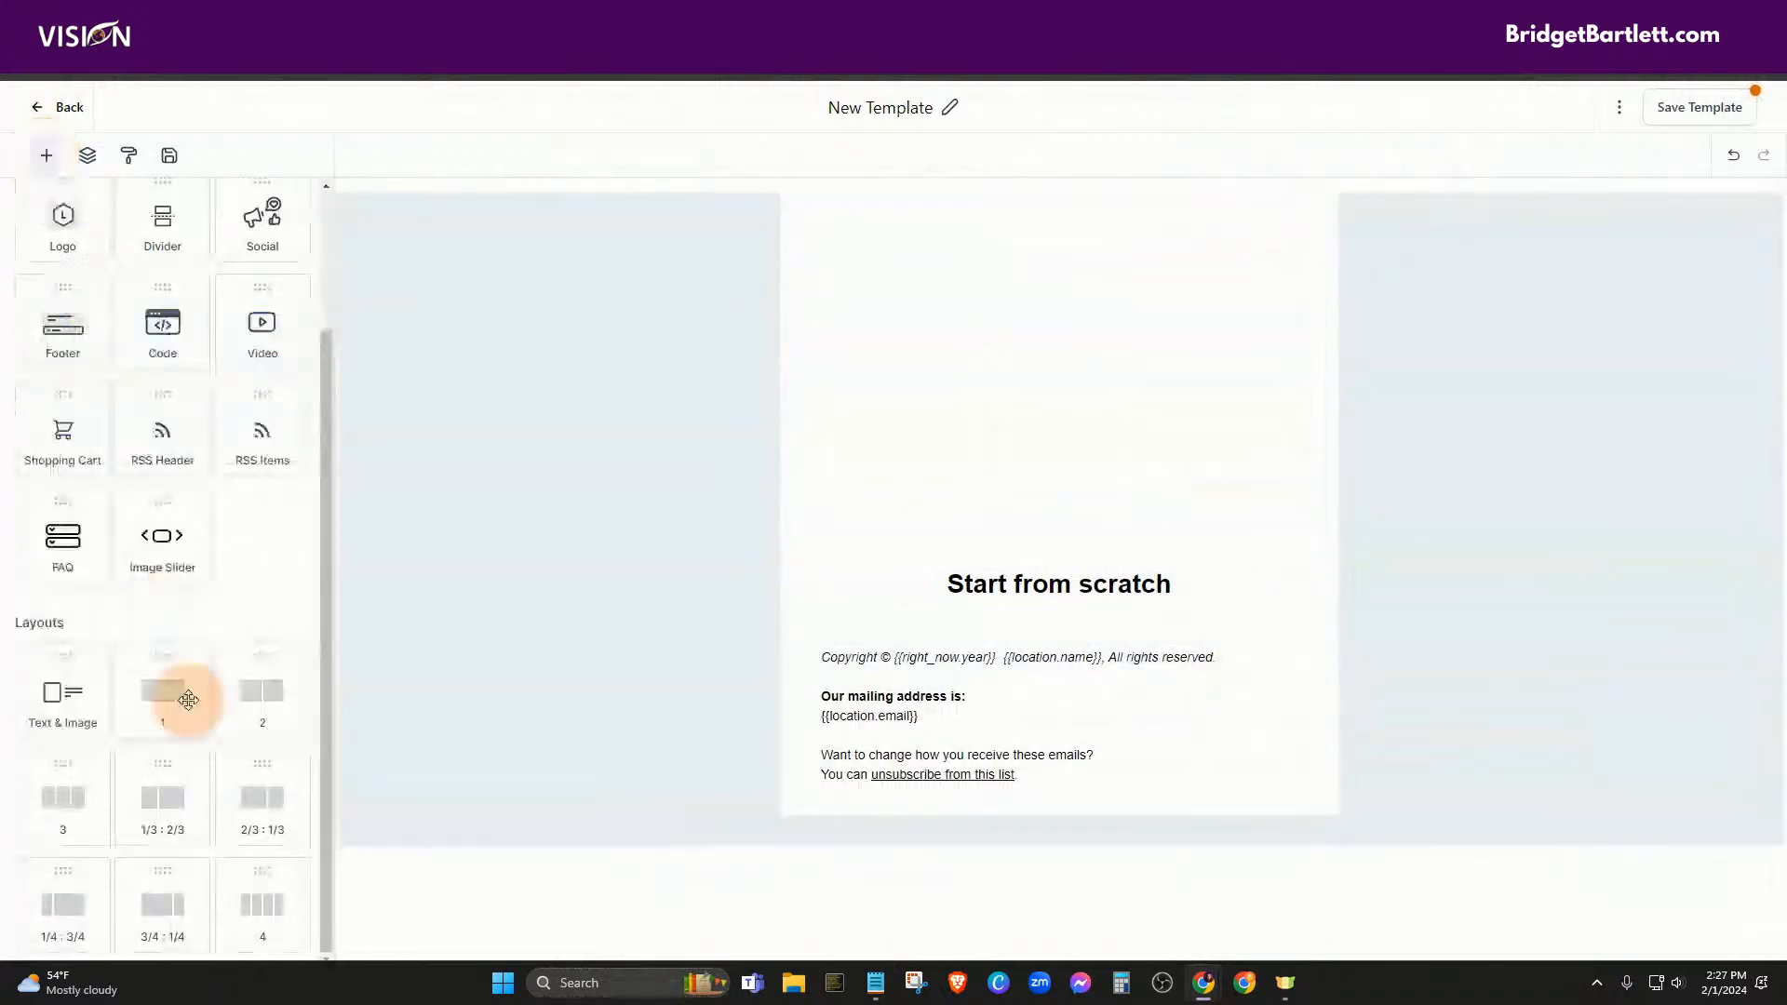
{"action": "left_click_drag", "start_coordinate": [240, 686], "coordinate": [992, 585]}
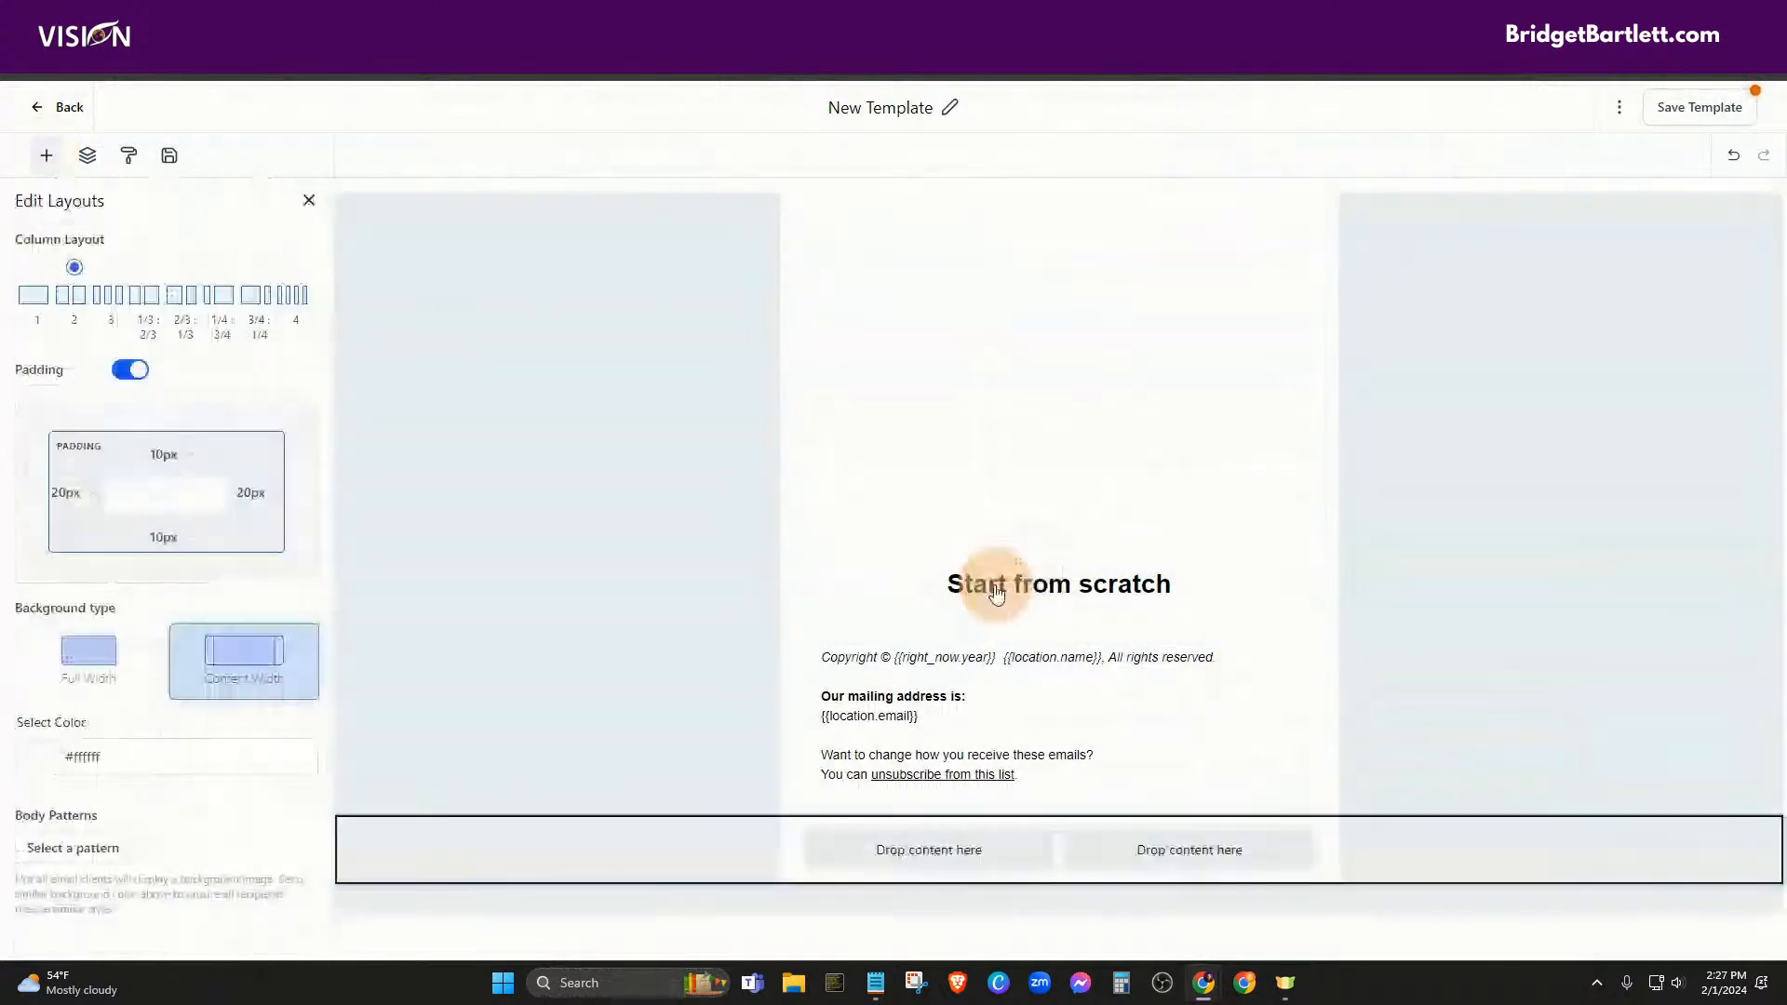
{"action": "left_click", "coordinate": [46, 155]}
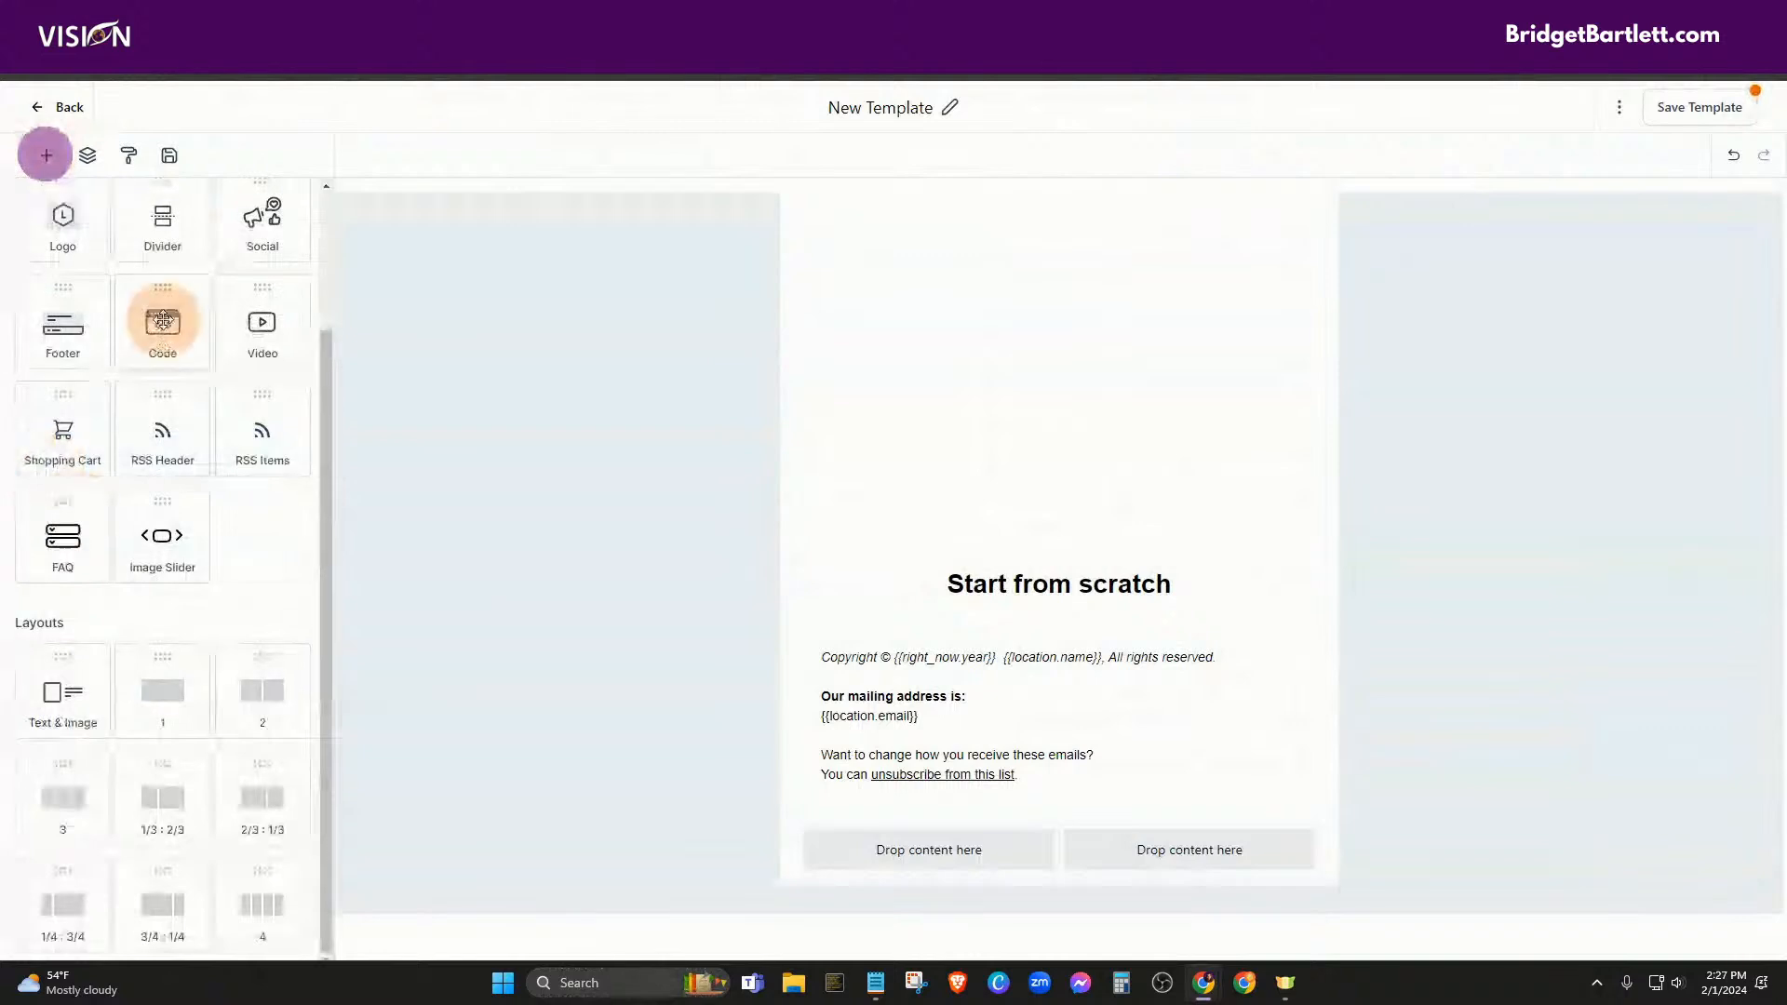
Save the template and dismiss the saved confirmation
{"action": "scroll", "coordinate": [84, 591], "scroll_direction": "up", "scroll_amount": 2}
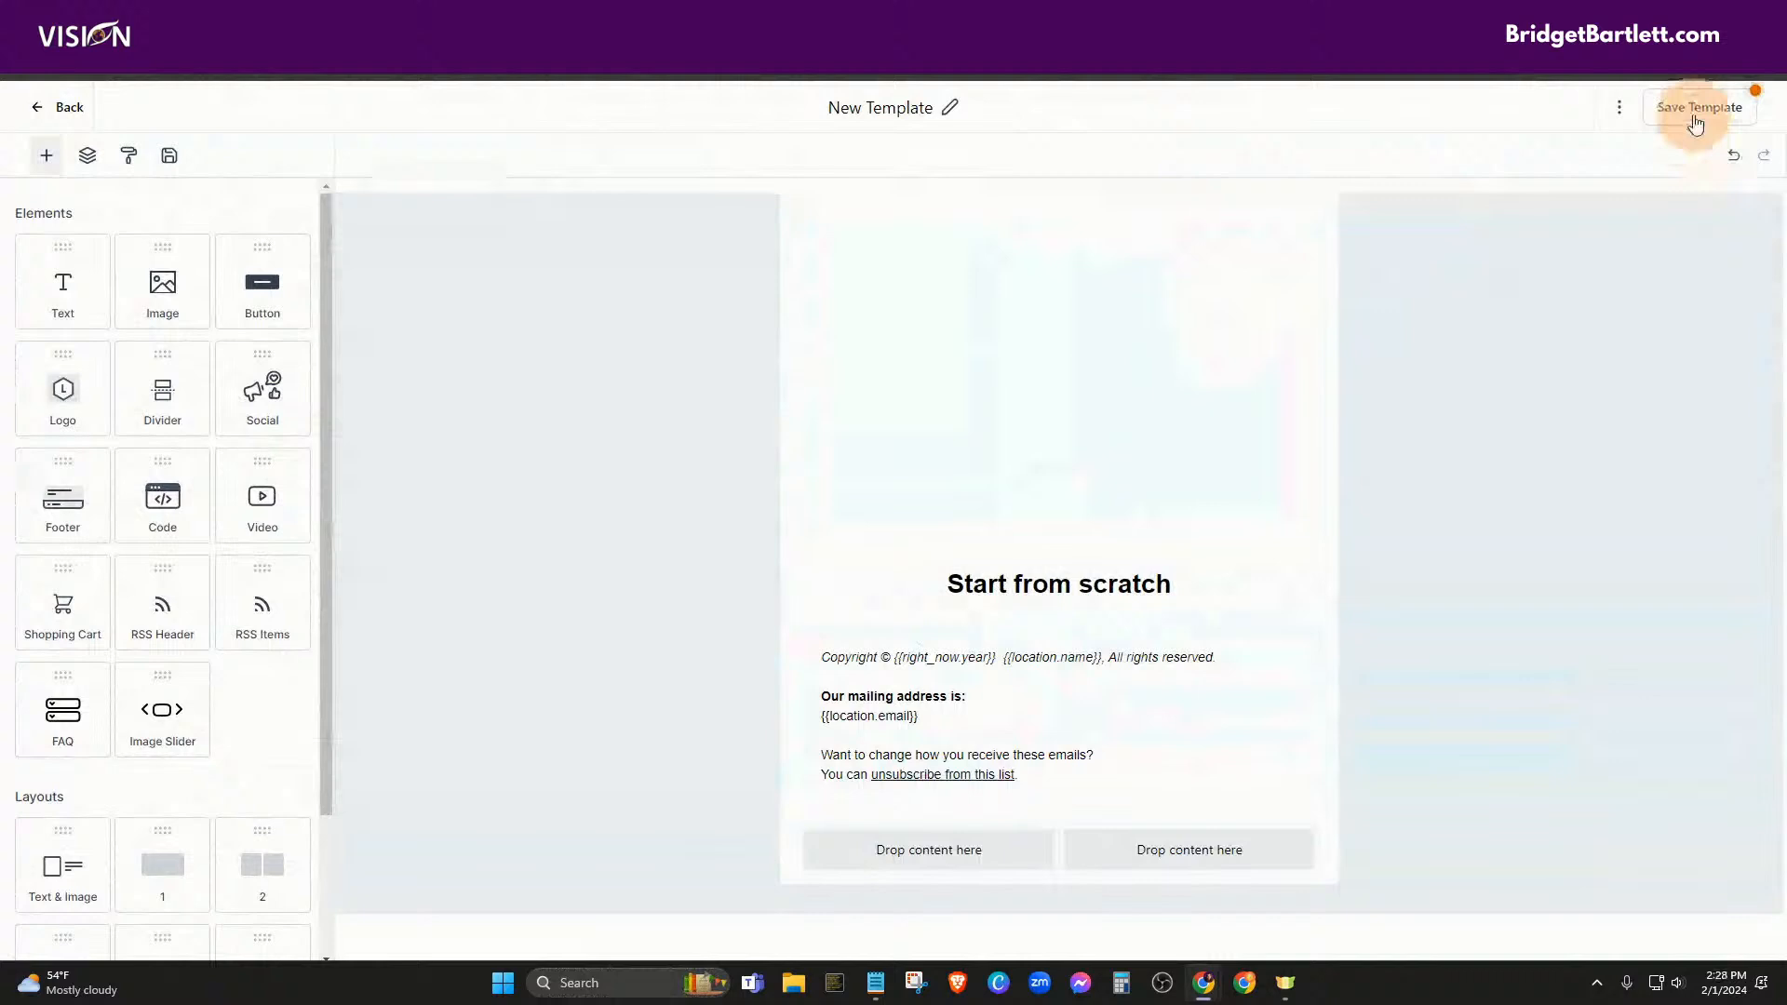
{"action": "left_click", "coordinate": [1695, 121]}
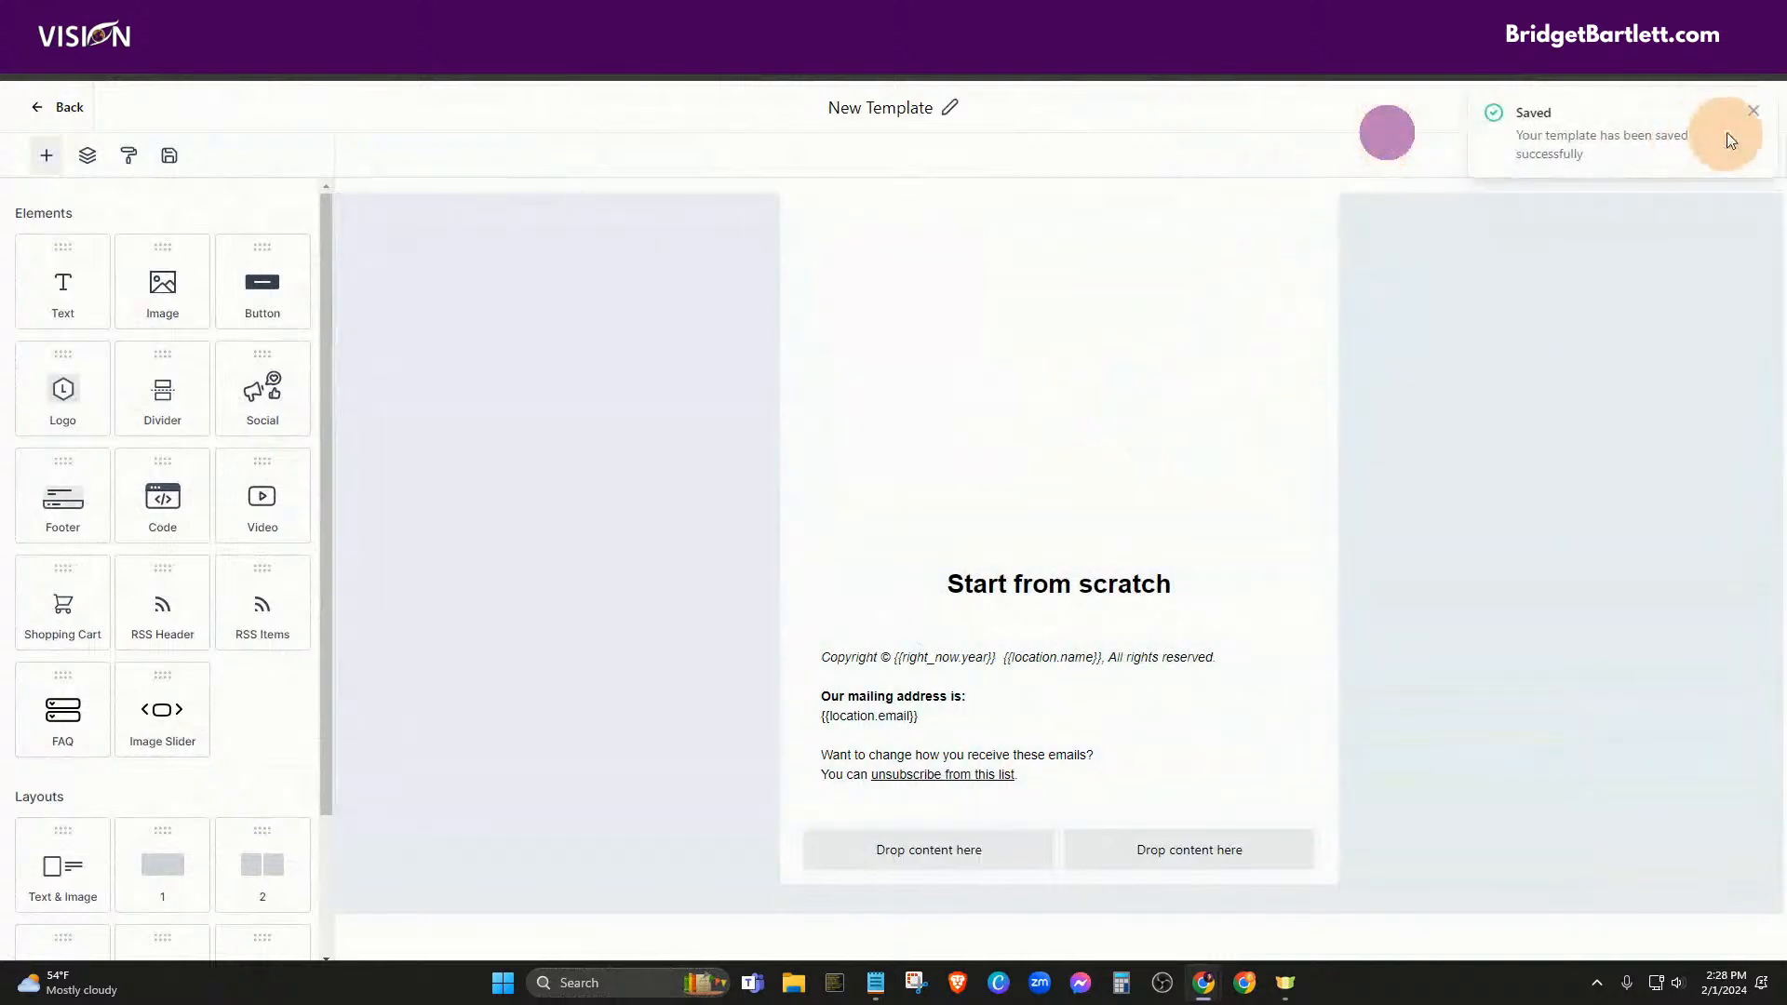
{"action": "left_click", "coordinate": [1755, 112]}
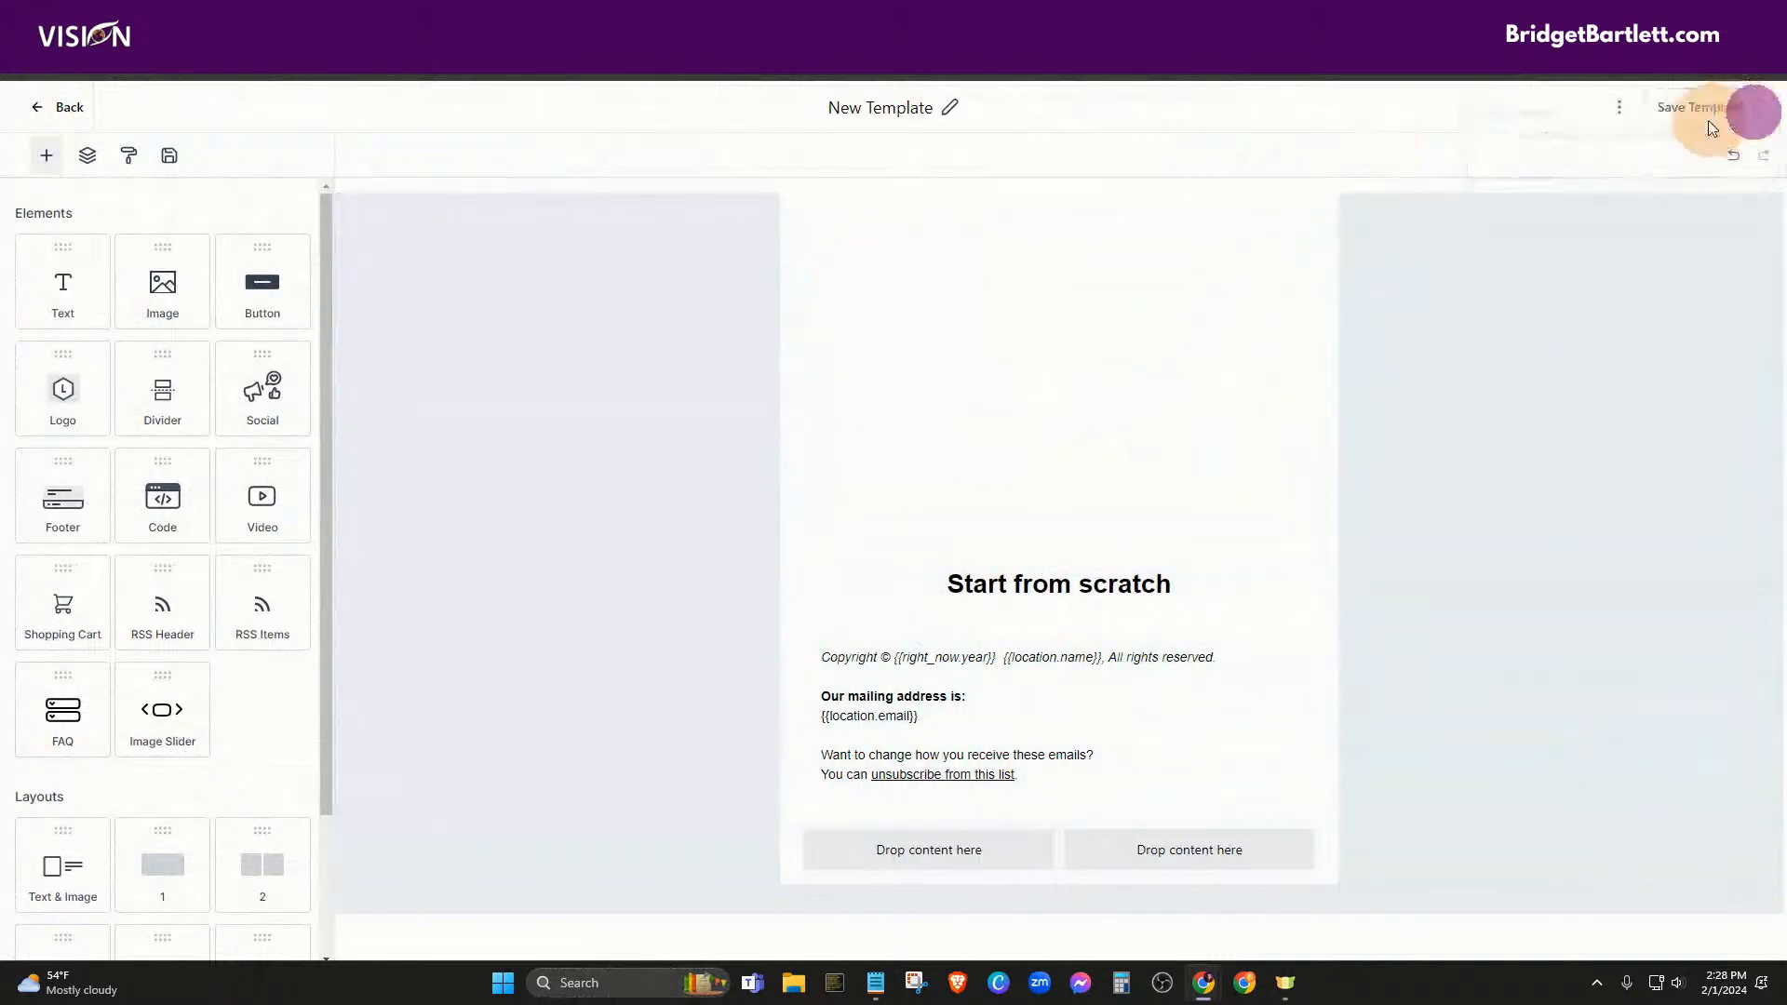
{"action": "left_click", "coordinate": [1618, 109]}
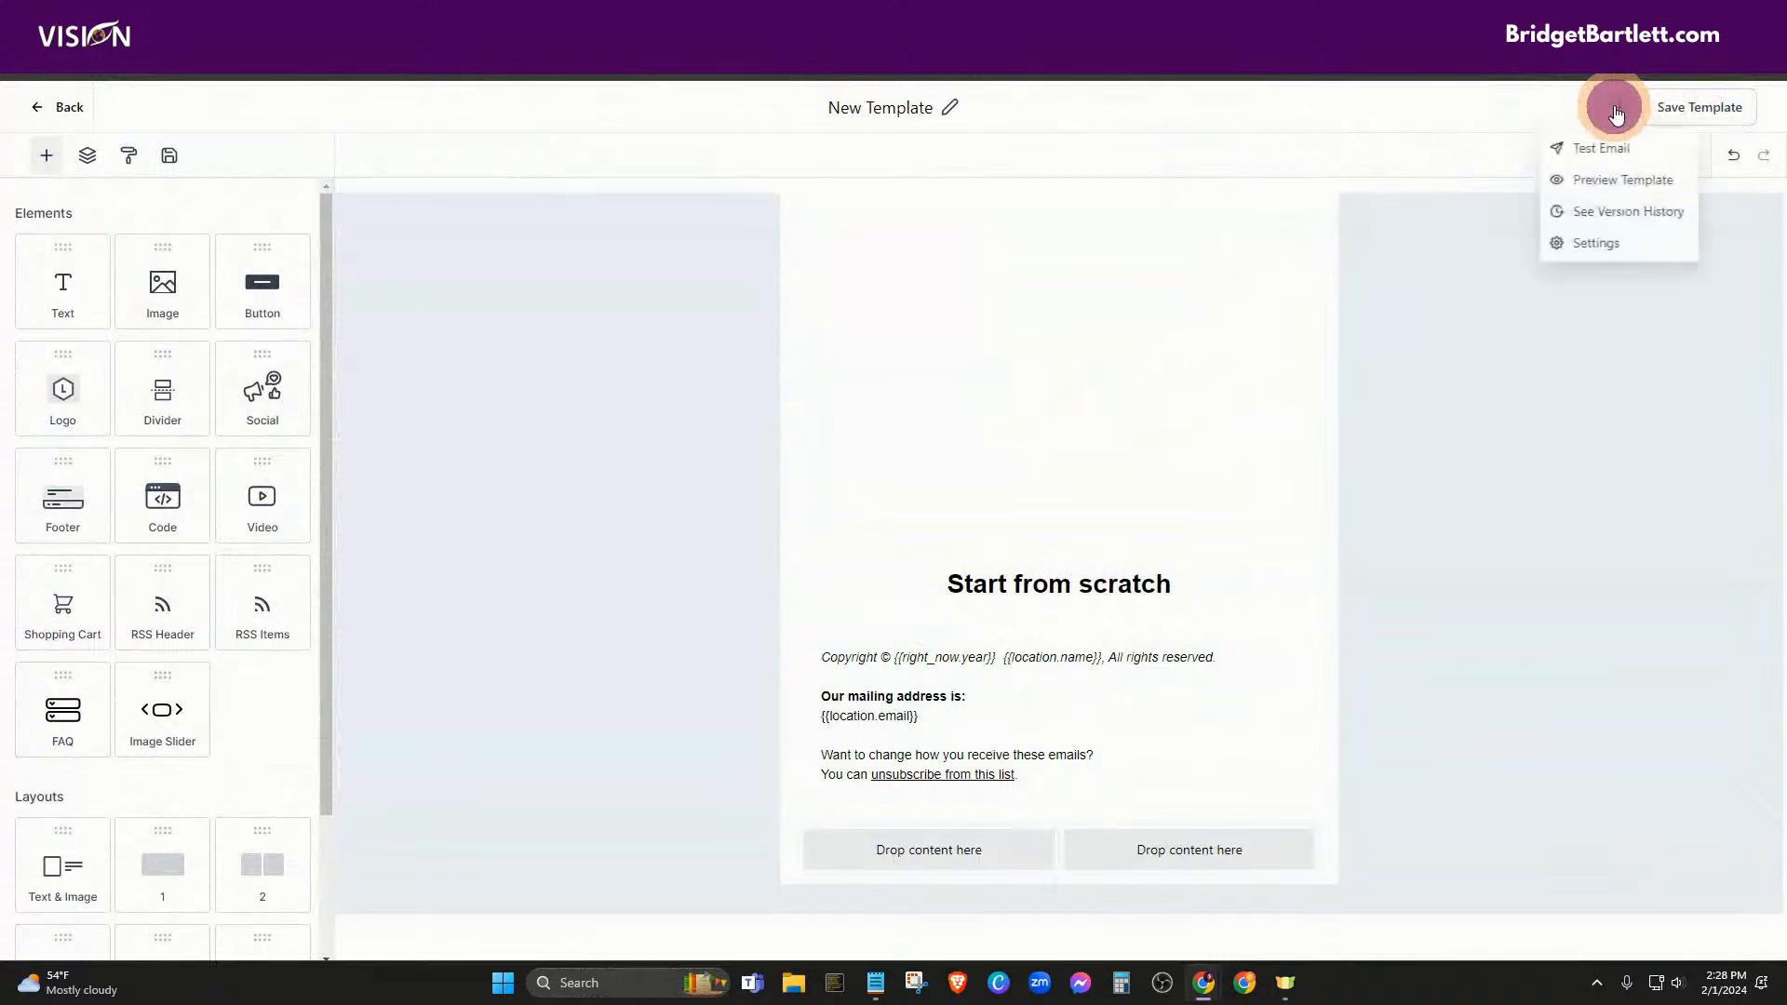
{"action": "left_click", "coordinate": [1593, 242]}
{"action": "left_click", "coordinate": [1408, 244]}
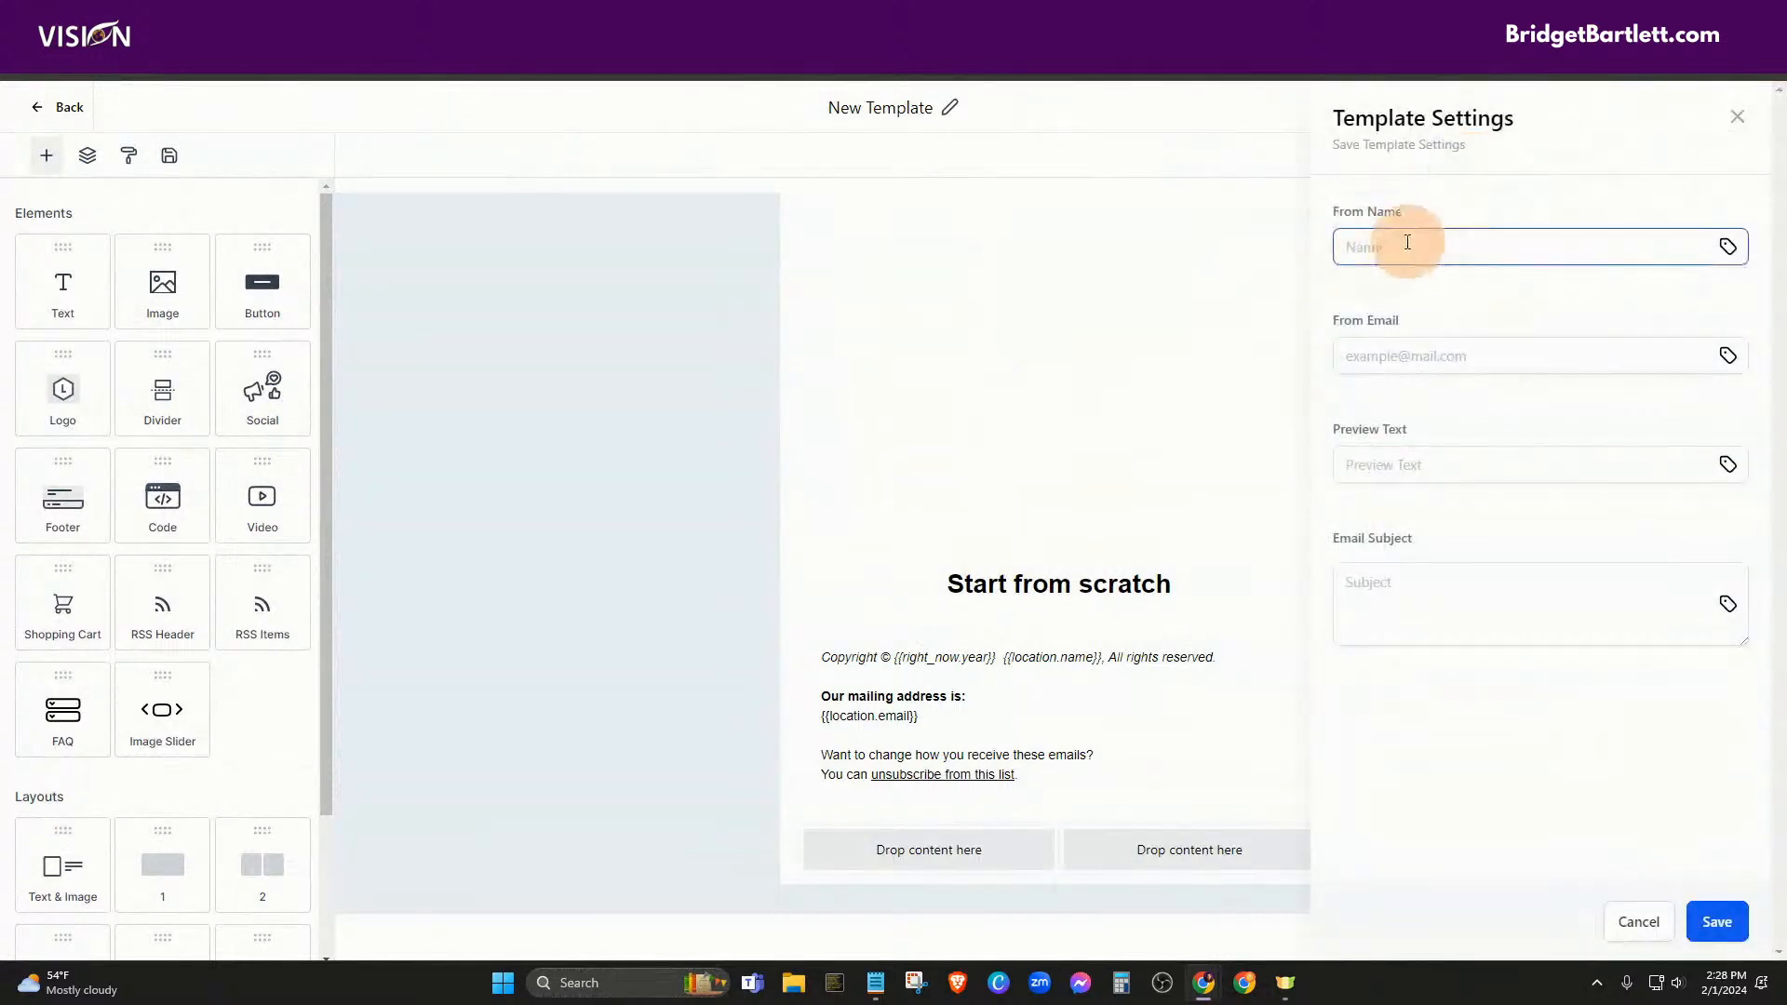
{"action": "left_click", "coordinate": [1365, 355]}
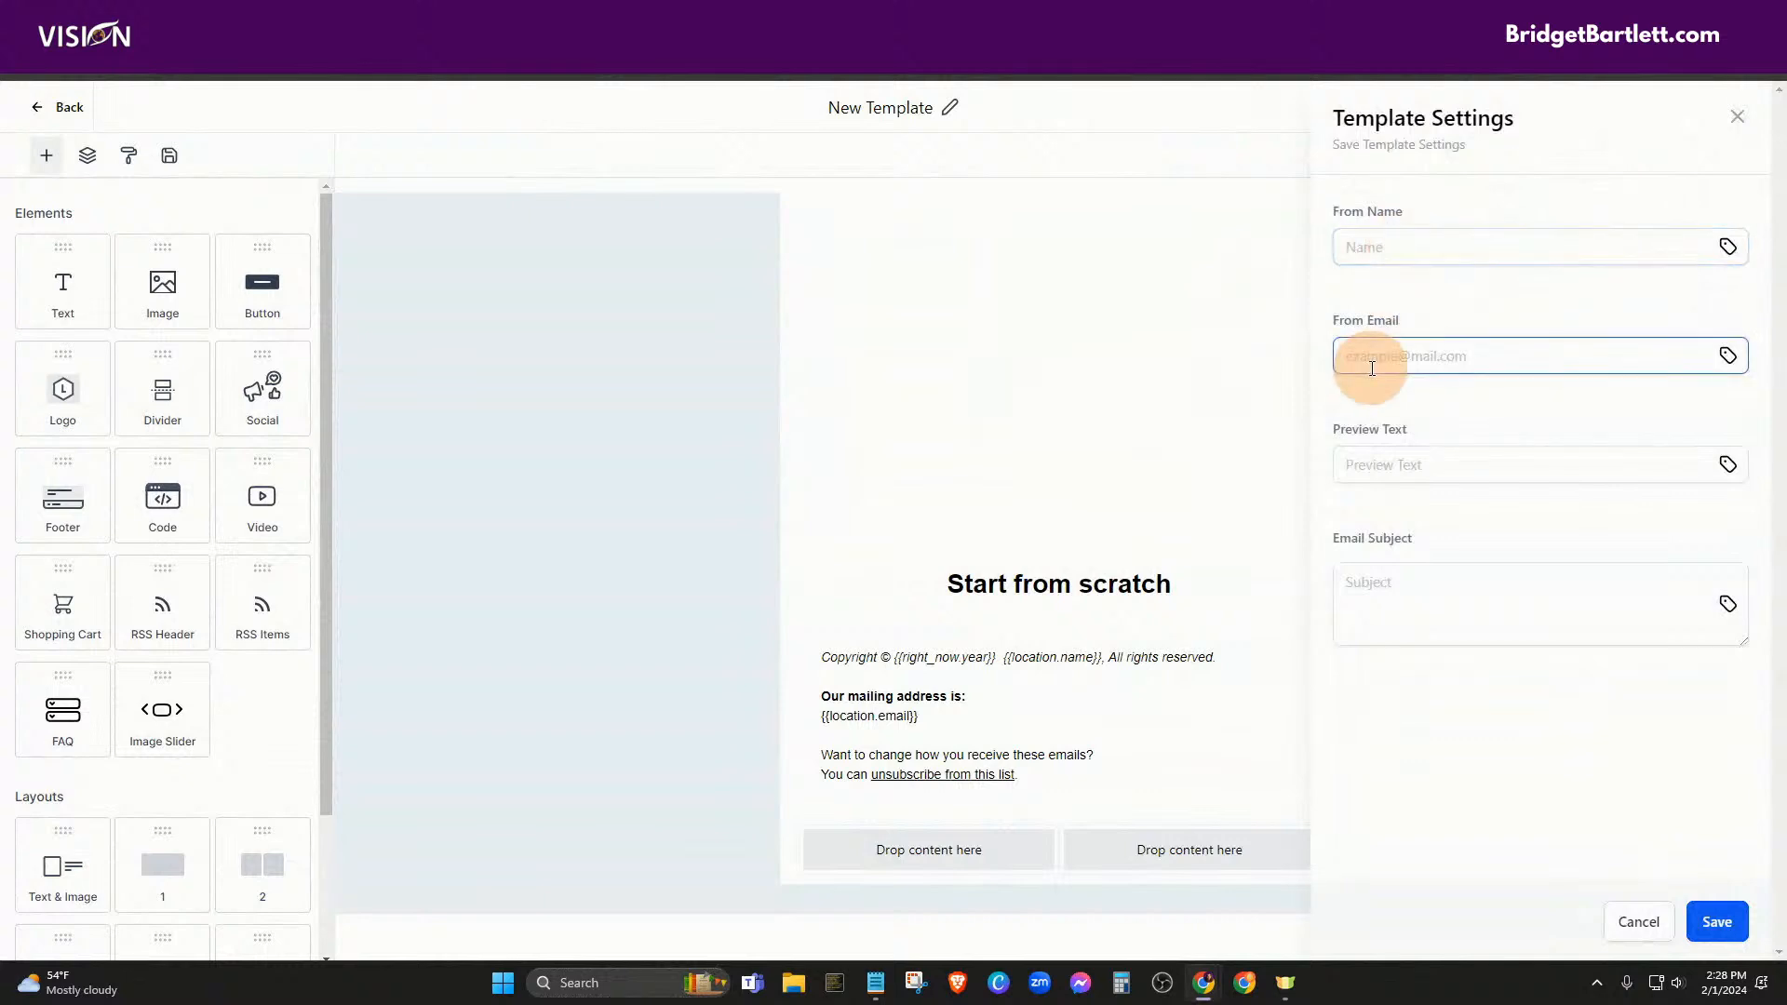
{"action": "left_click", "coordinate": [1366, 456]}
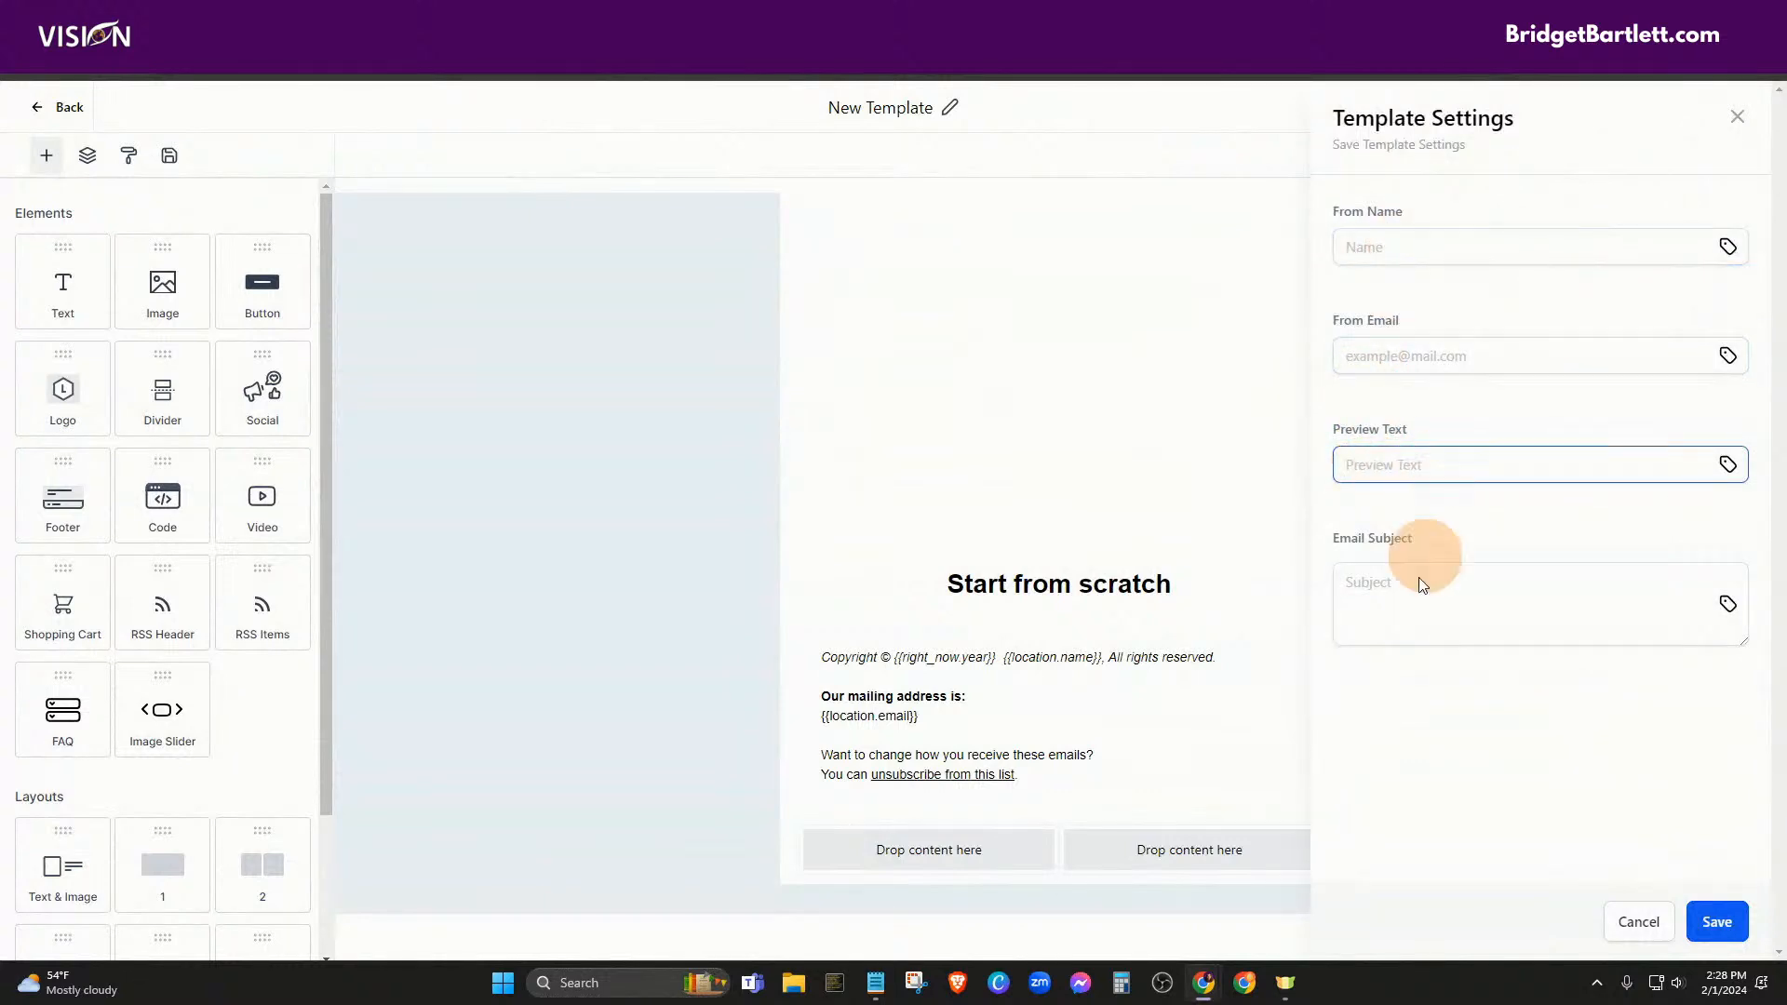
{"action": "left_click", "coordinate": [1368, 616]}
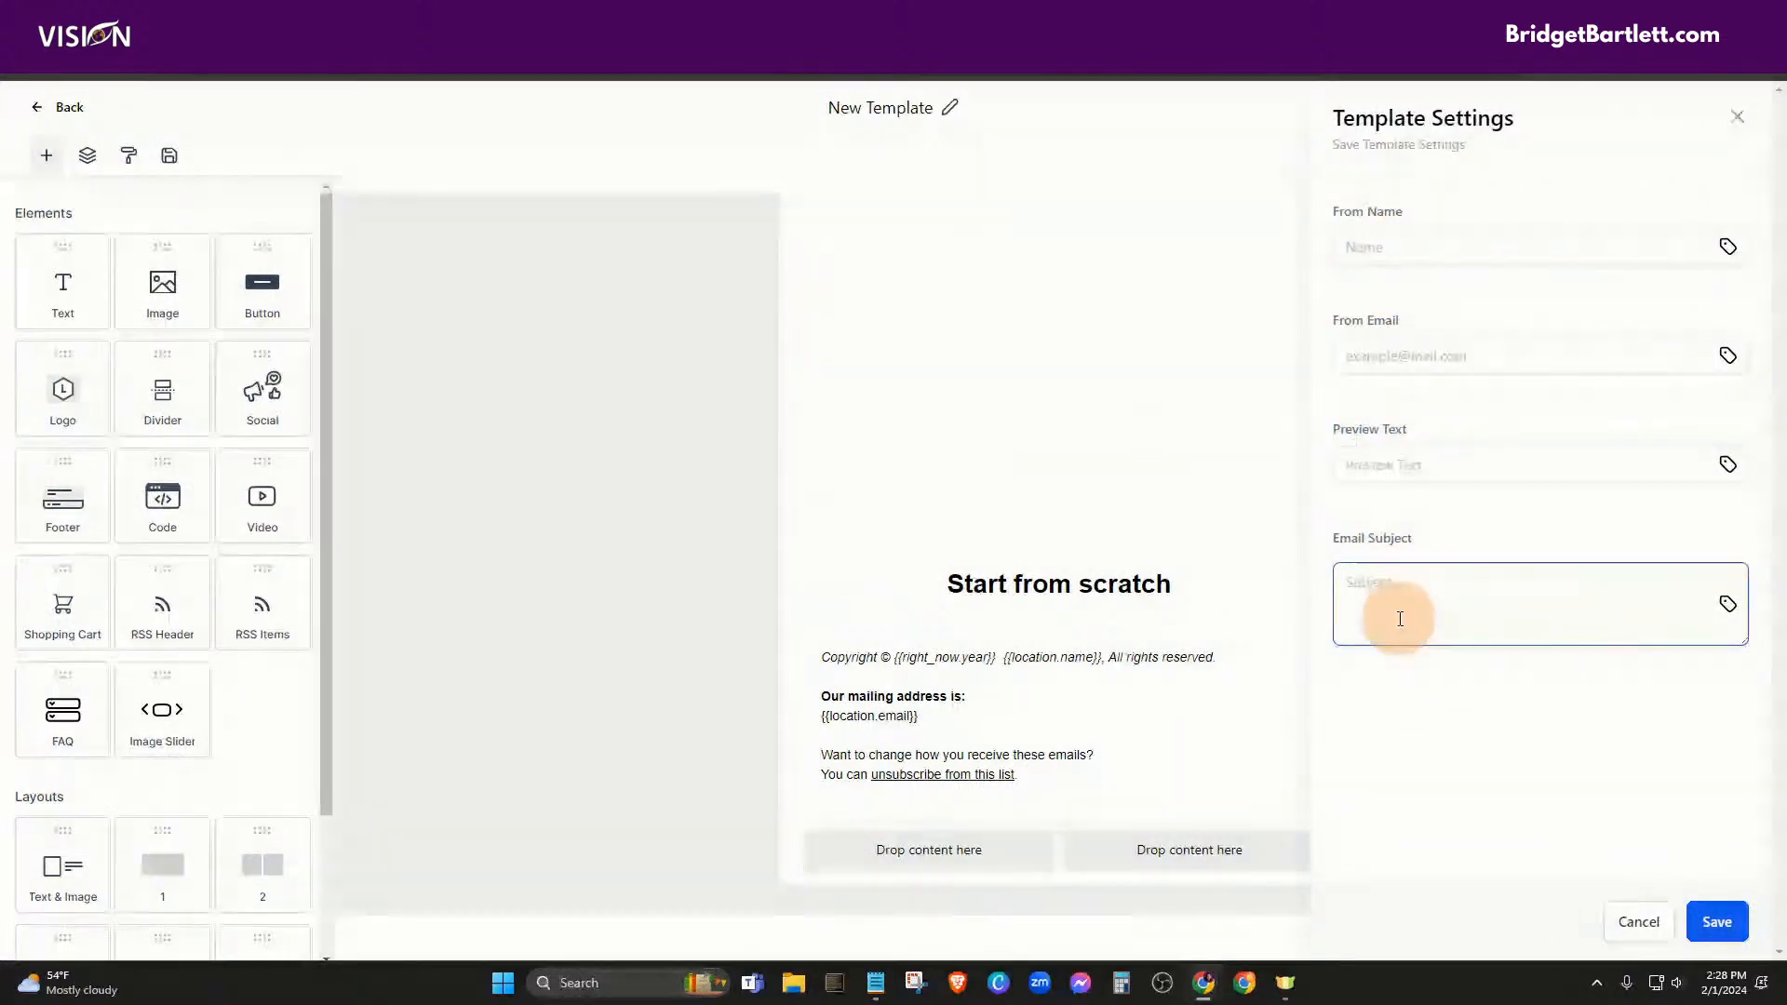
{"action": "left_click", "coordinate": [1508, 463]}
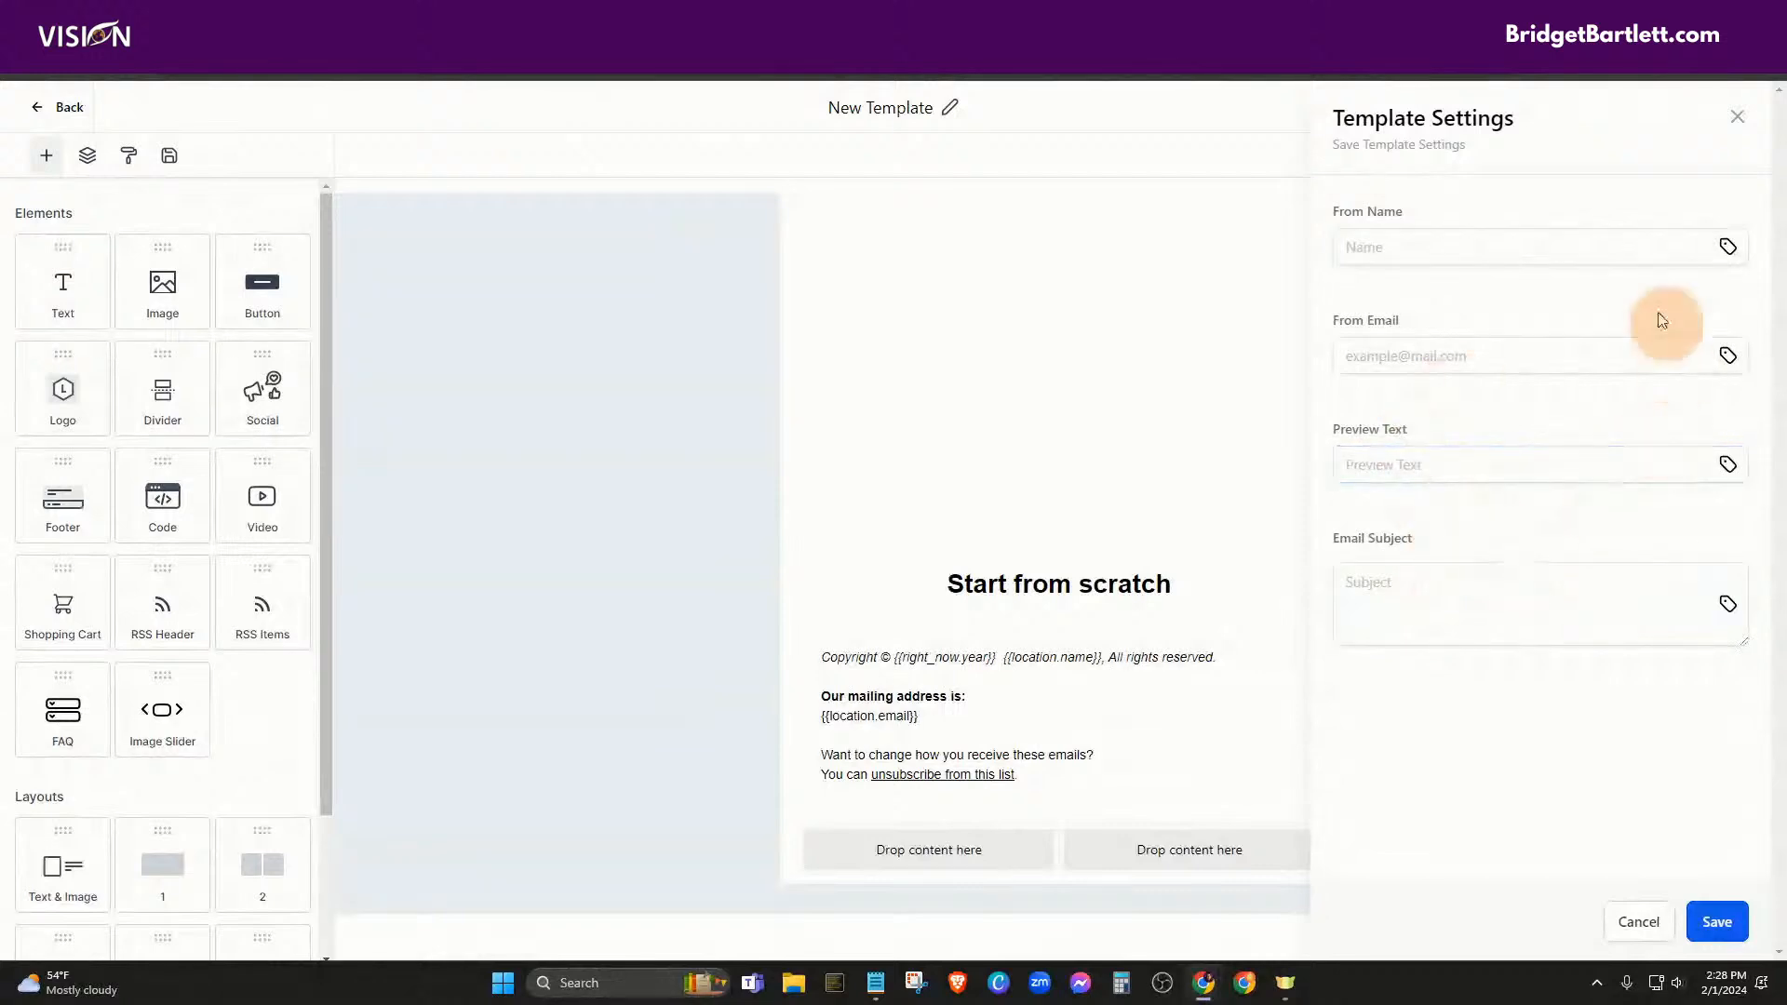
{"action": "left_click", "coordinate": [1737, 117]}
{"action": "left_click", "coordinate": [1680, 108]}
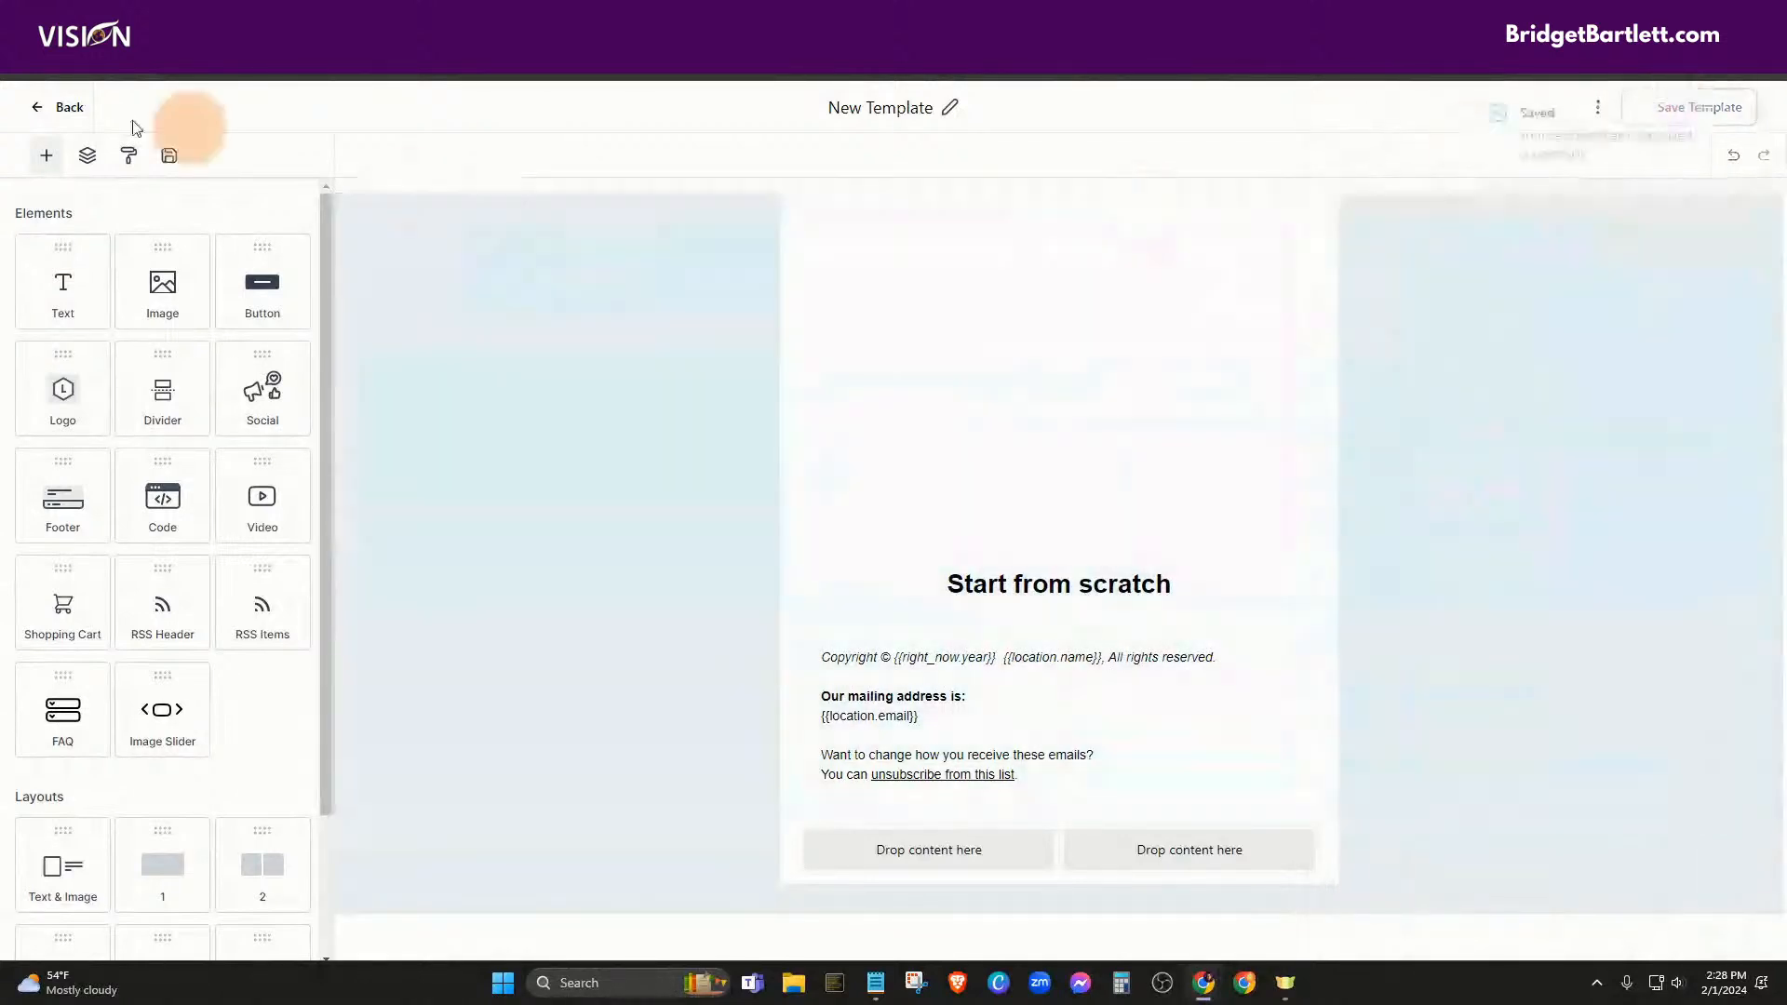
Go from the editor to Emails > Campaigns and start a new campaign
{"action": "left_click", "coordinate": [45, 109]}
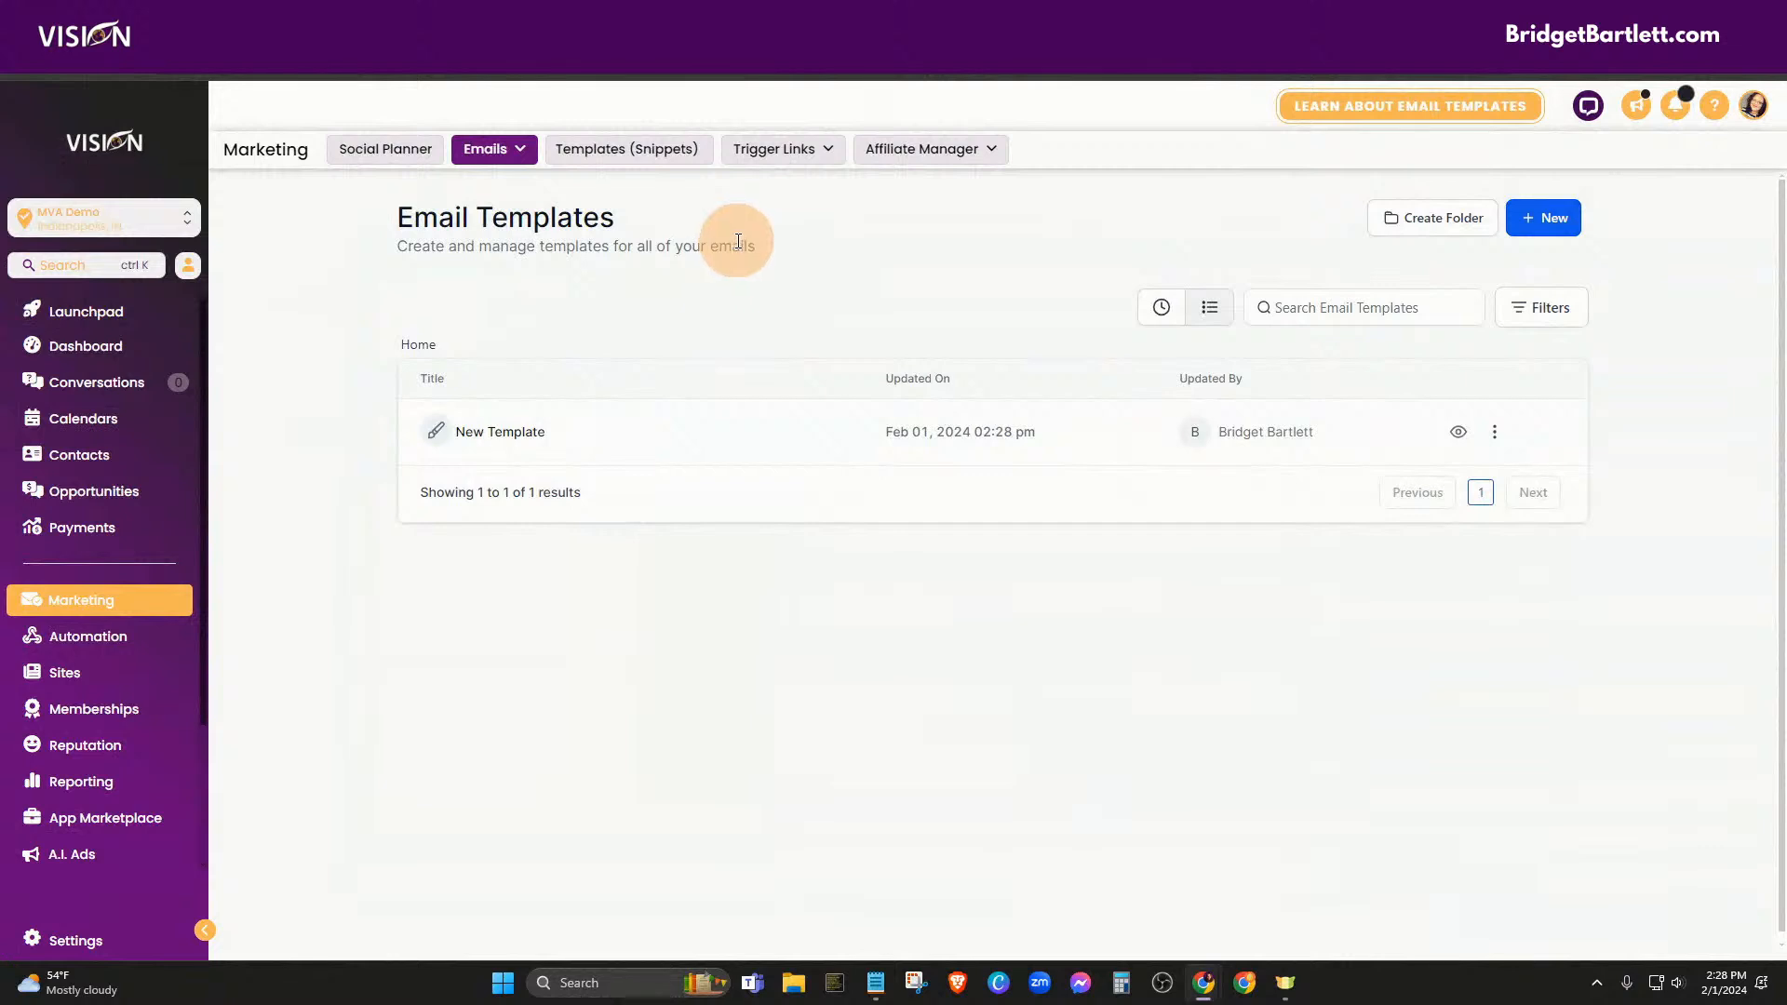
{"action": "mouse_move", "coordinate": [473, 151]}
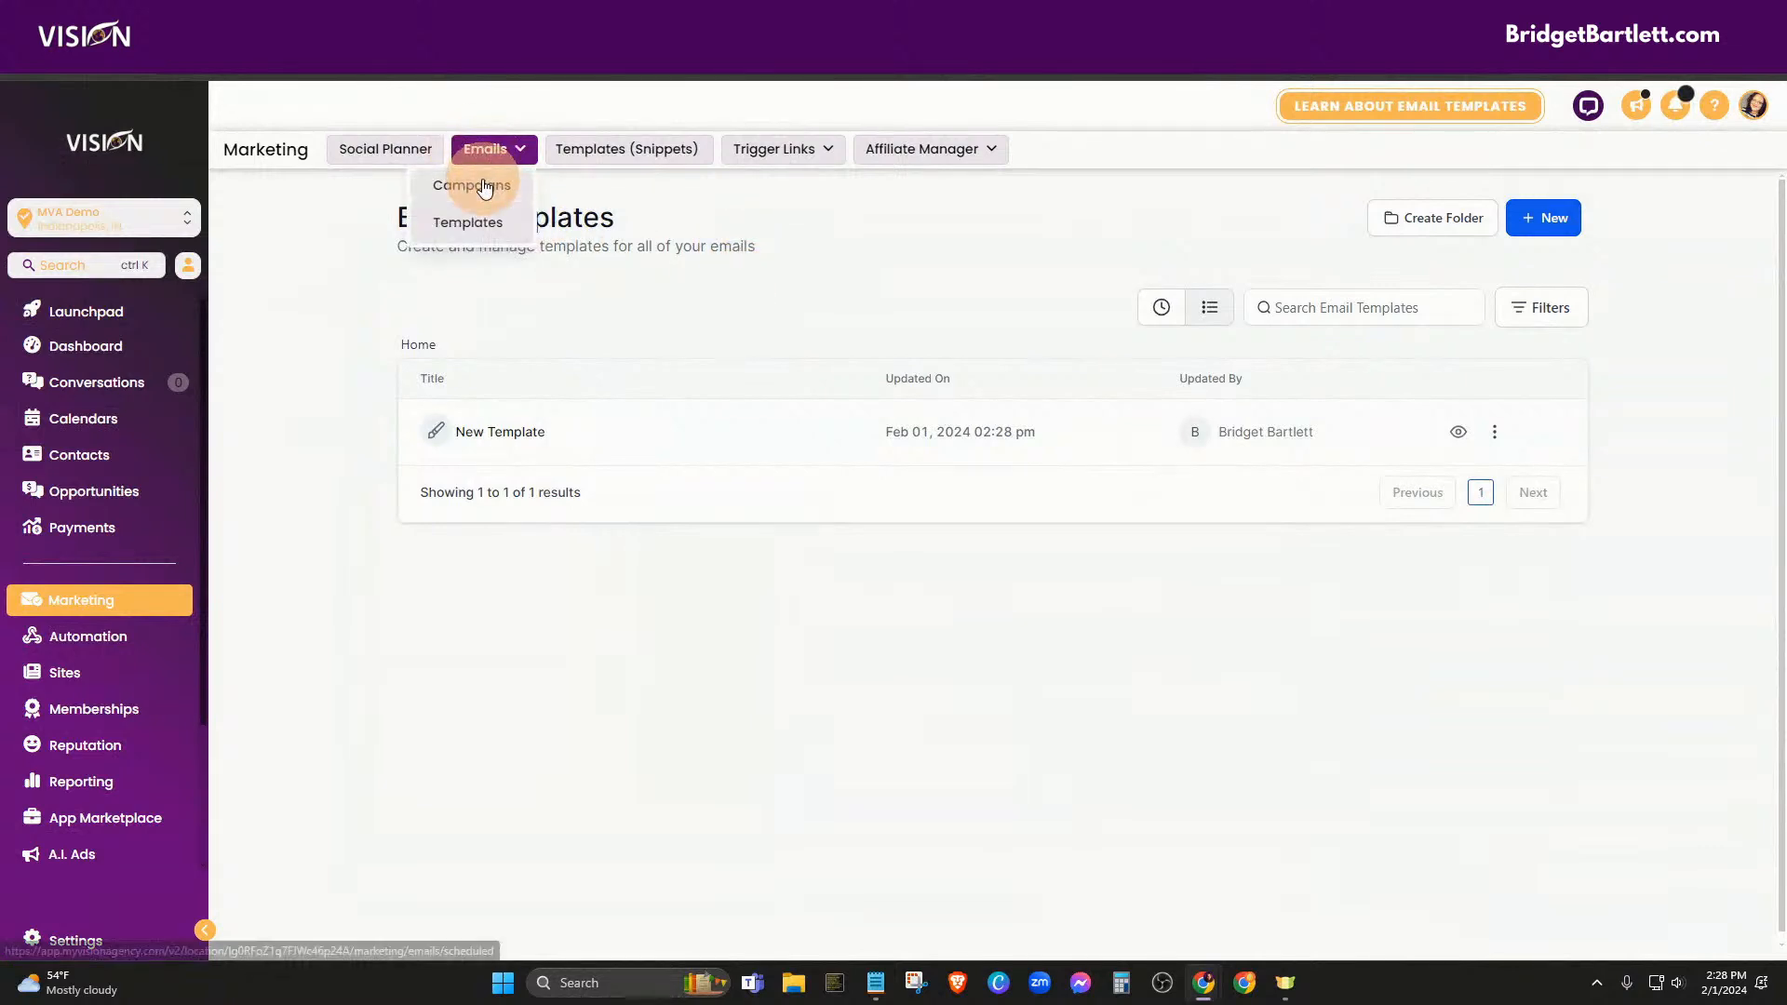
{"action": "left_click", "coordinate": [482, 184]}
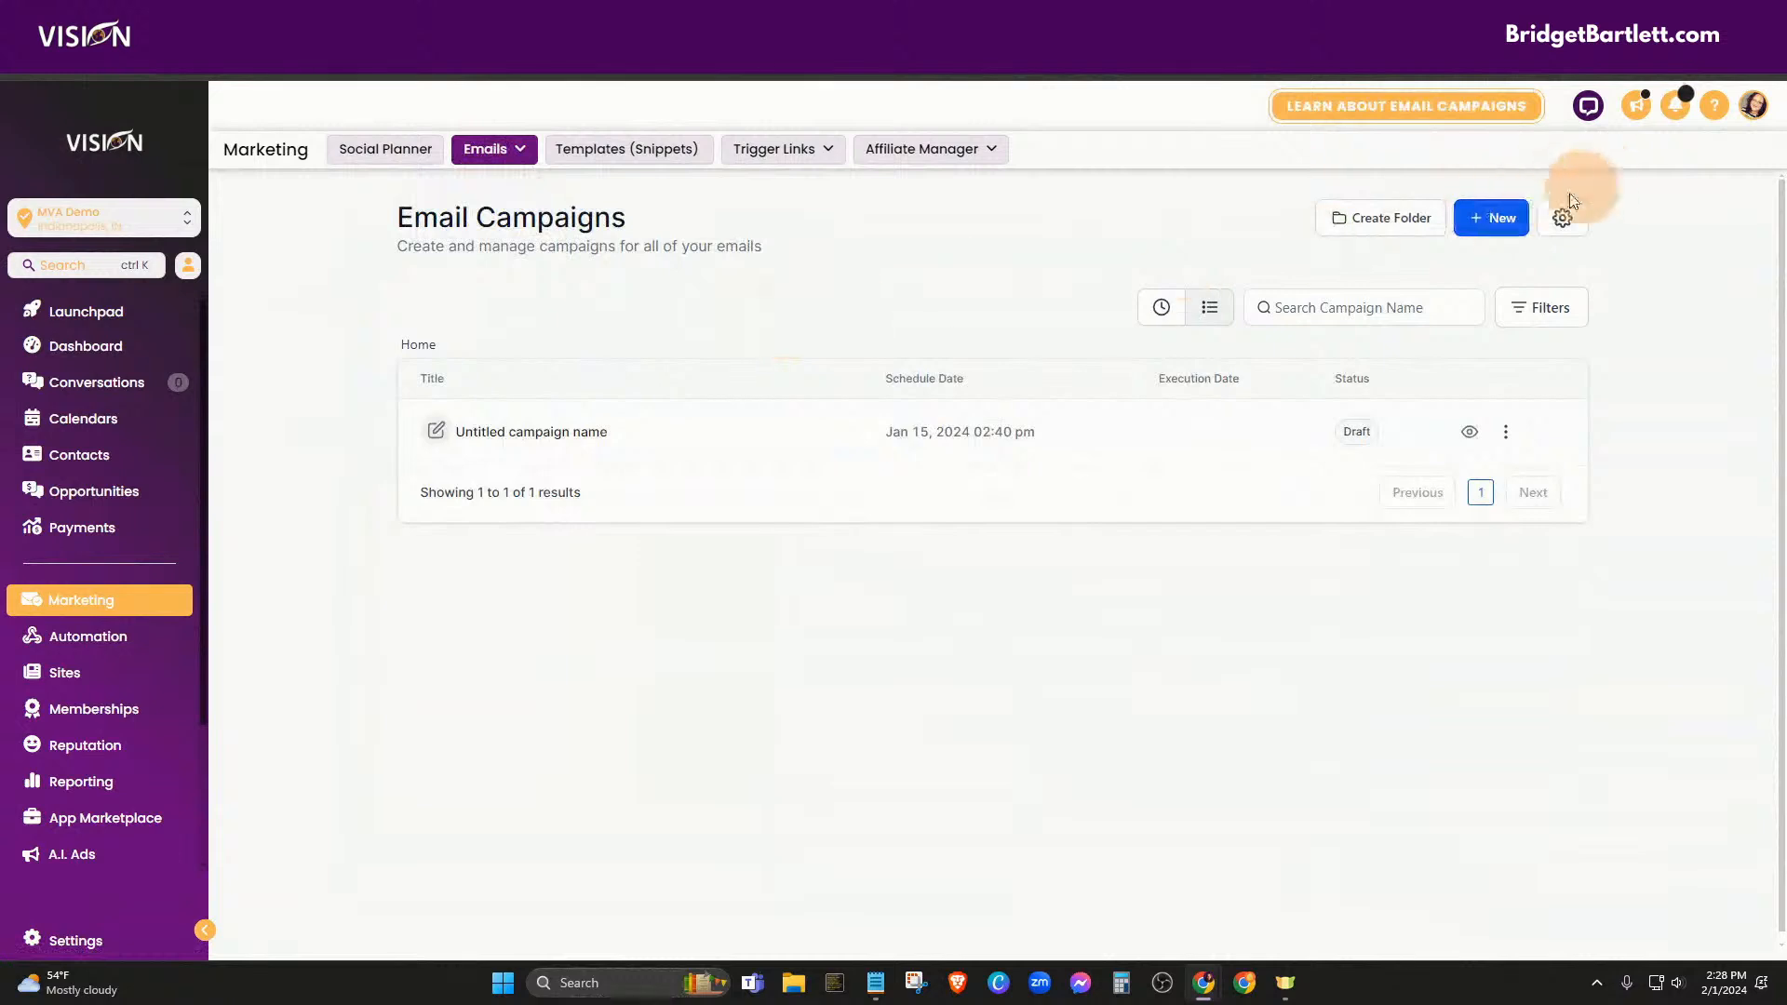
{"action": "left_click", "coordinate": [1494, 218]}
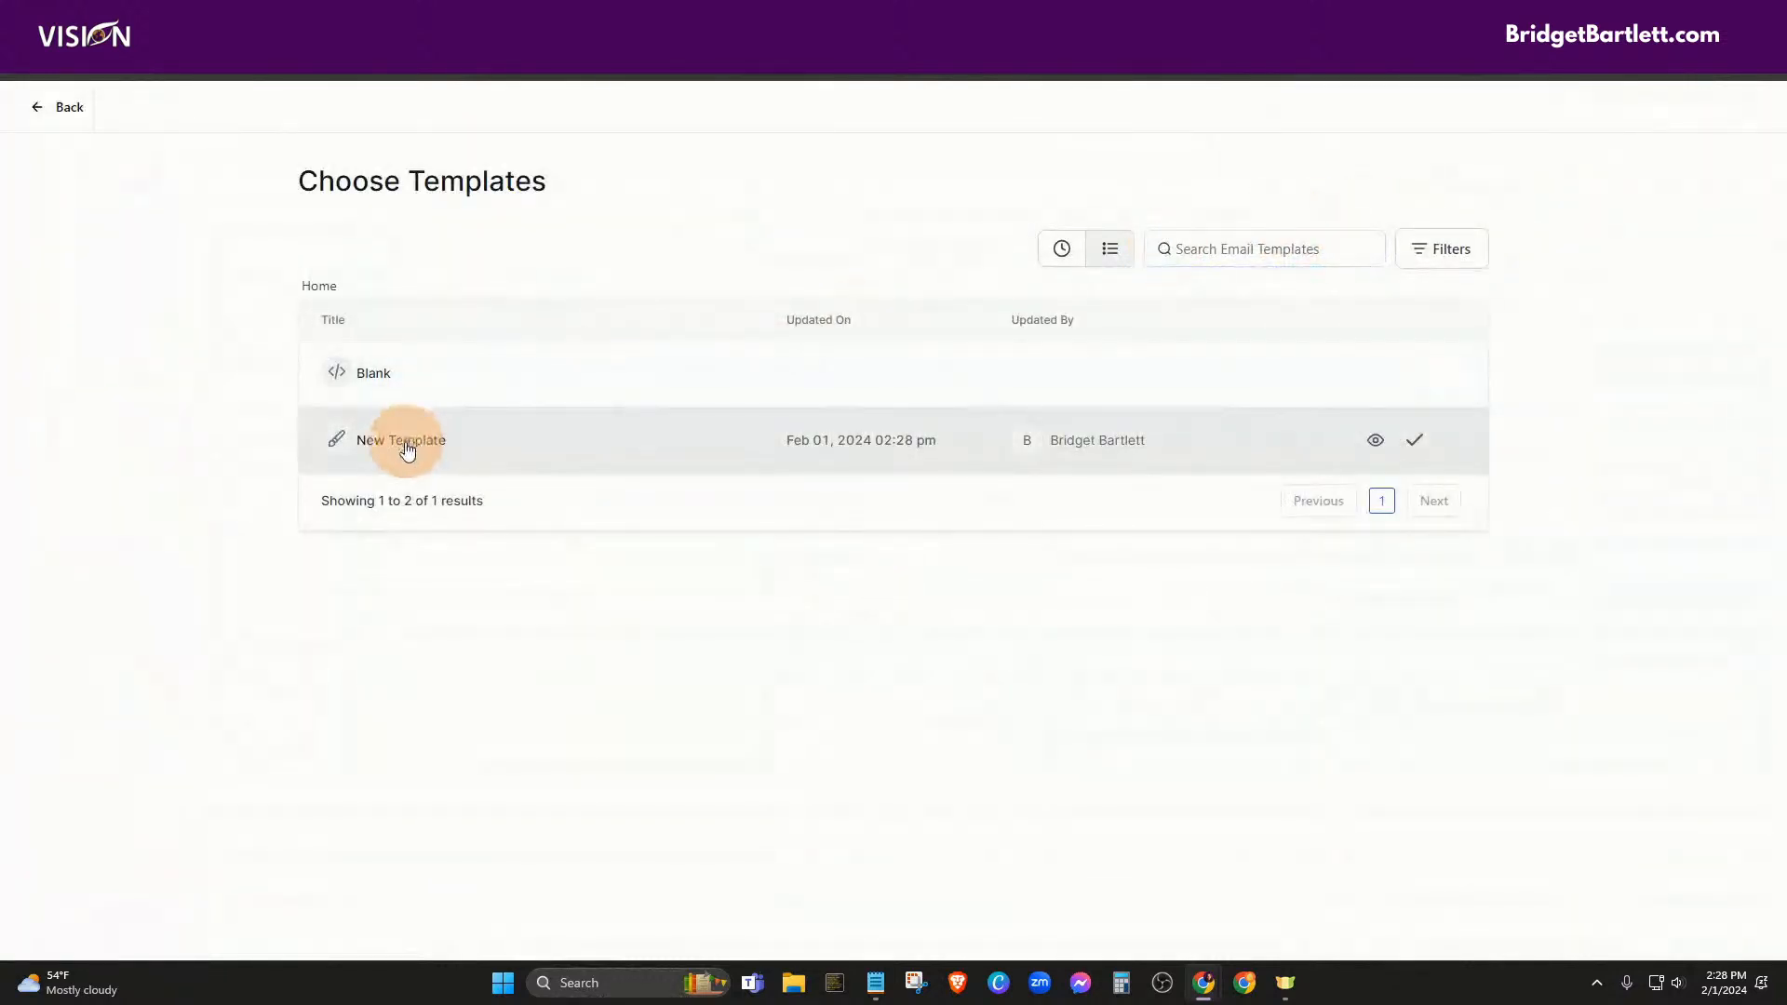
Base the campaign on New Template and schedule it for 2024-02-01 at 02:30 PM
{"action": "left_click", "coordinate": [1401, 441]}
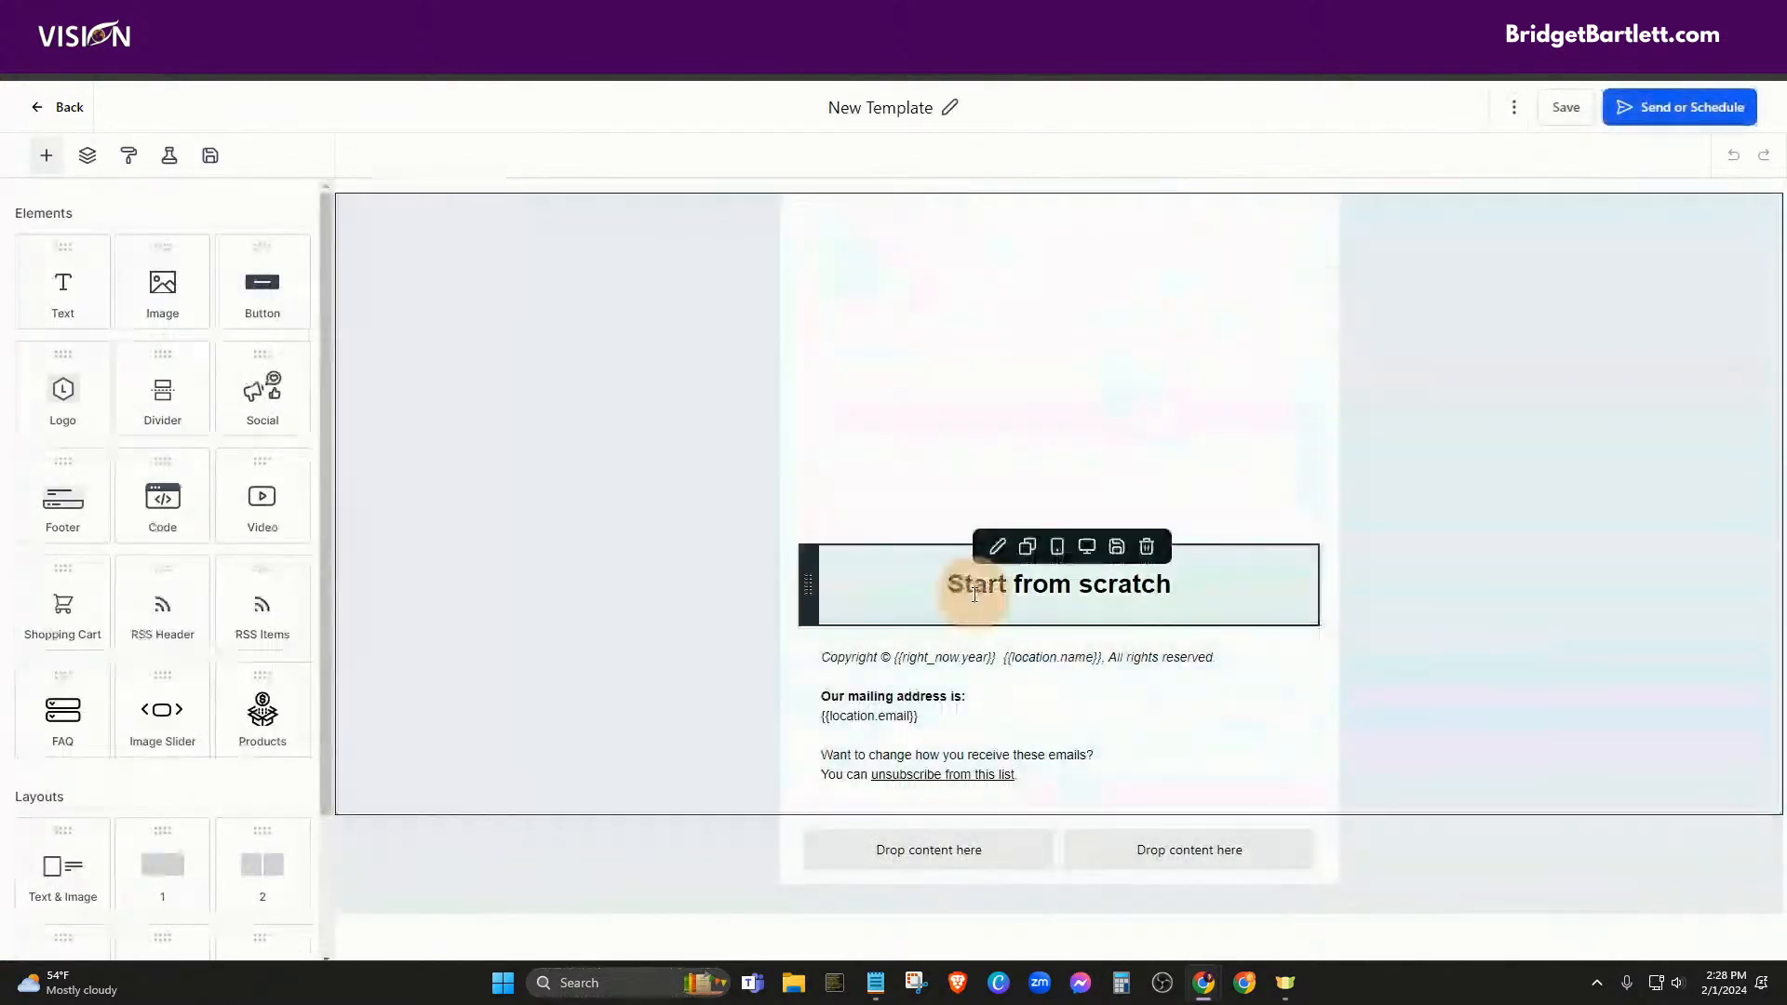
{"action": "left_click", "coordinate": [1667, 104]}
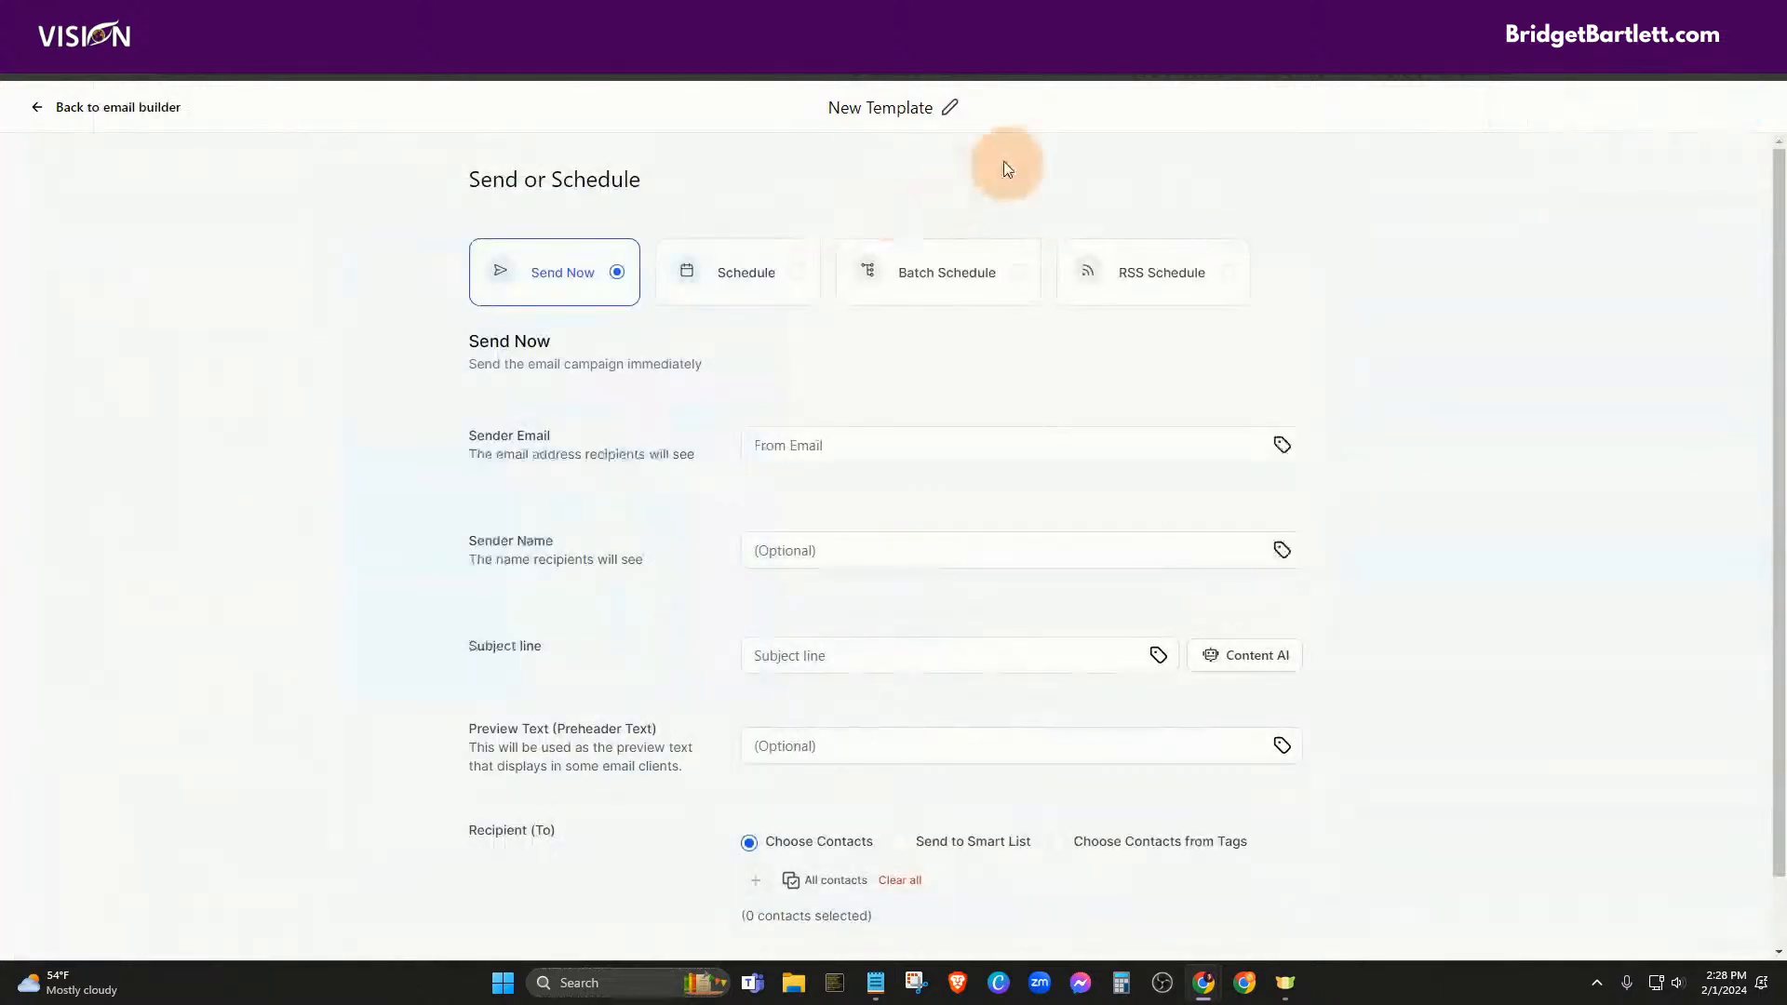
{"action": "left_click", "coordinate": [741, 283]}
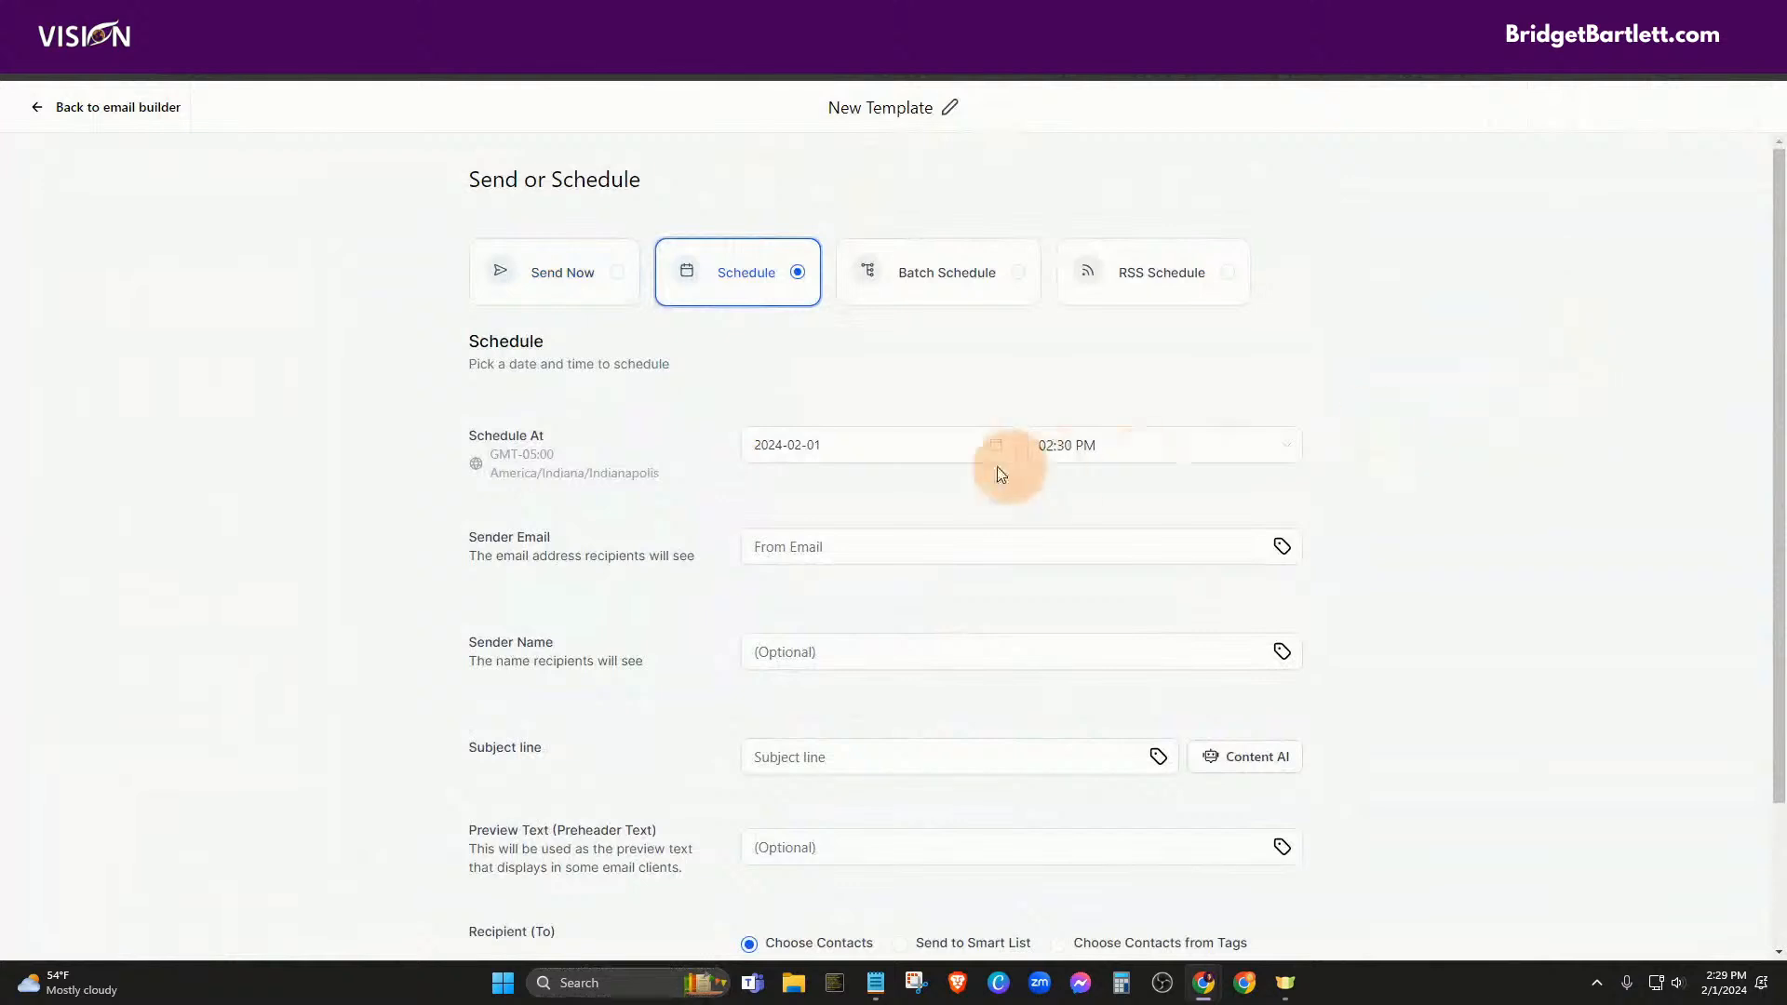
{"action": "left_click", "coordinate": [1127, 454]}
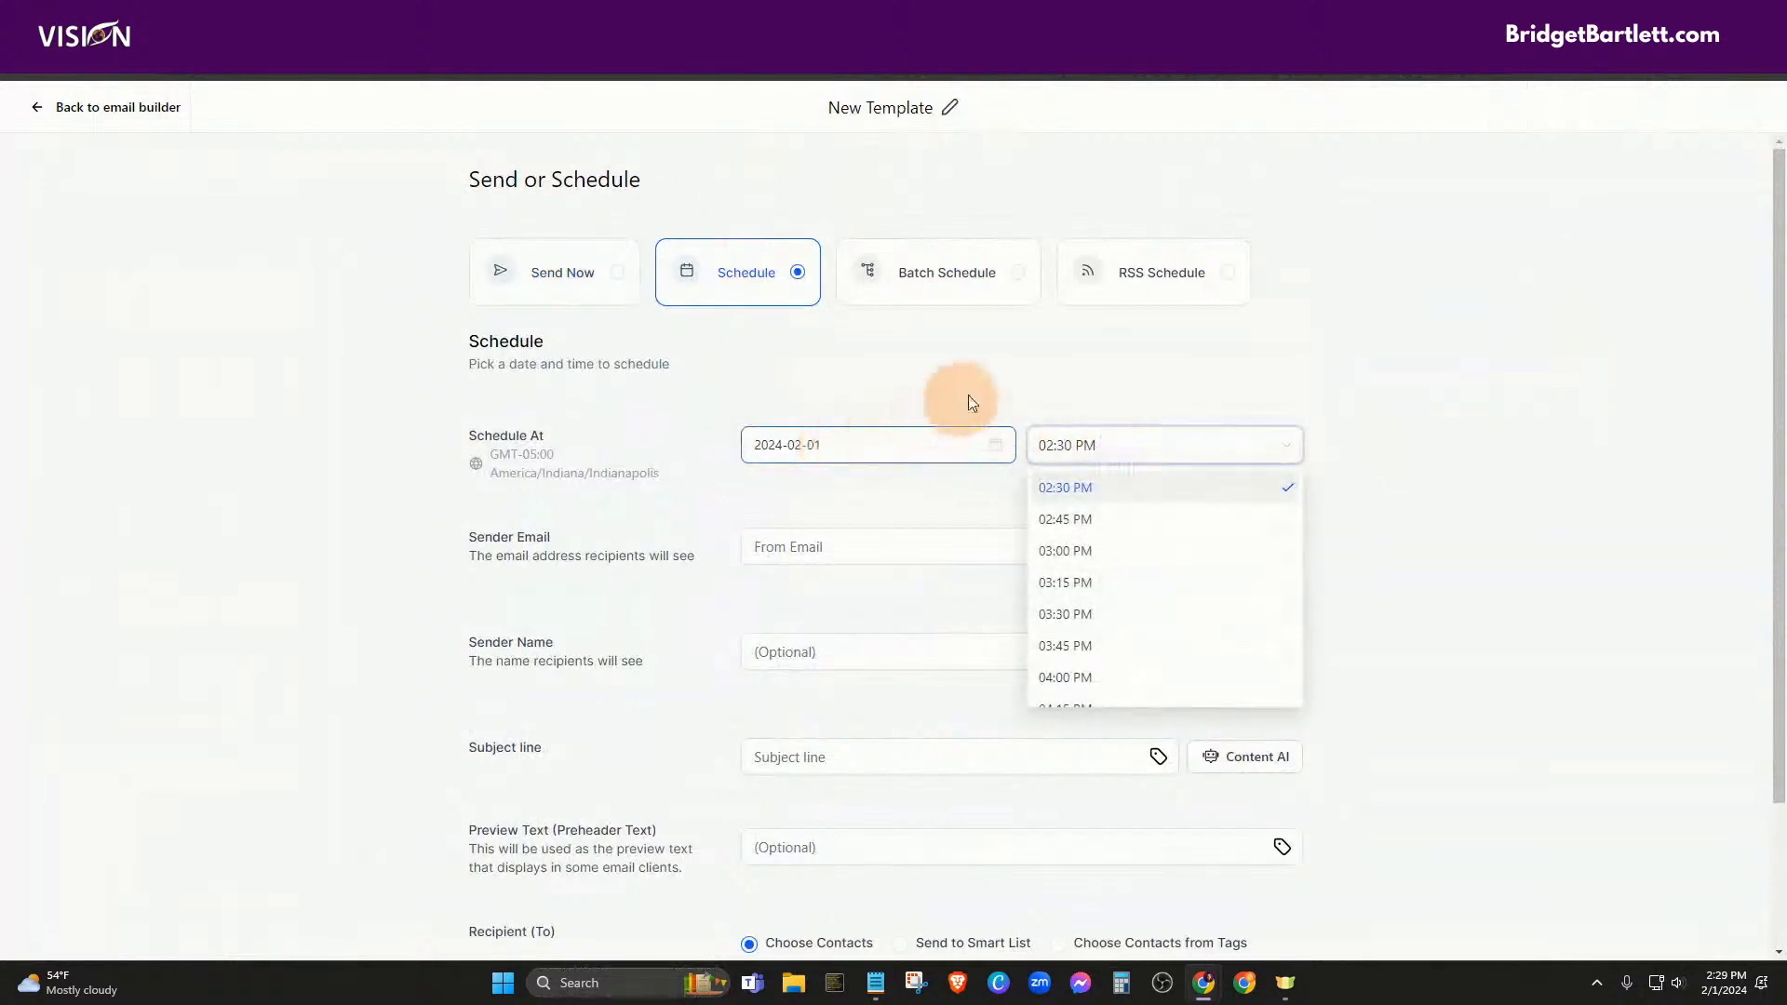
{"action": "left_click", "coordinate": [1277, 304]}
Fill in the sender e-mail, sender name and subject 'This cool', then review recipient options
{"action": "scroll", "coordinate": [1225, 506], "scroll_direction": "down", "scroll_amount": 2}
{"action": "left_click", "coordinate": [813, 369]}
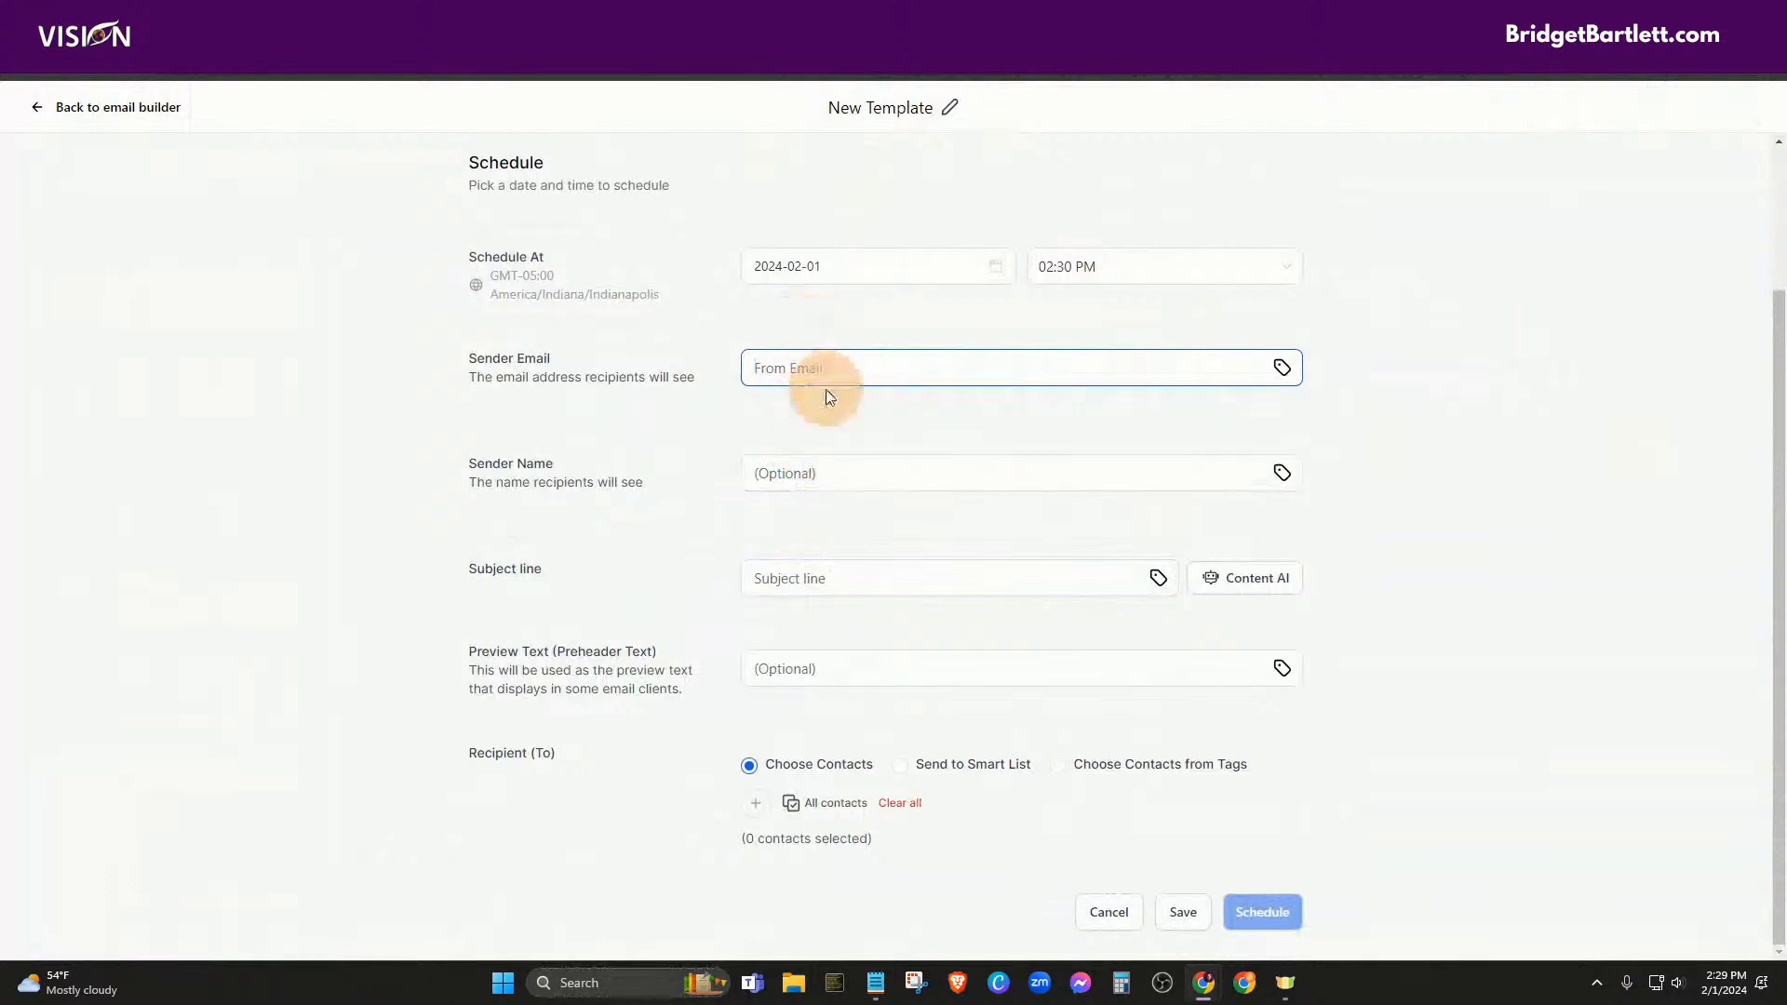
{"action": "type", "text": "MVA"}
{"action": "left_click_drag", "start_coordinate": [842, 370], "coordinate": [756, 363]}
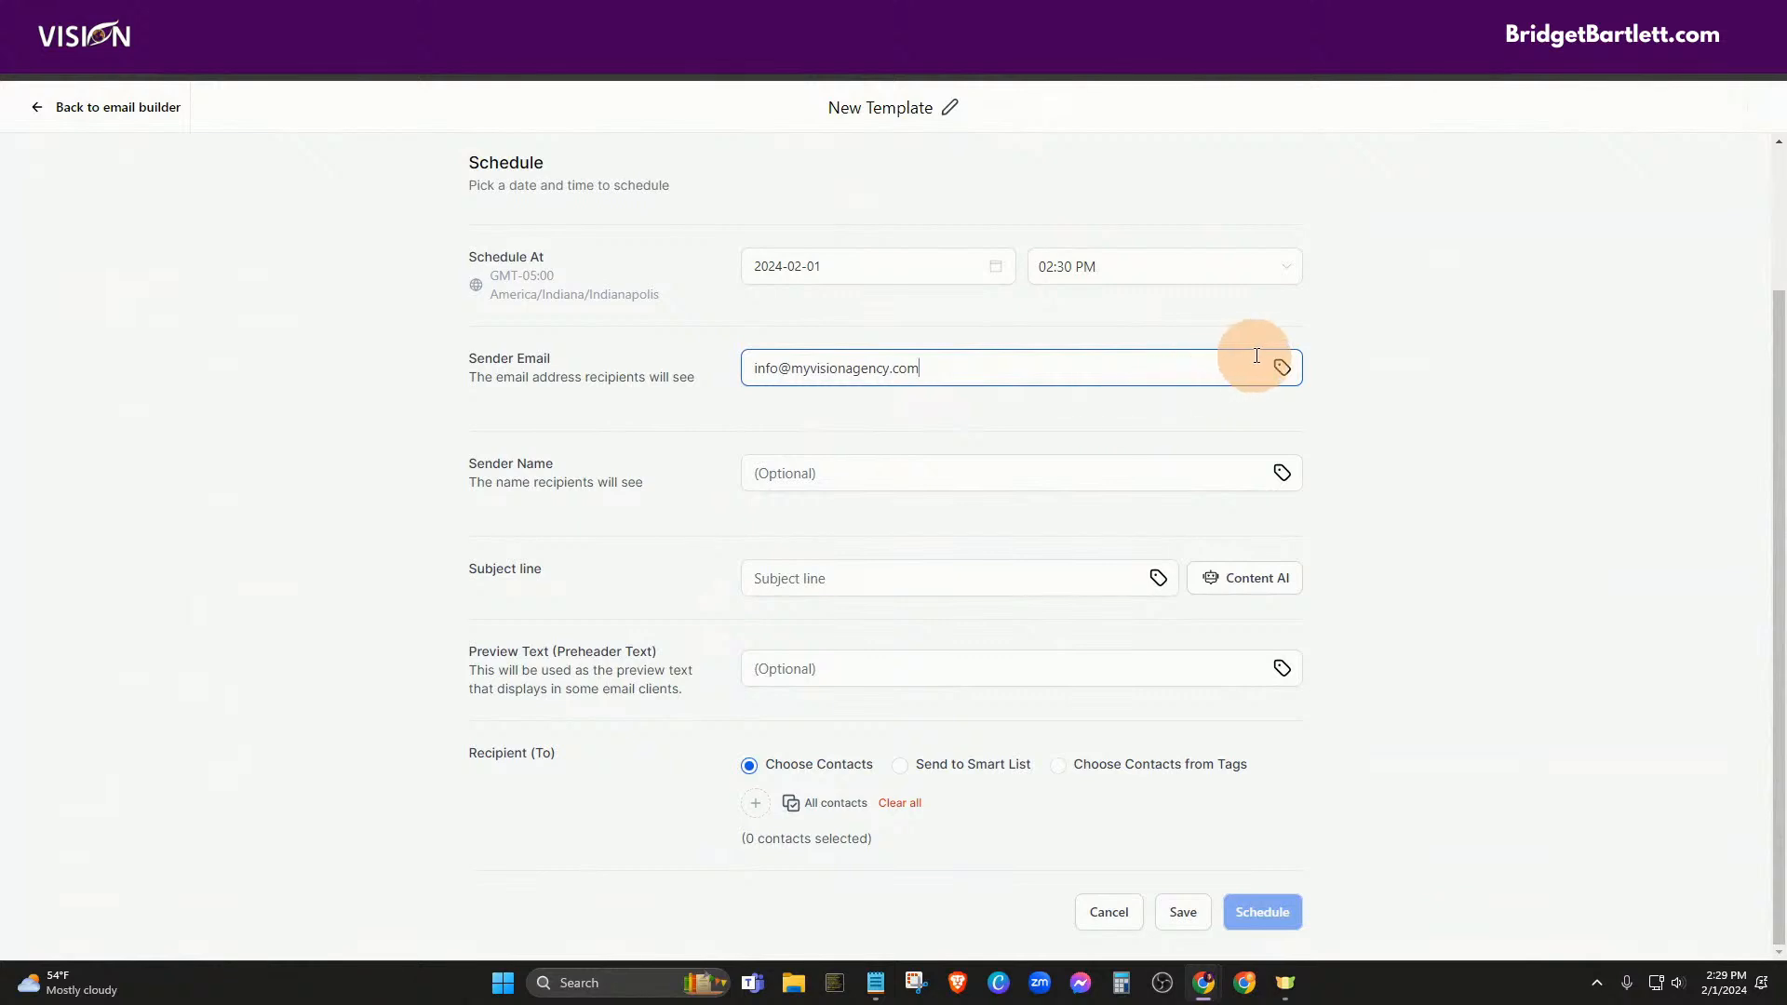
{"action": "left_click", "coordinate": [846, 480]}
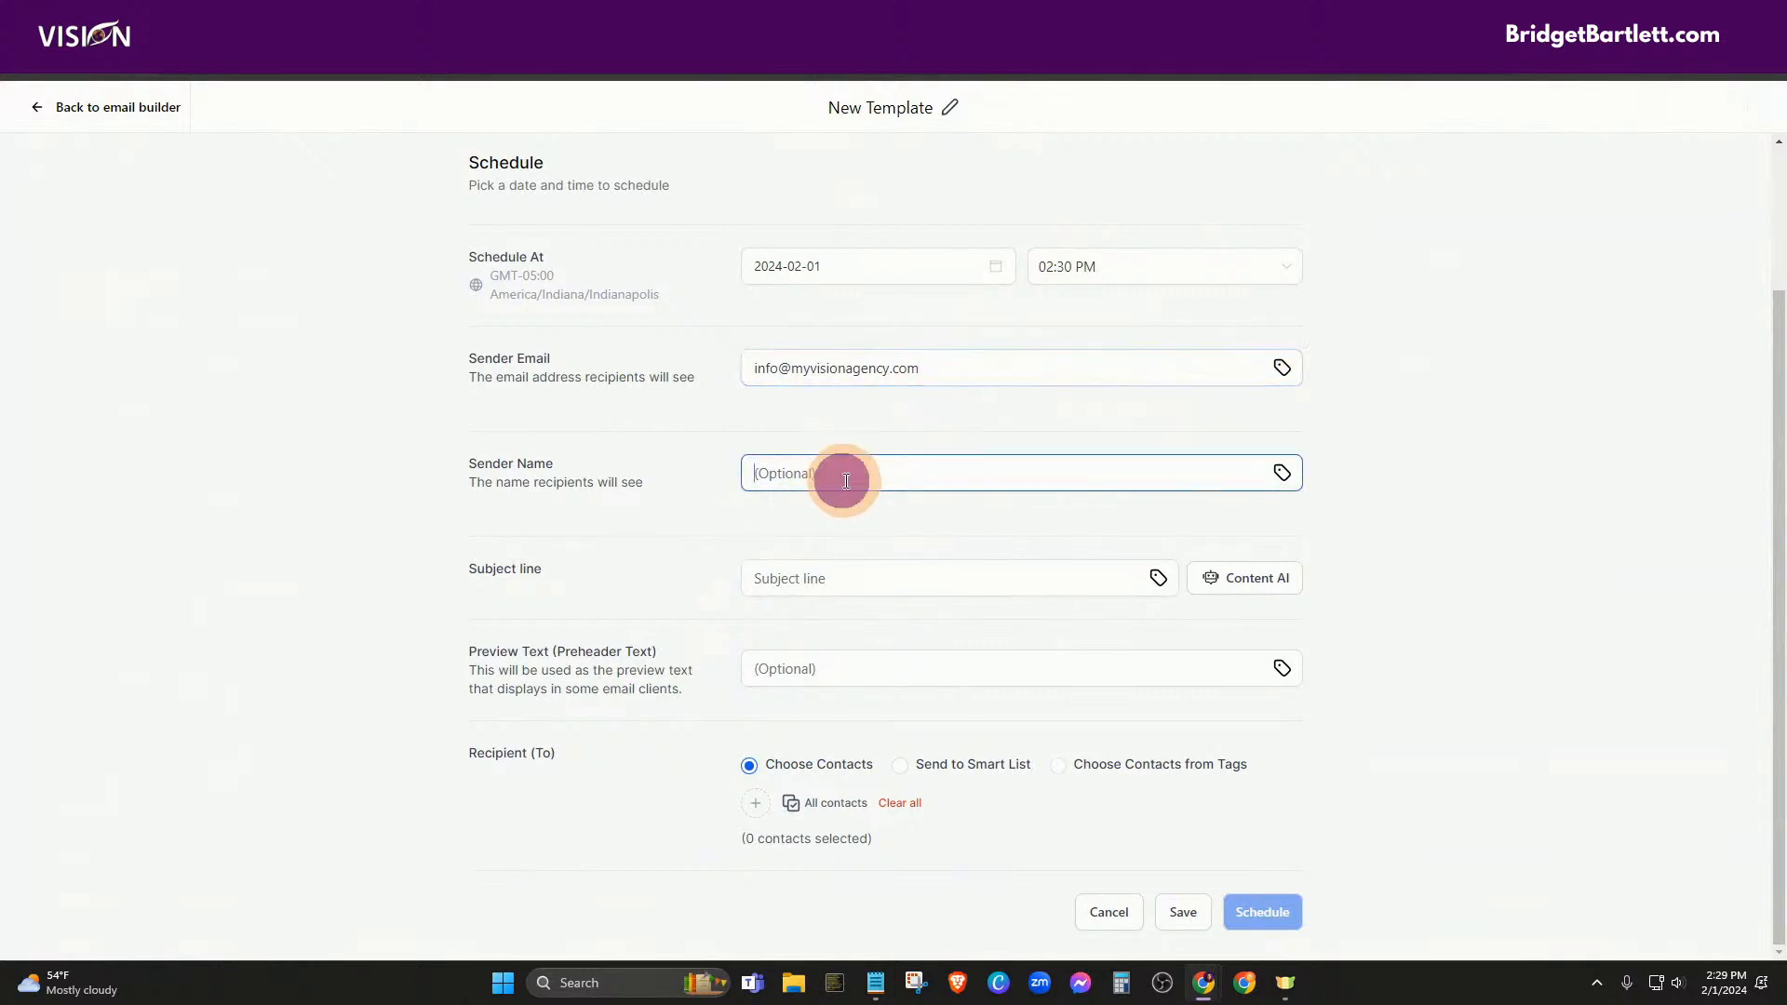
{"action": "left_click", "coordinate": [831, 582]}
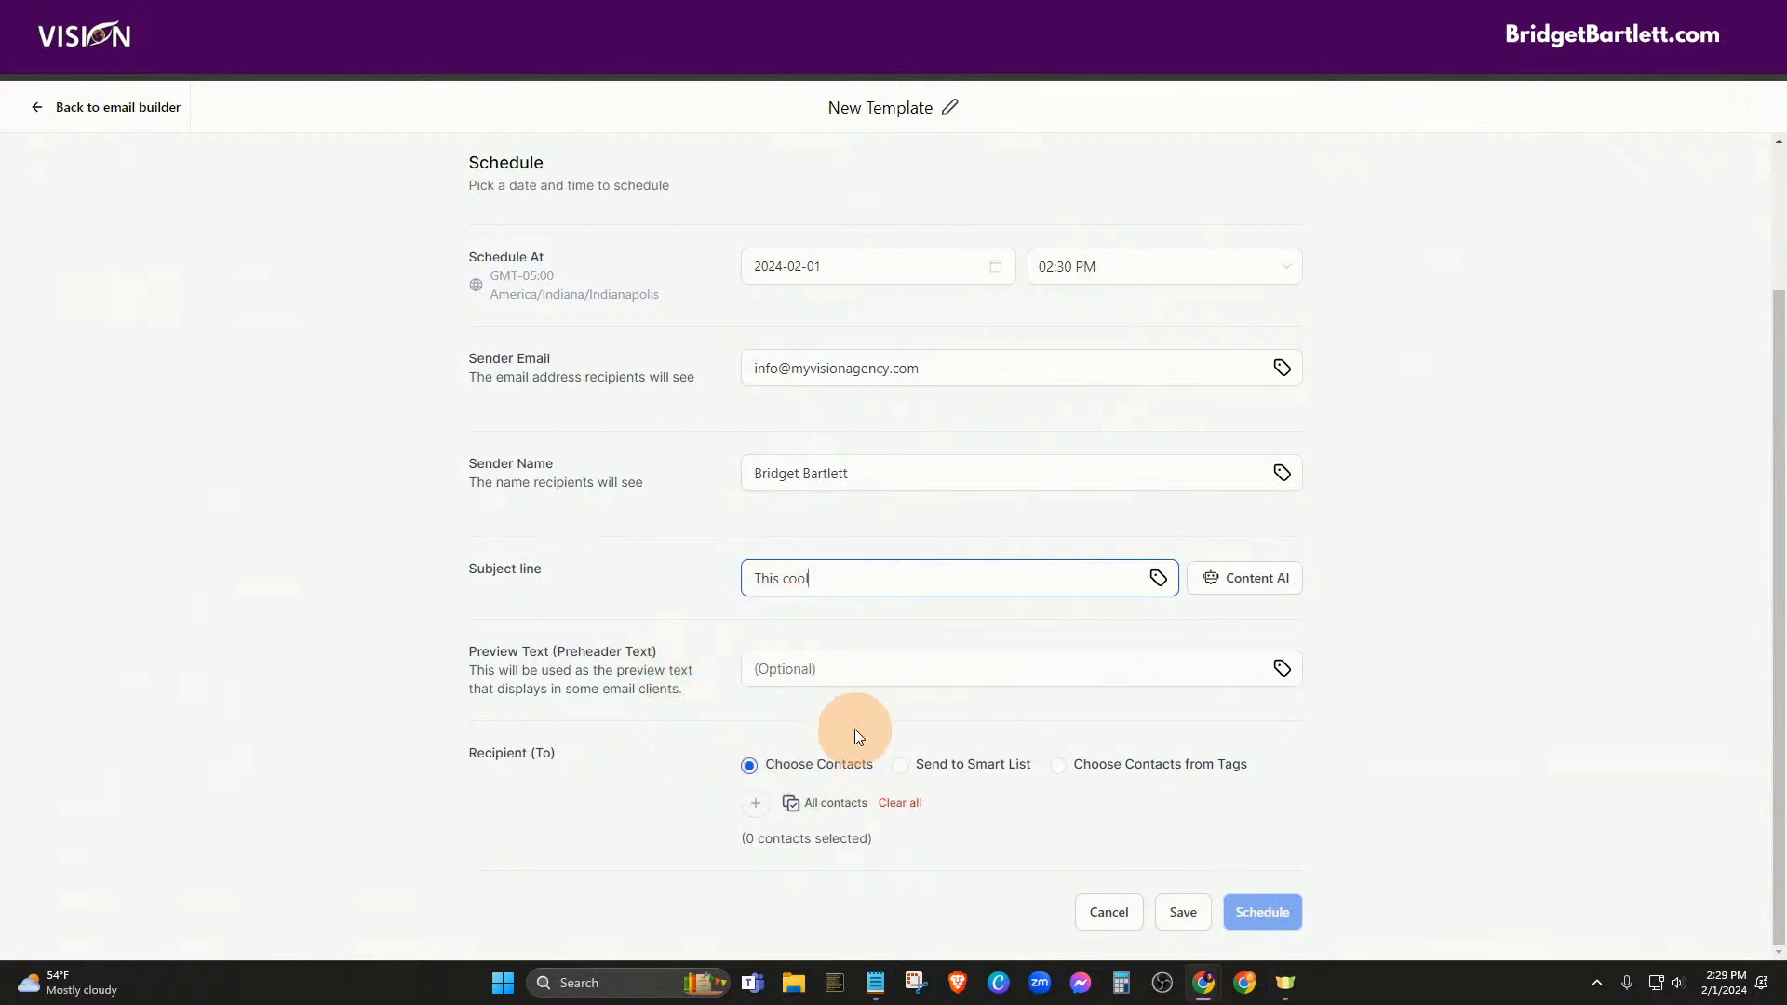
{"action": "left_click", "coordinate": [900, 766]}
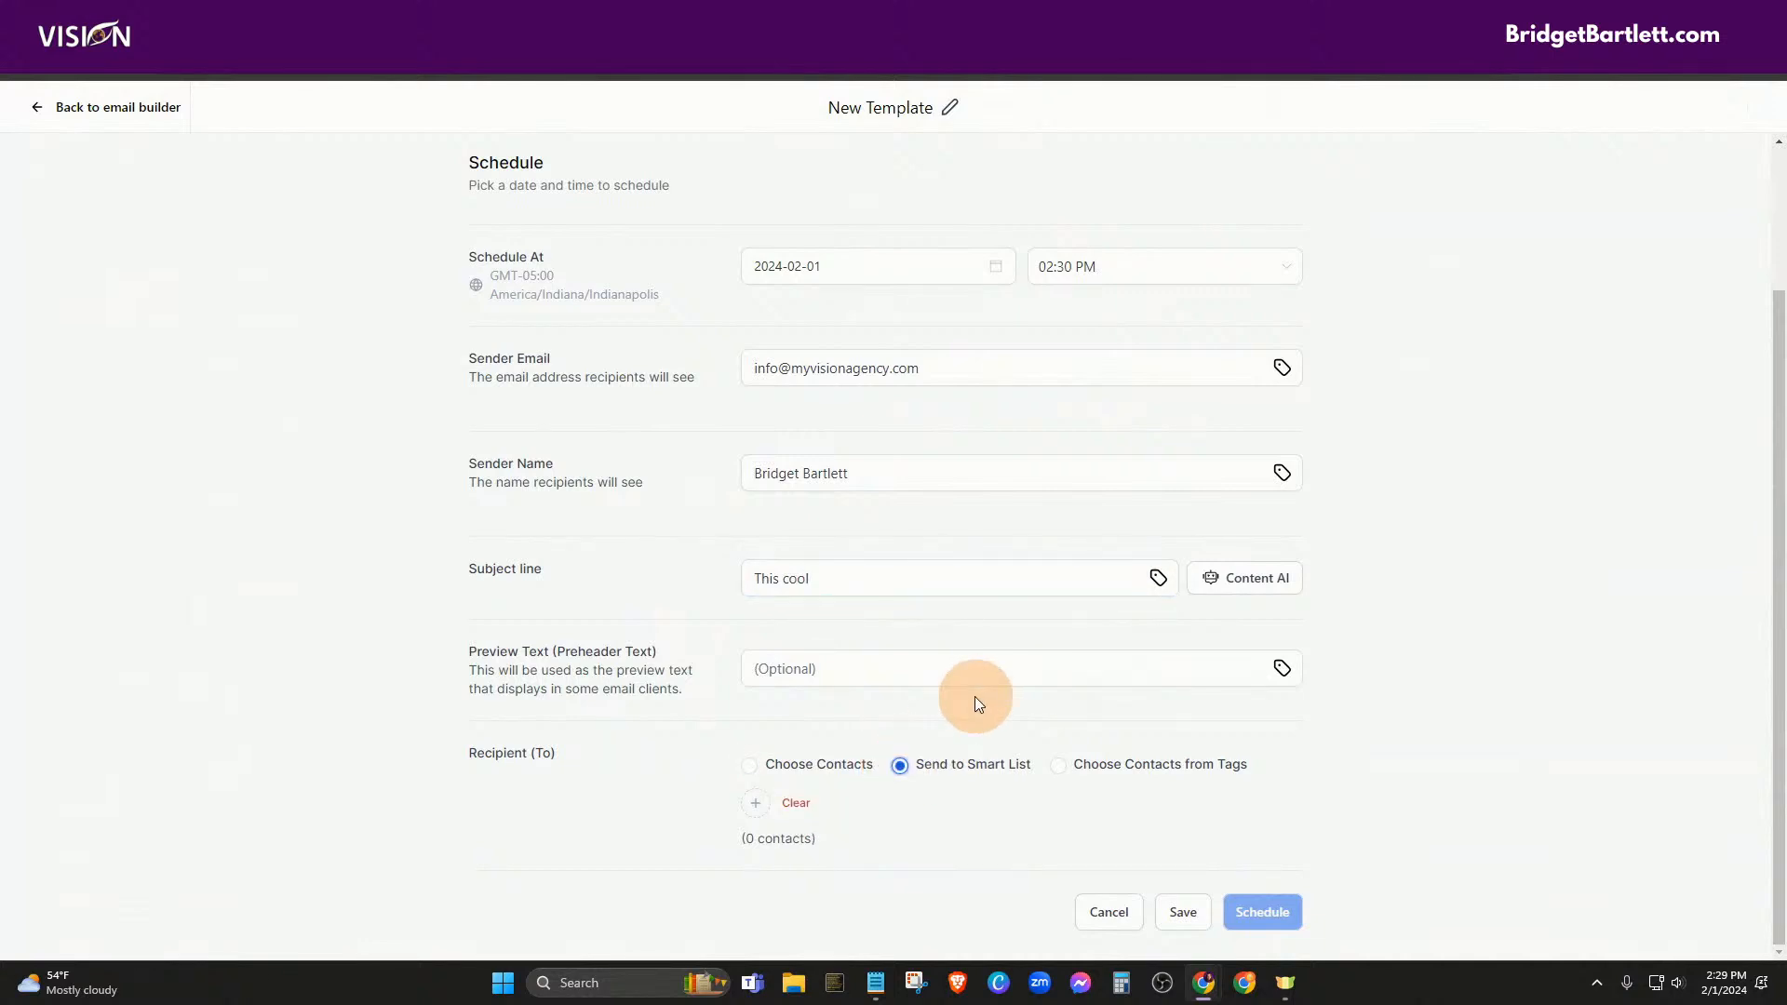
{"action": "left_click", "coordinate": [749, 765]}
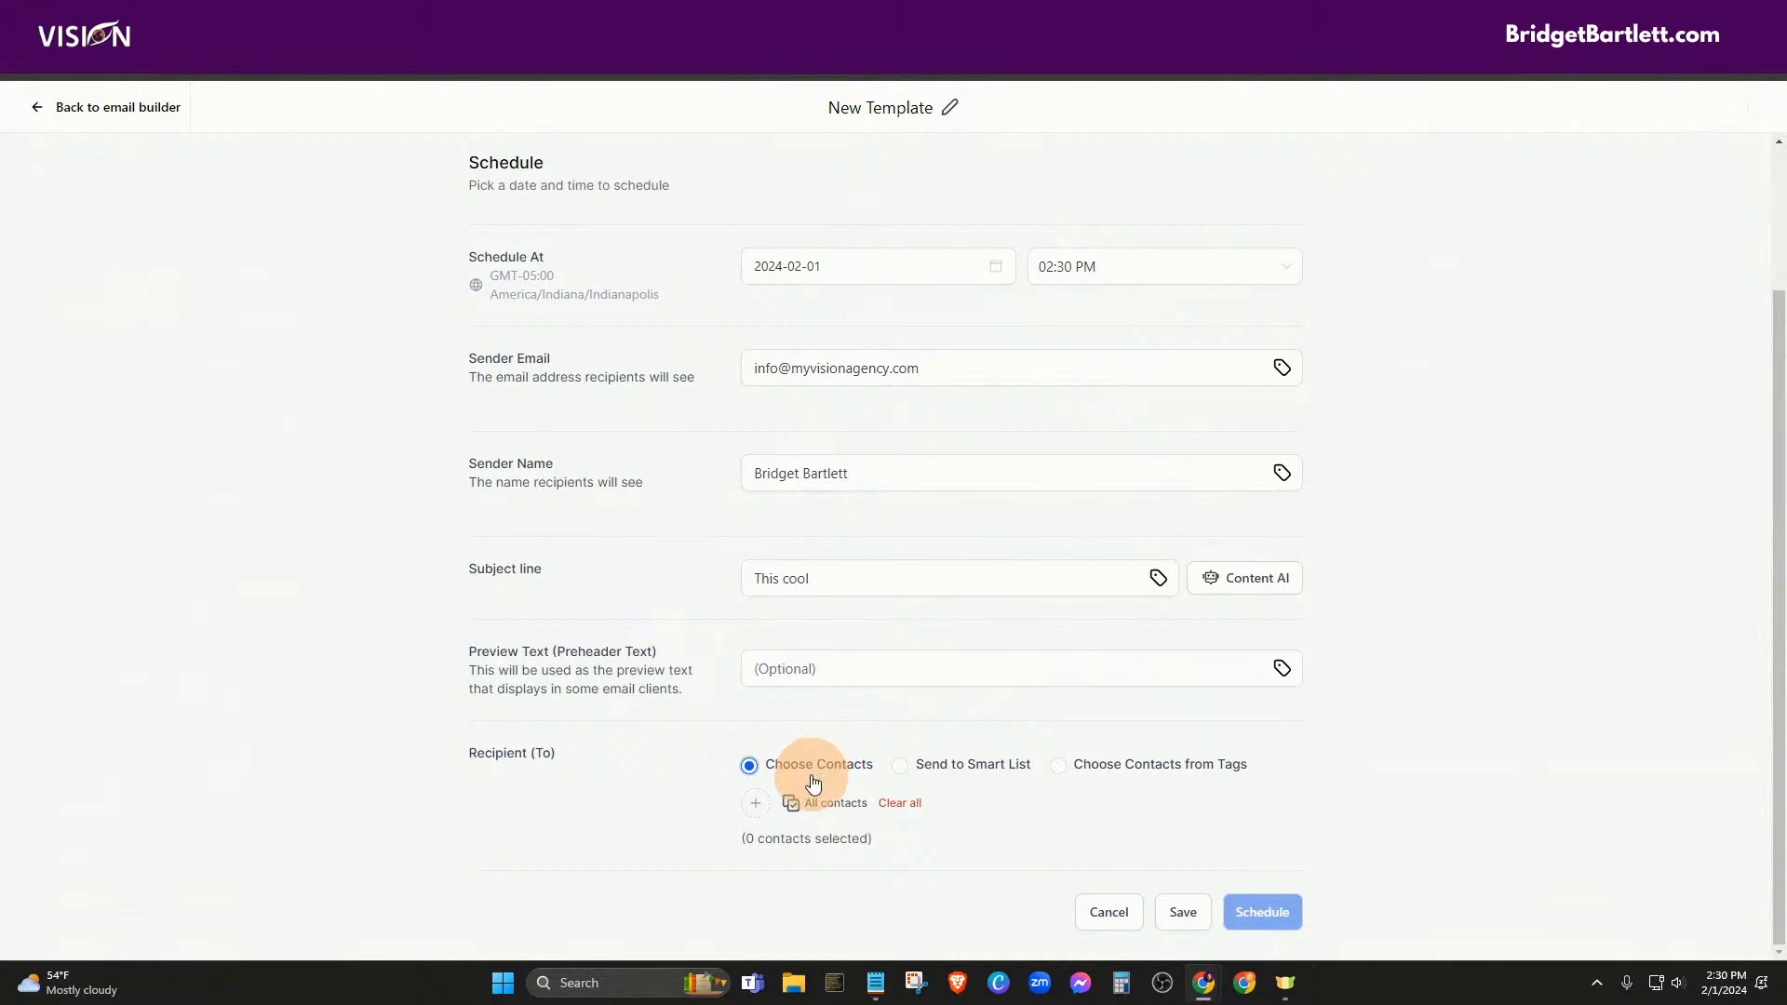
Send the campaign to the Newsletter smart list
{"action": "left_click", "coordinate": [901, 767]}
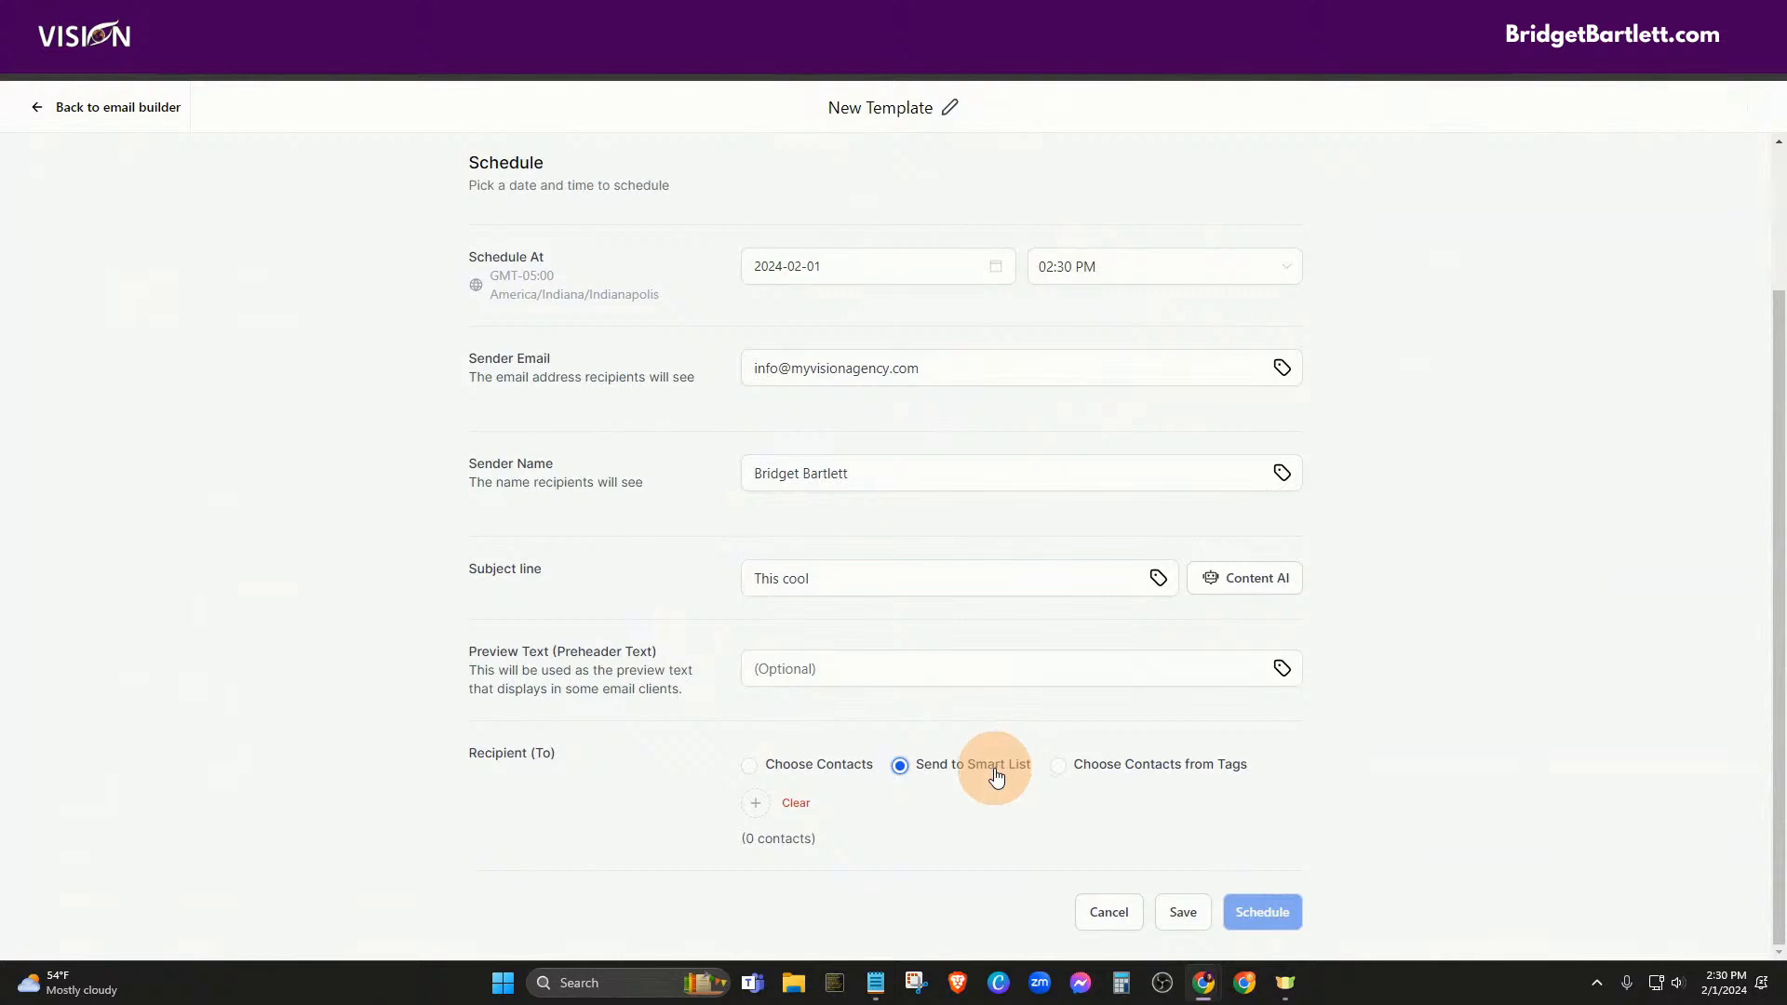
{"action": "left_click", "coordinate": [752, 802]}
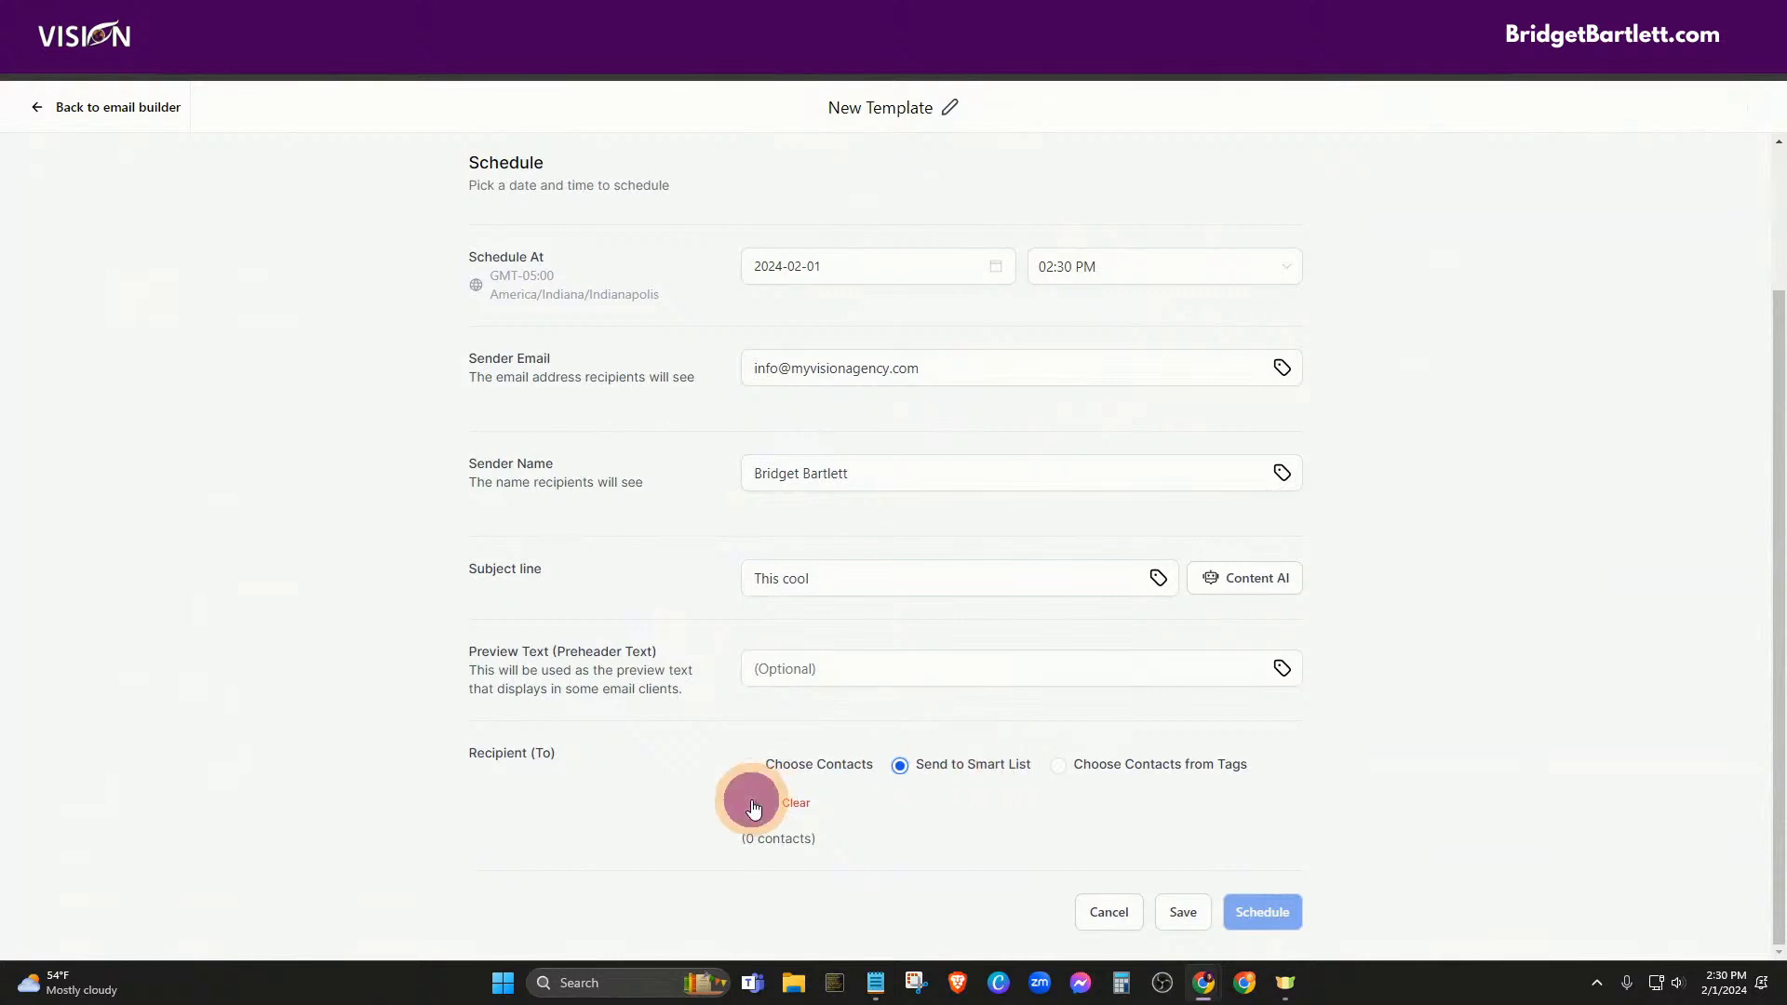
{"action": "left_click", "coordinate": [658, 760]}
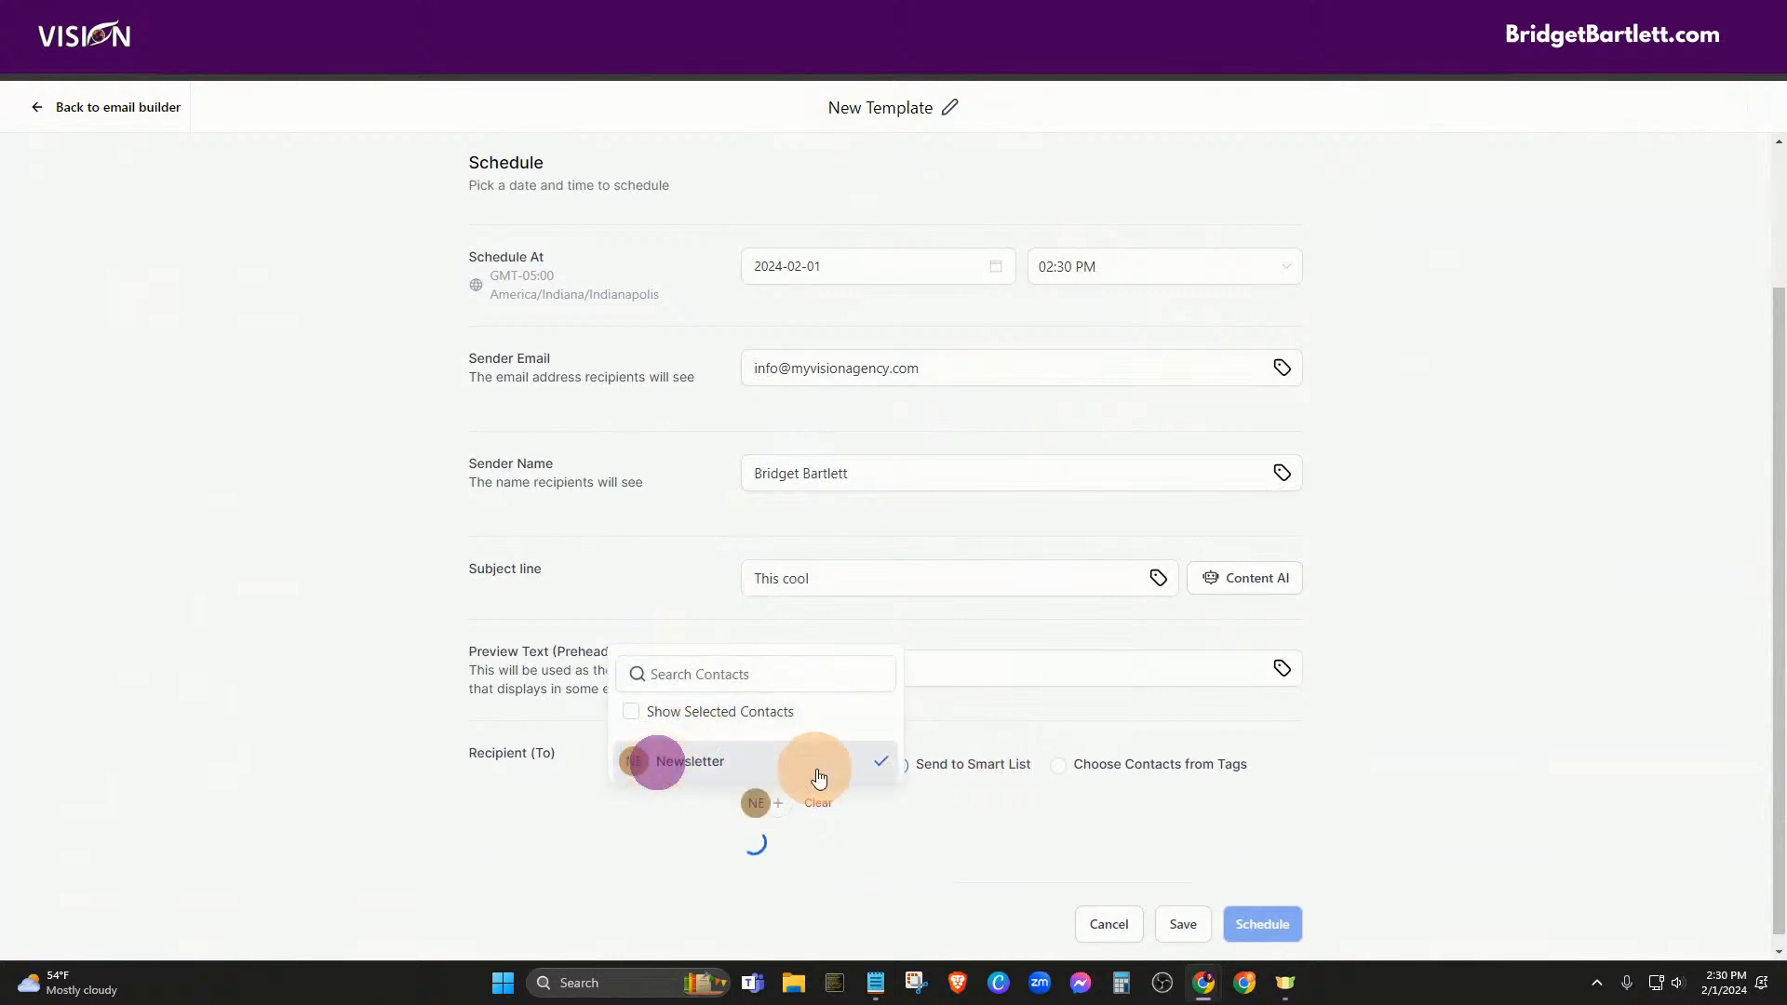
{"action": "left_click", "coordinate": [1001, 807]}
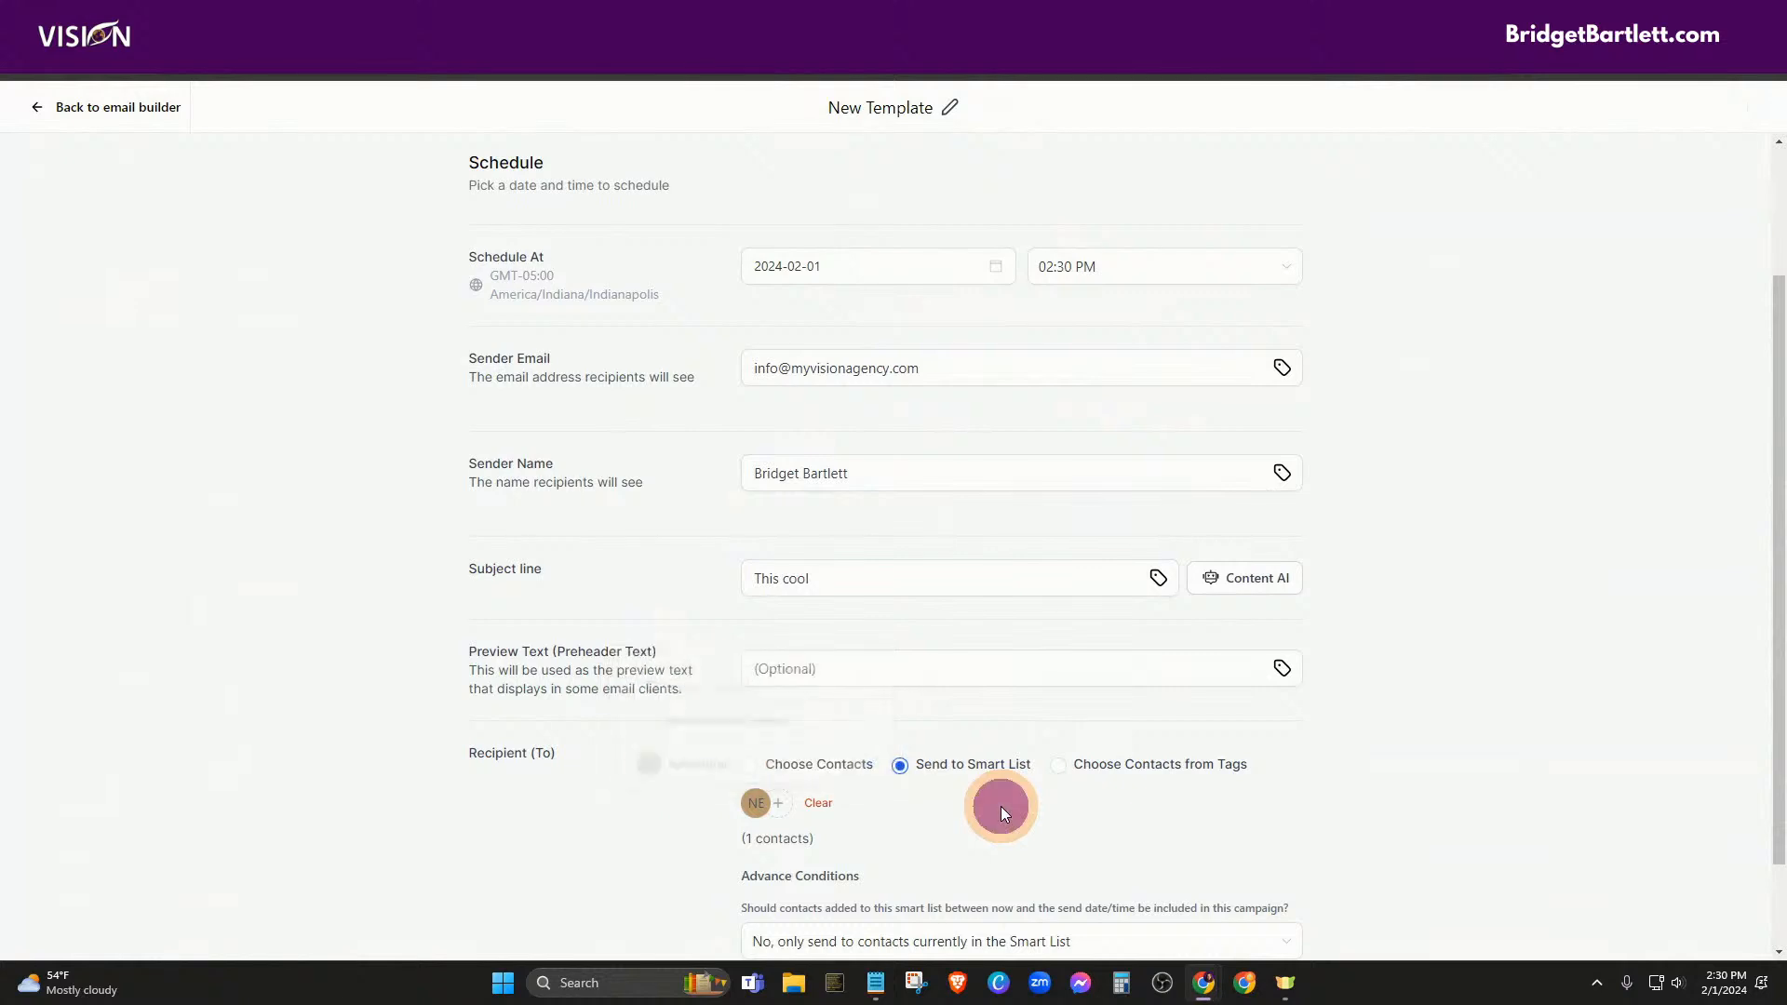
{"action": "scroll", "coordinate": [1505, 734], "scroll_direction": "down", "scroll_amount": 2}
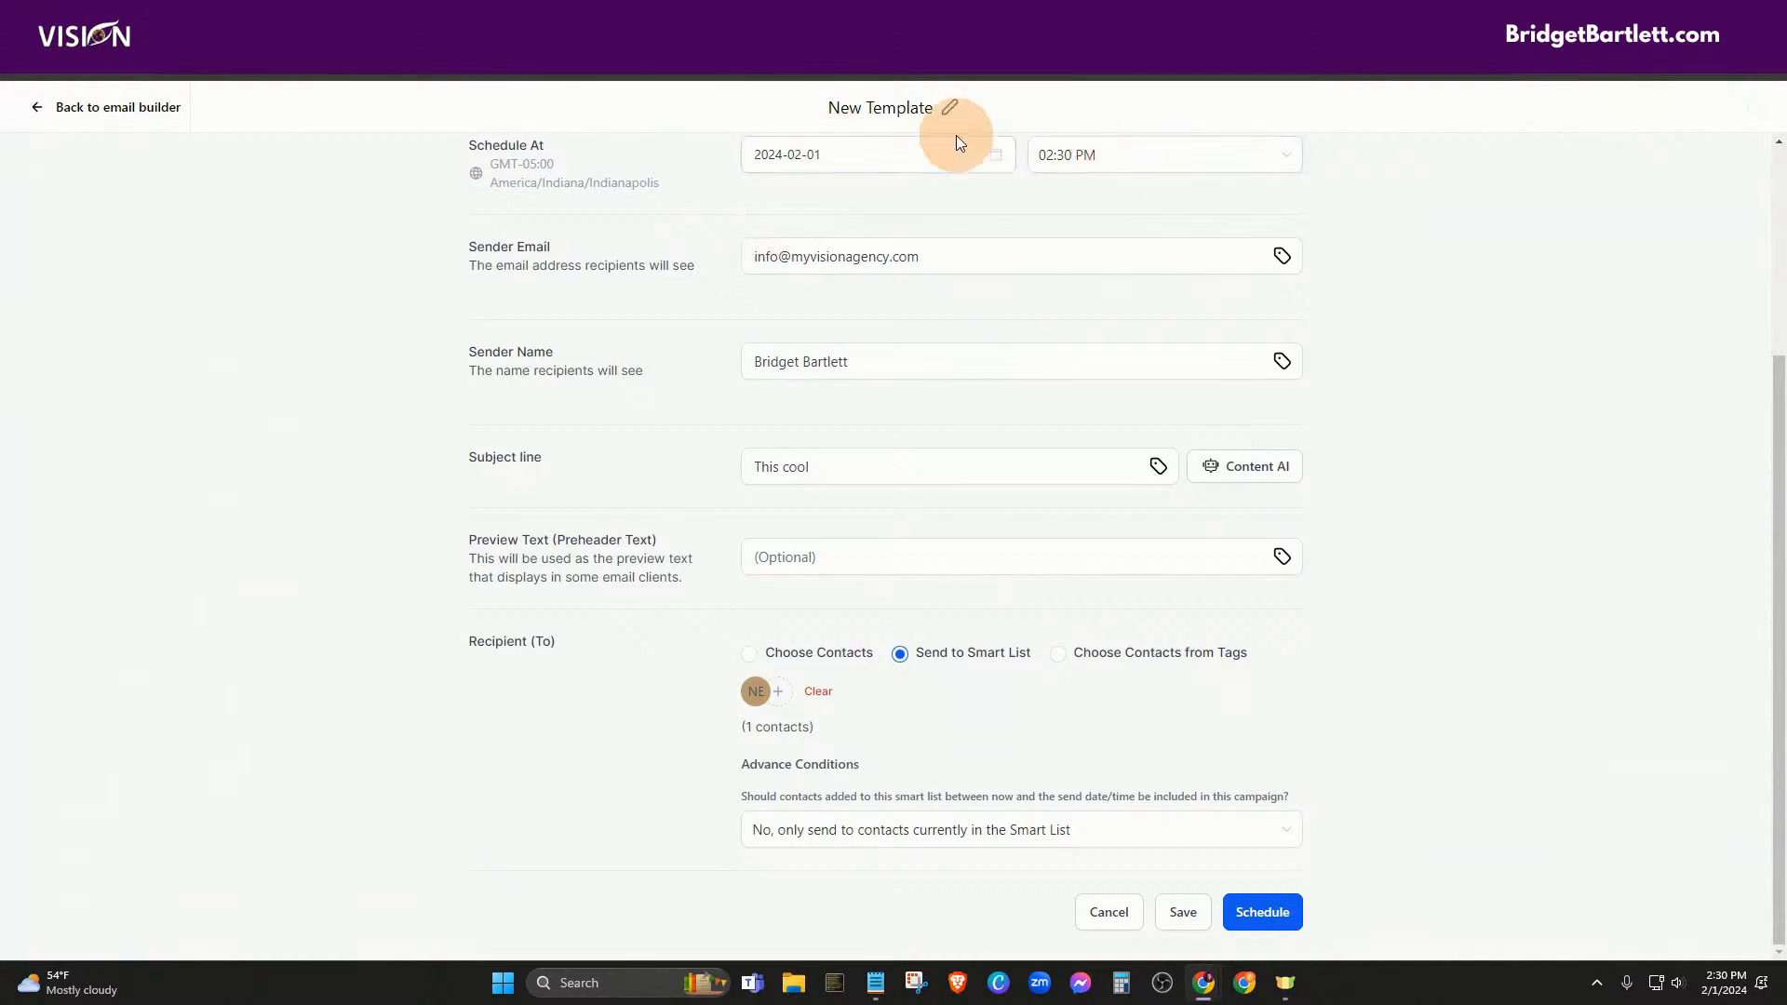
Include contacts added to the smart list before send time, then schedule the campaign
{"action": "left_click", "coordinate": [764, 838]}
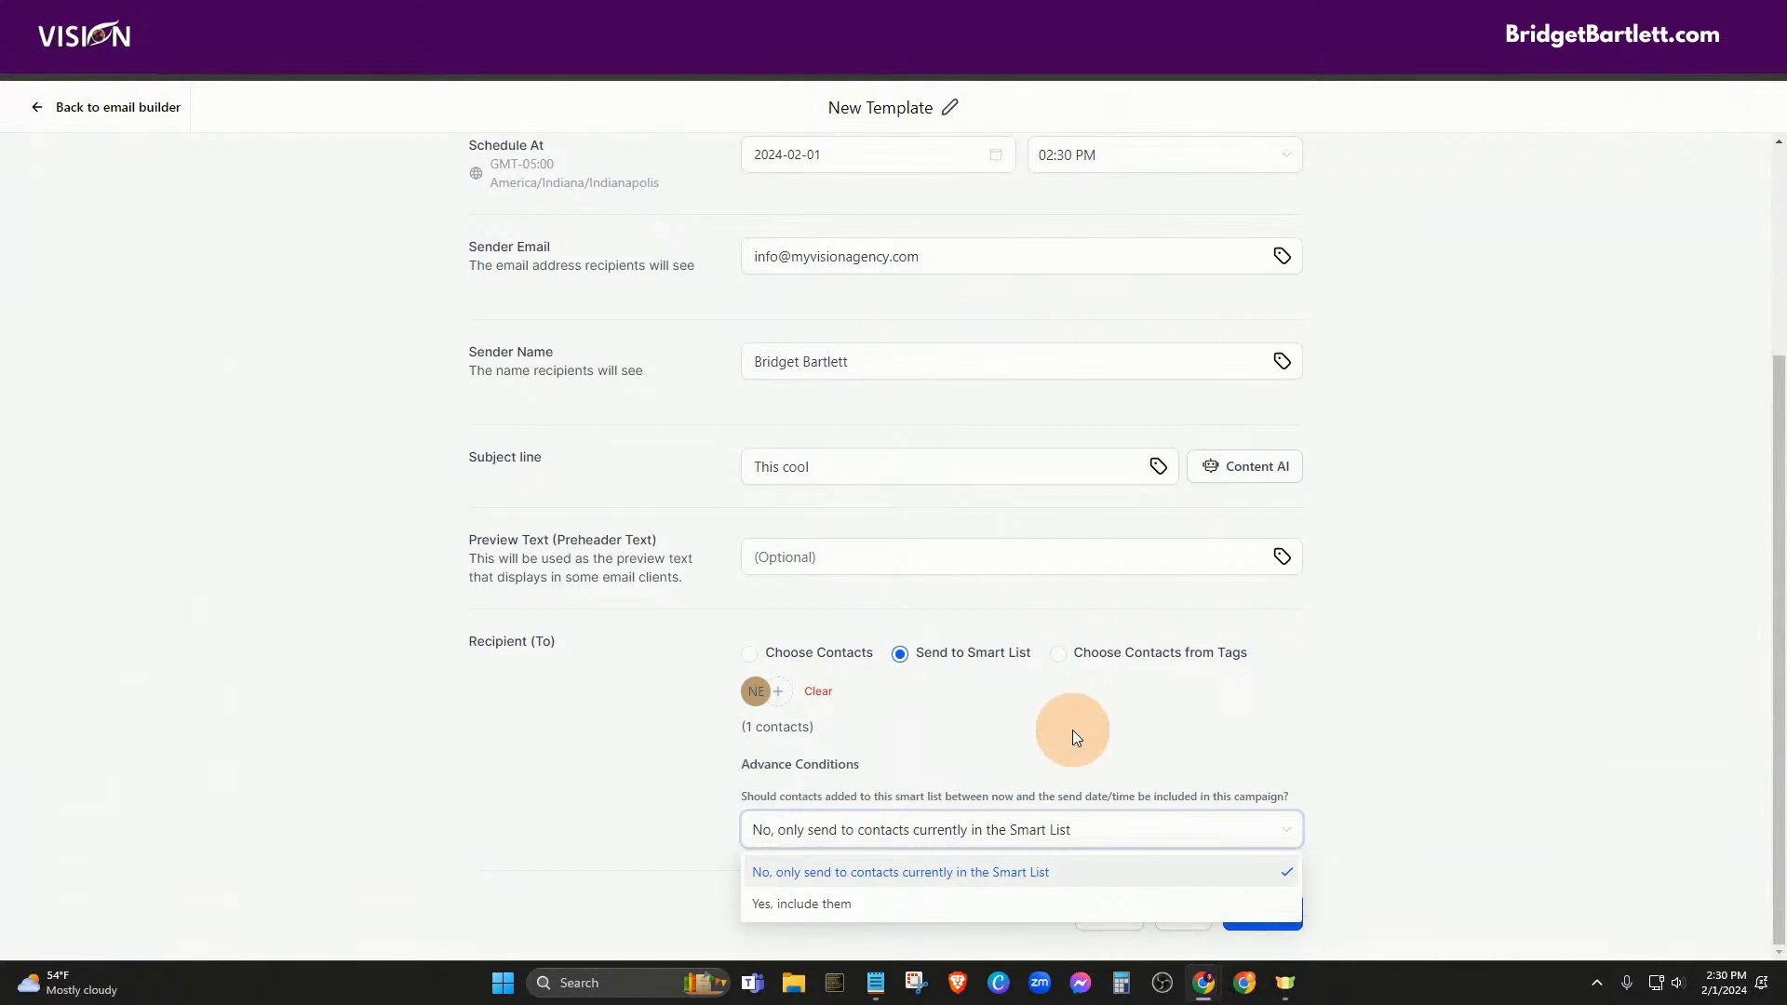
{"action": "left_click", "coordinate": [836, 912]}
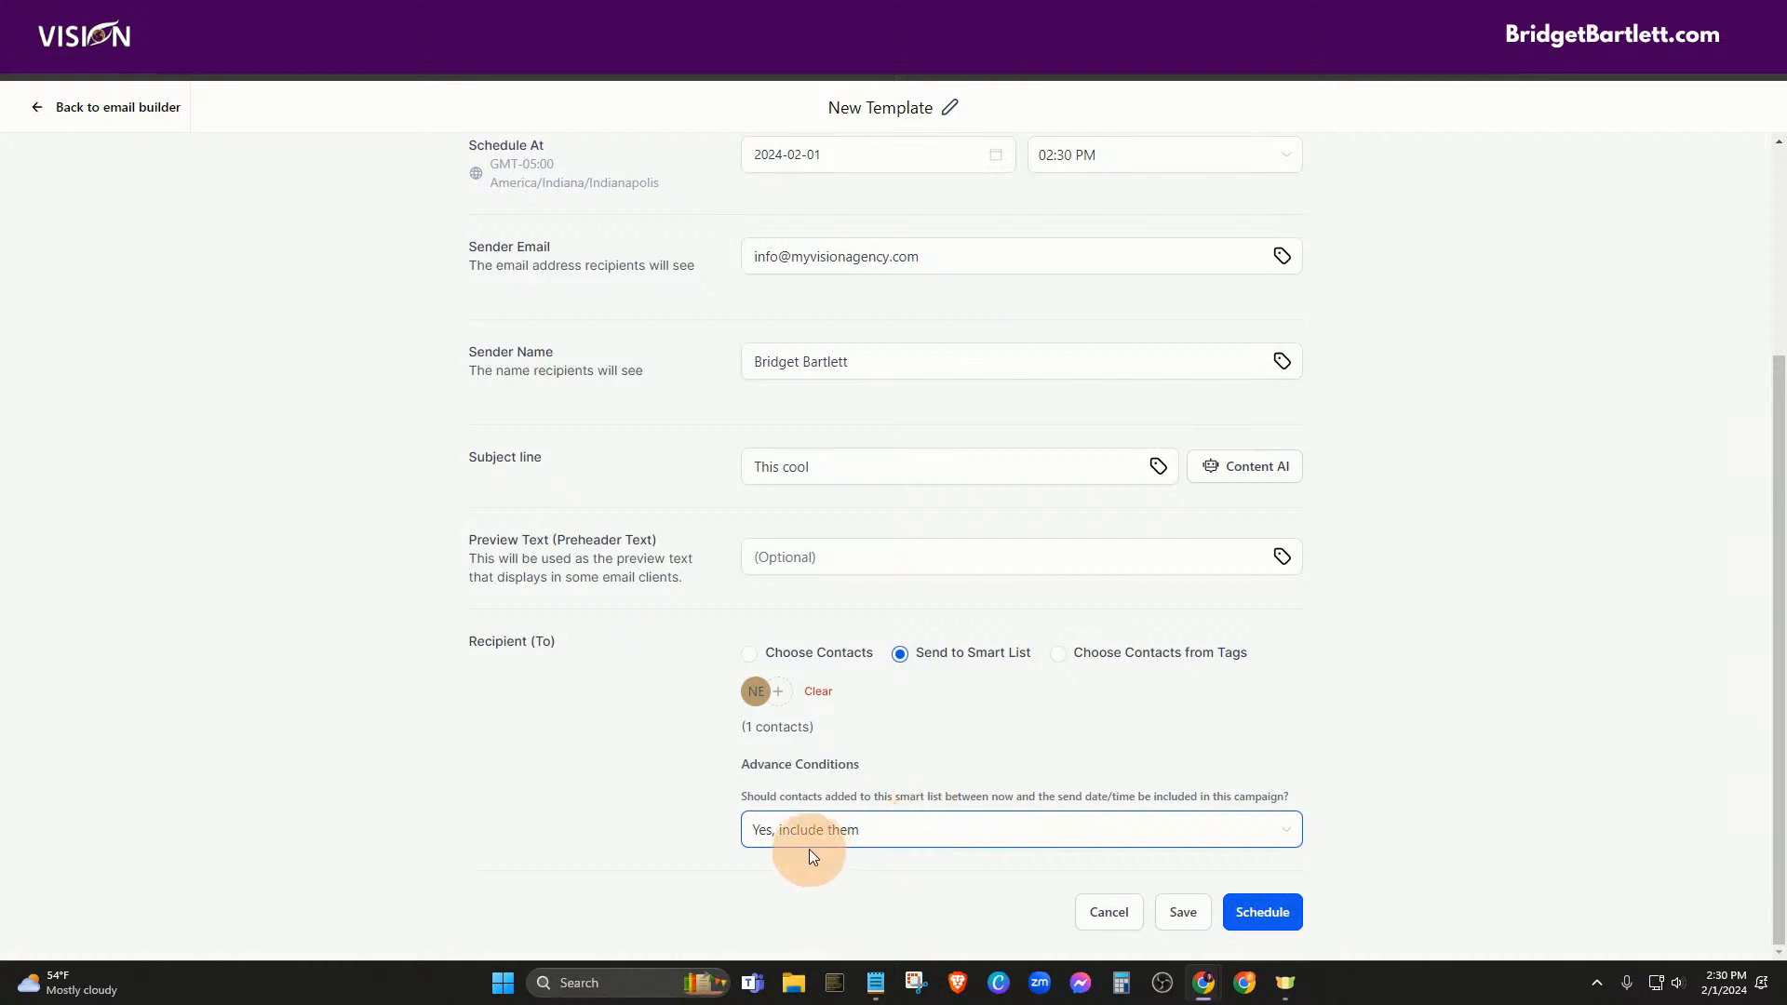
{"action": "left_click", "coordinate": [1263, 917]}
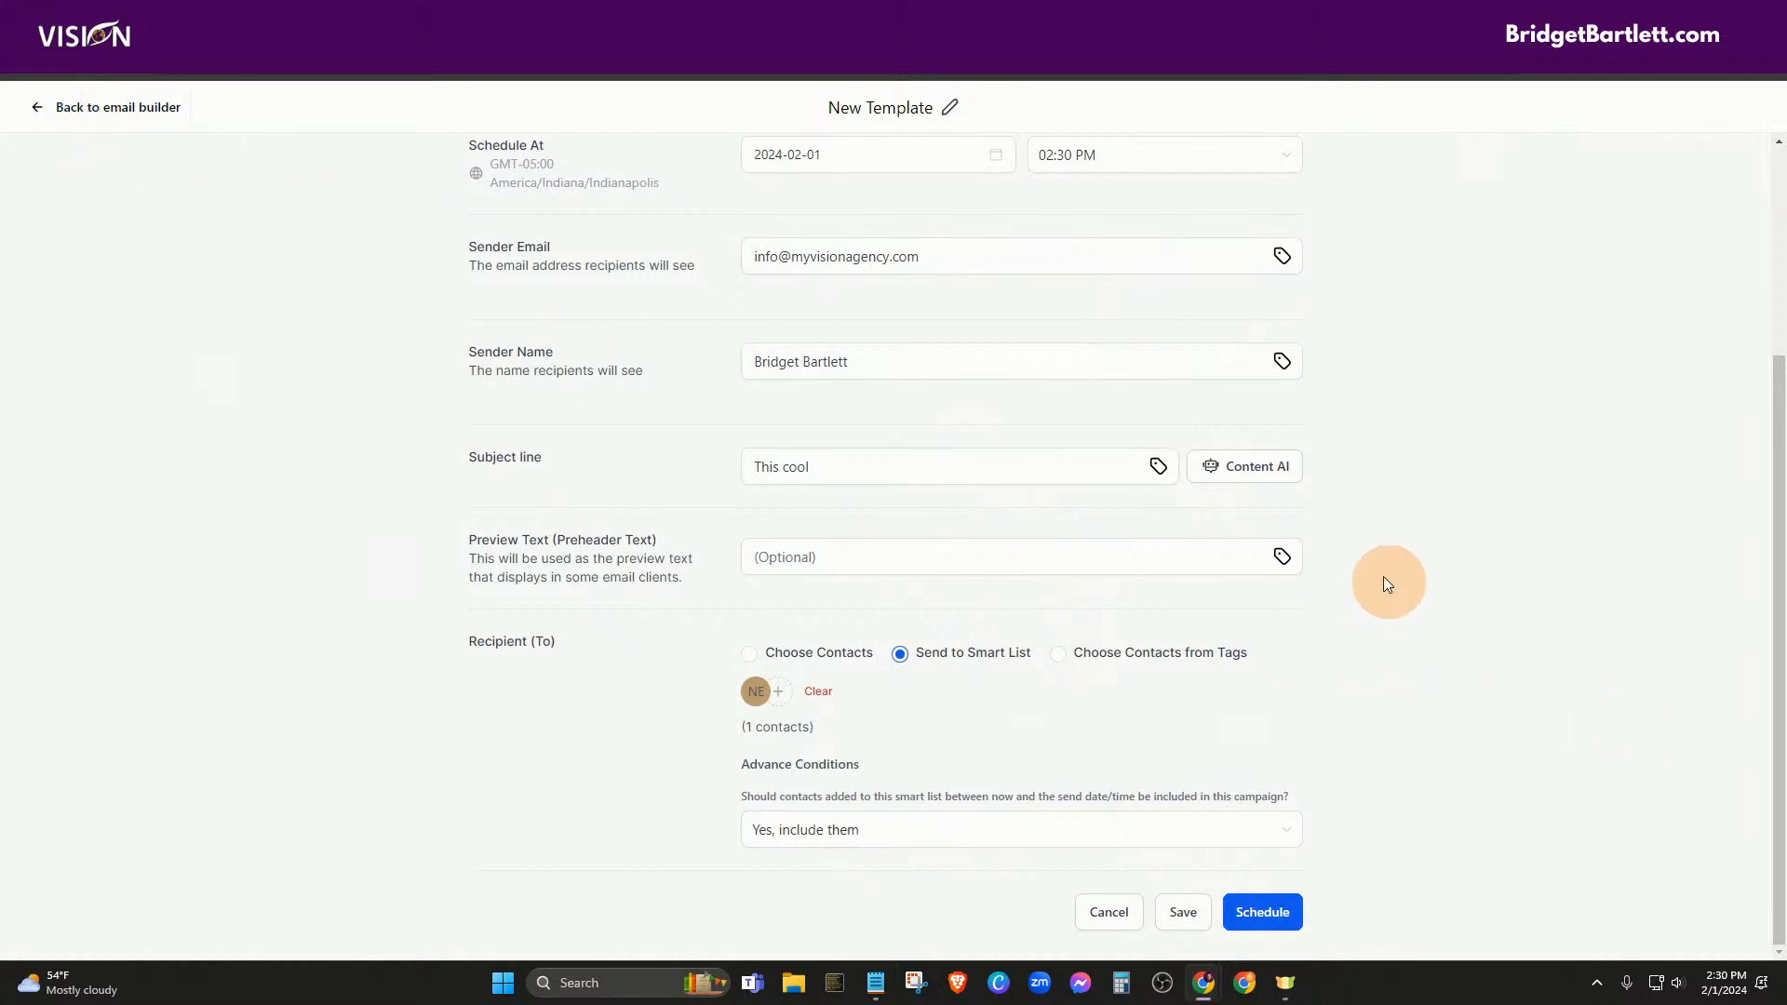
Reschedule the send for February 8, 2024 at 10:00 AM, then return to the builder
{"action": "left_click", "coordinate": [830, 154]}
{"action": "left_click", "coordinate": [911, 288]}
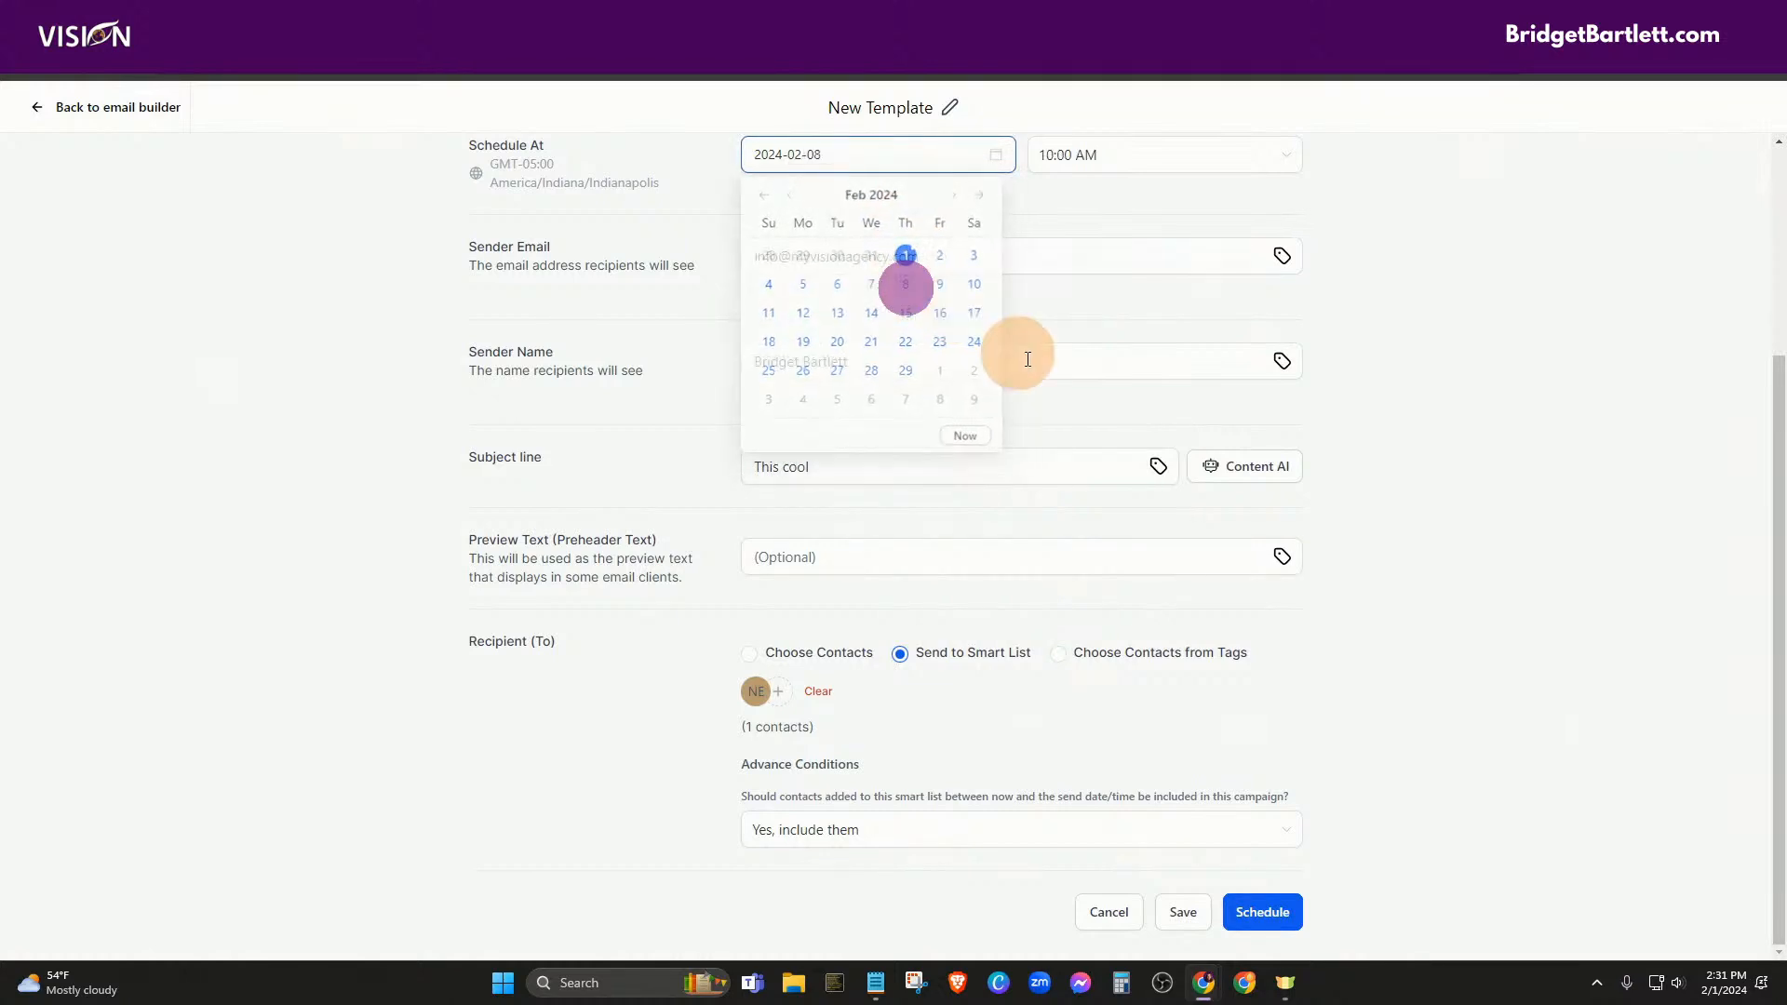
{"action": "left_click", "coordinate": [904, 445]}
{"action": "left_click", "coordinate": [1121, 155]}
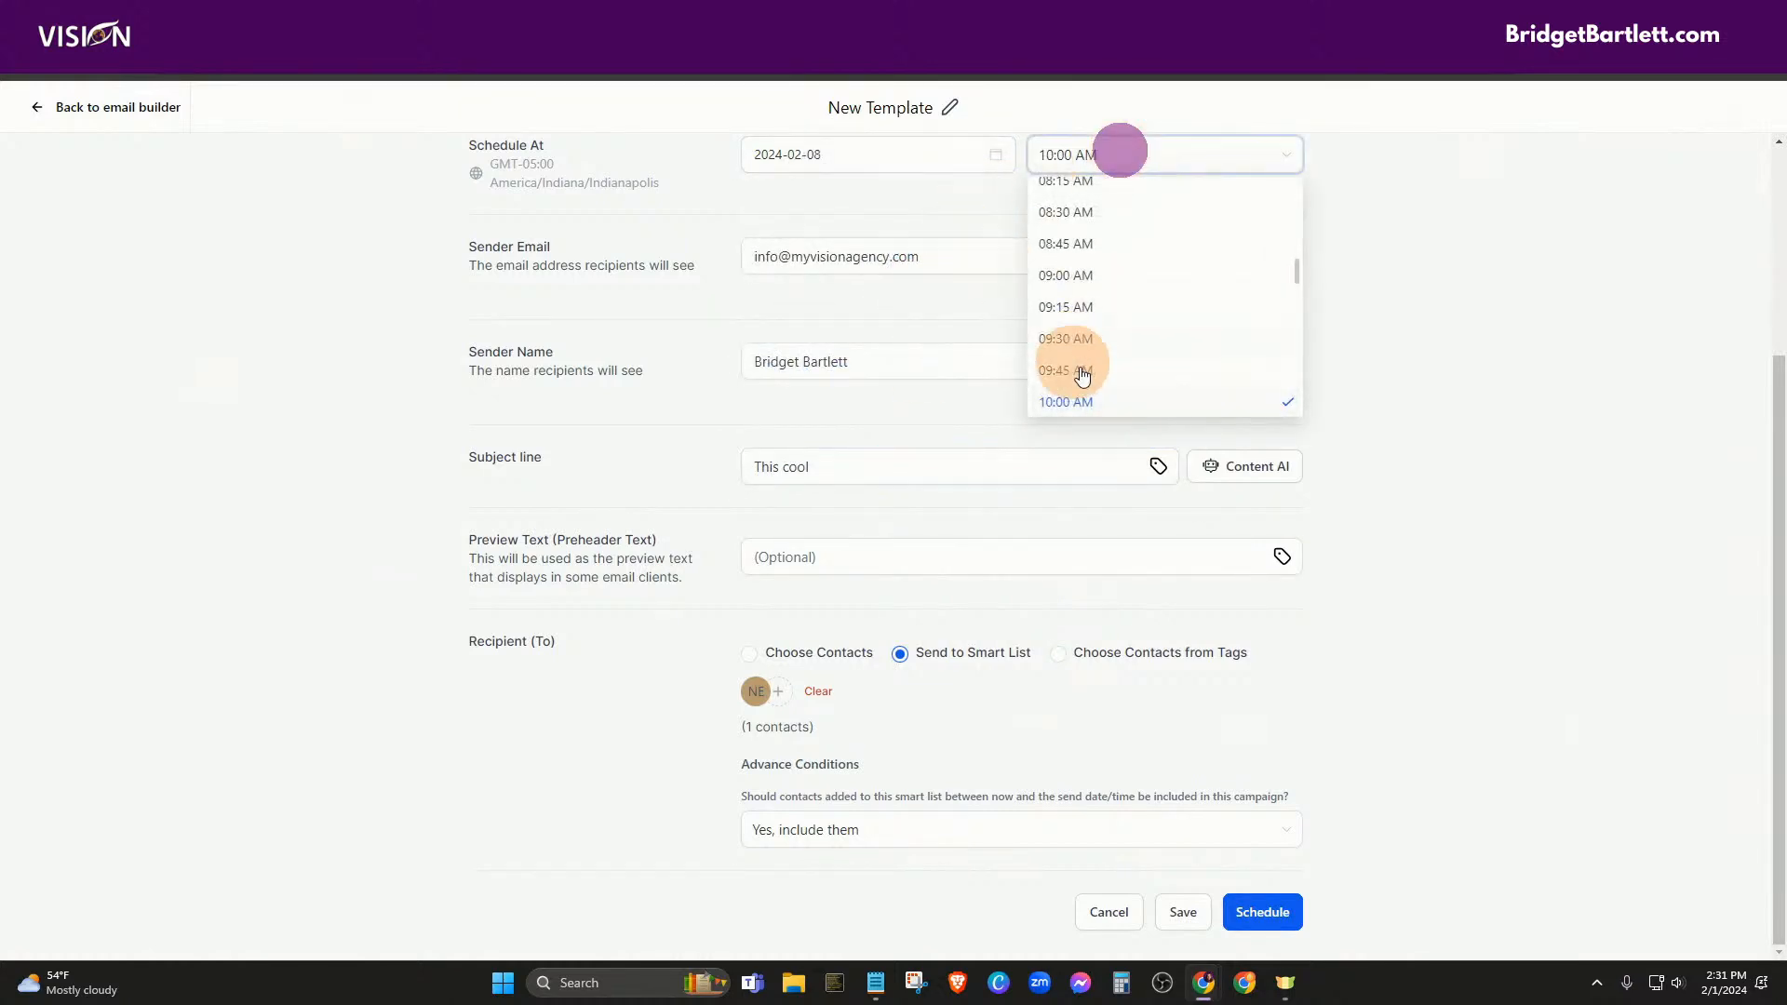
{"action": "left_click", "coordinate": [1085, 402]}
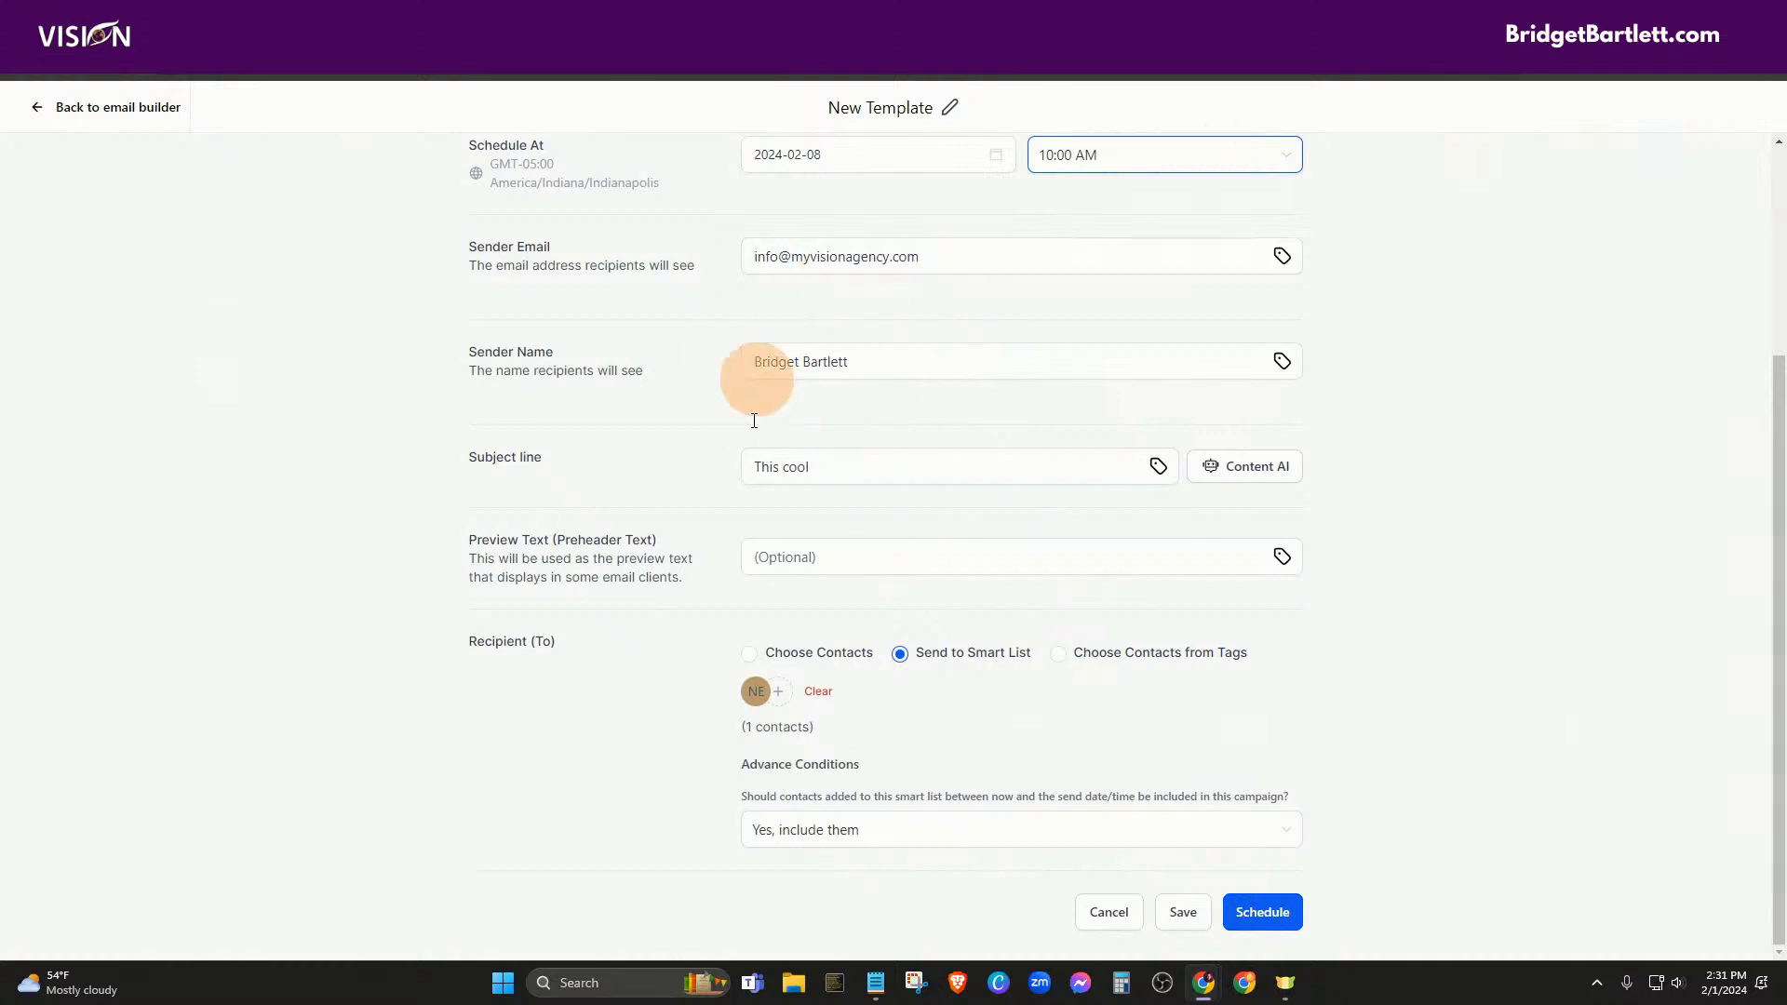
{"action": "left_click", "coordinate": [847, 465]}
{"action": "left_click", "coordinate": [846, 465]}
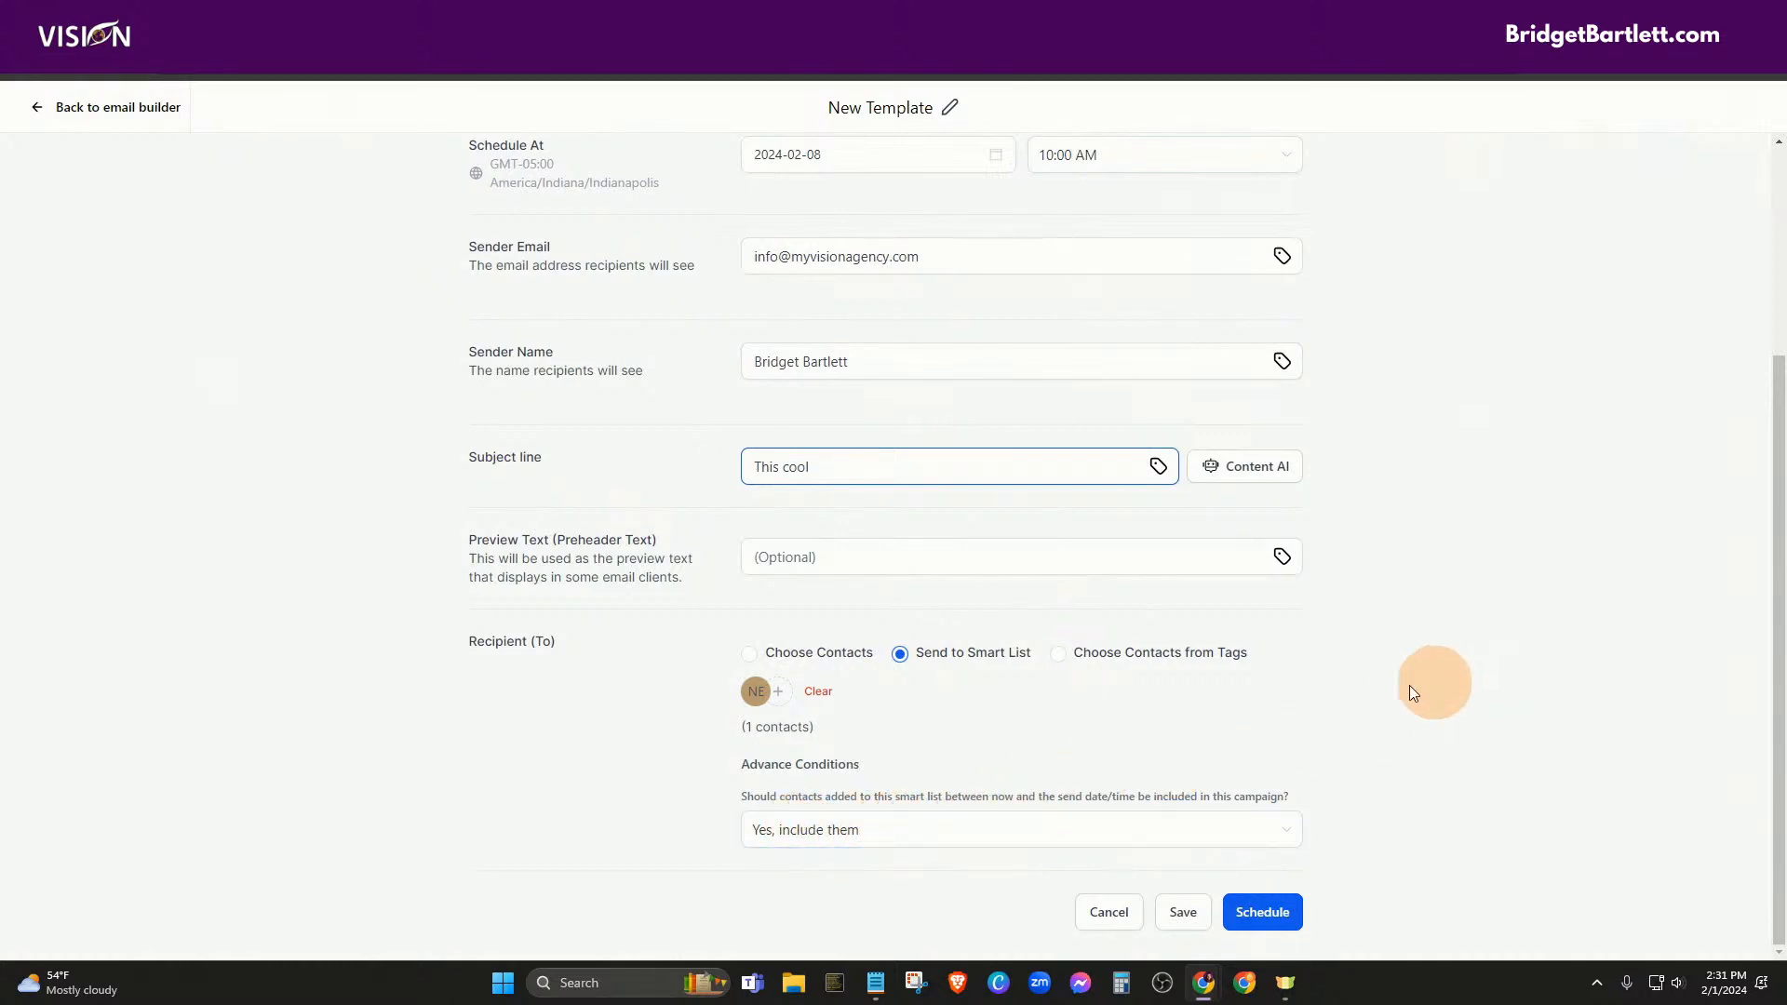
{"action": "left_click", "coordinate": [75, 110]}
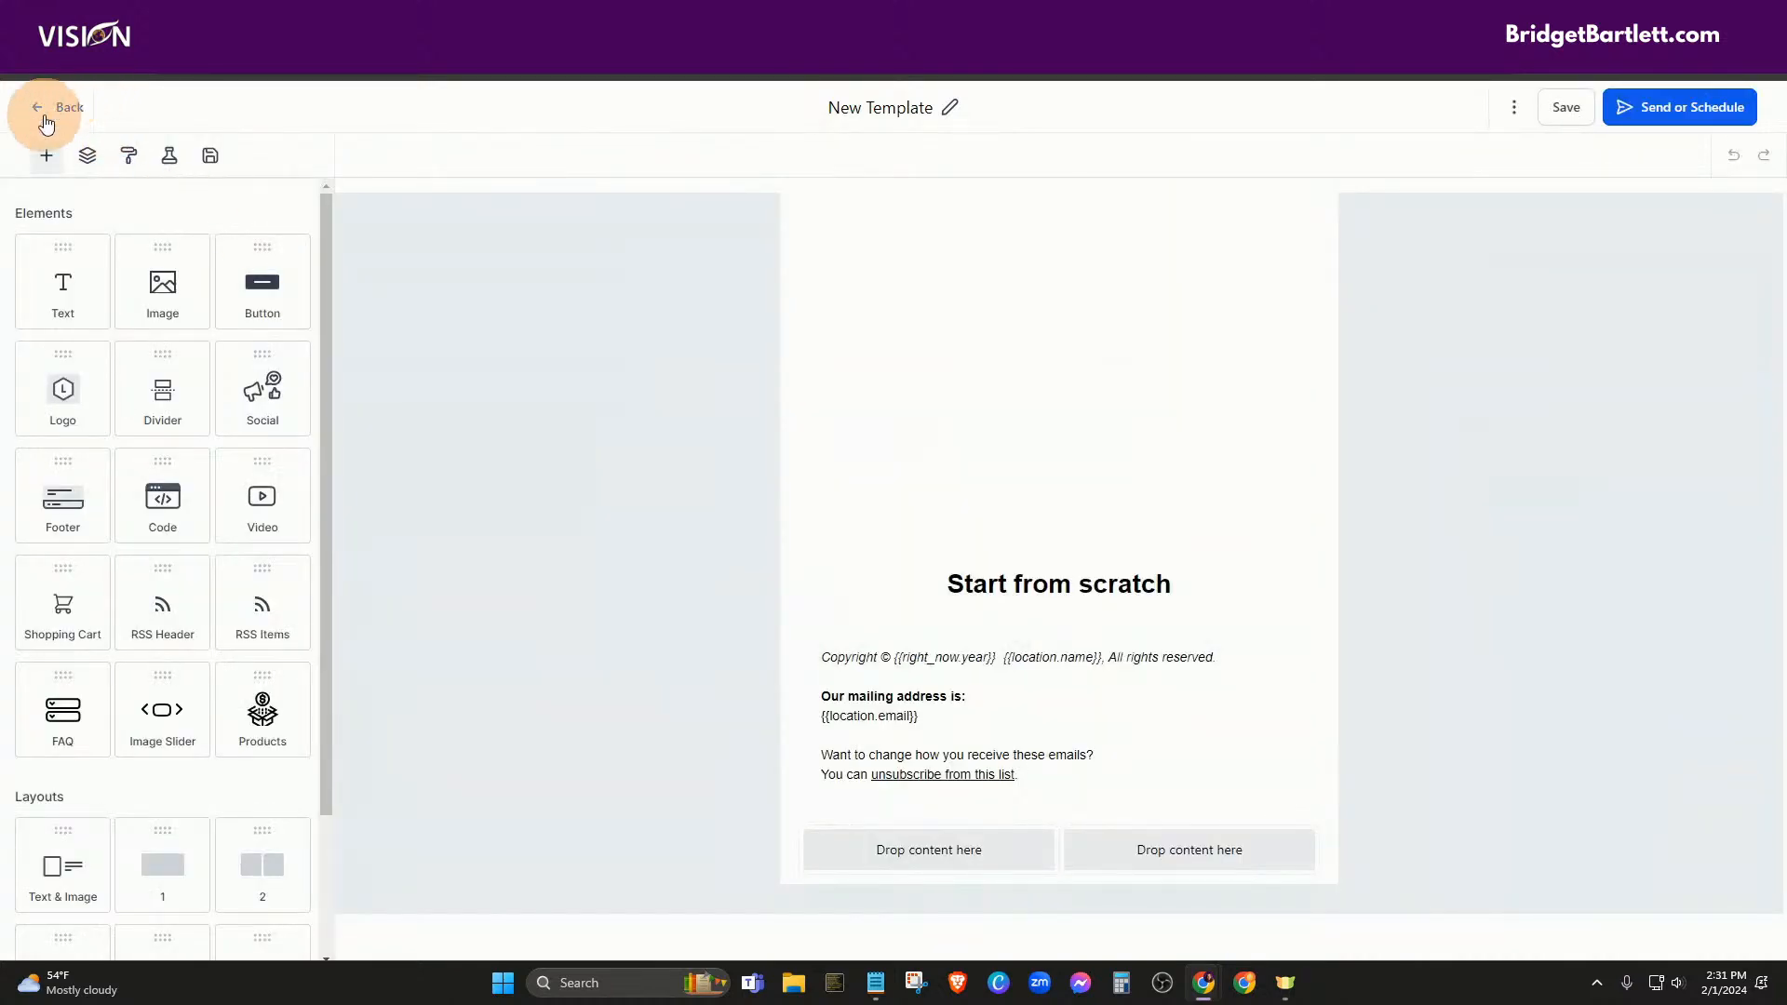
Exit the email builder and check the contacts in the smart lists
{"action": "left_click", "coordinate": [59, 105]}
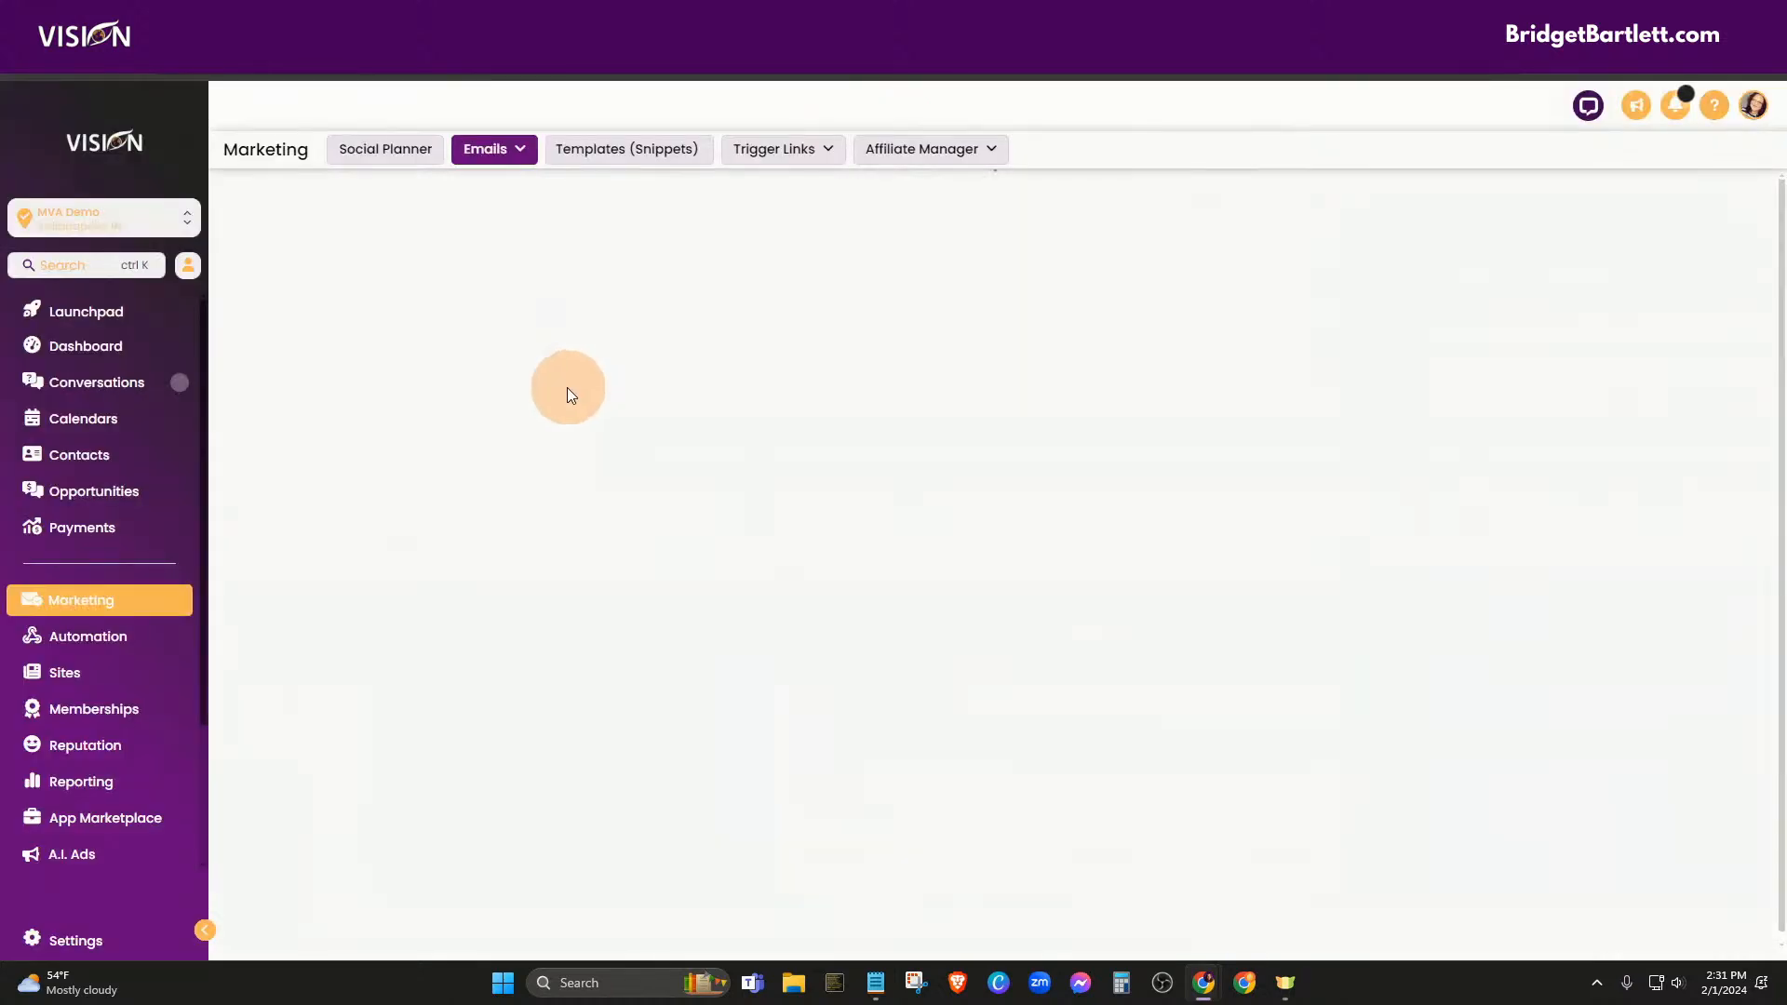
{"action": "left_click", "coordinate": [78, 454]}
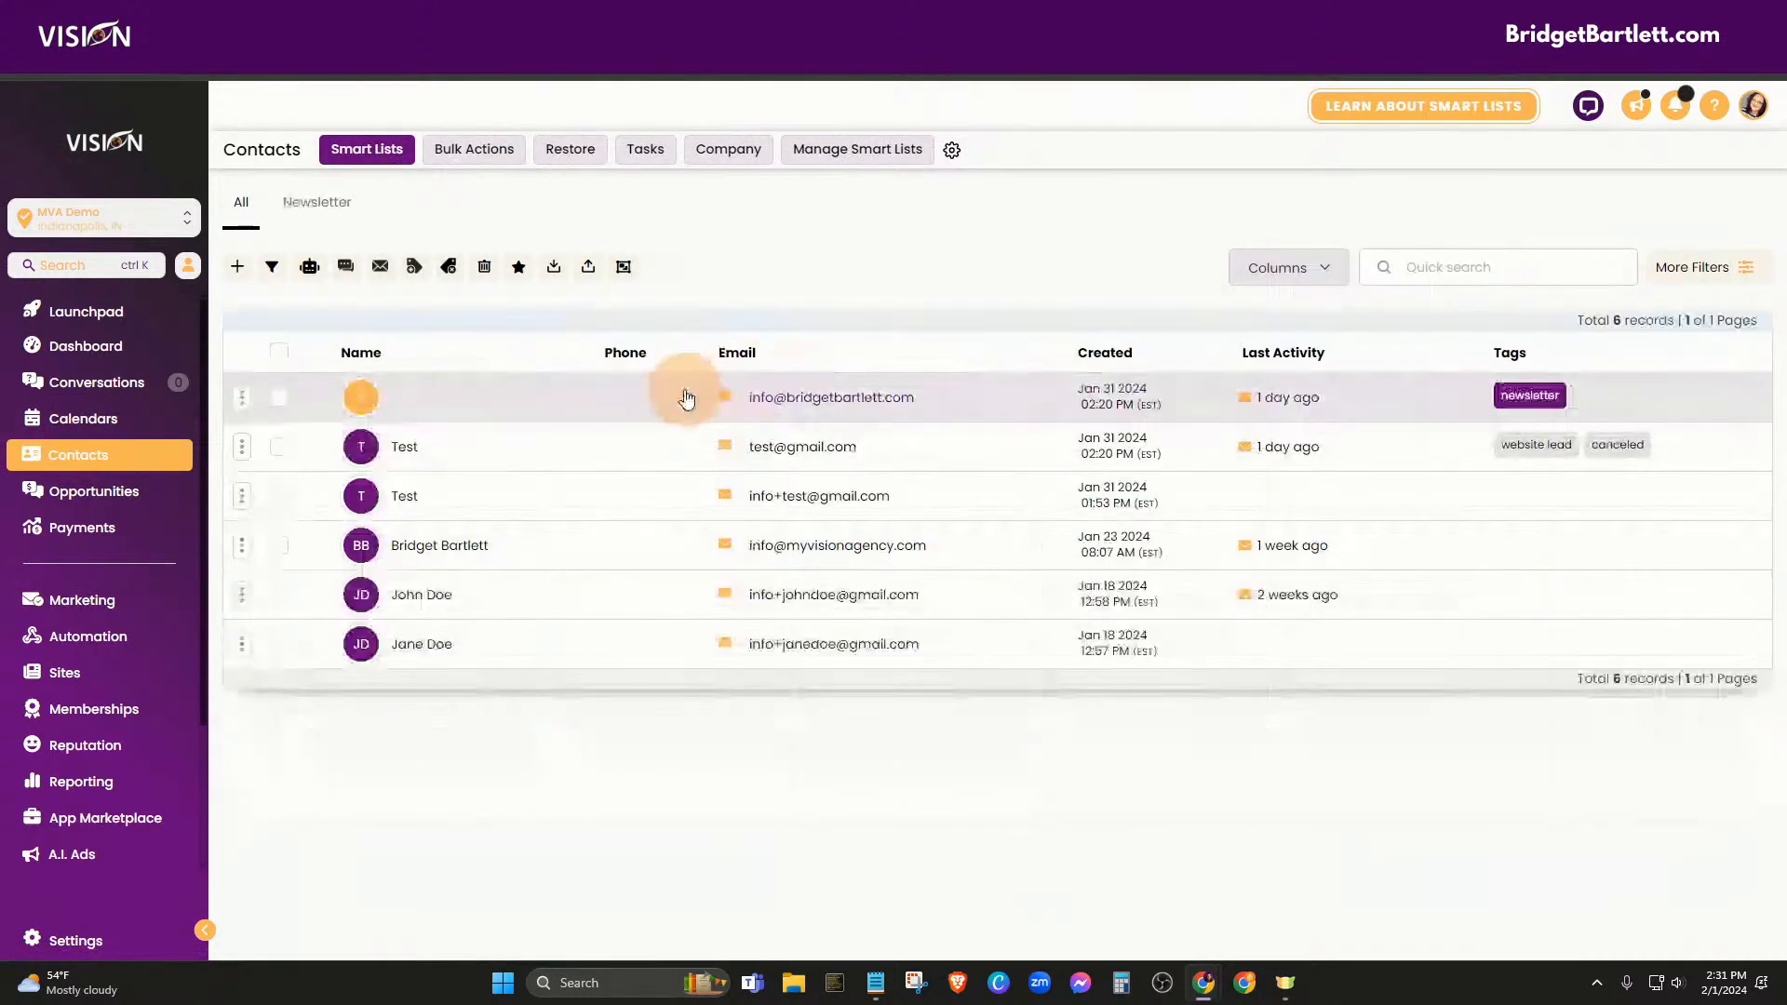
{"action": "left_click", "coordinate": [72, 600]}
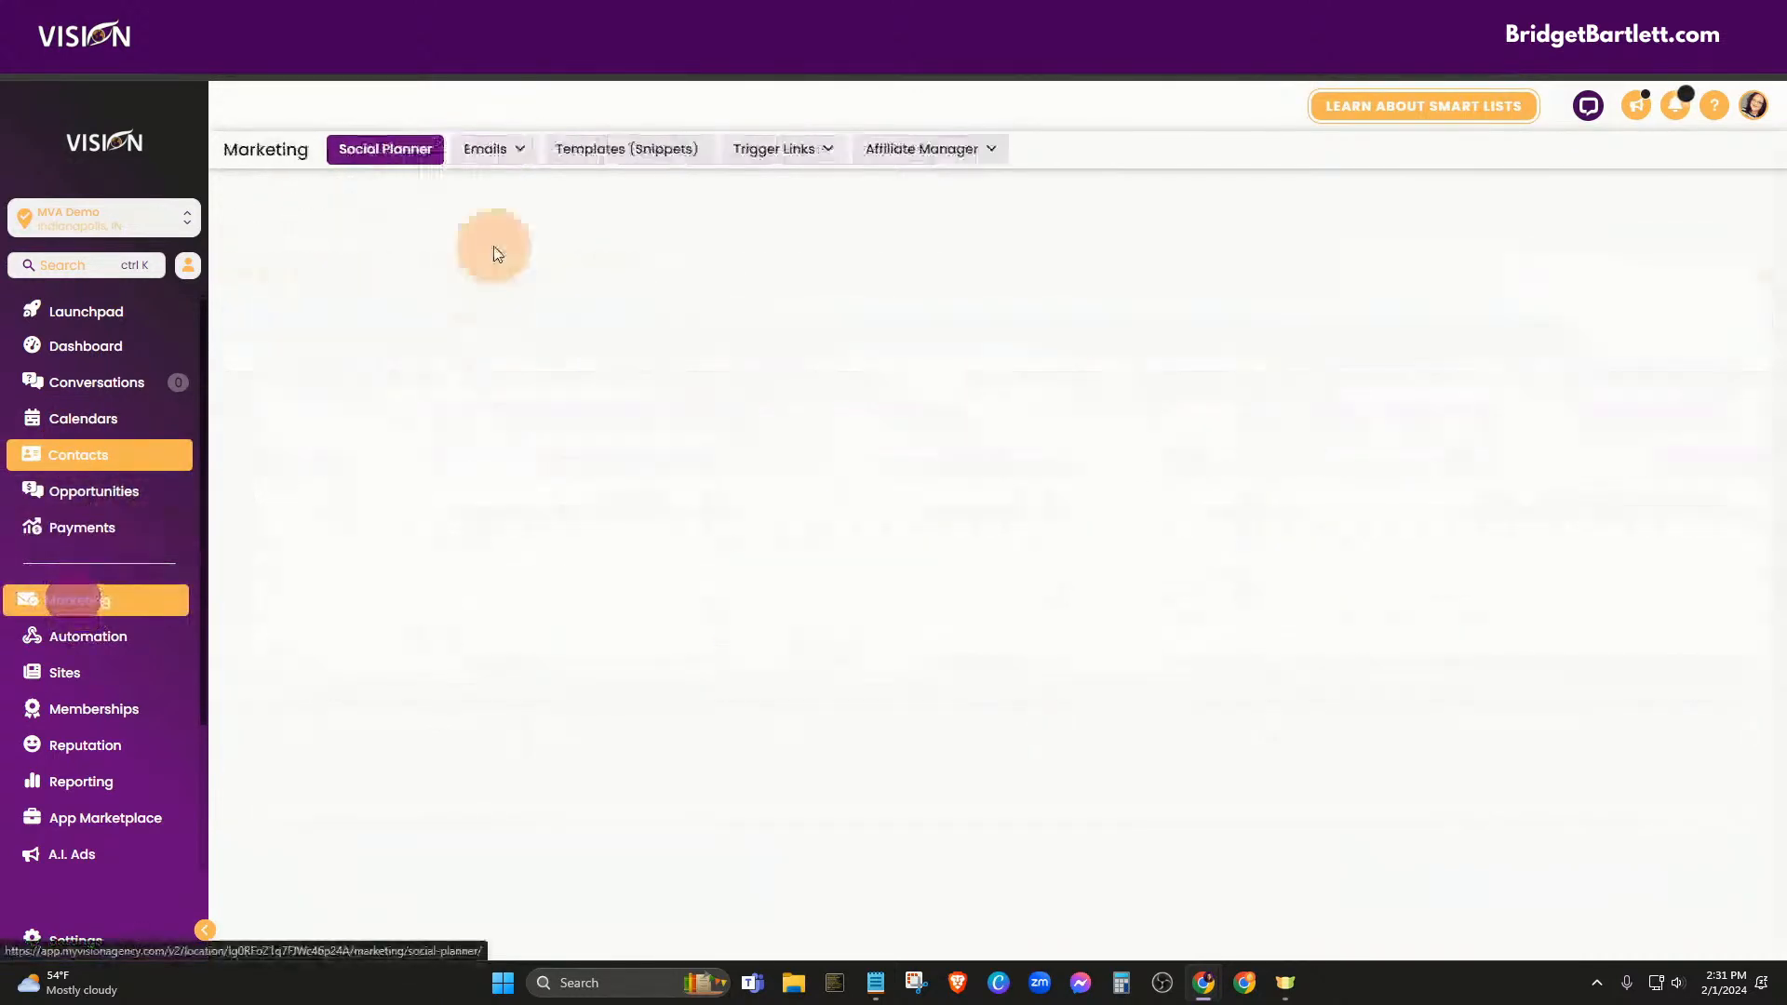
Open and reload the Email Campaigns list, where New Template shows as Failed
{"action": "left_click", "coordinate": [493, 149]}
{"action": "left_click", "coordinate": [488, 186]}
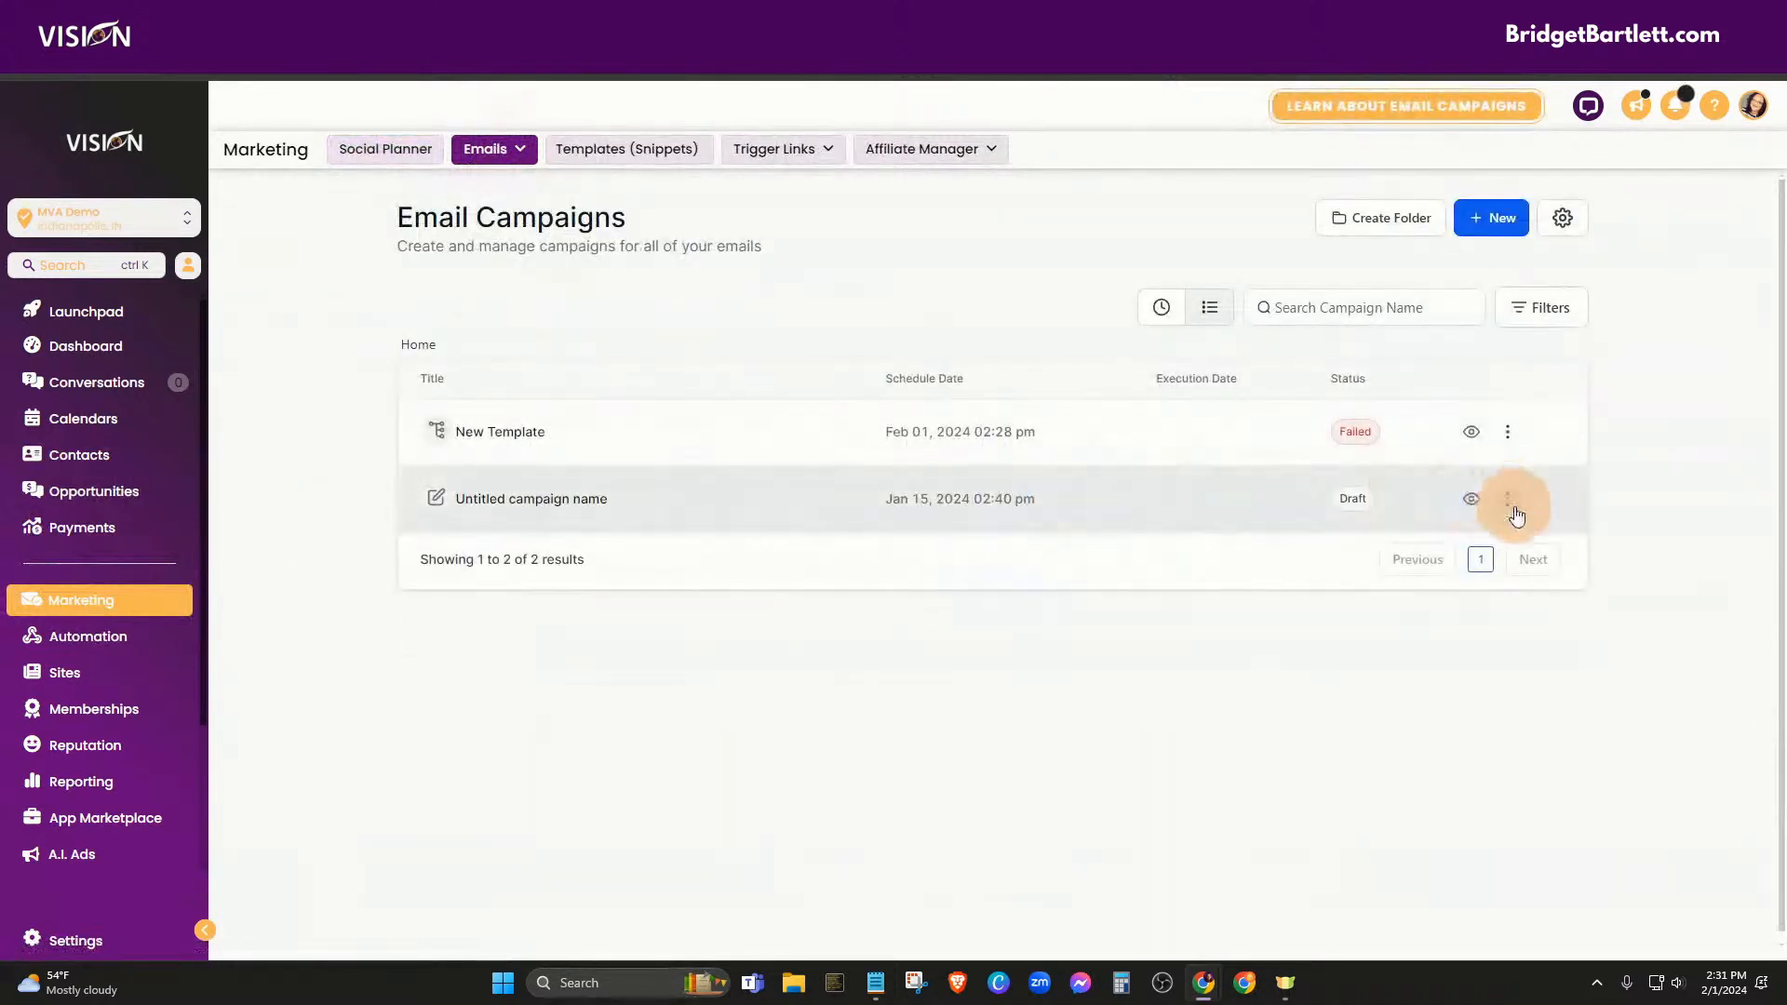
{"action": "left_click", "coordinate": [1515, 511]}
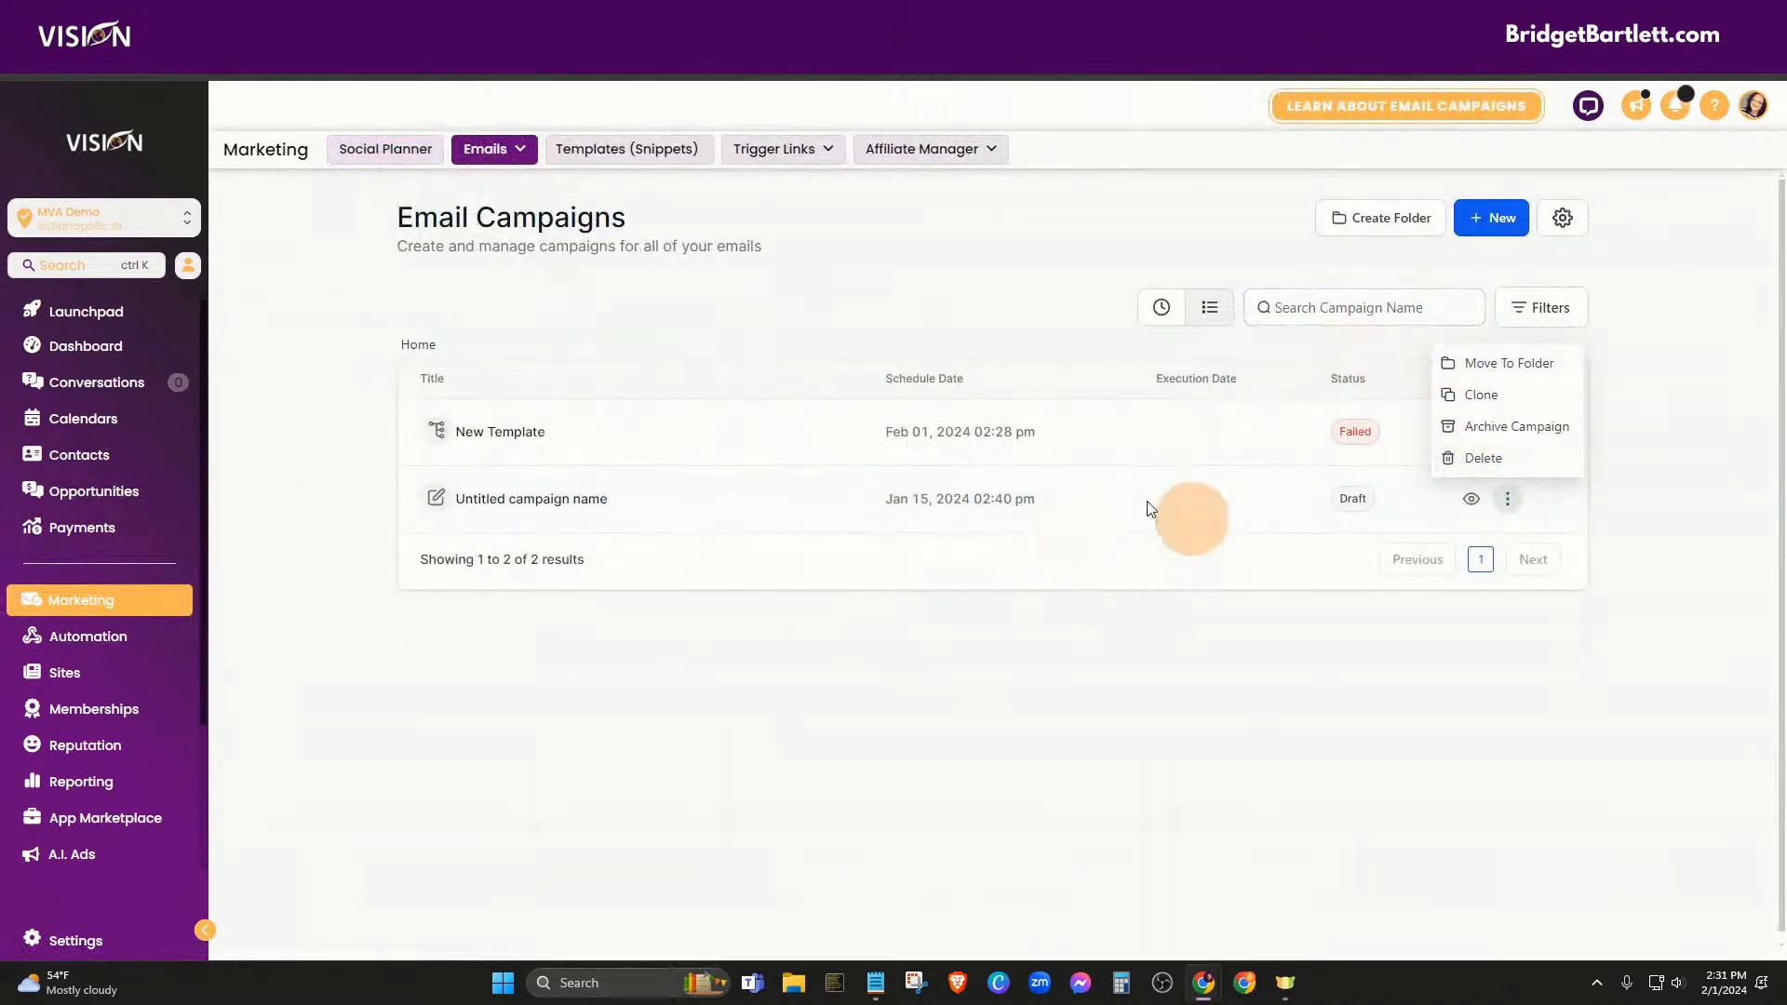
{"action": "left_click", "coordinate": [484, 152]}
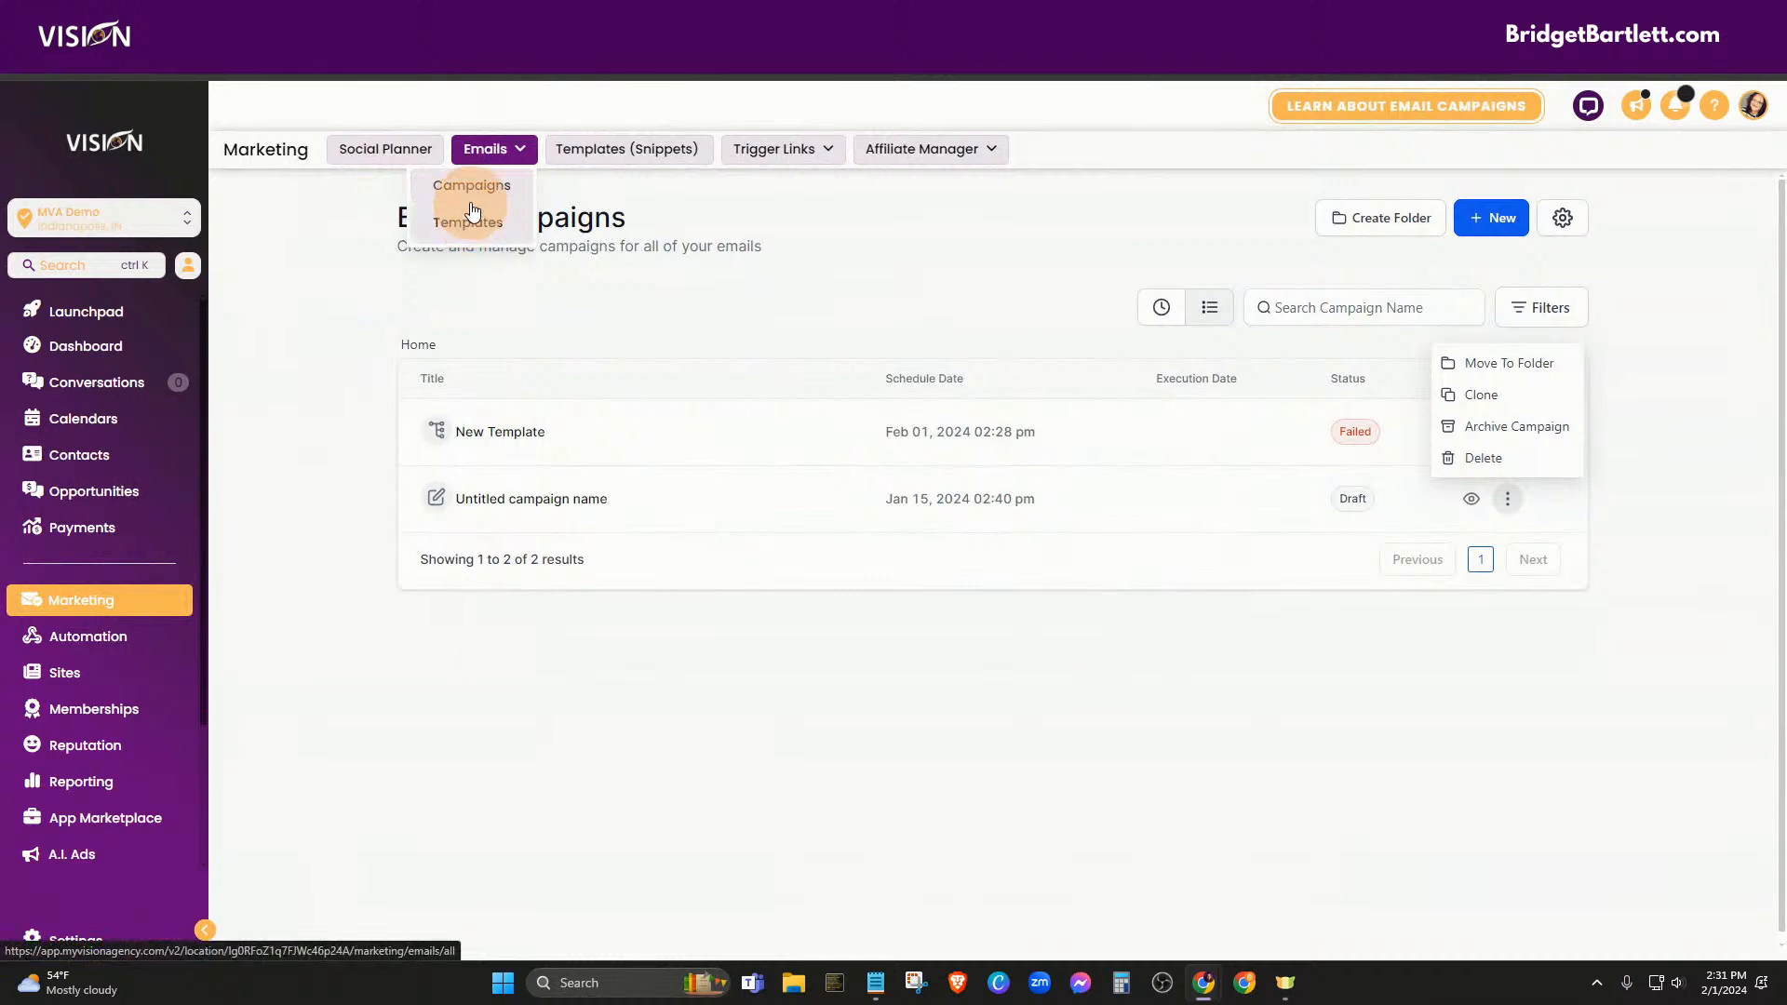
{"action": "left_click", "coordinate": [472, 203]}
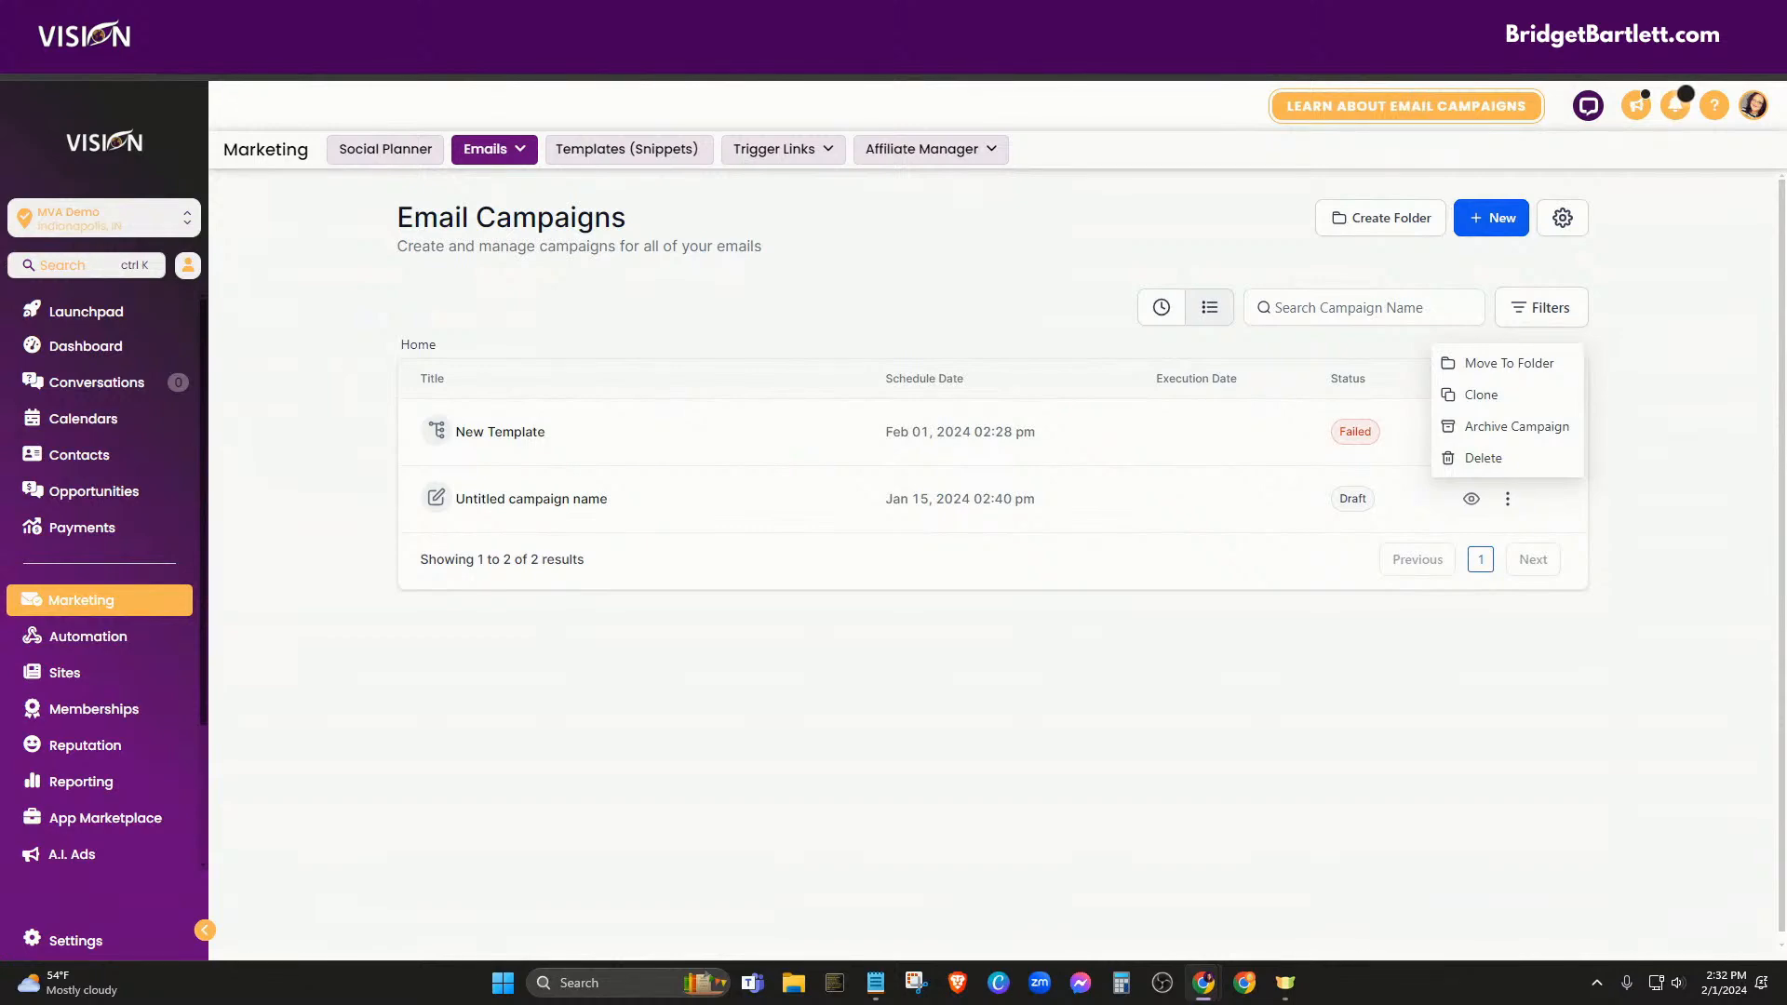
In the other account, view Newsletter (clone) (clone) stats: 3066 attempted, 3060 sent, 6 skipped
{"action": "left_click_drag", "start_coordinate": [1786, 224], "coordinate": [1053, 140]}
{"action": "double_click", "coordinate": [1053, 139]}
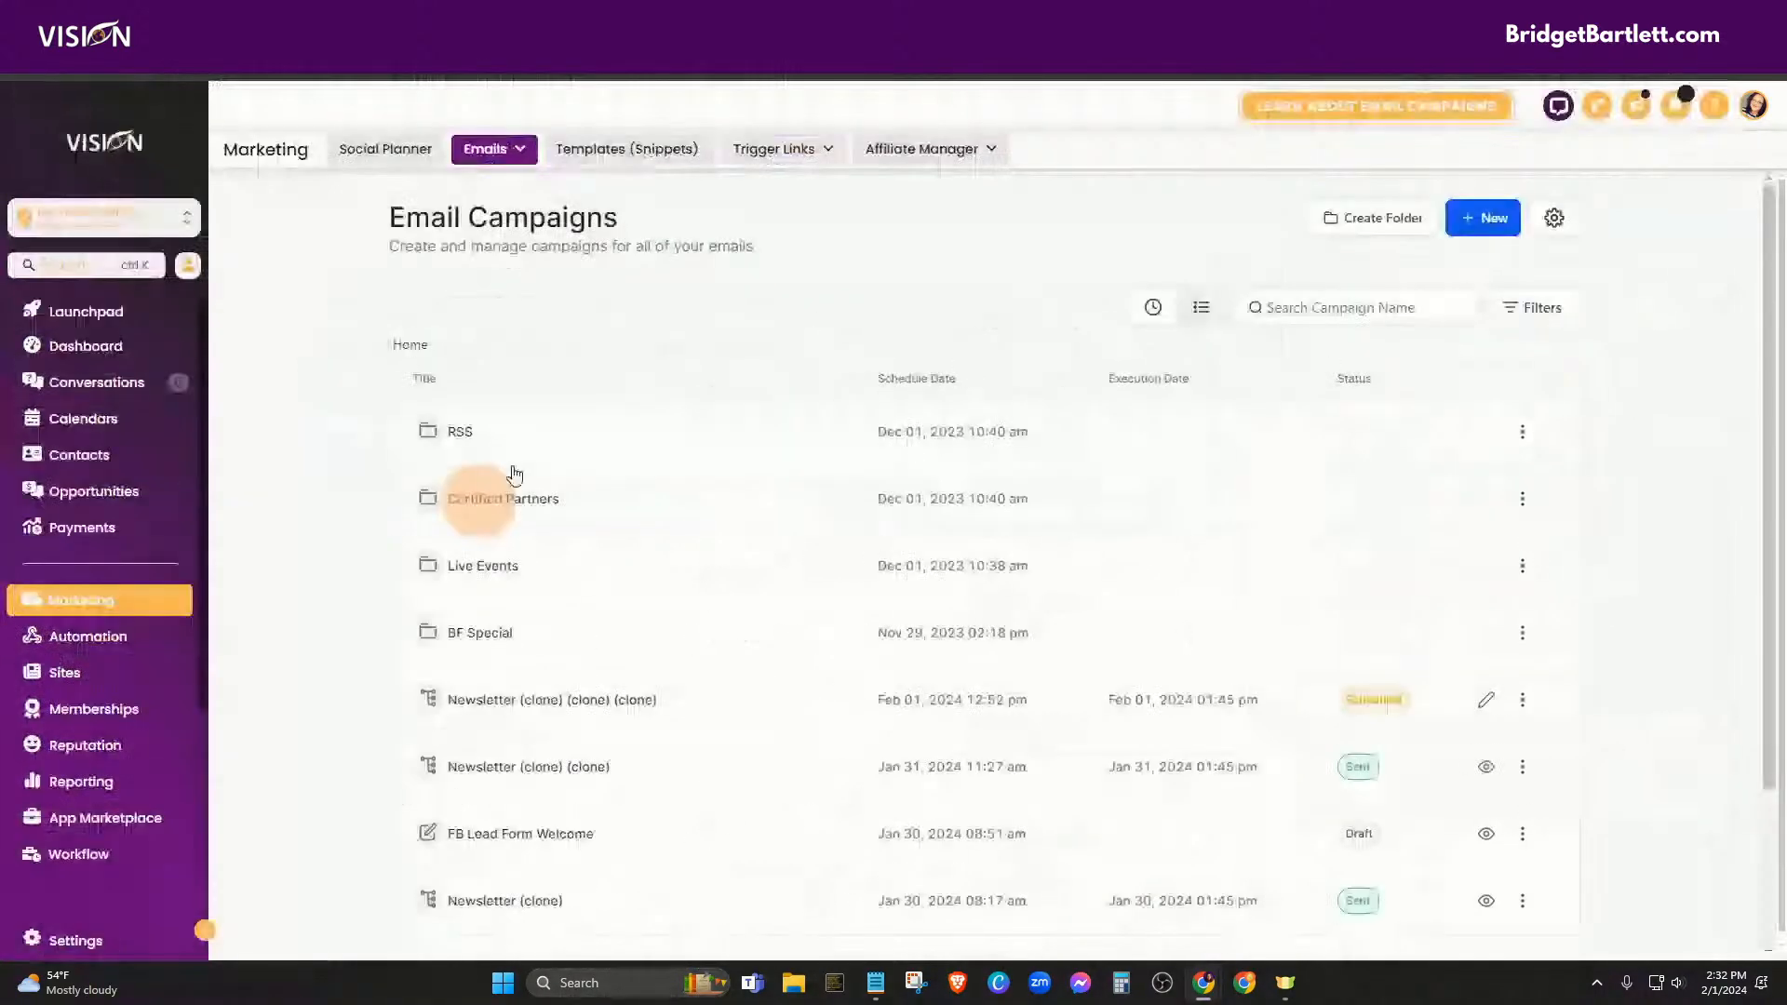
{"action": "left_click", "coordinate": [1523, 766]}
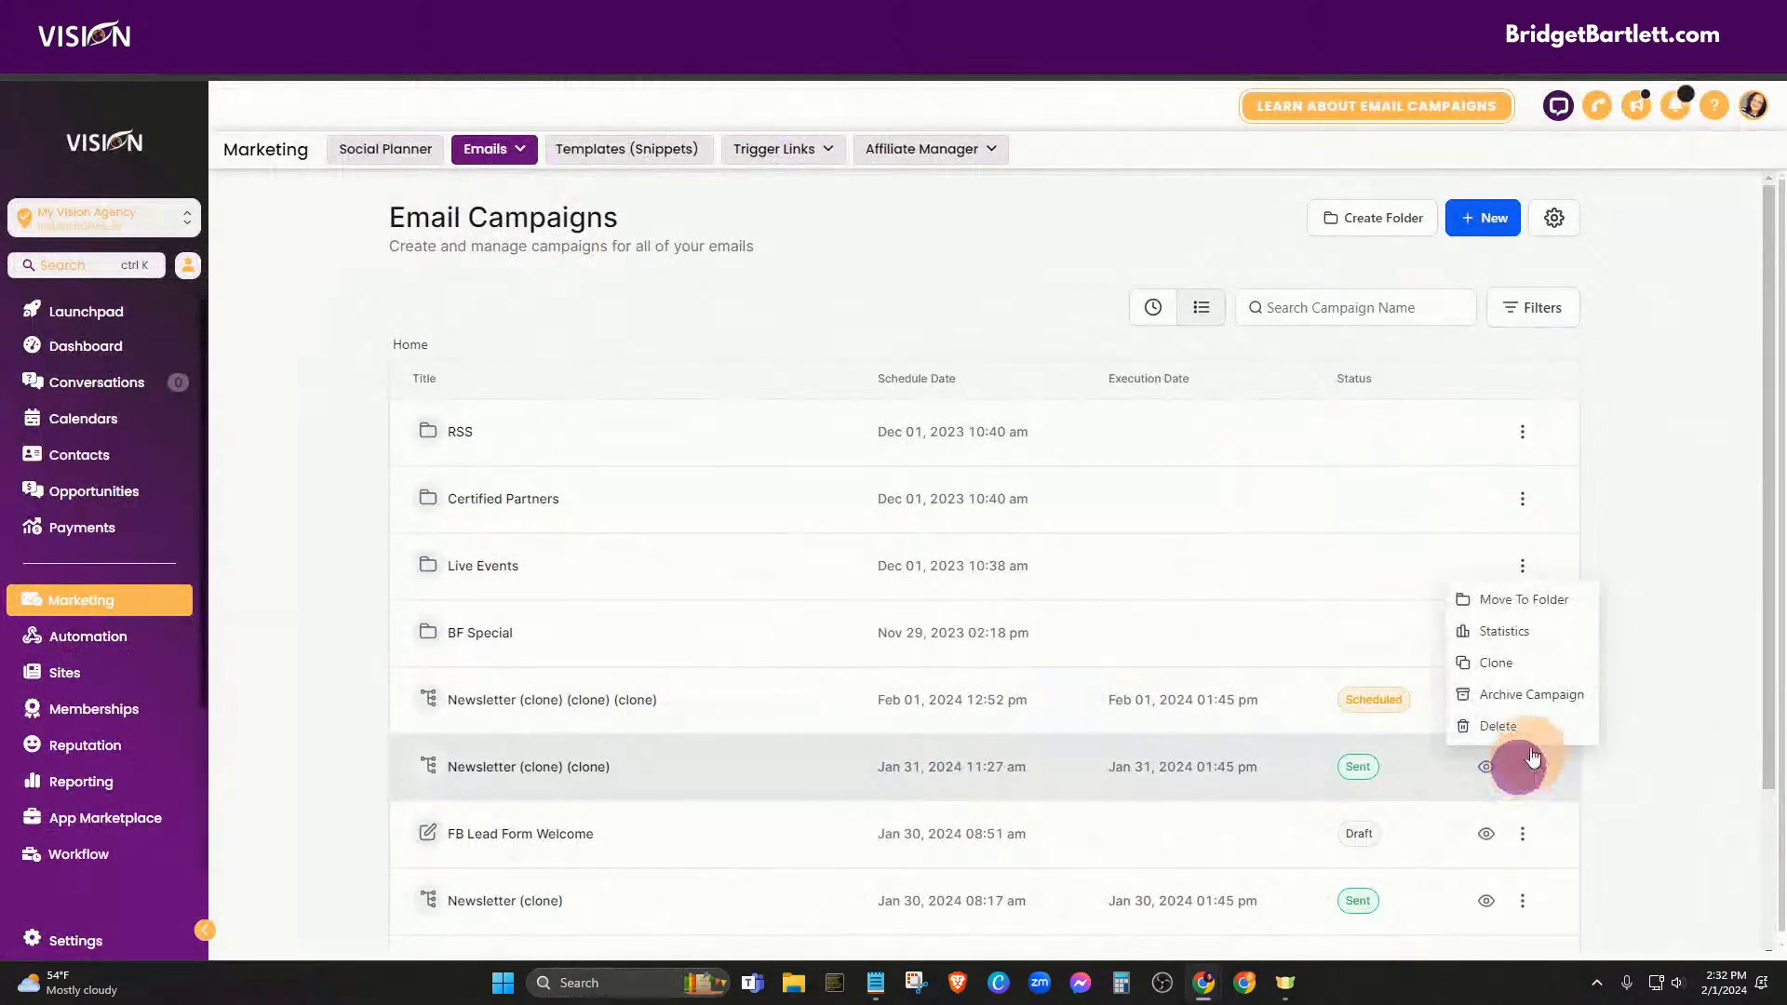
{"action": "left_click", "coordinate": [1498, 633]}
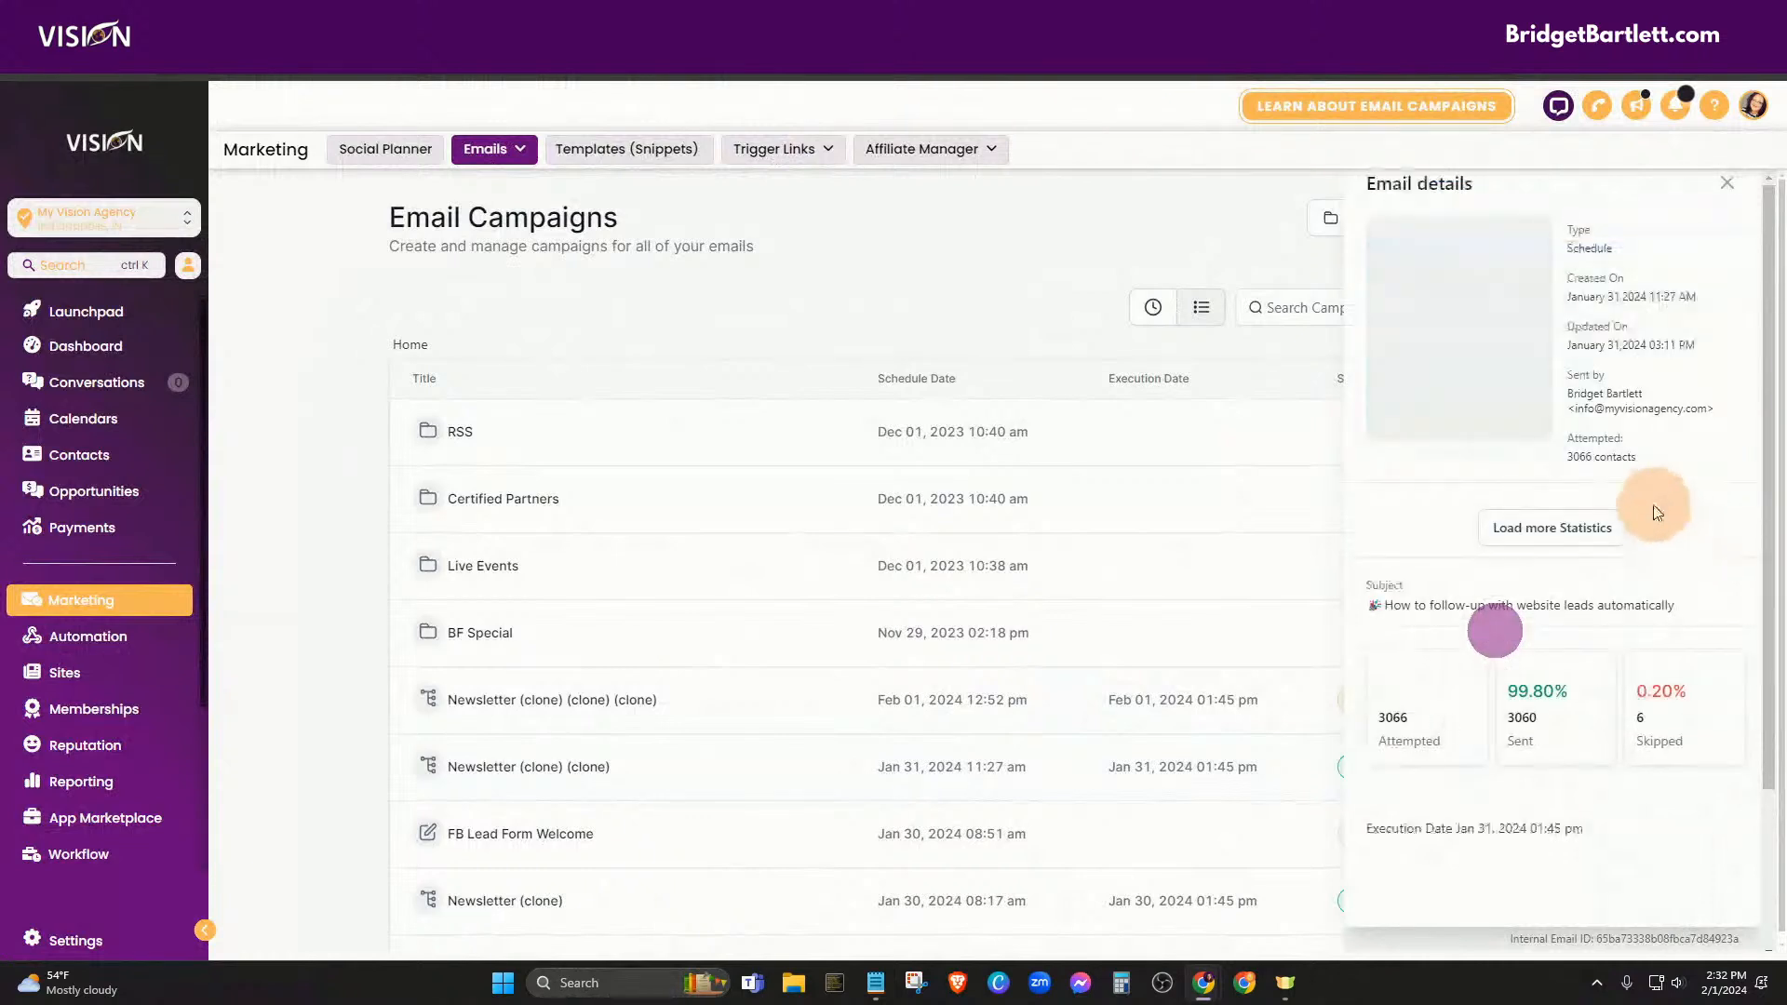
{"action": "scroll", "coordinate": [1671, 520], "scroll_direction": "down", "scroll_amount": 2}
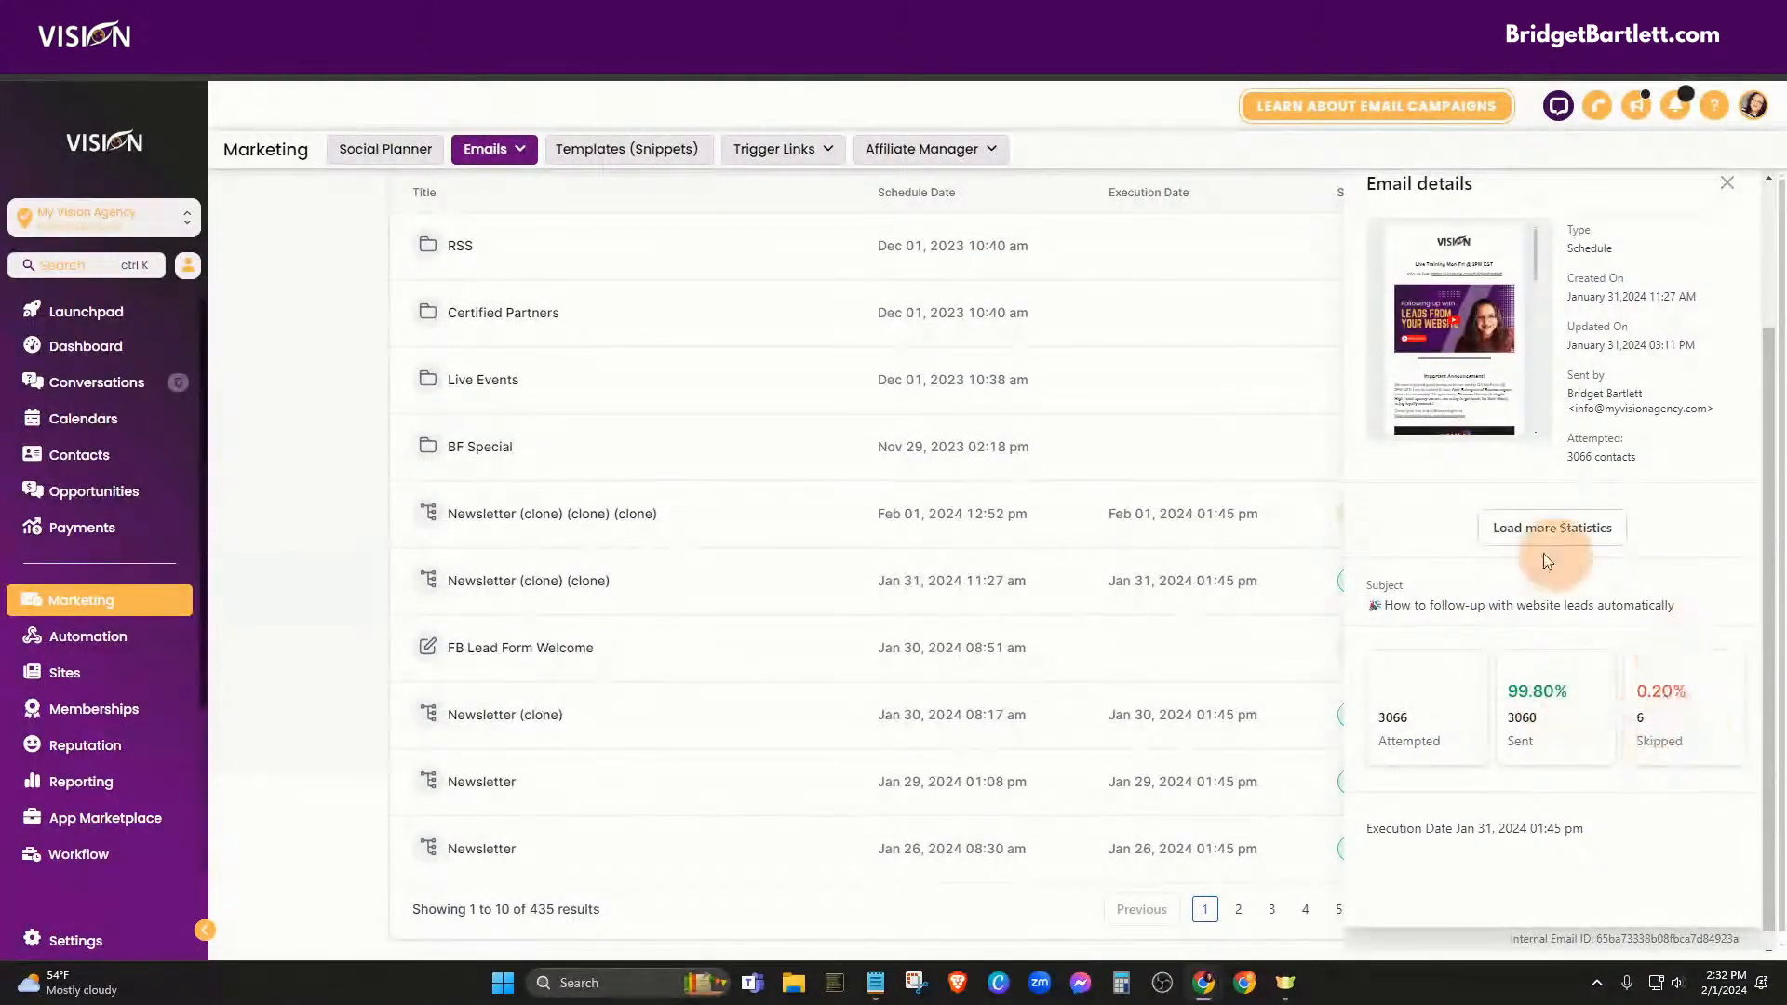
{"action": "left_click", "coordinate": [1531, 530]}
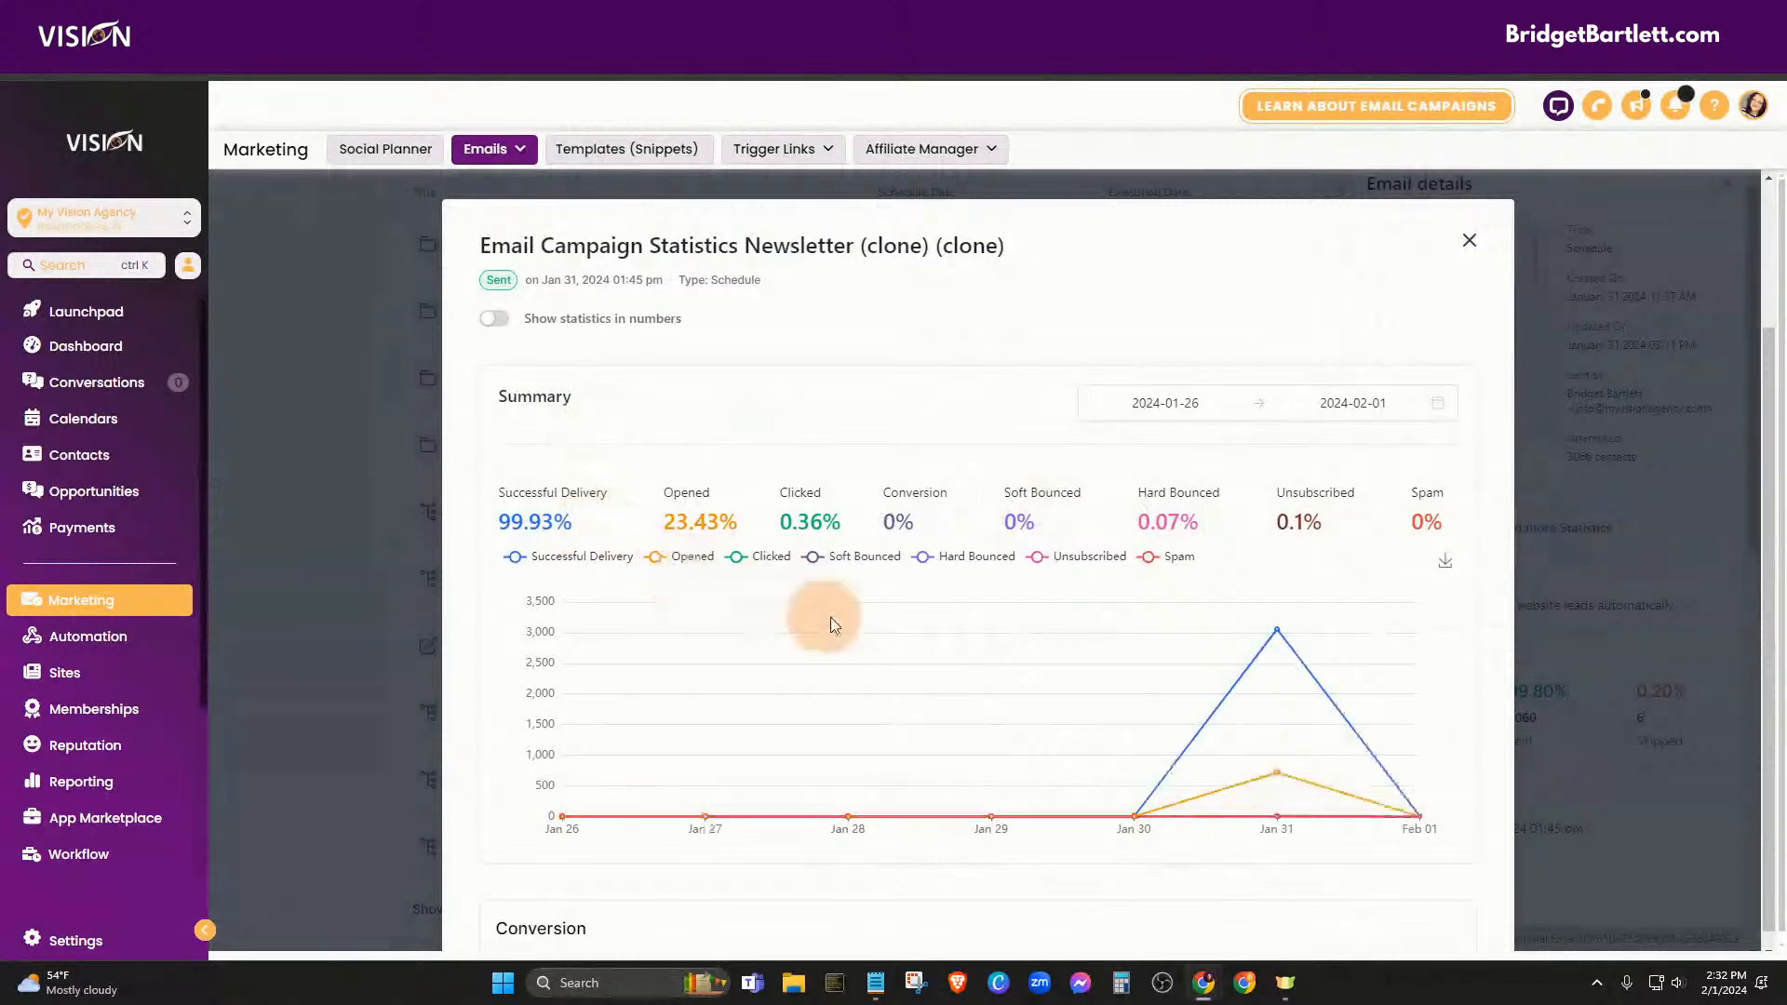
{"action": "left_click", "coordinate": [1469, 240]}
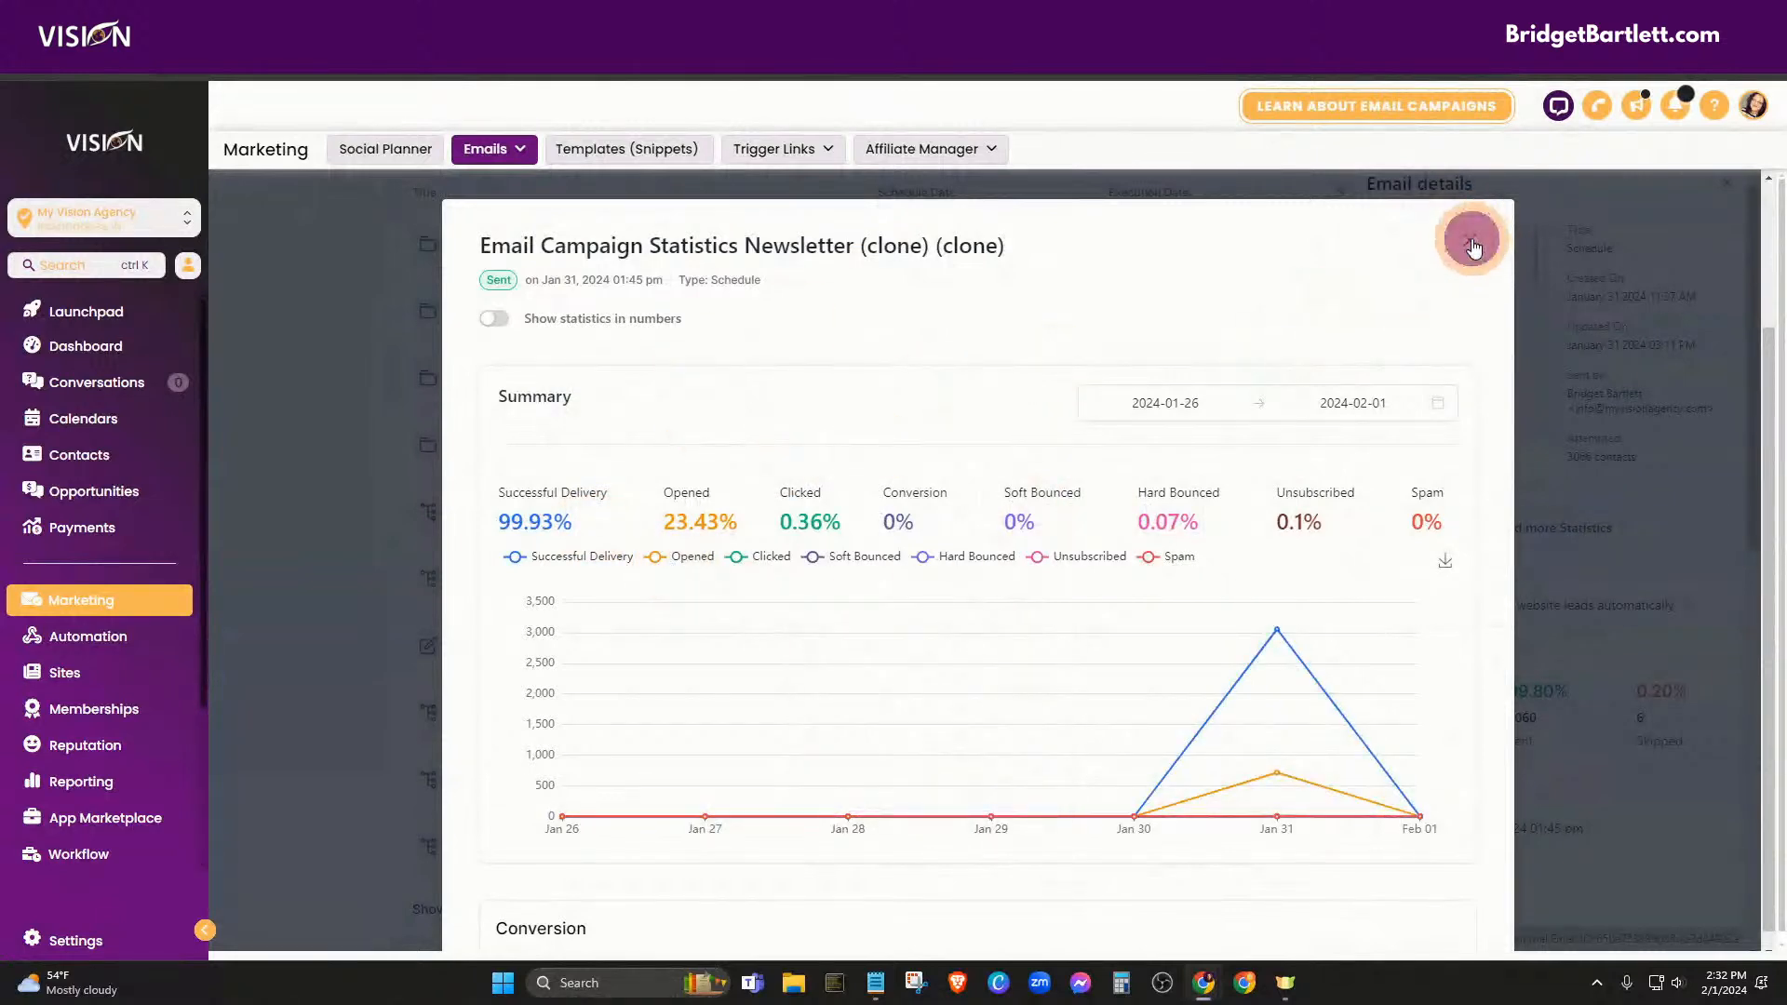
{"action": "left_click", "coordinate": [86, 935]}
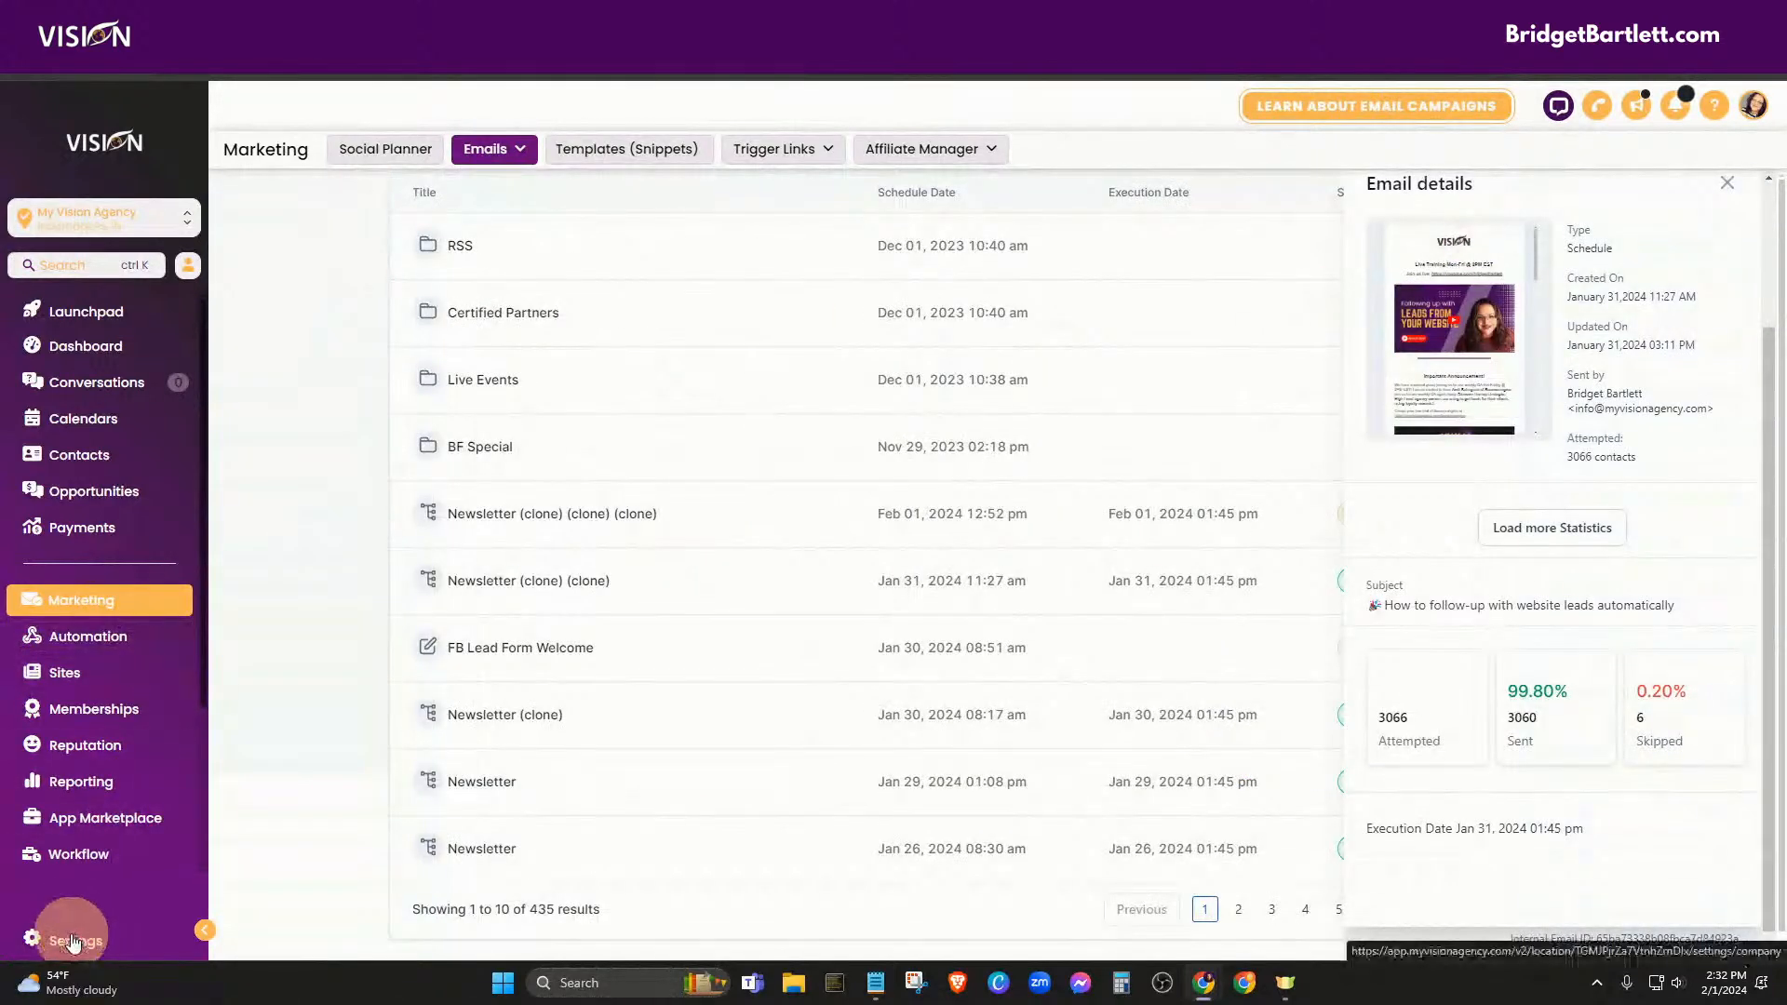
Open the Email Services settings and view the Email Analytics metrics
{"action": "left_click", "coordinate": [52, 661]}
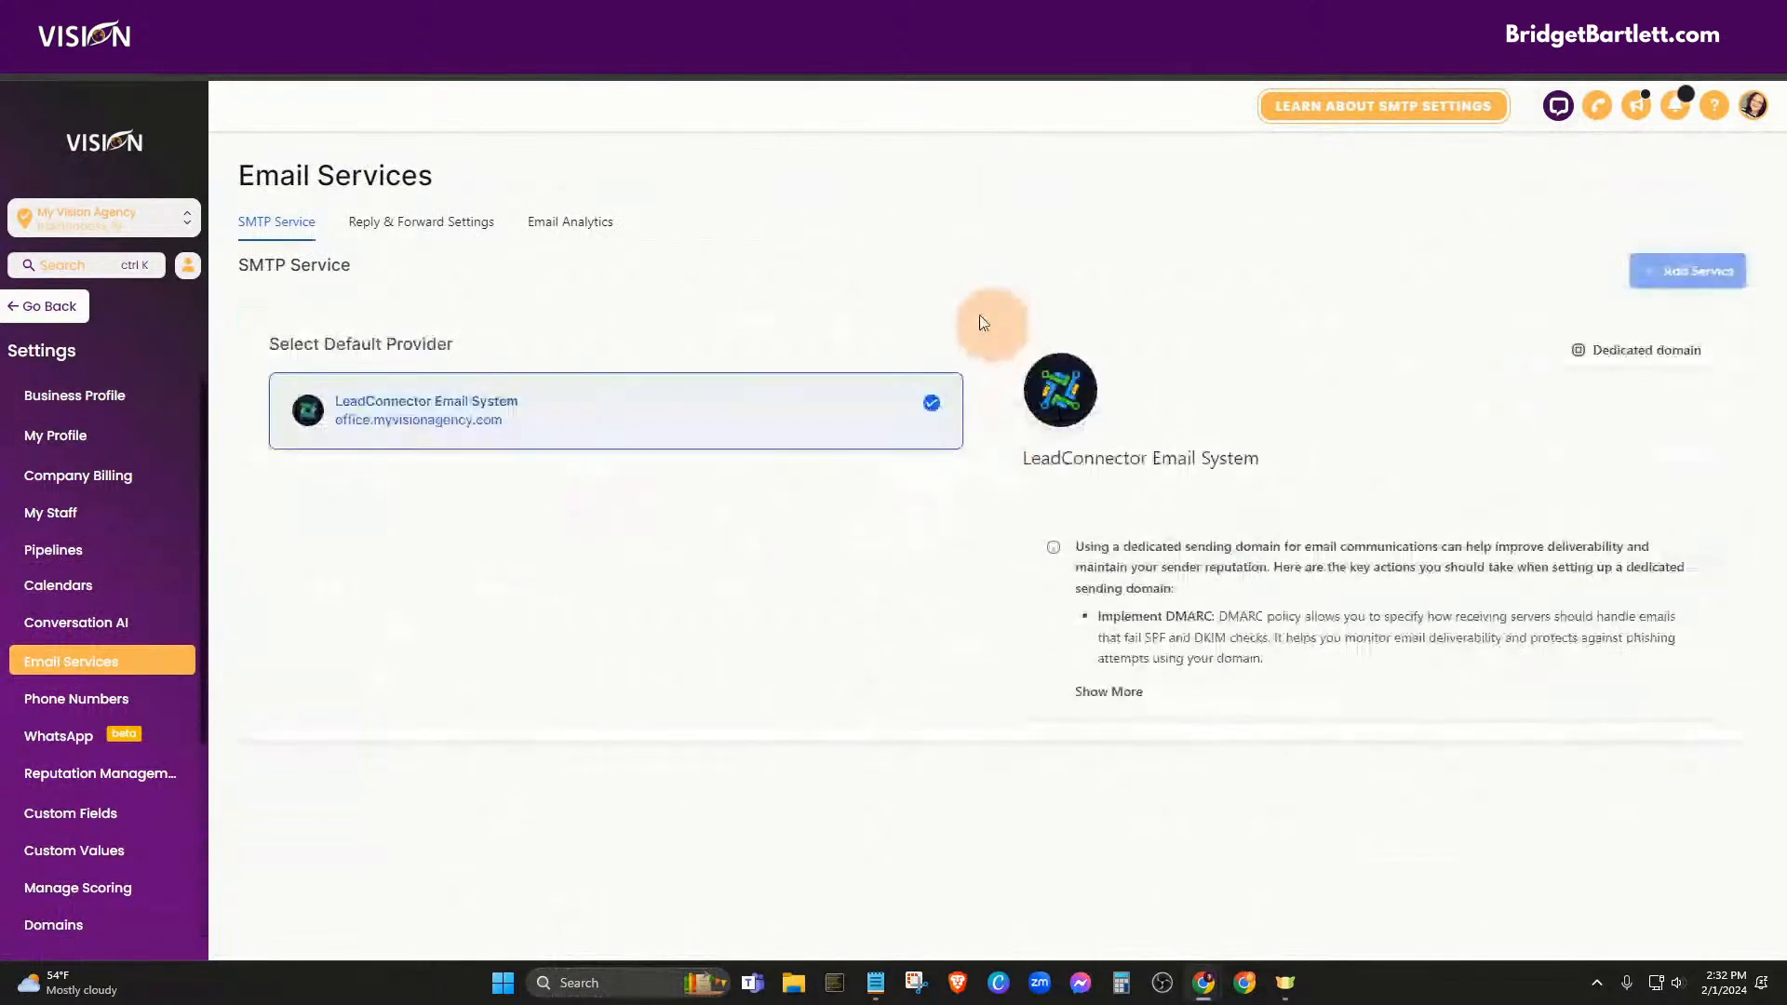
{"action": "left_click", "coordinate": [569, 227]}
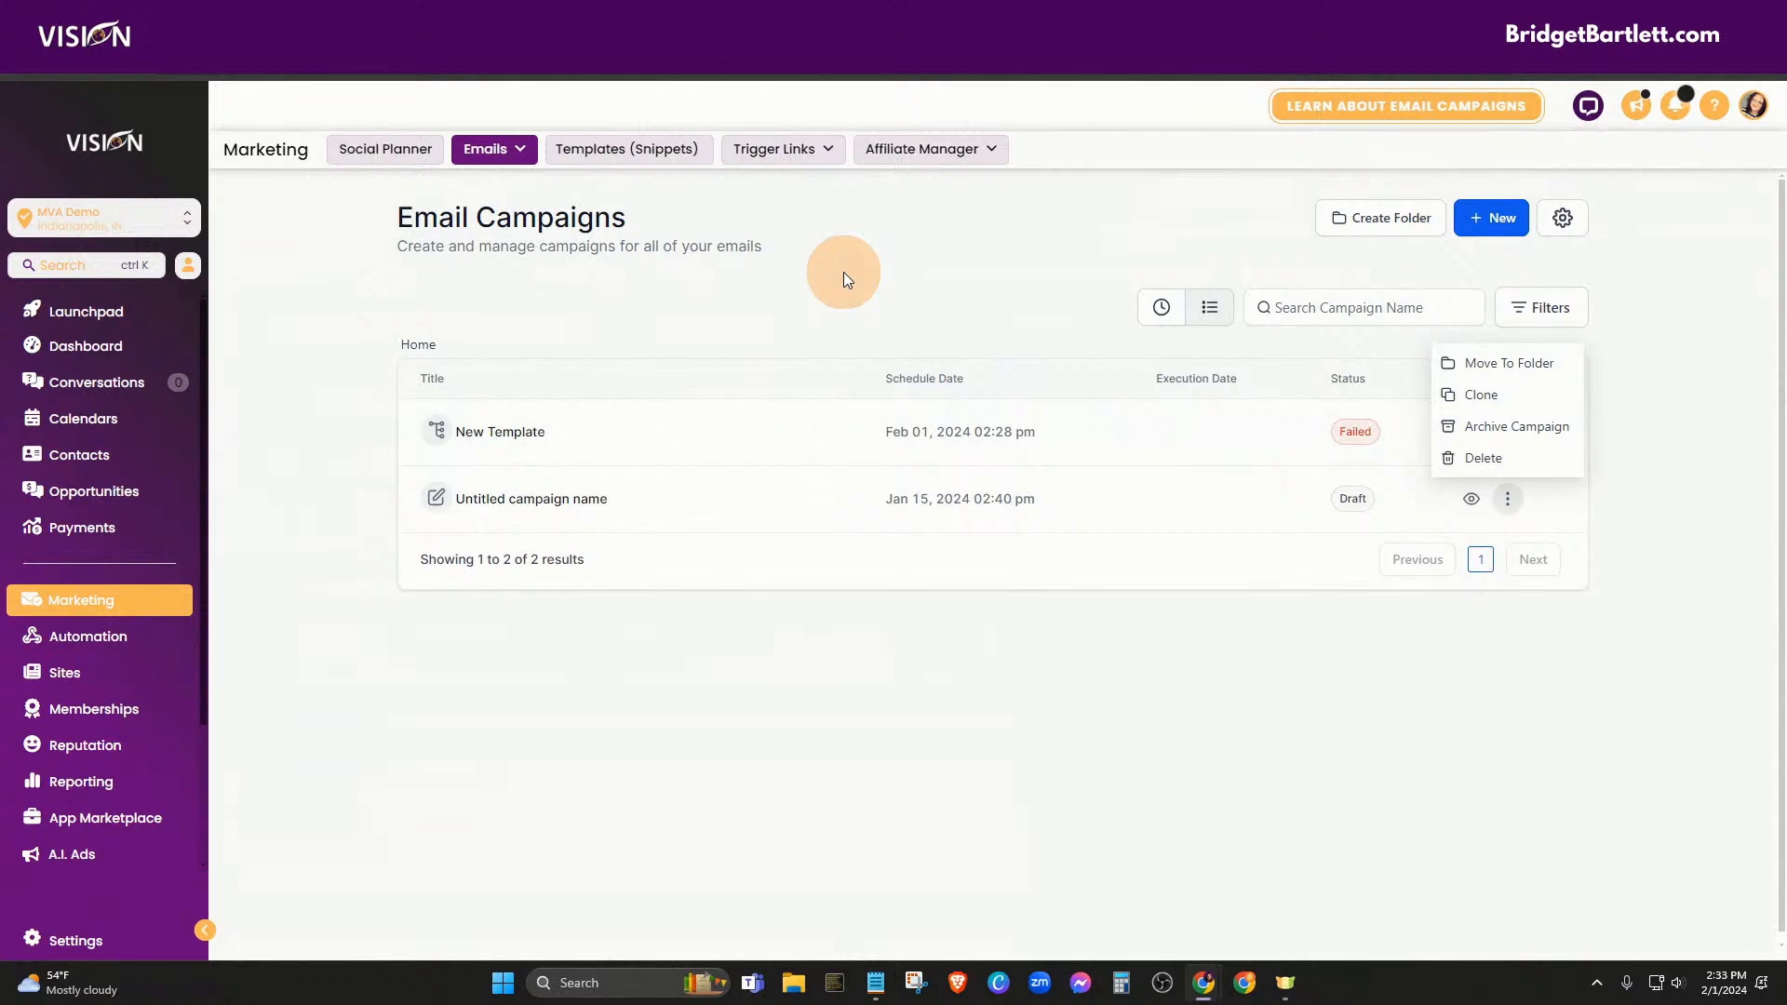
Close the campaign actions, show All conversations, then open the Opportunities board
{"action": "left_click", "coordinate": [810, 237]}
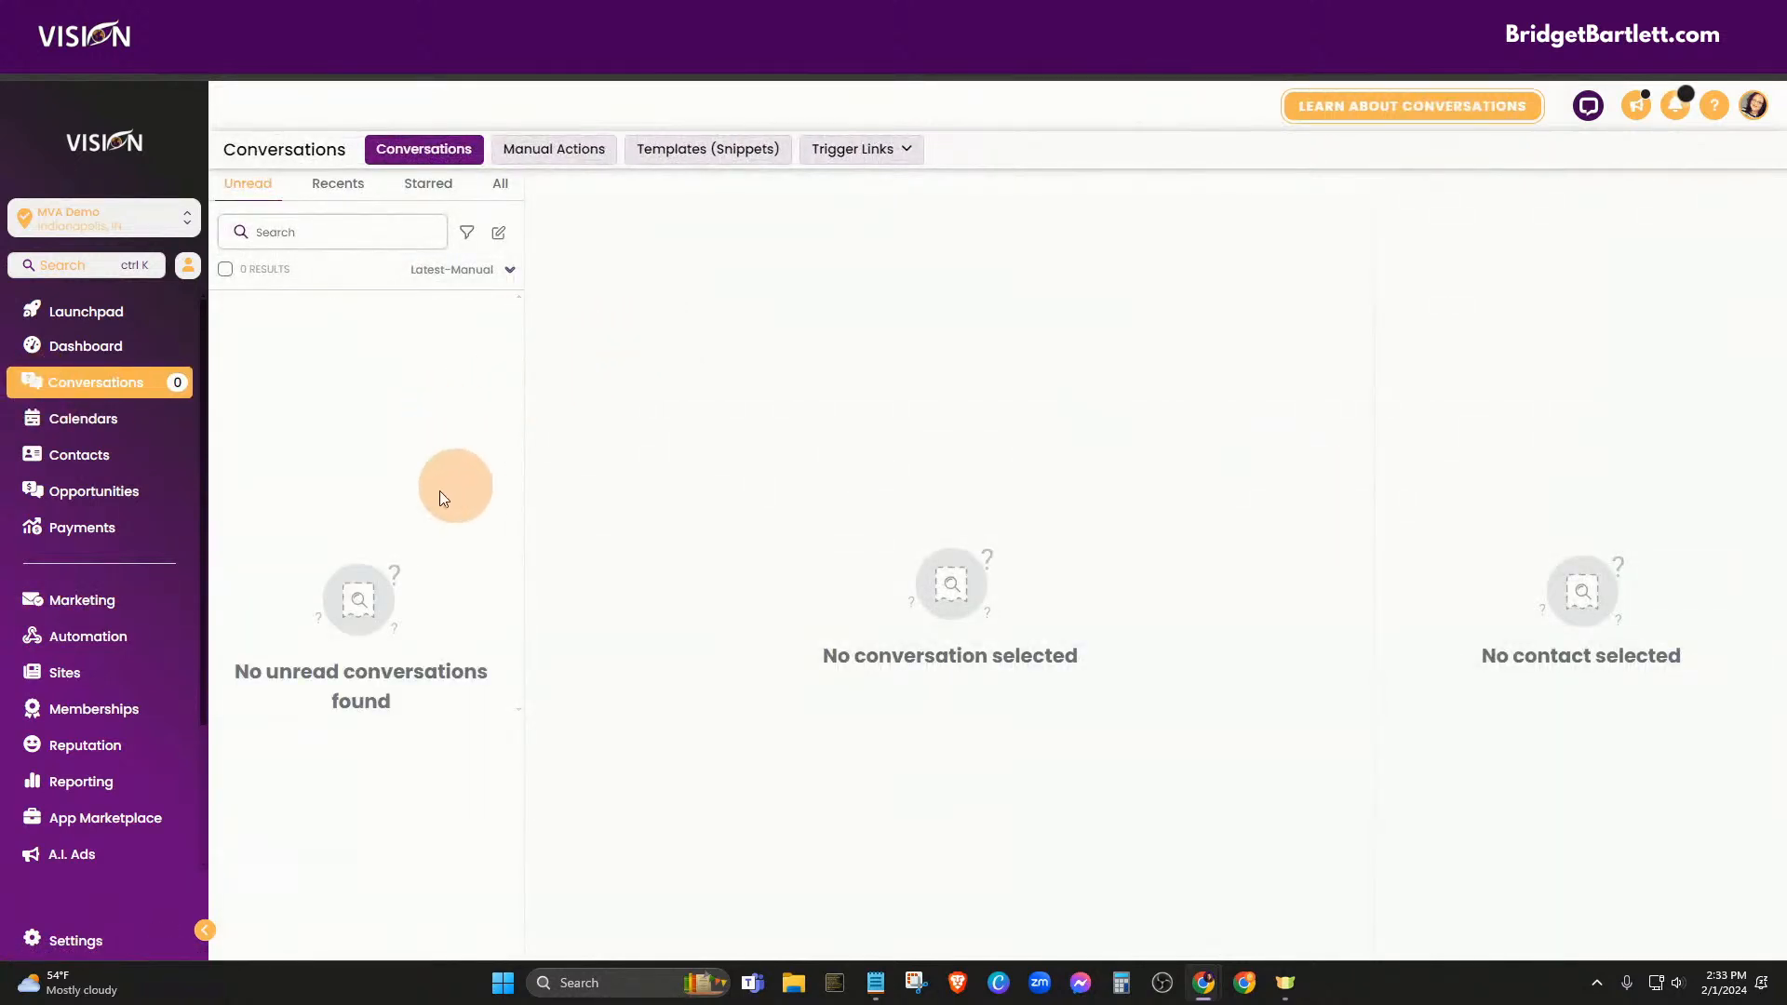
{"action": "left_click", "coordinate": [482, 190]}
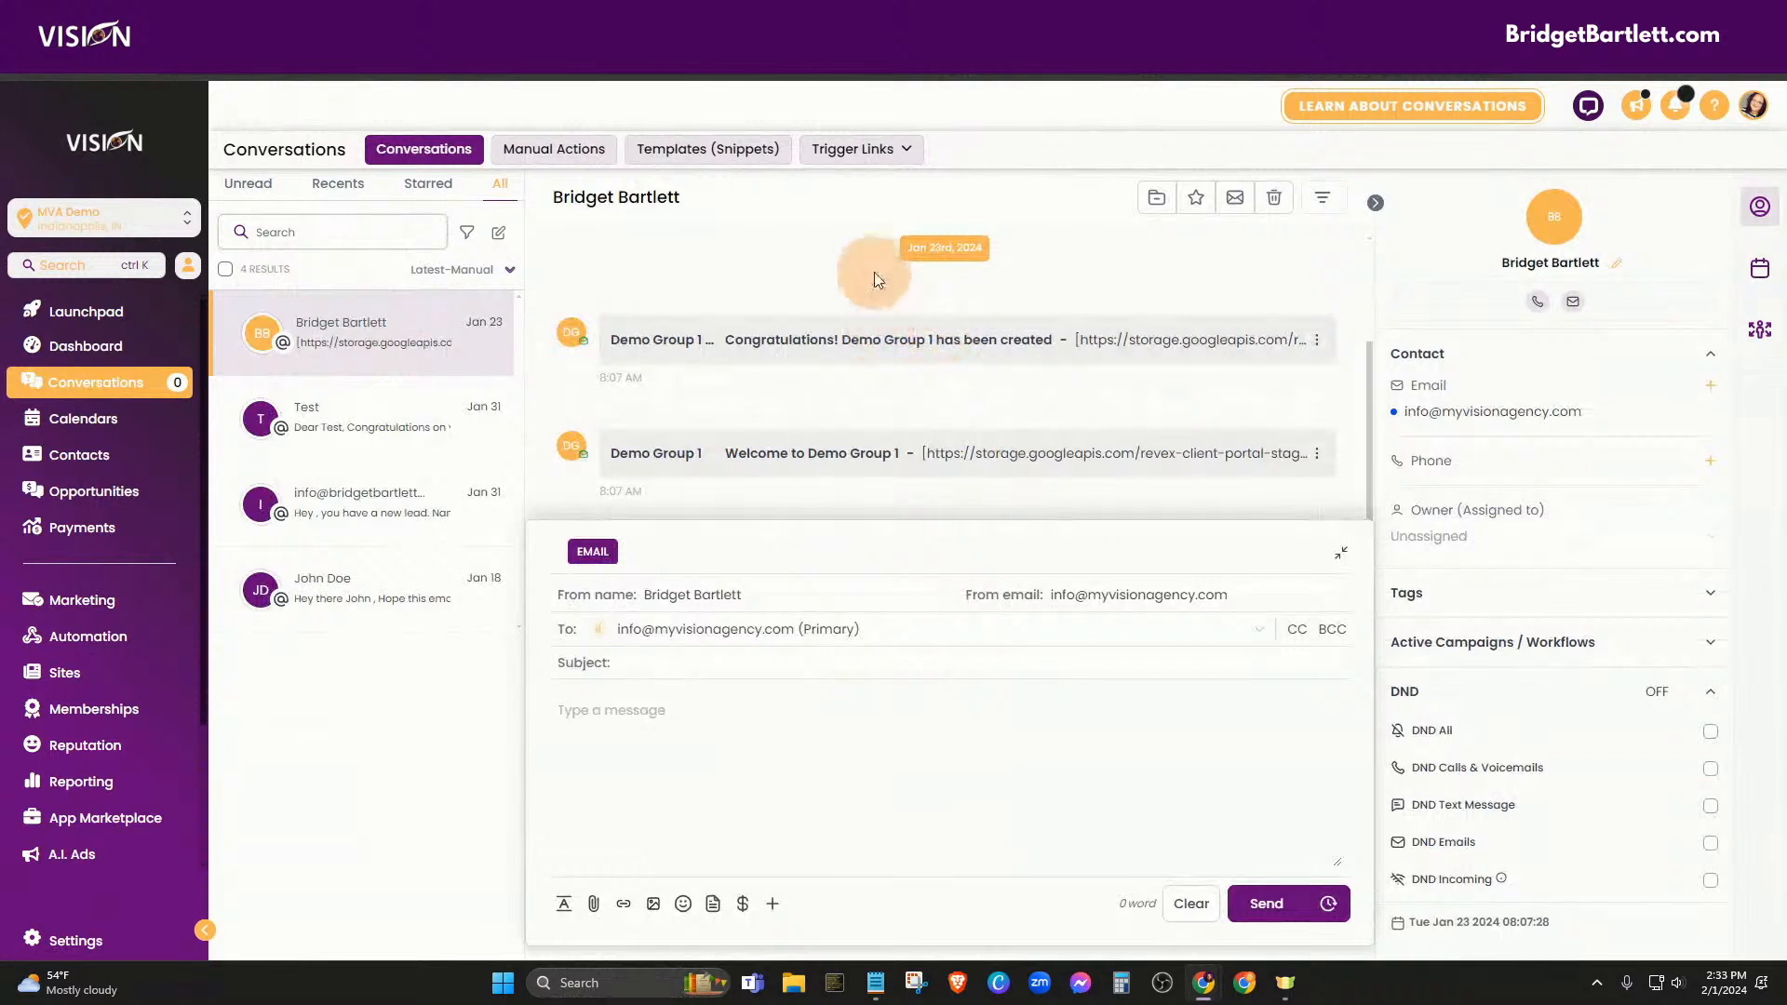
{"action": "left_click", "coordinate": [121, 507]}
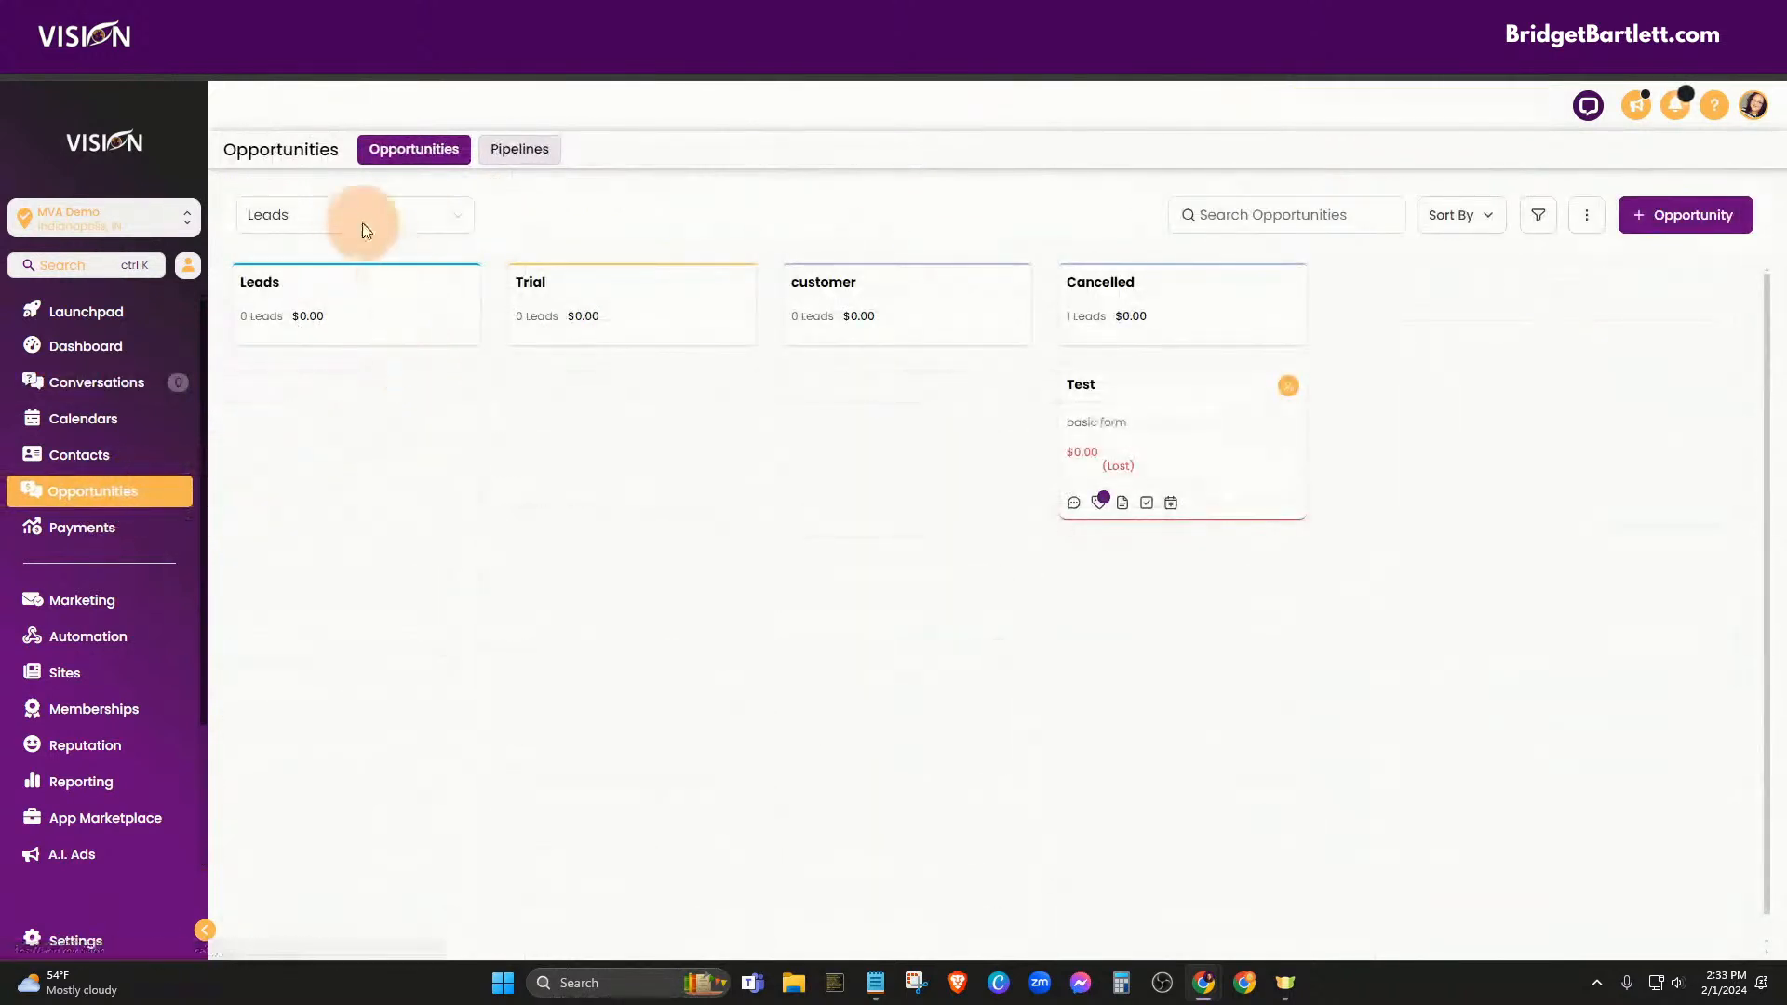